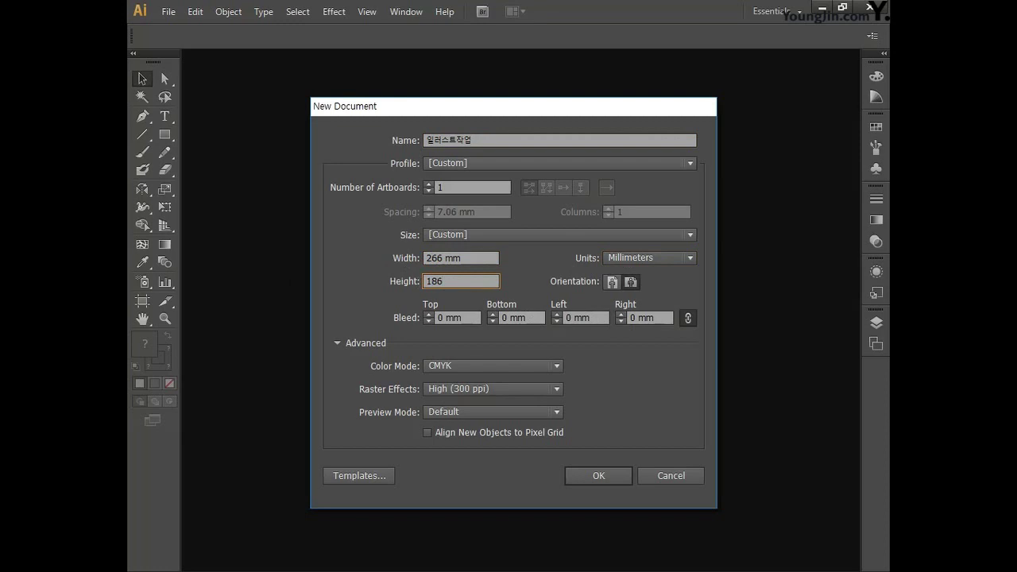
# Set the new document's color mode to CMYK and create the document
pyautogui.click(476, 368)
pyautogui.click(471, 380)
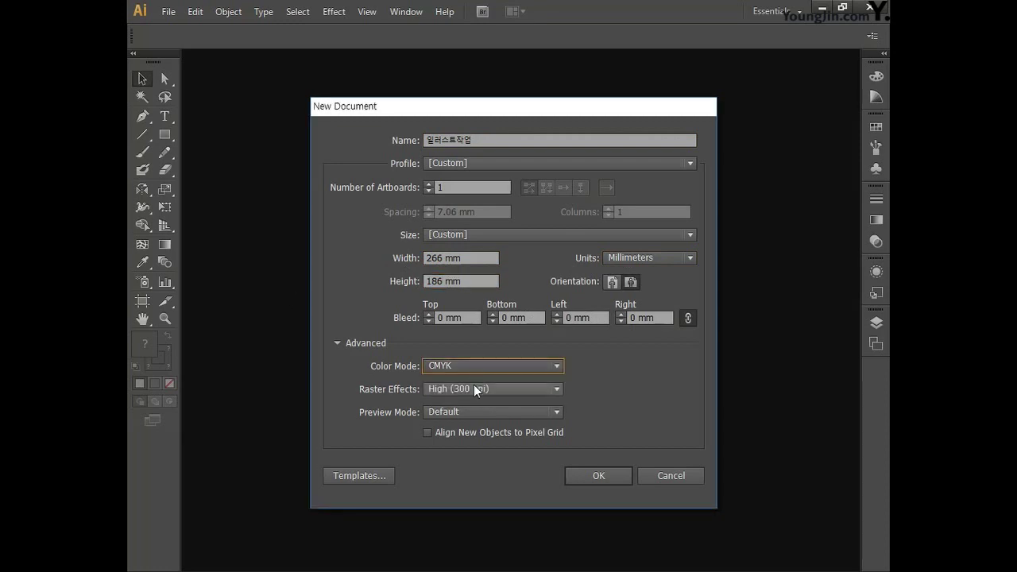
pyautogui.click(594, 479)
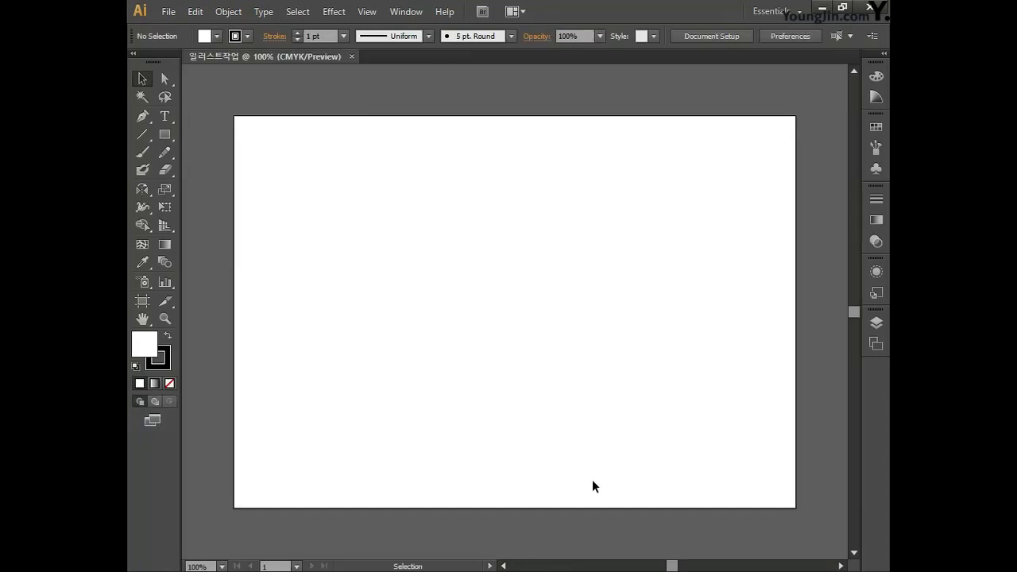
# Create a 260 × 180 mm rectangular grid with 3 horizontal and 3 vertical dividers on the artboard
pyautogui.click(148, 132)
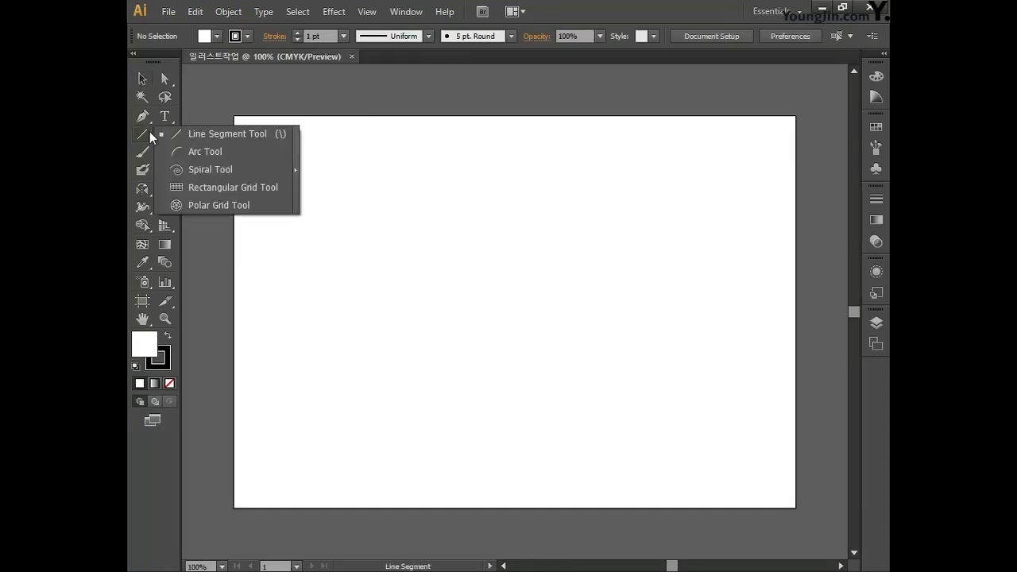
pyautogui.click(212, 186)
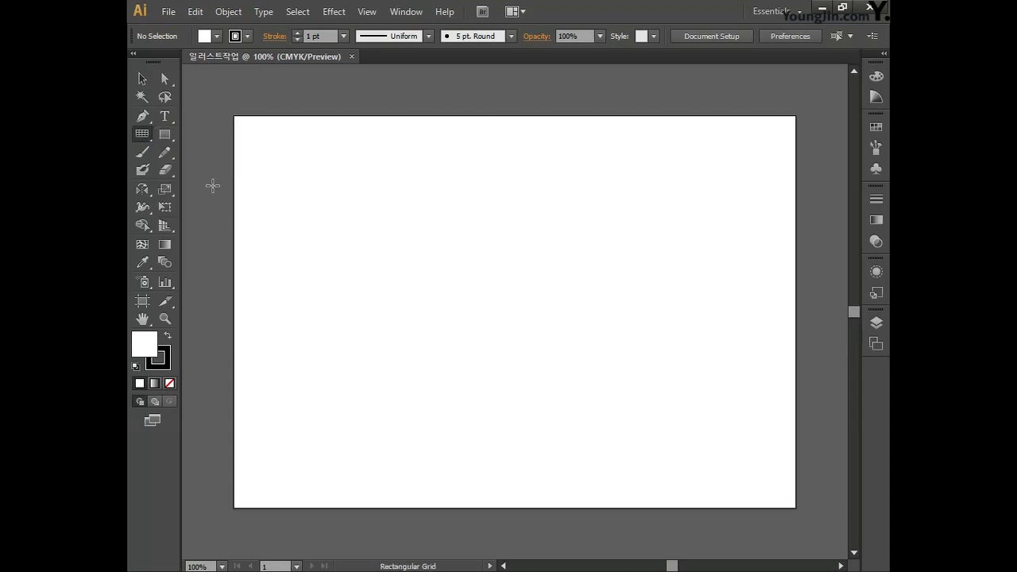
pyautogui.click(275, 138)
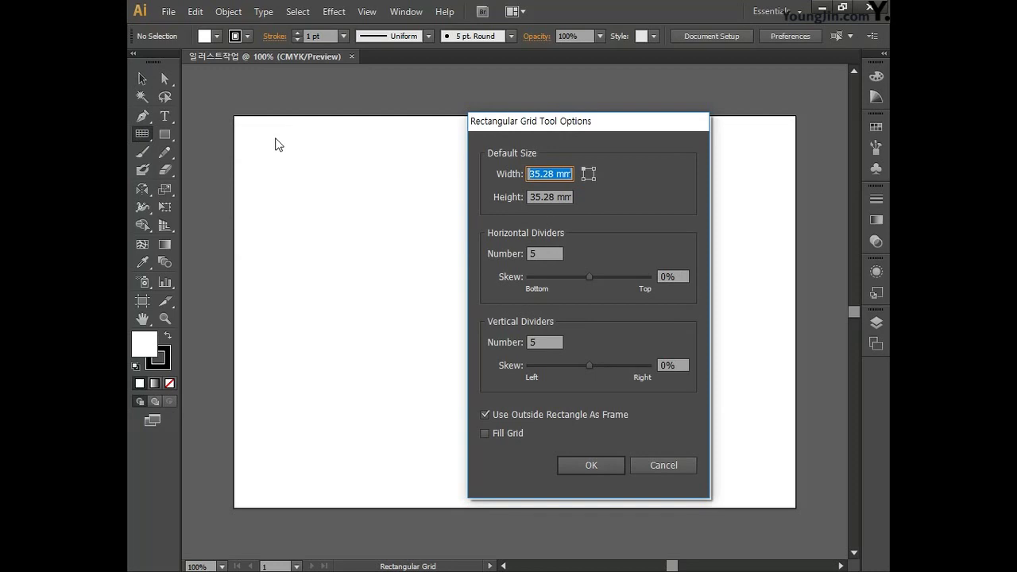
pyautogui.write('260')
pyautogui.press('Tab')
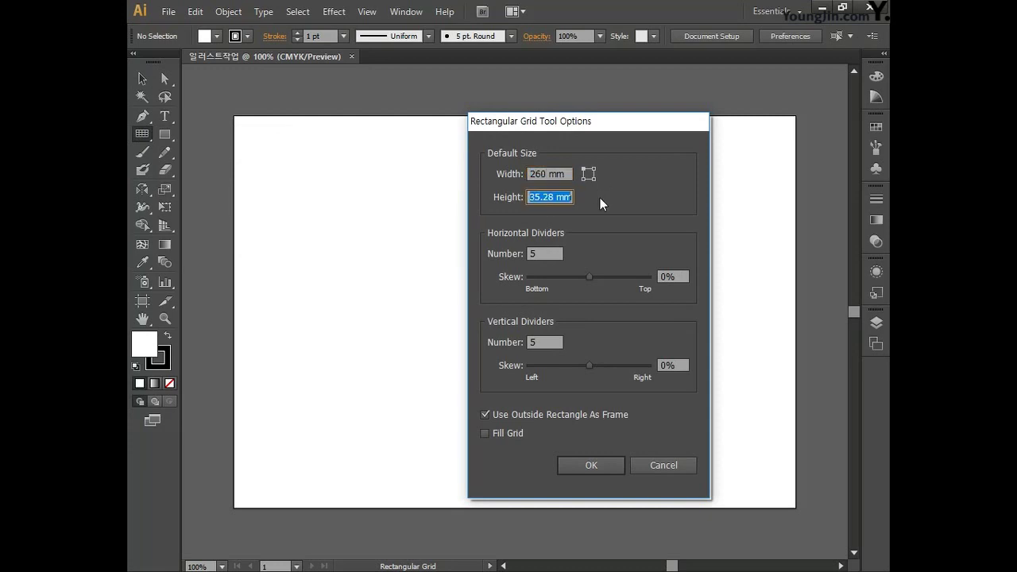
pyautogui.write('180')
pyautogui.press('Tab')
pyautogui.write('3')
pyautogui.click(544, 342)
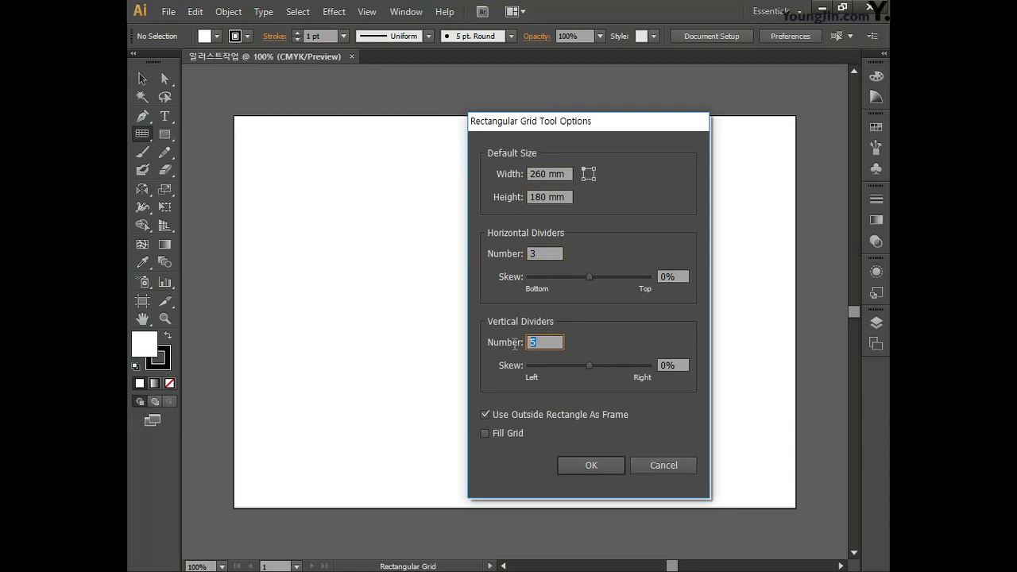
pyautogui.write('3')
pyautogui.click(589, 466)
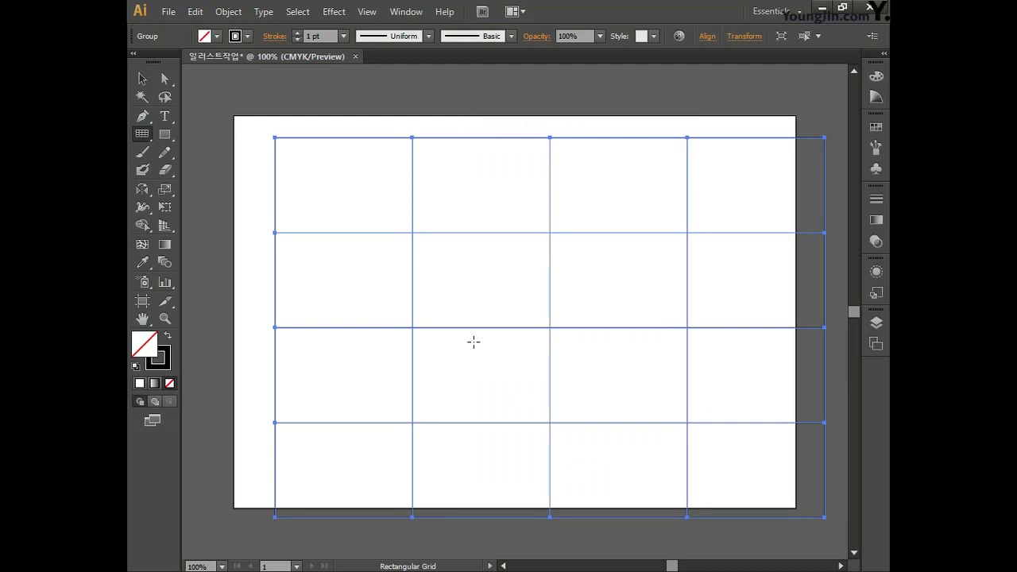
# Align the grid to the artboard, centering it horizontally and vertically, and deselect it
pyautogui.click(706, 37)
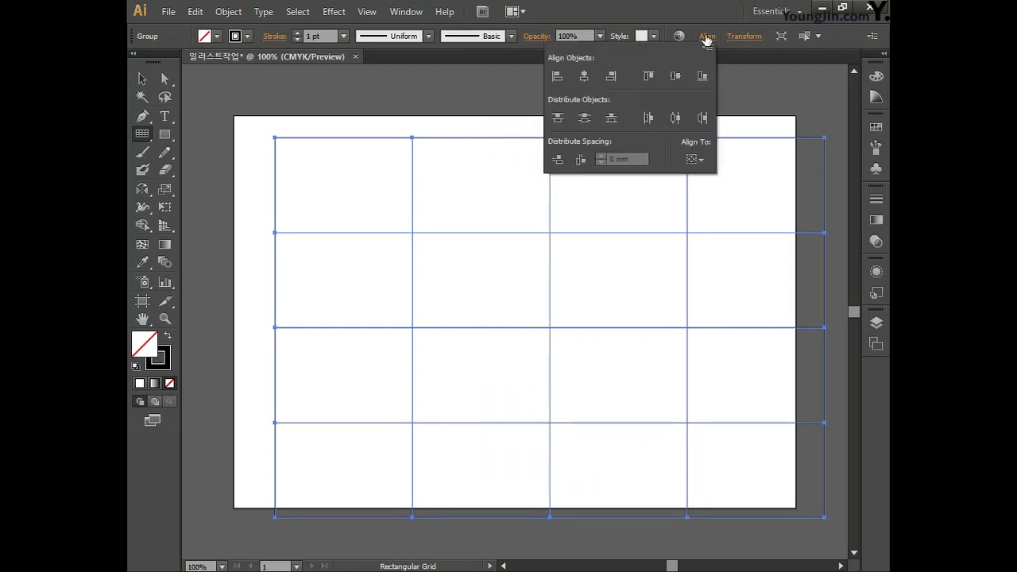
pyautogui.click(694, 159)
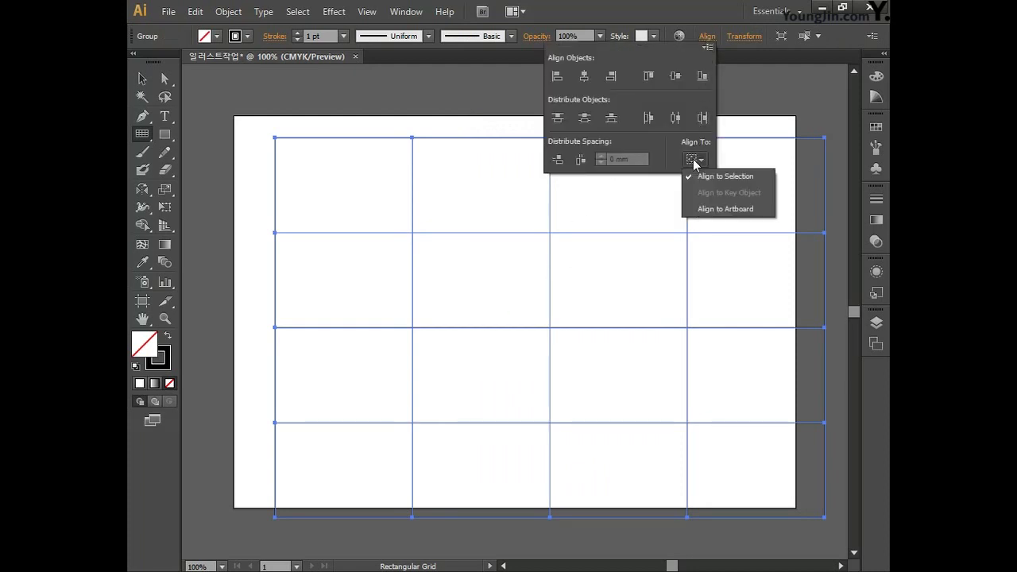
pyautogui.click(711, 210)
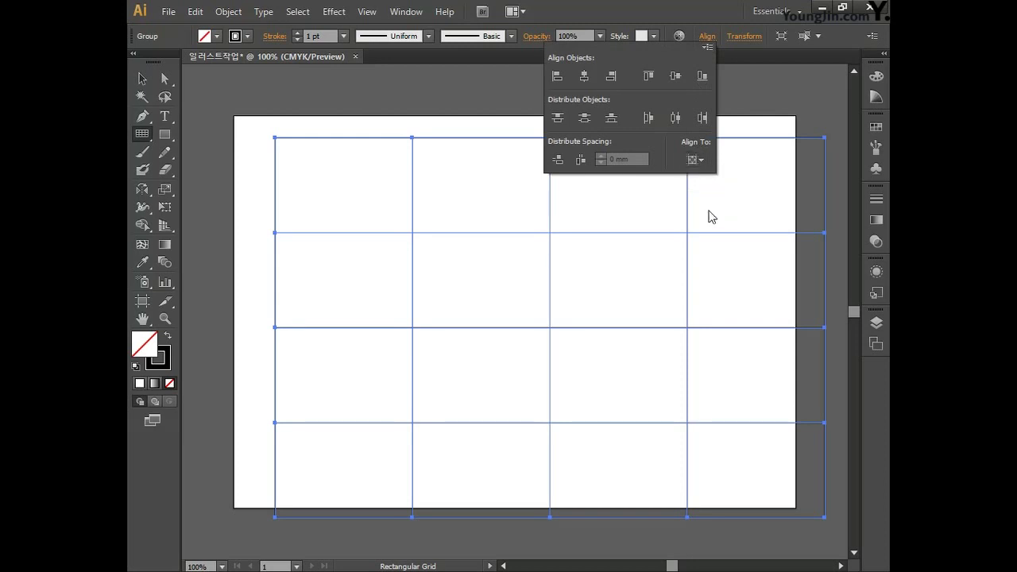
pyautogui.click(585, 77)
pyautogui.click(675, 77)
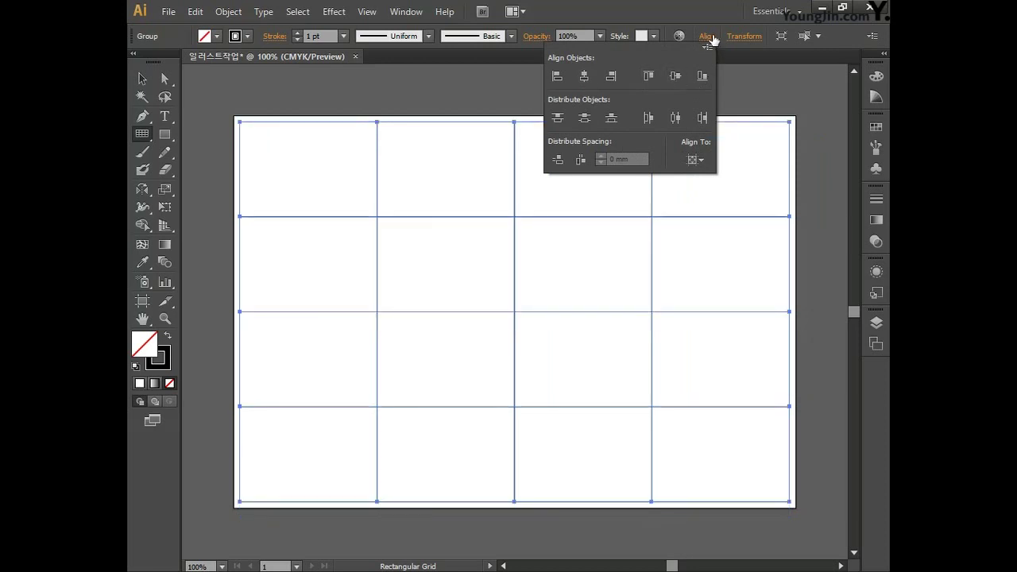
pyautogui.click(698, 62)
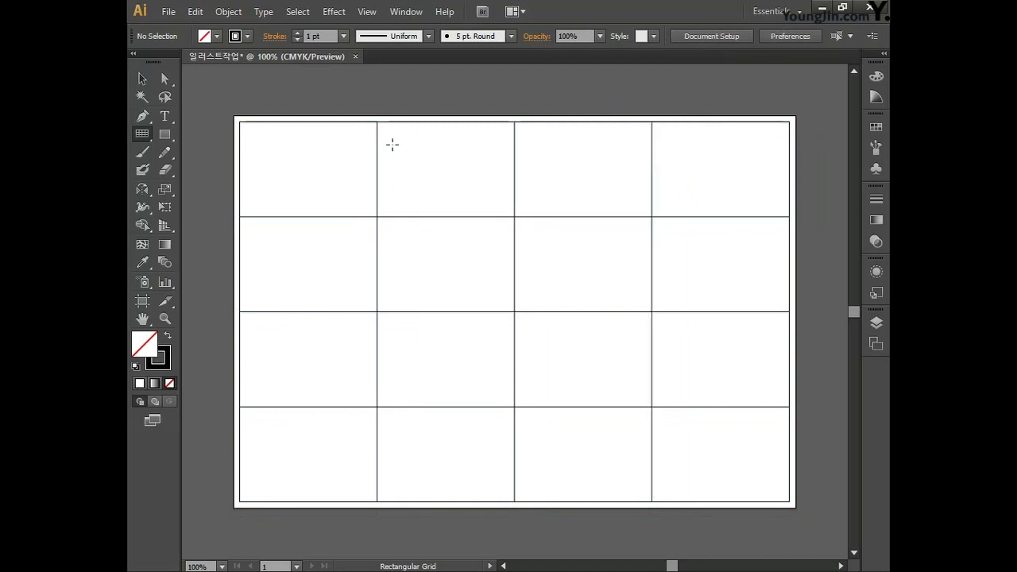
# Draw seven parallel diagonal line segments through the grid's intersections, descending from upper left to lower right
pyautogui.click(143, 137)
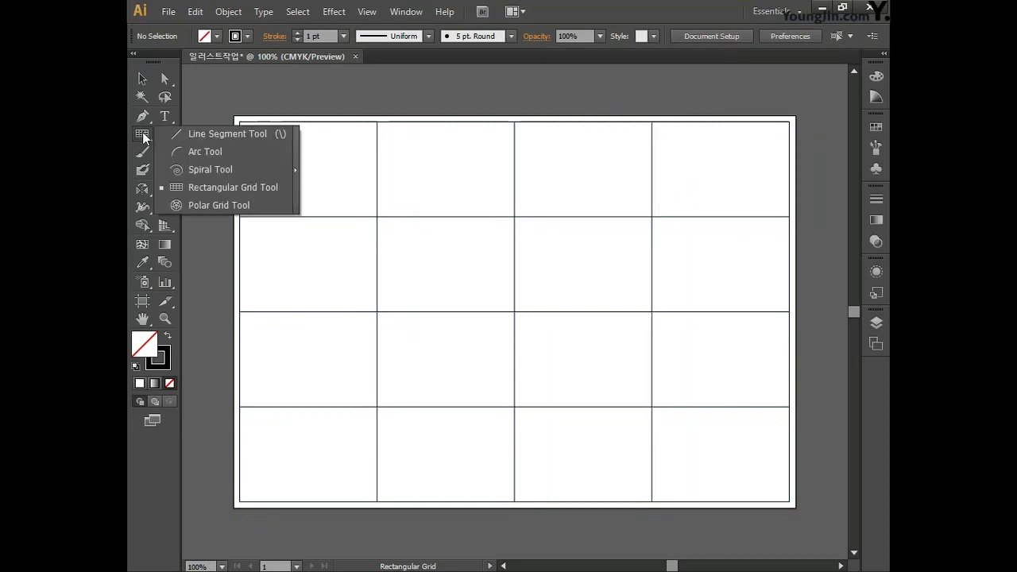
pyautogui.click(202, 133)
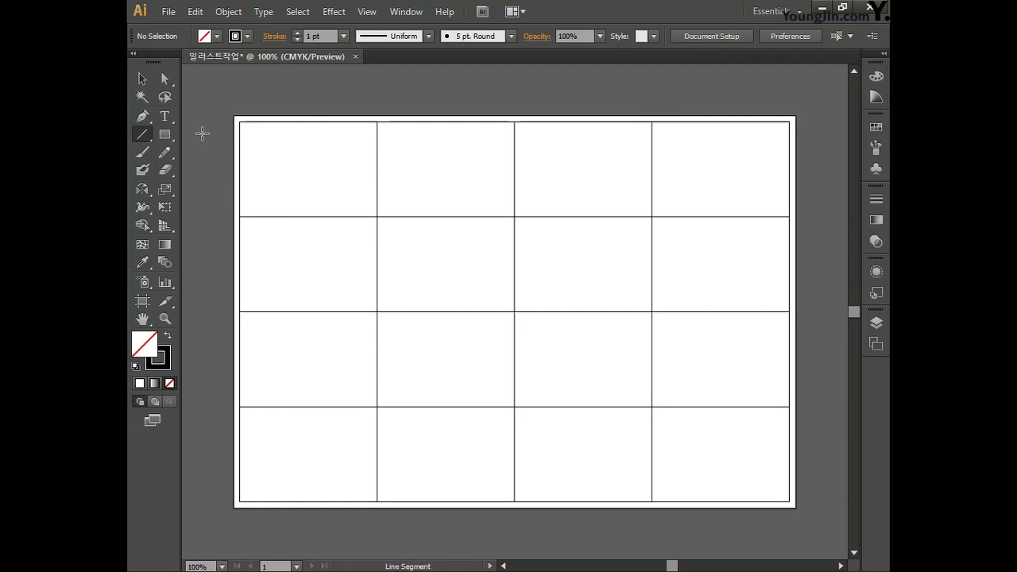
pyautogui.moveTo(652, 122)
pyautogui.mouseDown()
pyautogui.moveTo(735, 191)
pyautogui.moveTo(789, 216)
pyautogui.mouseUp()
pyautogui.moveTo(514, 121); pyautogui.dragTo(789, 312)
pyautogui.moveTo(378, 122); pyautogui.dragTo(789, 407)
pyautogui.moveTo(240, 122); pyautogui.dragTo(789, 502)
pyautogui.moveTo(239, 216); pyautogui.dragTo(652, 503)
pyautogui.moveTo(239, 312); pyautogui.dragTo(514, 503)
pyautogui.moveTo(239, 407); pyautogui.dragTo(377, 503)
# Select all the diagonal lines and reflect a copy of them across the vertical axis
pyautogui.hotkey('ctrl', 'a')
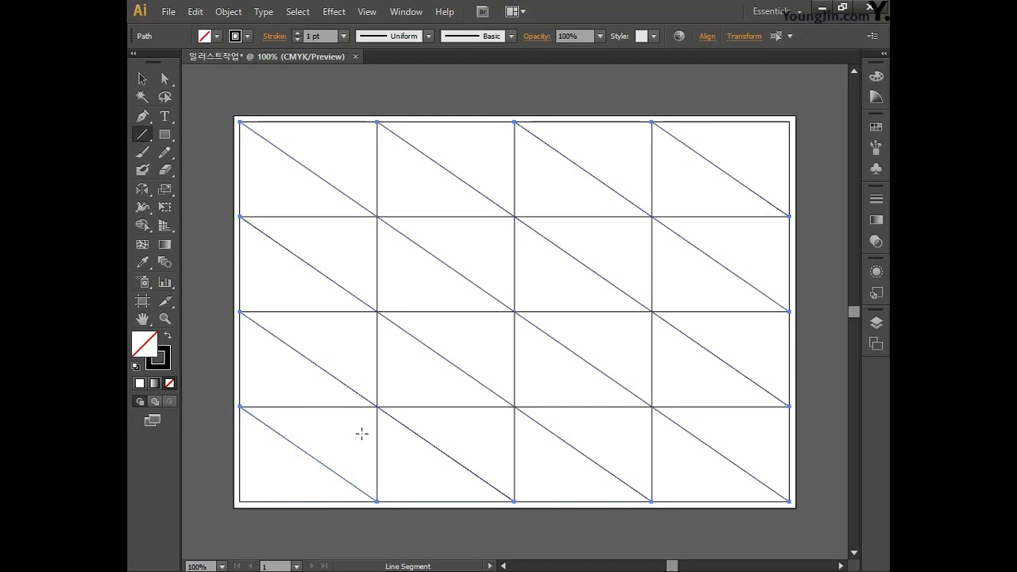
pyautogui.click(144, 195)
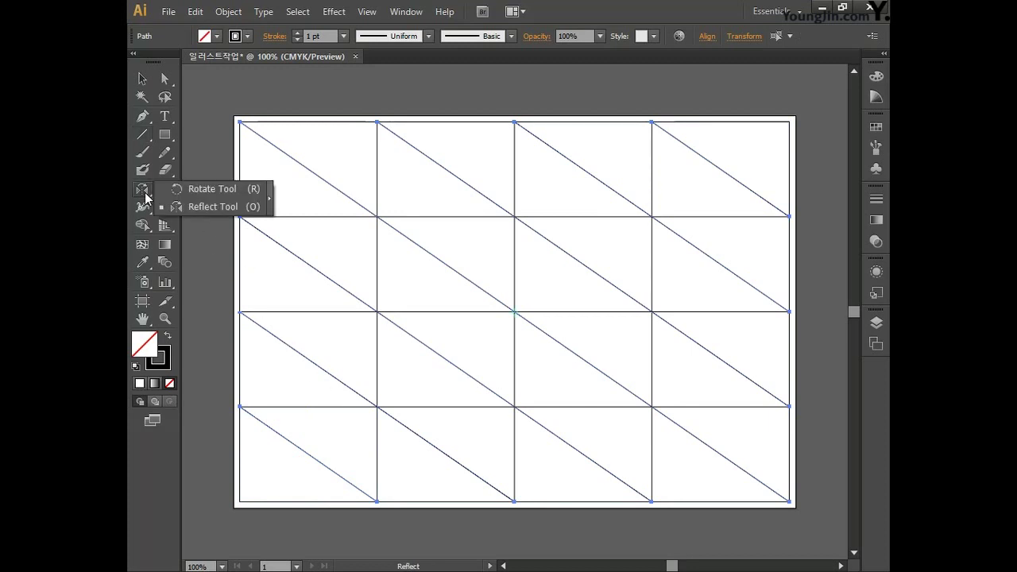
pyautogui.click(208, 205)
pyautogui.doubleClick(145, 195)
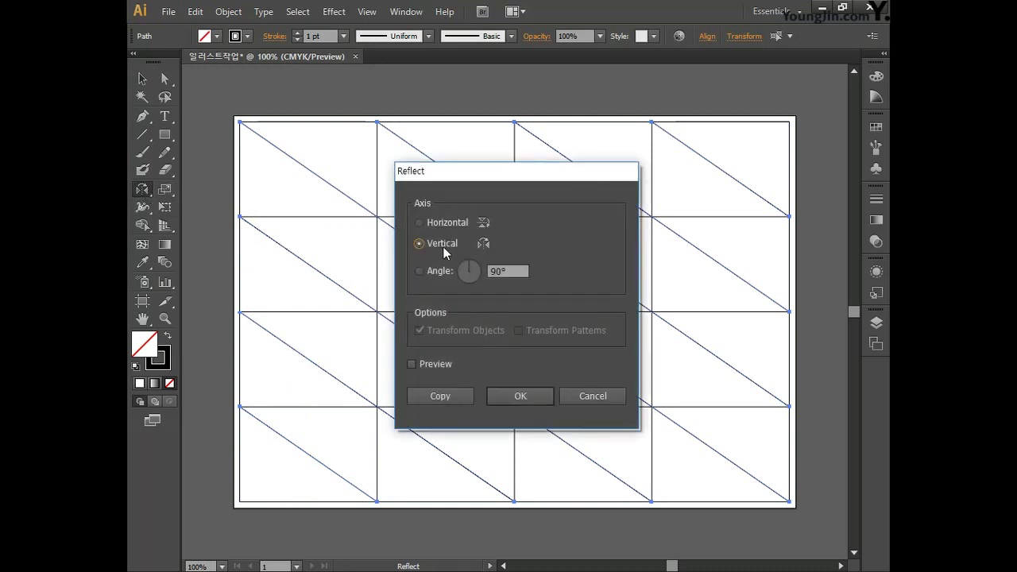
pyautogui.click(447, 397)
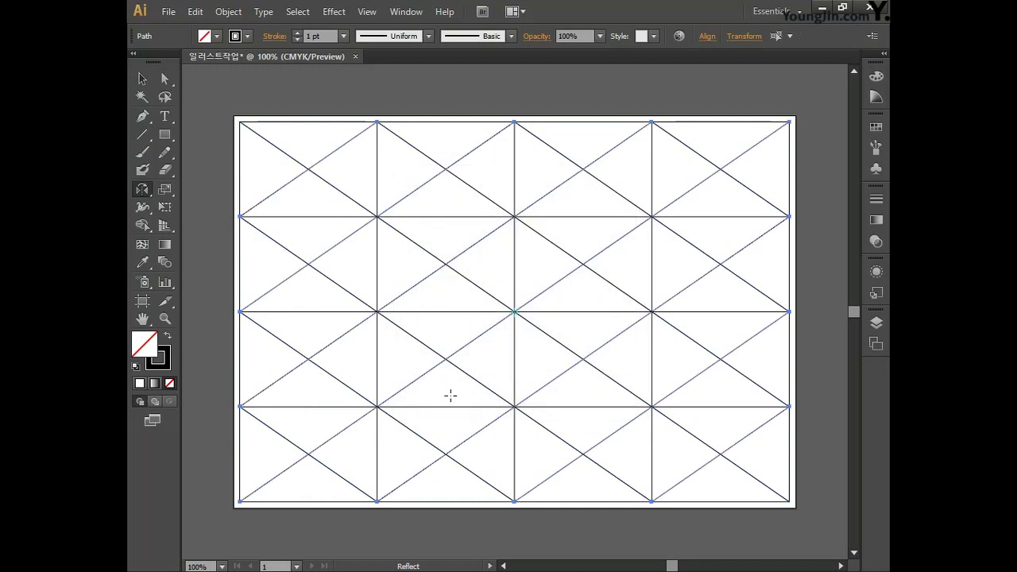
# Set the stroke of the whole grid and all diagonals to red fc0000 and group them
pyautogui.keyDown('ctrl'); pyautogui.click(451, 395); pyautogui.keyUp('ctrl')
pyautogui.keyDown('ctrl'); pyautogui.click(448, 395); pyautogui.keyUp('ctrl')
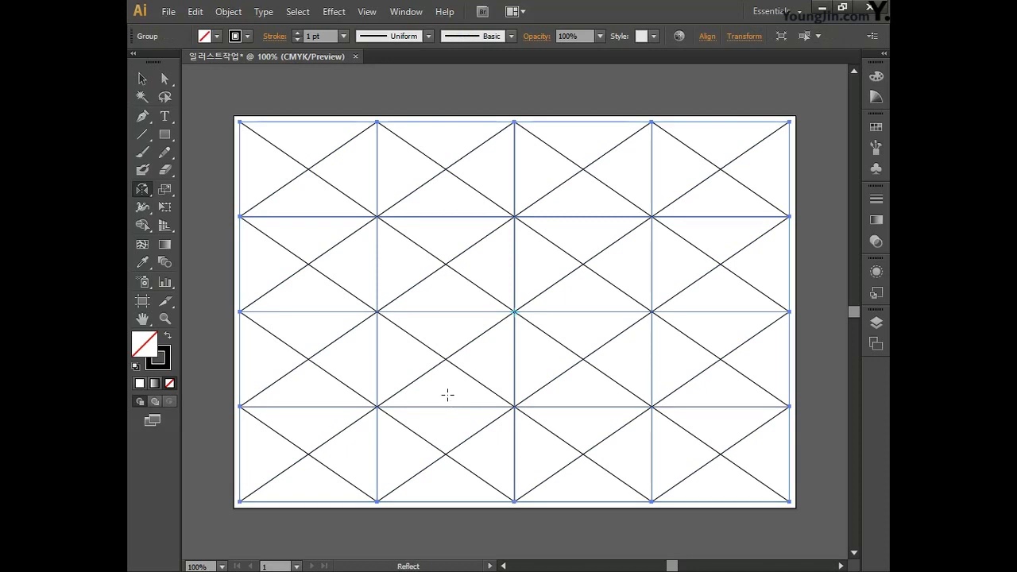
pyautogui.hotkey('ctrl', 'a')
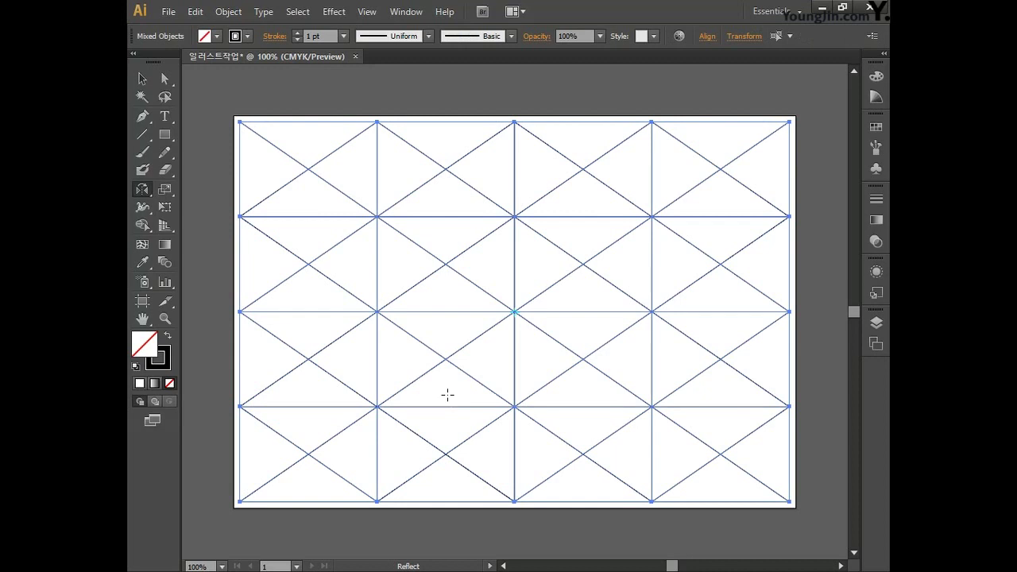
pyautogui.doubleClick(166, 368)
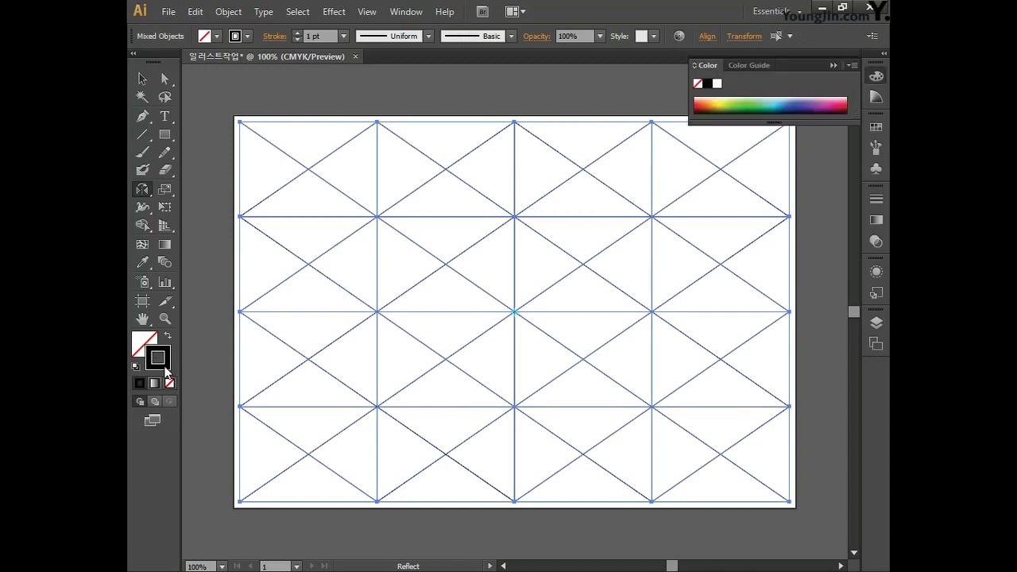
pyautogui.click(454, 317)
pyautogui.moveTo(453, 317)
pyautogui.mouseDown()
pyautogui.moveTo(522, 203)
pyautogui.moveTo(547, 202)
pyautogui.mouseUp()
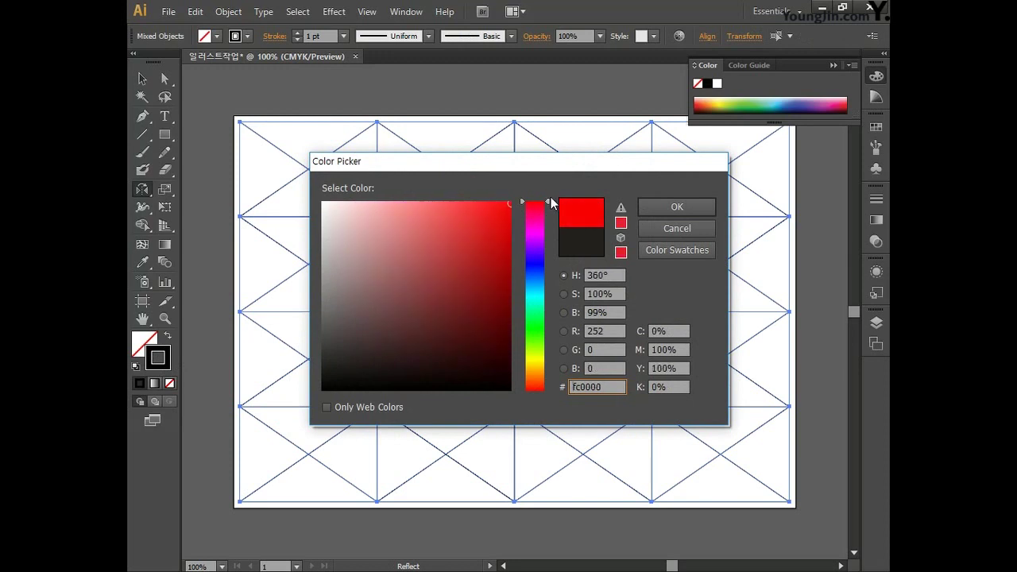
pyautogui.click(676, 207)
pyautogui.hotkey('ctrl', 'g')
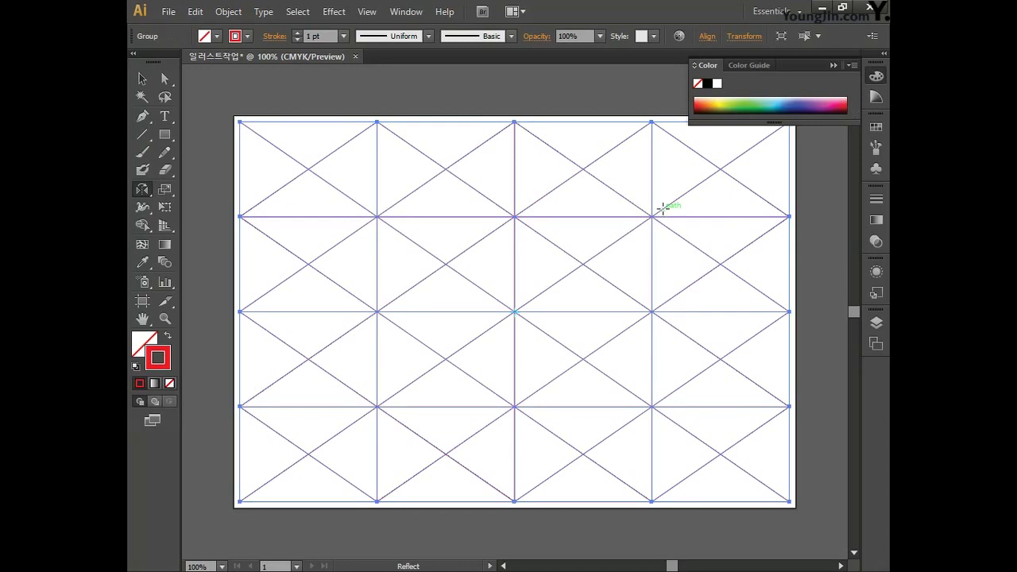
# Save the document as 일러스트작업 in Adobe Illustrator format, version Illustrator CS6, in the 작업 folder
pyautogui.click(169, 11)
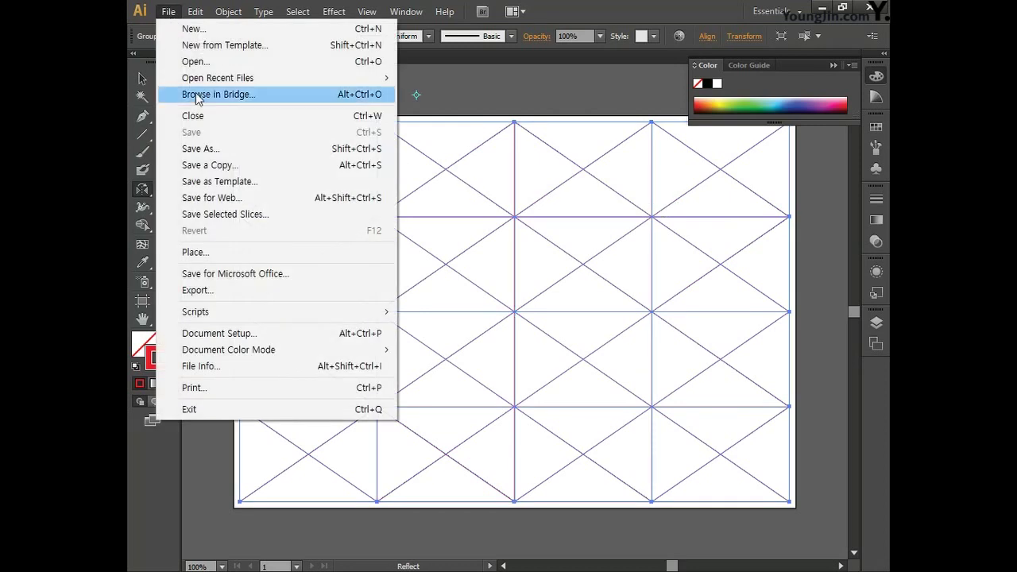
pyautogui.click(203, 149)
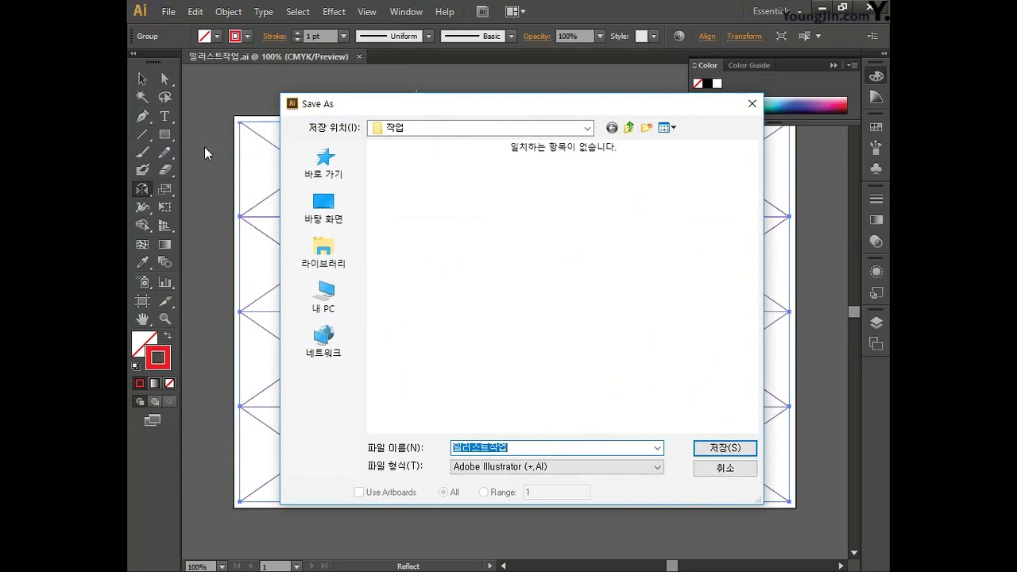
pyautogui.click(520, 446)
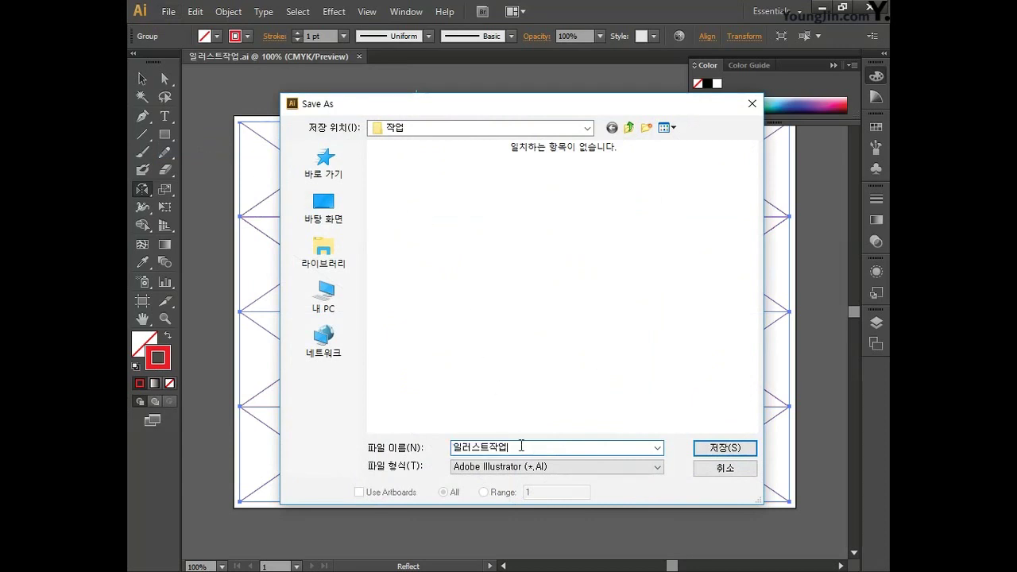
pyautogui.click(722, 453)
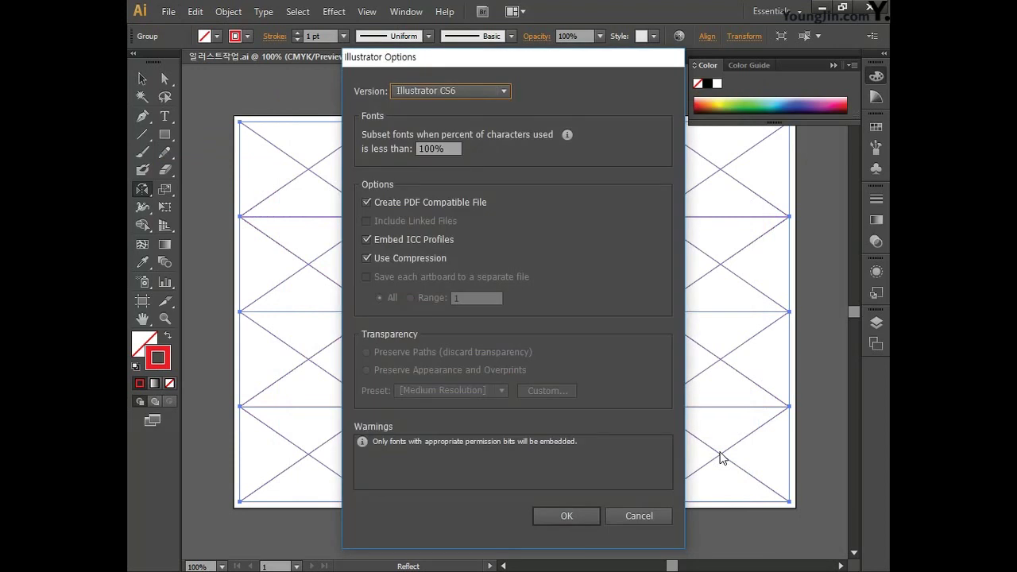
pyautogui.click(569, 516)
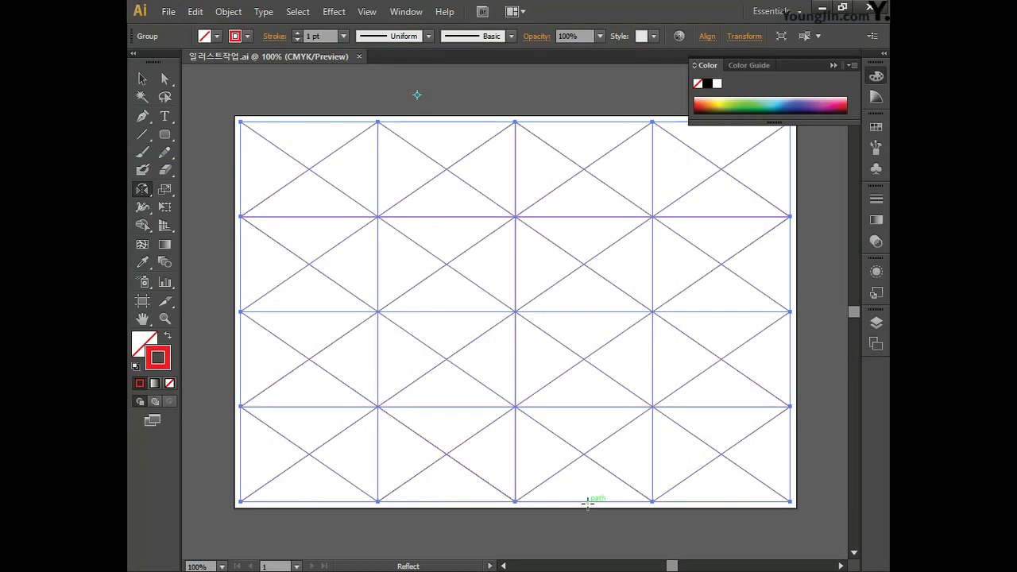
# Turn on Overprint Preview with an empty area beside the artboard in view
pyautogui.moveTo(282, 466); pyautogui.dragTo(649, 471)
pyautogui.moveTo(409, 455); pyautogui.dragTo(650, 452)
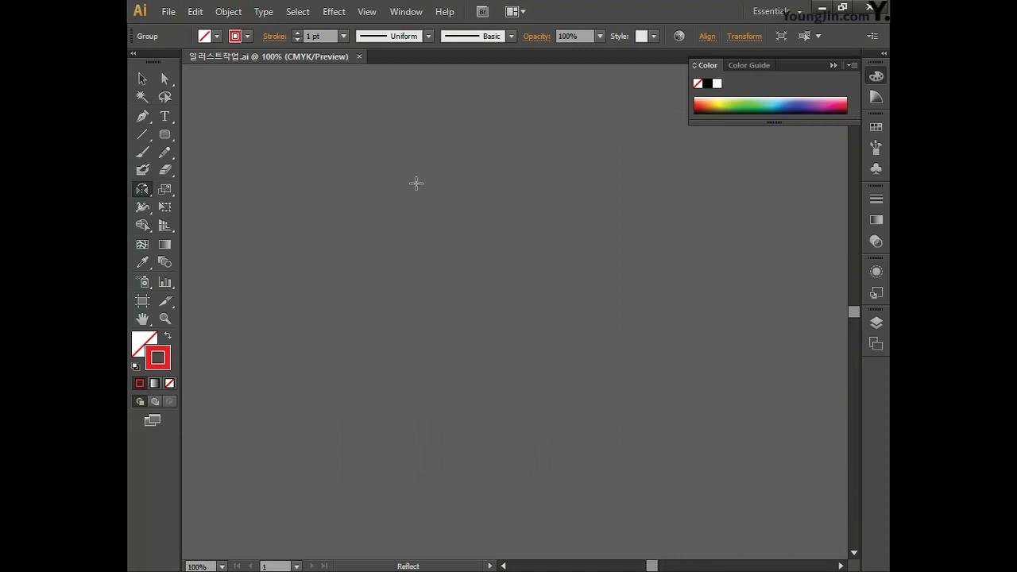
pyautogui.click(368, 13)
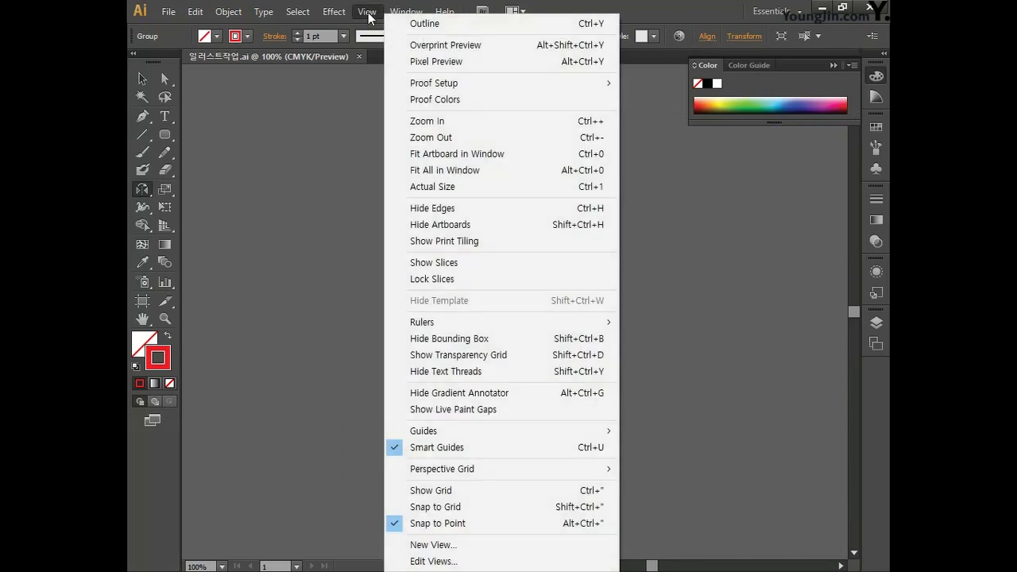
pyautogui.click(418, 47)
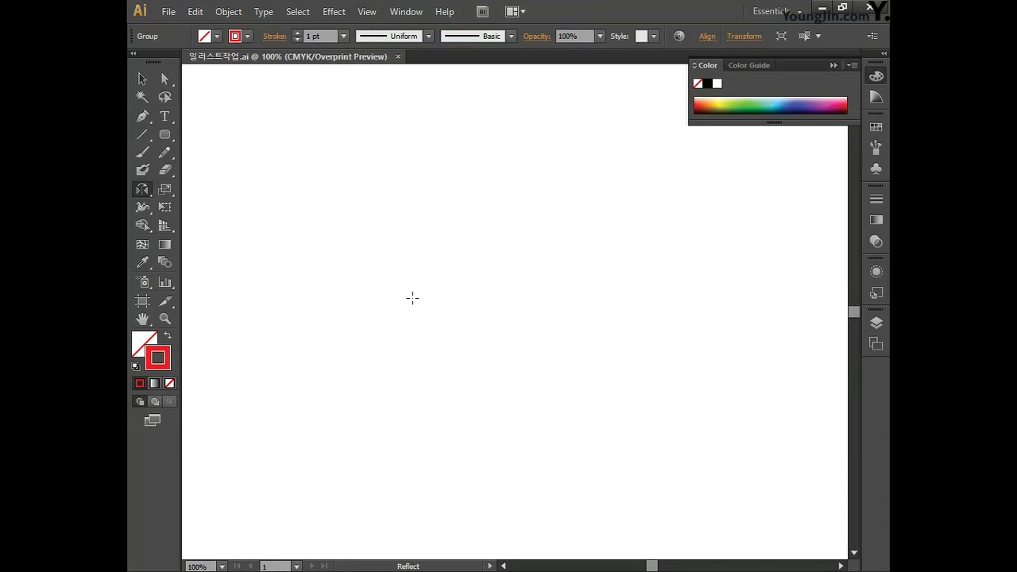
# Draw a tall rounded rectangle in the empty area, reducing its corner radius while sizing it
pyautogui.moveTo(164, 134); pyautogui.dragTo(229, 152)
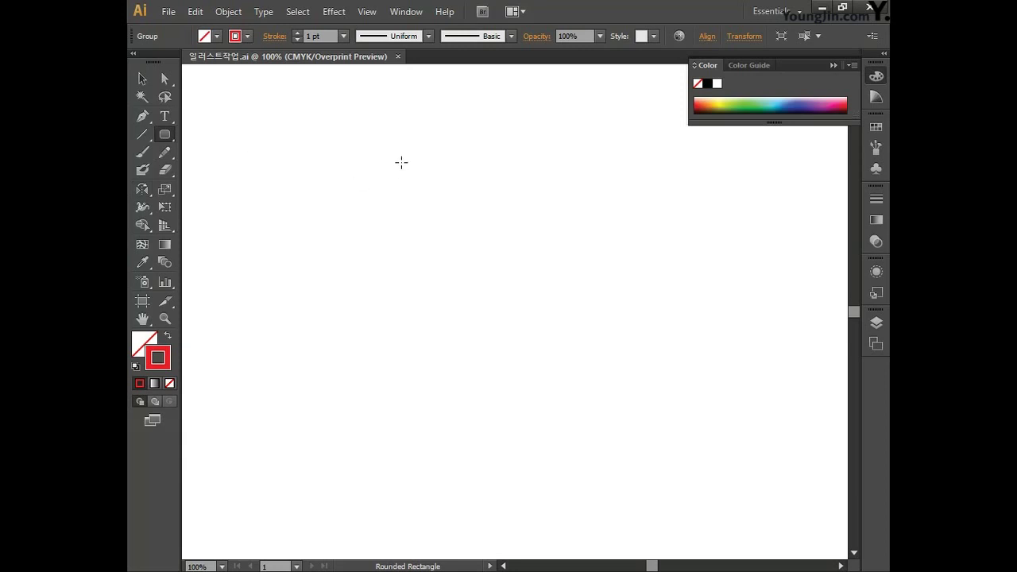
pyautogui.moveTo(403, 124); pyautogui.dragTo(602, 513)
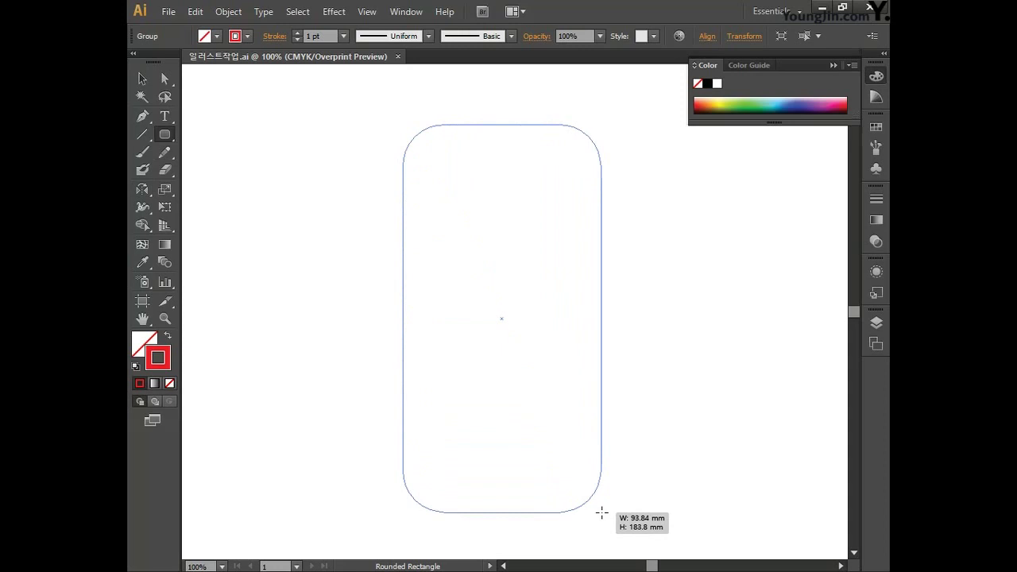
pyautogui.moveTo(601, 513); pyautogui.dragTo(615, 493)
pyautogui.press('Down')
pyautogui.press('Down')
pyautogui.press('Down')
pyautogui.press('Down')
pyautogui.press('Down')
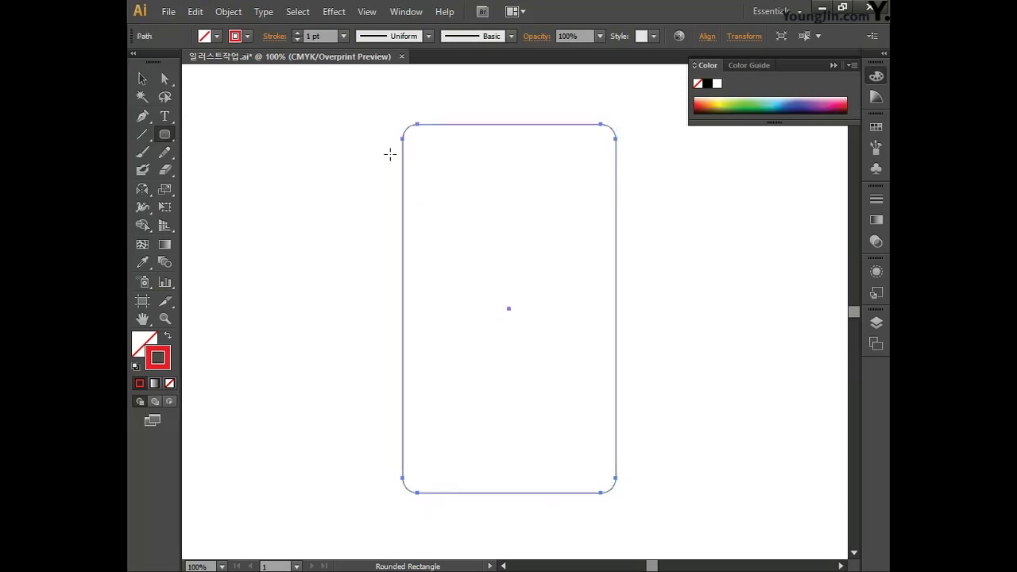
# Set the rounded rectangle's stroke weight to 2 pt and fill it with CMYK 0, 0, 0, 100
pyautogui.click(298, 33)
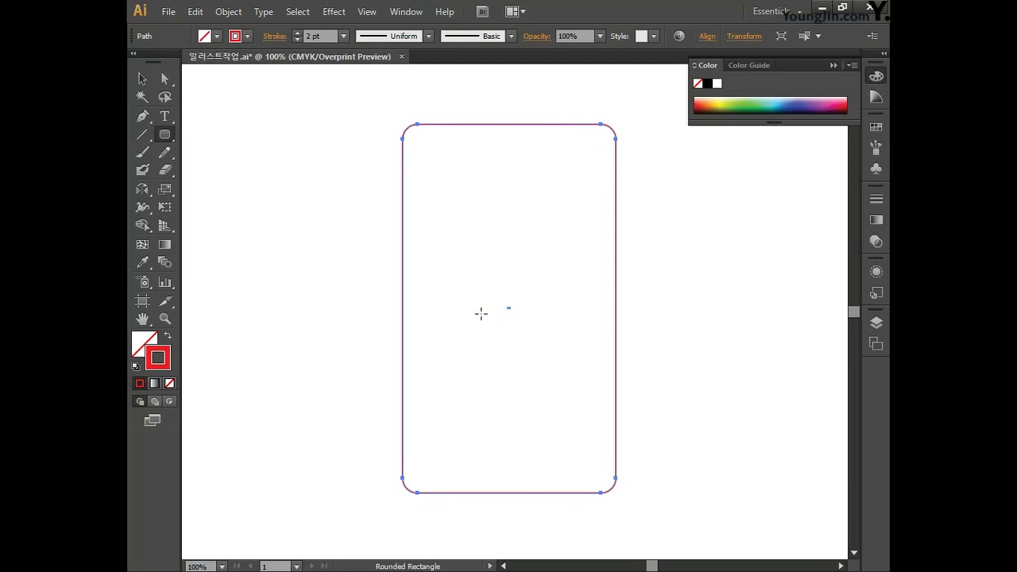
pyautogui.doubleClick(146, 344)
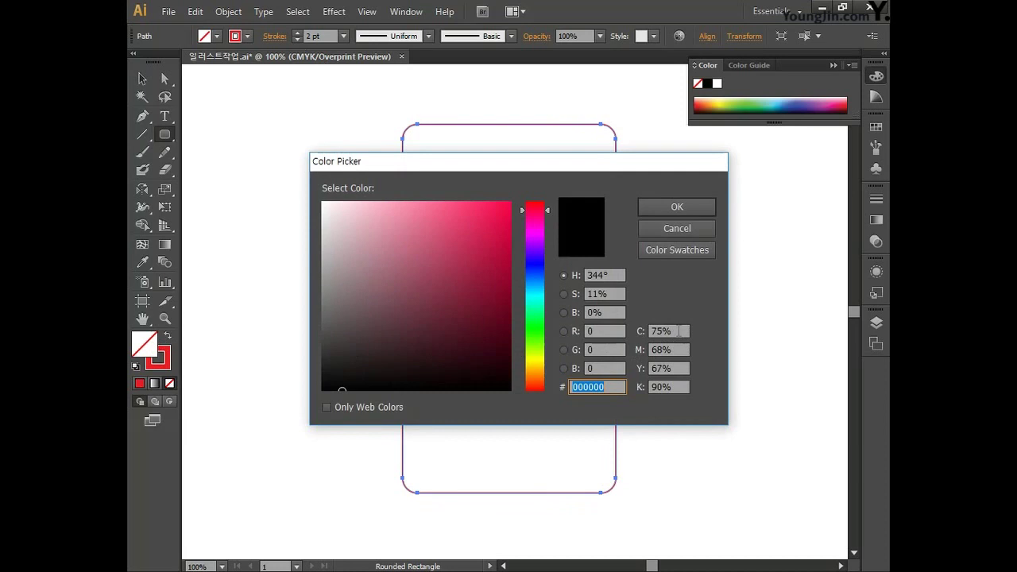
pyautogui.click(672, 331)
pyautogui.write('0')
pyautogui.press('Tab')
pyautogui.write('0')
pyautogui.press('Tab')
pyautogui.write('0')
pyautogui.press('Tab')
pyautogui.write('100')
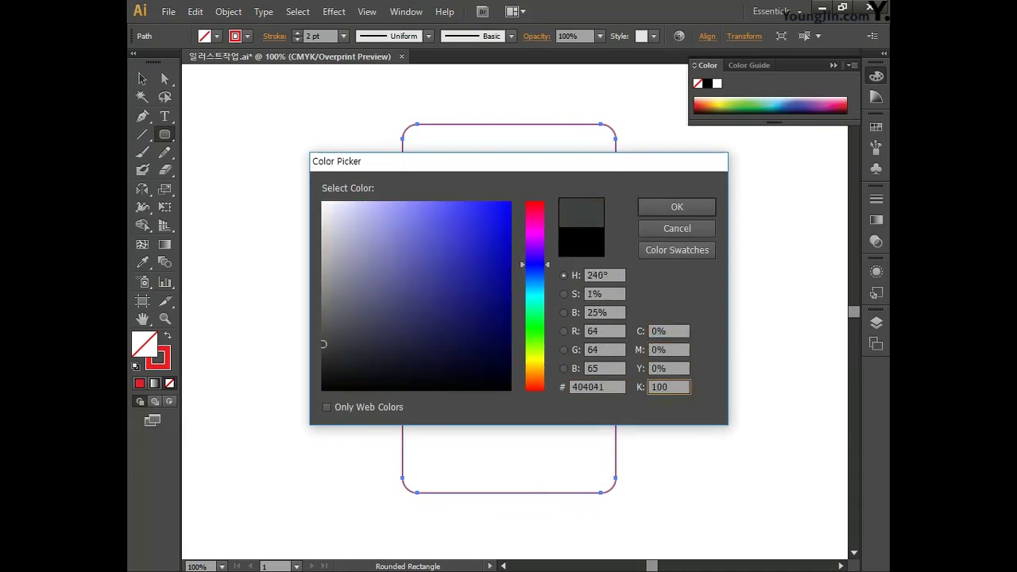
pyautogui.click(665, 213)
# Set the rounded rectangle's stroke colour to grey, CMYK 0, 0, 0, 40
pyautogui.doubleClick(165, 368)
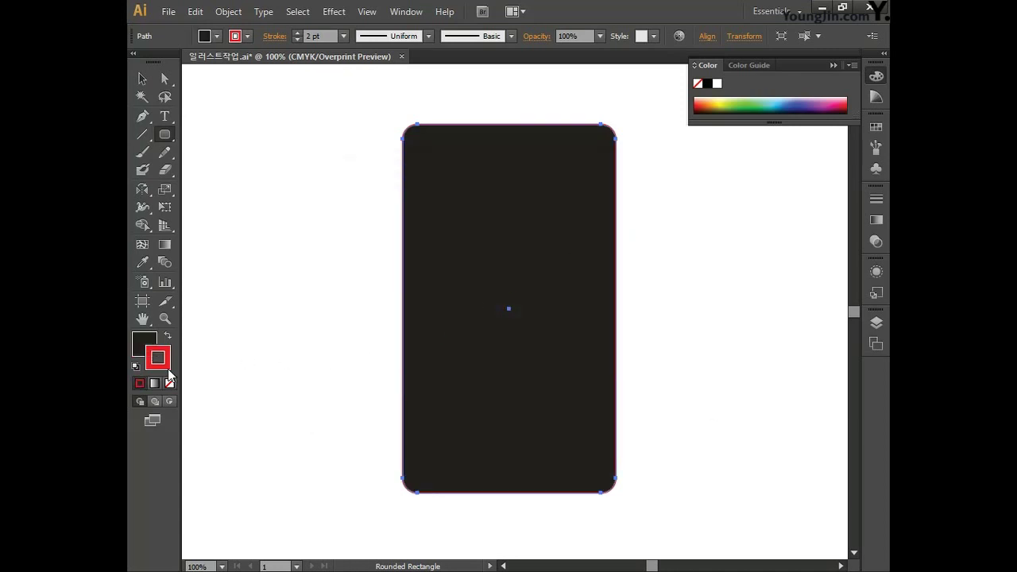
pyautogui.press('Tab')
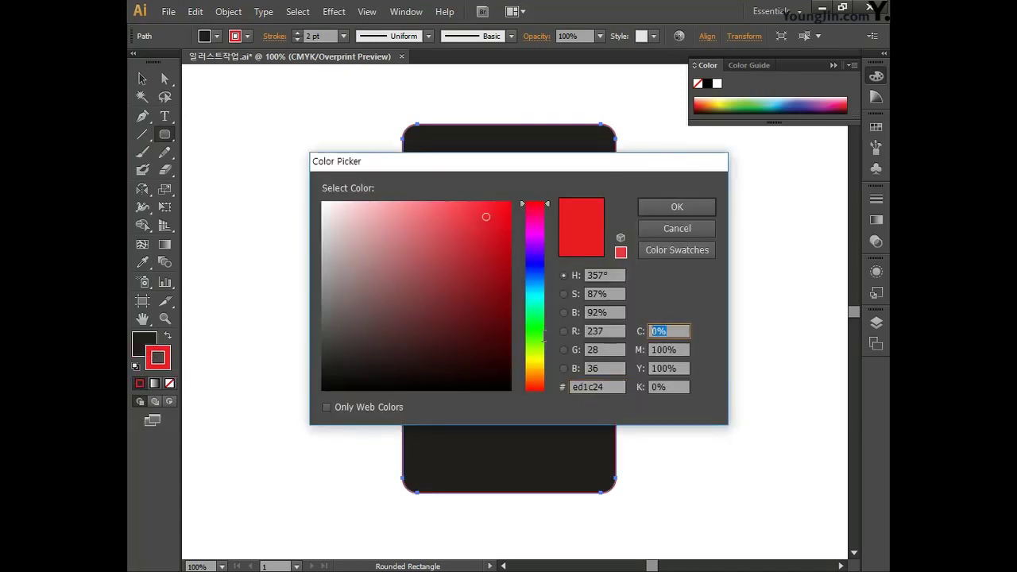
pyautogui.press('Tab')
pyautogui.write('0')
pyautogui.press('Tab')
pyautogui.write('0')
pyautogui.press('Tab')
pyautogui.write('40')
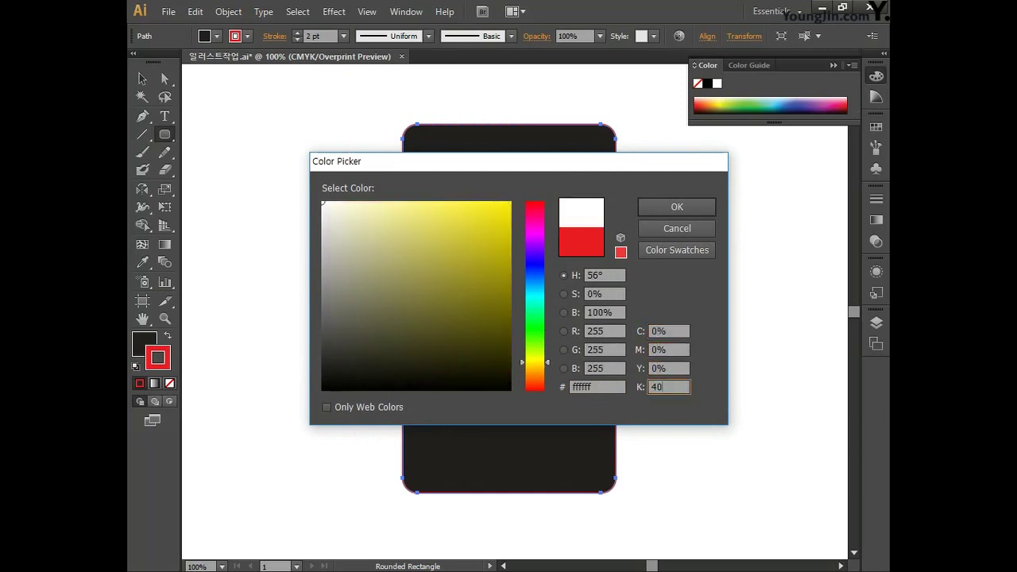
pyautogui.click(676, 207)
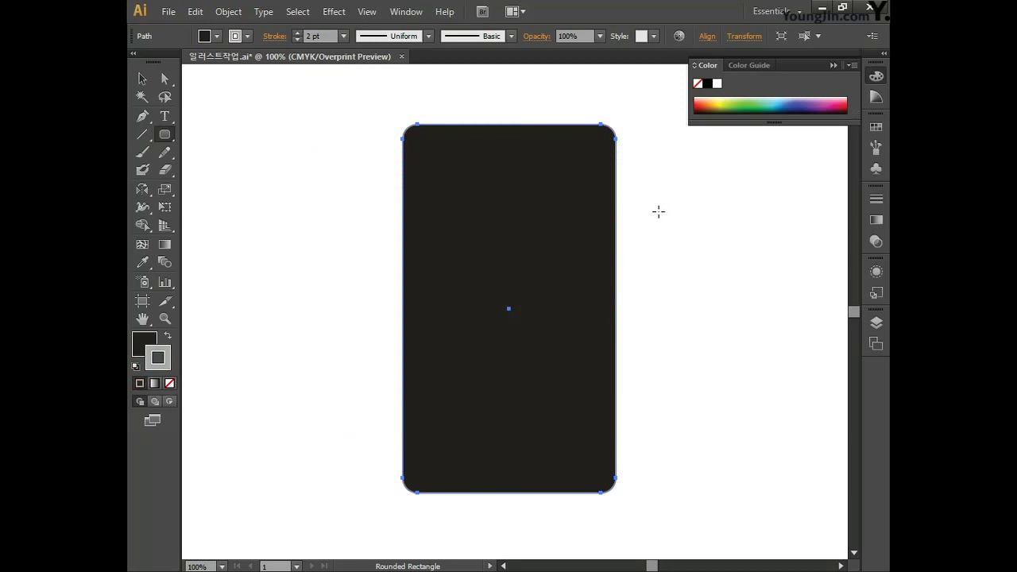
# Draw a screen rectangle nearly as wide as the phone body inside it and lower its top edge slightly
pyautogui.moveTo(166, 135); pyautogui.dragTo(237, 138)
pyautogui.moveTo(407, 168); pyautogui.dragTo(613, 449)
pyautogui.moveTo(612, 462); pyautogui.dragTo(612, 462)
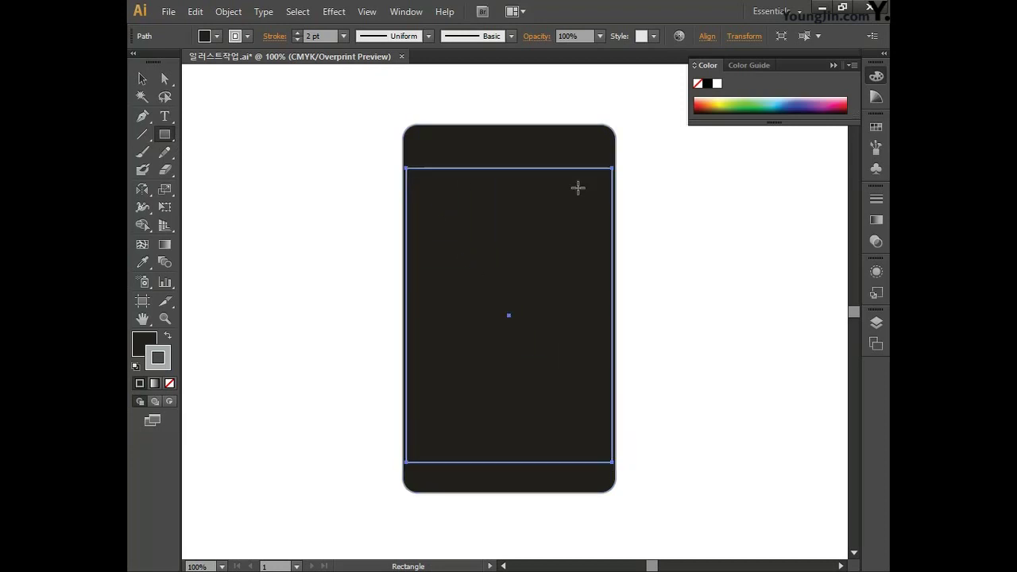
pyautogui.click(141, 78)
pyautogui.moveTo(509, 168); pyautogui.dragTo(510, 184)
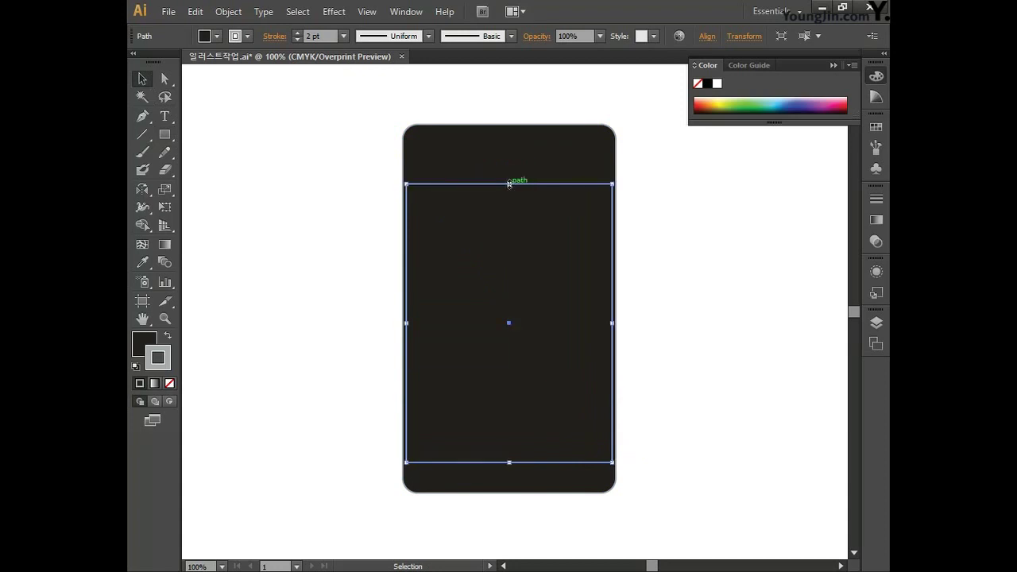
# Fill the screen rectangle with white, CMYK 0, 0, 0, 0, and remove its stroke
pyautogui.click(144, 344)
pyautogui.doubleClick(144, 344)
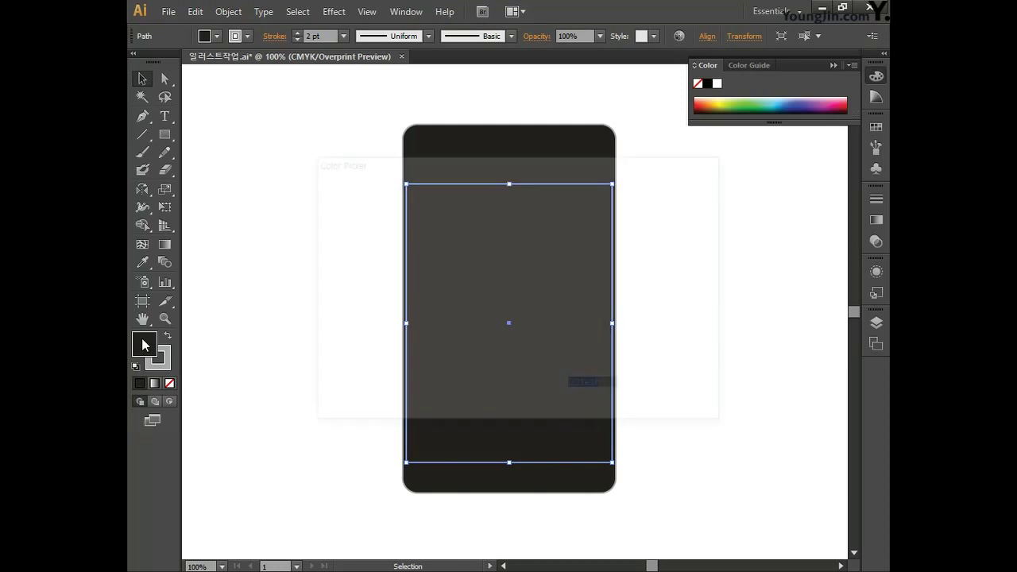
pyautogui.press('Tab')
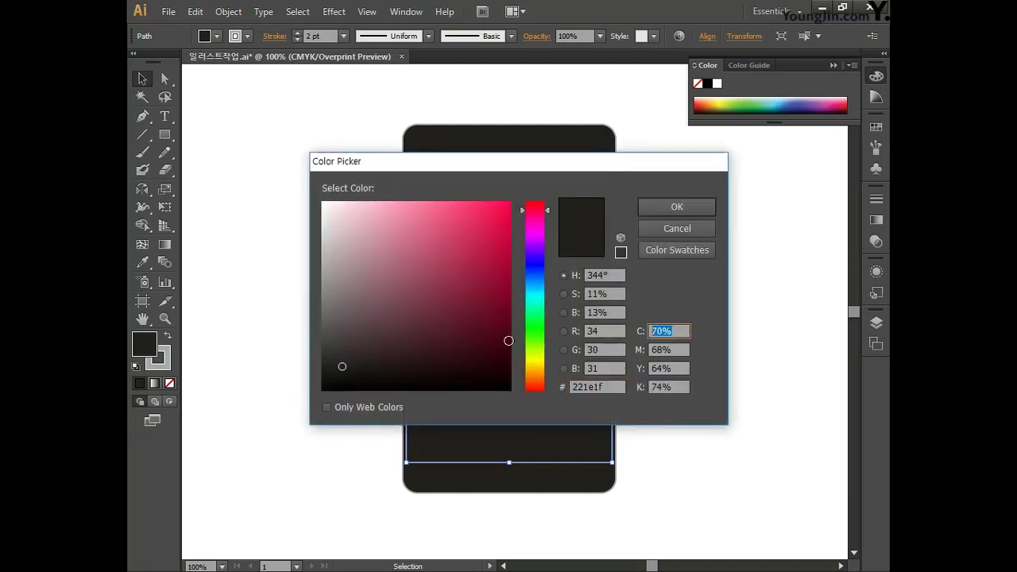
pyautogui.write('0')
pyautogui.press('Tab')
pyautogui.write('0')
pyautogui.press('Tab')
pyautogui.write('0')
pyautogui.press('Tab')
pyautogui.write('0')
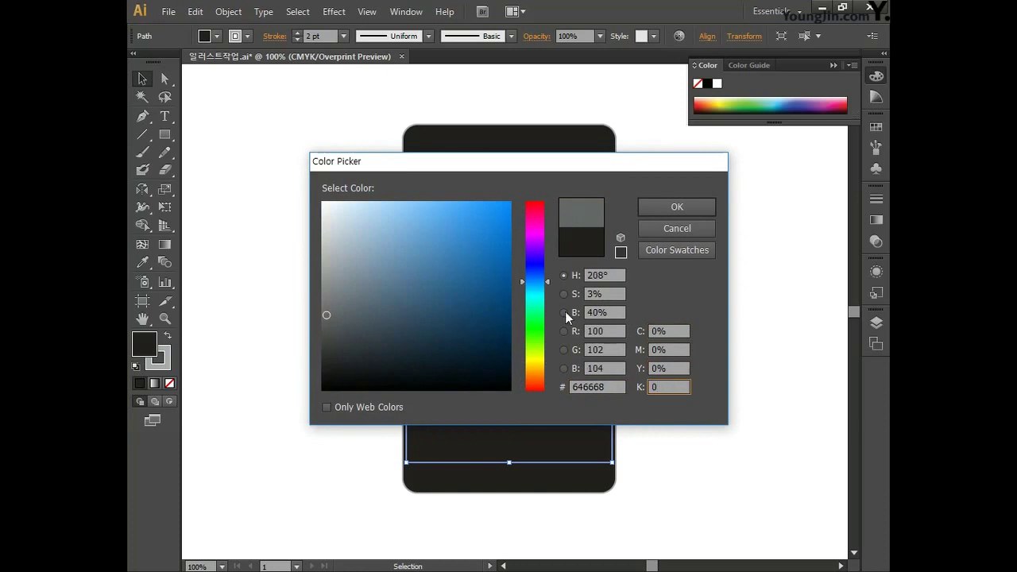
pyautogui.press('Return')
pyautogui.click(163, 367)
pyautogui.click(170, 383)
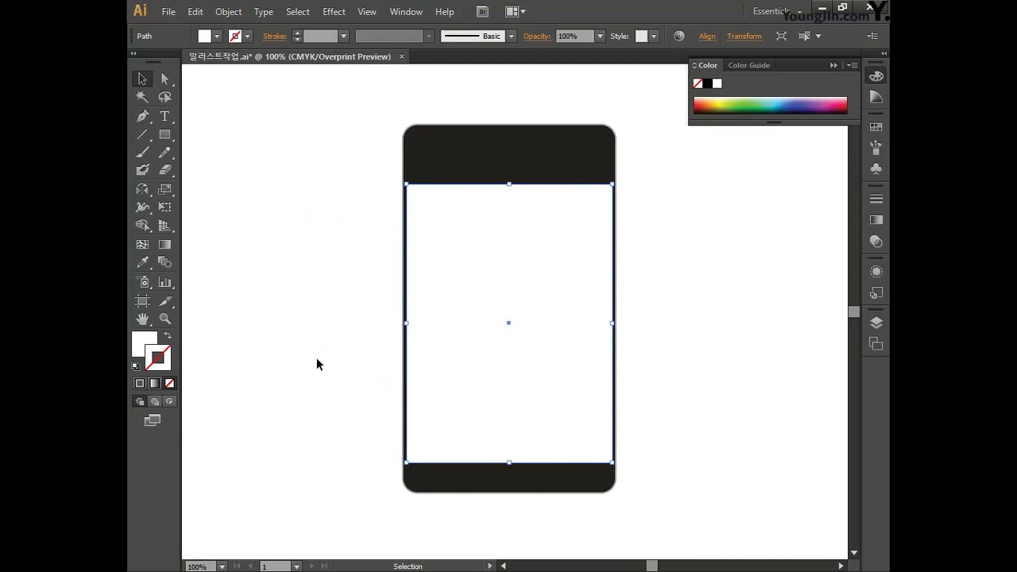
# Draw a thin bar across the top of the white screen and fill it with CMYK 0, 0, 0, 100
pyautogui.moveTo(164, 135); pyautogui.dragTo(234, 143)
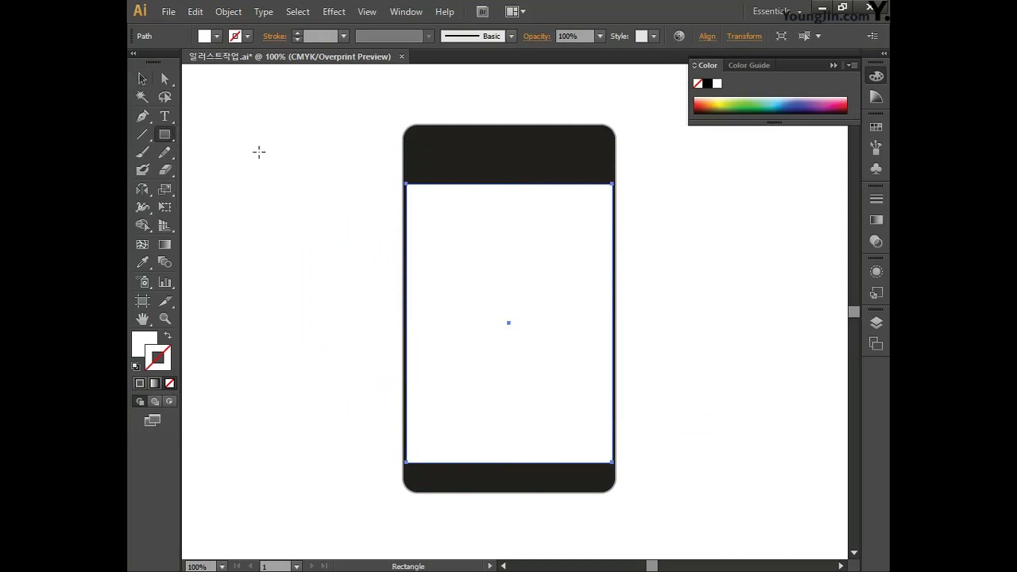
pyautogui.moveTo(407, 184); pyautogui.dragTo(611, 199)
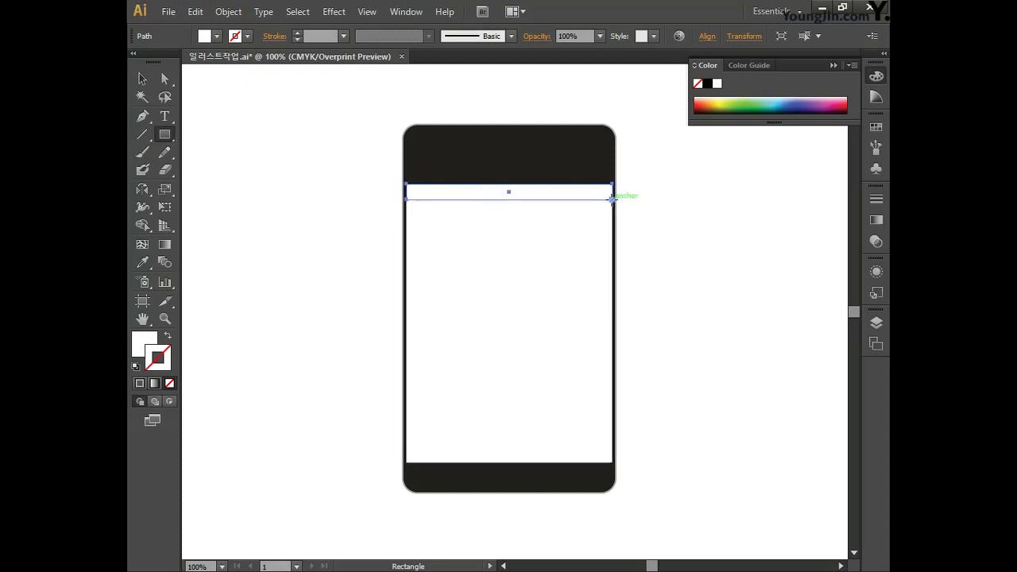
pyautogui.doubleClick(143, 343)
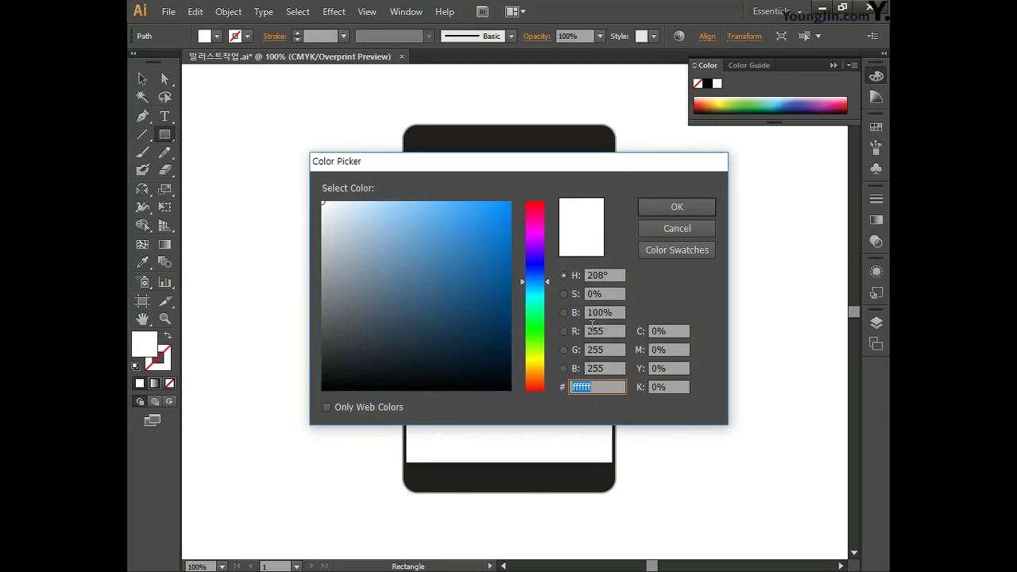
pyautogui.click(678, 333)
pyautogui.press('Tab')
pyautogui.press('Tab')
pyautogui.press('Tab')
pyautogui.write('100')
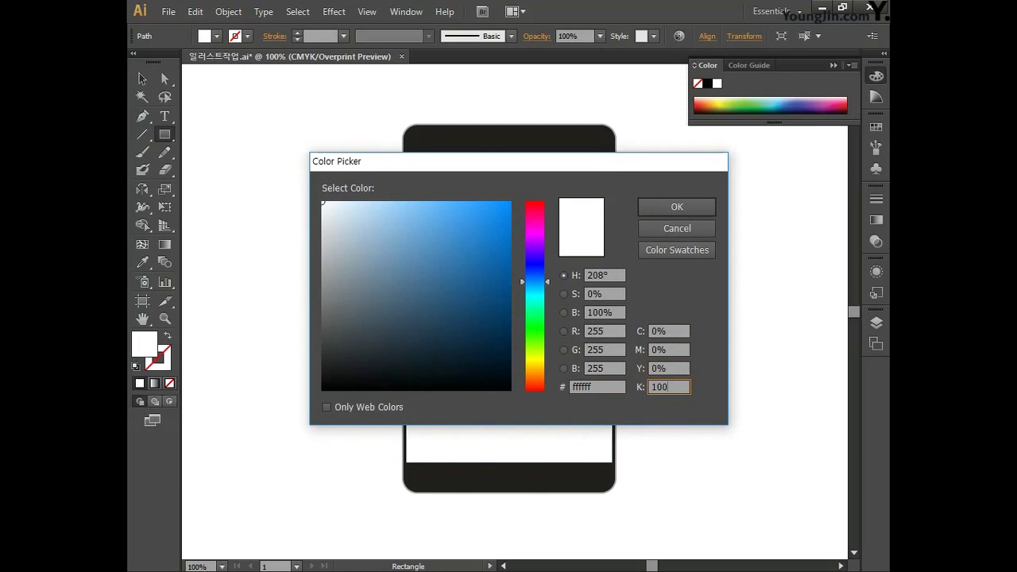
pyautogui.click(669, 211)
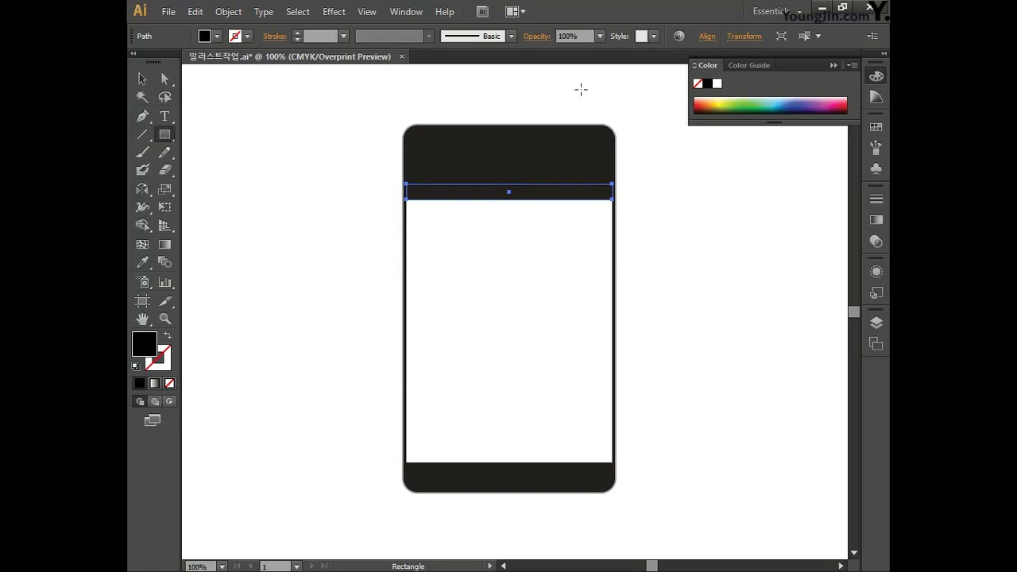
# Set the opacity of the thin bar to 40%
pyautogui.click(565, 37)
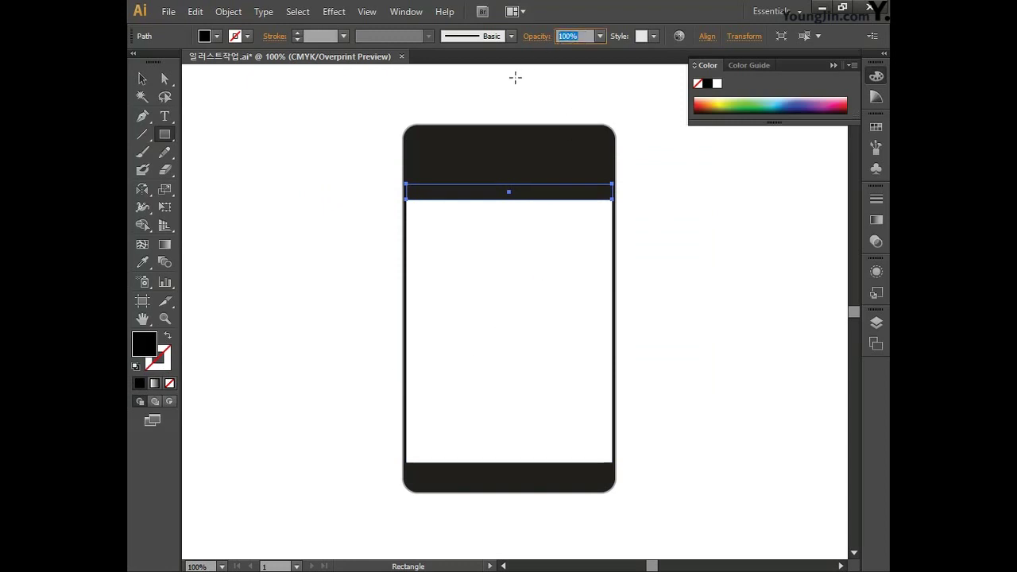
pyautogui.write('40')
pyautogui.press('Return')
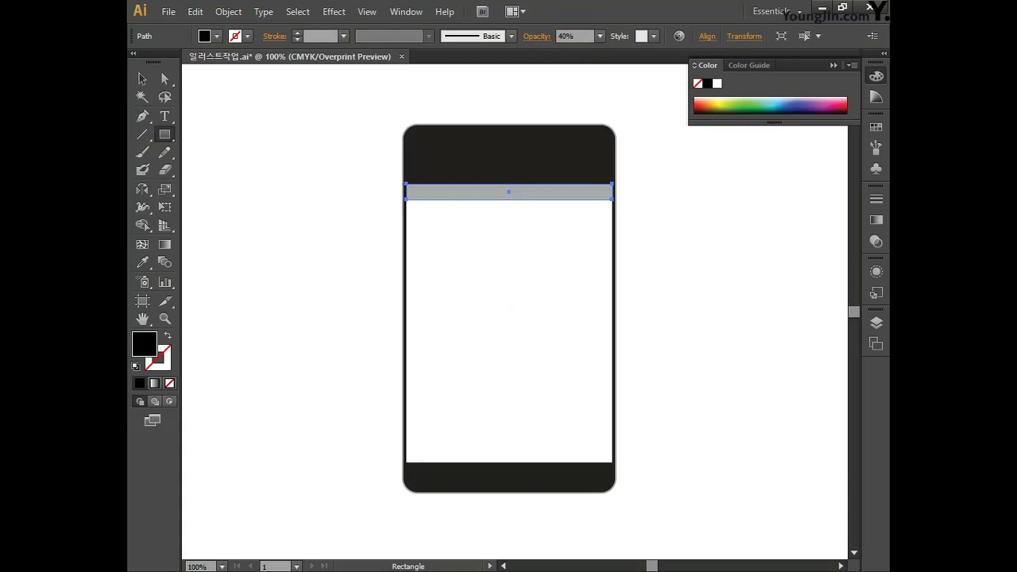
# Align the phone body, screen and thin bar on their horizontal centres, relative to the selection
pyautogui.click(144, 78)
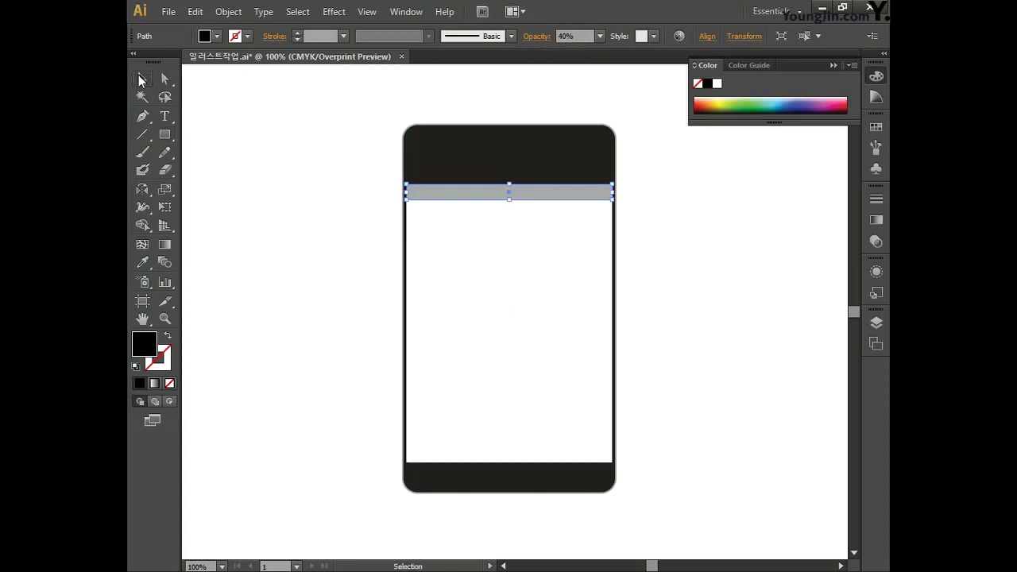
pyautogui.click(346, 111)
pyautogui.moveTo(364, 103); pyautogui.dragTo(656, 521)
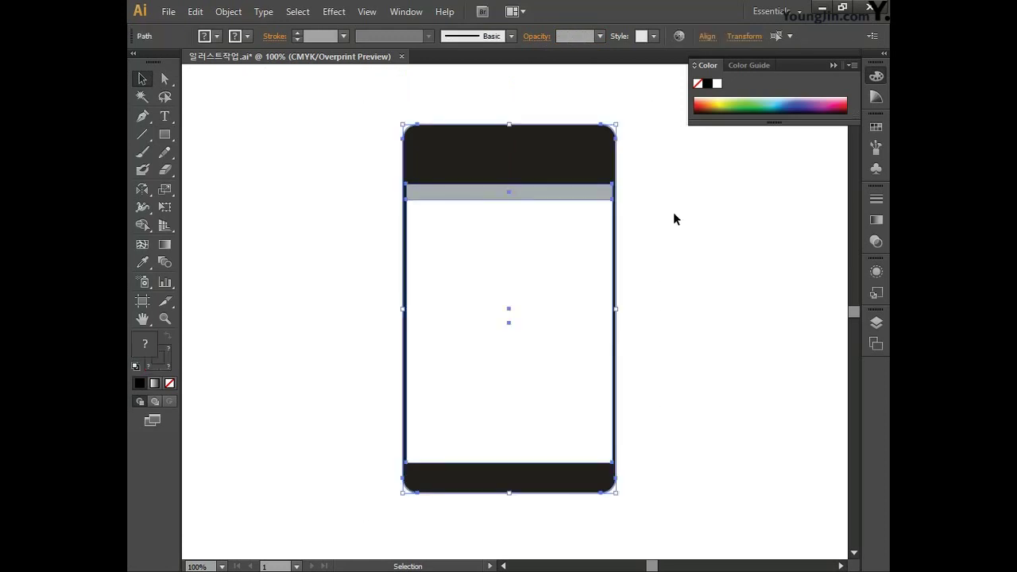
pyautogui.click(708, 36)
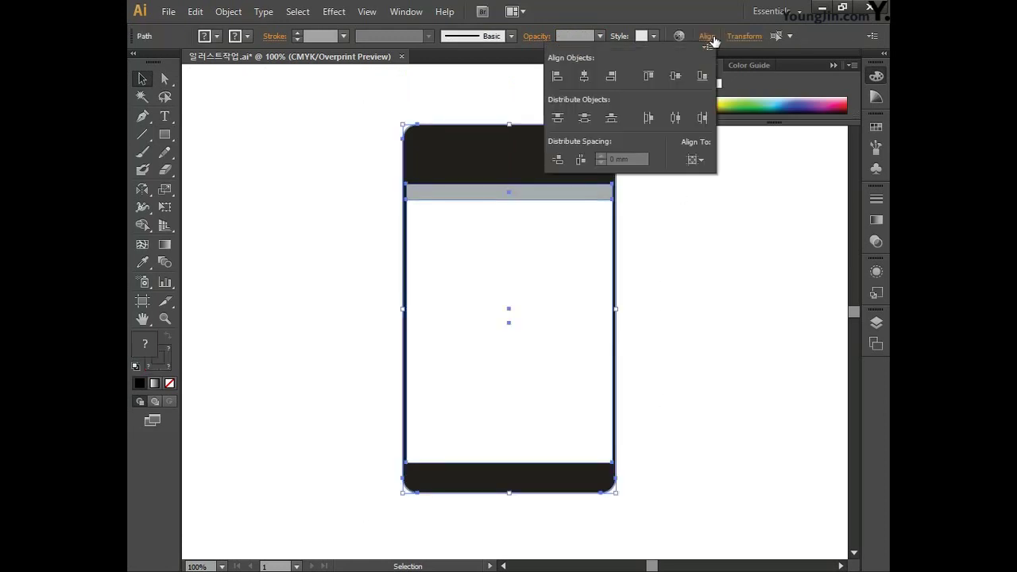
pyautogui.click(697, 159)
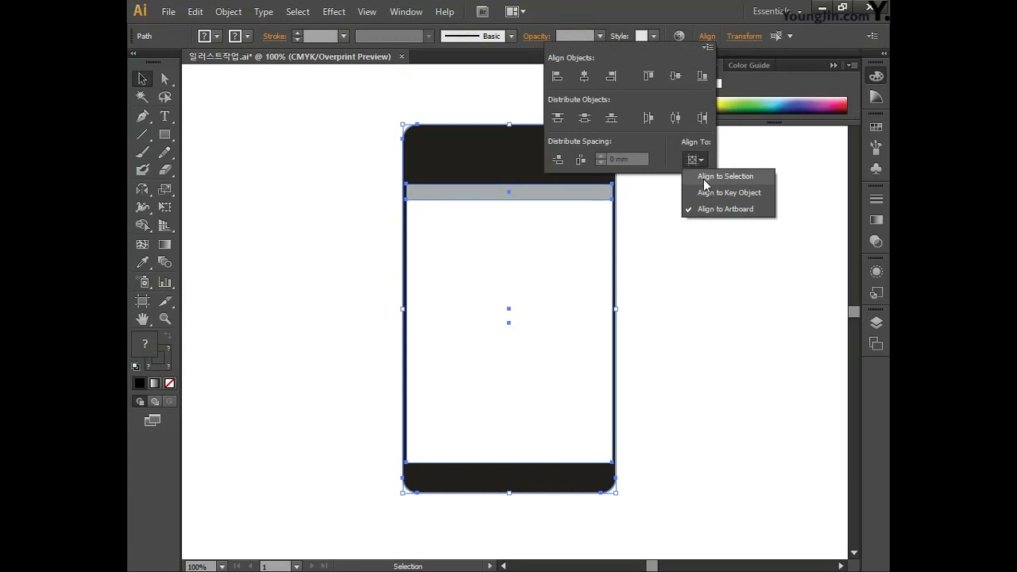
pyautogui.click(703, 178)
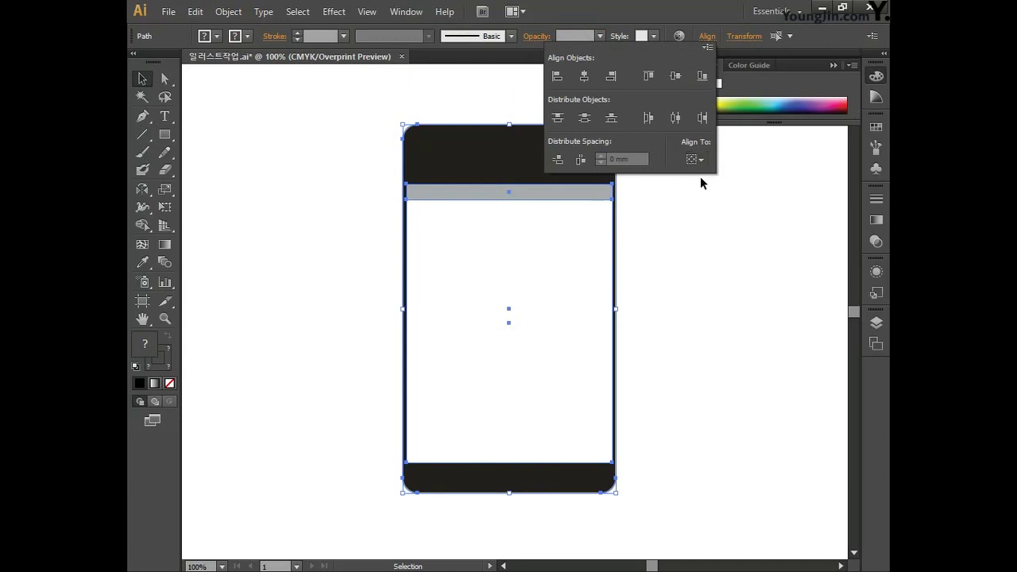
pyautogui.click(585, 79)
pyautogui.click(706, 37)
# Draw a tiny upright rectangle in the lower-left corner of the grey status bar
pyautogui.click(165, 321)
pyautogui.moveTo(392, 167); pyautogui.dragTo(464, 231)
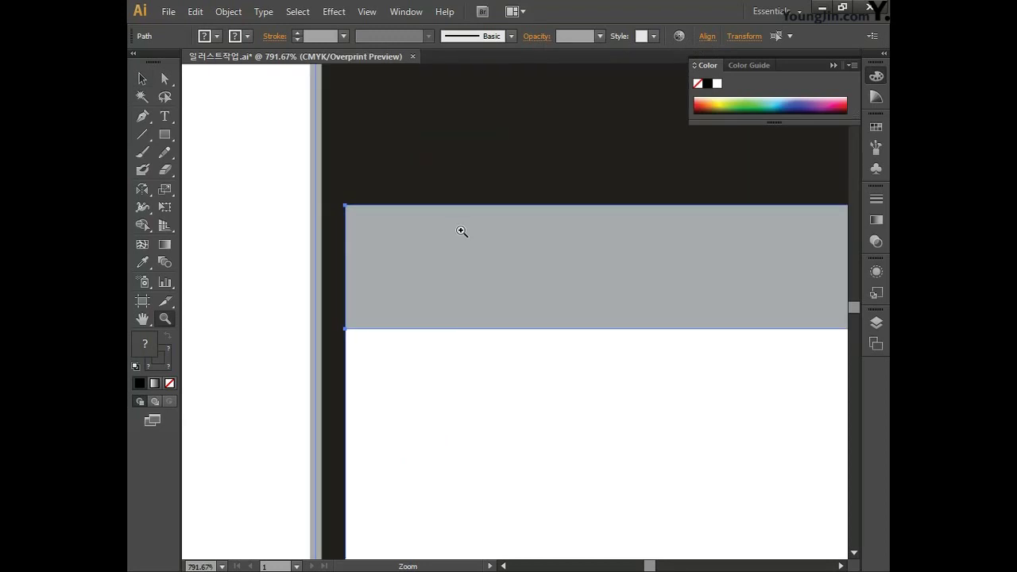
pyautogui.click(164, 137)
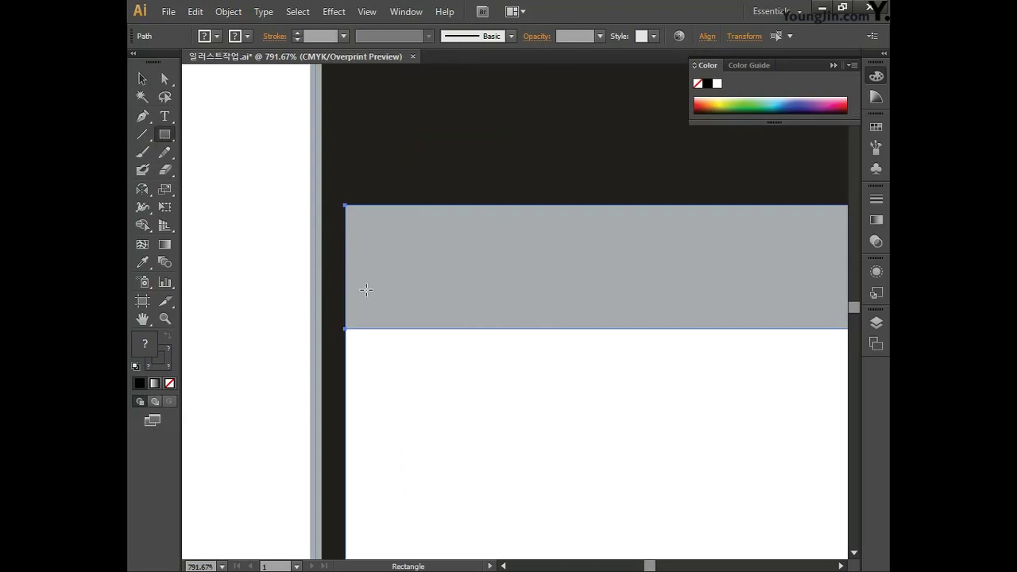
pyautogui.moveTo(358, 298); pyautogui.dragTo(372, 322)
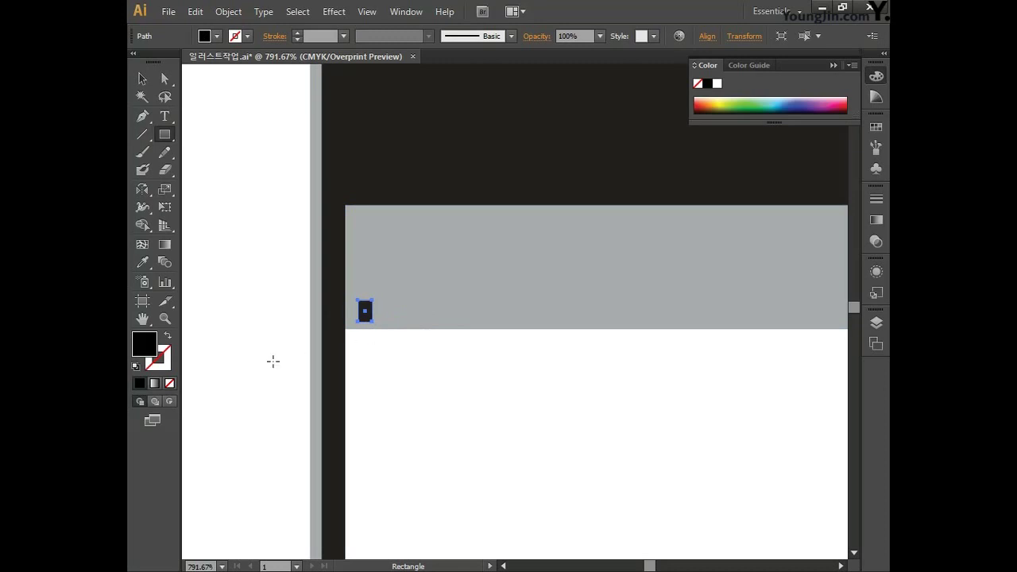
# Fill the tiny rectangle with white, CMYK 0, 0, 0, 0
pyautogui.doubleClick(153, 351)
pyautogui.click(661, 333)
pyautogui.doubleClick(661, 332)
pyautogui.press('Tab')
pyautogui.press('Tab')
pyautogui.write('0')
pyautogui.press('Tab')
pyautogui.write('0')
pyautogui.click(676, 207)
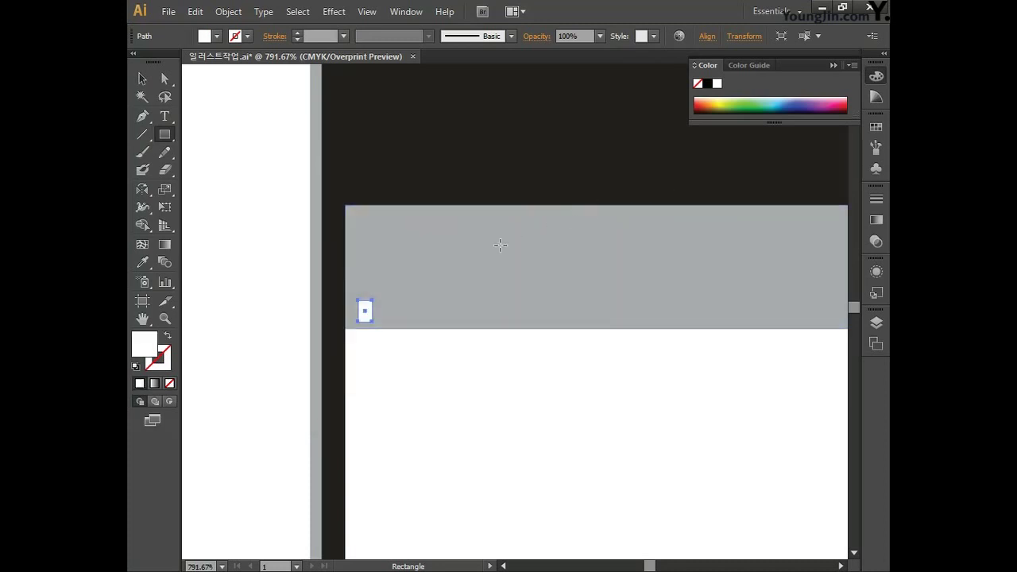
# Copy the tiny white rectangle horizontally and repeat the copy to form an evenly spaced row of five
pyautogui.click(142, 78)
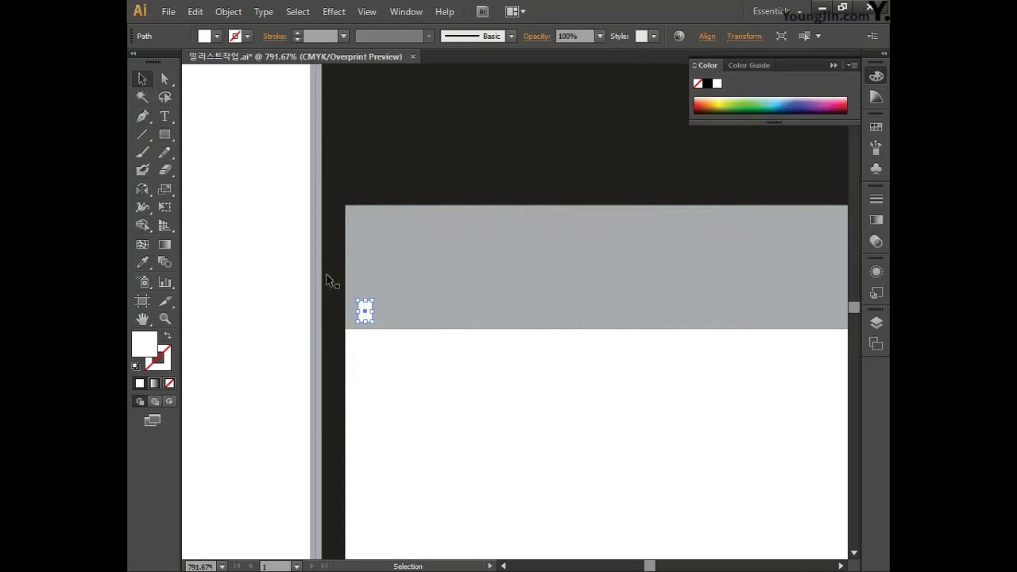
pyautogui.moveTo(363, 311); pyautogui.dragTo(387, 312)
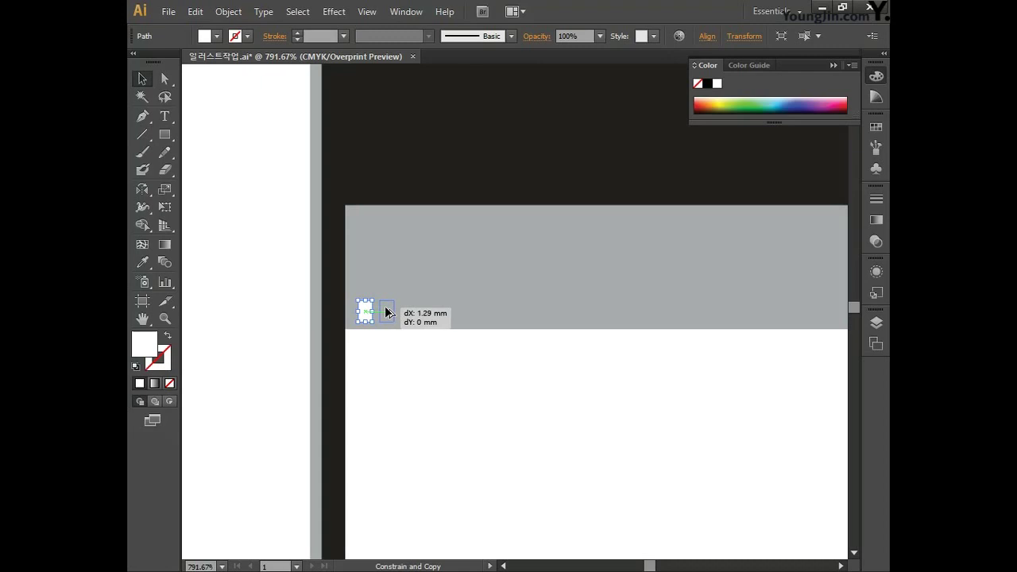
pyautogui.moveTo(388, 312); pyautogui.dragTo(384, 309)
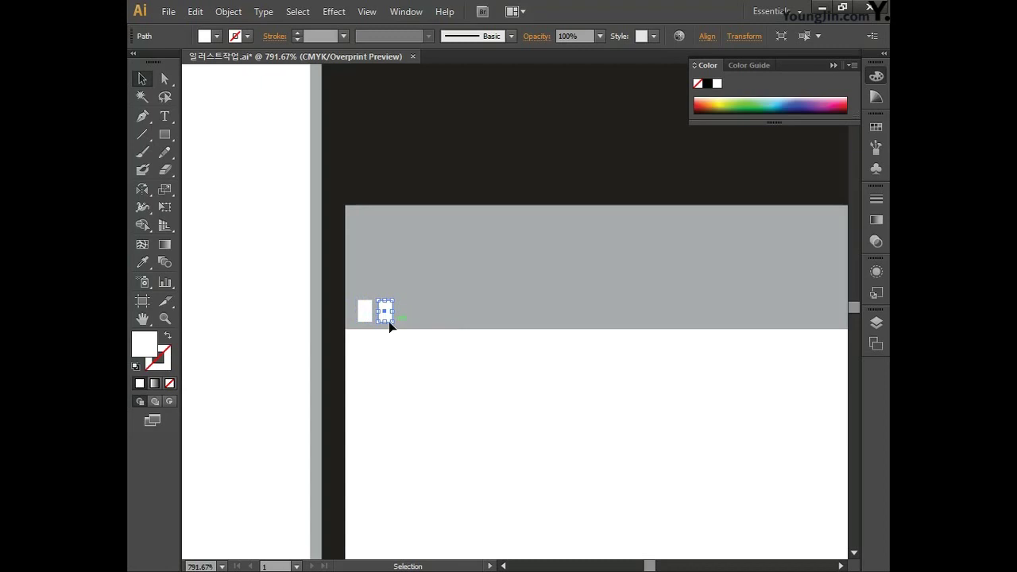
pyautogui.hotkey('ctrl', 'd')
pyautogui.hotkey('ctrl', 'd')
pyautogui.hotkey('ctrl', 'd')
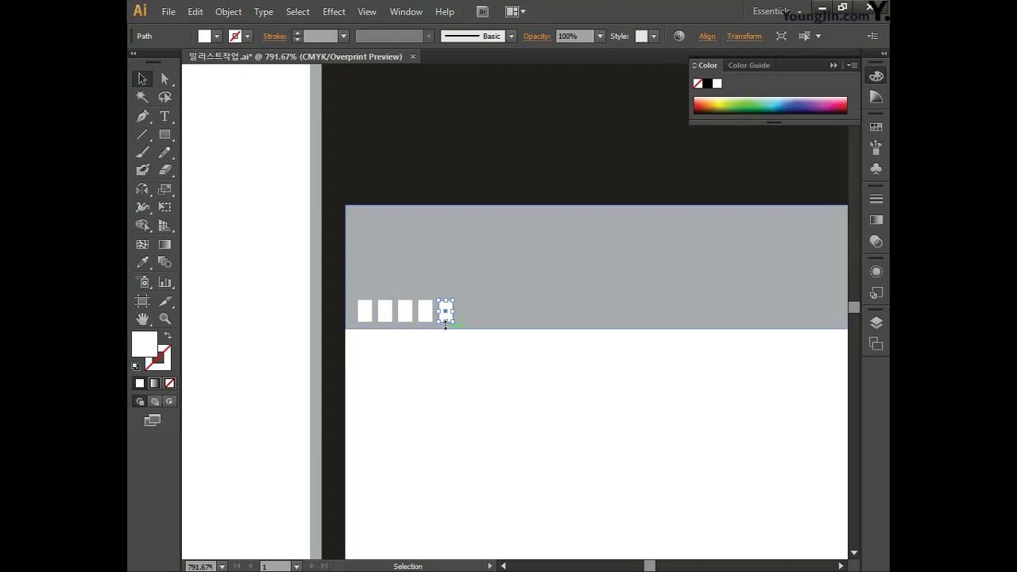
# Stretch the second to fifth white rectangles upward into signal bars that rise in height from left to right
pyautogui.moveTo(446, 303); pyautogui.dragTo(458, 221)
pyautogui.click(421, 310)
pyautogui.moveTo(423, 301); pyautogui.dragTo(457, 243)
pyautogui.click(406, 310)
pyautogui.moveTo(406, 302); pyautogui.dragTo(437, 261)
pyautogui.click(386, 310)
pyautogui.moveTo(385, 302); pyautogui.dragTo(385, 282)
pyautogui.click(479, 361)
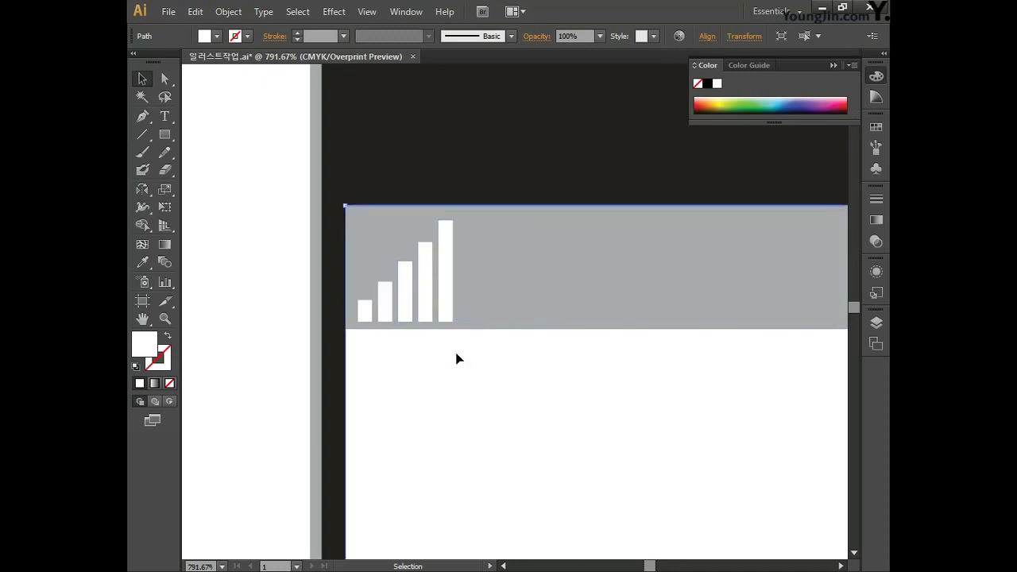
# Draw an open zigzag Bluetooth symbol path with the Pen tool near the right end of the grey status bar
pyautogui.click(143, 117)
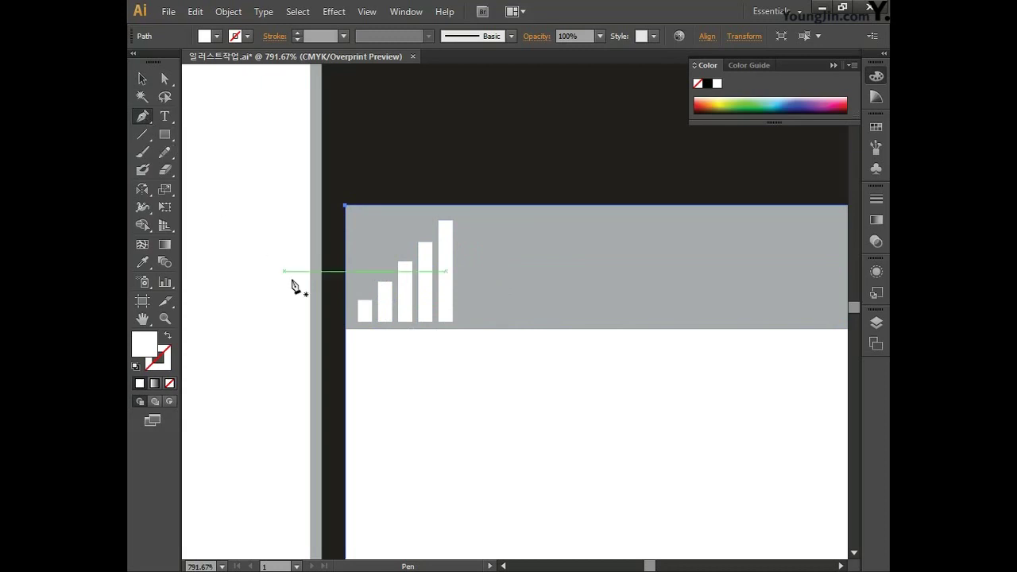
pyautogui.press('space')
pyautogui.moveTo(597, 357); pyautogui.dragTo(318, 353)
pyautogui.moveTo(554, 361); pyautogui.dragTo(588, 353)
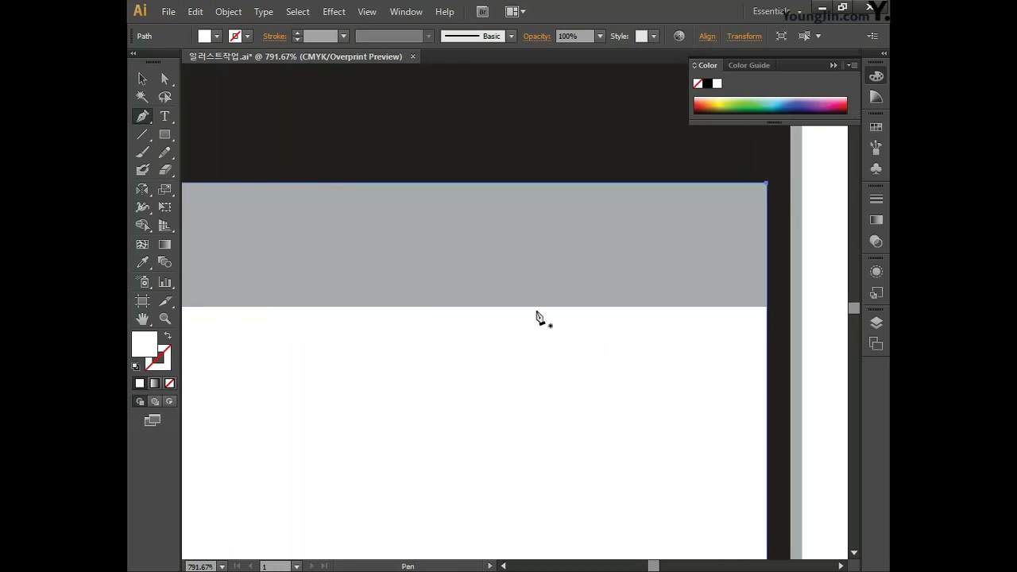
pyautogui.click(508, 228)
pyautogui.click(556, 280)
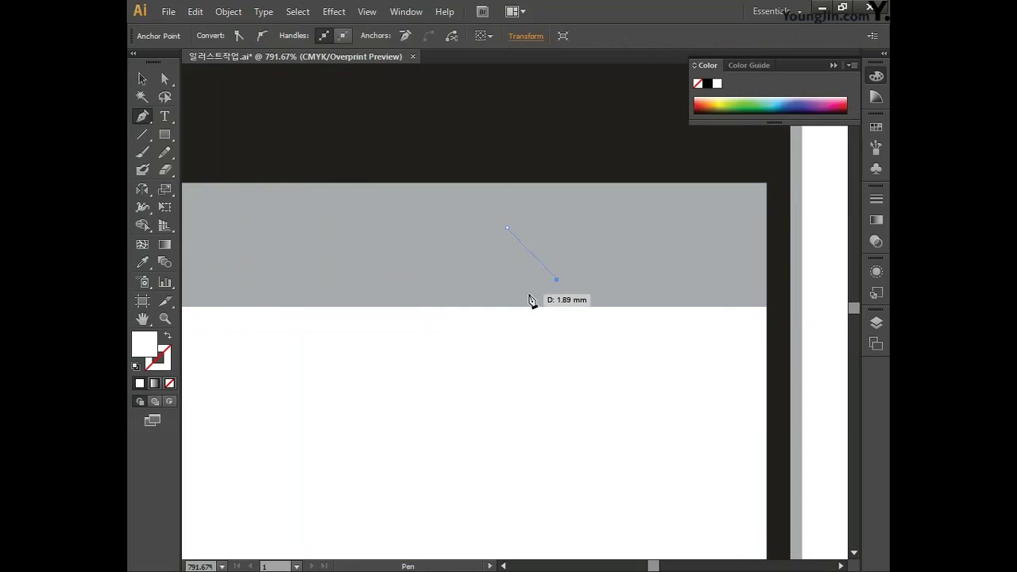
pyautogui.click(535, 298)
pyautogui.click(535, 194)
pyautogui.click(552, 225)
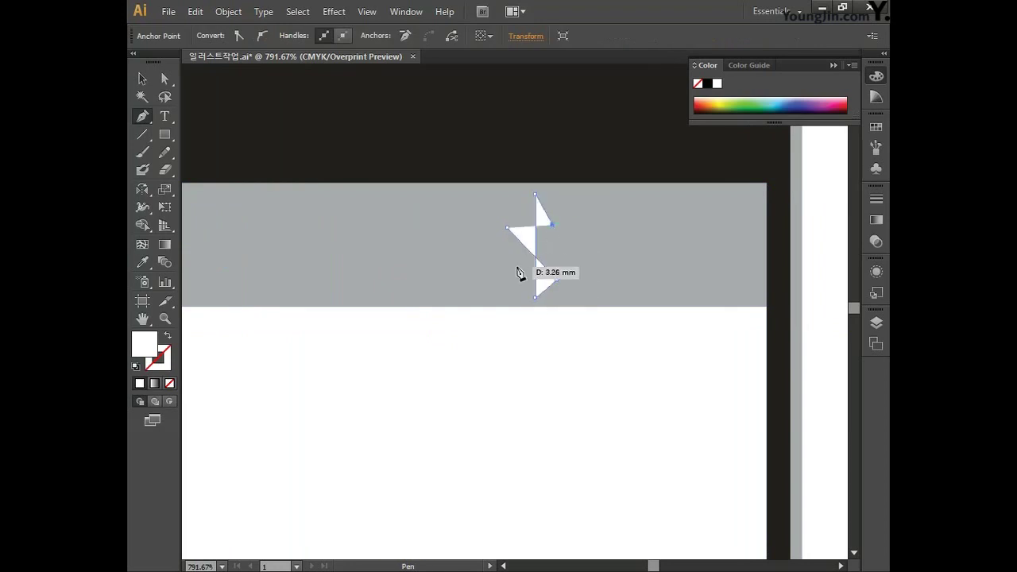
pyautogui.click(515, 268)
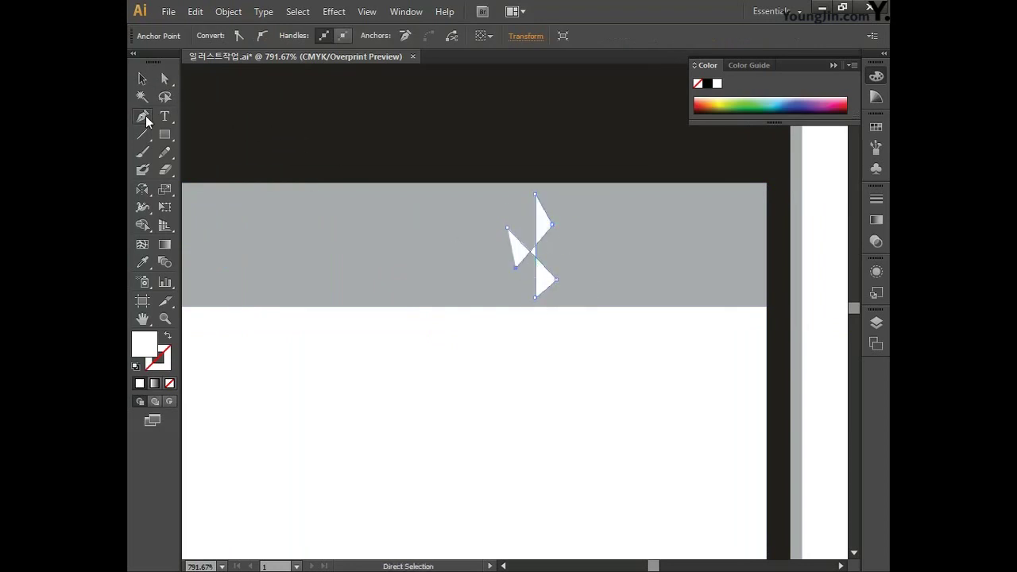
# Reposition the Bluetooth path's left and right anchor points so its arms cross evenly at the vertical stem
pyautogui.moveTo(508, 228); pyautogui.dragTo(520, 228)
pyautogui.moveTo(515, 268); pyautogui.dragTo(522, 268)
pyautogui.moveTo(520, 229); pyautogui.dragTo(522, 231)
pyautogui.moveTo(556, 280); pyautogui.dragTo(556, 268)
pyautogui.moveTo(551, 225); pyautogui.dragTo(556, 221)
pyautogui.moveTo(522, 267); pyautogui.dragTo(523, 268)
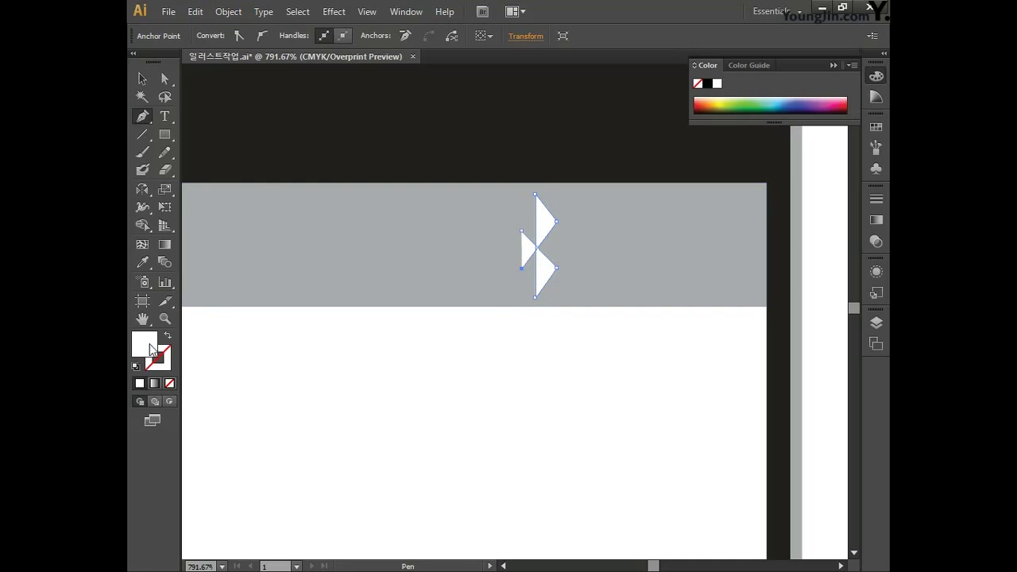
# Remove the Bluetooth path's fill and give it a white stroke, CMYK 0, 0, 0, 0
pyautogui.click(170, 383)
pyautogui.doubleClick(159, 360)
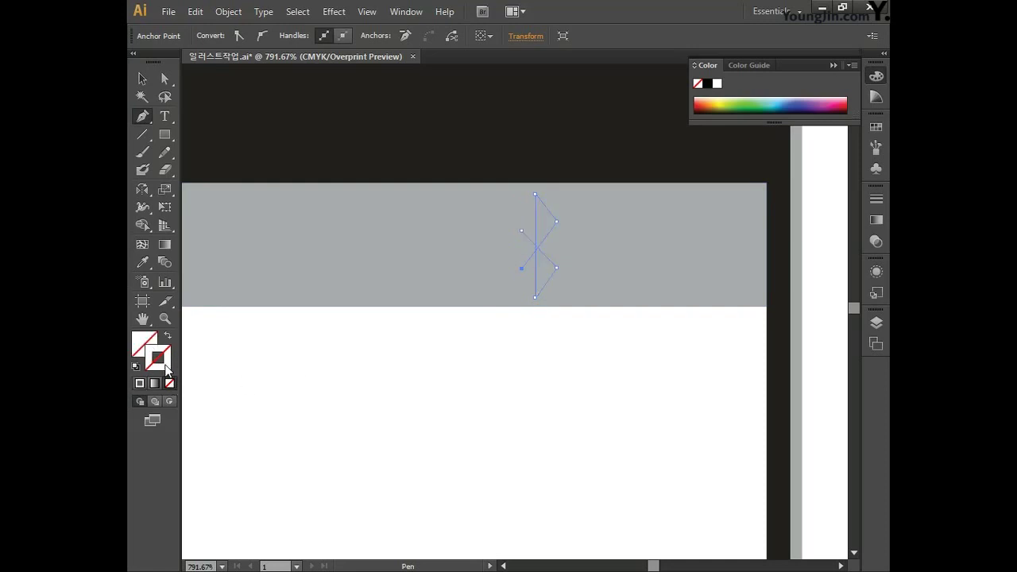
pyautogui.click(667, 331)
pyautogui.write('0')
pyautogui.press('Tab')
pyautogui.write('0')
pyautogui.press('Tab')
pyautogui.write('0')
pyautogui.press('Tab')
pyautogui.write('0')
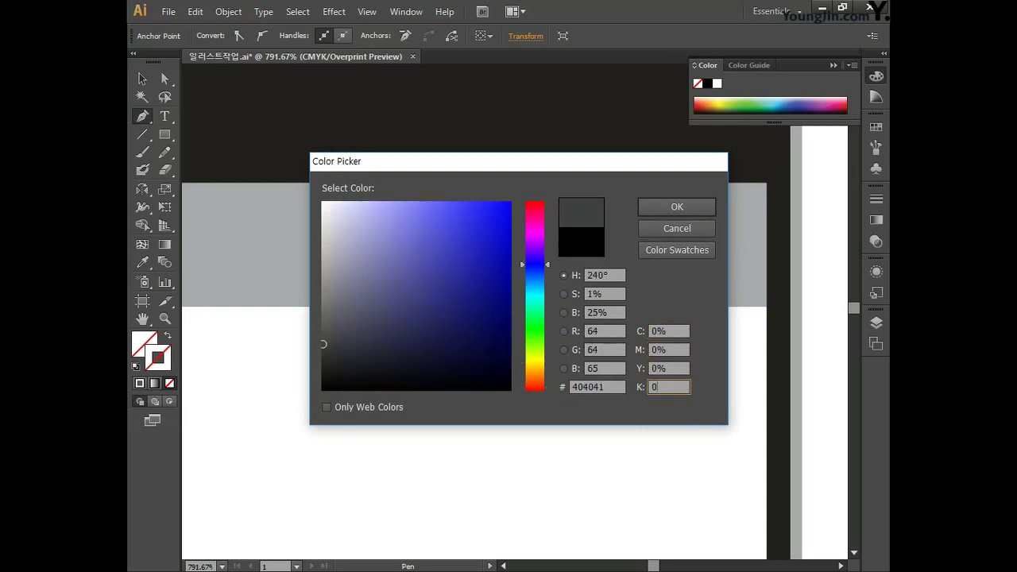
pyautogui.click(677, 208)
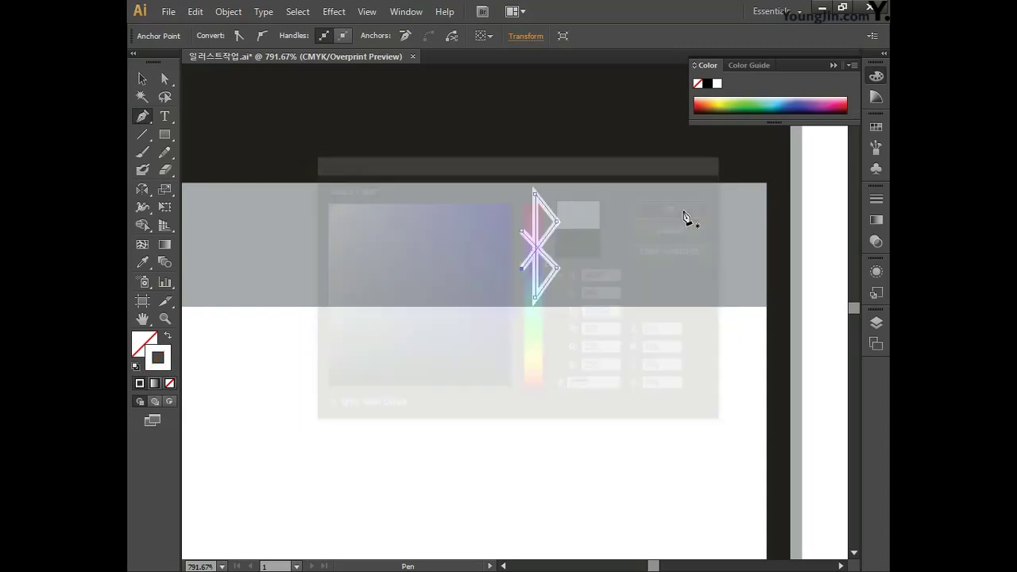
# Shorten the Bluetooth symbol to fit within the status bar and set its stroke weight to 1.4 pt
pyautogui.press('v')
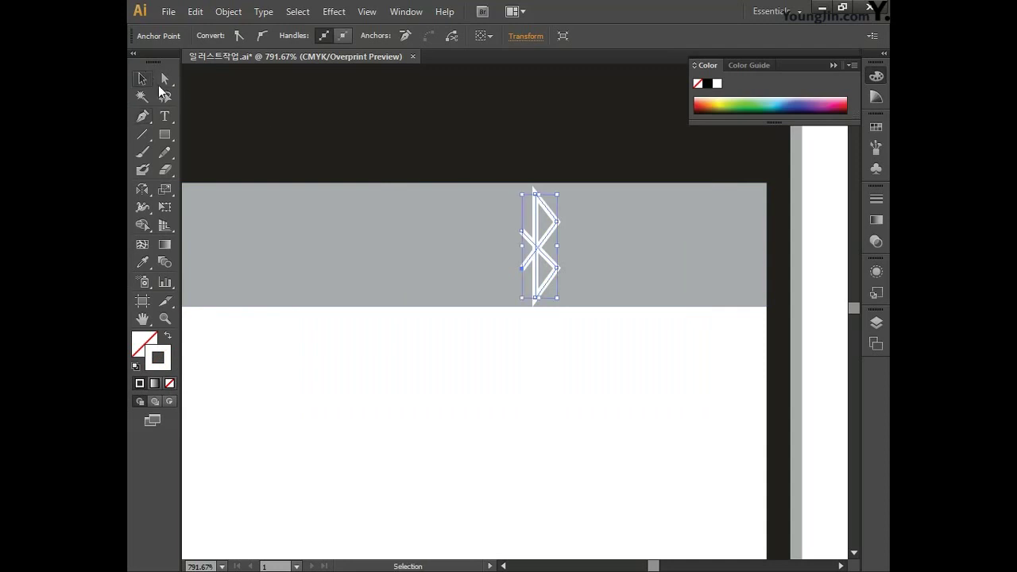
pyautogui.moveTo(557, 297)
pyautogui.mouseDown()
pyautogui.moveTo(548, 283)
pyautogui.moveTo(556, 287)
pyautogui.mouseUp()
pyautogui.click(302, 33)
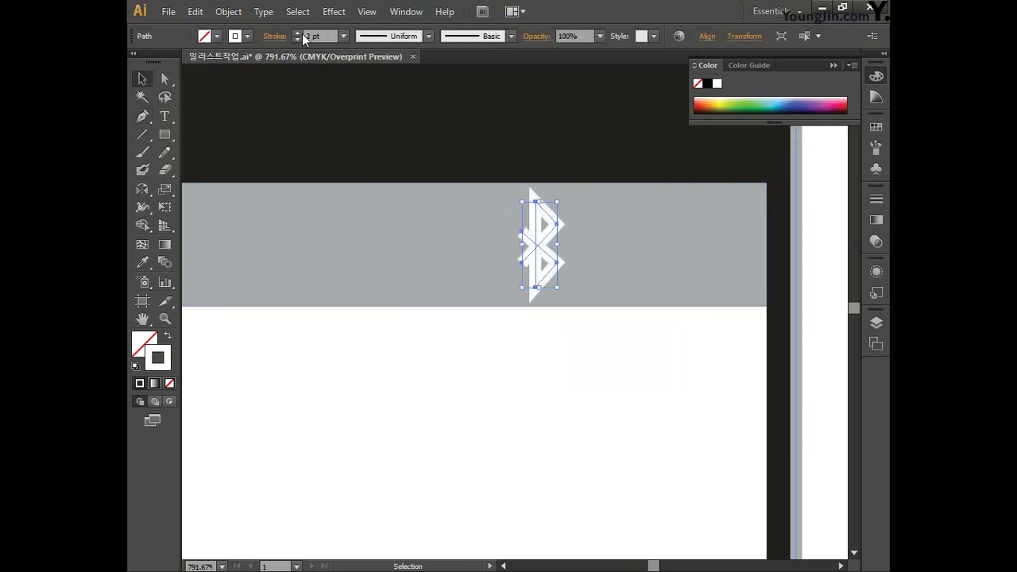
pyautogui.click(324, 37)
pyautogui.write('1.4')
pyautogui.press('Return')
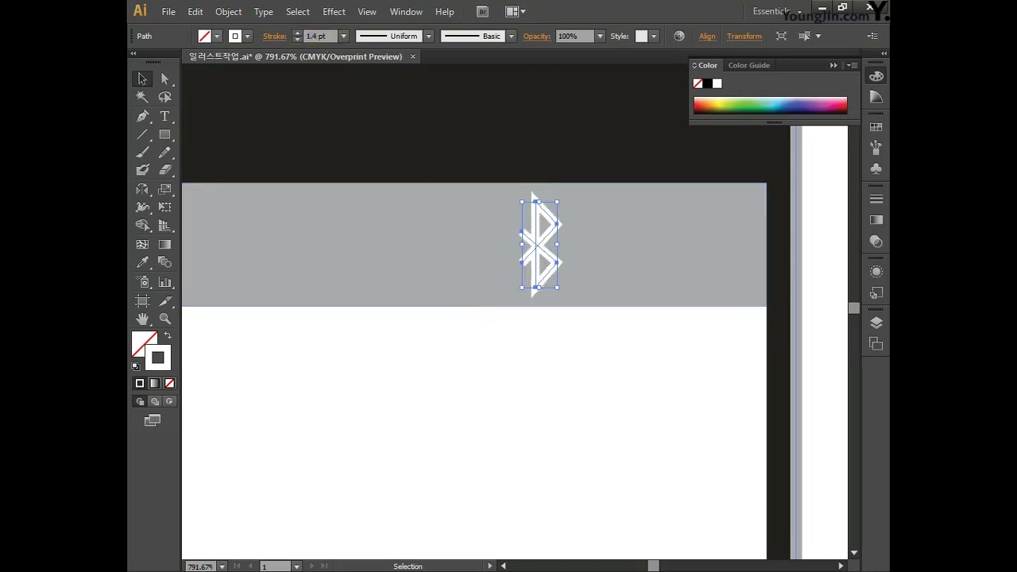
pyautogui.click(539, 344)
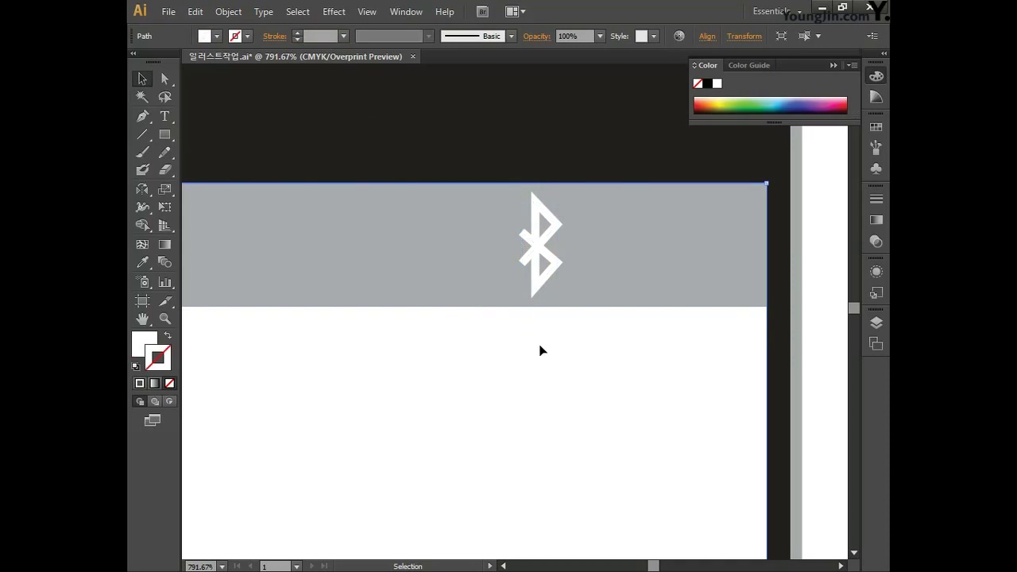
# Draw a white rectangle to the right of the Bluetooth symbol as the battery's charge and centre it vertically
pyautogui.click(165, 134)
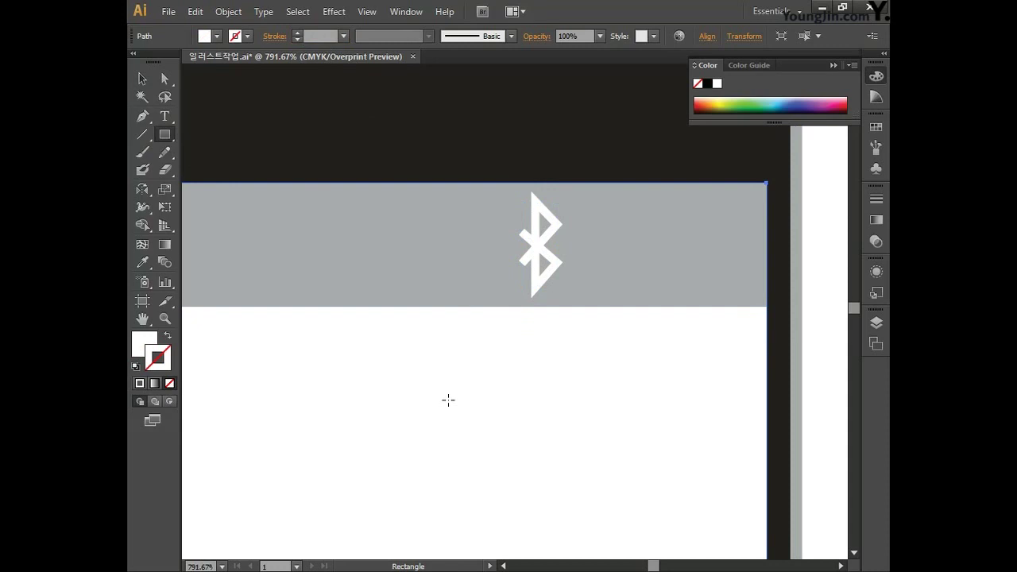
pyautogui.moveTo(589, 214); pyautogui.dragTo(720, 280)
pyautogui.press('v')
pyautogui.moveTo(677, 251); pyautogui.dragTo(678, 249)
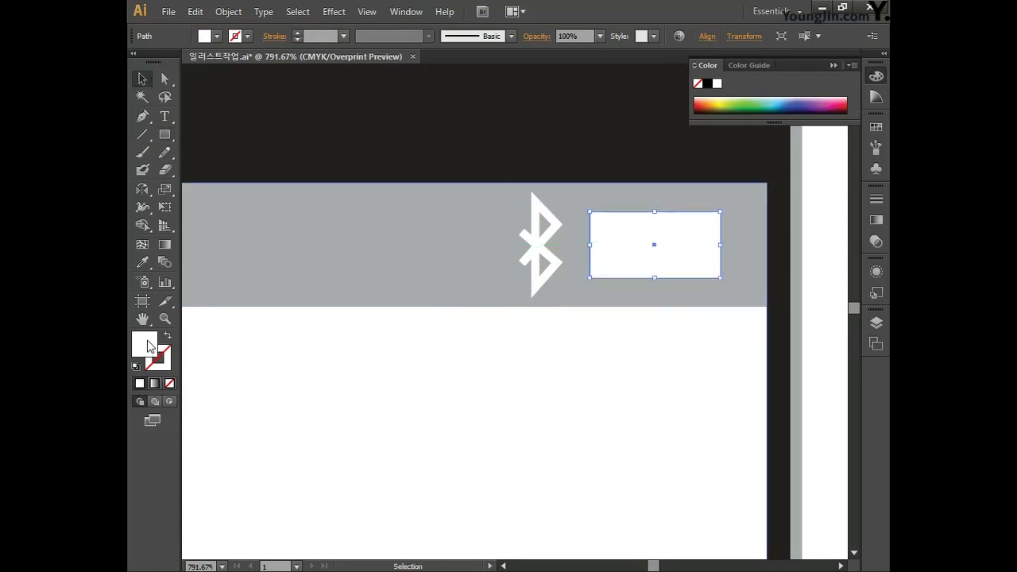
pyautogui.click(166, 363)
# Draw a slightly larger rounded rectangle around the white battery rectangle, reducing its corner radius
pyautogui.click(164, 135)
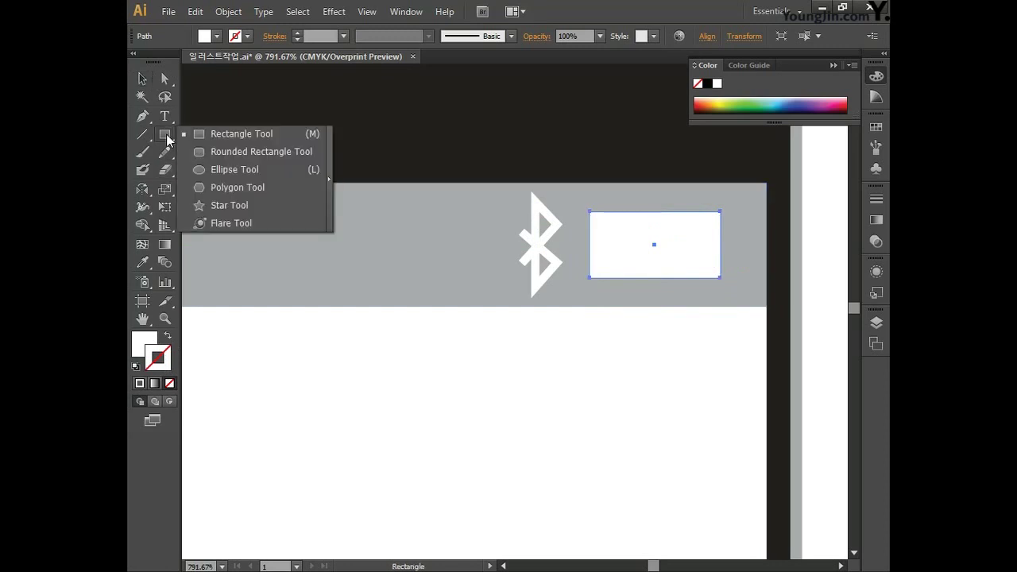
pyautogui.click(232, 153)
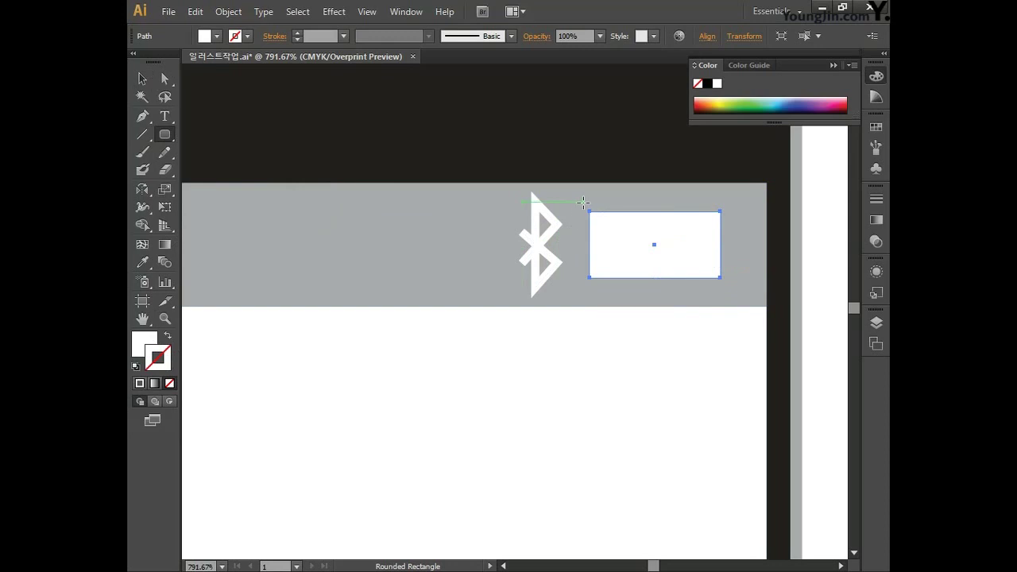
pyautogui.moveTo(584, 199)
pyautogui.mouseDown()
pyautogui.moveTo(627, 248)
pyautogui.moveTo(727, 287)
pyautogui.mouseUp()
pyautogui.press('Down')
pyautogui.press('Down')
pyautogui.press('Down')
pyautogui.press('Down')
pyautogui.press('Down')
pyautogui.press('Down')
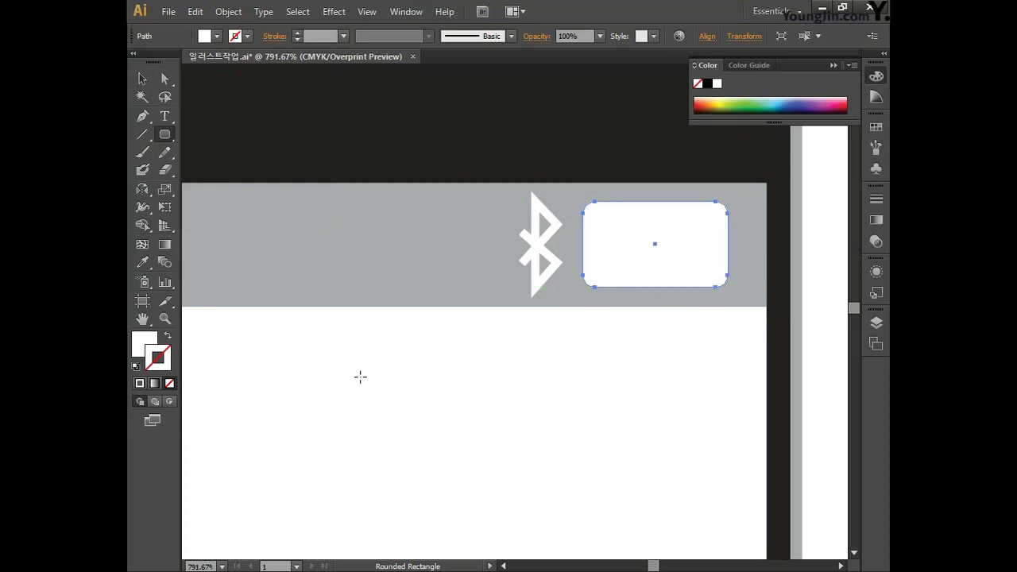
# Turn the rounded rectangle's white fill into a white outline with a stroke weight of 1.6 pt
pyautogui.click(168, 338)
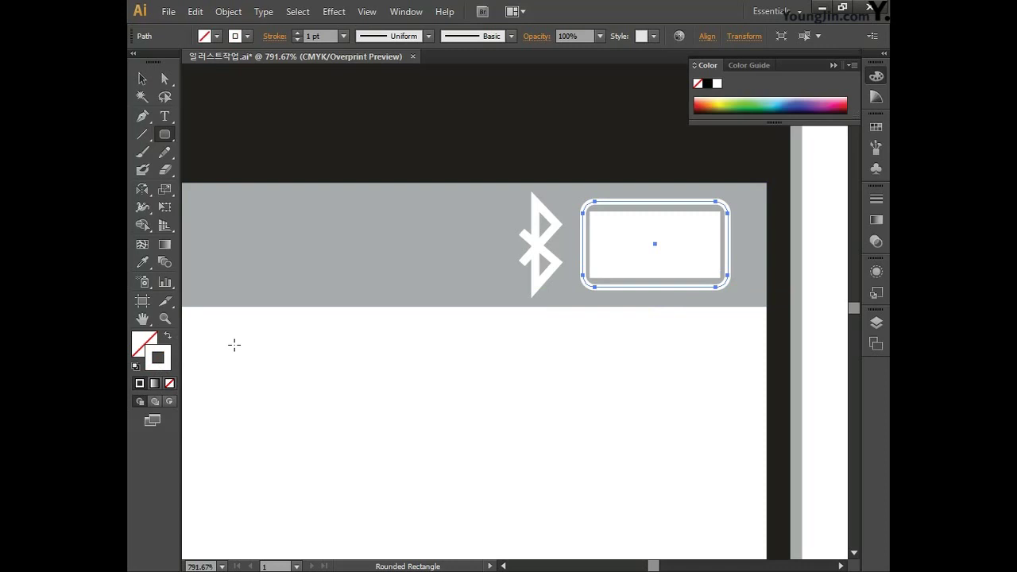
pyautogui.click(332, 37)
pyautogui.write('1.6')
pyautogui.press('Return')
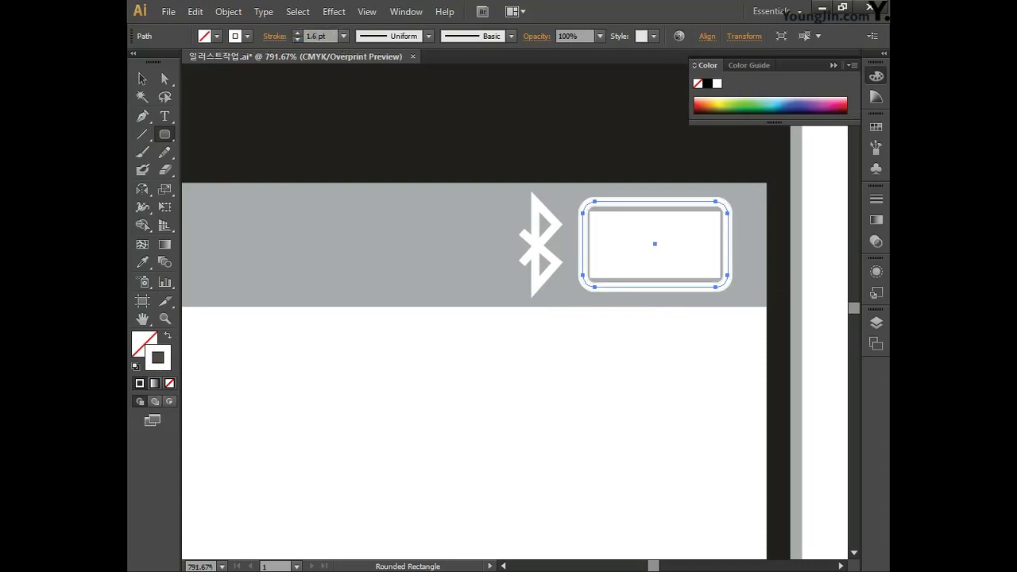
# Extend the battery outline slightly to the left and pull in the right edges of the outline and inner rectangle
pyautogui.click(142, 79)
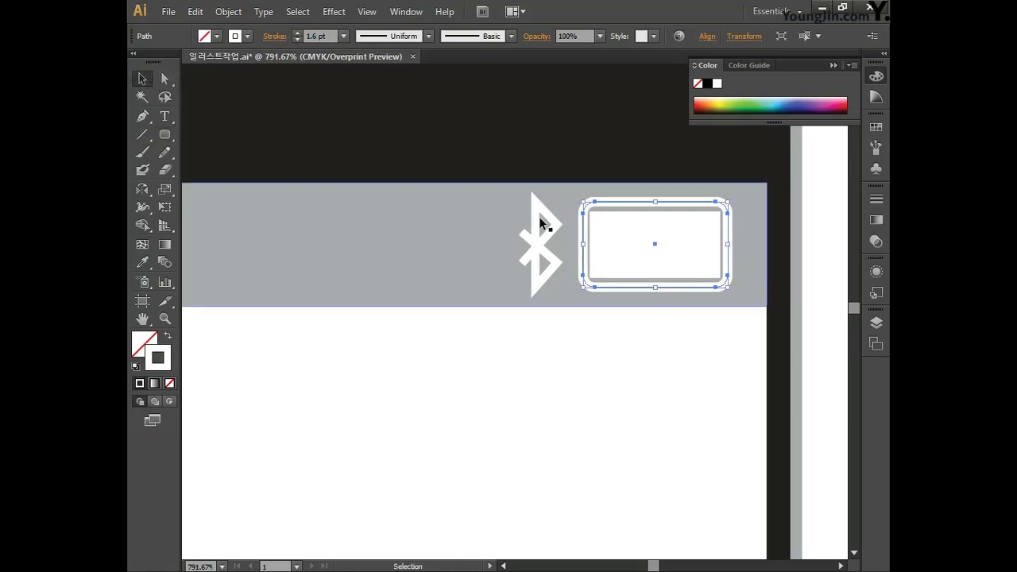
pyautogui.click(590, 249)
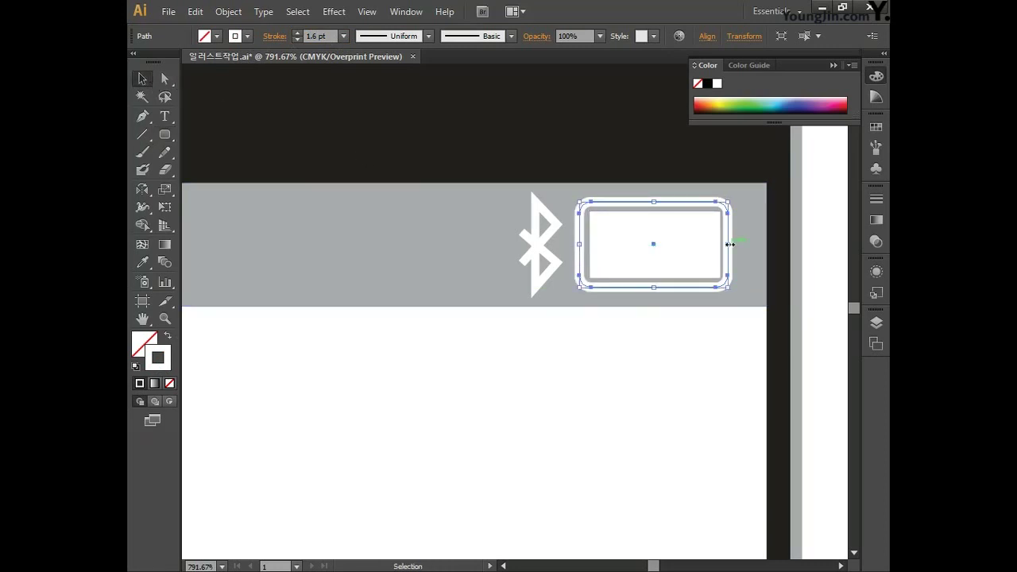
pyautogui.moveTo(728, 244); pyautogui.dragTo(708, 248)
pyautogui.click(707, 253)
# Draw a small upright rounded rectangle on the battery's right edge, with no fill and a CMYK 0, 0, 0, 30 stroke
pyautogui.click(165, 134)
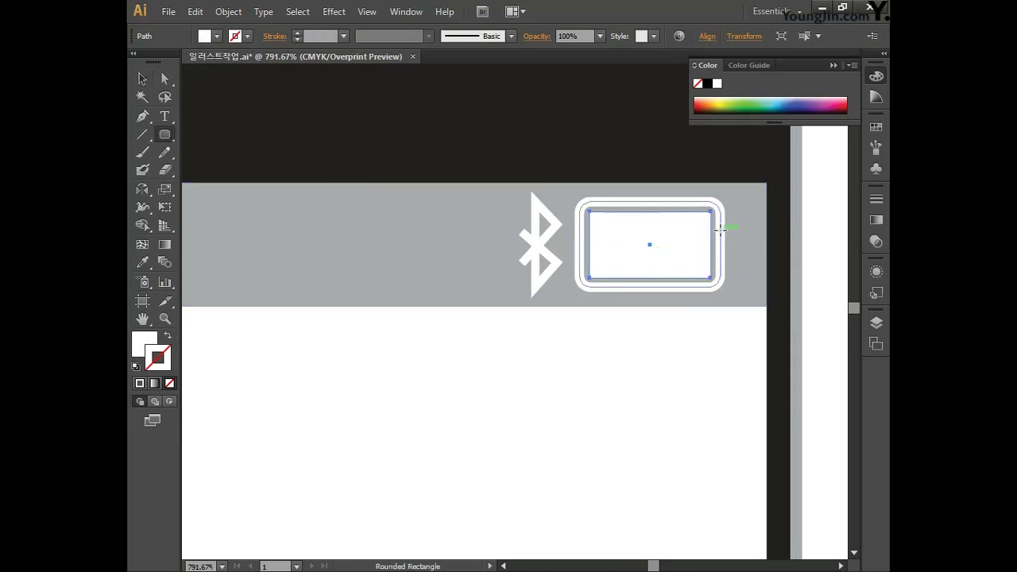
pyautogui.moveTo(721, 228); pyautogui.dragTo(737, 263)
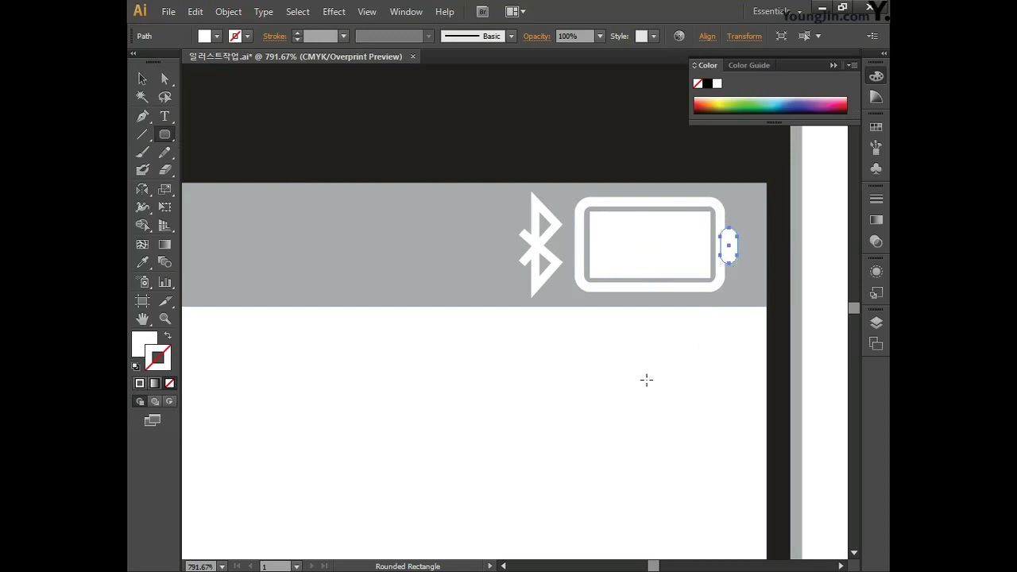
pyautogui.click(168, 339)
pyautogui.doubleClick(164, 358)
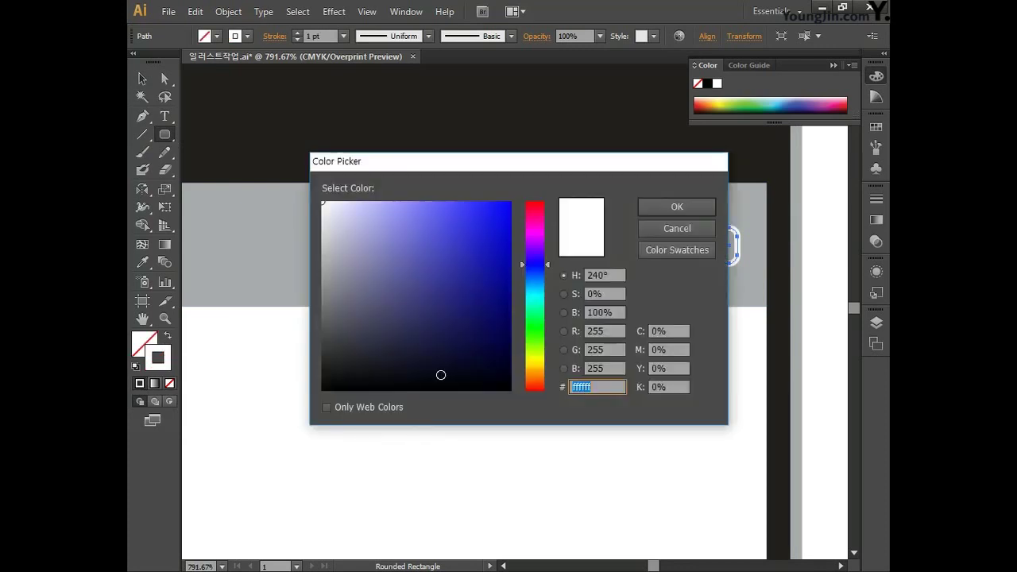
pyautogui.press('Tab')
pyautogui.press('Tab')
pyautogui.press('Tab')
pyautogui.press('Tab')
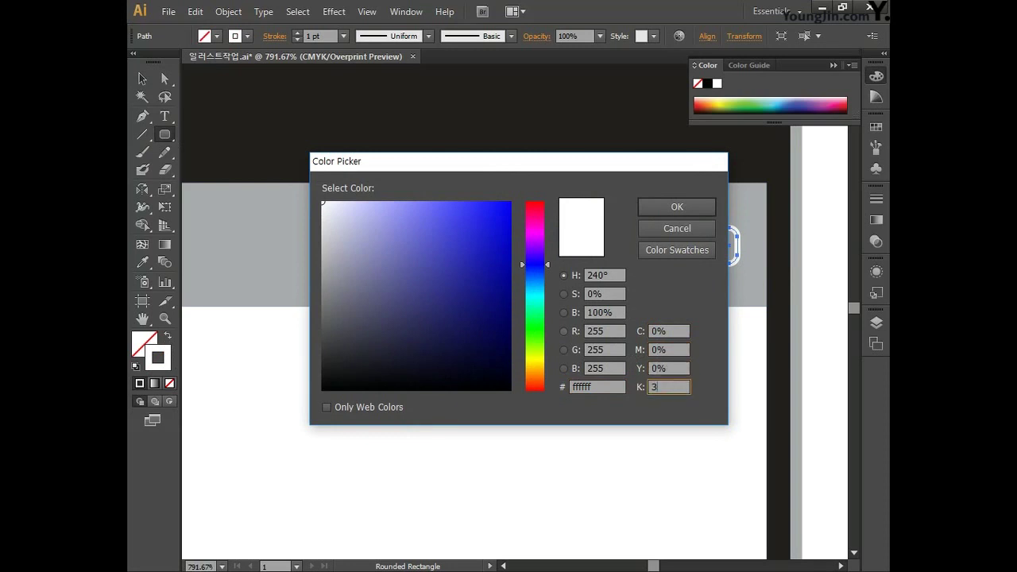
pyautogui.press('Return')
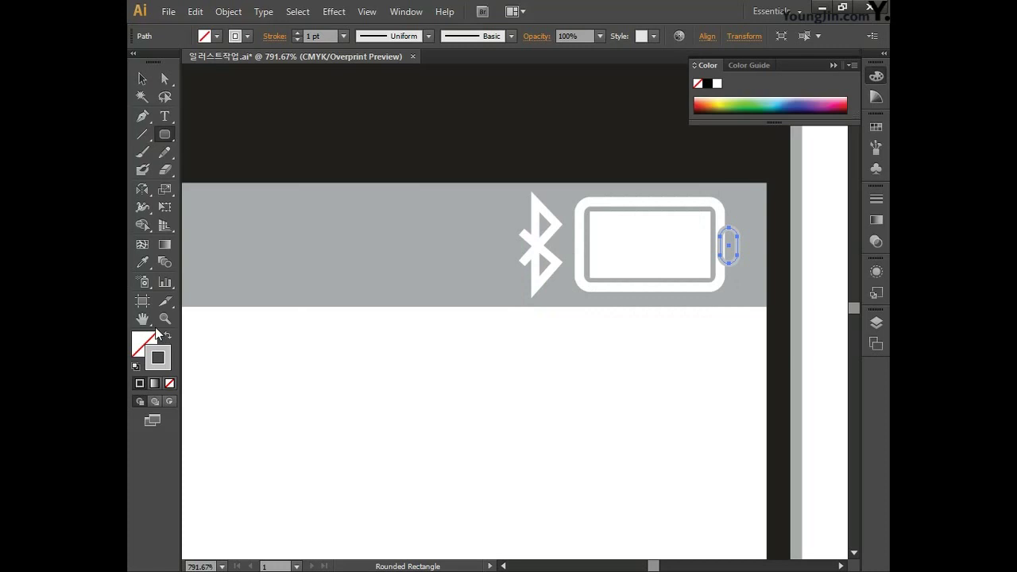
pyautogui.press('v')
pyautogui.hotkey('ctrl', 'shift', 'a')
# Draw a home button circle centred on the phone's lower bezel and raise the white screen's lower edge above it
pyautogui.hotkey('ctrl', '0')
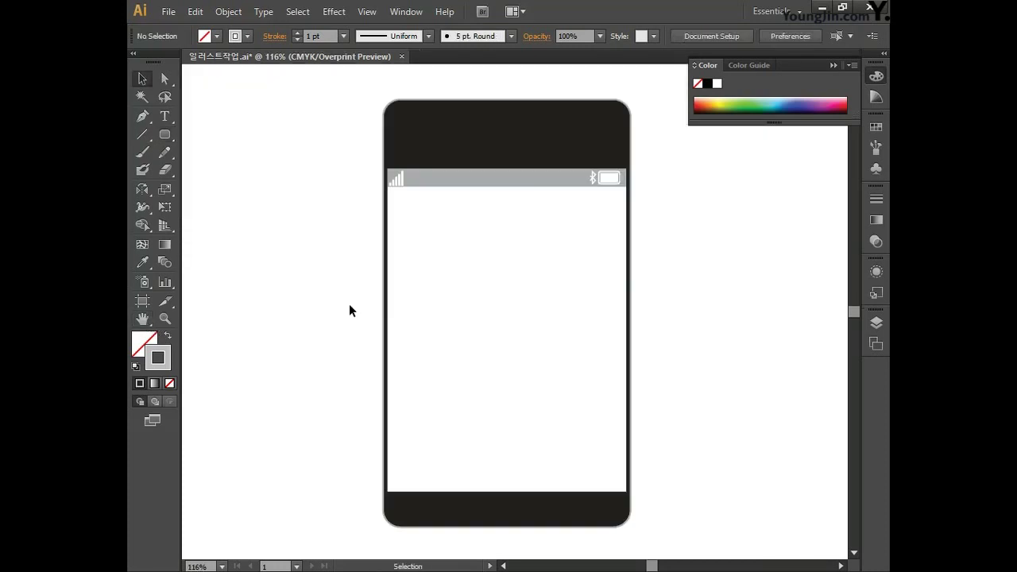
pyautogui.moveTo(165, 135); pyautogui.dragTo(223, 164)
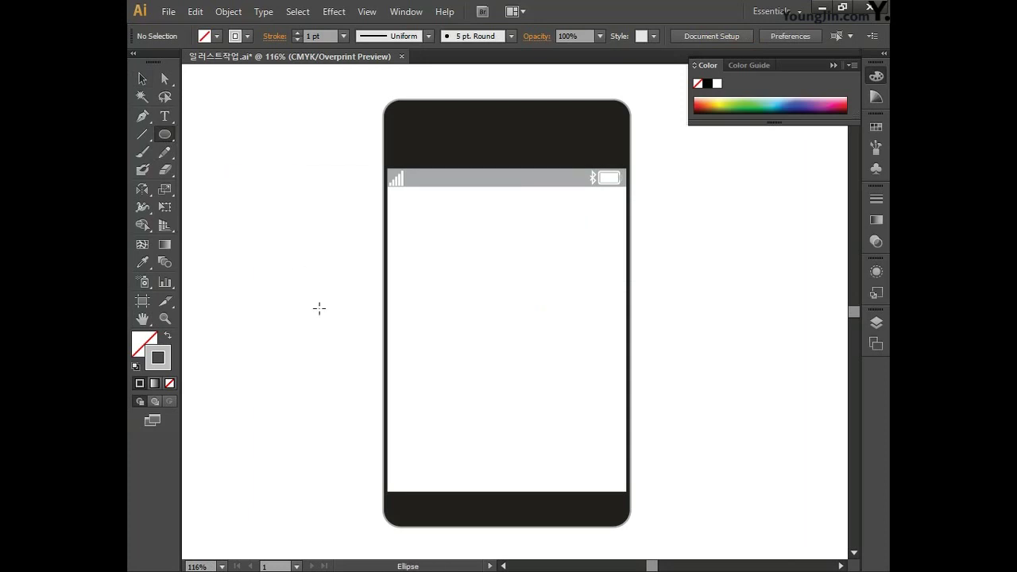
pyautogui.hotkey('ctrl', '+')
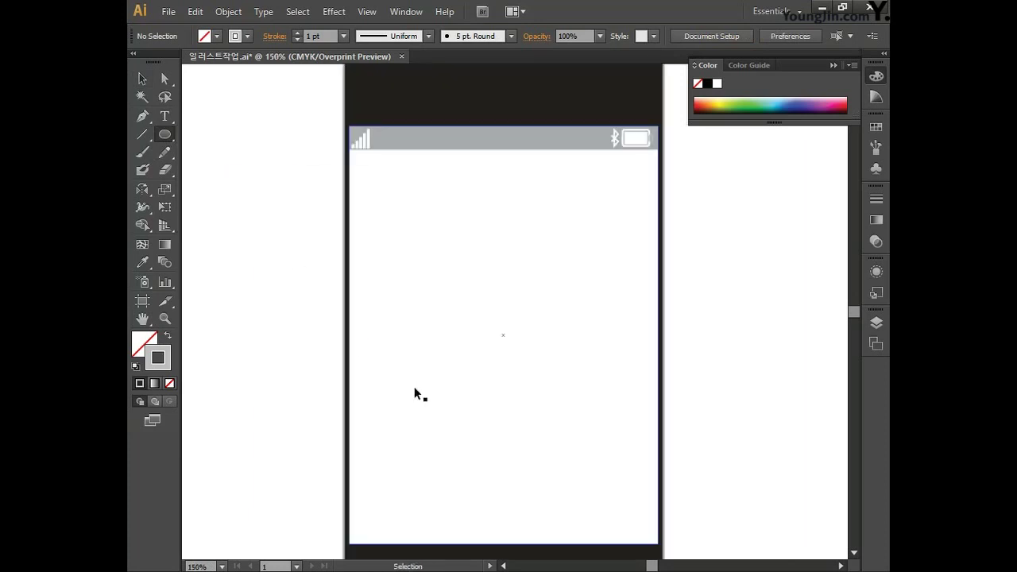
pyautogui.hotkey('ctrl', '+')
pyautogui.moveTo(555, 456); pyautogui.dragTo(562, 187)
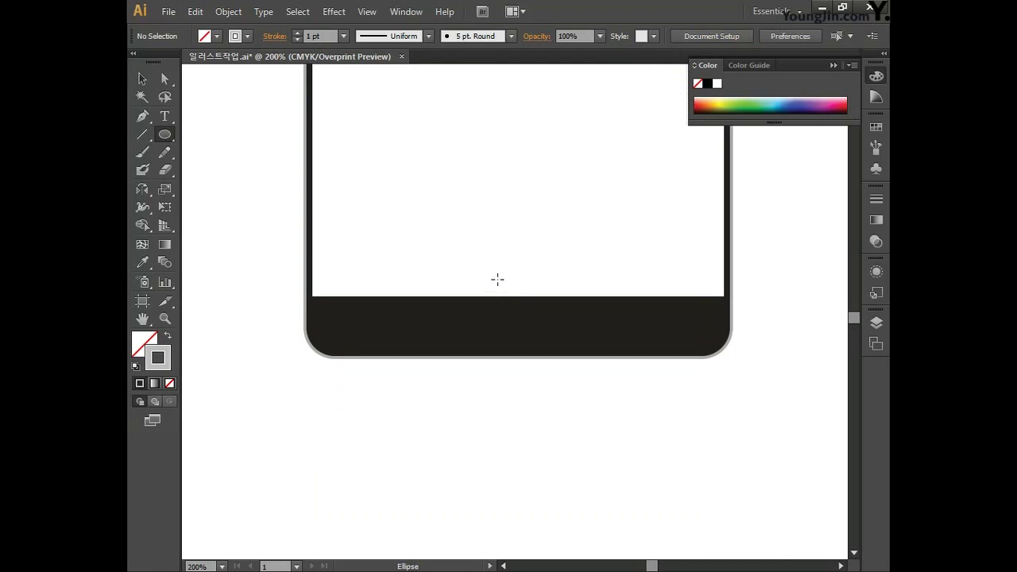
pyautogui.moveTo(521, 315); pyautogui.dragTo(554, 344)
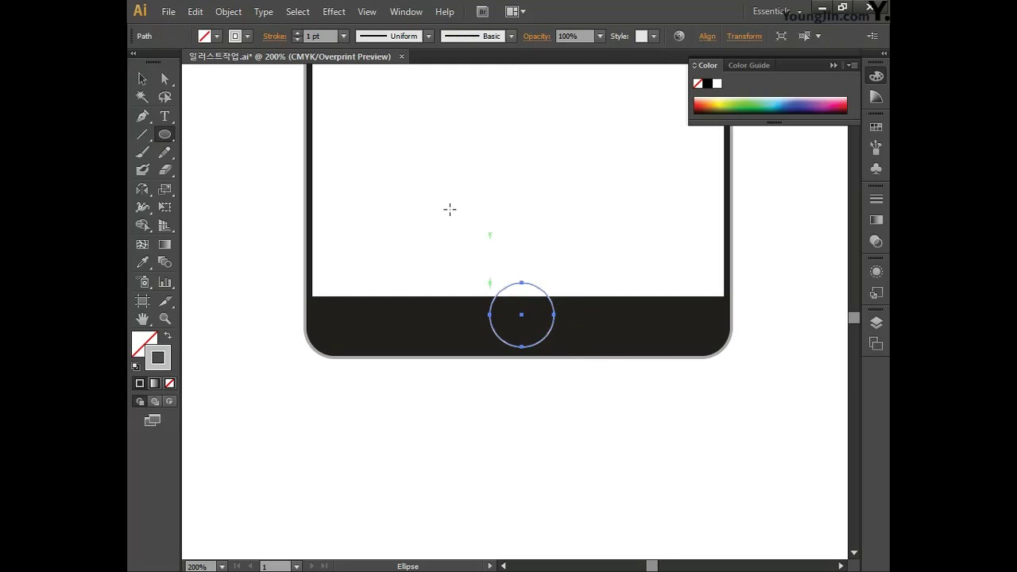
pyautogui.click(142, 78)
pyautogui.moveTo(534, 302); pyautogui.dragTo(524, 278)
# Set the home button circle's stroke colour to dark grey, CMYK 0, 0, 0, 70
pyautogui.click(554, 316)
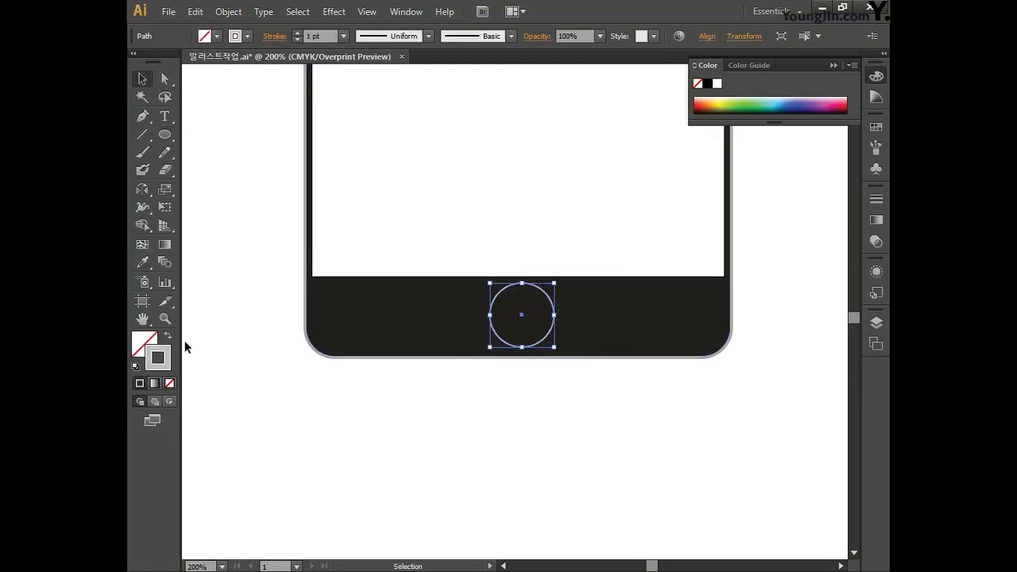
pyautogui.doubleClick(167, 360)
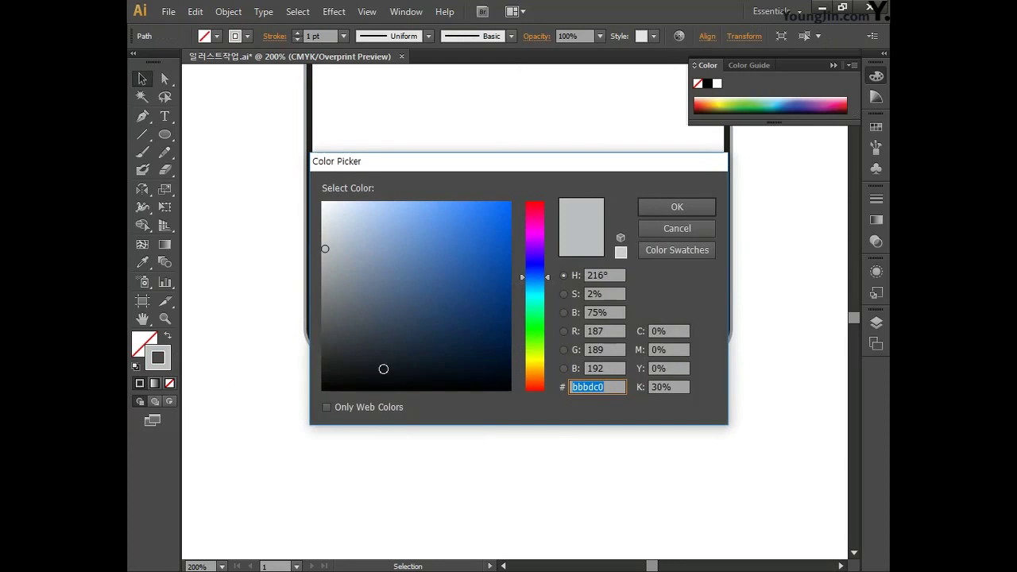
pyautogui.click(675, 332)
pyautogui.write('0')
pyautogui.press('Tab')
pyautogui.write('0')
pyautogui.press('Tab')
pyautogui.write('0')
pyautogui.press('Tab')
pyautogui.write('70')
pyautogui.press('Return')
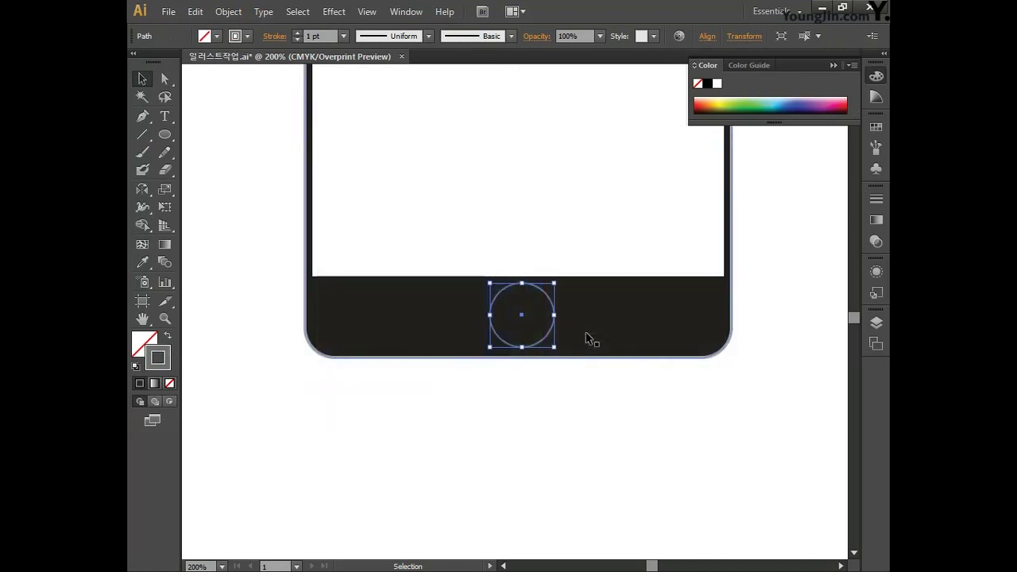
# Fill the home button circle with a linear gradient whose start stop is CMYK 0, 0, 0, 90
pyautogui.press('l')
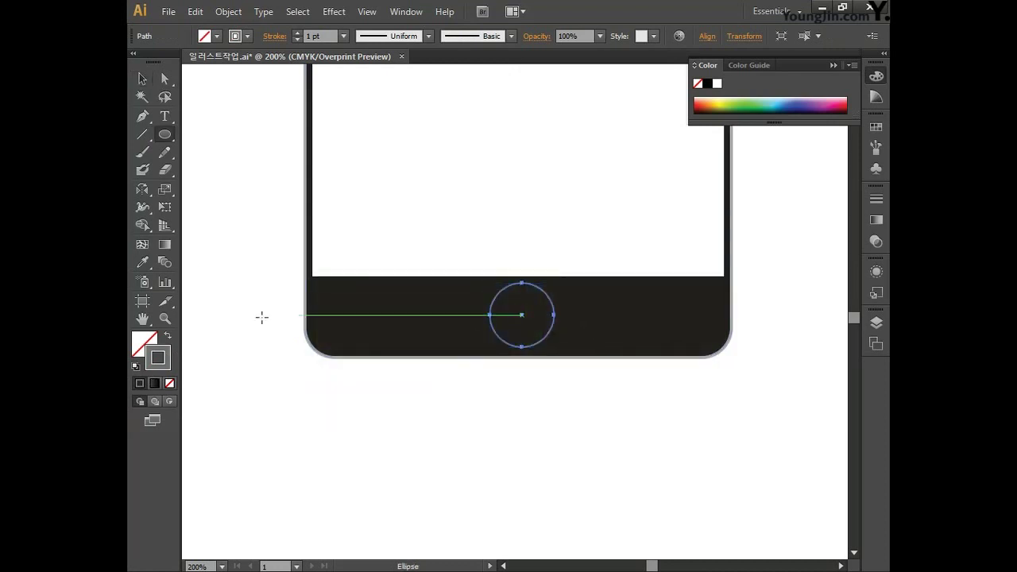
pyautogui.click(167, 248)
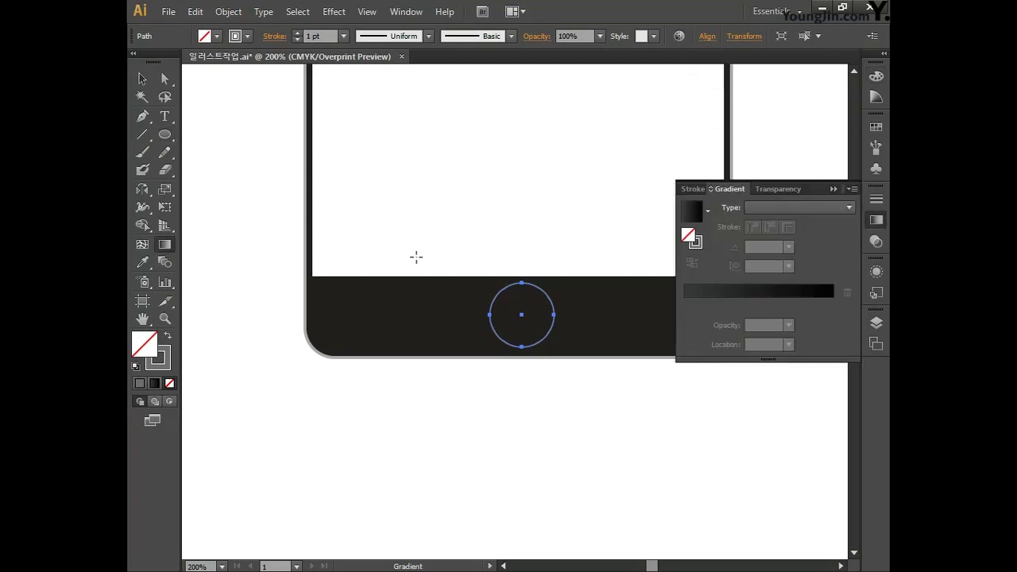
pyautogui.click(752, 207)
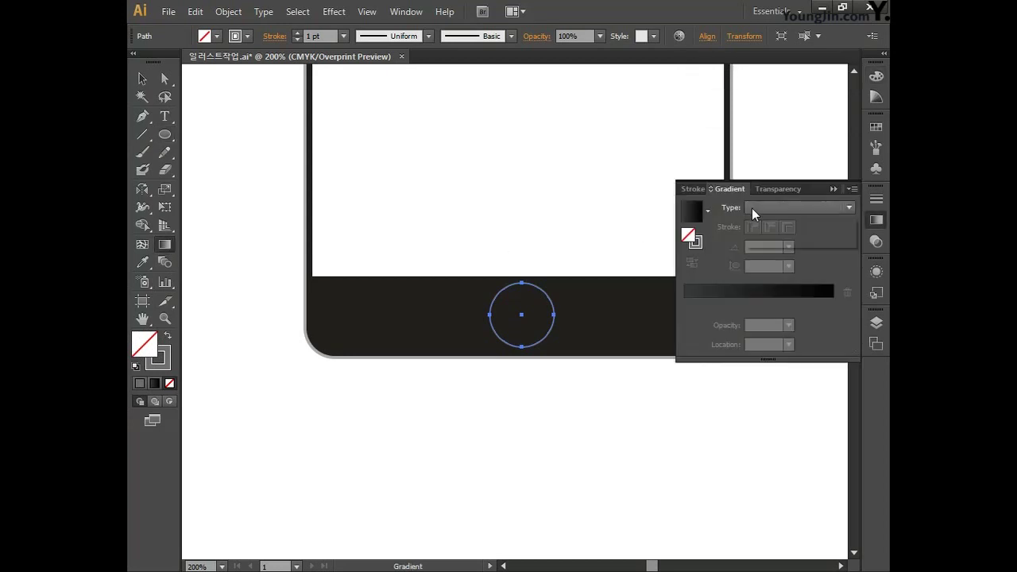
pyautogui.click(767, 223)
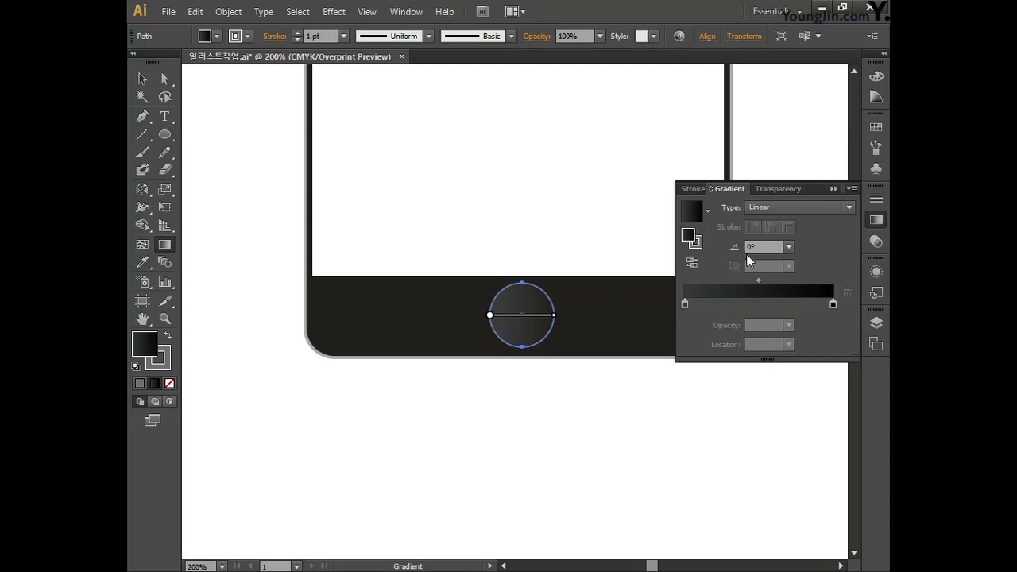
pyautogui.doubleClick(684, 304)
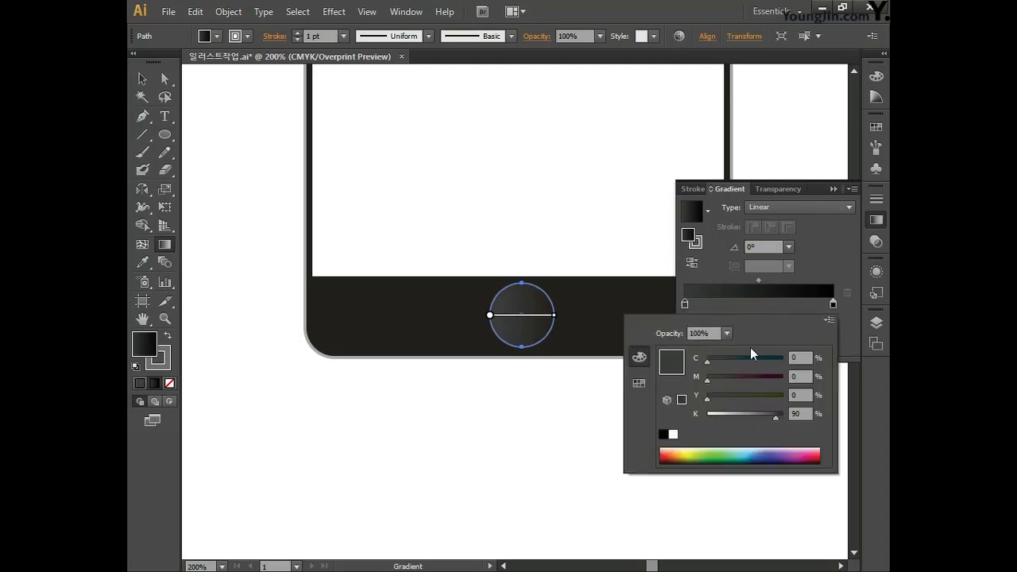
pyautogui.click(802, 358)
pyautogui.press('Tab')
pyautogui.press('Tab')
pyautogui.press('Tab')
pyautogui.press('Return')
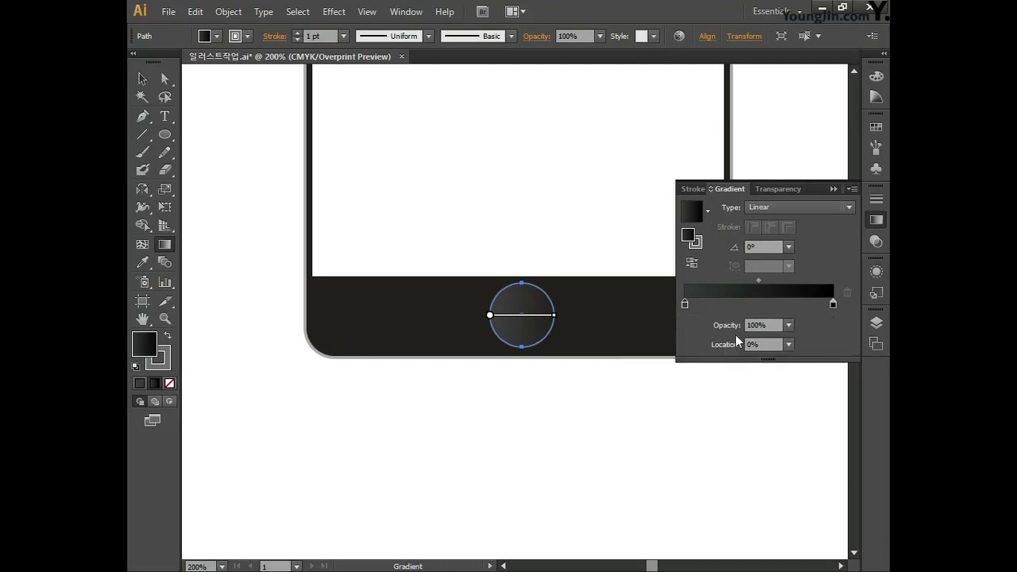
# Set the gradient's end stop to CMYK 0, 0, 0, 100 and its location to 50%
pyautogui.doubleClick(834, 305)
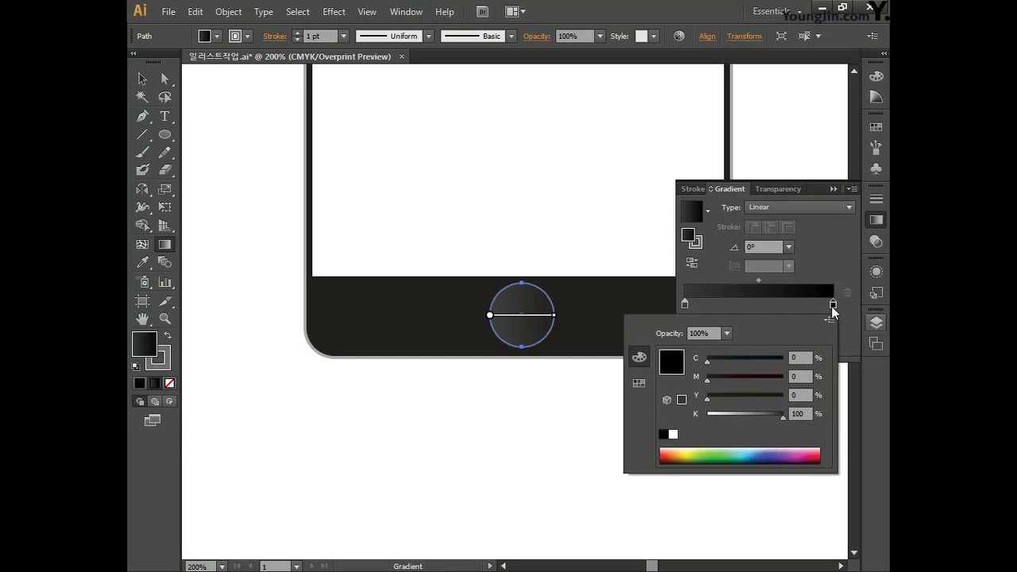
pyautogui.press('Tab')
pyautogui.press('Tab')
pyautogui.press('Tab')
pyautogui.press('Return')
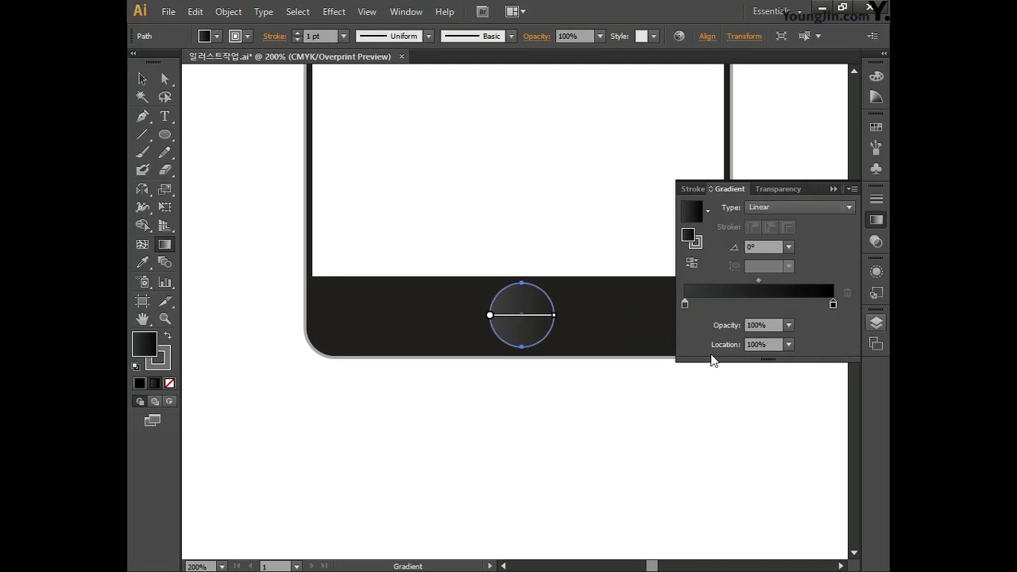
pyautogui.click(710, 345)
pyautogui.write('50')
pyautogui.press('Return')
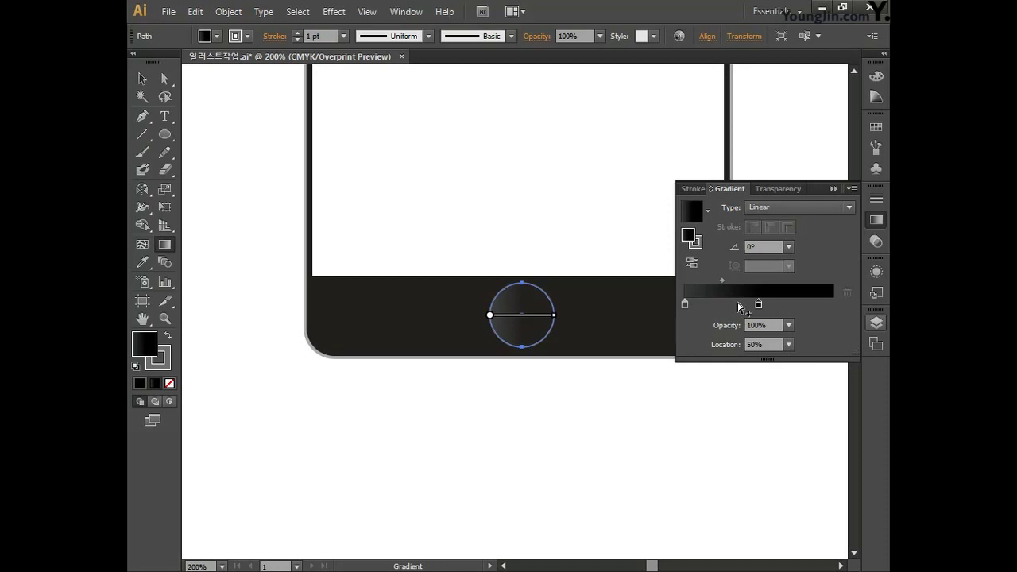
# Draw a small rounded square inside the home button circle and centre it there
pyautogui.click(165, 134)
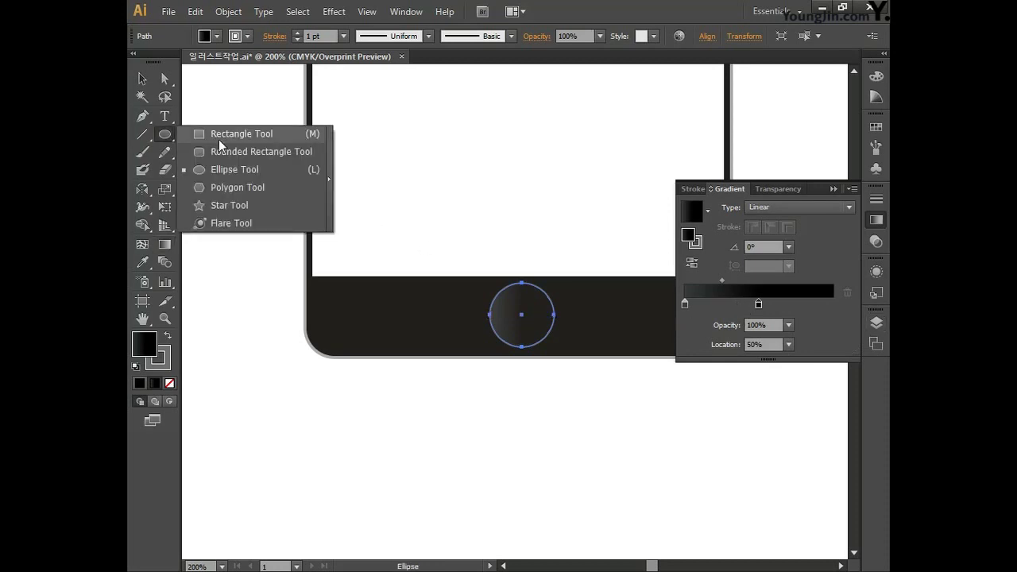
pyautogui.click(225, 155)
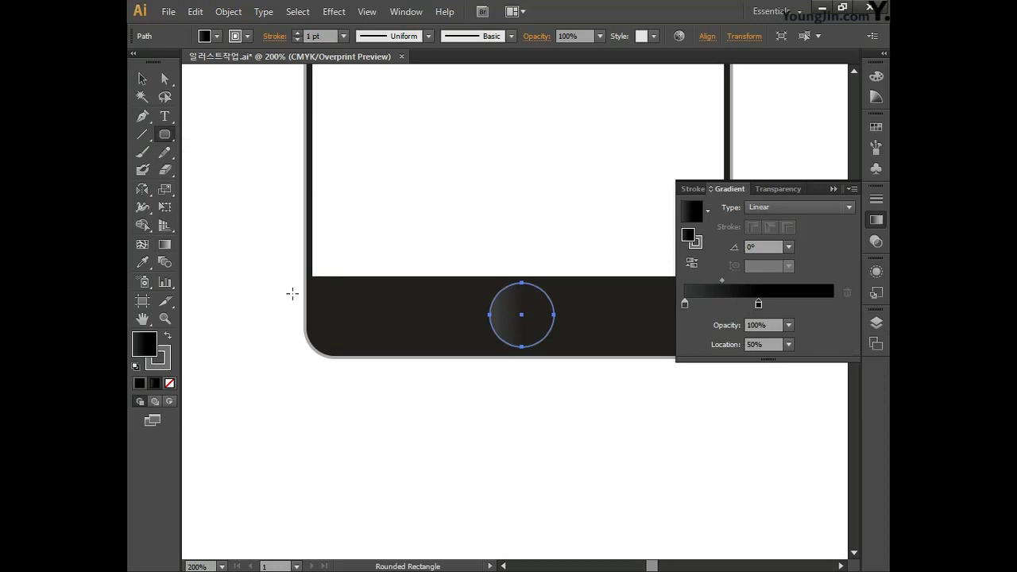
pyautogui.moveTo(506, 303); pyautogui.dragTo(517, 325)
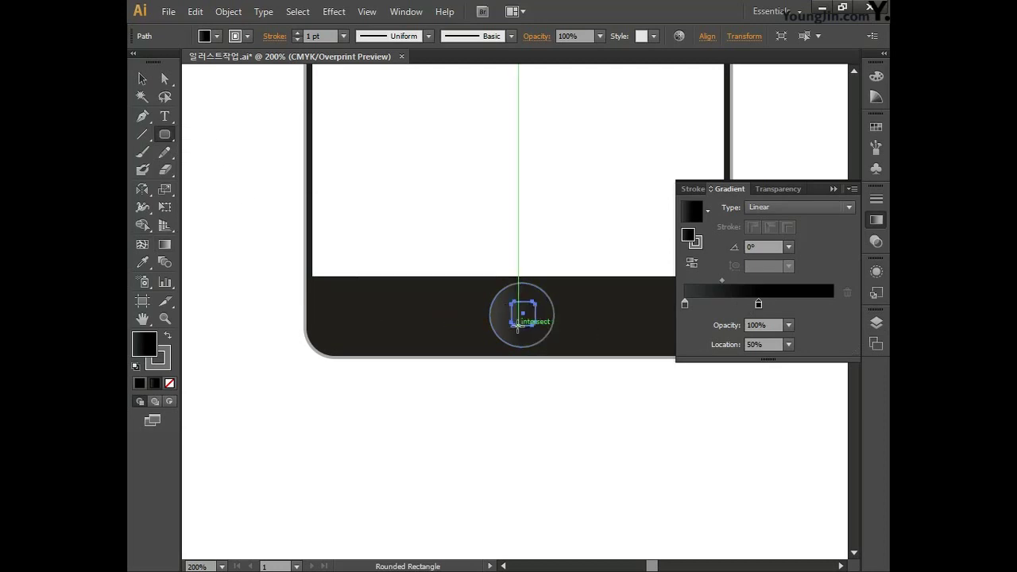
pyautogui.click(142, 78)
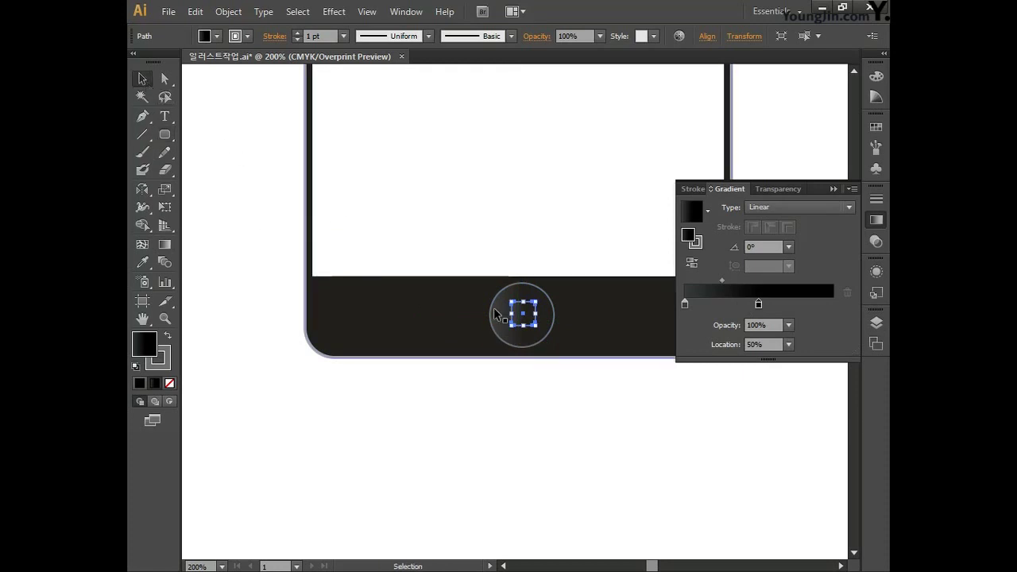
pyautogui.moveTo(531, 326); pyautogui.dragTo(530, 327)
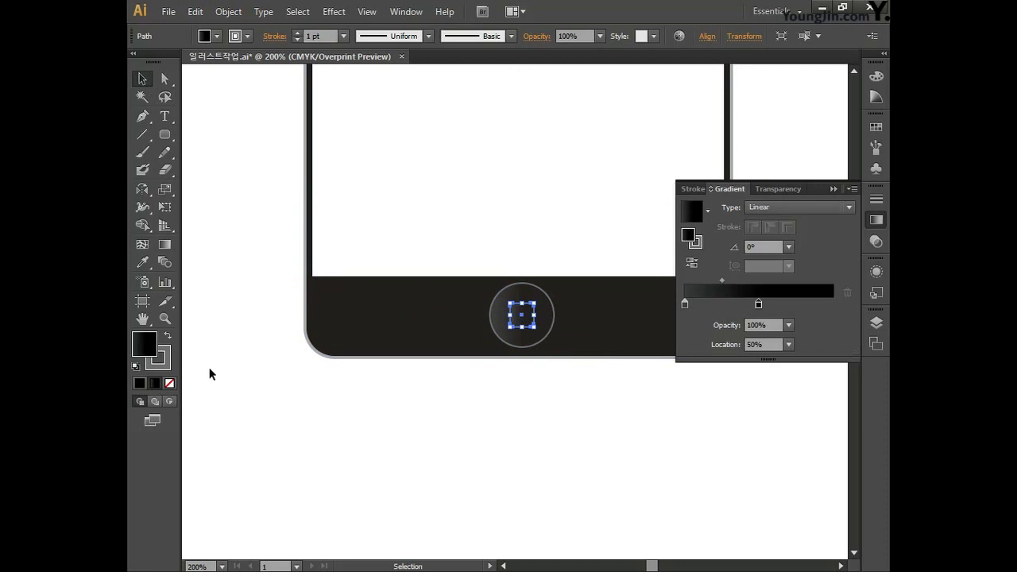
# Remove the rounded square's fill and set its stroke colour to light grey
pyautogui.click(169, 383)
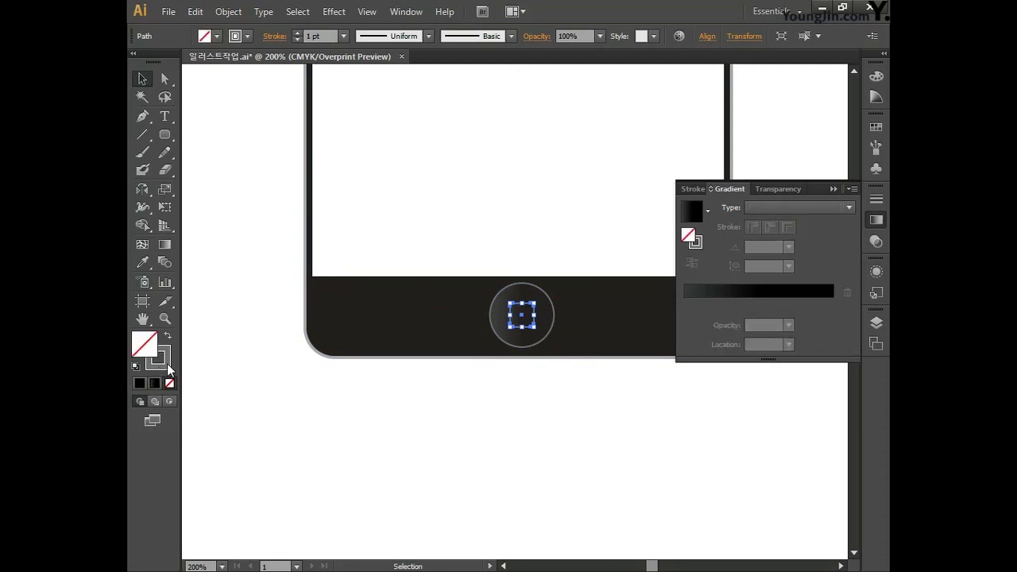
pyautogui.doubleClick(168, 365)
pyautogui.click(678, 332)
pyautogui.press('Tab')
pyautogui.press('Tab')
pyautogui.press('Tab')
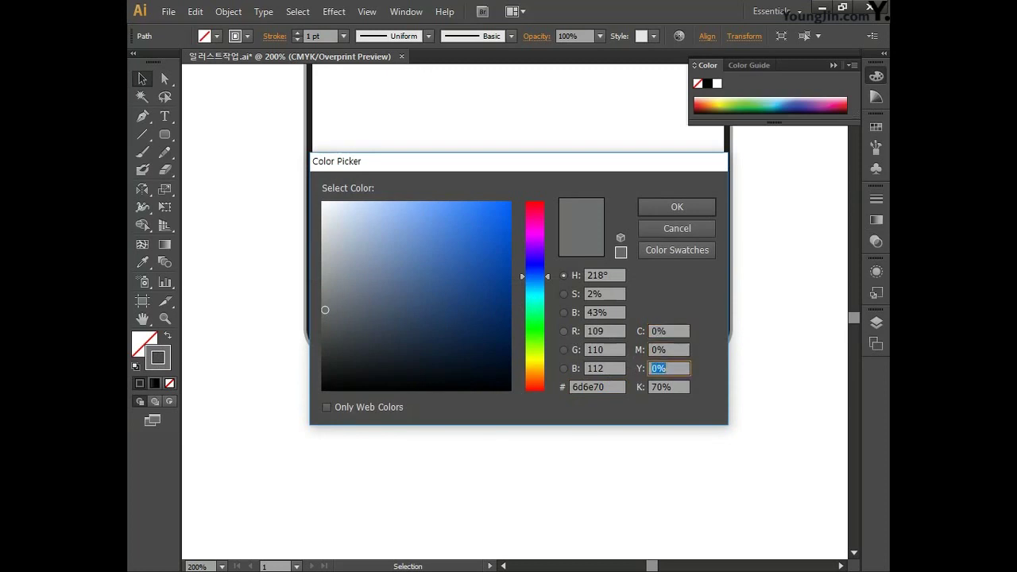
pyautogui.write('100')
pyautogui.press('Return')
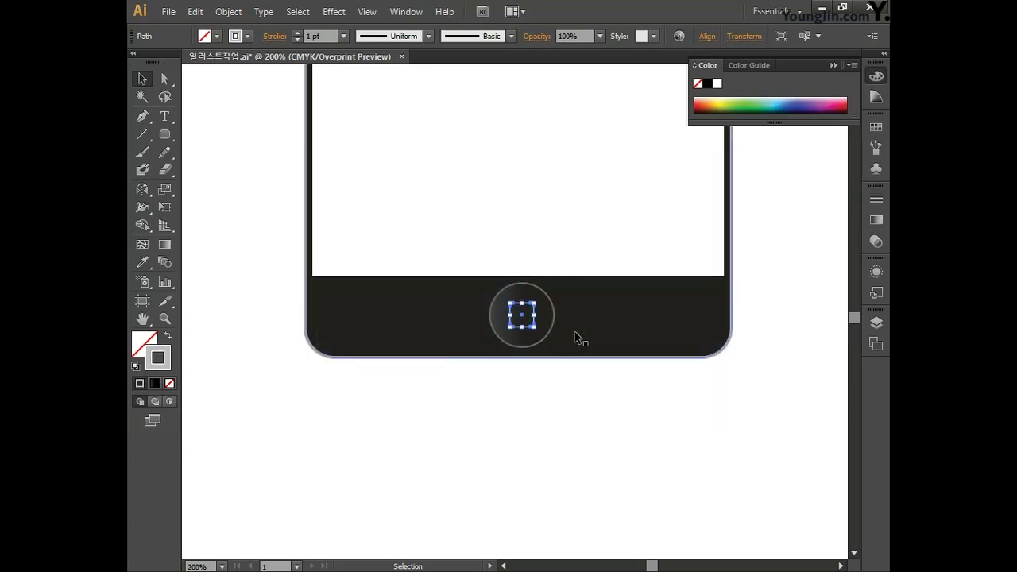
# Set the rounded square's stroke weight to 1.2 pt and deselect it
pyautogui.click(329, 40)
pyautogui.write('1.2')
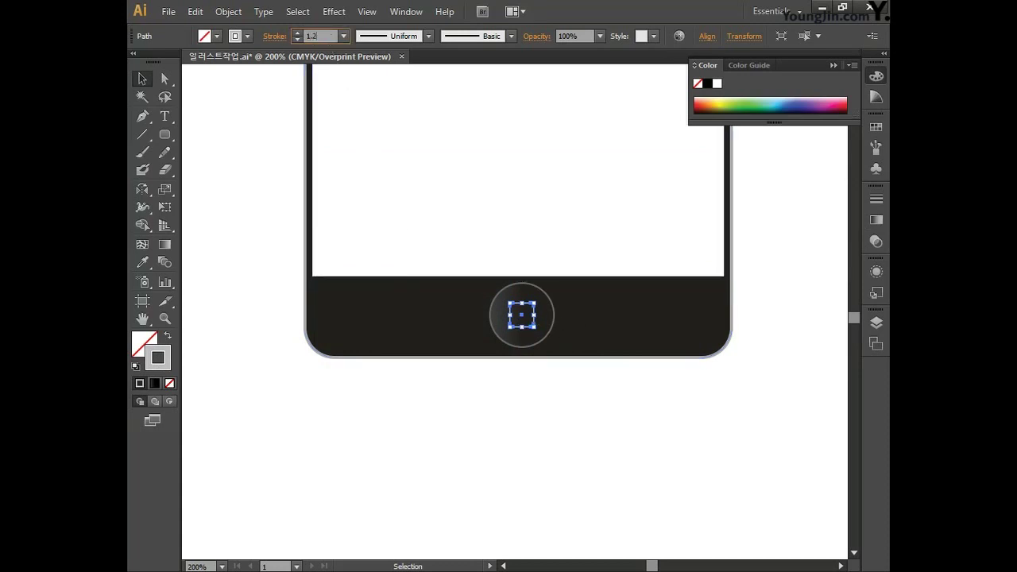
pyautogui.press('Return')
pyautogui.click(515, 391)
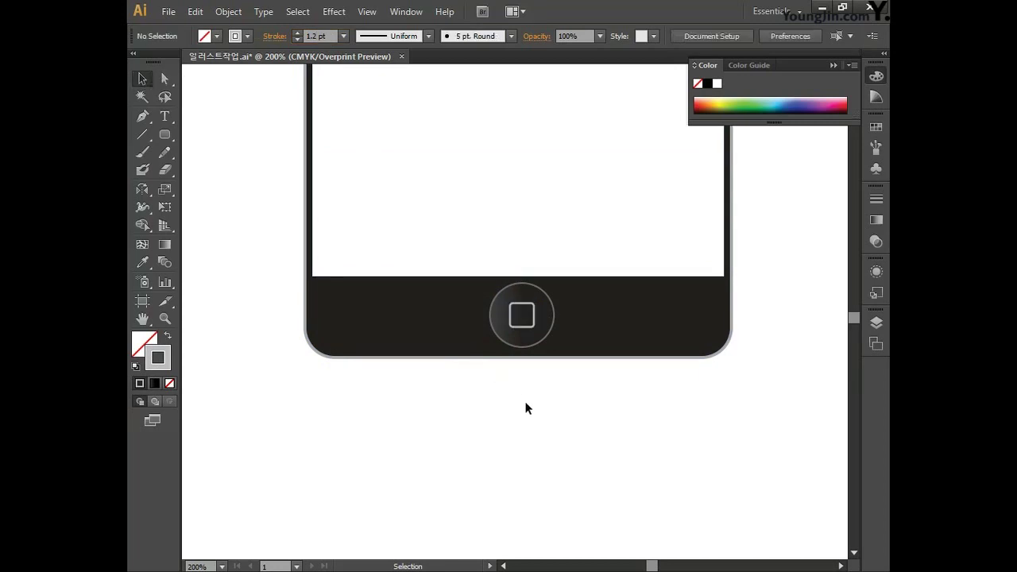
# Draw a small circle on the empty canvas above the phone's upper edge
pyautogui.press('space')
pyautogui.moveTo(525, 159); pyautogui.dragTo(525, 459)
pyautogui.moveTo(522, 334); pyautogui.dragTo(522, 268)
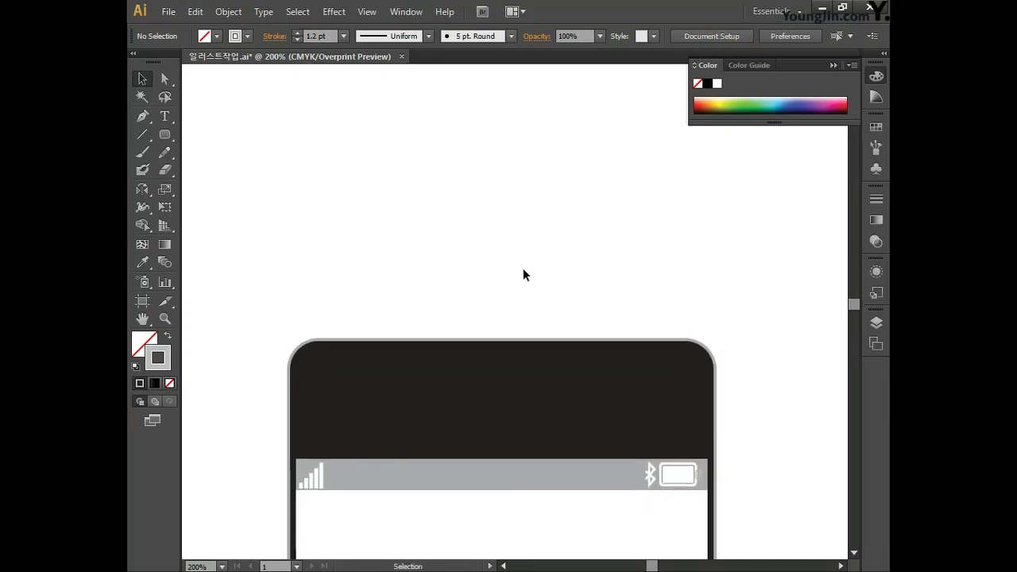
pyautogui.moveTo(164, 134); pyautogui.dragTo(228, 168)
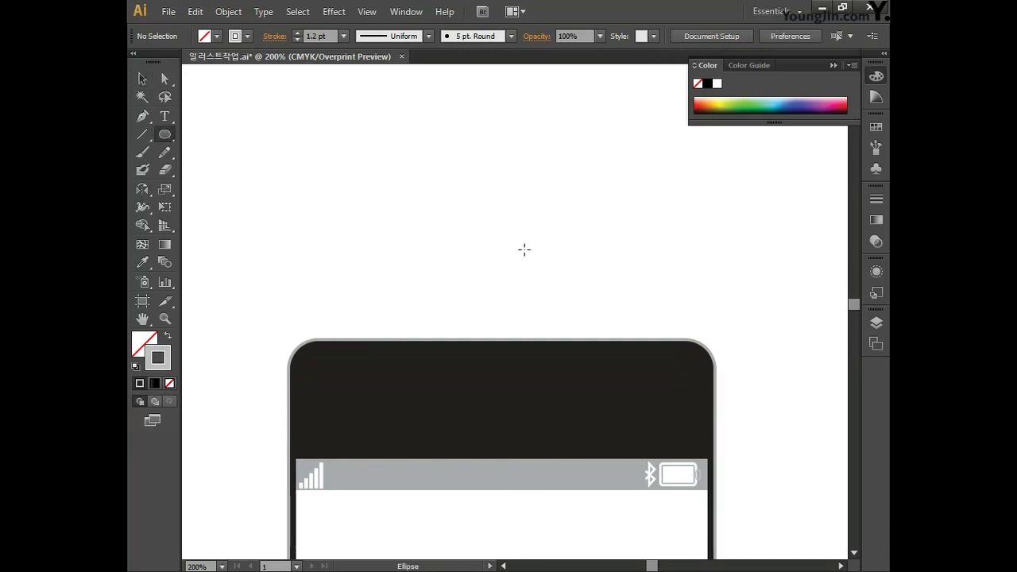
pyautogui.moveTo(461, 213); pyautogui.dragTo(545, 392)
pyautogui.hotkey('ctrl', '=')
pyautogui.hotkey('ctrl', '=')
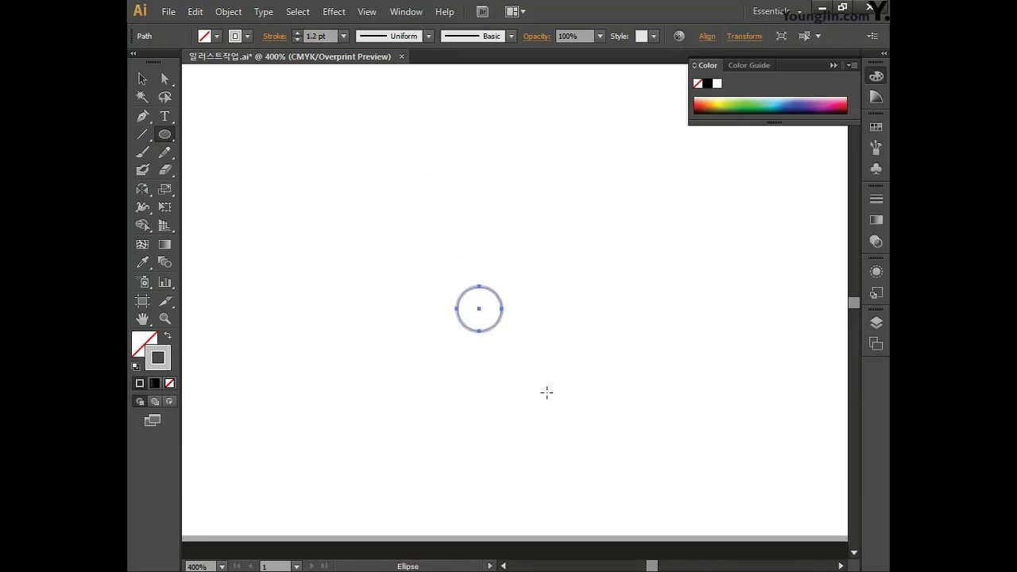
pyautogui.hotkey('ctrl', '=')
pyautogui.hotkey('ctrl', '=')
pyautogui.hotkey('ctrl', '=')
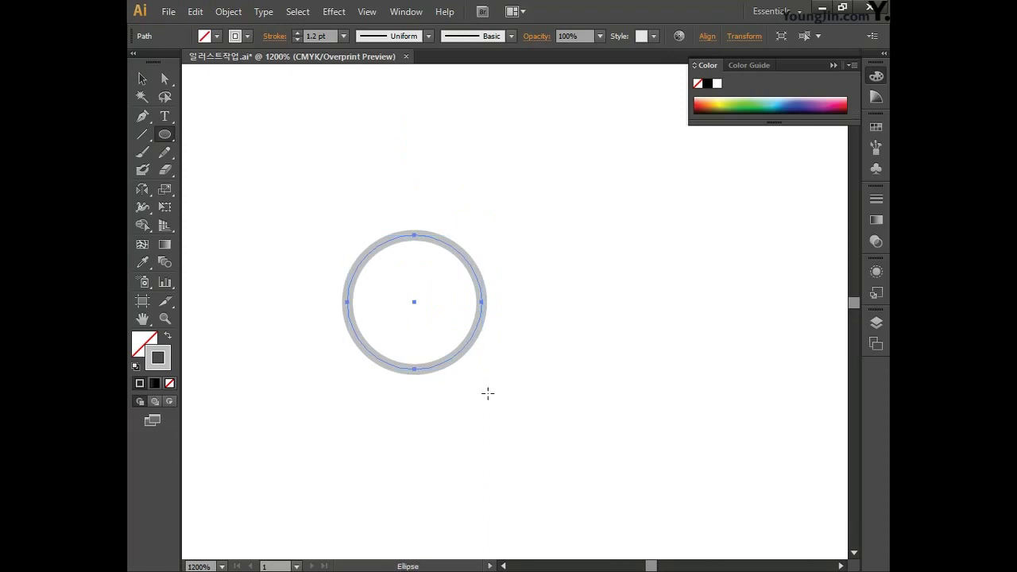
# Fill the small circle with CMYK 0, 0, 0, 90 and remove its stroke
pyautogui.doubleClick(155, 370)
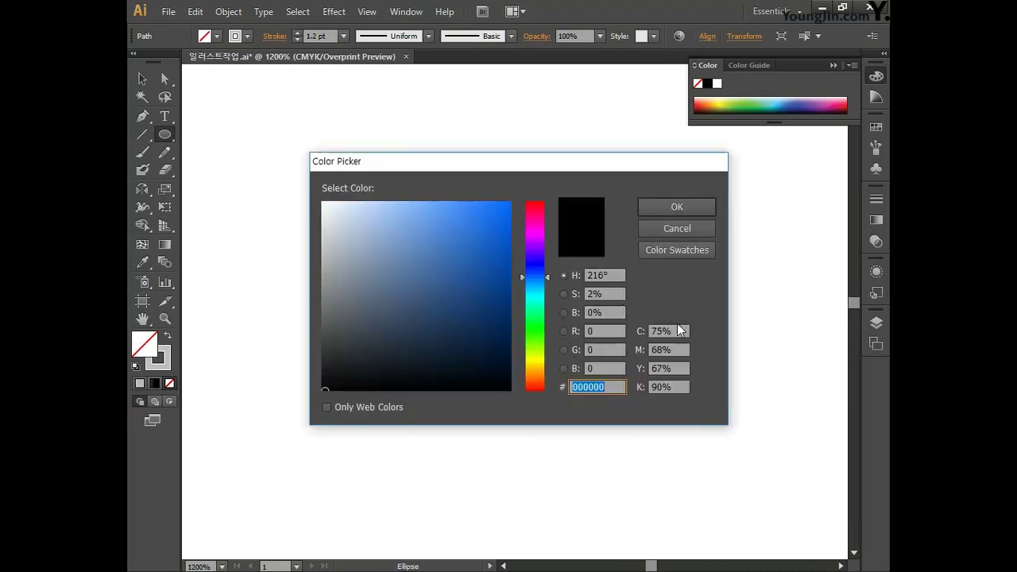
pyautogui.doubleClick(658, 331)
pyautogui.write('0')
pyautogui.press('Tab')
pyautogui.write('0')
pyautogui.press('Tab')
pyautogui.write('0')
pyautogui.press('Tab')
pyautogui.write('9')
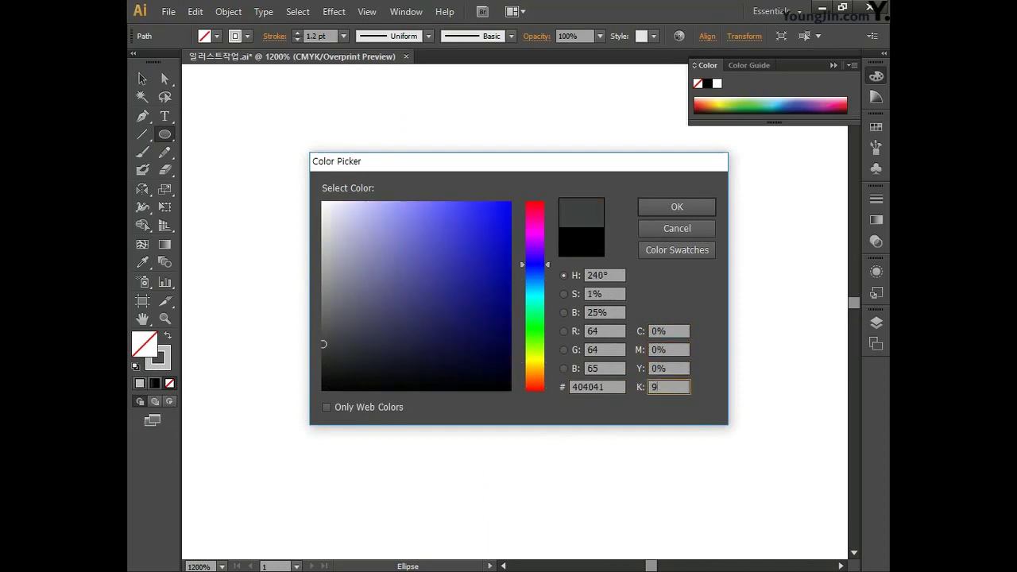
pyautogui.write('0')
pyautogui.click(686, 208)
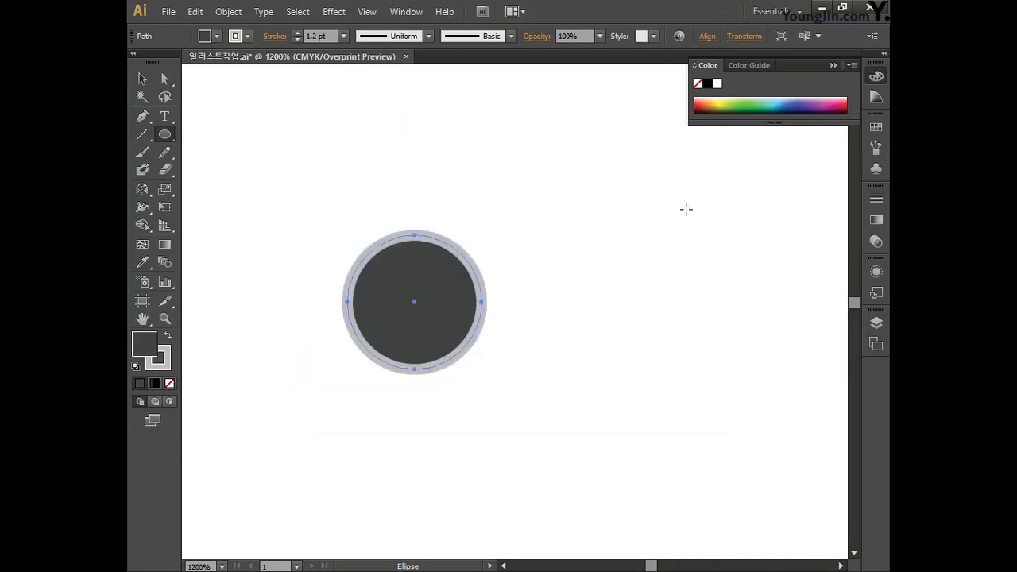
pyautogui.click(166, 364)
pyautogui.click(169, 383)
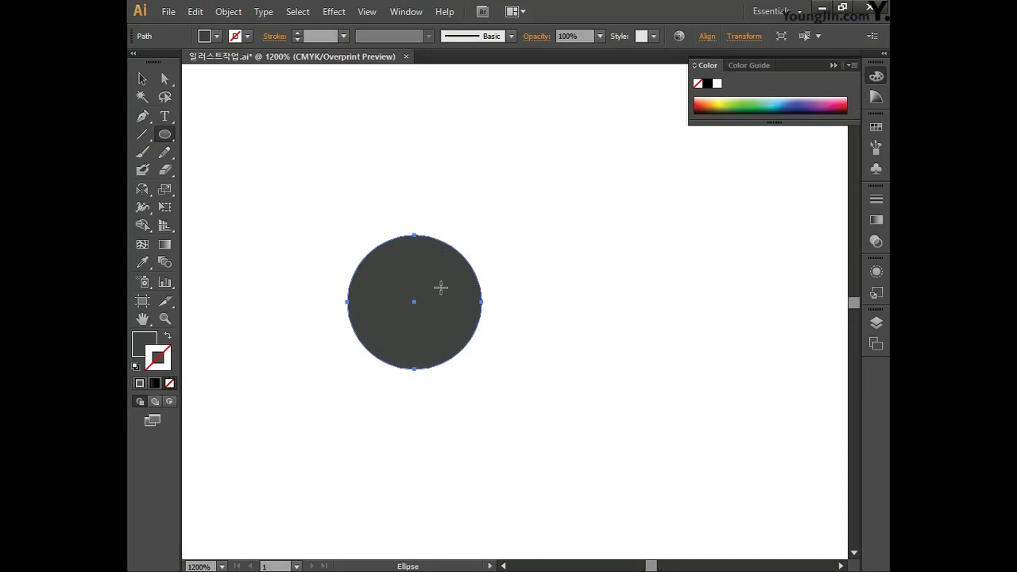
# Draw a smaller circle centred inside the dark circle and give it a light grey stroke
pyautogui.moveTo(385, 276); pyautogui.dragTo(456, 336)
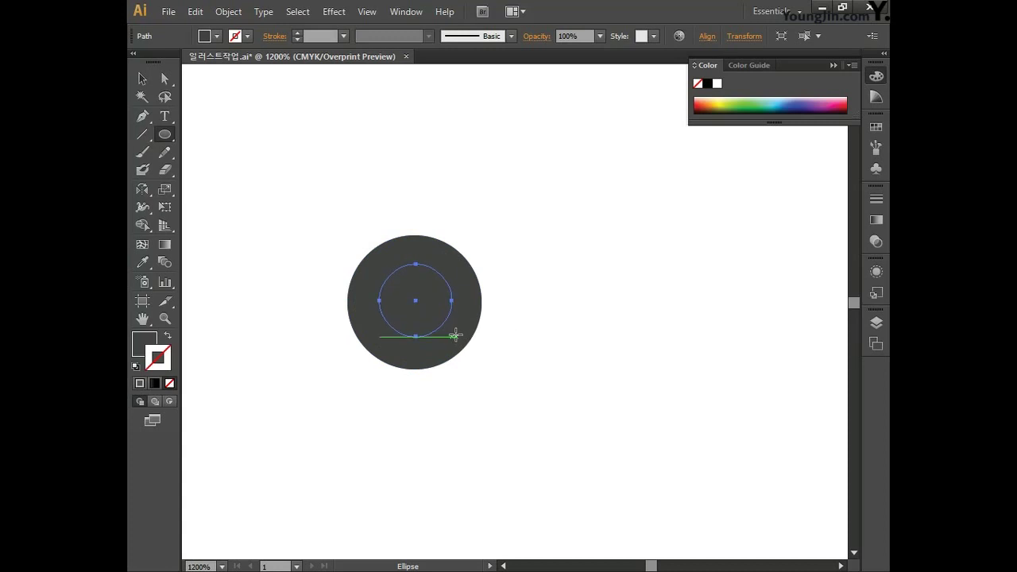
pyautogui.doubleClick(156, 366)
pyautogui.click(685, 332)
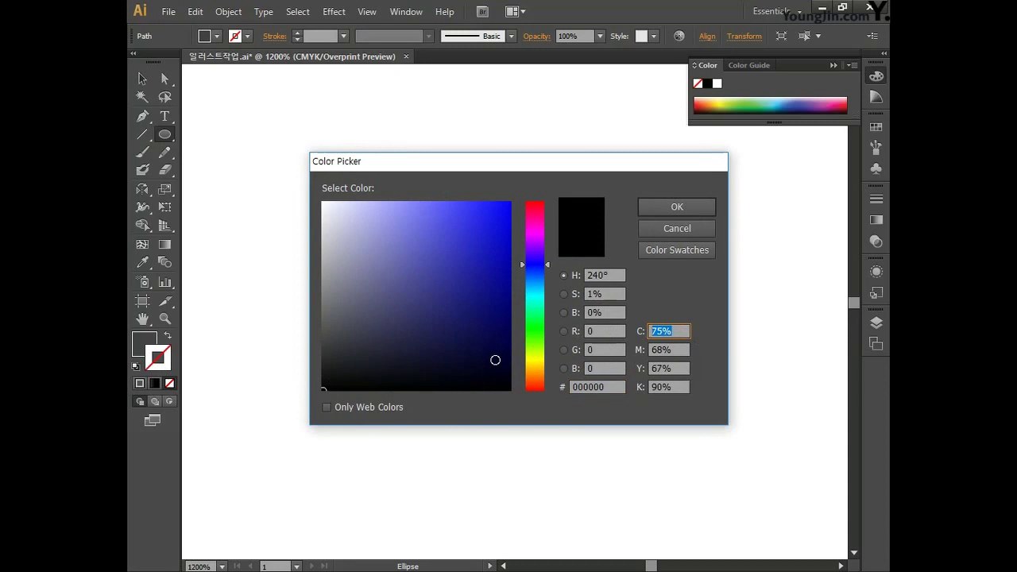
pyautogui.write('0')
pyautogui.press('Tab')
pyautogui.write('0')
pyautogui.press('Tab')
pyautogui.write('0')
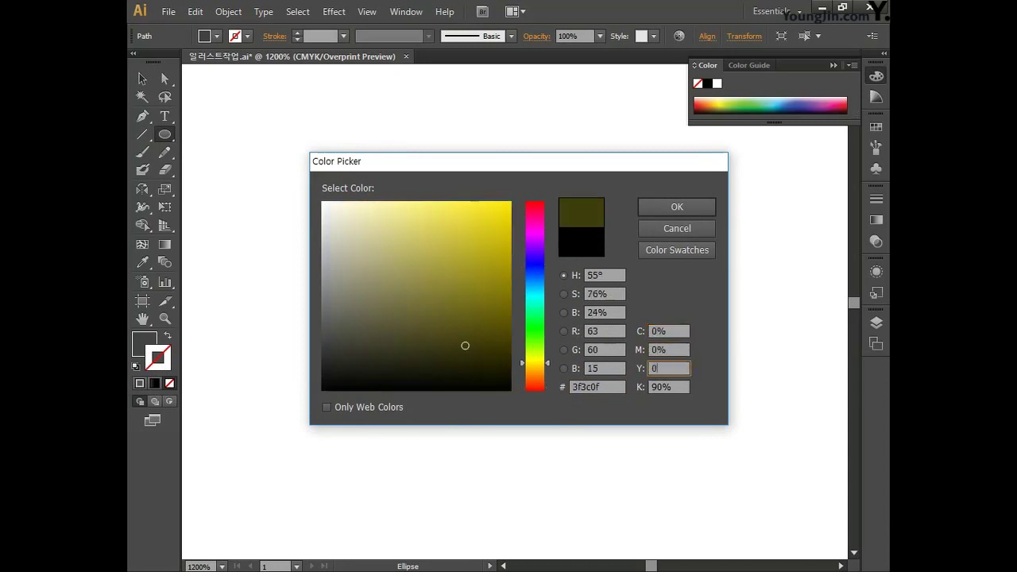
pyautogui.press('Tab')
pyautogui.press('Return')
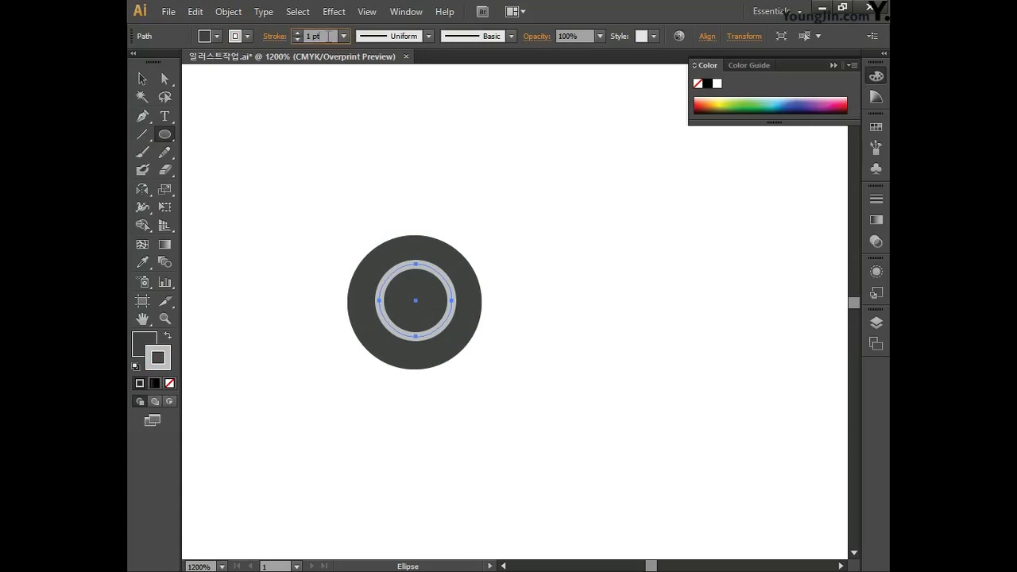
# Enlarge the inner circle slightly and set its stroke weight to 2.4 pt
pyautogui.click(297, 32)
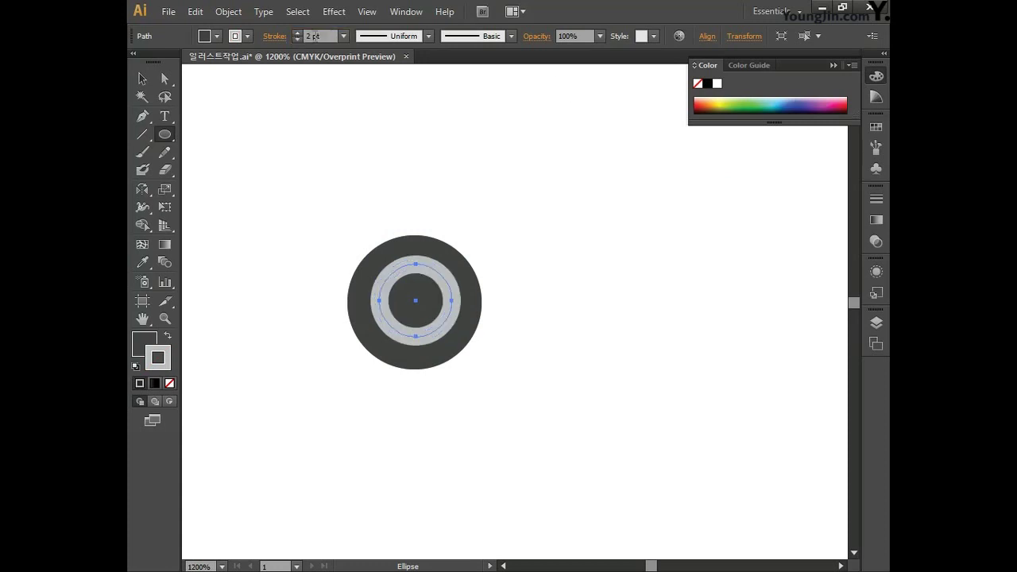
pyautogui.click(297, 33)
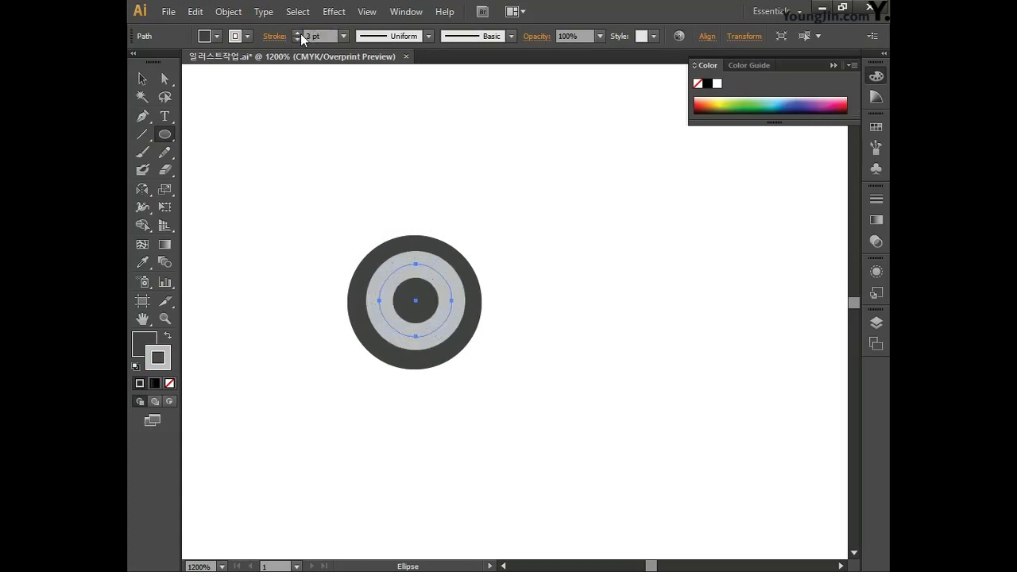
pyautogui.click(142, 77)
pyautogui.moveTo(452, 266)
pyautogui.mouseDown()
pyautogui.moveTo(461, 245)
pyautogui.moveTo(460, 259)
pyautogui.mouseUp()
pyautogui.click(318, 36)
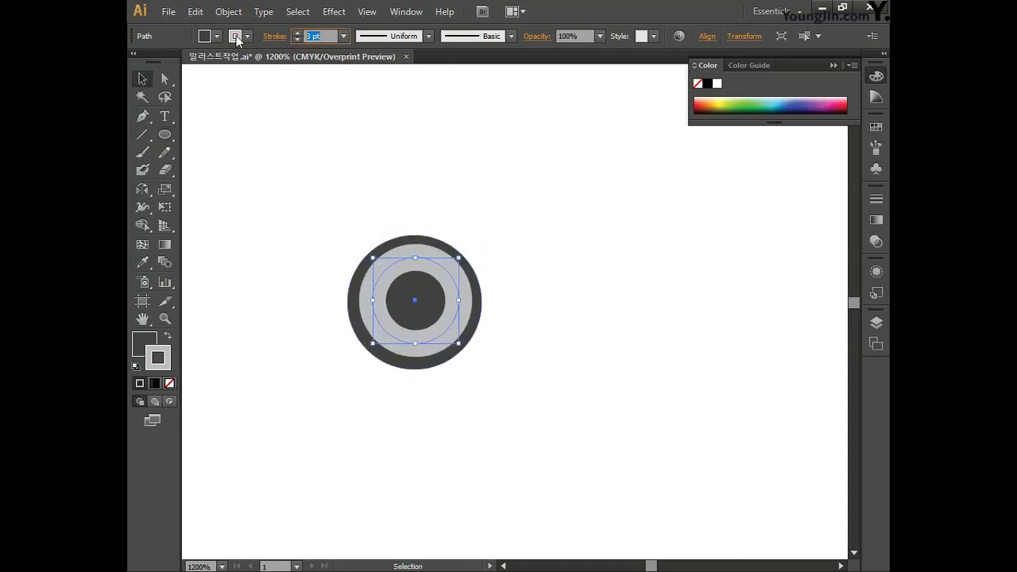
pyautogui.write('2.4')
pyautogui.press('Return')
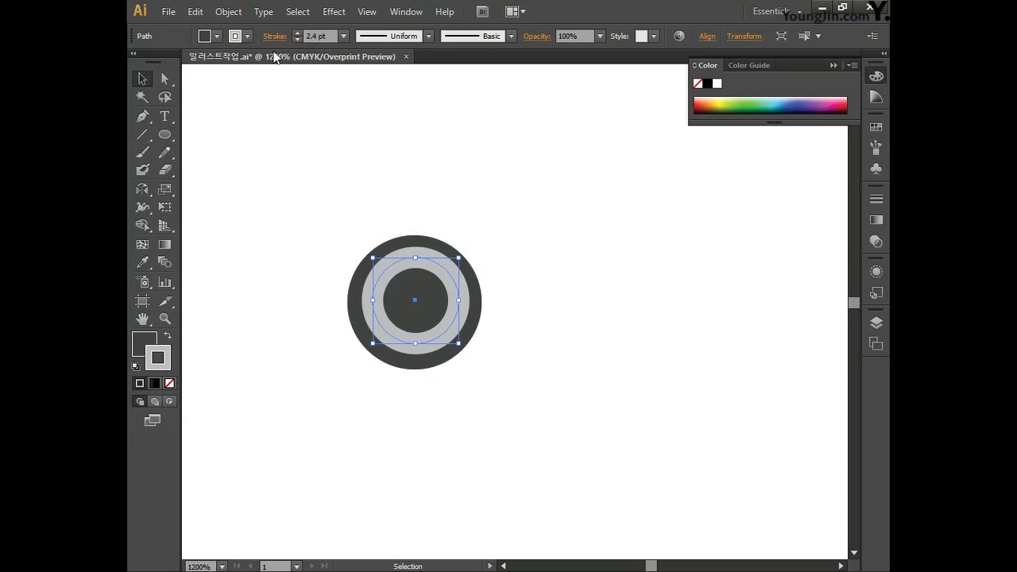
# Enlarge the inner circle slightly and align both circles to a common centre, horizontally and vertically
pyautogui.moveTo(458, 258); pyautogui.dragTo(465, 256)
pyautogui.moveTo(324, 217); pyautogui.dragTo(531, 412)
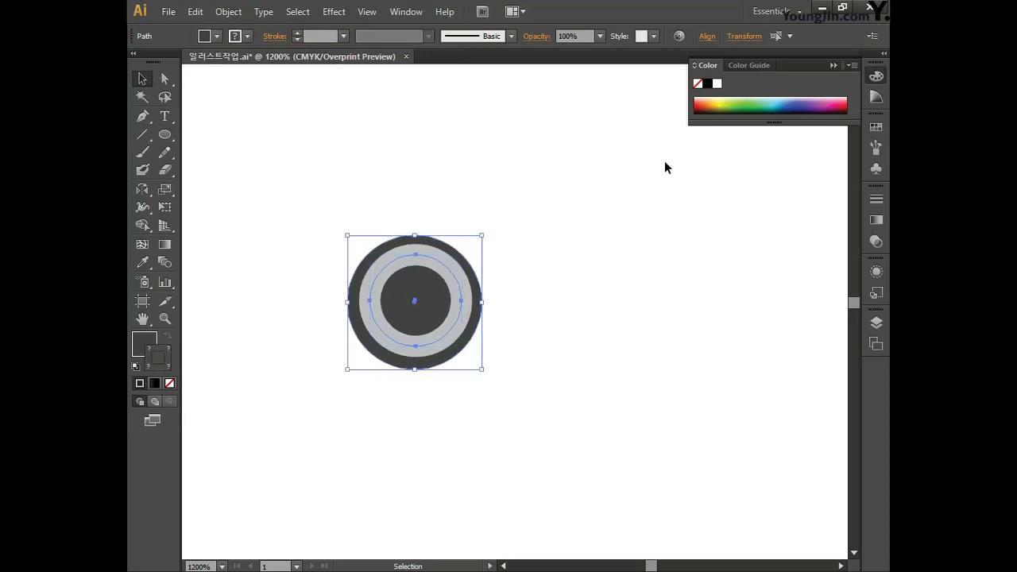
pyautogui.click(702, 39)
pyautogui.click(584, 76)
pyautogui.click(675, 75)
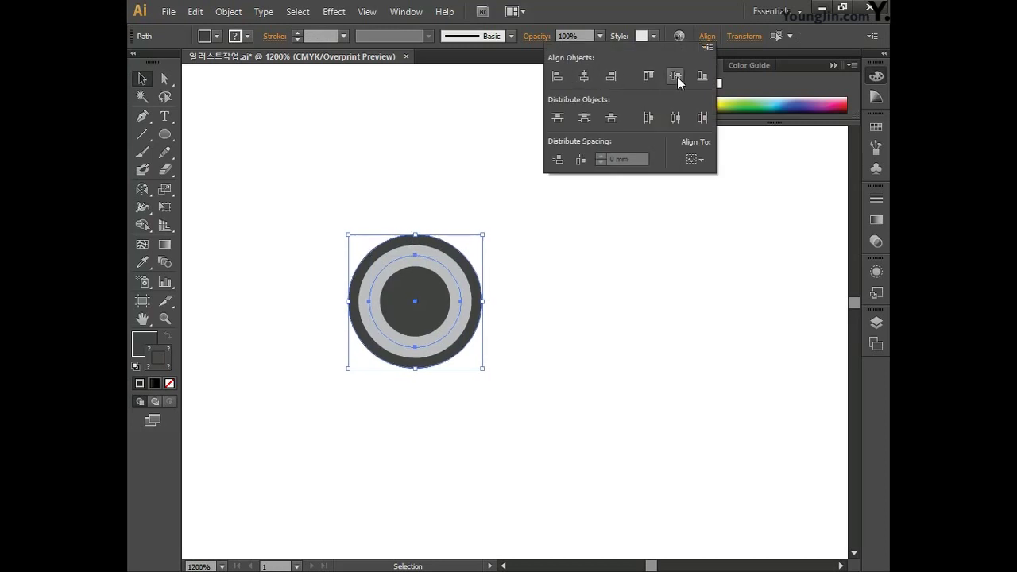
pyautogui.click(143, 78)
pyautogui.click(335, 162)
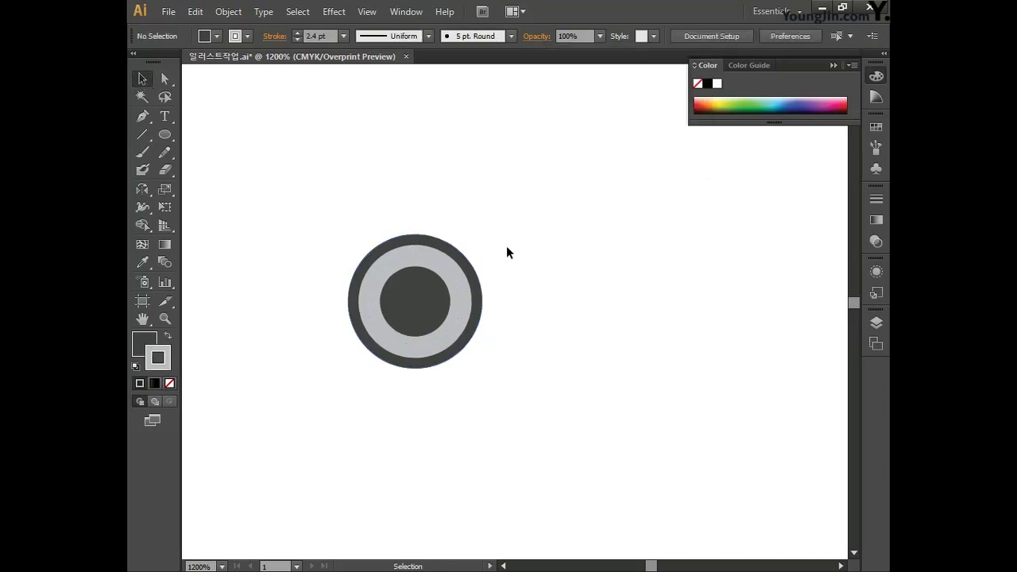
# Fill the inner circle with a radial gradient, keeping its light grey stroke
pyautogui.click(449, 280)
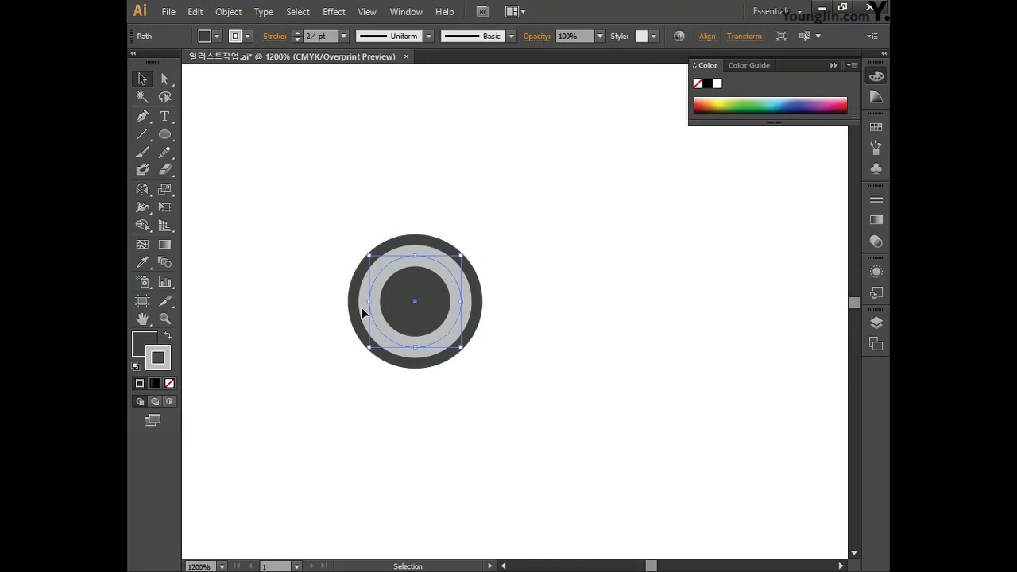
pyautogui.click(142, 346)
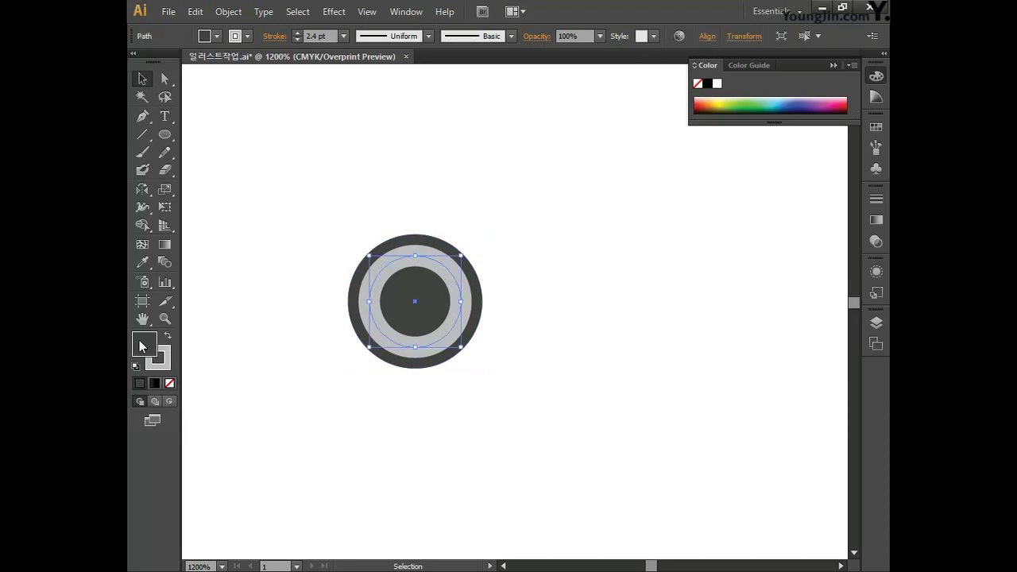
pyautogui.click(164, 247)
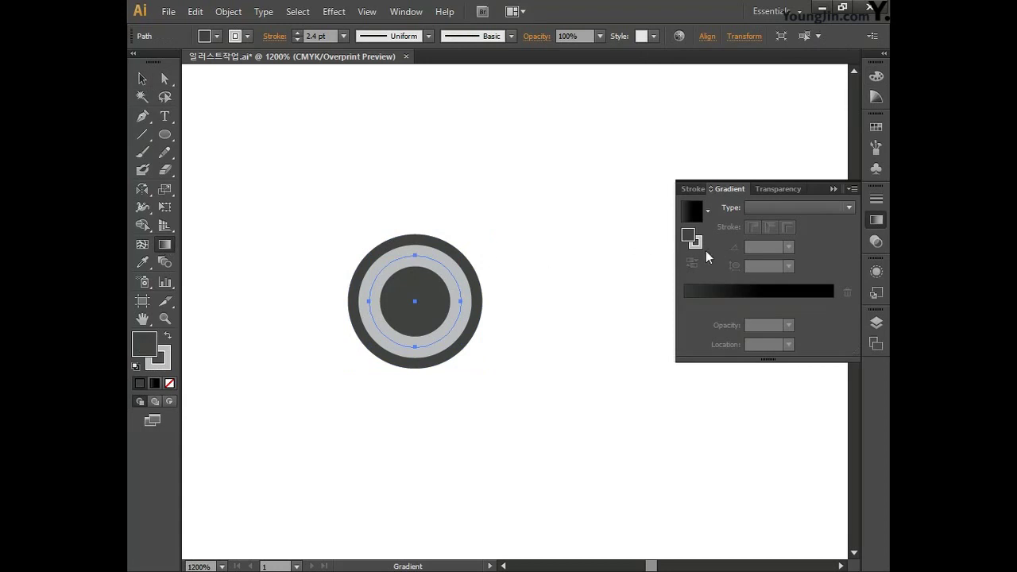
pyautogui.click(772, 208)
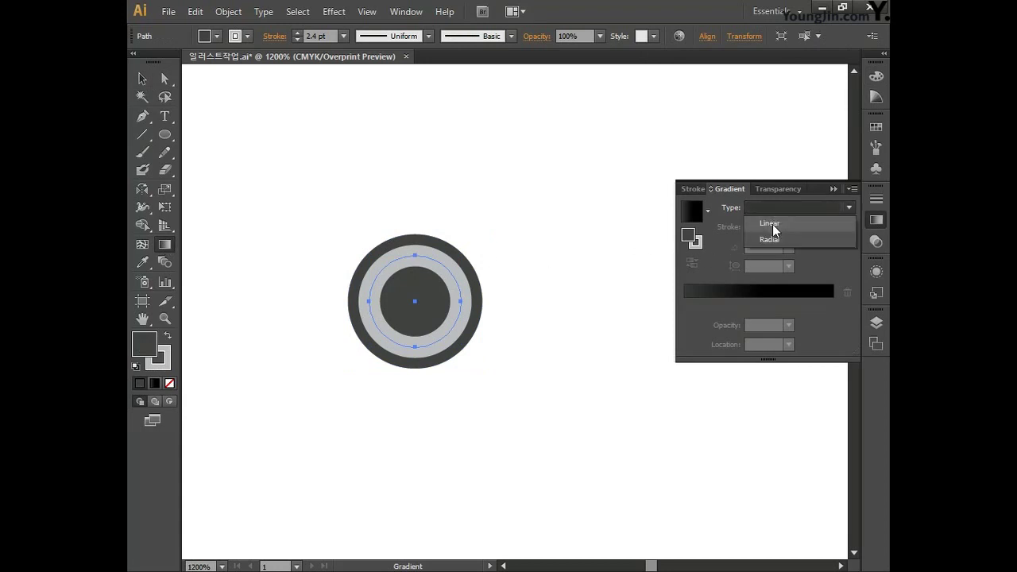
pyautogui.click(770, 240)
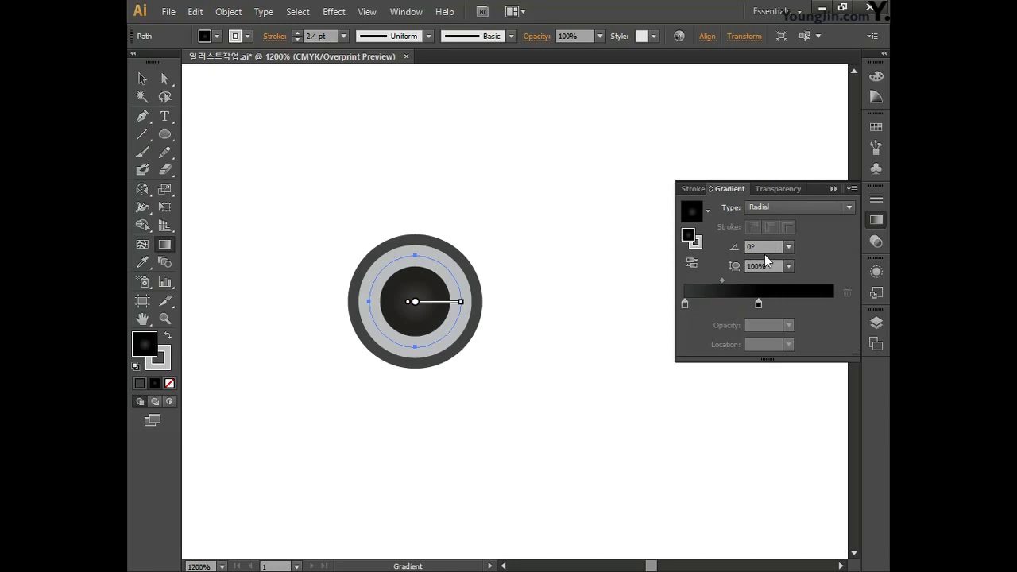
# Set the gradient's starting colour stop to CMYK 80, 70, 0, 0
pyautogui.doubleClick(685, 304)
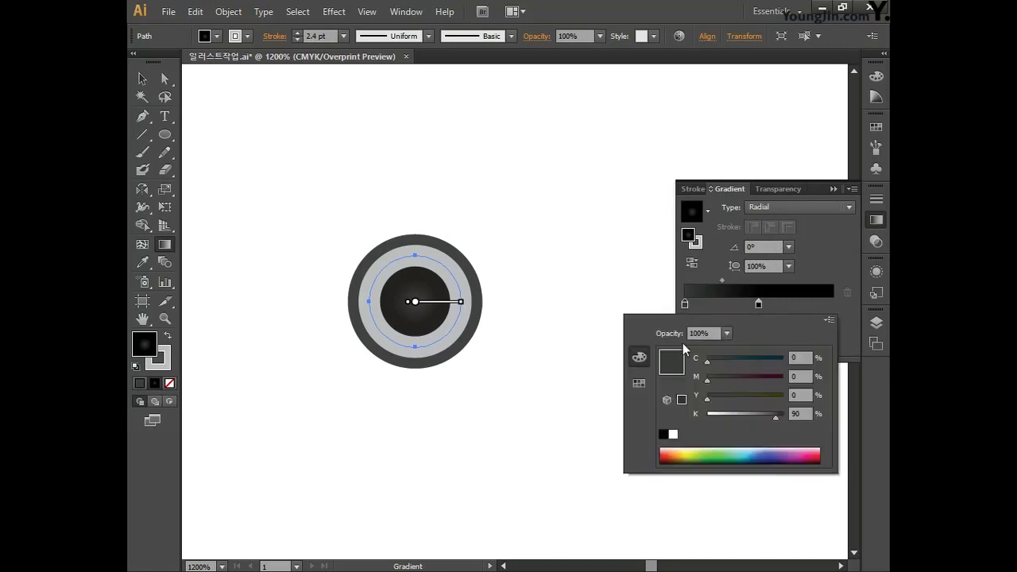
pyautogui.press('Tab')
pyautogui.write('80')
pyautogui.press('Tab')
pyautogui.write('70')
pyautogui.press('Tab')
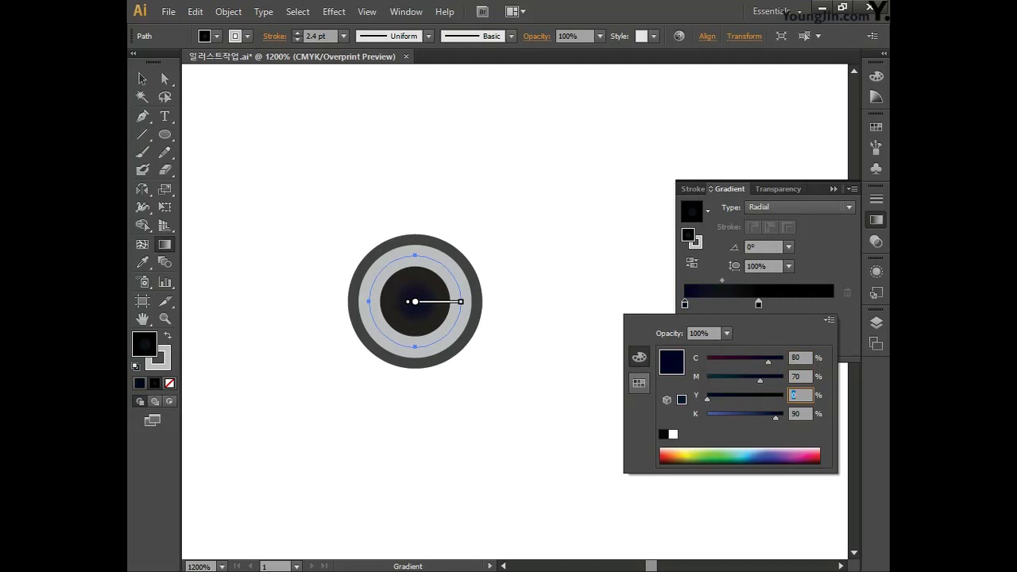
pyautogui.write('0')
pyautogui.press('Tab')
pyautogui.write('0')
pyautogui.press('Return')
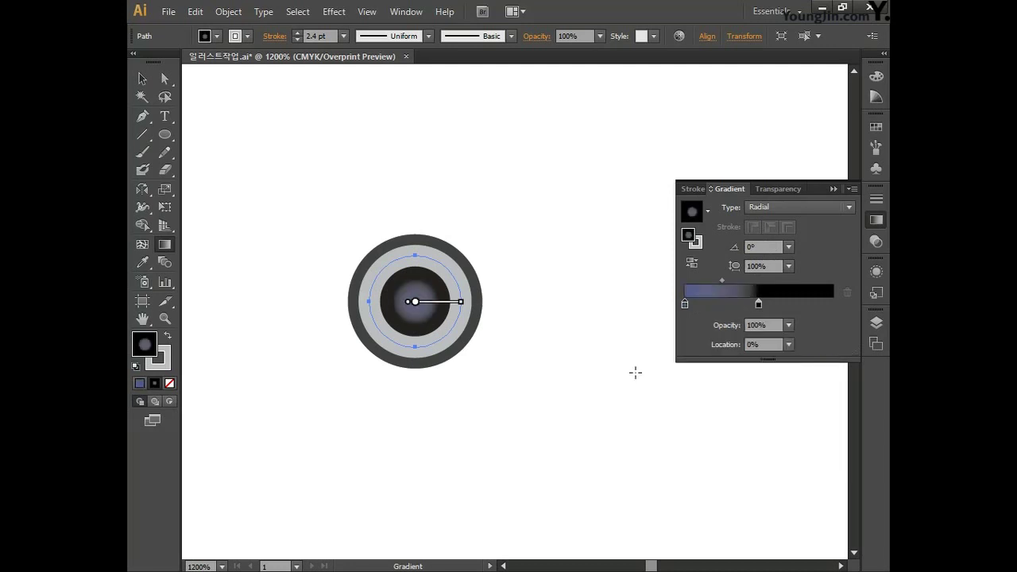
# Move the black gradient stop to 100% and set its colour to CMYK 90, 85, 60, 40
pyautogui.moveTo(761, 305); pyautogui.dragTo(844, 309)
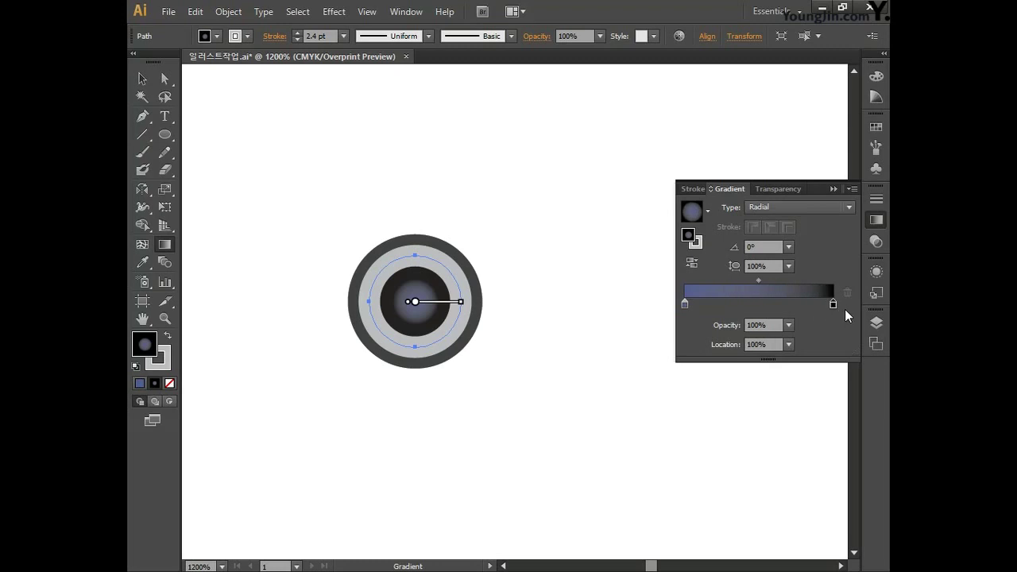
pyautogui.doubleClick(834, 306)
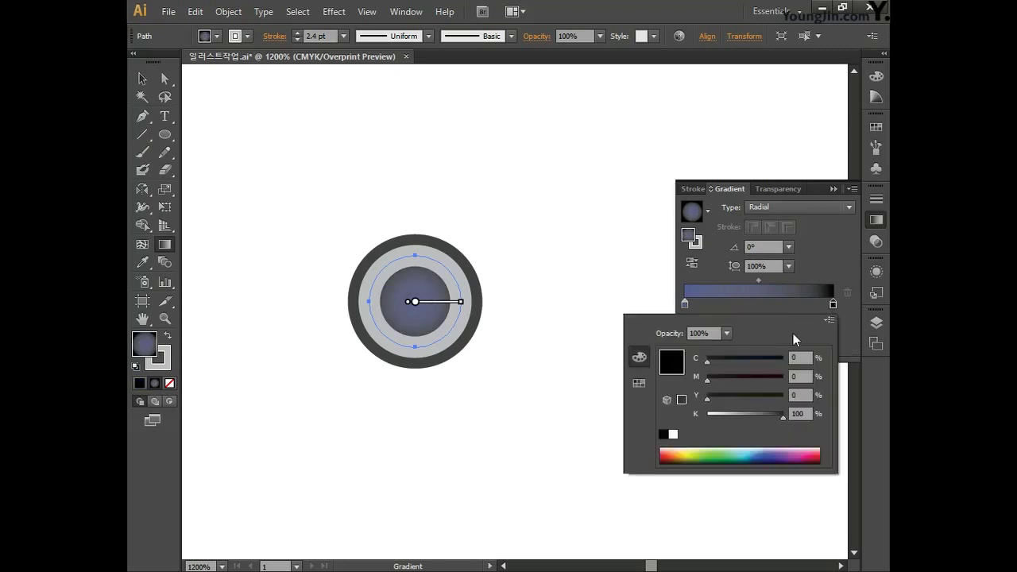
pyautogui.click(807, 358)
pyautogui.write('90')
pyautogui.press('Tab')
pyautogui.write('85')
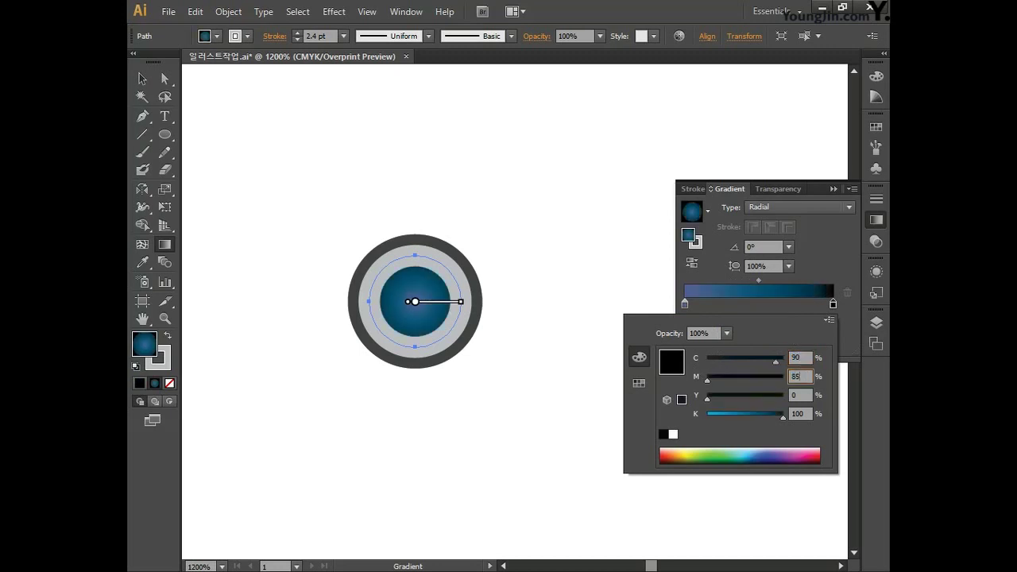
pyautogui.press('Tab')
pyautogui.write('60')
pyautogui.press('Tab')
pyautogui.write('40')
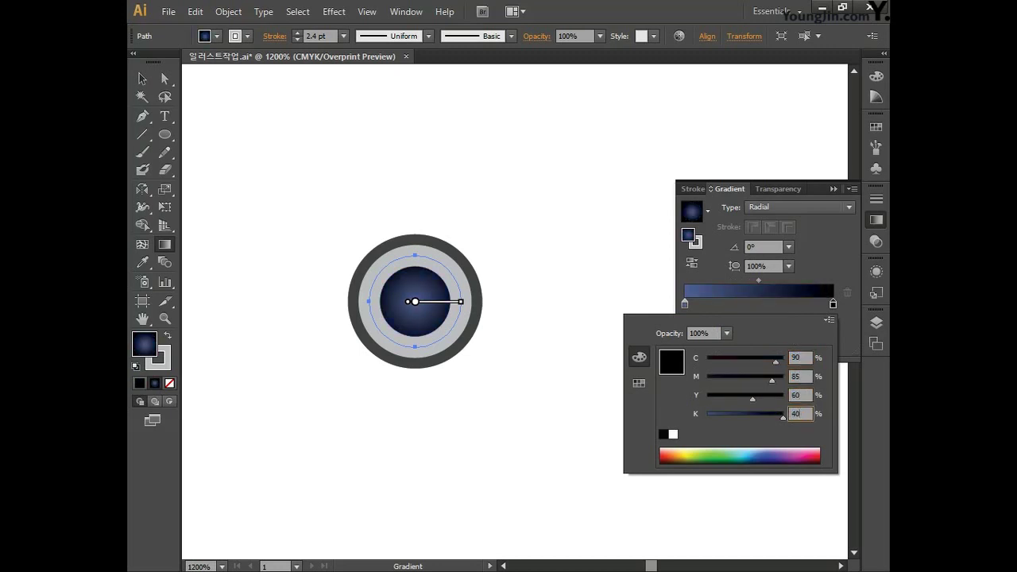
pyautogui.press('Return')
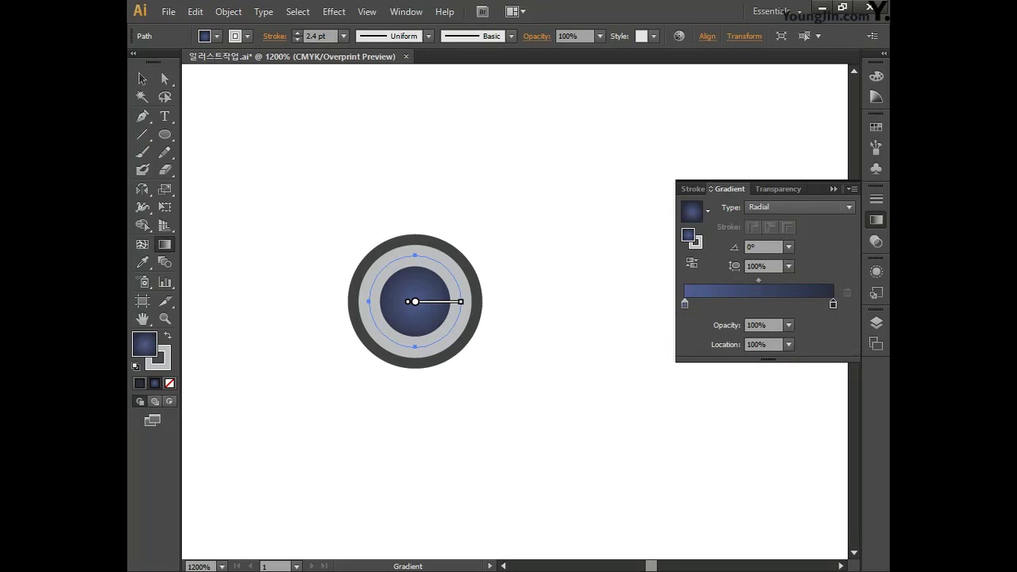
pyautogui.click(143, 78)
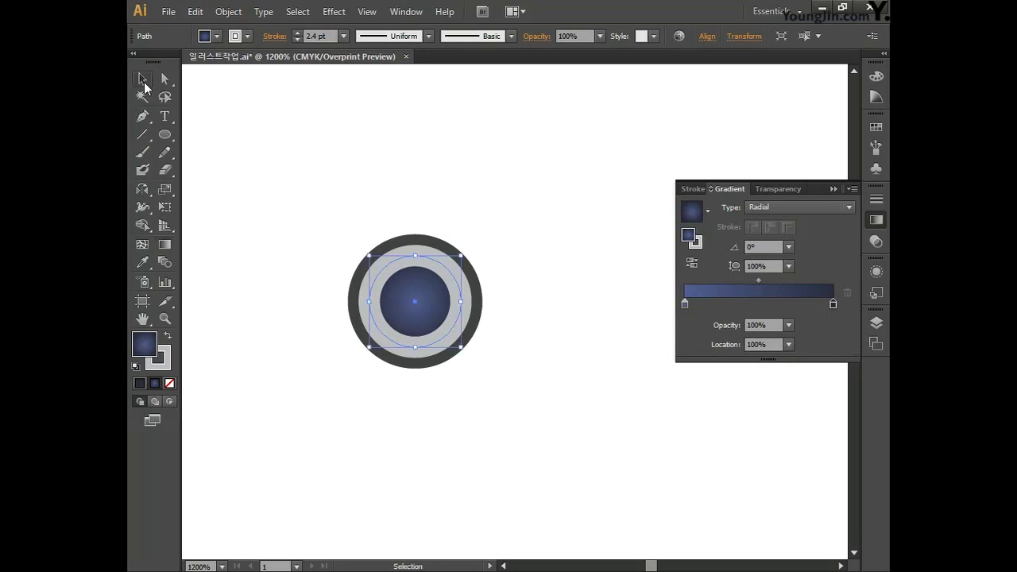
pyautogui.click(454, 204)
# Draw a wide rounded rectangle with fully semicircular ends beside the lens circle, vertically level with it
pyautogui.press('space')
pyautogui.moveTo(561, 212); pyautogui.dragTo(480, 210)
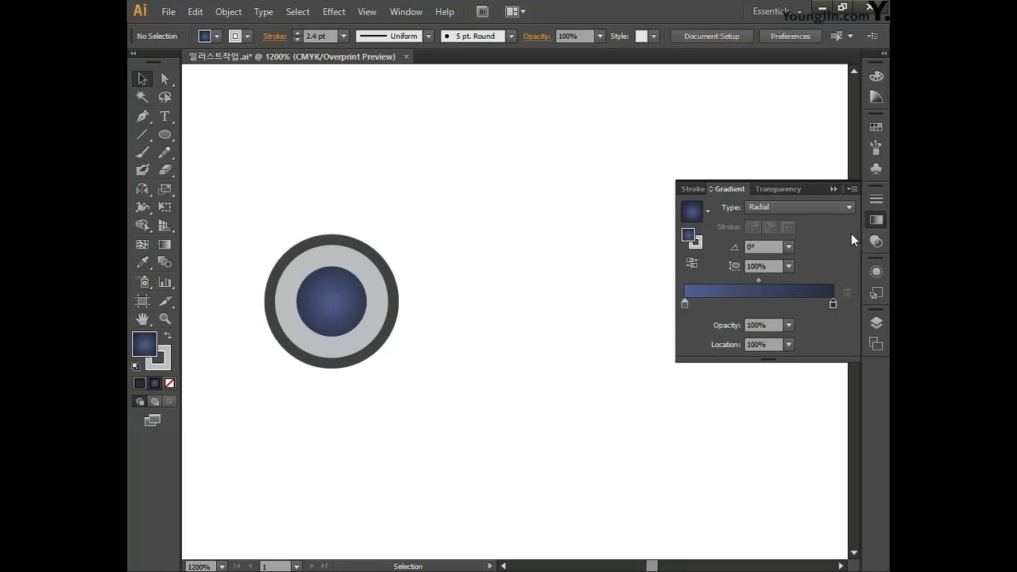
pyautogui.click(875, 220)
pyautogui.click(168, 135)
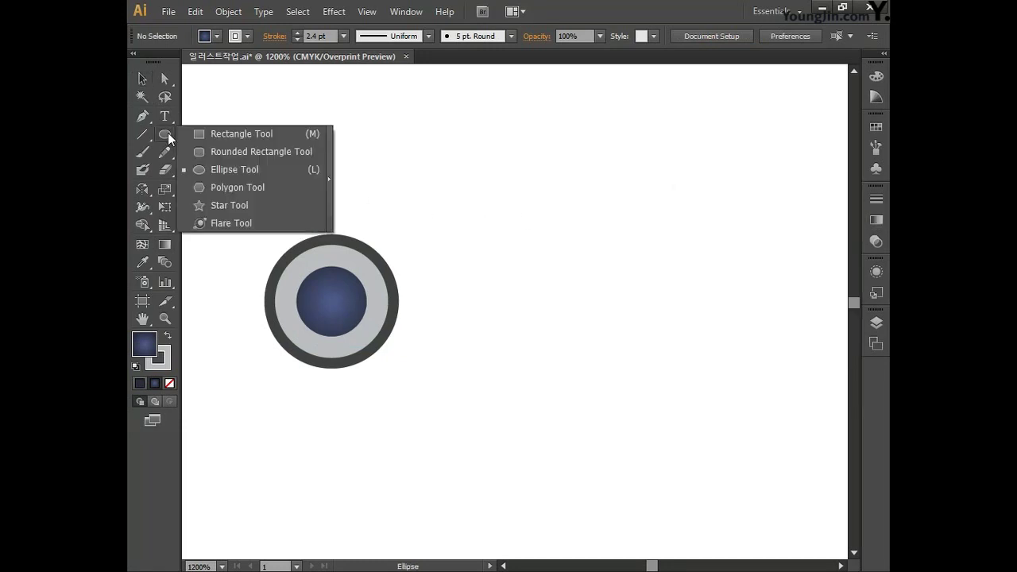
pyautogui.click(234, 155)
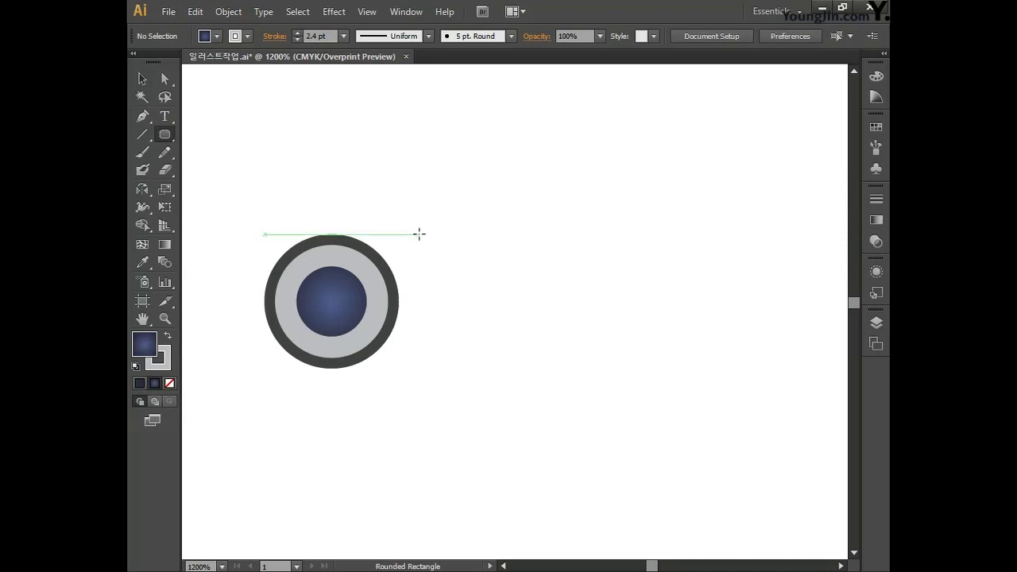
pyautogui.hotkey('ctrl', '-')
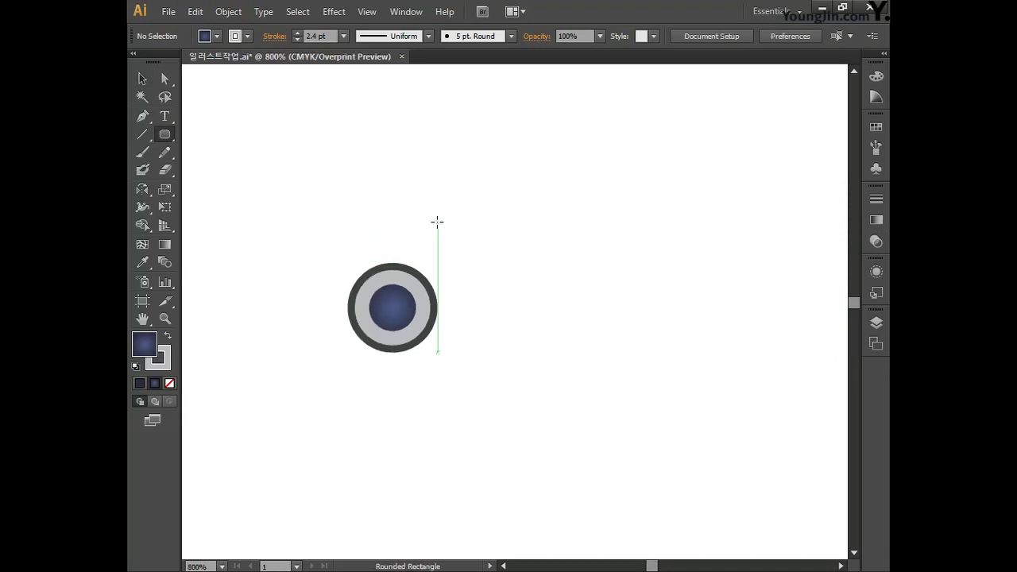
pyautogui.moveTo(498, 244)
pyautogui.mouseDown()
pyautogui.moveTo(404, 239)
pyautogui.moveTo(540, 341)
pyautogui.moveTo(708, 374)
pyautogui.moveTo(813, 379)
pyautogui.mouseUp()
pyautogui.press('Up')
pyautogui.press('Up')
pyautogui.press('Up')
pyautogui.press('Up')
pyautogui.press('Up')
pyautogui.press('Up')
pyautogui.press('v')
pyautogui.moveTo(504, 303); pyautogui.dragTo(504, 295)
# Set the rounded rectangle's stroke weight to 2 pt and remove its gradient fill
pyautogui.click(318, 36)
pyautogui.write('2')
pyautogui.press('Return')
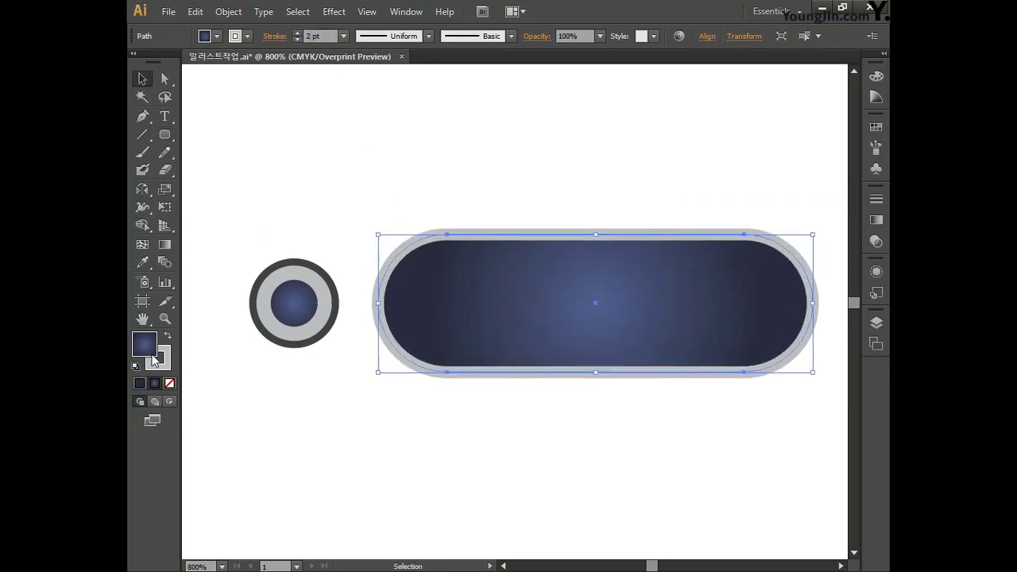
pyautogui.click(169, 383)
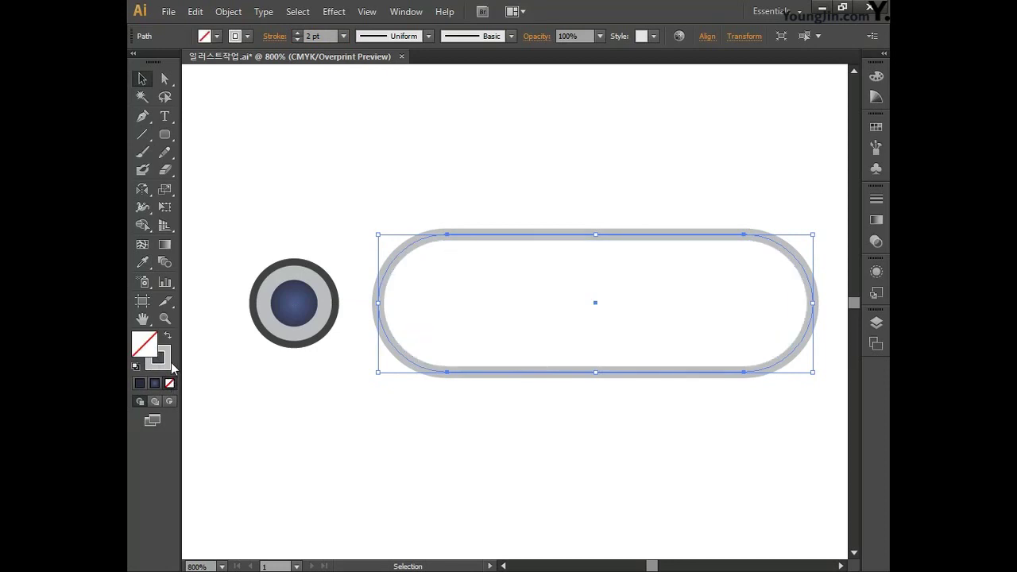
# Change the rounded rectangle's stroke colour to CMYK 0, 0, 0, 50
pyautogui.doubleClick(158, 358)
pyautogui.click(688, 332)
pyautogui.write('0')
pyautogui.press('Tab')
pyautogui.write('0')
pyautogui.press('Tab')
pyautogui.write('0')
pyautogui.press('Tab')
pyautogui.write('50')
pyautogui.press('Return')
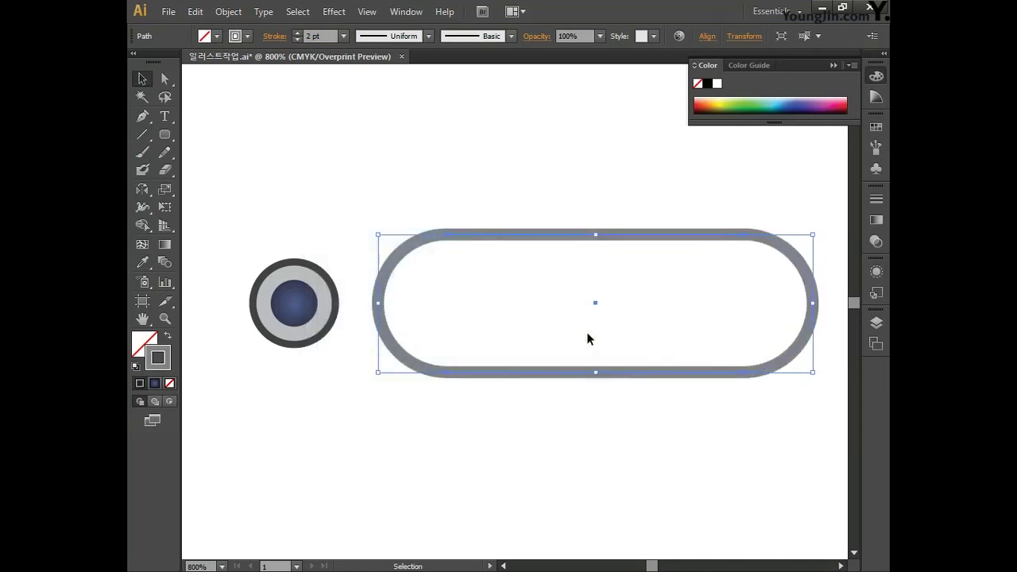
# Reduce the rounded rectangle's stroke weight to 1.6 pt and deselect it
pyautogui.click(309, 36)
pyautogui.write('1.6')
pyautogui.press('Return')
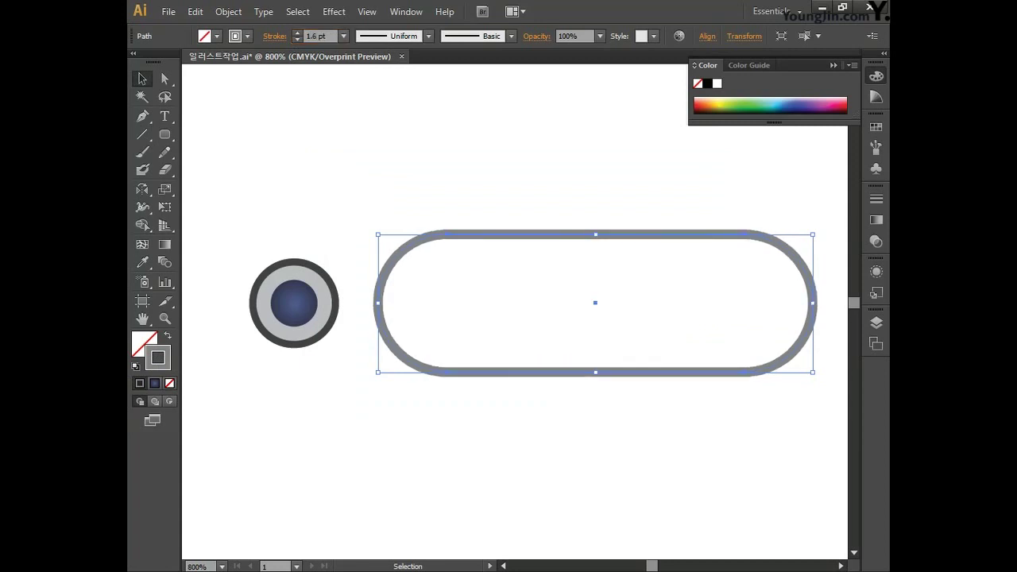
pyautogui.click(469, 176)
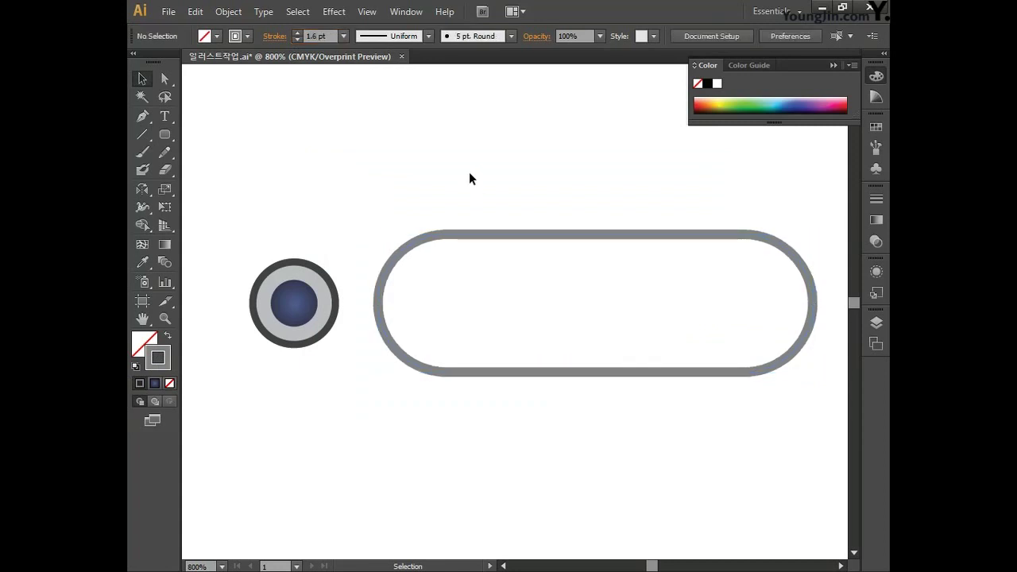
# Select the lens circles together with the rounded rectangle and align their vertical centres
pyautogui.moveTo(254, 192); pyautogui.dragTo(824, 412)
pyautogui.click(706, 36)
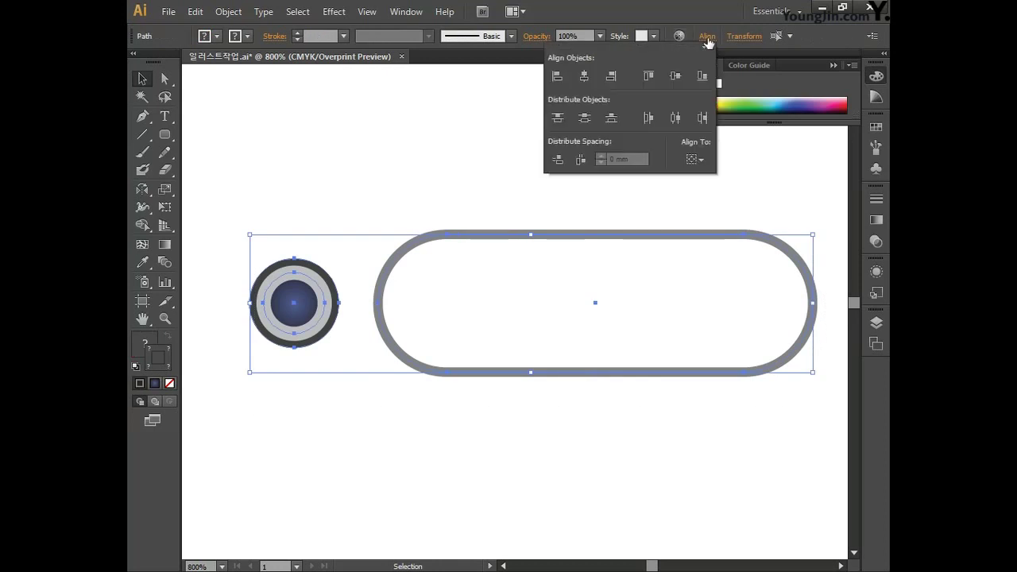
pyautogui.click(674, 79)
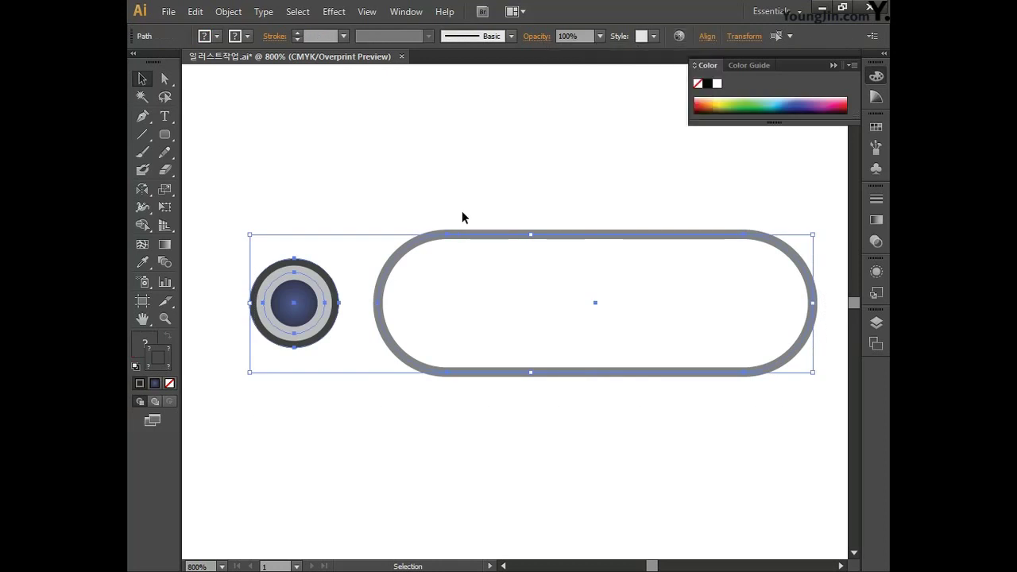
# Draw a tiny circle inside the rounded outline's left end, filled with CMYK 0, 0, 0, 60 and without a stroke
pyautogui.moveTo(164, 134); pyautogui.dragTo(225, 170)
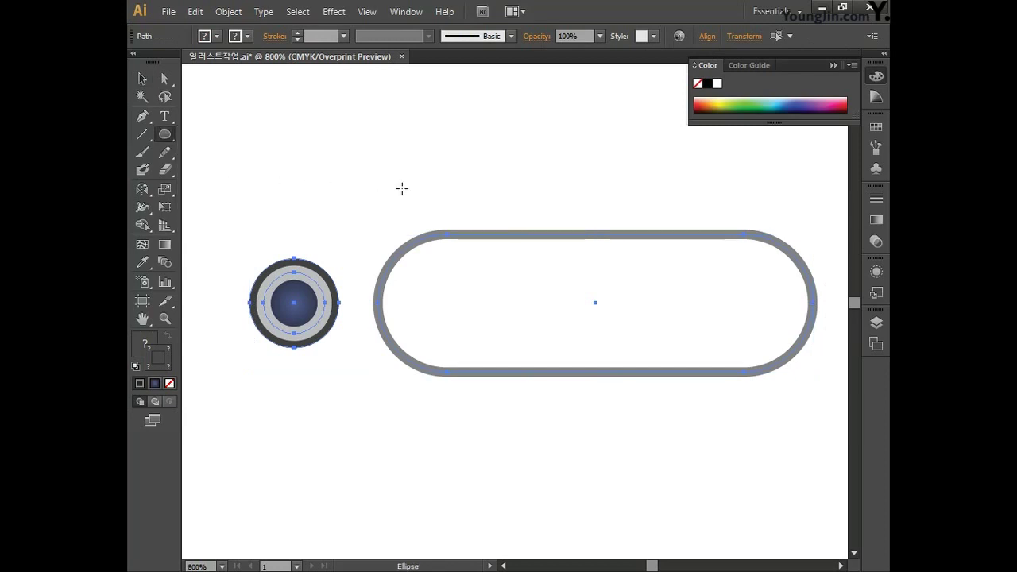
pyautogui.moveTo(402, 304); pyautogui.dragTo(413, 317)
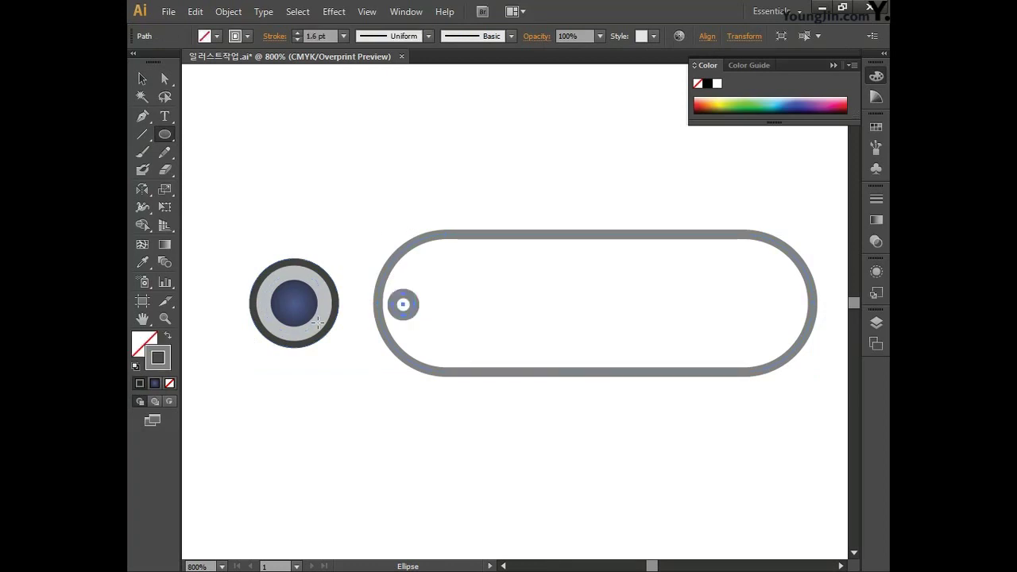
pyautogui.doubleClick(145, 343)
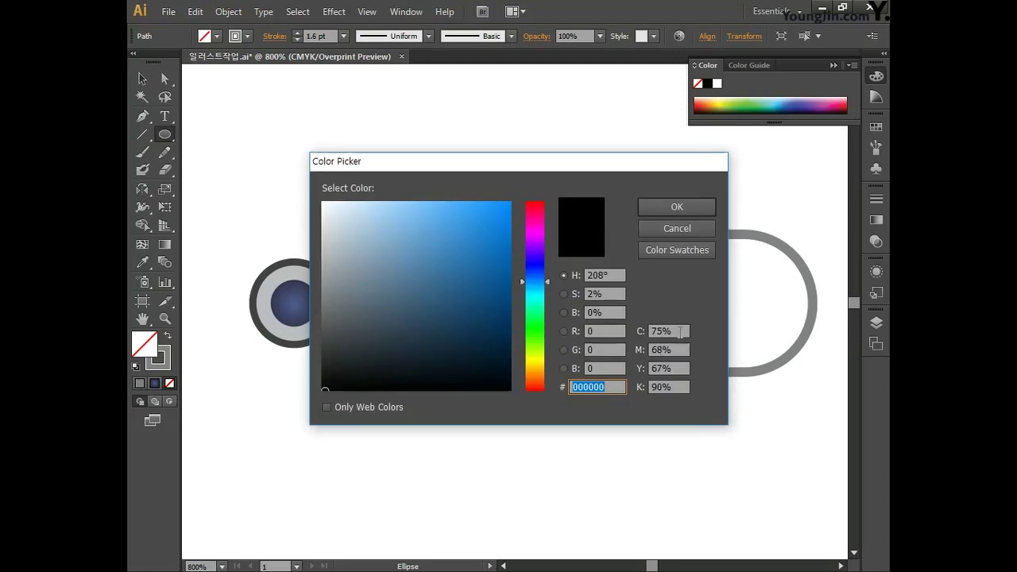
pyautogui.click(677, 331)
pyautogui.write('0')
pyautogui.press('Tab')
pyautogui.write('0')
pyautogui.press('Tab')
pyautogui.write('0')
pyautogui.press('Tab')
pyautogui.write('50')
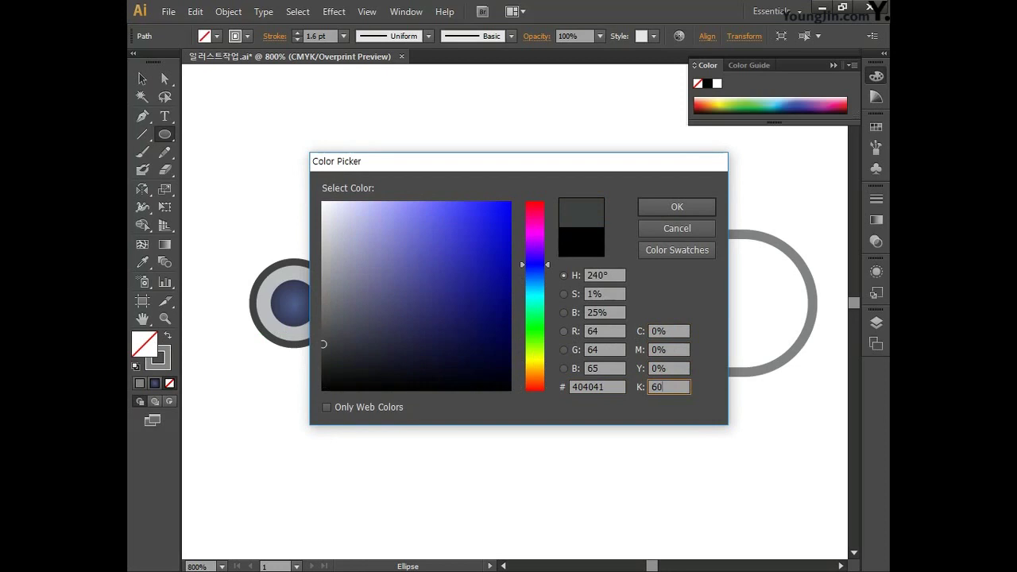
pyautogui.press('Return')
pyautogui.click(166, 365)
pyautogui.click(169, 383)
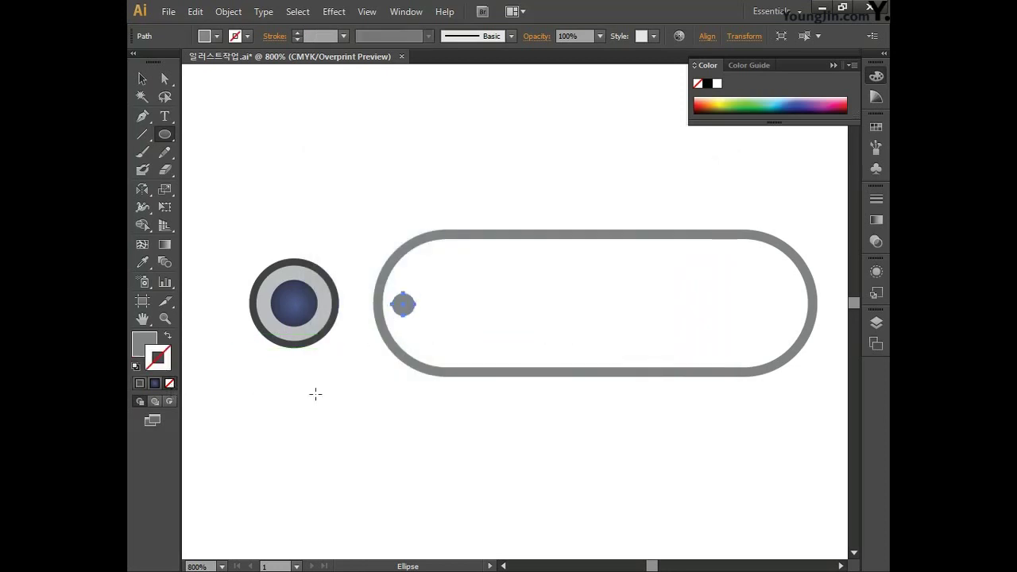
# Move the tiny grey circle against the outline's left end and place a copy level with it at the right end
pyautogui.click(143, 79)
pyautogui.click(405, 309)
pyautogui.moveTo(406, 309); pyautogui.dragTo(800, 314)
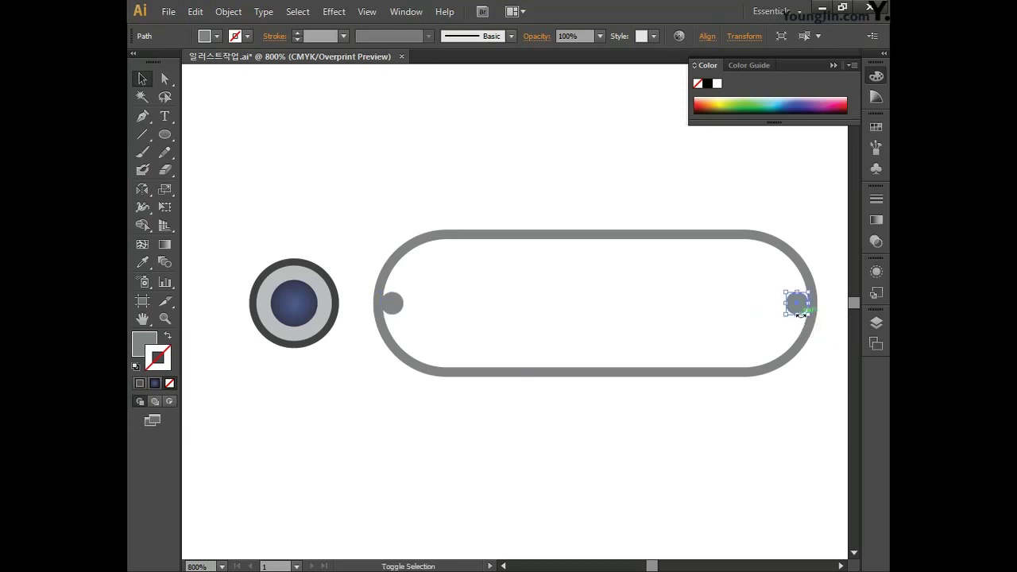
pyautogui.click(715, 420)
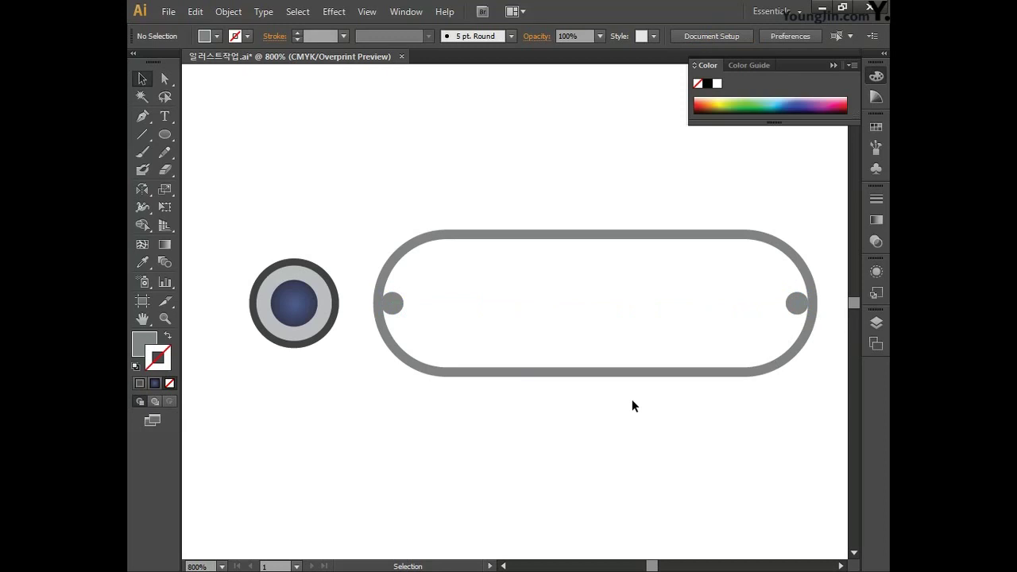
# Set the blend spacing to Specified Steps with 9 steps while nothing is selected
pyautogui.click(228, 11)
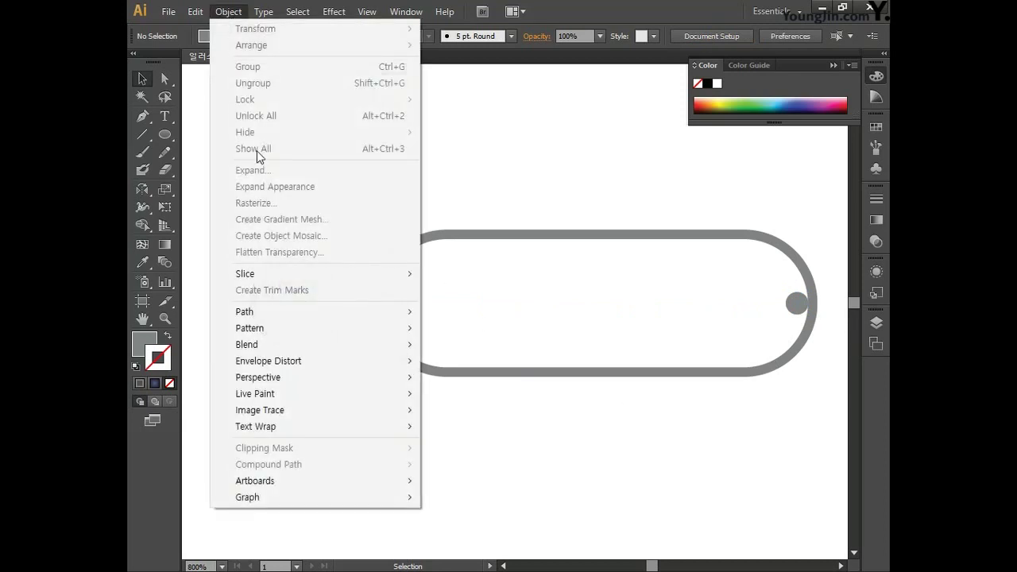
pyautogui.moveTo(324, 345)
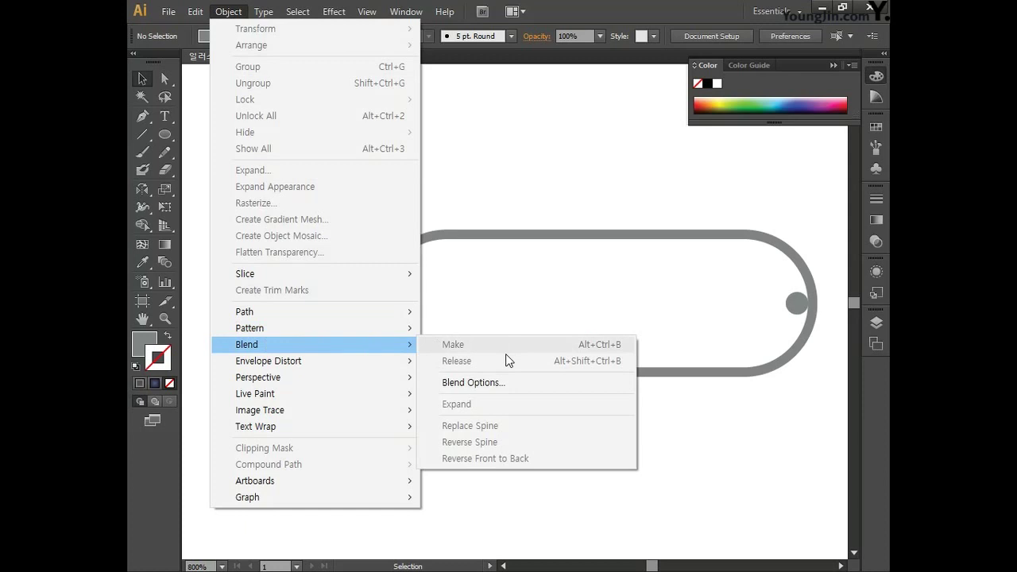
pyautogui.click(502, 382)
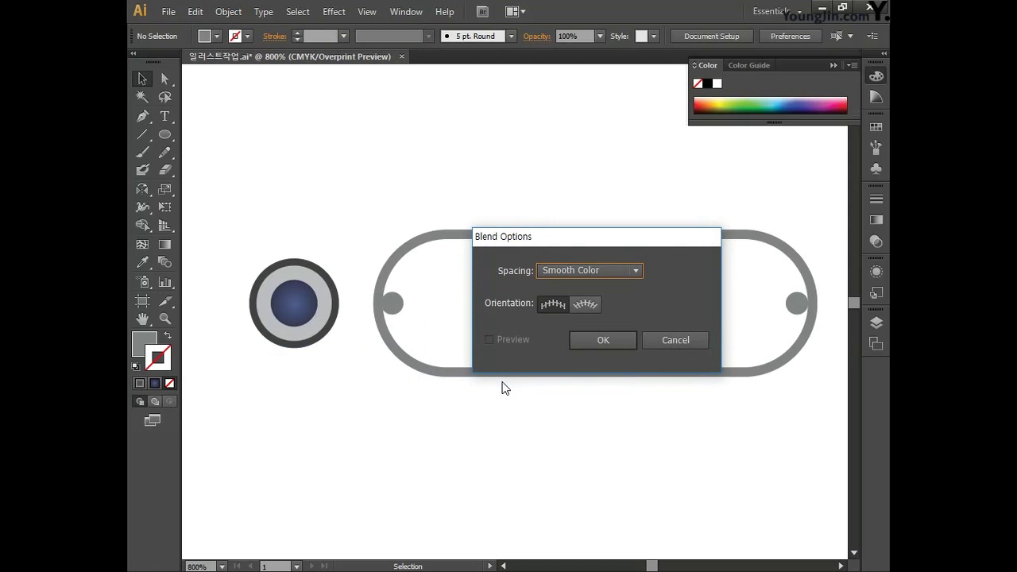
pyautogui.click(607, 270)
pyautogui.click(602, 299)
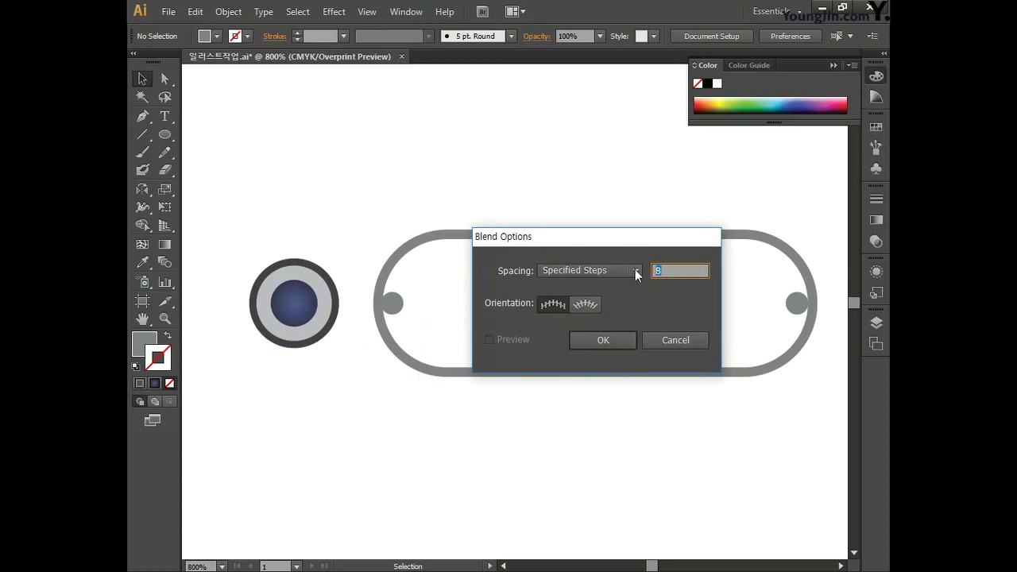
pyautogui.write('9')
pyautogui.click(623, 339)
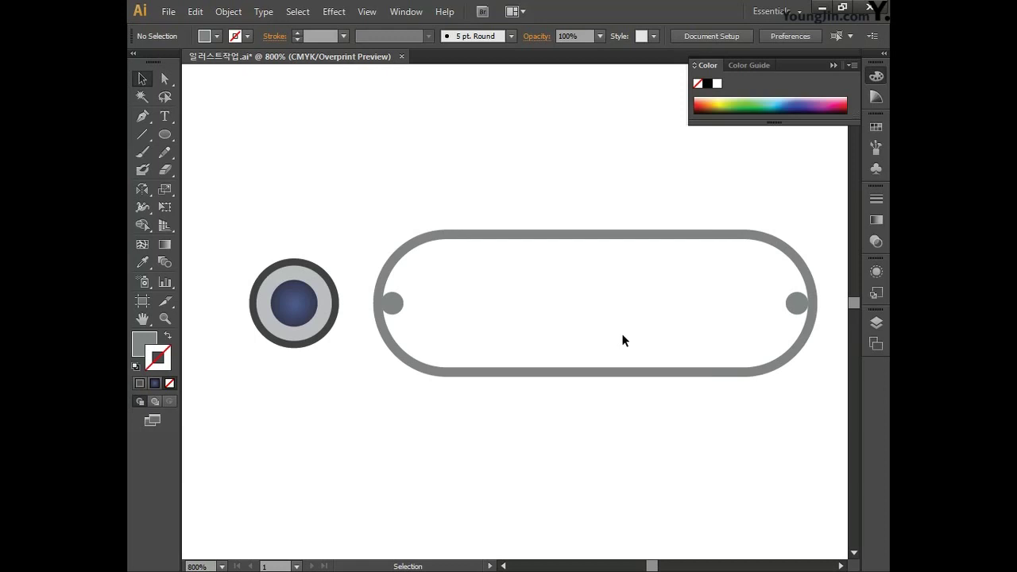
# Blend the two tiny grey circles at the ends of the rounded outline into a horizontal row of dots
pyautogui.click(389, 301)
pyautogui.keyDown('shift'); pyautogui.click(799, 306); pyautogui.keyUp('shift')
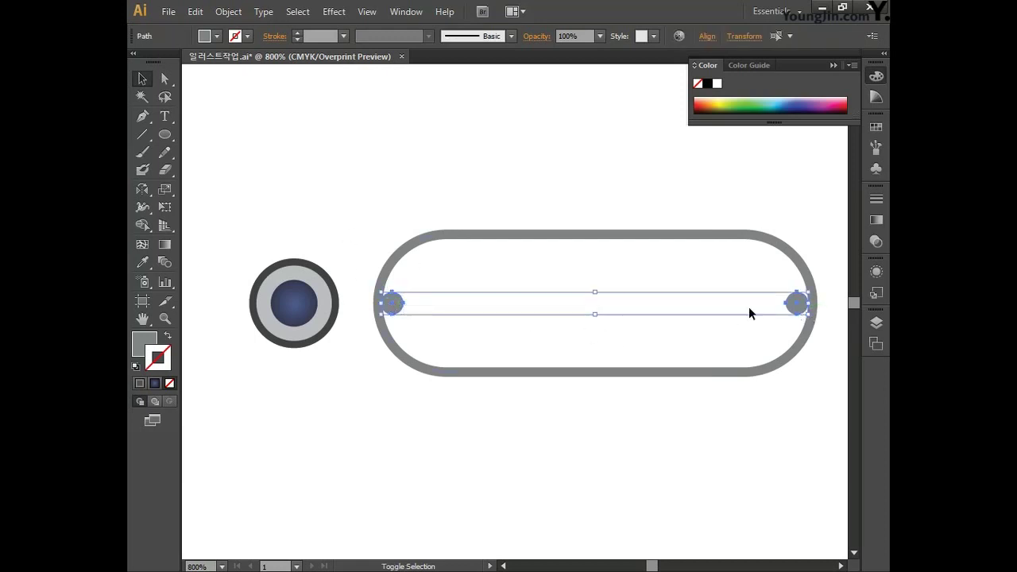
pyautogui.click(232, 14)
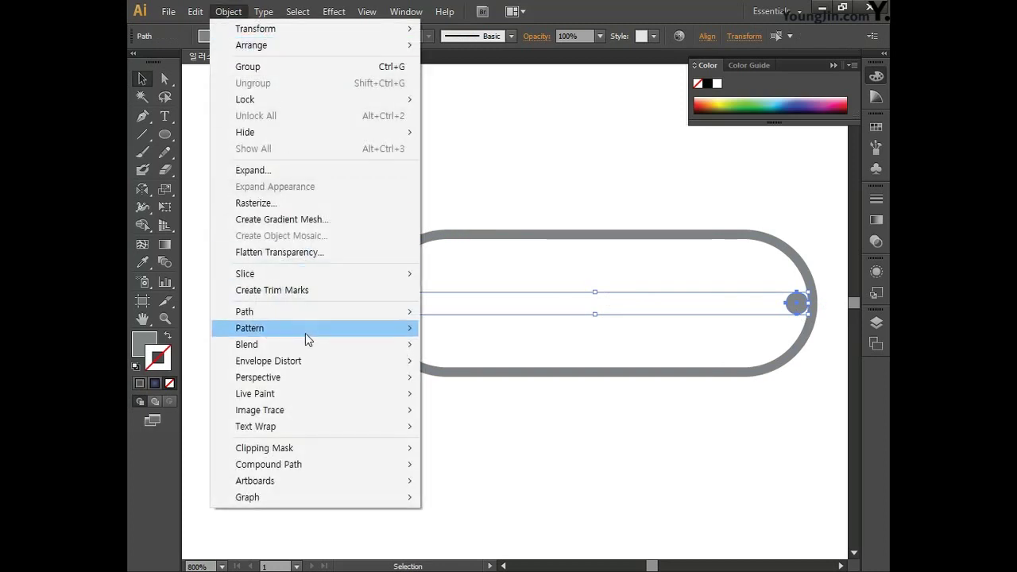
pyautogui.moveTo(306, 345)
pyautogui.click(456, 345)
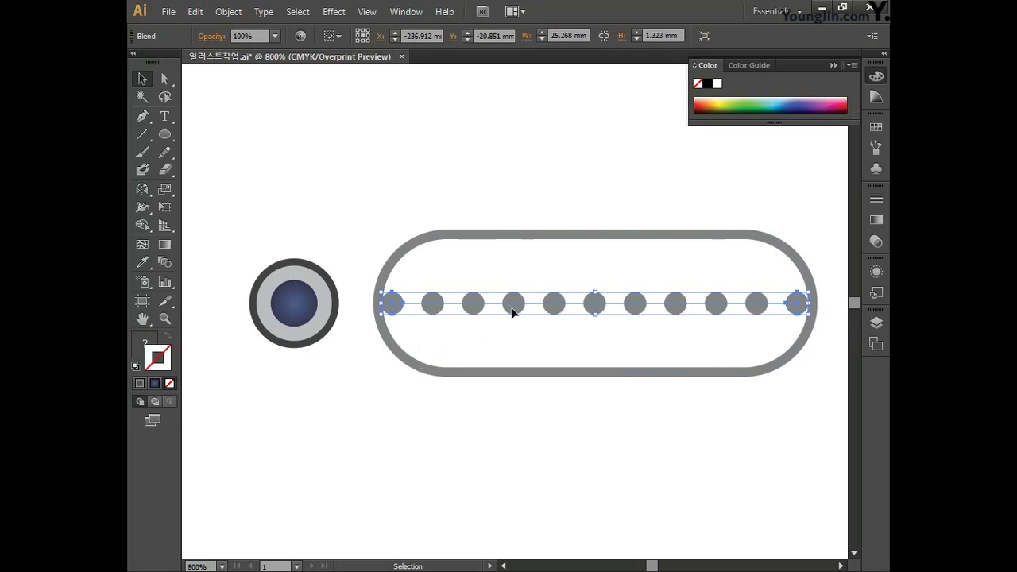
# Copy the blended row of dots straight down and straight up to make three rows inside the rounded outline
pyautogui.moveTo(512, 311); pyautogui.dragTo(514, 365)
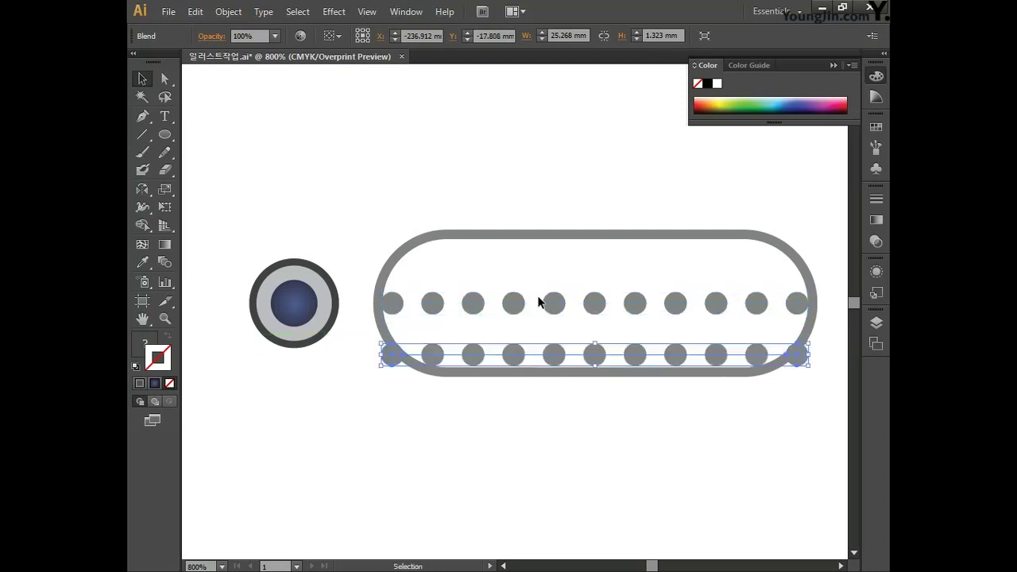
pyautogui.click(559, 311)
pyautogui.moveTo(560, 312); pyautogui.dragTo(561, 261)
pyautogui.click(557, 324)
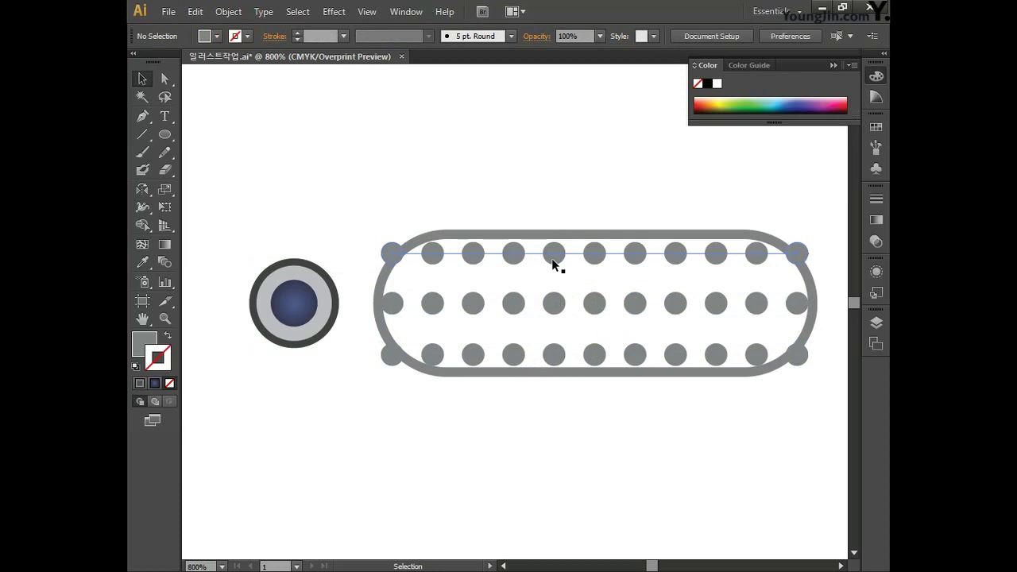
# Shift the upper dot row half a gap to the right and the lower row half a gap to the left, staggering the dots
pyautogui.moveTo(552, 260); pyautogui.dragTo(573, 260)
pyautogui.moveTo(550, 356); pyautogui.dragTo(529, 350)
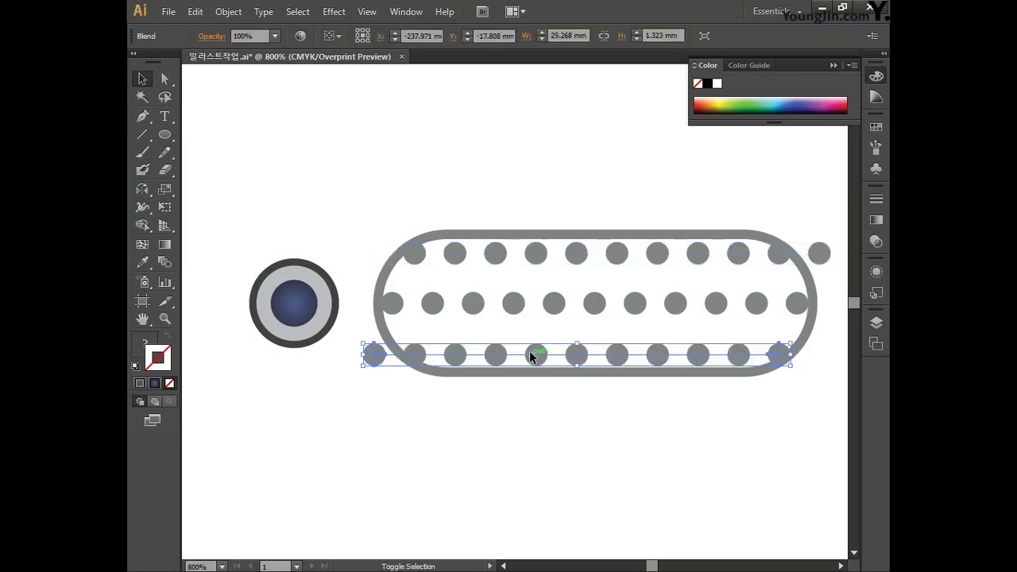
pyautogui.click(515, 410)
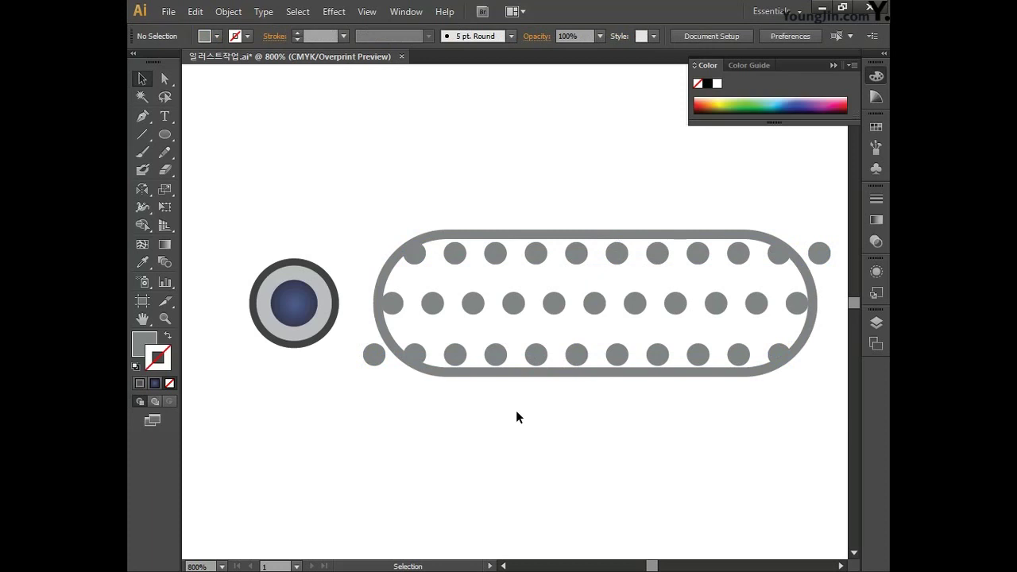
# Select all three blended dot rows and expand their object and fill into separate shapes
pyautogui.click(533, 355)
pyautogui.keyDown('shift'); pyautogui.click(533, 303); pyautogui.keyUp('shift')
pyautogui.keyDown('shift'); pyautogui.click(536, 258); pyautogui.keyUp('shift')
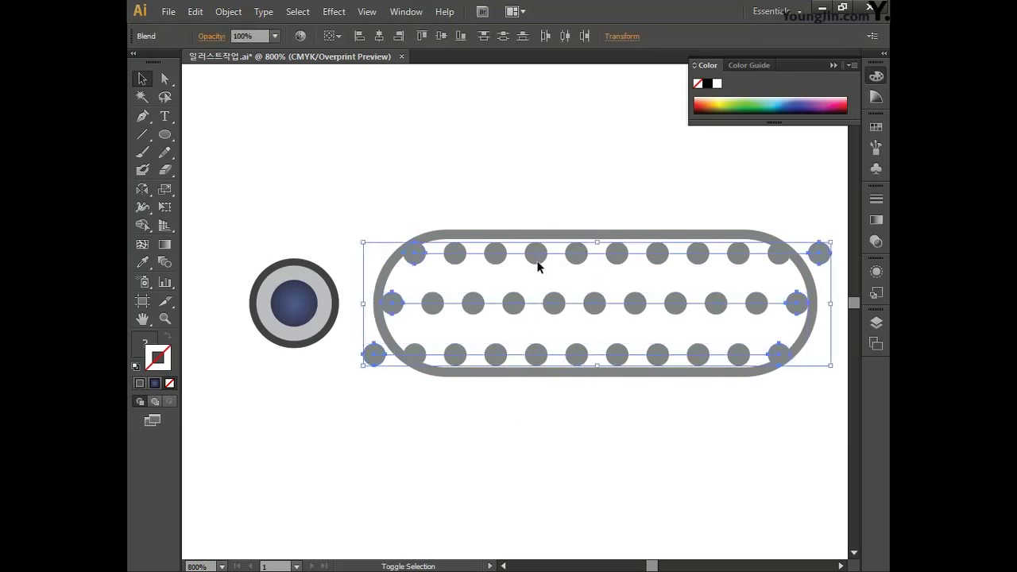
pyautogui.click(228, 11)
pyautogui.click(253, 170)
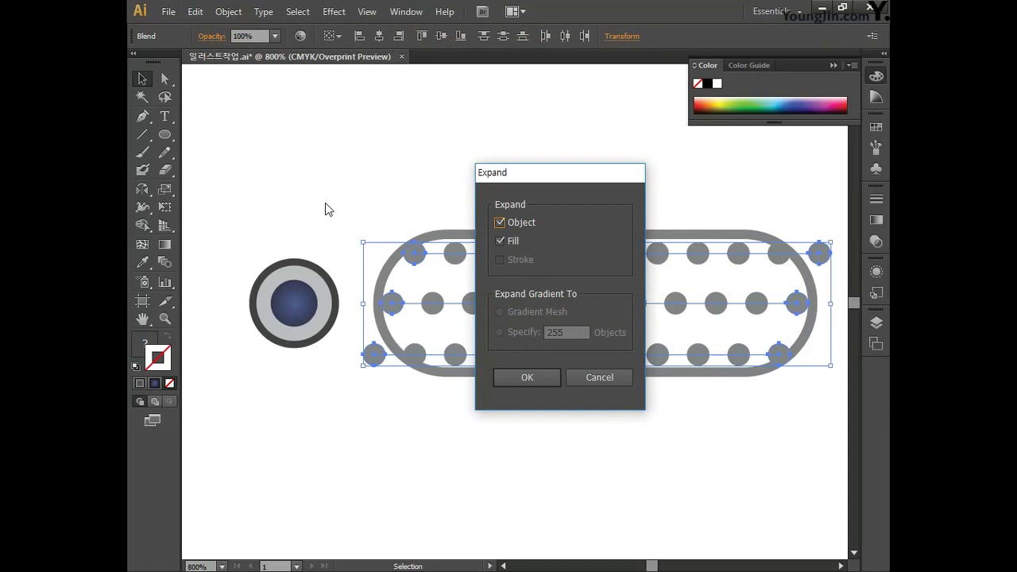
pyautogui.click(525, 378)
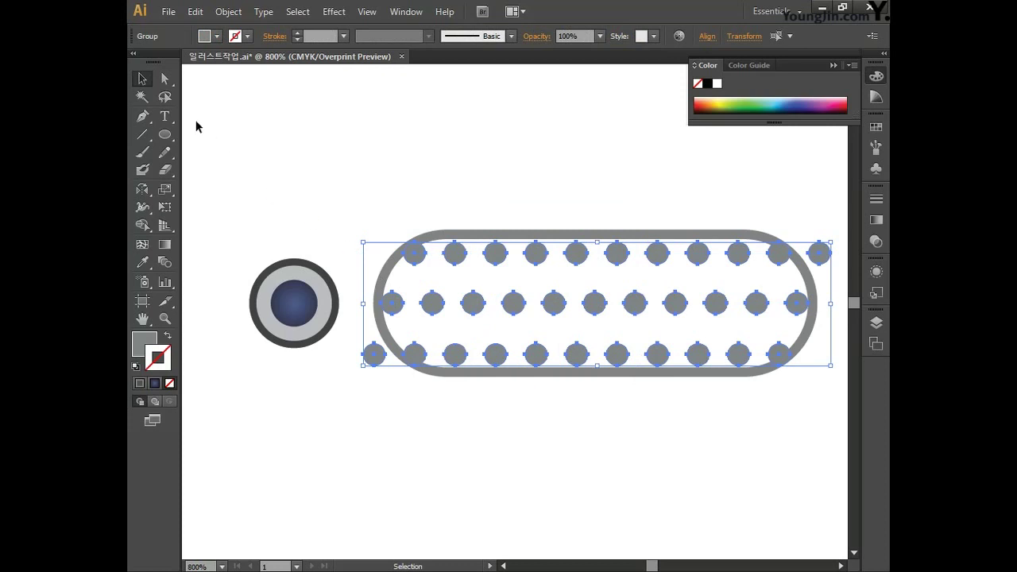
# Delete the two dots outside the rounded outline, at the lower row's left end and the upper row's right end
pyautogui.click(170, 79)
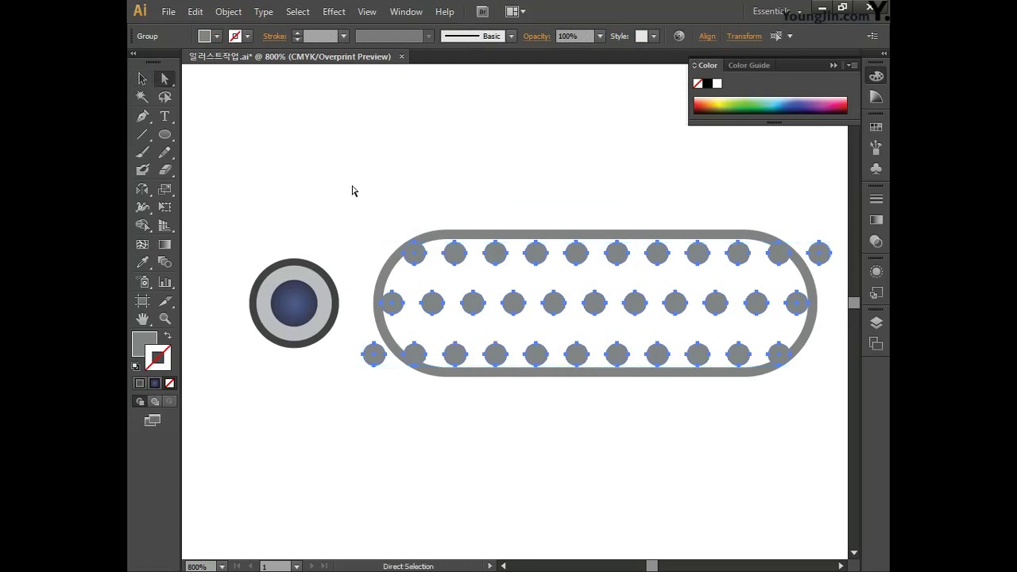
pyautogui.click(366, 385)
pyautogui.click(374, 355)
pyautogui.press('Delete')
pyautogui.click(823, 257)
pyautogui.press('Delete')
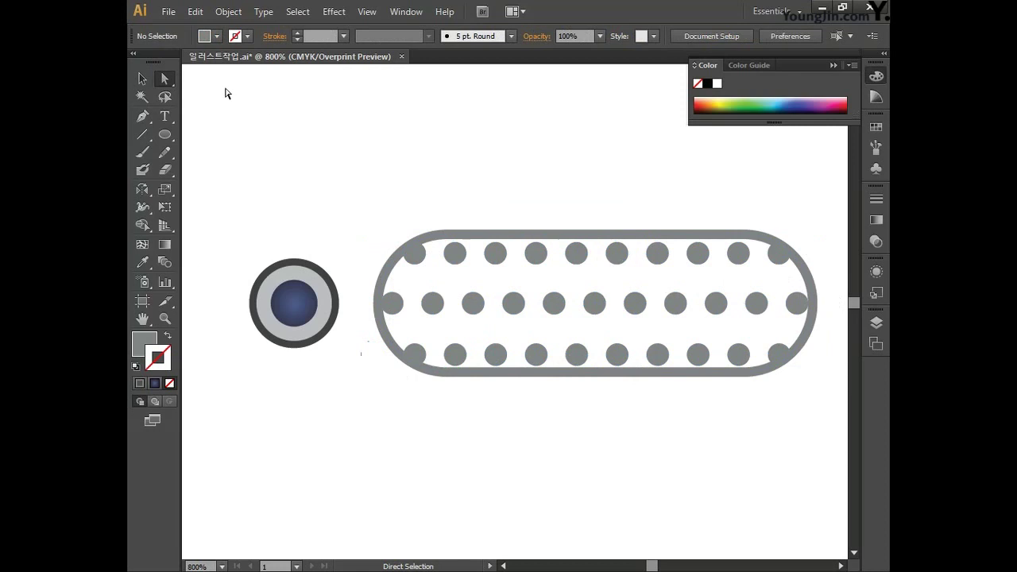
# Select the camera lens and the speaker together, convert their strokes to outlines, and group them
pyautogui.click(145, 80)
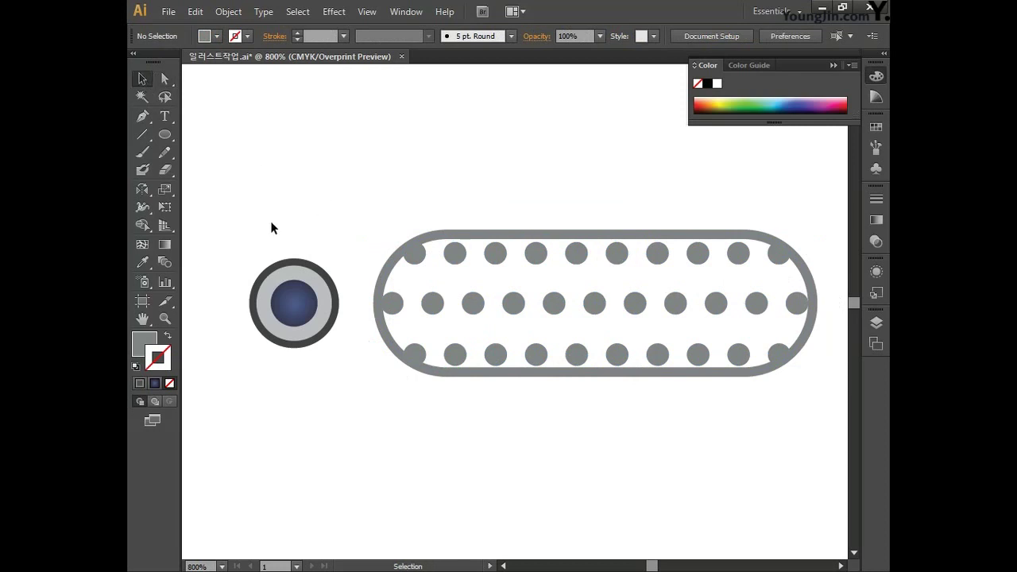
pyautogui.moveTo(247, 208); pyautogui.dragTo(824, 406)
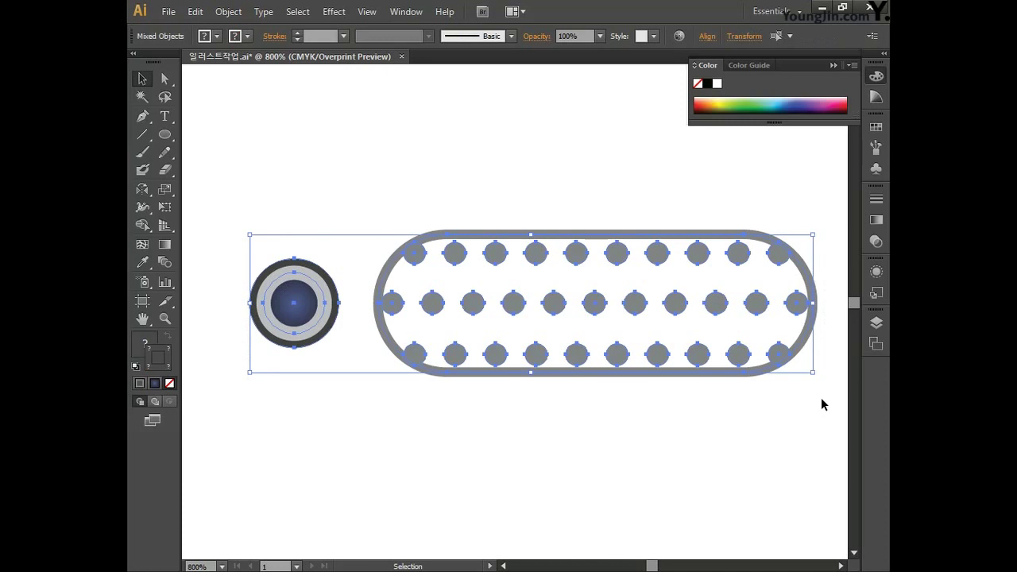
pyautogui.click(228, 12)
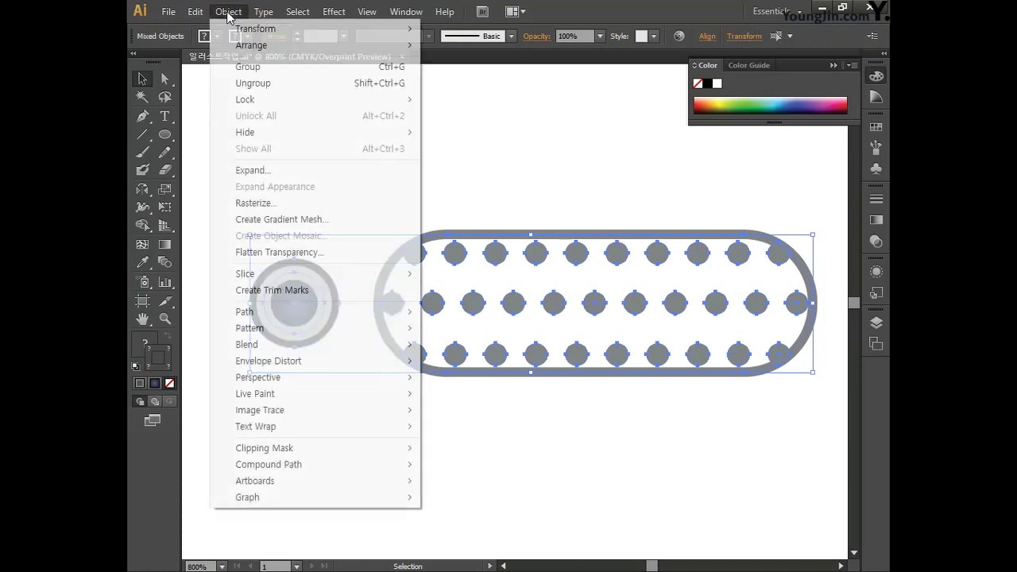
pyautogui.moveTo(297, 311)
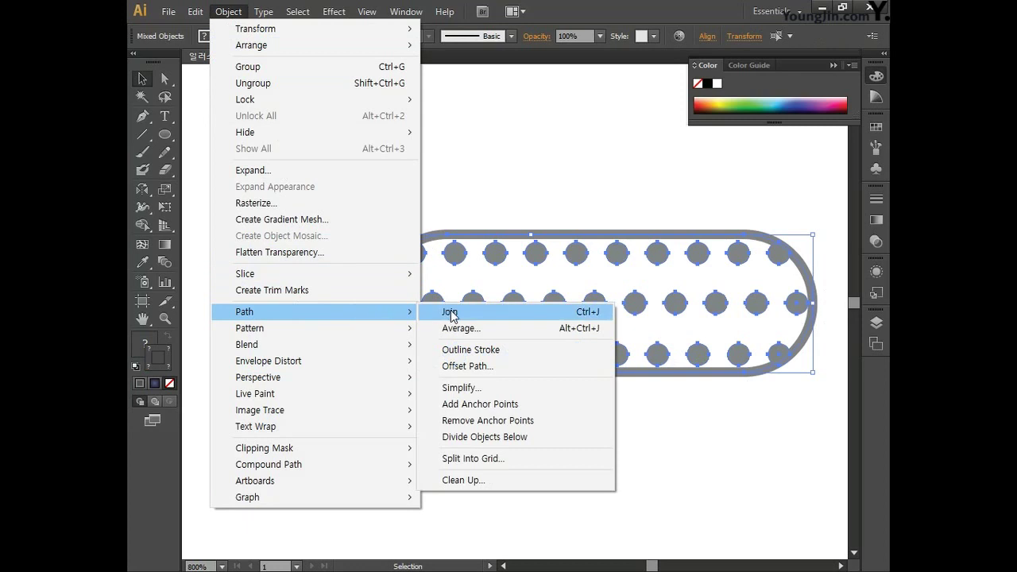
pyautogui.click(465, 352)
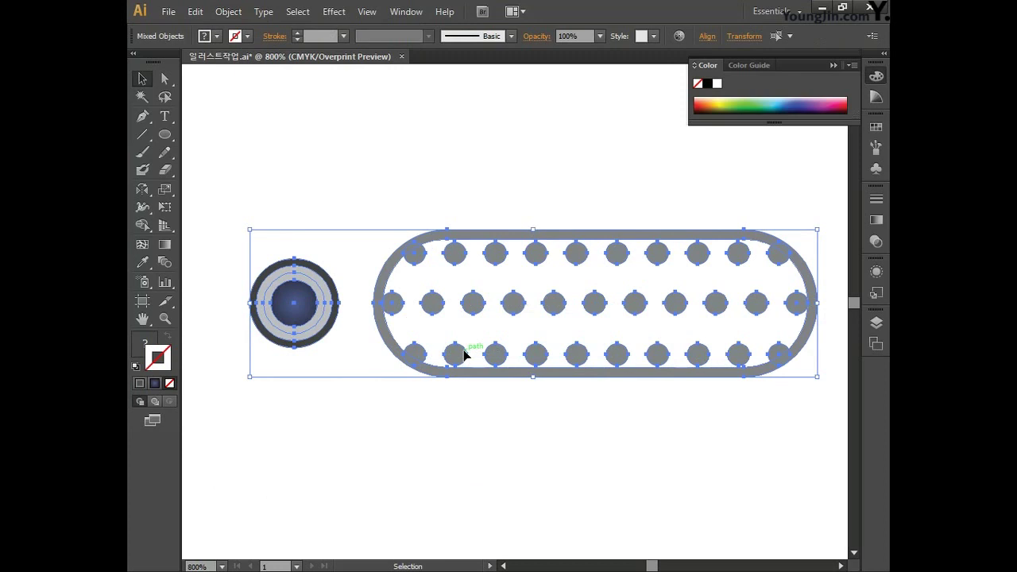
pyautogui.hotkey('ctrl', 'g')
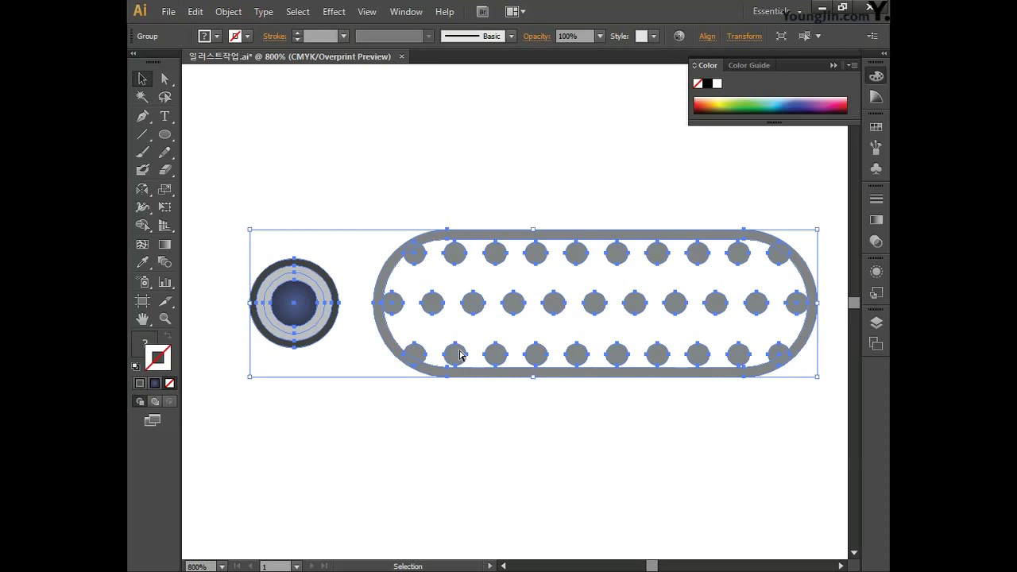
# Scale the lens and speaker group down proportionally and centre it in the black area above the phone's screen
pyautogui.hotkey('ctrl', '-')
pyautogui.hotkey('ctrl', '-')
pyautogui.hotkey('ctrl', '-')
pyautogui.moveTo(516, 386); pyautogui.dragTo(586, 235)
pyautogui.moveTo(604, 146); pyautogui.dragTo(572, 374)
pyautogui.hotkey('ctrl', '-')
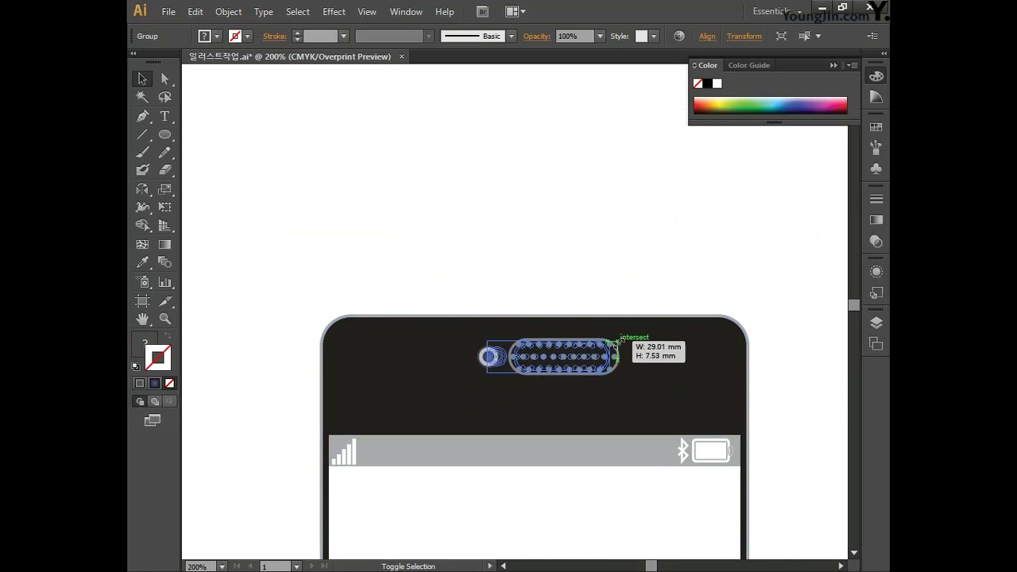
pyautogui.moveTo(621, 339); pyautogui.dragTo(569, 368)
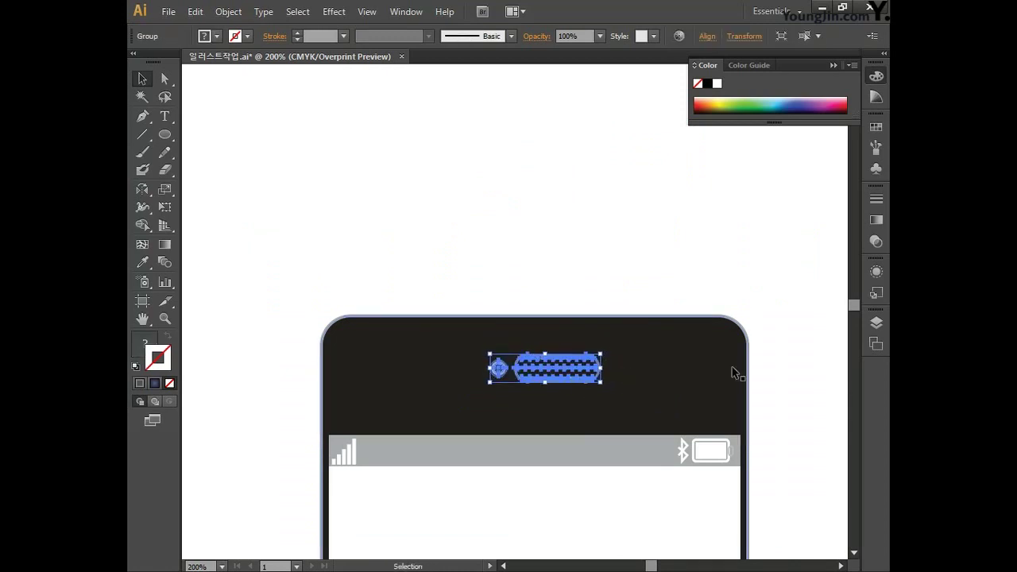
pyautogui.click(522, 261)
# Draw a low closed four-point button shape with the Pen tool on the phone's top edge, near the right corner
pyautogui.moveTo(576, 293); pyautogui.dragTo(510, 137)
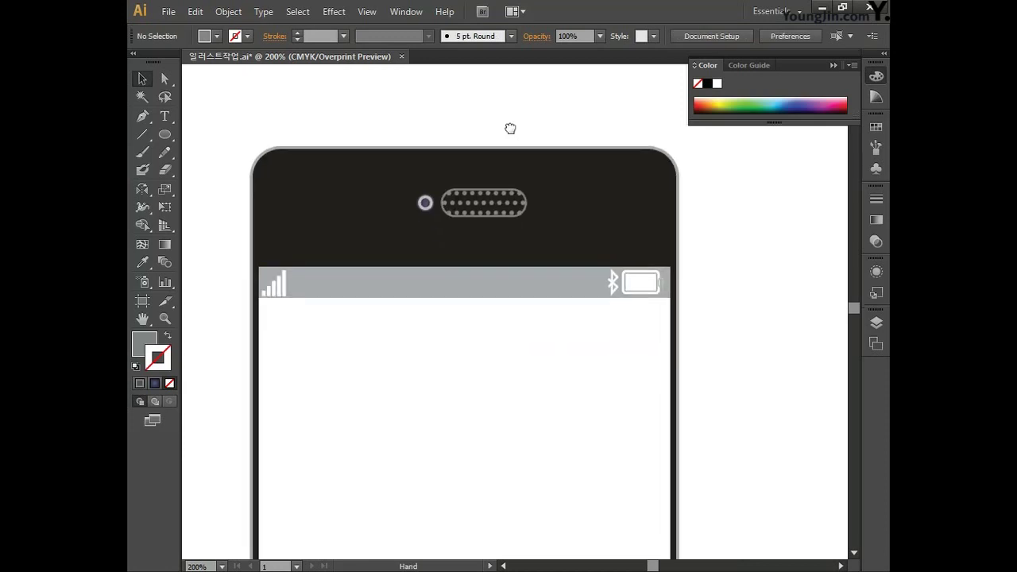
pyautogui.hotkey('ctrl', '-')
pyautogui.moveTo(674, 411); pyautogui.dragTo(705, 330)
pyautogui.hotkey('ctrl', '-')
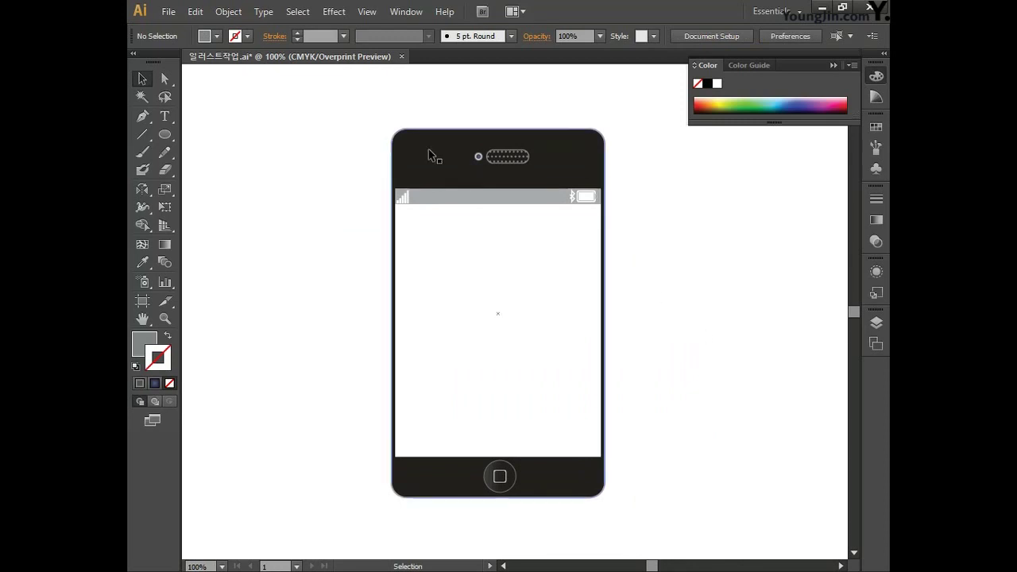
pyautogui.click(142, 116)
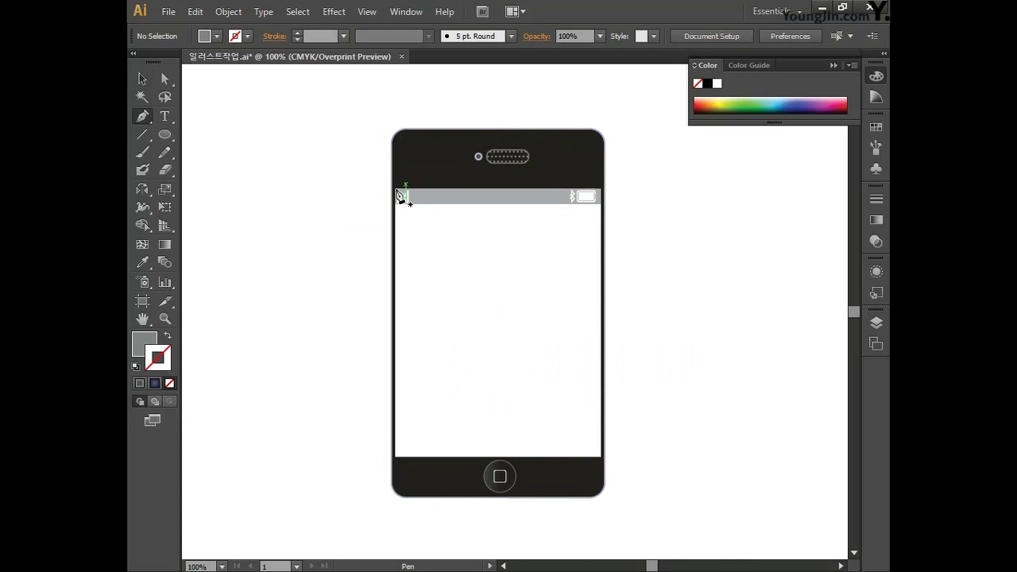
pyautogui.click(164, 318)
pyautogui.moveTo(474, 102); pyautogui.dragTo(627, 179)
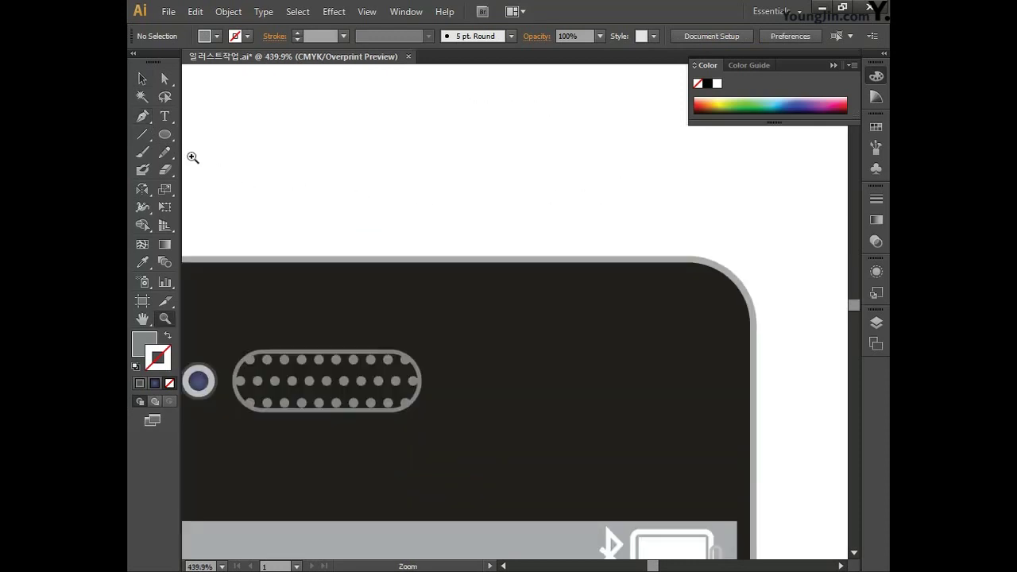
pyautogui.click(142, 116)
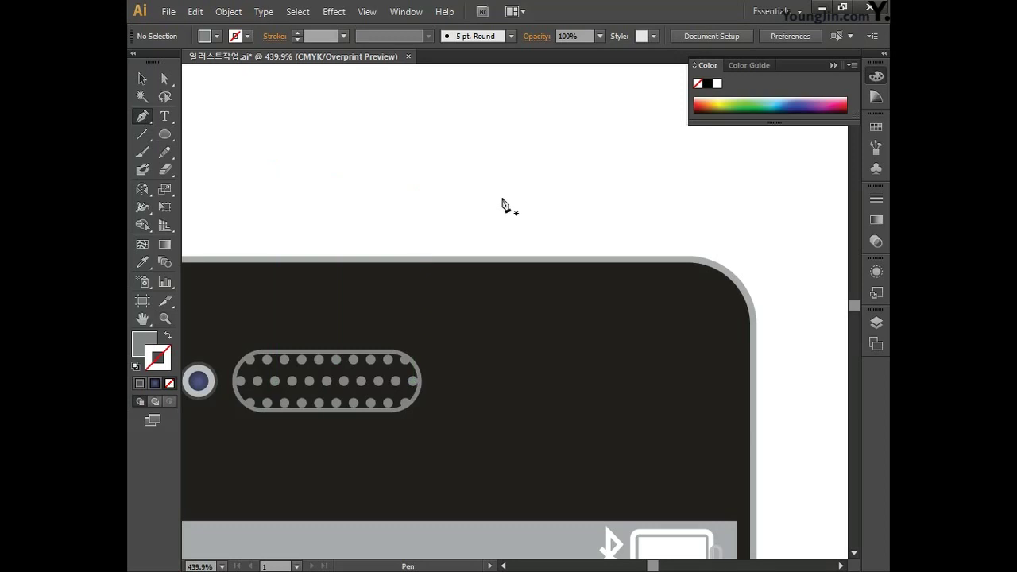
pyautogui.click(543, 260)
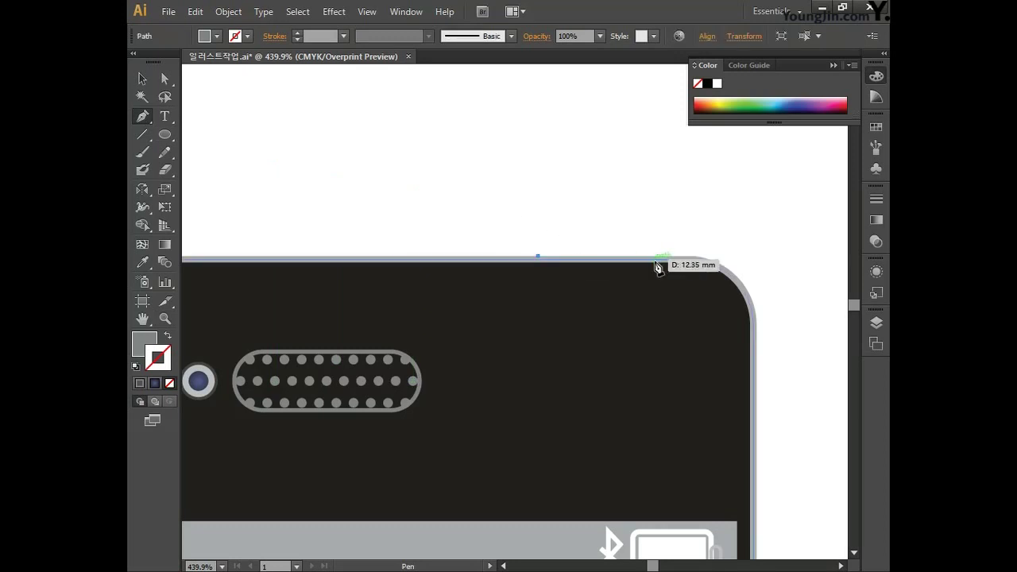
pyautogui.click(678, 258)
pyautogui.click(677, 231)
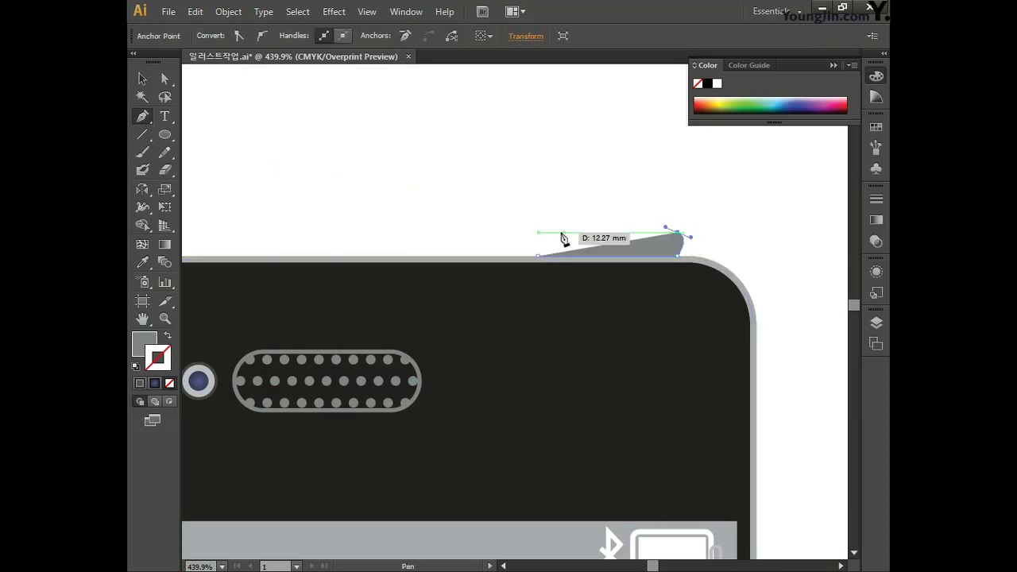
pyautogui.click(540, 232)
pyautogui.click(539, 256)
pyautogui.moveTo(539, 259)
pyautogui.mouseDown()
pyautogui.moveTo(545, 230)
pyautogui.moveTo(545, 262)
pyautogui.mouseUp()
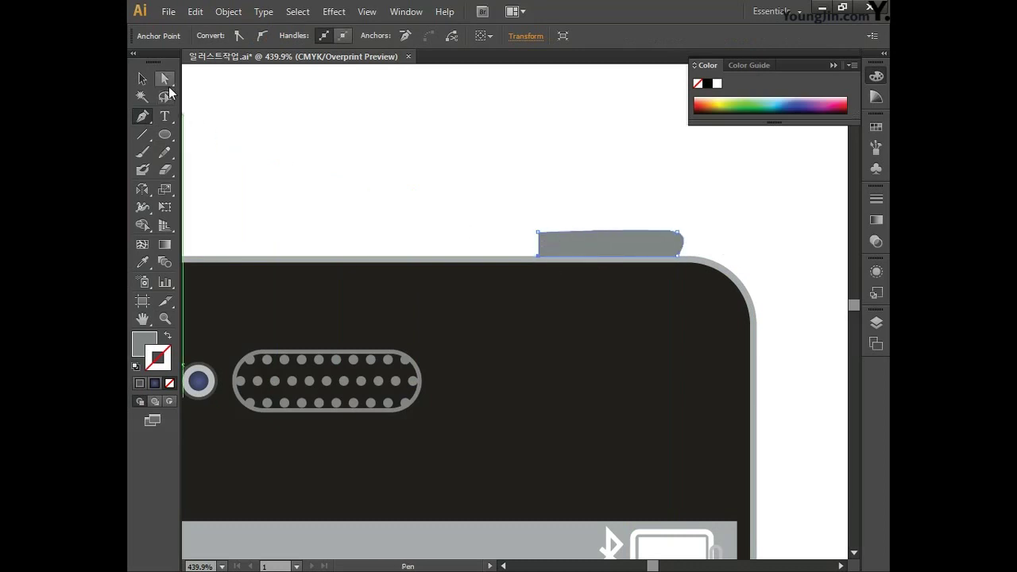
# Reshape the button on the phone's top edge into a lower form with inset upper points and rounded shoulders
pyautogui.moveTo(540, 242); pyautogui.dragTo(658, 238)
pyautogui.click(553, 236)
pyautogui.press('a')
pyautogui.press('v')
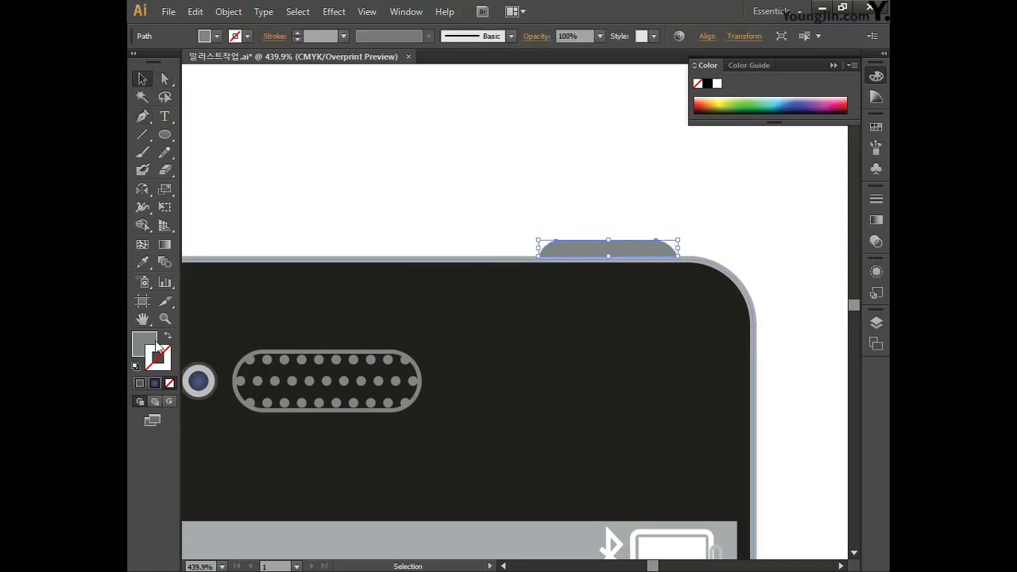
# Fill the button on the phone's top edge with a linear gradient
pyautogui.doubleClick(165, 250)
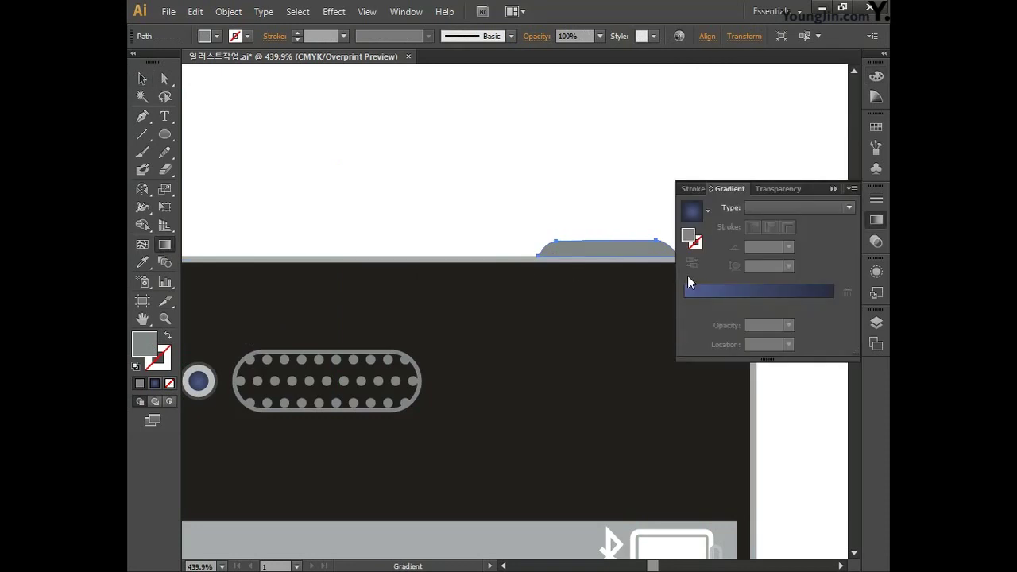
pyautogui.click(786, 208)
pyautogui.click(776, 225)
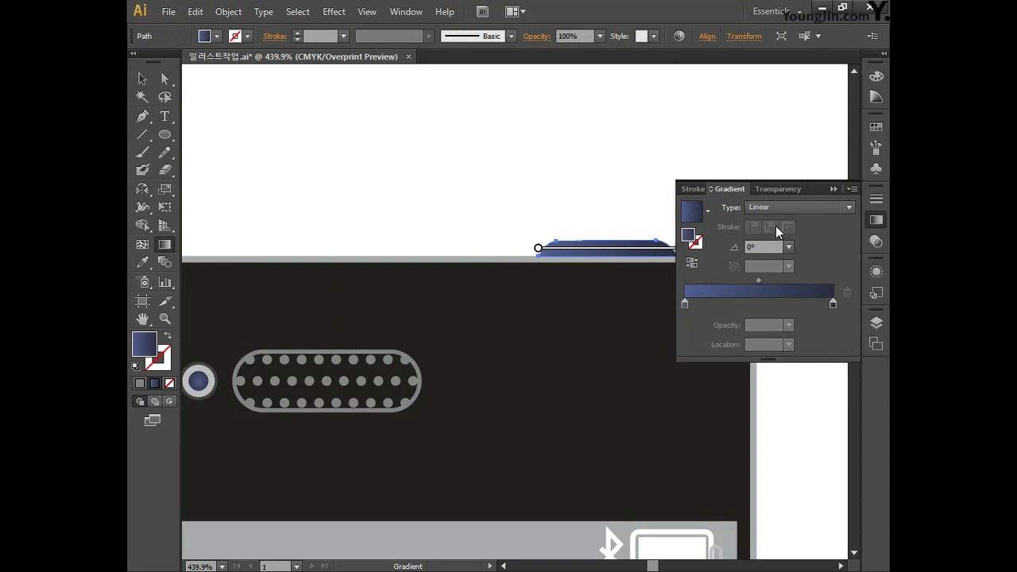
# Set the first colour stop of the button's gradient to C 0, M 0, Y 0, K 30
pyautogui.doubleClick(684, 305)
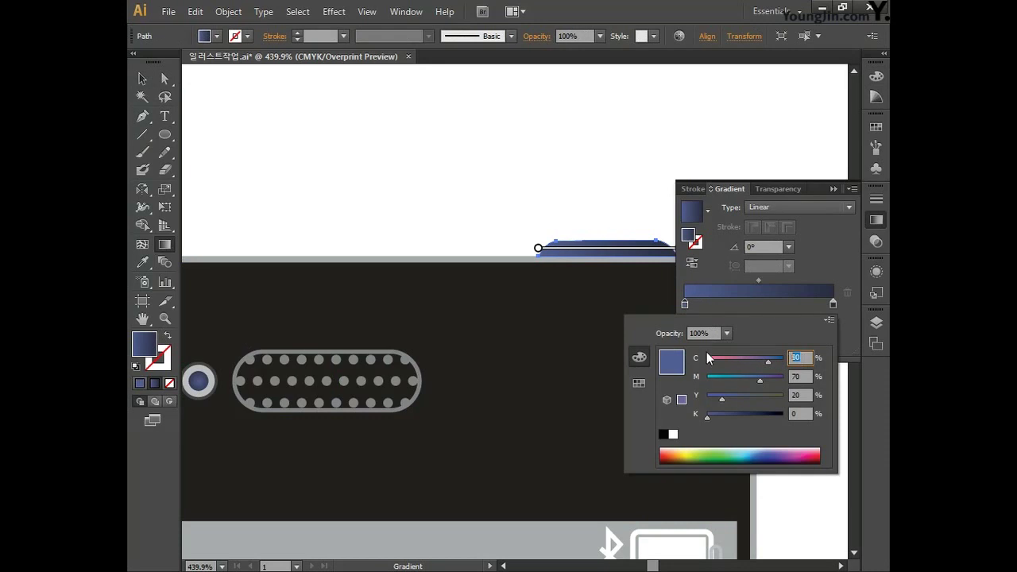
pyautogui.write('0')
pyautogui.press('Tab')
pyautogui.write('0')
pyautogui.press('Tab')
pyautogui.write('0')
pyautogui.press('Tab')
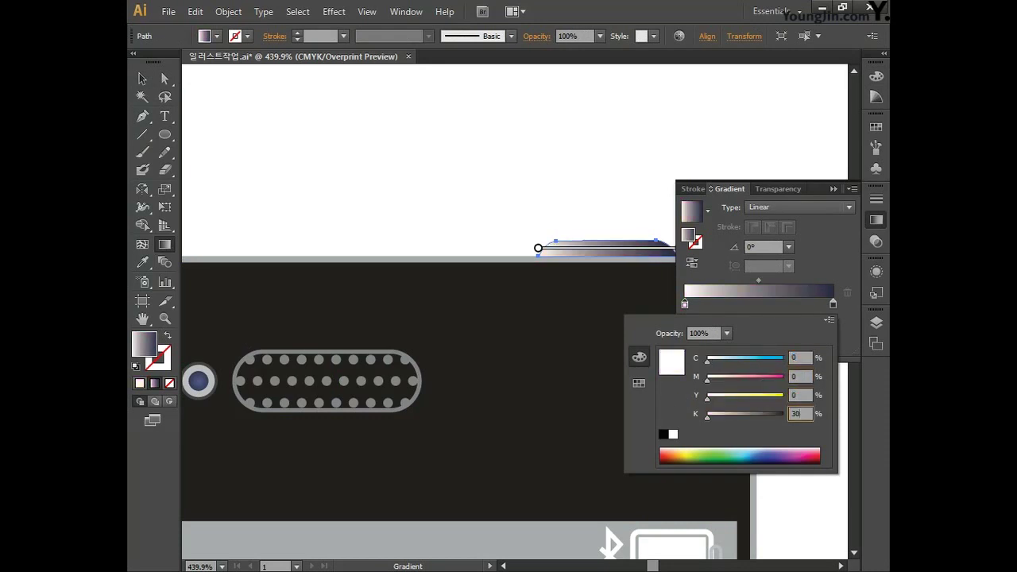
pyautogui.press('Return')
# Add a gradient stop at about 18% and make it a very light neutral grey with C, M and Y at 0
pyautogui.click(711, 306)
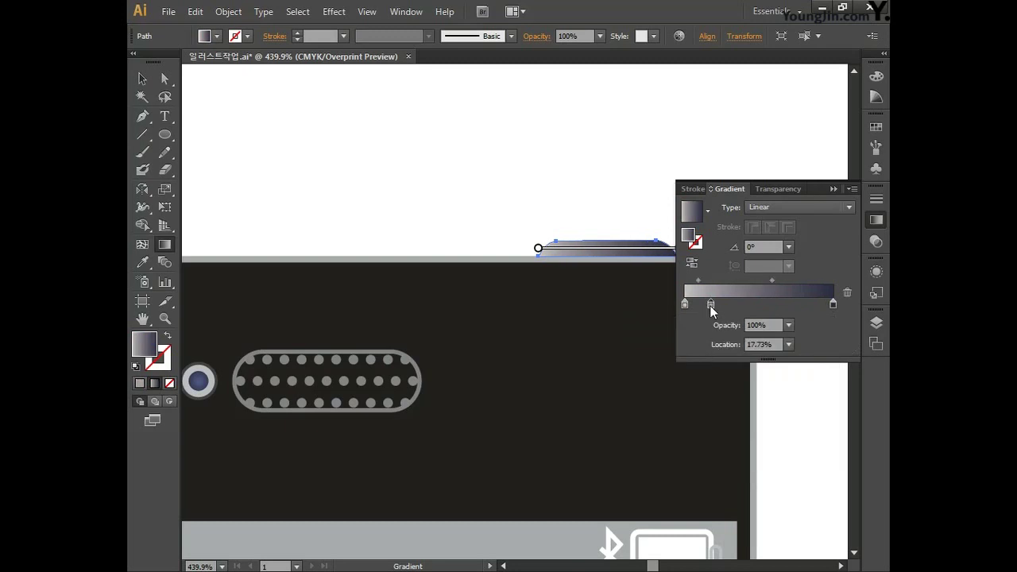
pyautogui.doubleClick(711, 305)
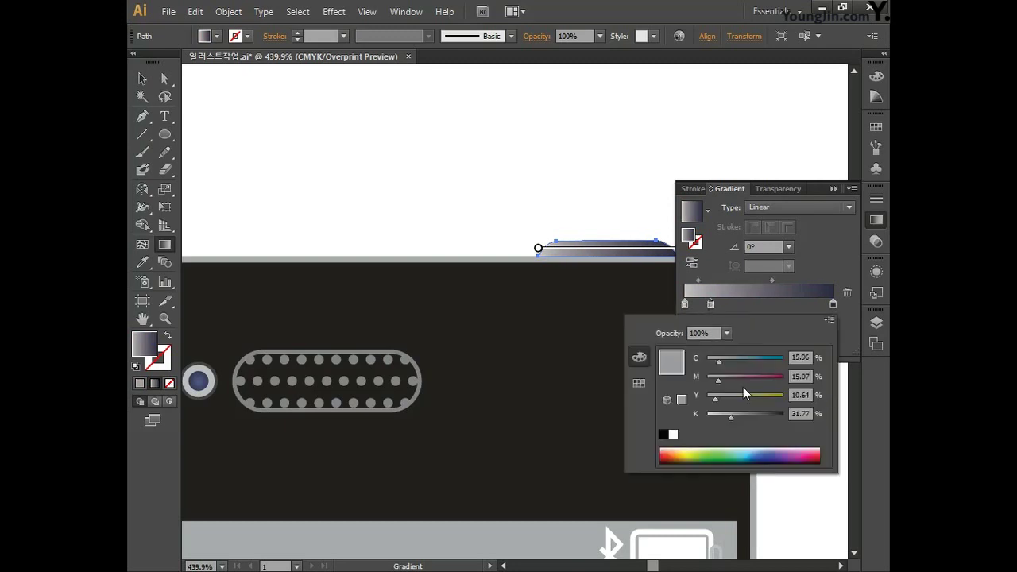
pyautogui.click(795, 357)
pyautogui.write('0')
pyautogui.press('Tab')
pyautogui.write('0')
pyautogui.press('Tab')
pyautogui.write('0')
pyautogui.press('Tab')
pyautogui.press('Return')
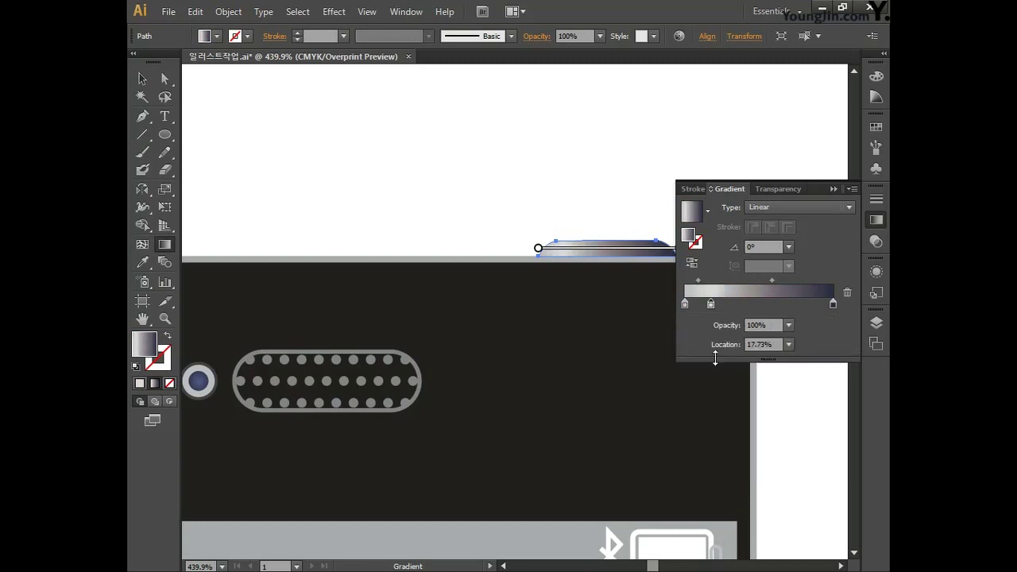
# Add another gradient stop at about 38% and make it a neutral grey with C, M and Y at 0
pyautogui.click(742, 305)
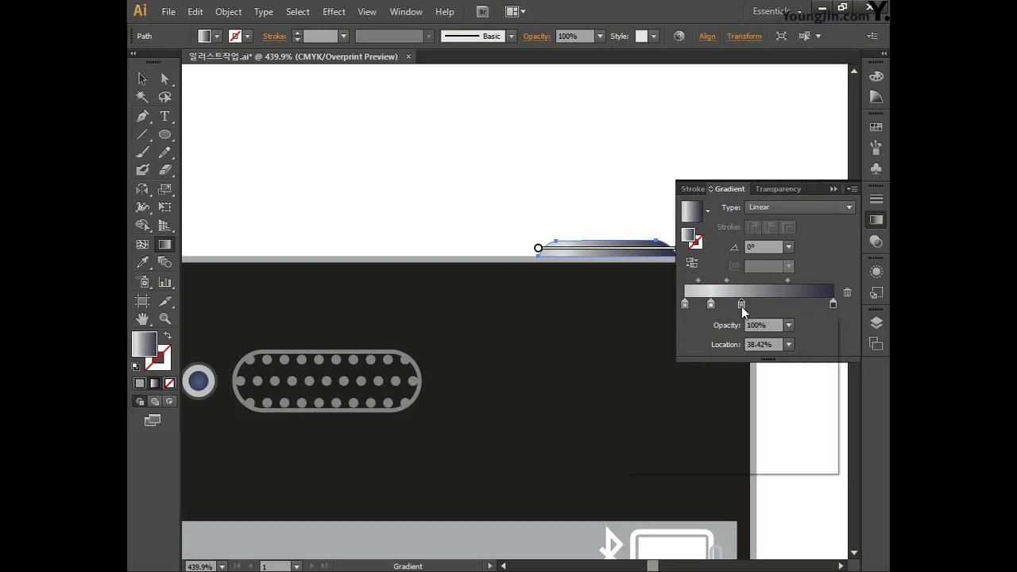
pyautogui.doubleClick(741, 305)
pyautogui.click(800, 358)
pyautogui.write('0')
pyautogui.press('Tab')
pyautogui.write('0')
pyautogui.press('Tab')
pyautogui.write('0')
pyautogui.press('Tab')
pyautogui.press('Return')
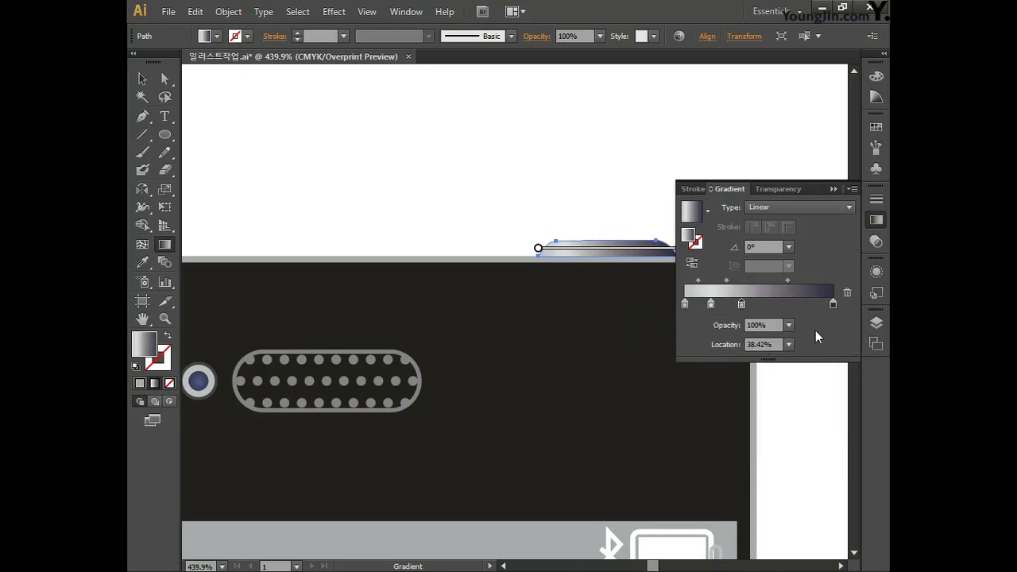
# Change the gradient's end stop from dark blue to a light neutral grey with C, M and Y at 0
pyautogui.doubleClick(834, 304)
pyautogui.moveTo(808, 357); pyautogui.dragTo(742, 359)
pyautogui.write('0')
pyautogui.press('Tab')
pyautogui.write('0')
pyautogui.press('Tab')
pyautogui.write('0')
pyautogui.press('Tab')
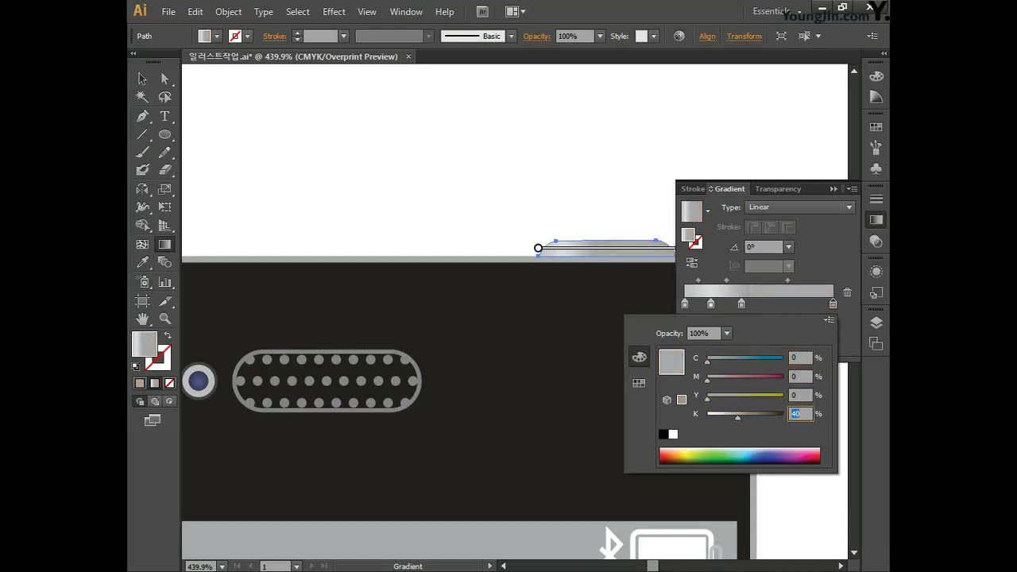
pyautogui.press('Return')
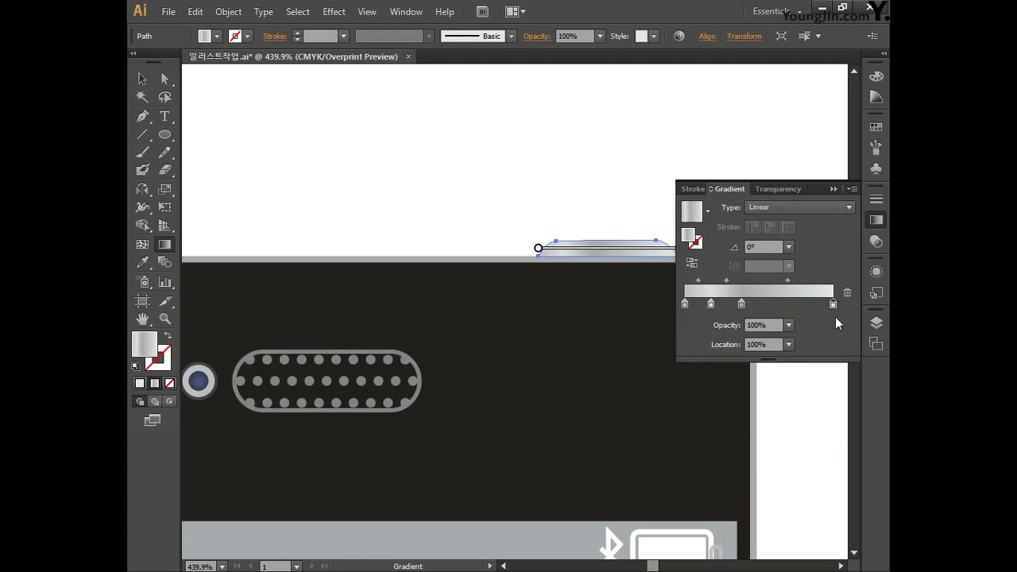
# Move the second gradient stop to 12% and the third to 24%, then deselect the button
pyautogui.click(711, 305)
pyautogui.doubleClick(767, 344)
pyautogui.write('12')
pyautogui.click(741, 305)
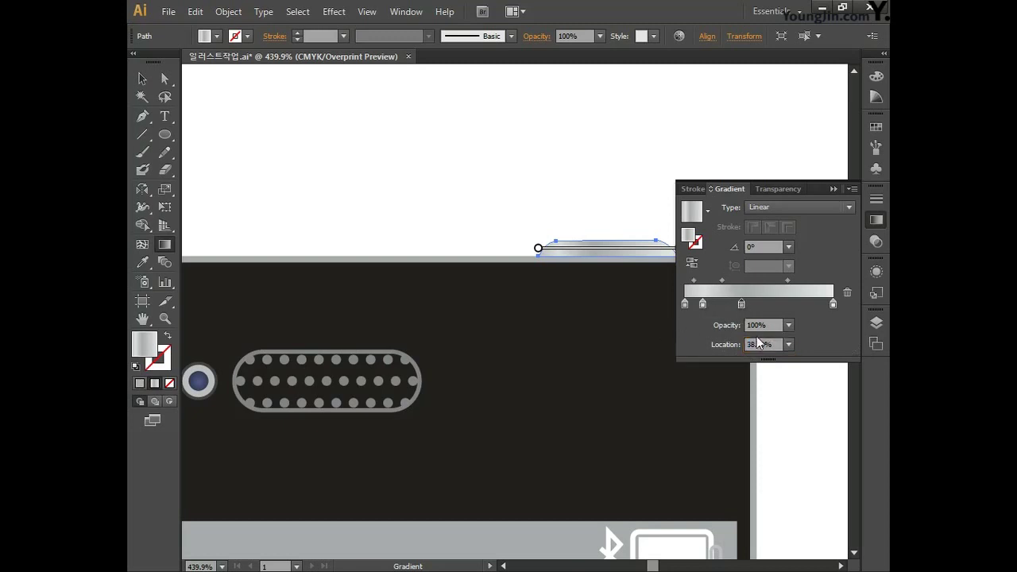
pyautogui.doubleClick(763, 344)
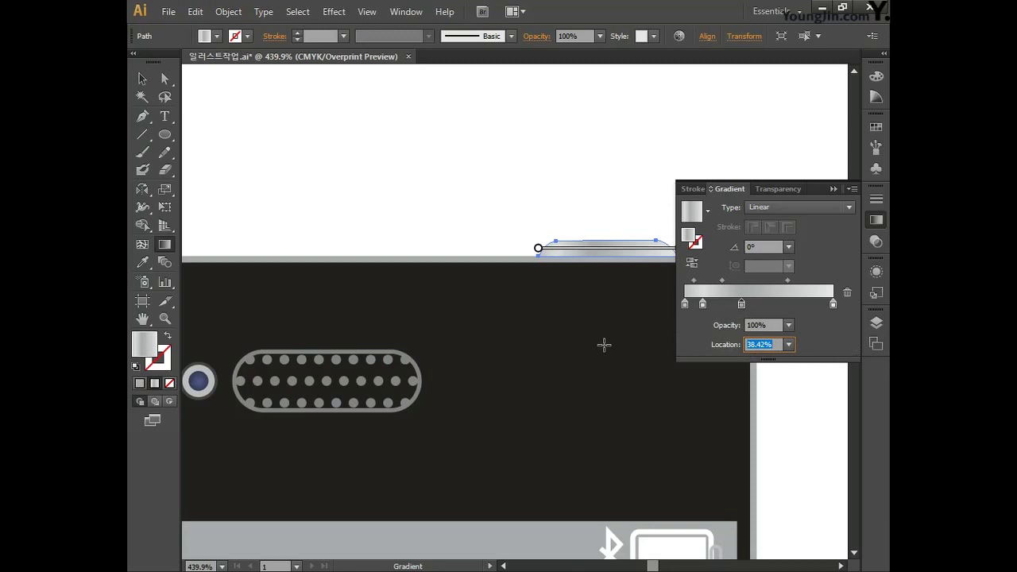
pyautogui.write('2')
pyautogui.press('Return')
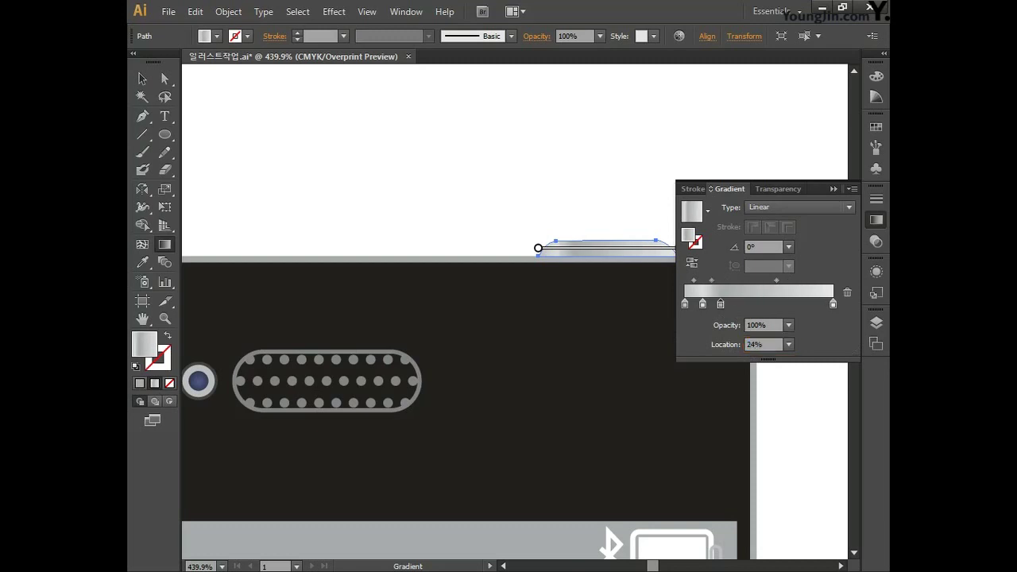
pyautogui.click(876, 221)
pyautogui.press('v')
pyautogui.click(304, 152)
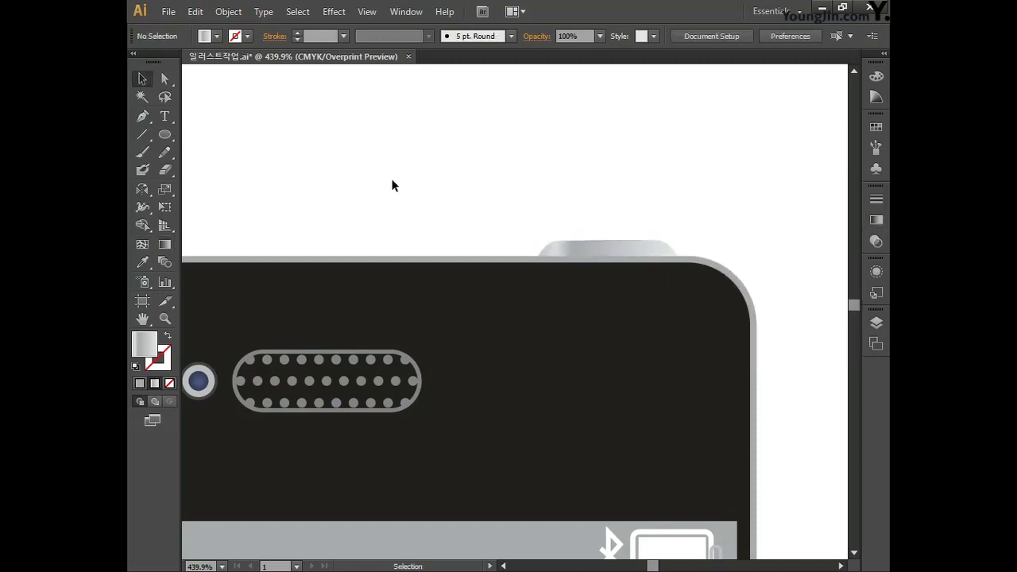
# Duplicate the phone's top button and place the copy on the empty canvas left of the phone
pyautogui.hotkey('ctrl', '-')
pyautogui.hotkey('ctrl', '-')
pyautogui.hotkey('ctrl', '-')
pyautogui.hotkey('ctrl', '-')
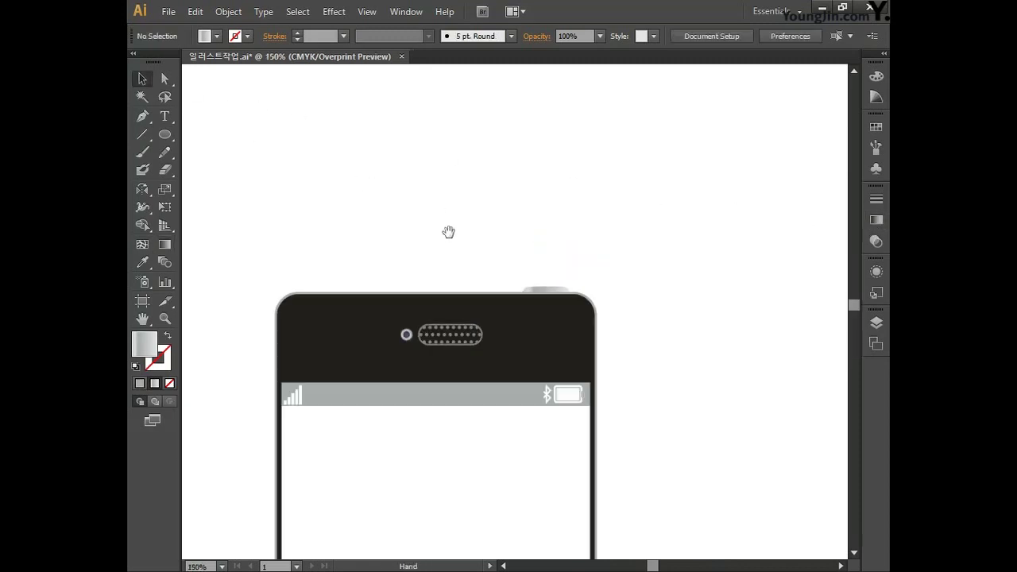
pyautogui.scroll(-5, 437, 207)
pyautogui.hotkey('ctrl', '-')
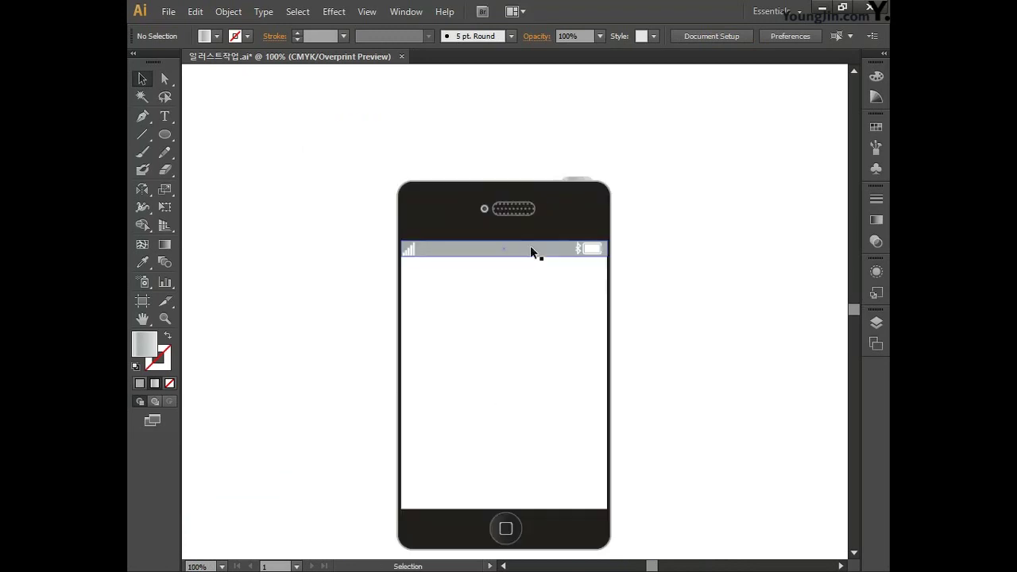
pyautogui.scroll(-3, 522, 277)
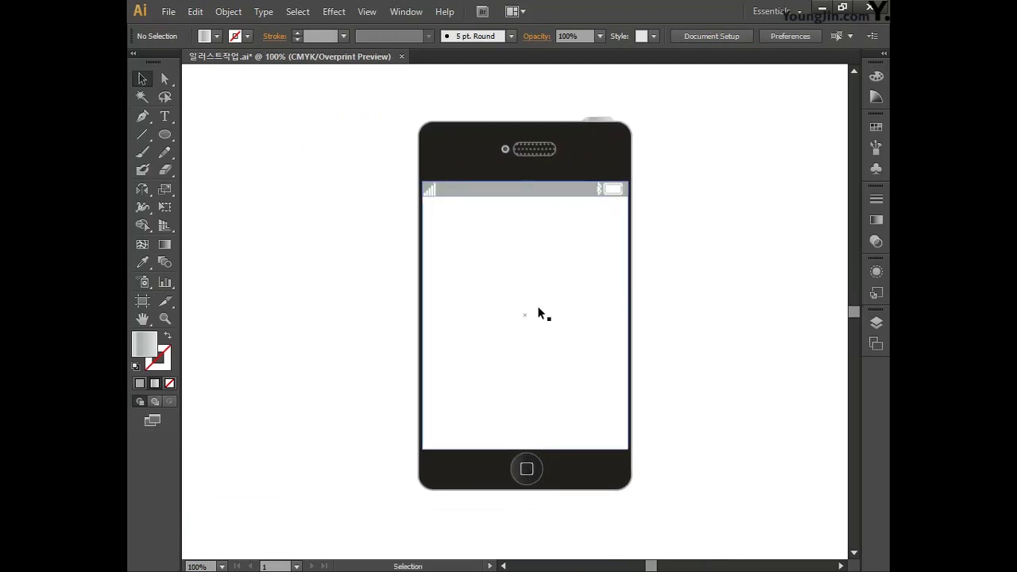
pyautogui.click(600, 120)
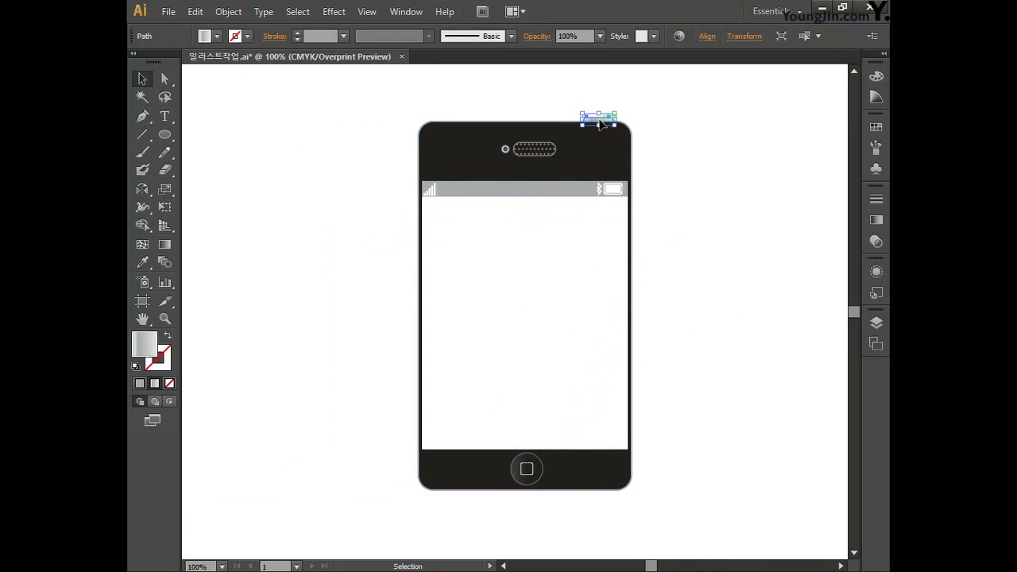
pyautogui.moveTo(604, 125); pyautogui.dragTo(387, 180)
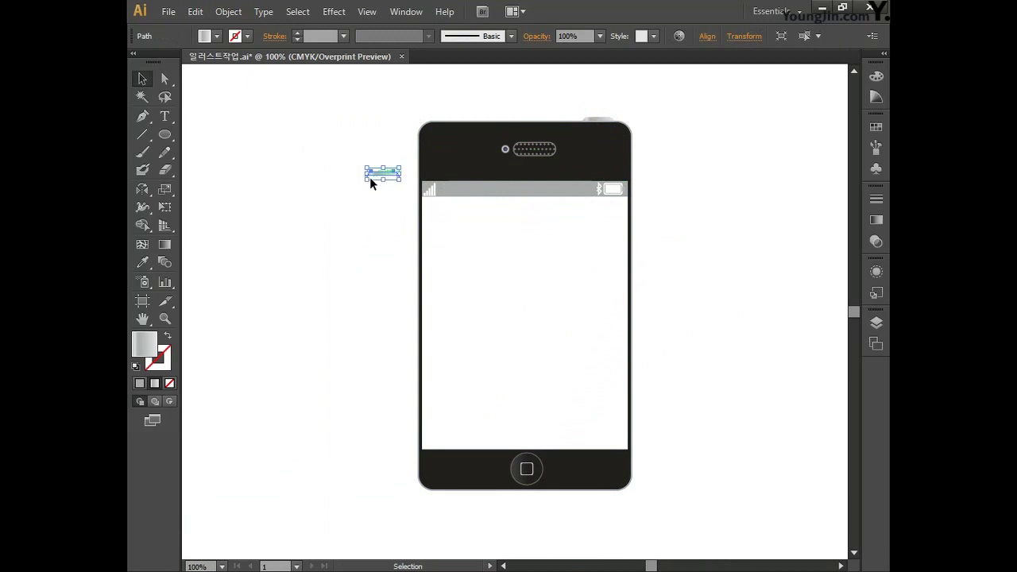
# Rotate the copied button by 90°
pyautogui.click(145, 195)
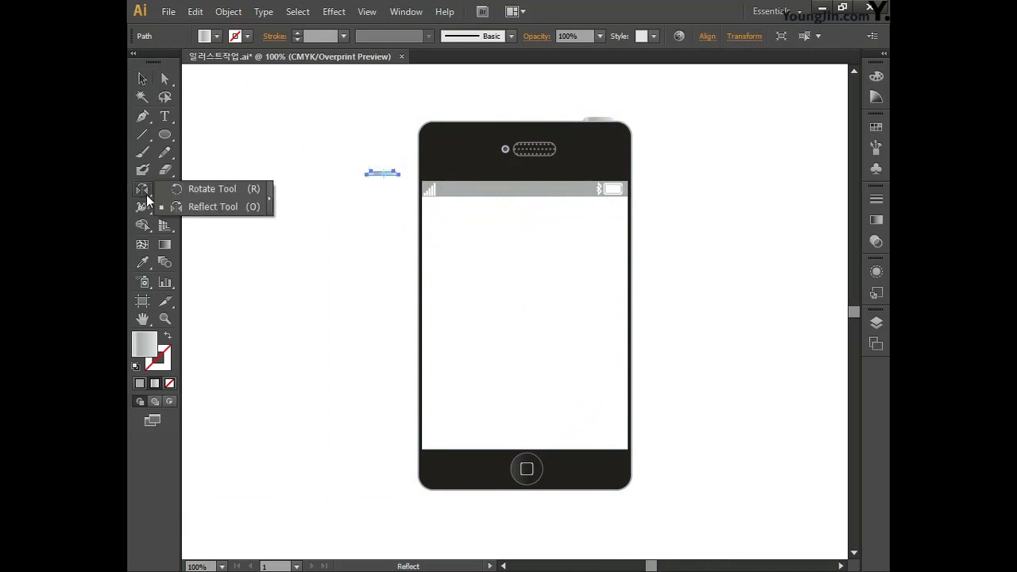
pyautogui.click(213, 189)
pyautogui.doubleClick(143, 190)
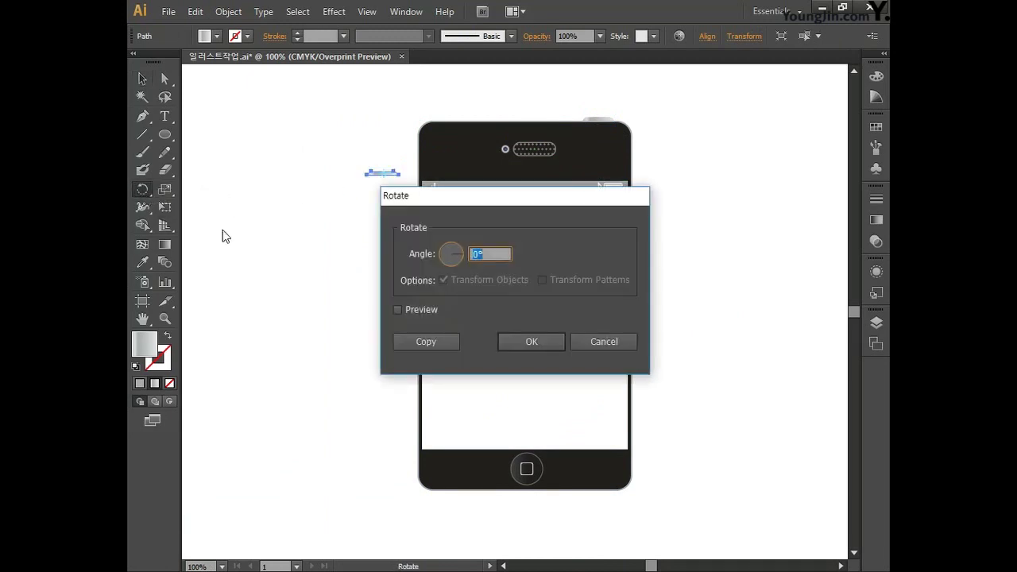
pyautogui.write('90')
pyautogui.click(515, 342)
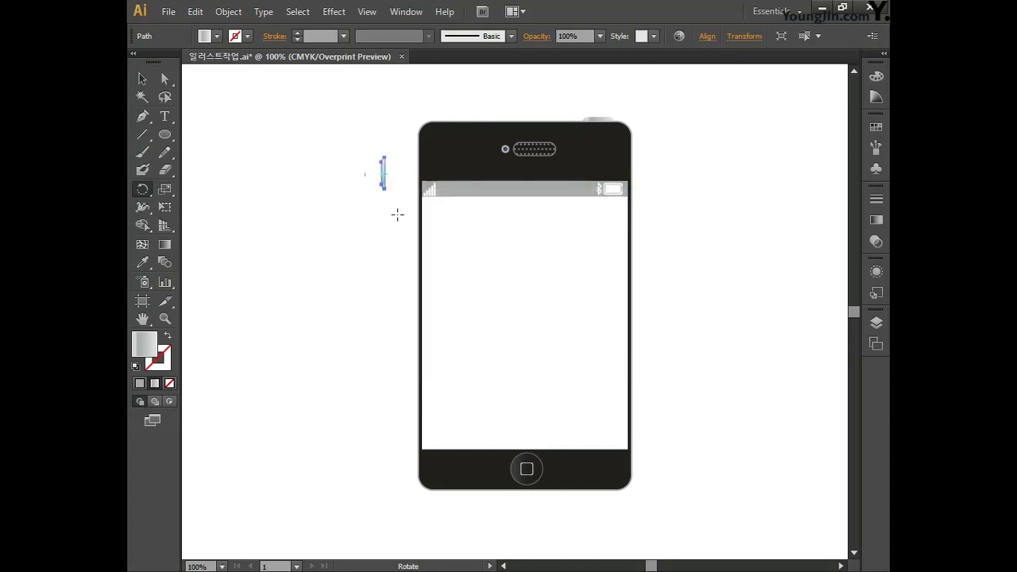
# Place the rotated button against the phone's left edge, beside the status bar
pyautogui.press('v')
pyautogui.hotkey('ctrl', '+')
pyautogui.press('space')
pyautogui.moveTo(444, 191); pyautogui.dragTo(511, 426)
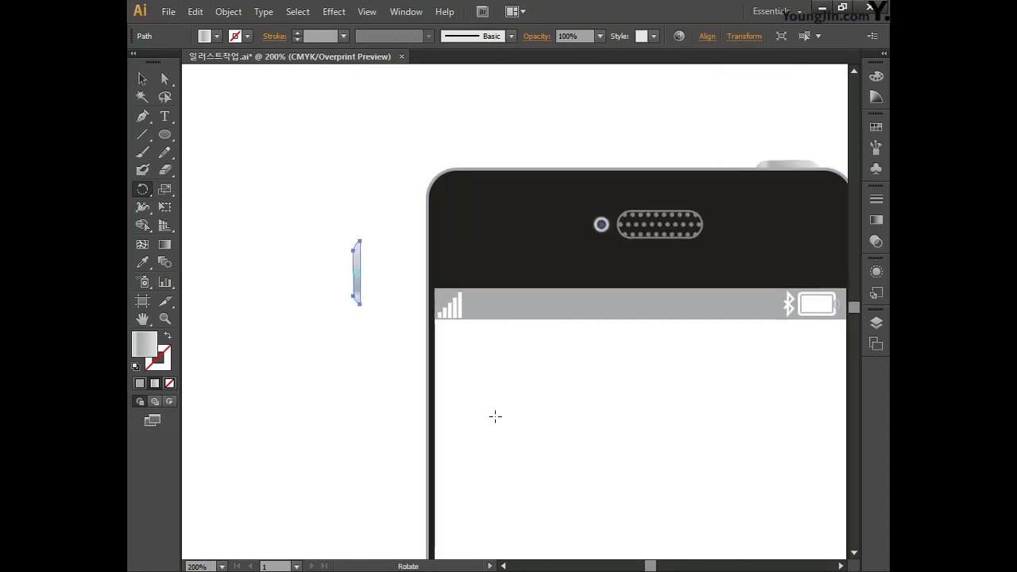
pyautogui.click(142, 78)
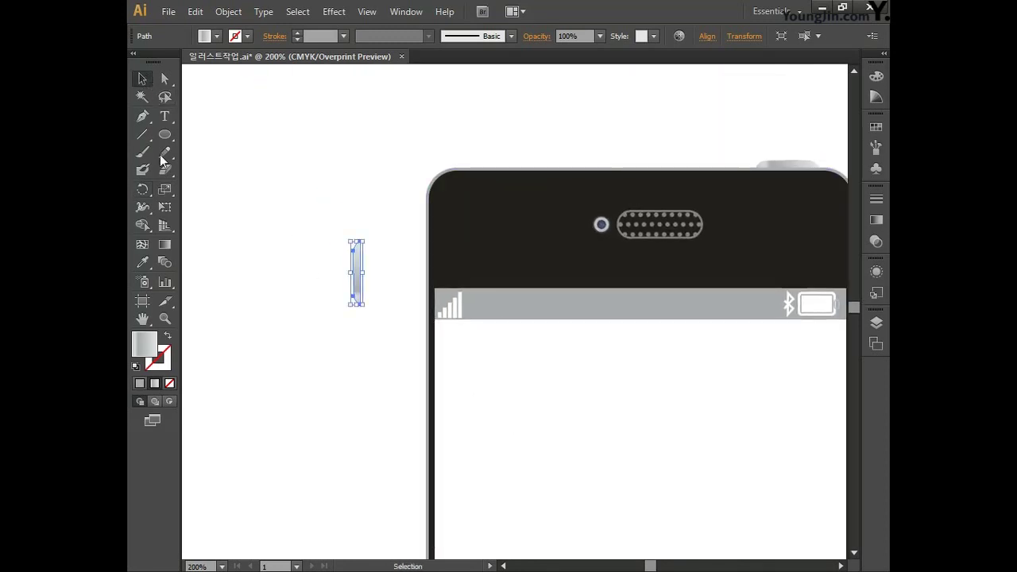
pyautogui.moveTo(357, 294); pyautogui.dragTo(421, 316)
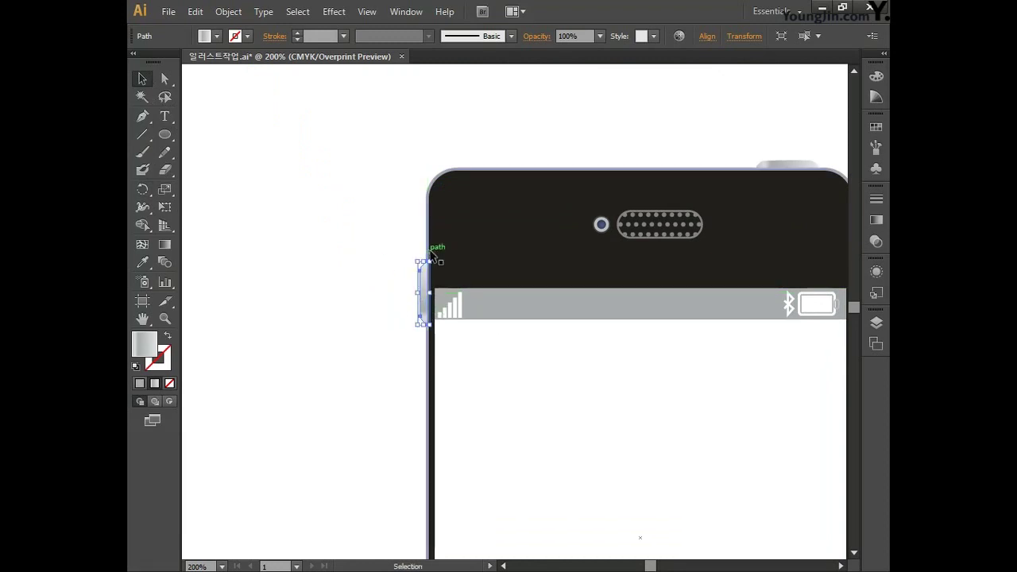
# Shift the side button up beside the black area above the screen and lengthen it slightly
pyautogui.moveTo(422, 261); pyautogui.dragTo(422, 226)
pyautogui.moveTo(422, 325); pyautogui.dragTo(429, 295)
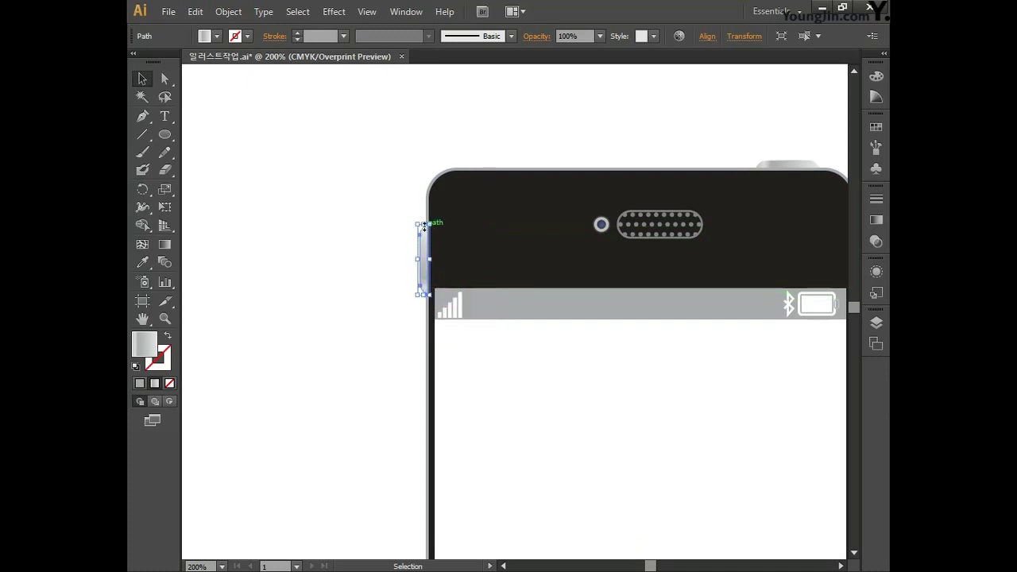
pyautogui.moveTo(423, 224); pyautogui.dragTo(423, 223)
pyautogui.click(395, 326)
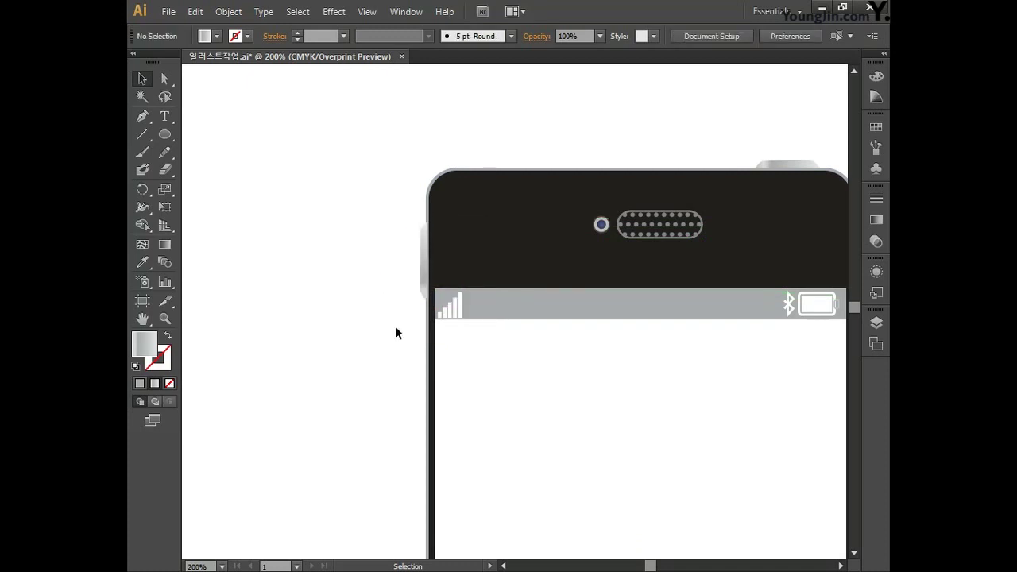
# Add two shorter copies of the side button below it along the phone's left edge
pyautogui.click(423, 288)
pyautogui.moveTo(406, 377); pyautogui.dragTo(395, 249)
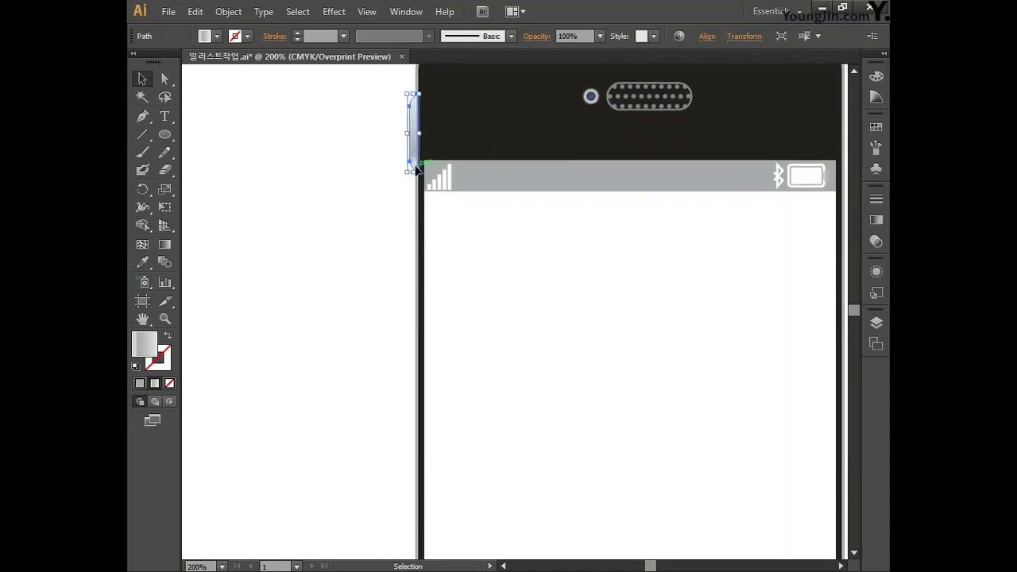
pyautogui.moveTo(414, 151); pyautogui.dragTo(416, 275)
pyautogui.click(391, 254)
pyautogui.click(364, 309)
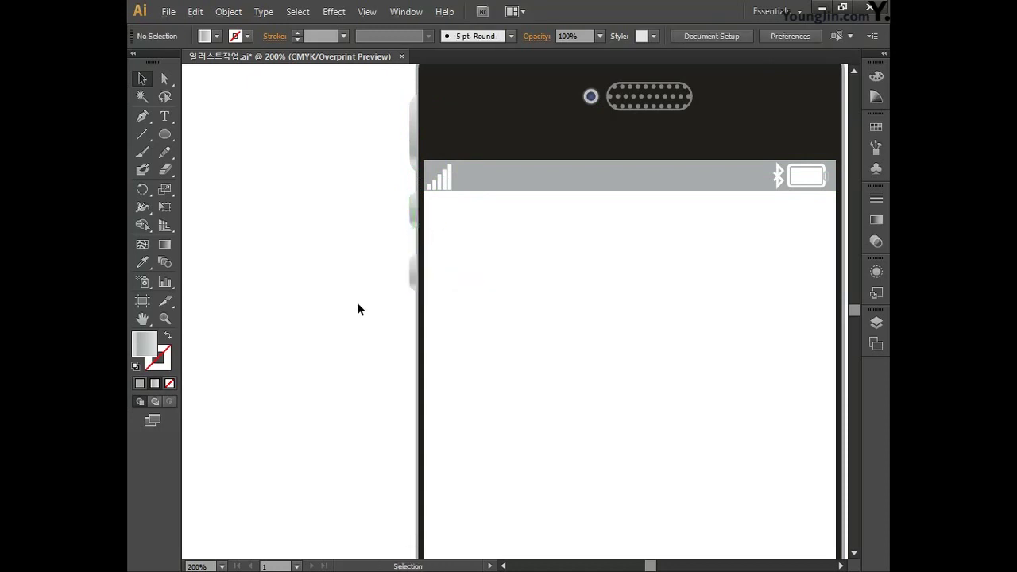
# Draw a closed, tapering reflection shape with the Pen tool from the phone's top centre down along the screen's right edge
pyautogui.hotkey('ctrl', '-')
pyautogui.hotkey('ctrl', '-')
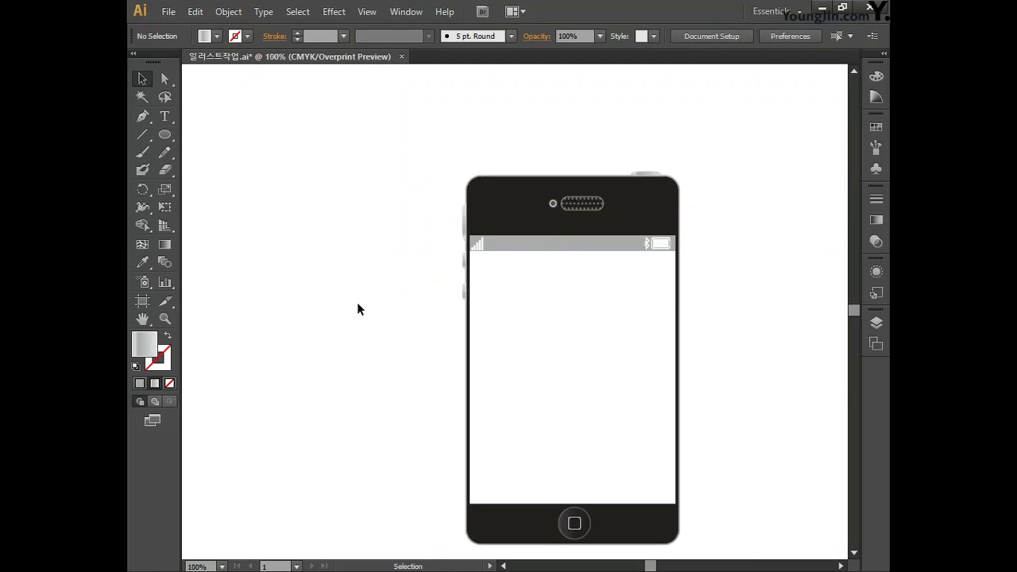
pyautogui.moveTo(398, 350); pyautogui.dragTo(336, 319)
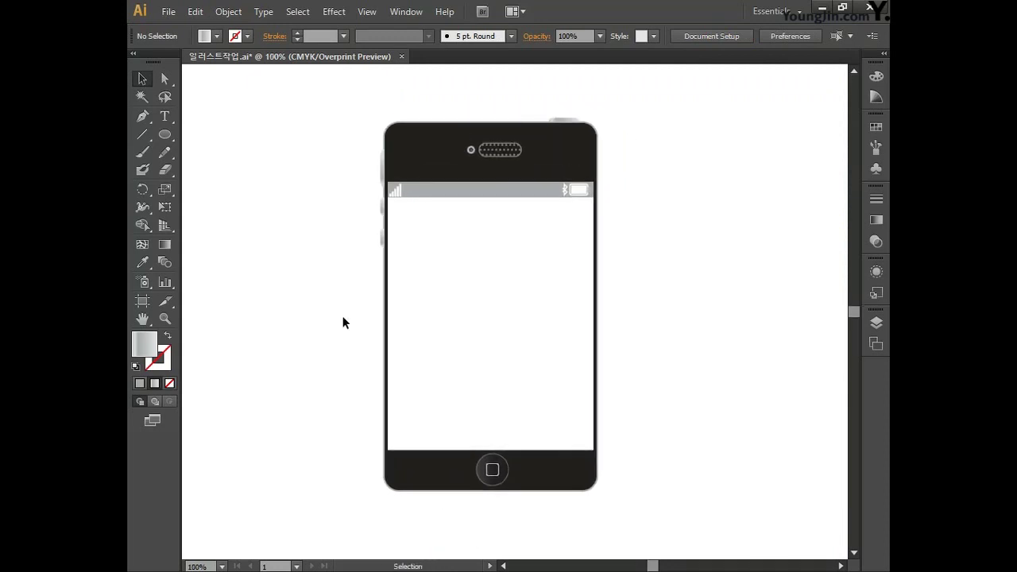
pyautogui.click(148, 119)
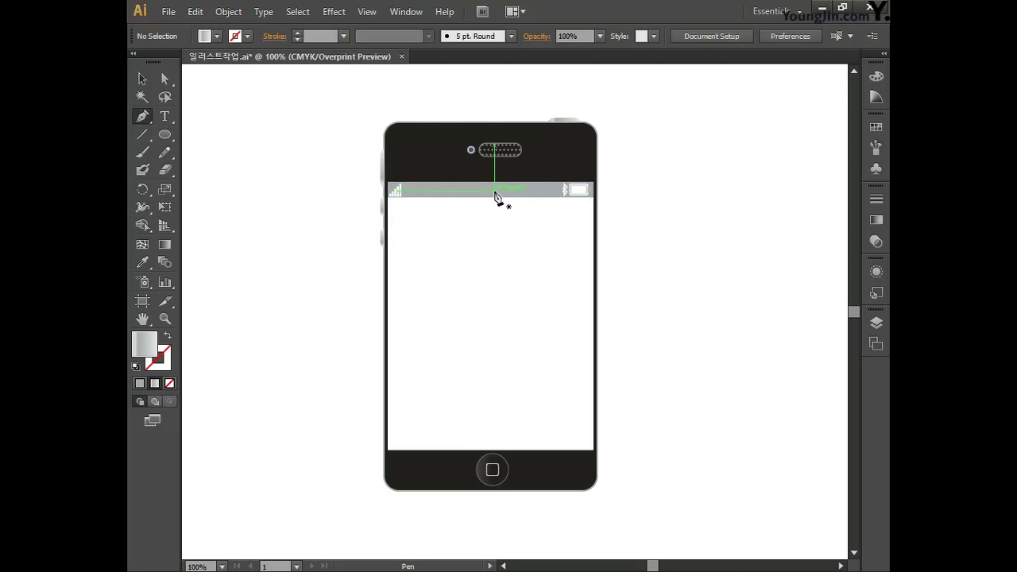
pyautogui.click(493, 128)
pyautogui.click(592, 395)
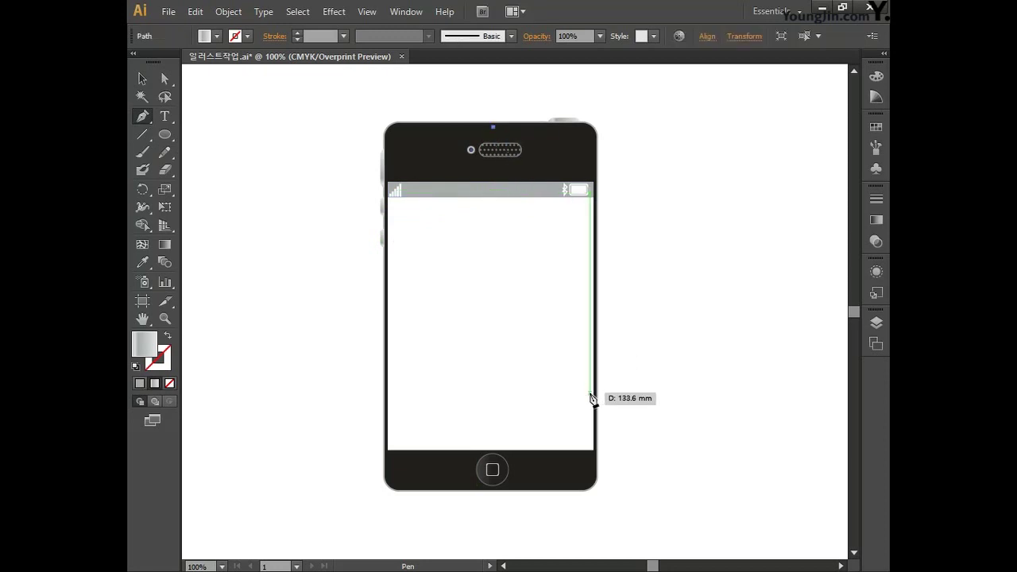
pyautogui.click(592, 129)
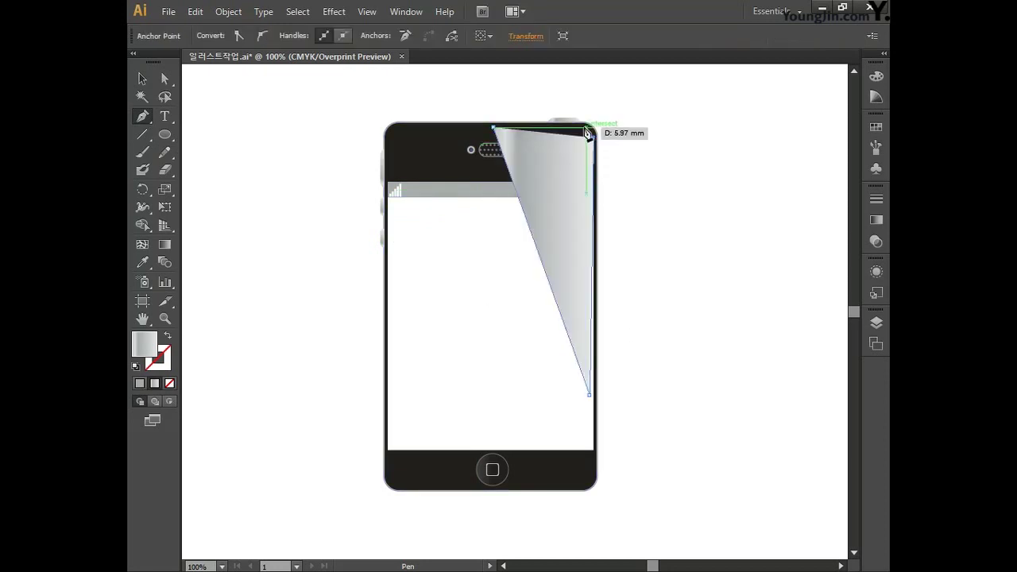
pyautogui.click(493, 128)
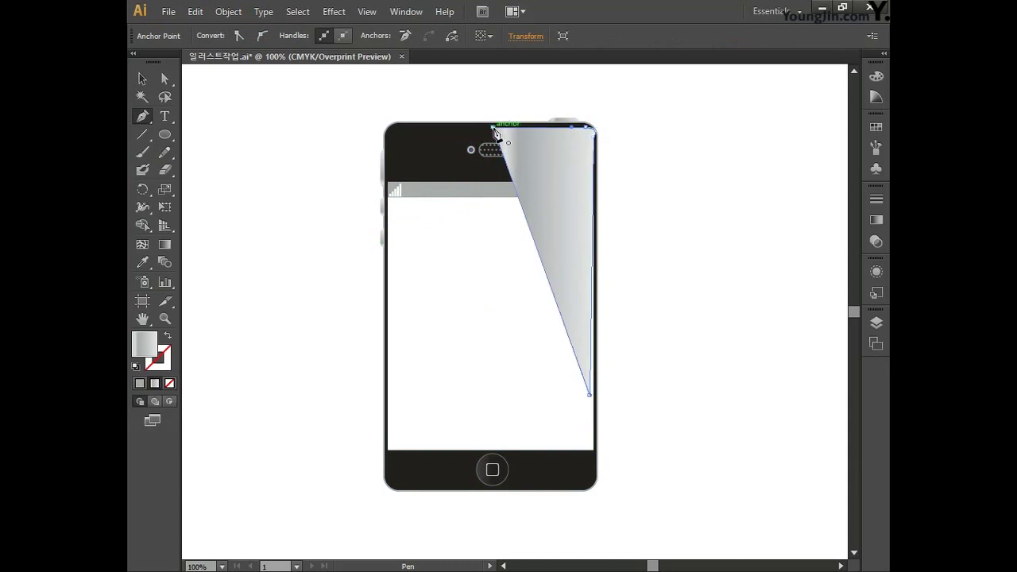
# Reshape the reflection's upper-right corner so it follows the phone's rounded corner
pyautogui.click(169, 80)
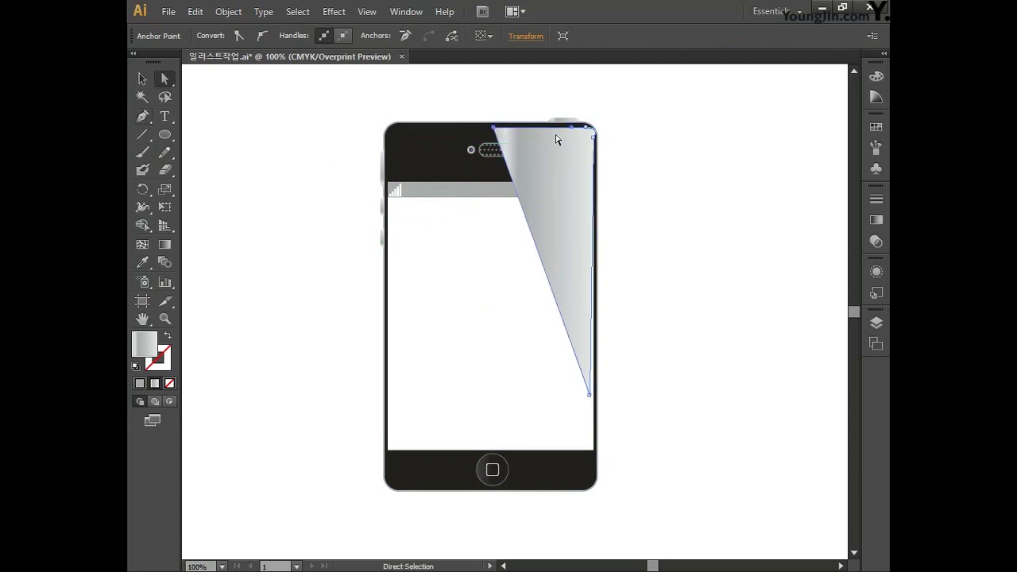
pyautogui.hotkey('ctrl', '+')
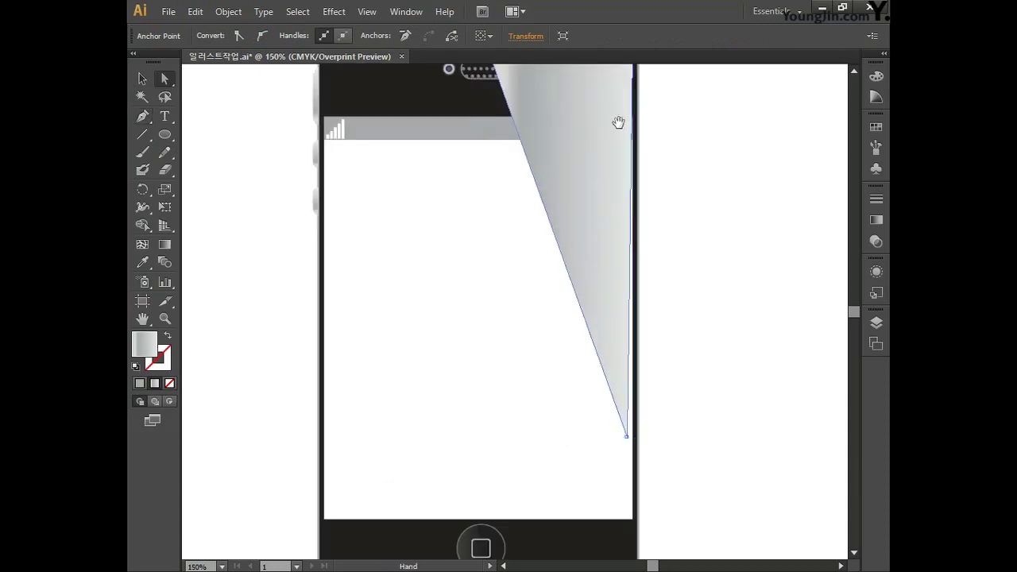
pyautogui.hotkey('ctrl', '-')
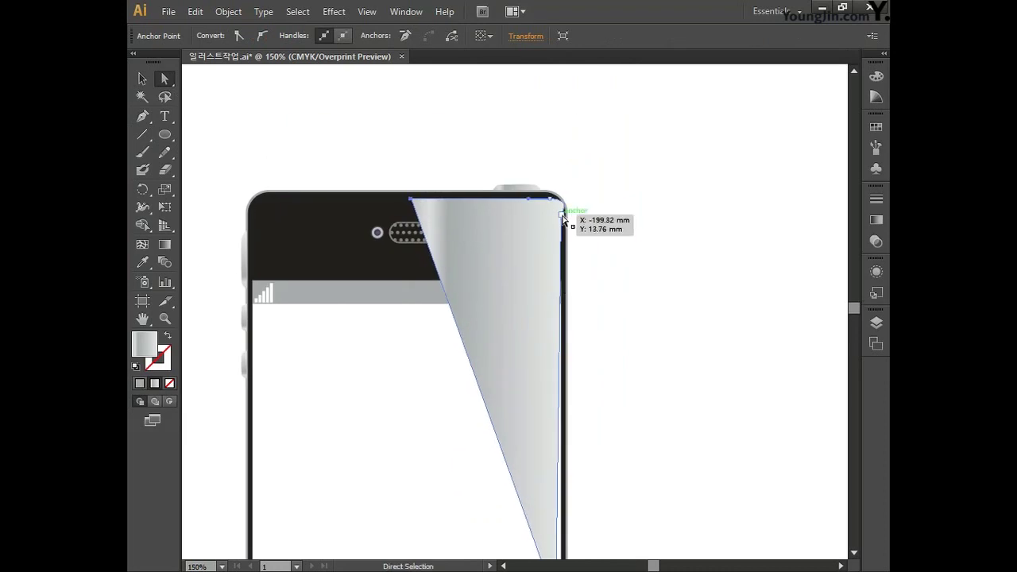
pyautogui.click(143, 116)
pyautogui.moveTo(562, 214)
pyautogui.mouseDown()
pyautogui.moveTo(572, 220)
pyautogui.moveTo(575, 203)
pyautogui.moveTo(563, 200)
pyautogui.moveTo(572, 220)
pyautogui.moveTo(561, 199)
pyautogui.moveTo(574, 205)
pyautogui.mouseUp()
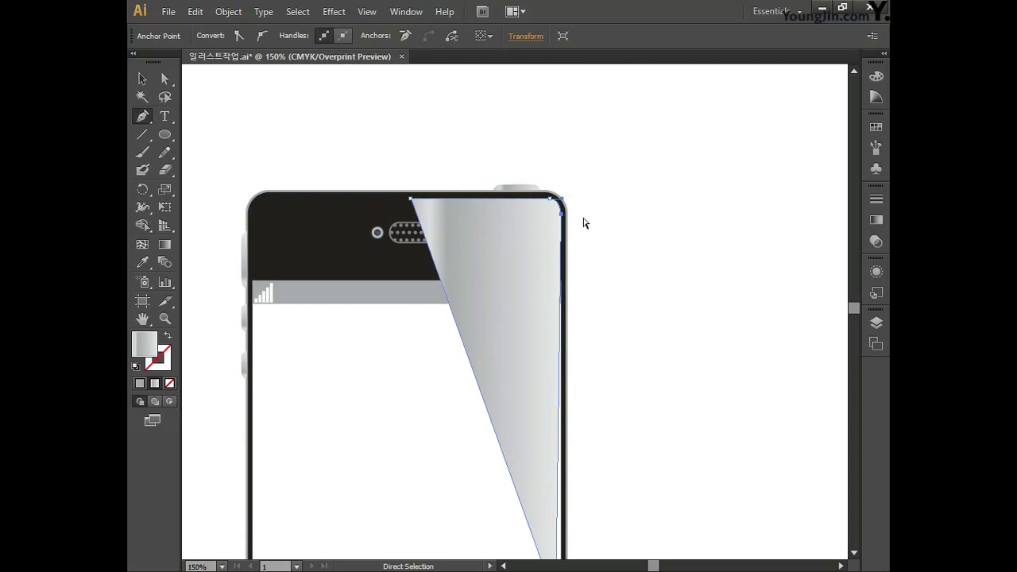
# Align the reflection's lowest anchor point with the right edge of the phone's screen
pyautogui.scroll(-5, 620, 314)
pyautogui.moveTo(565, 427); pyautogui.dragTo(573, 430)
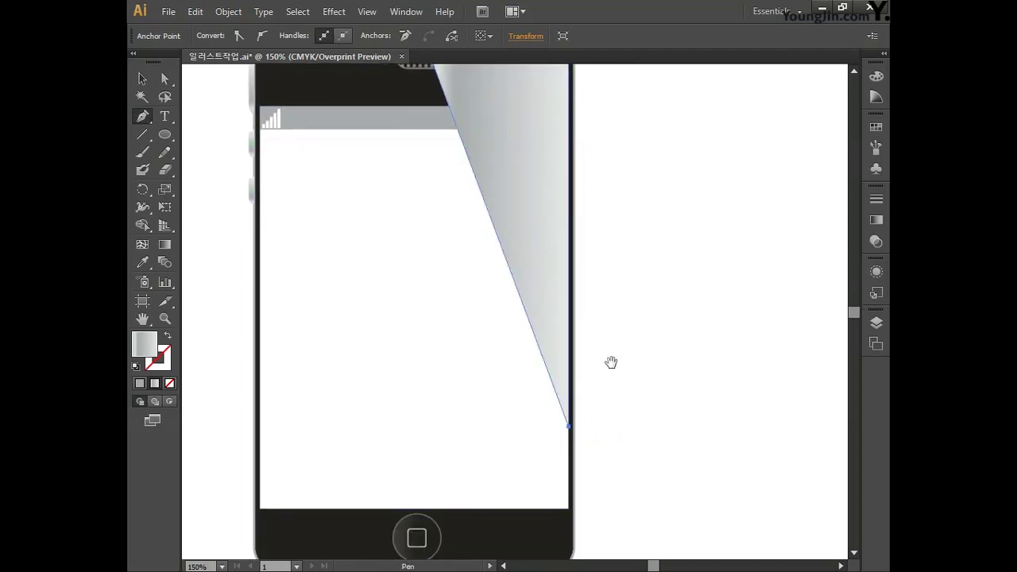
pyautogui.moveTo(611, 362); pyautogui.dragTo(619, 450)
pyautogui.moveTo(622, 363); pyautogui.dragTo(634, 352)
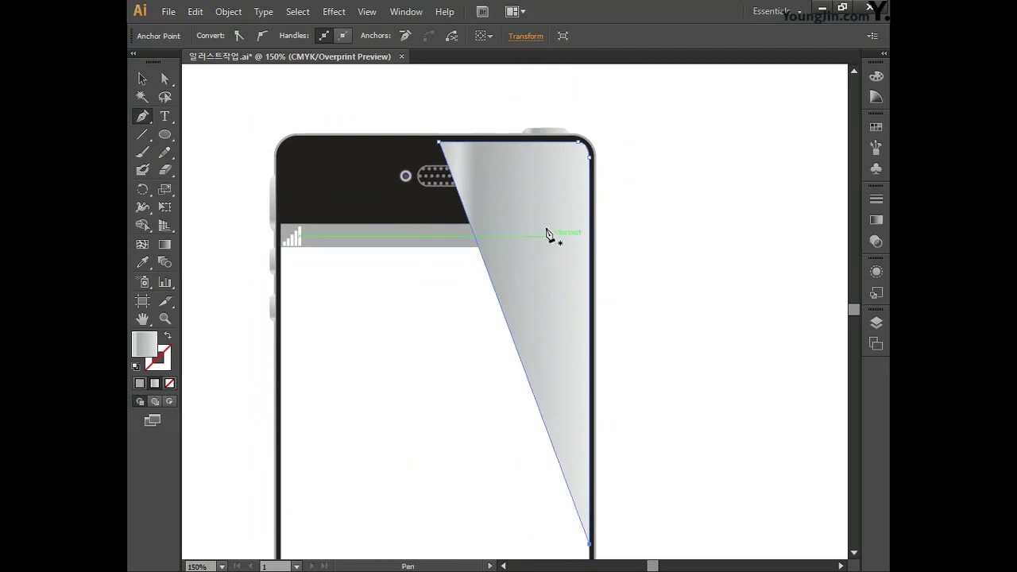
pyautogui.click(142, 79)
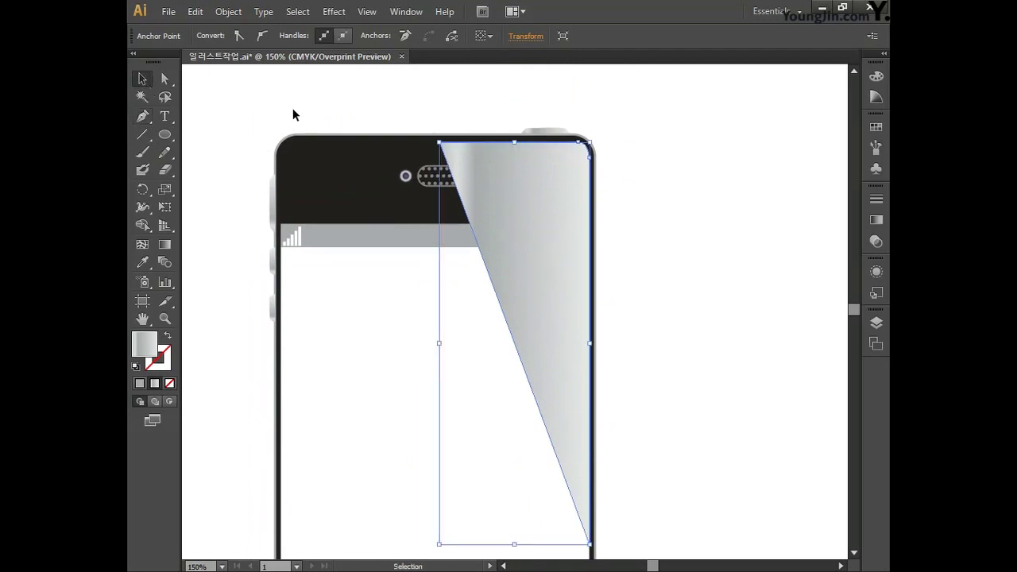
pyautogui.moveTo(652, 325); pyautogui.dragTo(681, 275)
pyautogui.hotkey('ctrl', '-')
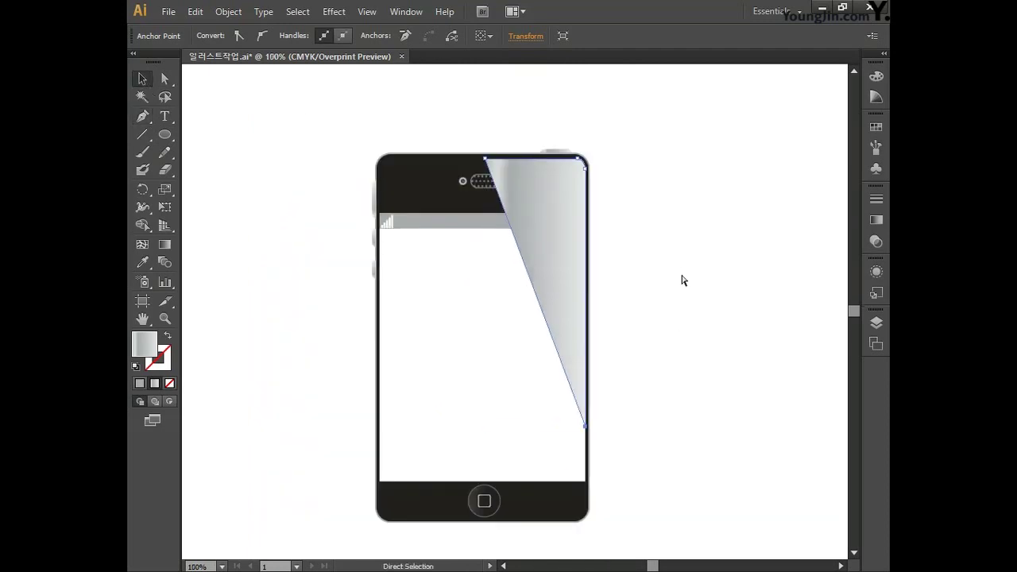
pyautogui.moveTo(652, 320); pyautogui.dragTo(649, 273)
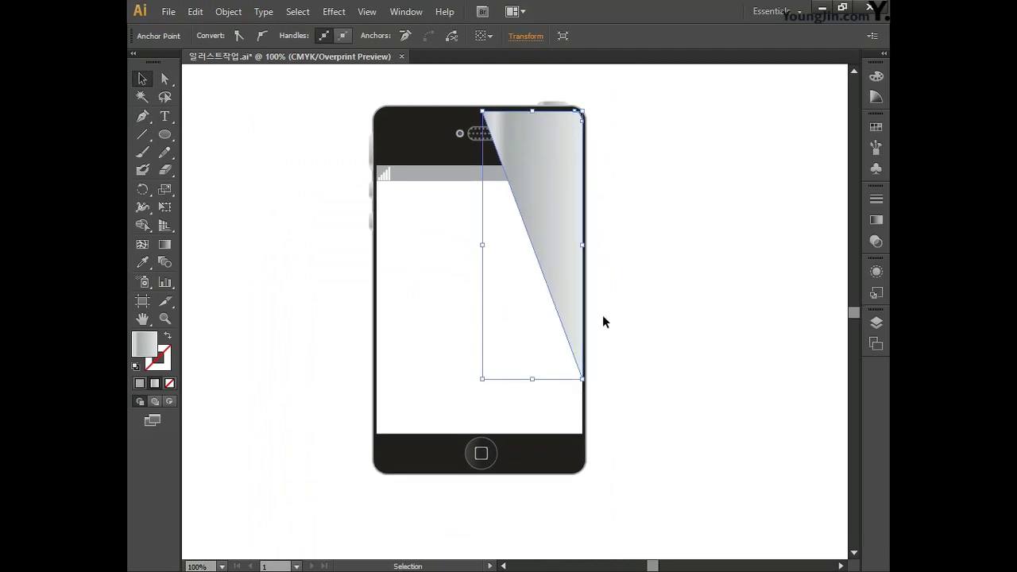
# Fill the reflection shape with solid white (C 0, M 0, Y 0, K 0) and leave it without a stroke
pyautogui.doubleClick(151, 345)
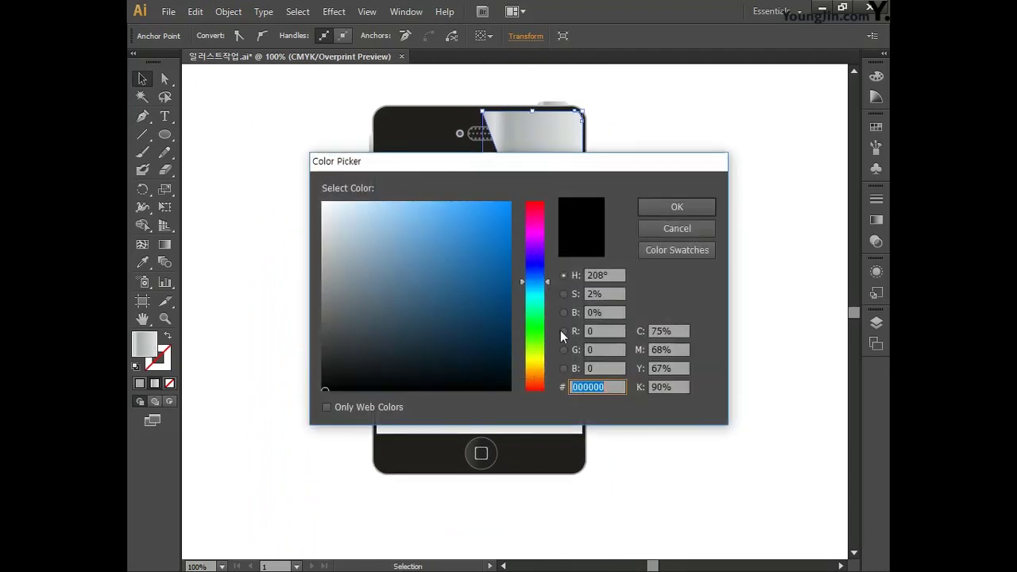
pyautogui.click(683, 330)
pyautogui.write('0')
pyautogui.press('Tab')
pyautogui.write('0')
pyautogui.press('Tab')
pyautogui.write('0')
pyautogui.press('Tab')
pyautogui.write('0')
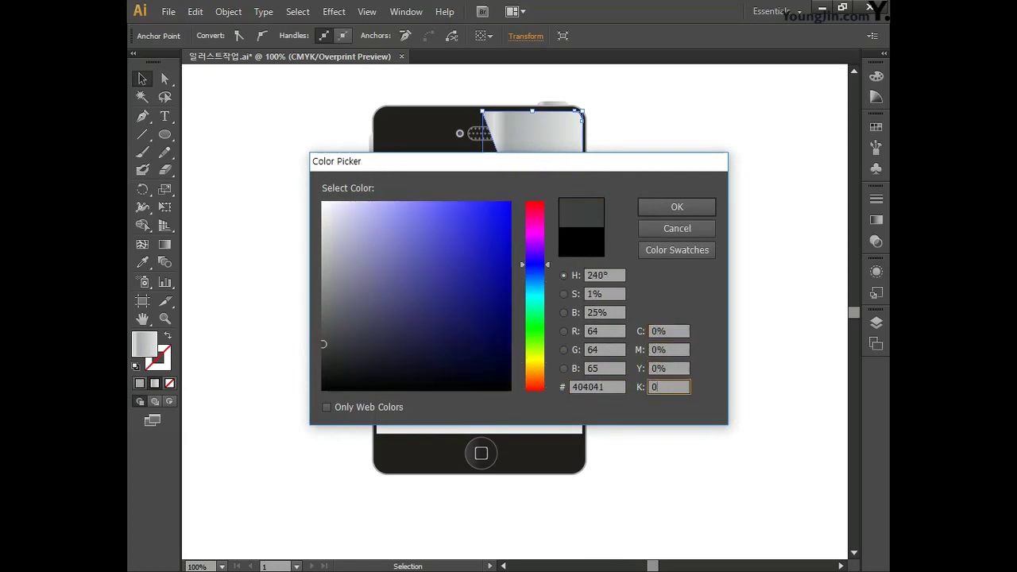
pyautogui.press('Return')
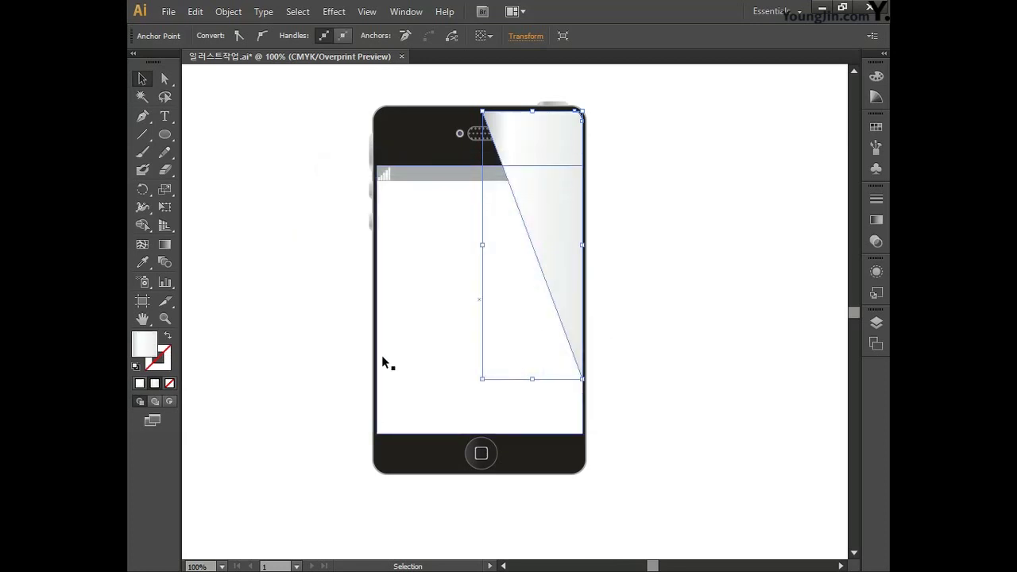
pyautogui.click(170, 383)
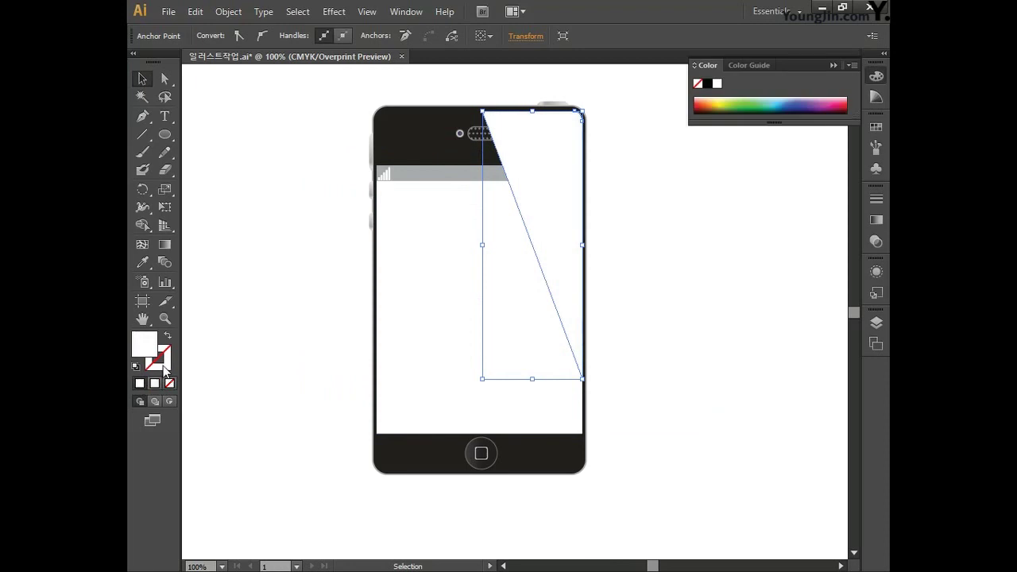
pyautogui.click(164, 366)
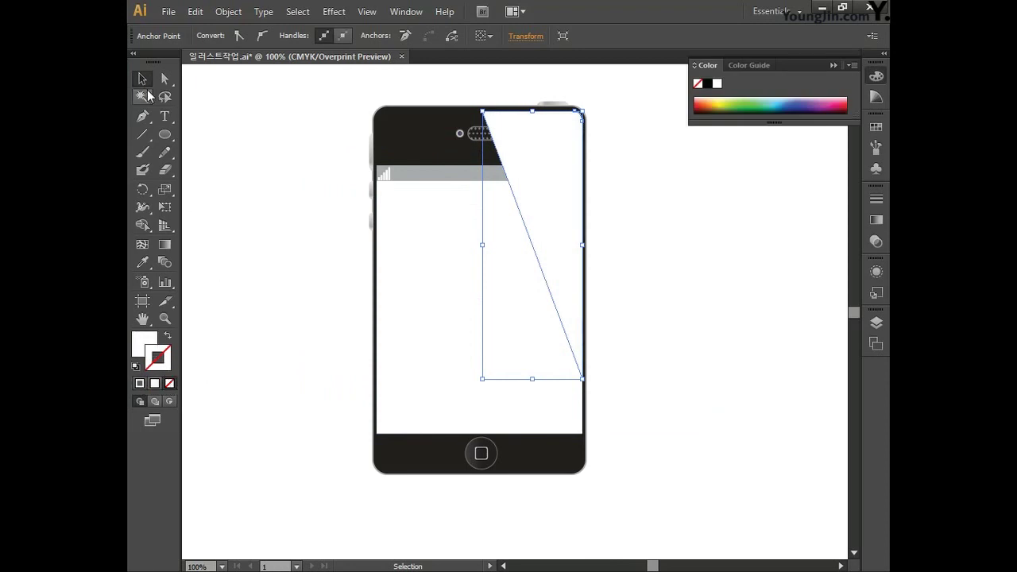
# Set the opacity of the white reflection shape to 45% and deselect it
pyautogui.hotkey('ctrl', 'shift', 'a')
pyautogui.click(535, 198)
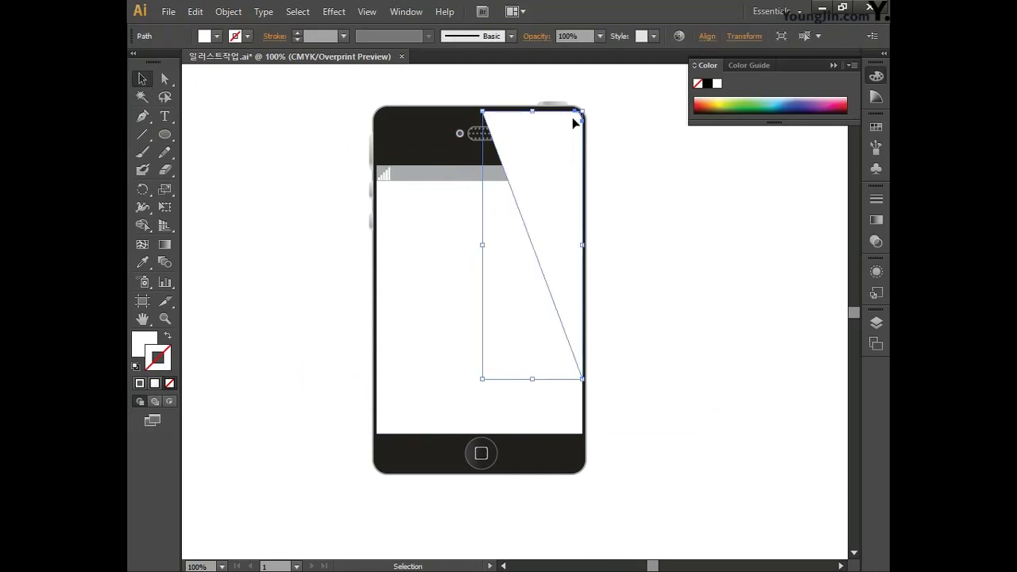
pyautogui.click(581, 37)
pyautogui.write('45')
pyautogui.press('Return')
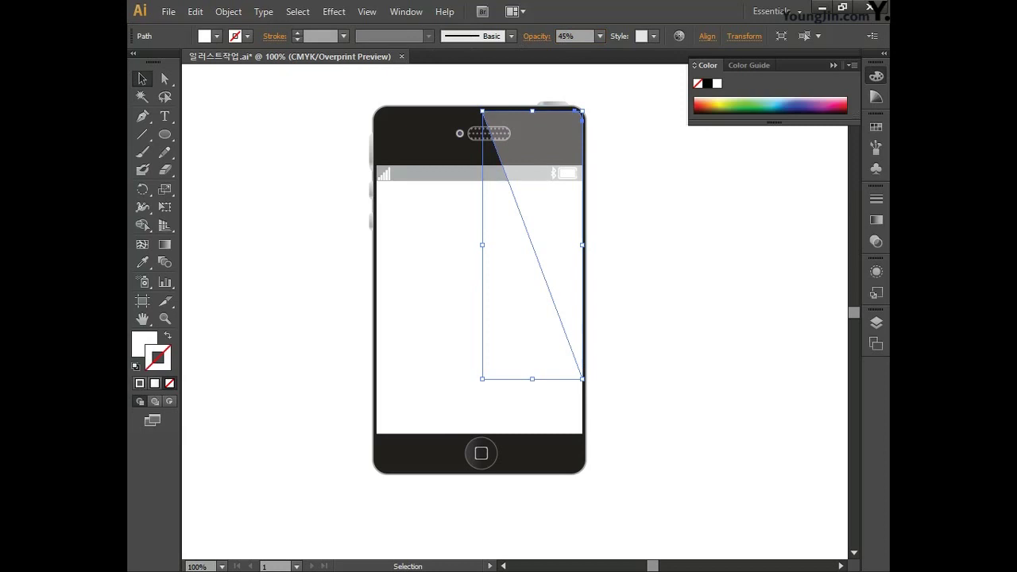
pyautogui.click(291, 195)
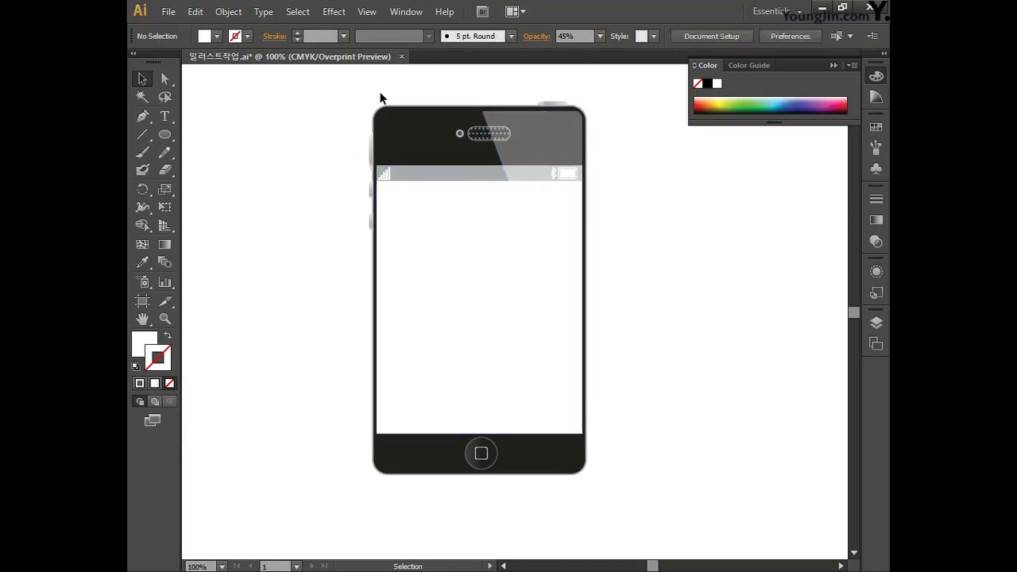
# Group all parts of the phone and save the document
pyautogui.moveTo(628, 497); pyautogui.dragTo(321, 86)
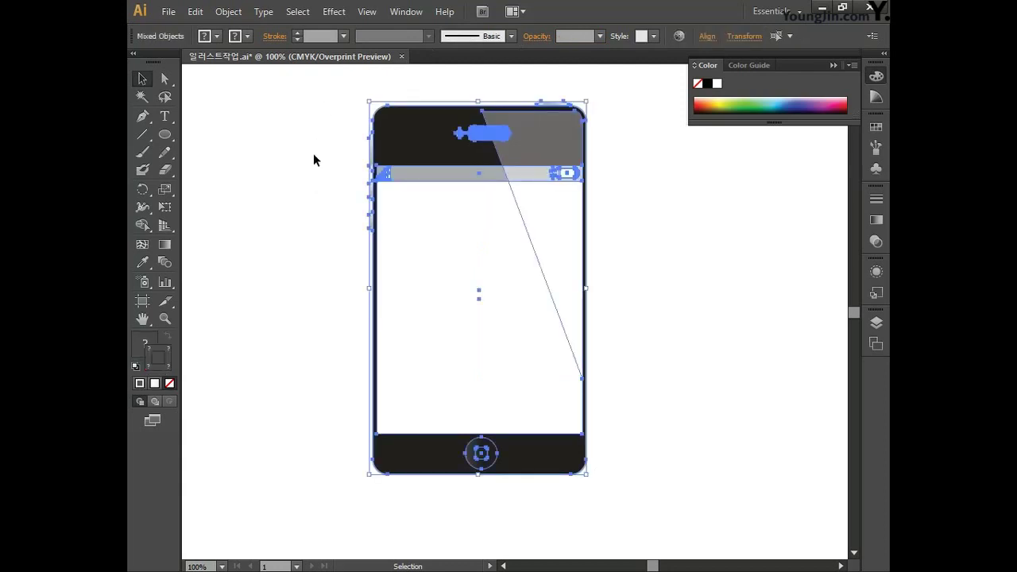
pyautogui.hotkey('ctrl', 'g')
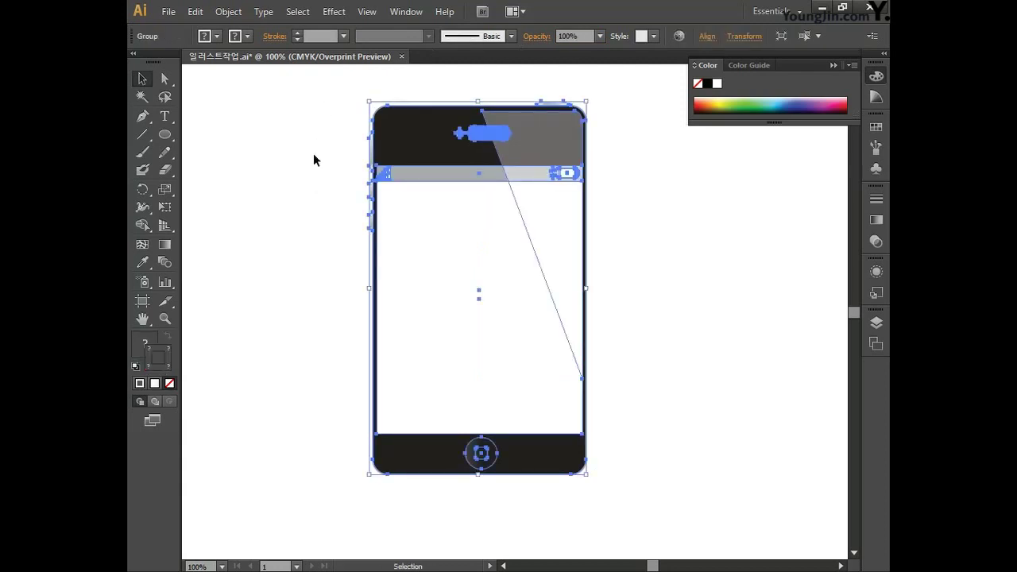
pyautogui.hotkey('ctrl', 's')
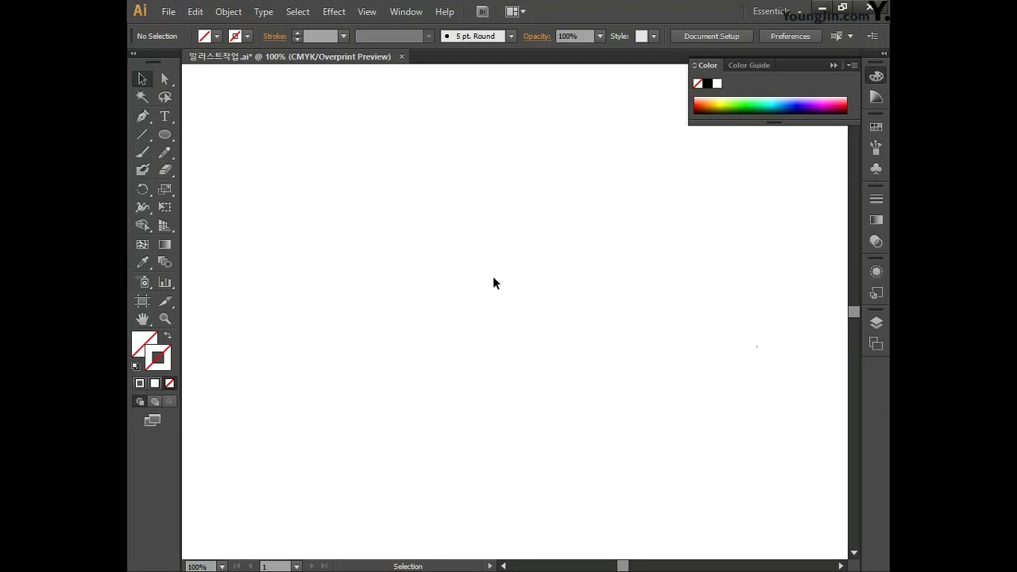
# Prepare the Pen tool with no fill and a dark navy stroke
pyautogui.click(144, 120)
pyautogui.click(140, 345)
pyautogui.click(166, 367)
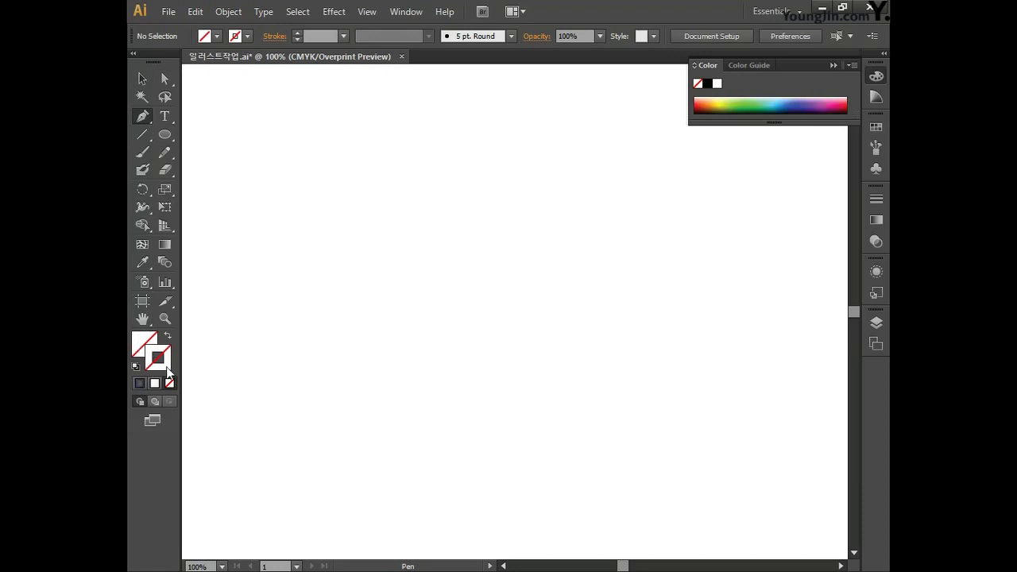
pyautogui.doubleClick(169, 372)
pyautogui.click(410, 323)
pyautogui.moveTo(411, 322); pyautogui.dragTo(456, 353)
pyautogui.click(664, 209)
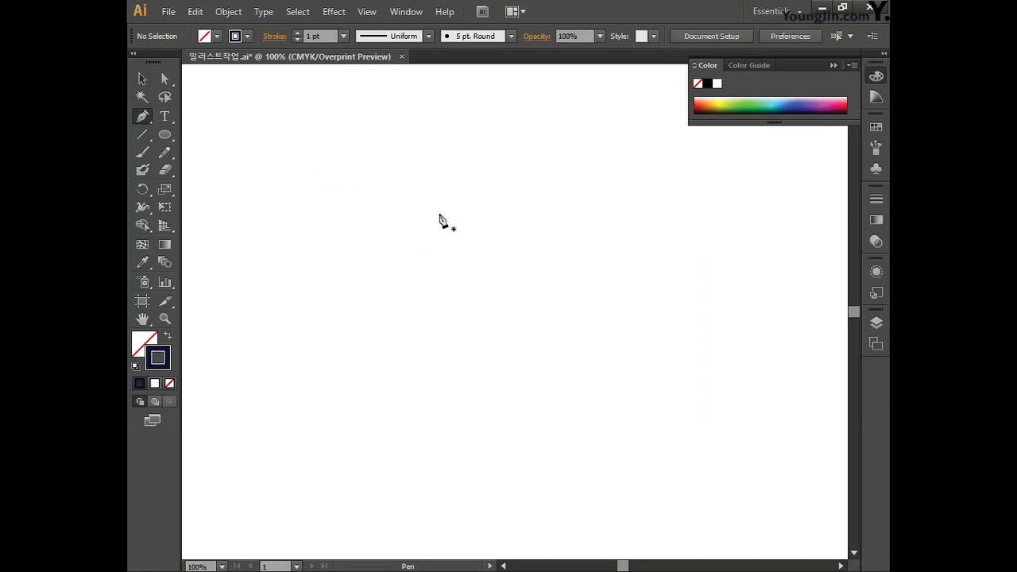
# Draw a closed curved band with the Pen tool, sweeping from a narrow upper-left end to a wider lower-right end
pyautogui.click(333, 196)
pyautogui.click(359, 196)
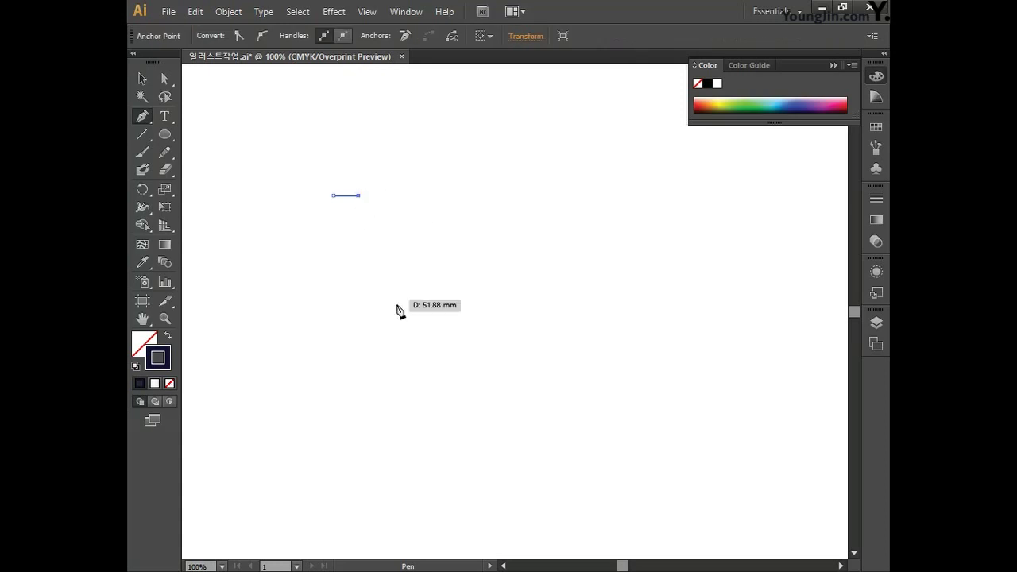
pyautogui.moveTo(550, 371); pyautogui.dragTo(755, 325)
pyautogui.click(551, 370)
pyautogui.click(551, 406)
pyautogui.moveTo(335, 195); pyautogui.dragTo(351, 484)
pyautogui.moveTo(551, 406)
pyautogui.mouseDown()
pyautogui.moveTo(551, 425)
pyautogui.moveTo(554, 414)
pyautogui.mouseUp()
pyautogui.moveTo(334, 196); pyautogui.dragTo(343, 196)
pyautogui.moveTo(358, 488); pyautogui.dragTo(334, 417)
pyautogui.click(344, 197)
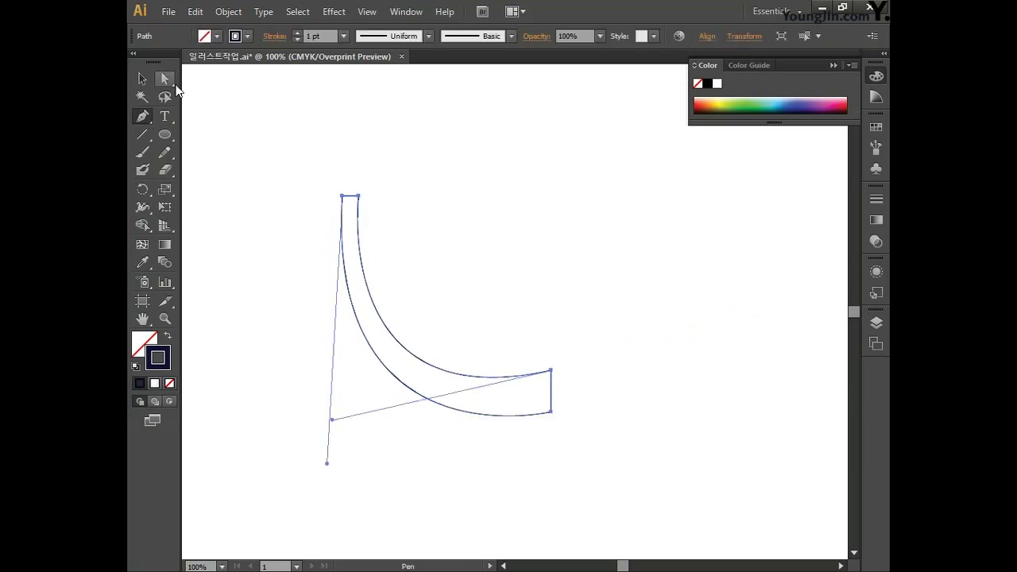
# Shift the band's narrow upper end left and down, and adjust its curve handles to smooth both long edges
pyautogui.moveTo(362, 202); pyautogui.dragTo(314, 229)
pyautogui.moveTo(335, 419); pyautogui.dragTo(329, 458)
pyautogui.click(299, 256)
pyautogui.moveTo(279, 490); pyautogui.dragTo(331, 509)
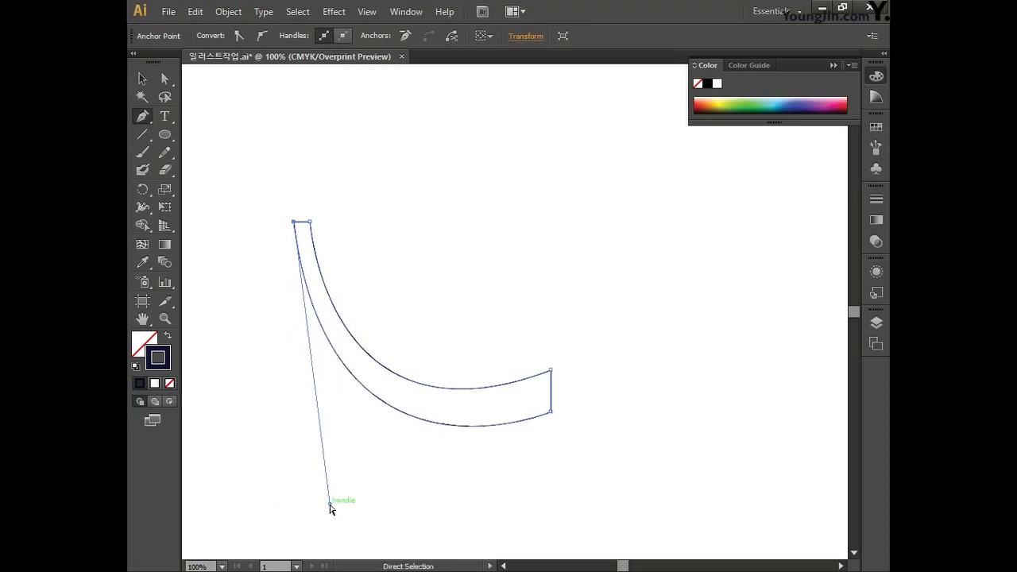
pyautogui.click(142, 79)
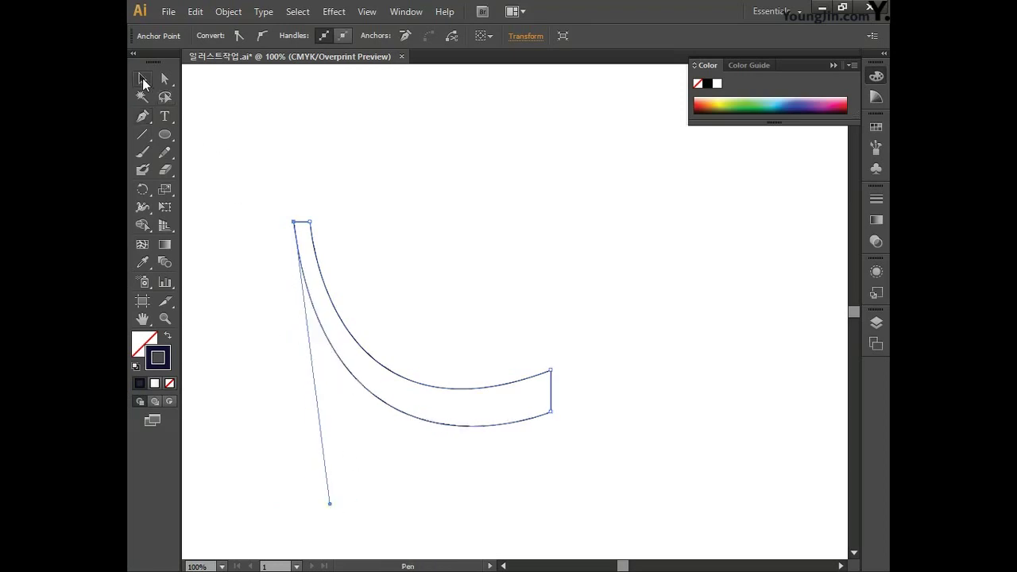
# Move the whole curved band to the right and slightly up
pyautogui.click(360, 245)
pyautogui.moveTo(267, 197); pyautogui.dragTo(609, 479)
pyautogui.moveTo(643, 322); pyautogui.dragTo(694, 310)
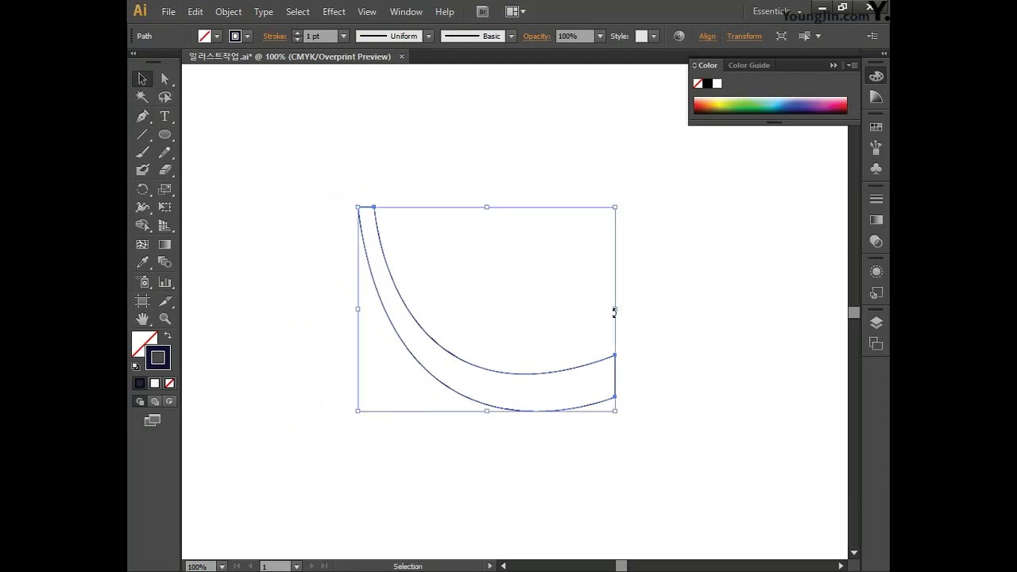
# Fill the curved band with green C 55, M 0, Y 100, K 0 and remove its stroke
pyautogui.doubleClick(145, 342)
pyautogui.click(668, 332)
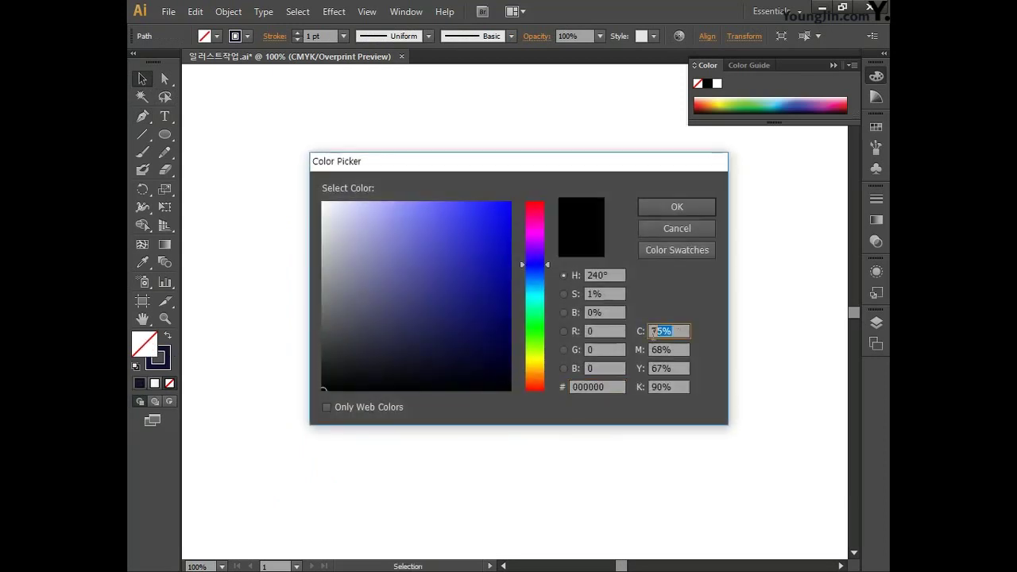
pyautogui.write('55')
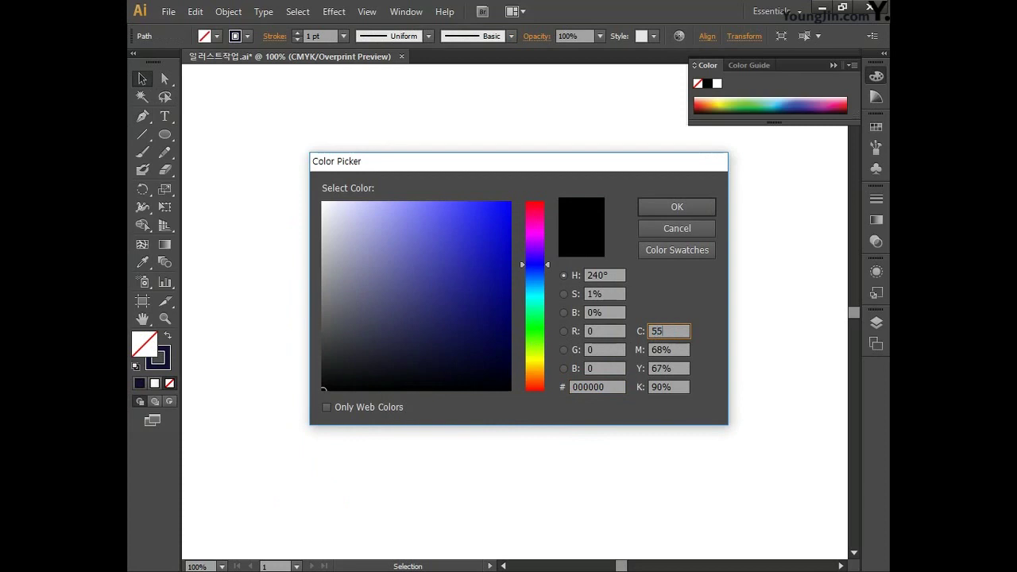
pyautogui.press('Tab')
pyautogui.write('0')
pyautogui.press('Tab')
pyautogui.write('100')
pyautogui.press('Tab')
pyautogui.write('0')
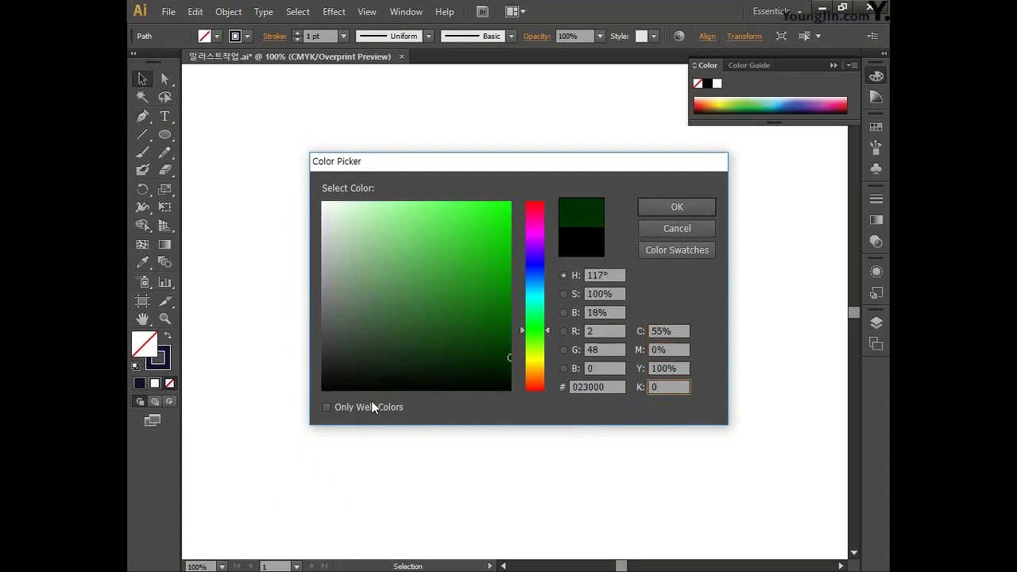
pyautogui.click(652, 210)
pyautogui.click(167, 369)
pyautogui.click(170, 384)
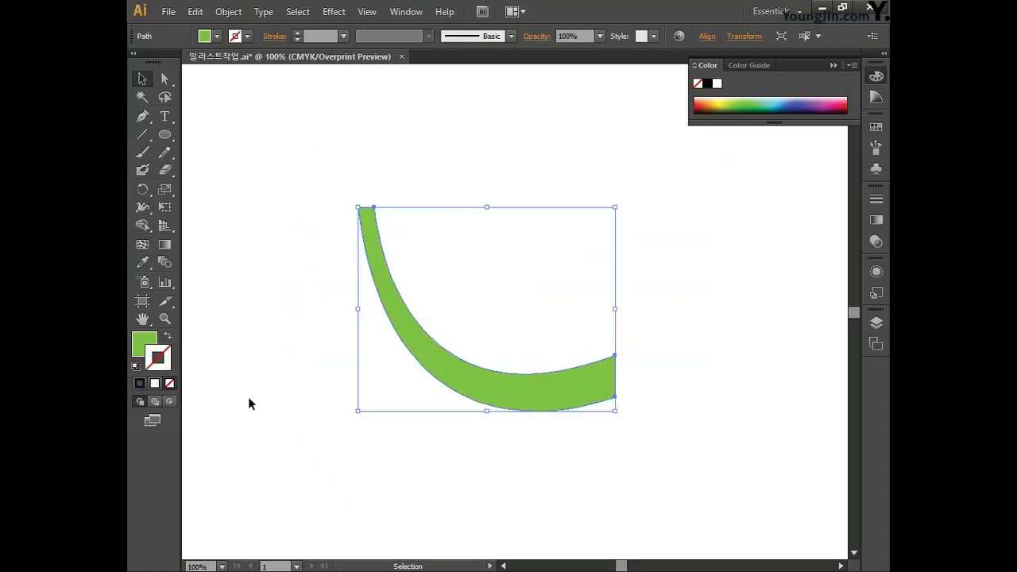
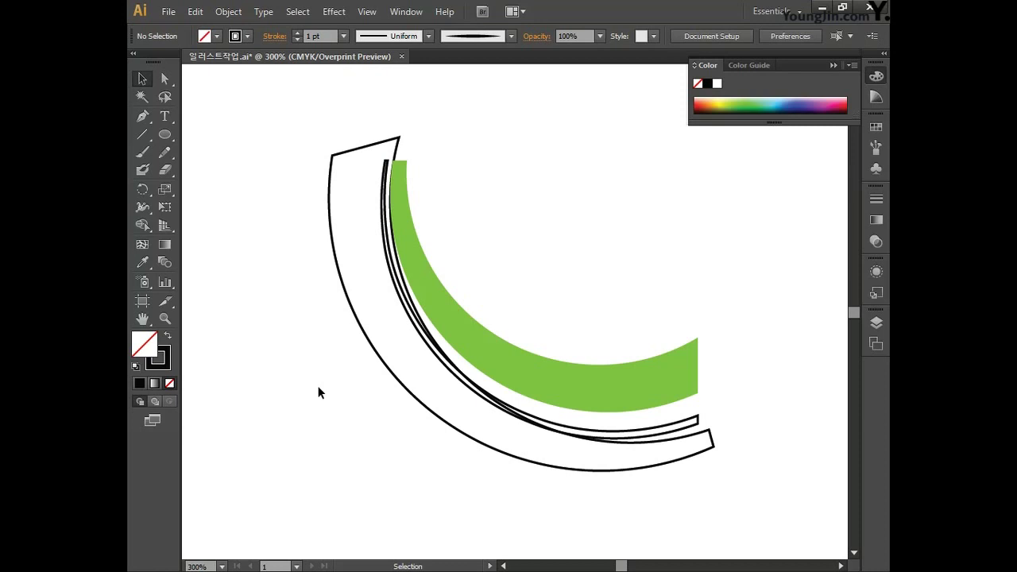
# Fill the thin middle band with darker green C 70, M 15, Y 100, K 0 and remove its stroke
pyautogui.click(437, 355)
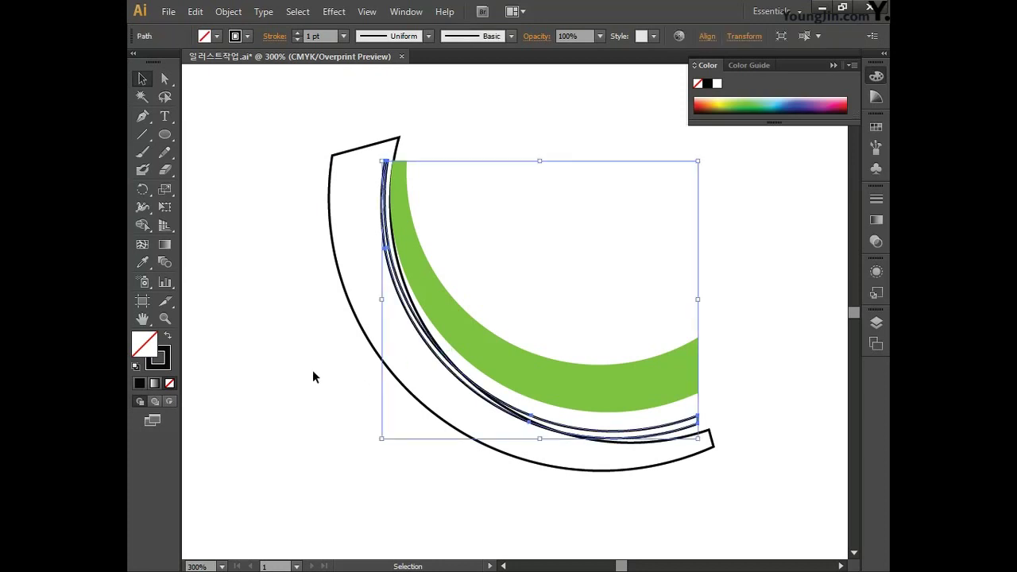
pyautogui.doubleClick(154, 351)
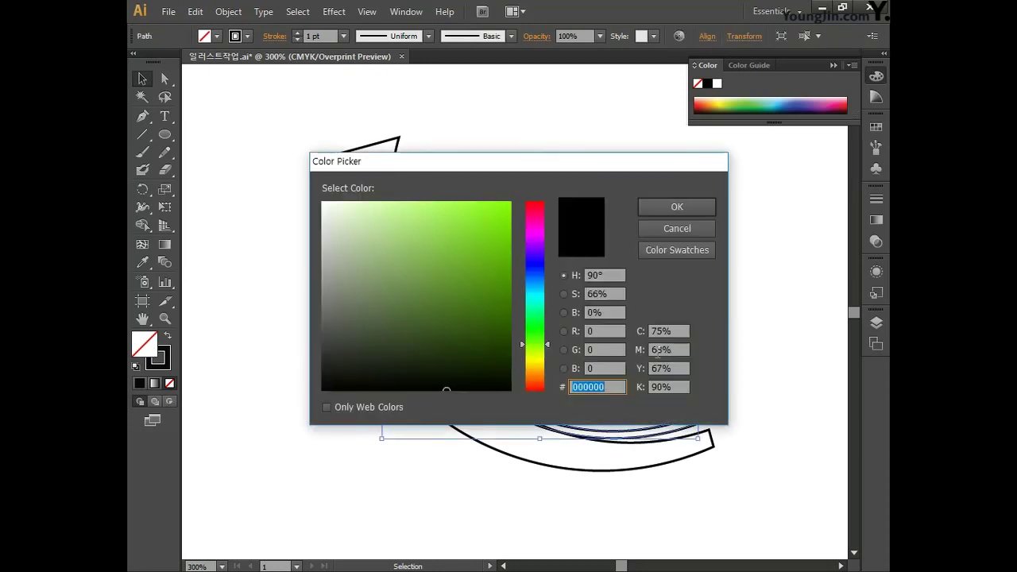
pyautogui.click(676, 334)
pyautogui.write('70')
pyautogui.press('Tab')
pyautogui.write('15')
pyautogui.press('Tab')
pyautogui.write('100')
pyautogui.press('Tab')
pyautogui.write('0')
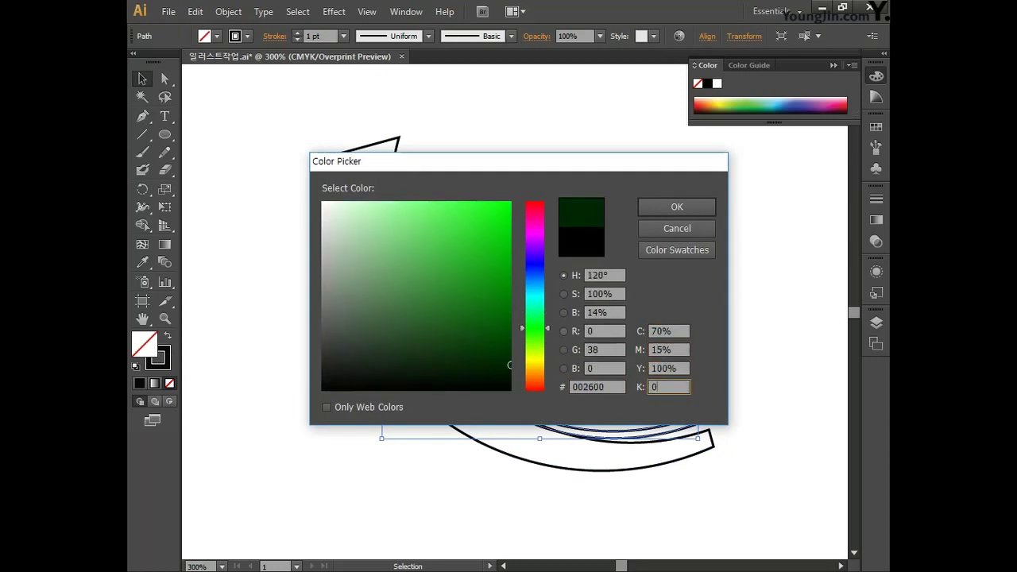
pyautogui.click(643, 212)
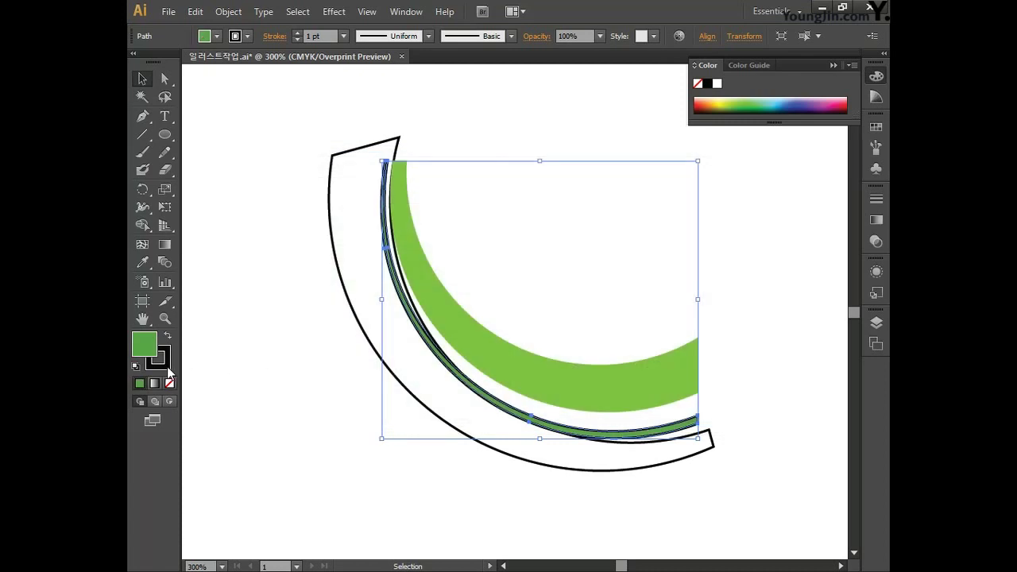
pyautogui.click(170, 383)
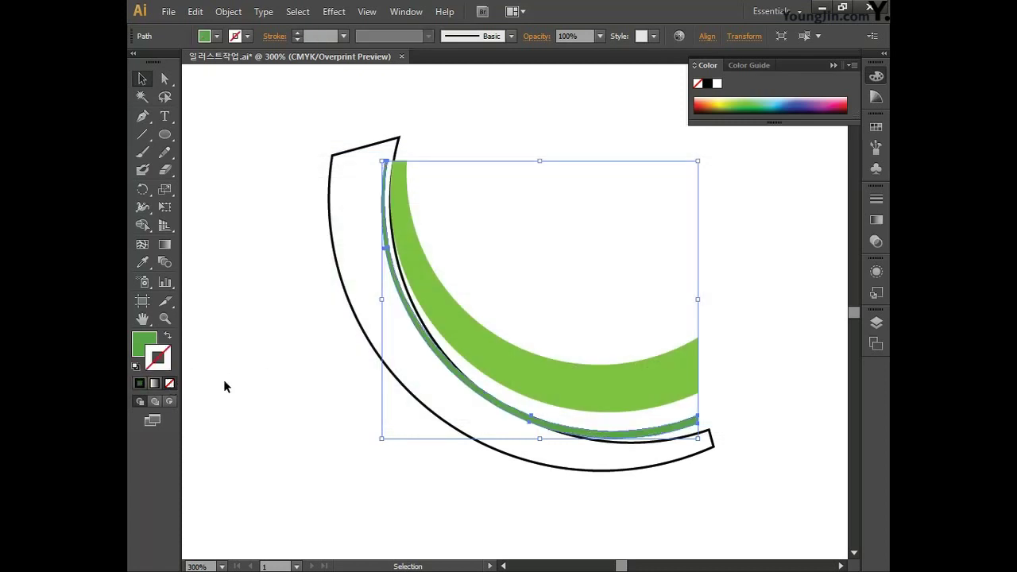
# Fill the wide outer band with pale green C 15, M 0, Y 35, K 0
pyautogui.click(351, 338)
pyautogui.doubleClick(151, 354)
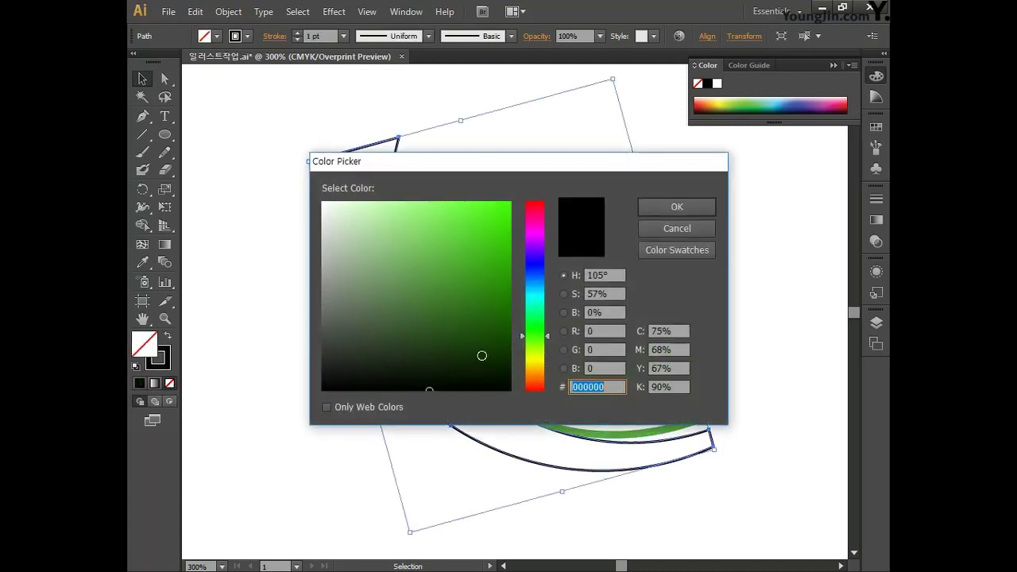
pyautogui.press('Tab')
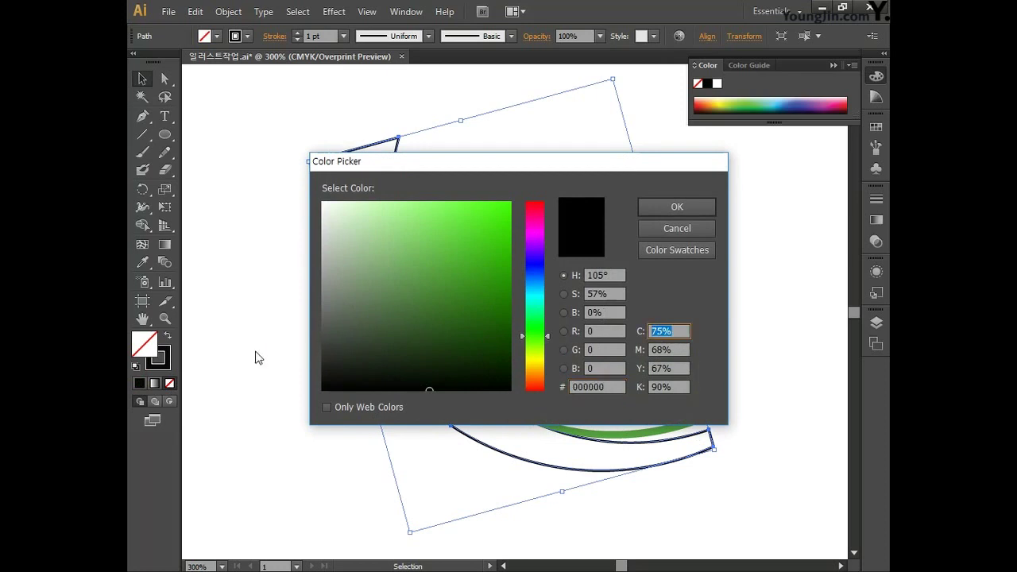
pyautogui.write('15')
pyautogui.press('Tab')
pyautogui.write('0')
pyautogui.press('Tab')
pyautogui.write('35')
pyautogui.press('Tab')
pyautogui.write('0')
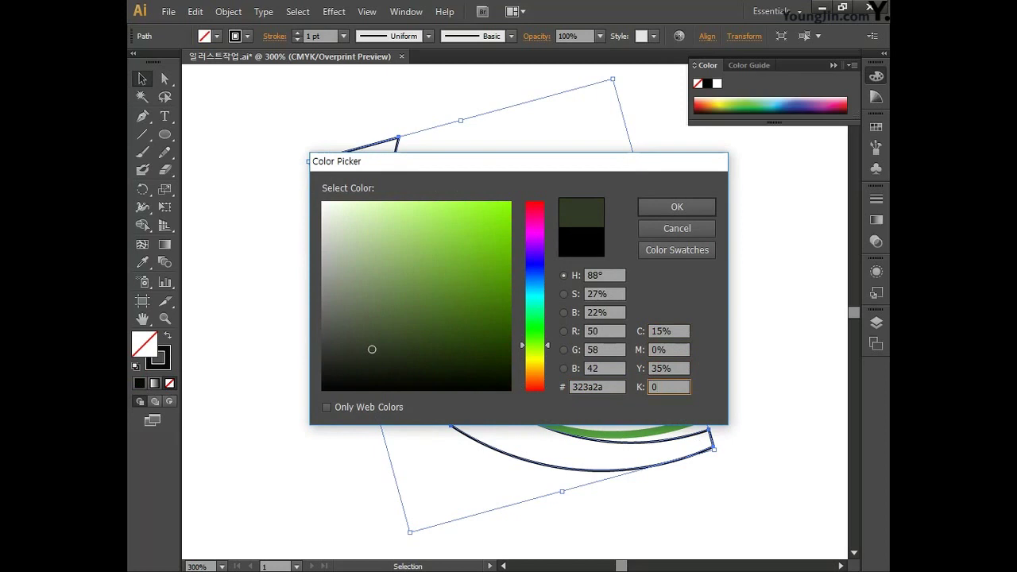
pyautogui.click(653, 209)
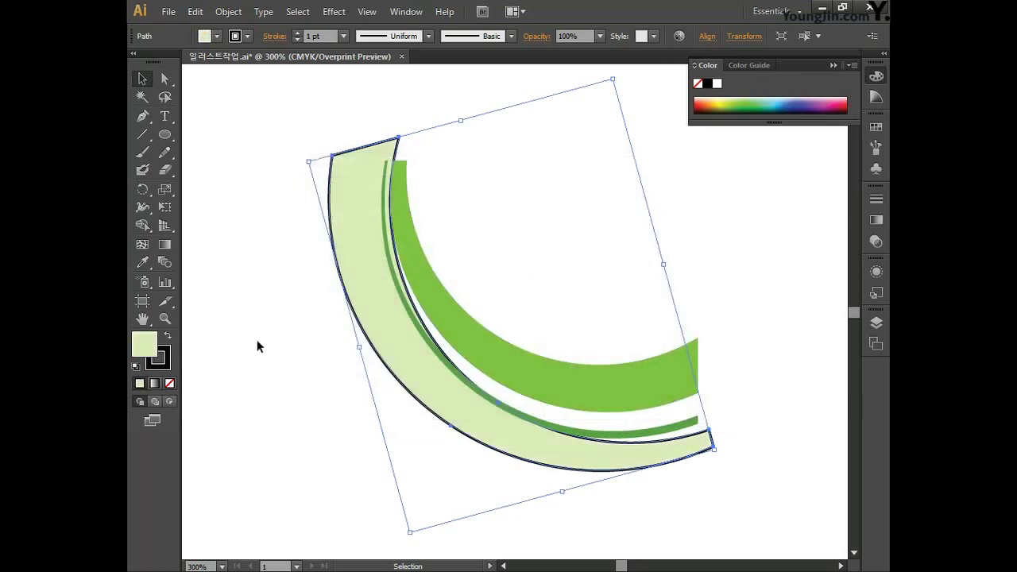
# Remove the outer band's stroke and group all three curved bands
pyautogui.click(166, 368)
pyautogui.click(168, 383)
pyautogui.click(272, 391)
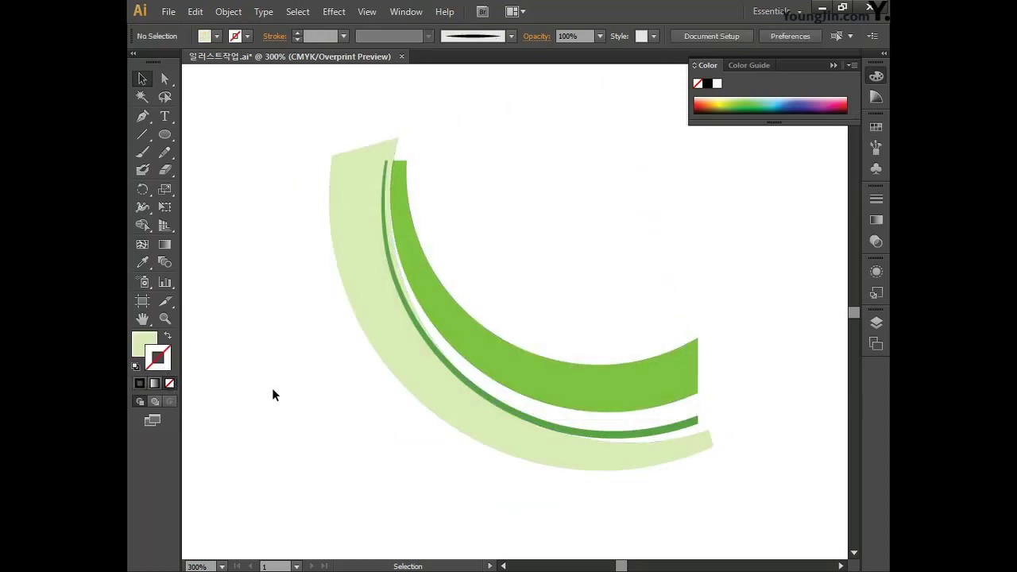
pyautogui.moveTo(292, 125); pyautogui.dragTo(749, 505)
pyautogui.hotkey('ctrl', 'g')
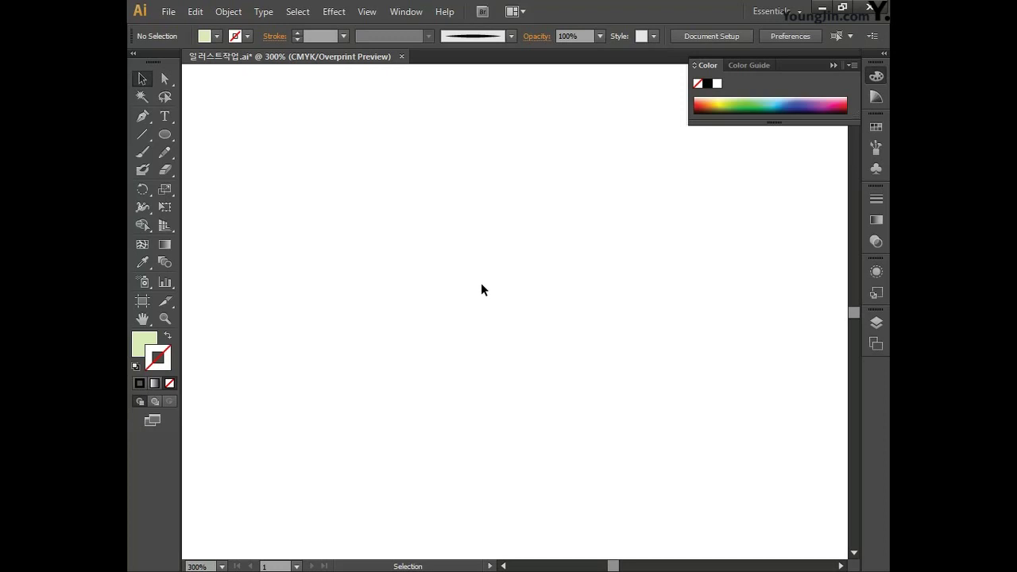
# Prepare the Pen tool with no fill and a near-black #0e0f0b stroke
pyautogui.click(142, 117)
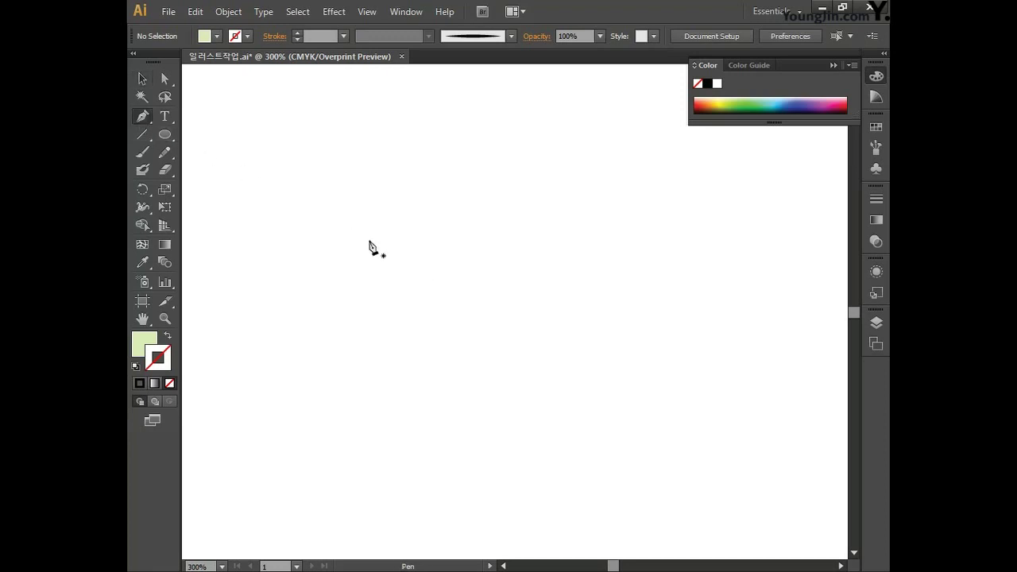
pyautogui.click(147, 346)
pyautogui.click(169, 384)
pyautogui.doubleClick(170, 369)
pyautogui.click(389, 375)
pyautogui.click(376, 379)
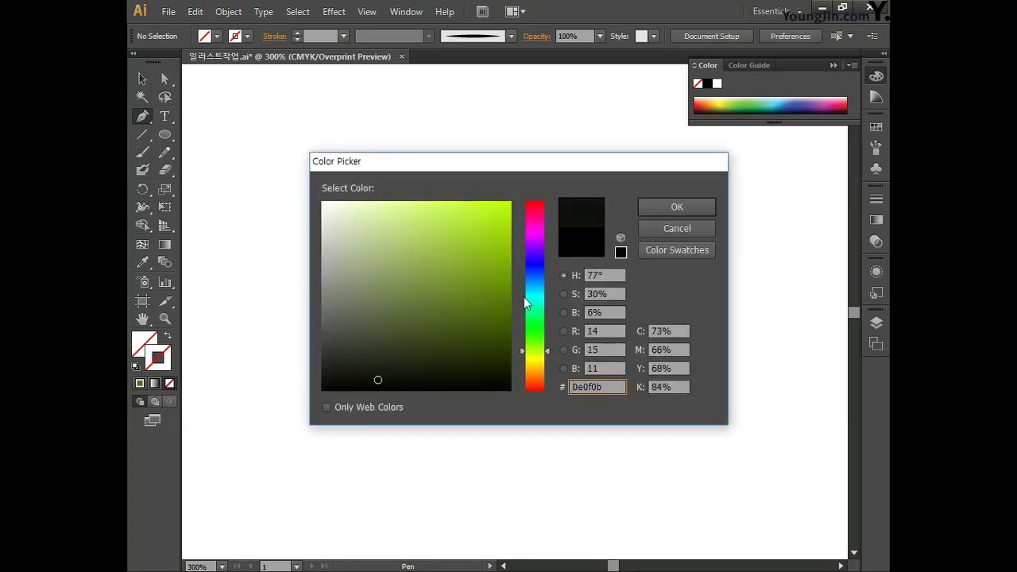
pyautogui.click(676, 206)
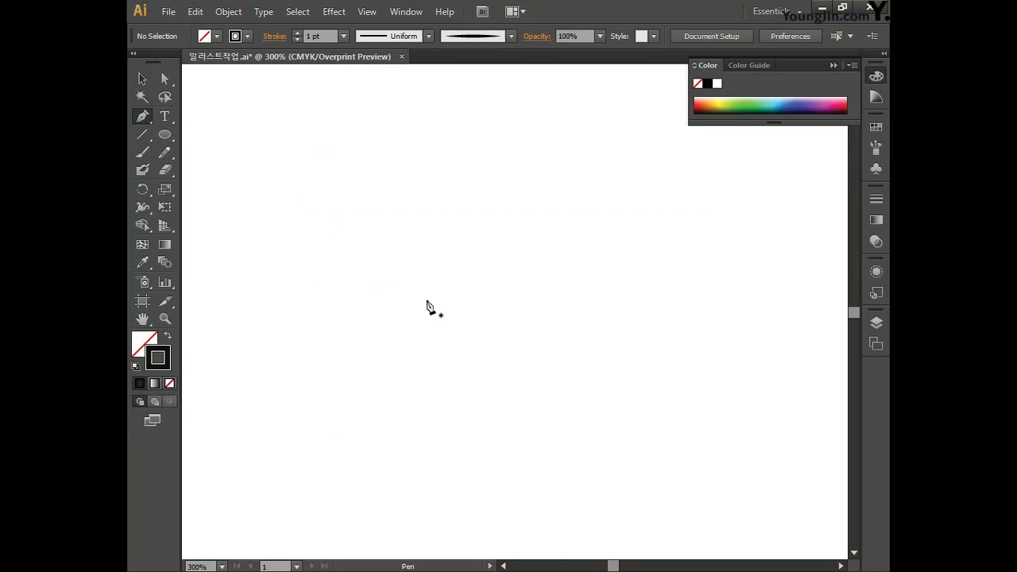
# Draw an open straight-segment path with the Pen tool, outlining a slanted stem whose upper edge winds inward as a rough spiral
pyautogui.click(310, 213)
pyautogui.click(395, 350)
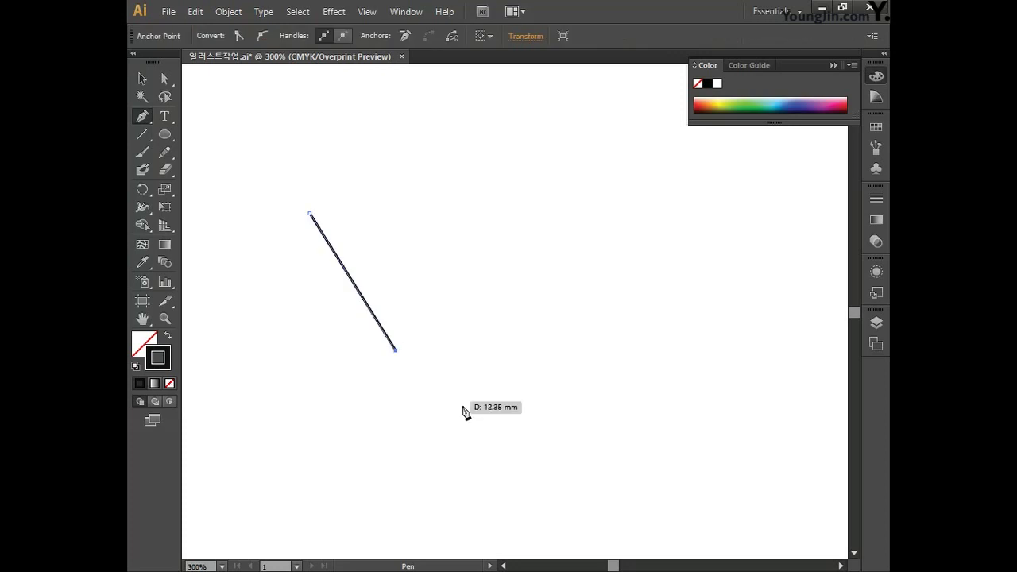
pyautogui.click(572, 451)
pyautogui.click(592, 412)
pyautogui.click(442, 281)
pyautogui.click(510, 182)
pyautogui.click(625, 233)
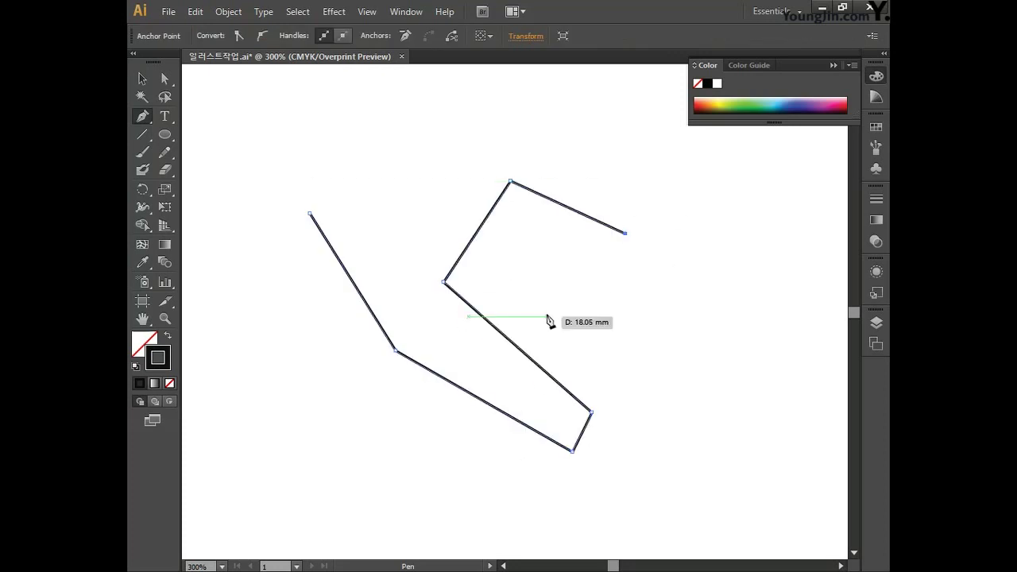
pyautogui.click(543, 312)
pyautogui.click(520, 248)
pyautogui.click(576, 237)
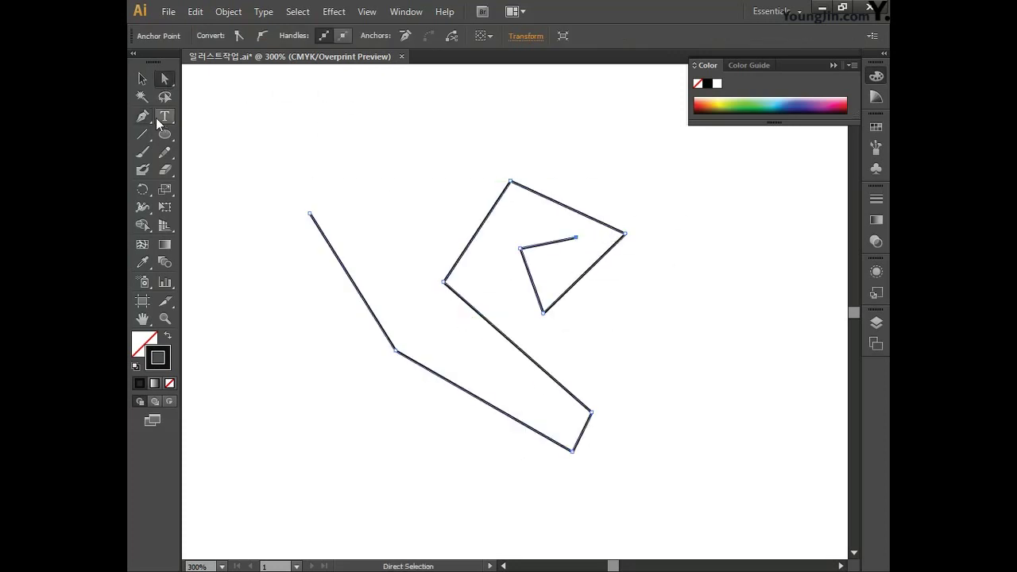
# Convert the path's corners to smooth curves, rounding the stem's lower edge and turning the angular winding into a spiral
pyautogui.press('ctrl')
pyautogui.moveTo(272, 152); pyautogui.dragTo(675, 490)
pyautogui.press('alt')
pyautogui.moveTo(396, 351); pyautogui.dragTo(429, 404)
pyautogui.moveTo(442, 285); pyautogui.dragTo(431, 199)
pyautogui.moveTo(511, 182); pyautogui.dragTo(545, 174)
pyautogui.moveTo(625, 234); pyautogui.dragTo(631, 284)
pyautogui.moveTo(542, 312); pyautogui.dragTo(495, 304)
pyautogui.moveTo(521, 249); pyautogui.dragTo(581, 281)
pyautogui.moveTo(531, 236); pyautogui.dragTo(613, 228)
pyautogui.moveTo(557, 292)
pyautogui.mouseDown()
pyautogui.moveTo(545, 291)
pyautogui.moveTo(549, 278)
pyautogui.moveTo(545, 294)
pyautogui.moveTo(535, 294)
pyautogui.moveTo(572, 291)
pyautogui.mouseUp()
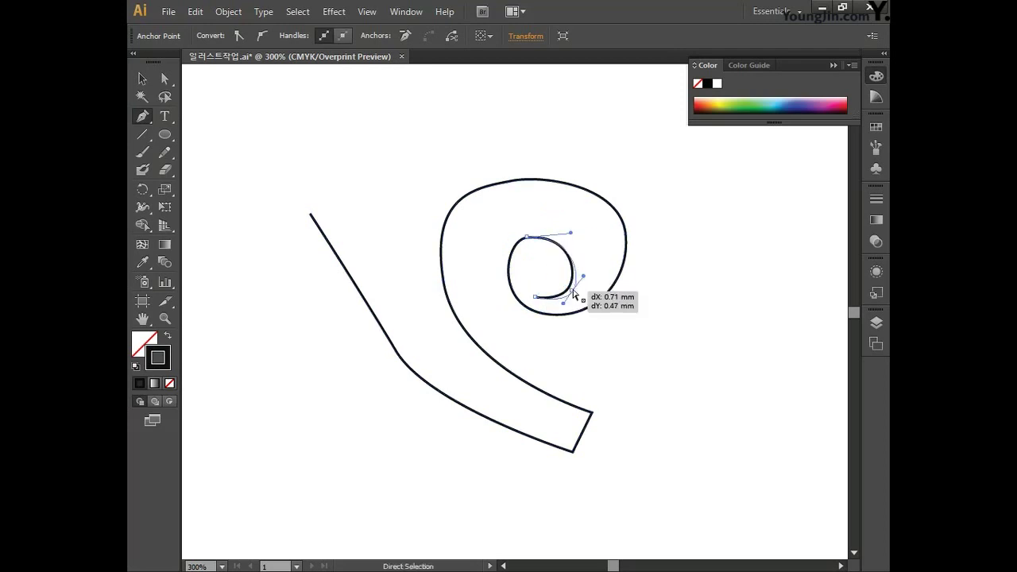
# Refine the spiral and stem by shifting their anchor points and adjusting the curve handles
pyautogui.moveTo(539, 232); pyautogui.dragTo(500, 237)
pyautogui.moveTo(543, 312)
pyautogui.mouseDown()
pyautogui.moveTo(534, 311)
pyautogui.moveTo(545, 324)
pyautogui.mouseUp()
pyautogui.moveTo(627, 238); pyautogui.dragTo(600, 233)
pyautogui.moveTo(546, 176); pyautogui.dragTo(534, 196)
pyautogui.moveTo(596, 205); pyautogui.dragTo(527, 200)
pyautogui.moveTo(590, 412)
pyautogui.mouseDown()
pyautogui.moveTo(610, 381)
pyautogui.moveTo(602, 398)
pyautogui.mouseUp()
pyautogui.click(600, 233)
pyautogui.moveTo(594, 211); pyautogui.dragTo(524, 207)
pyautogui.click(461, 227)
pyautogui.moveTo(429, 404); pyautogui.dragTo(444, 442)
pyautogui.moveTo(310, 213); pyautogui.dragTo(323, 205)
pyautogui.moveTo(396, 350)
pyautogui.mouseDown()
pyautogui.moveTo(381, 284)
pyautogui.moveTo(412, 340)
pyautogui.mouseUp()
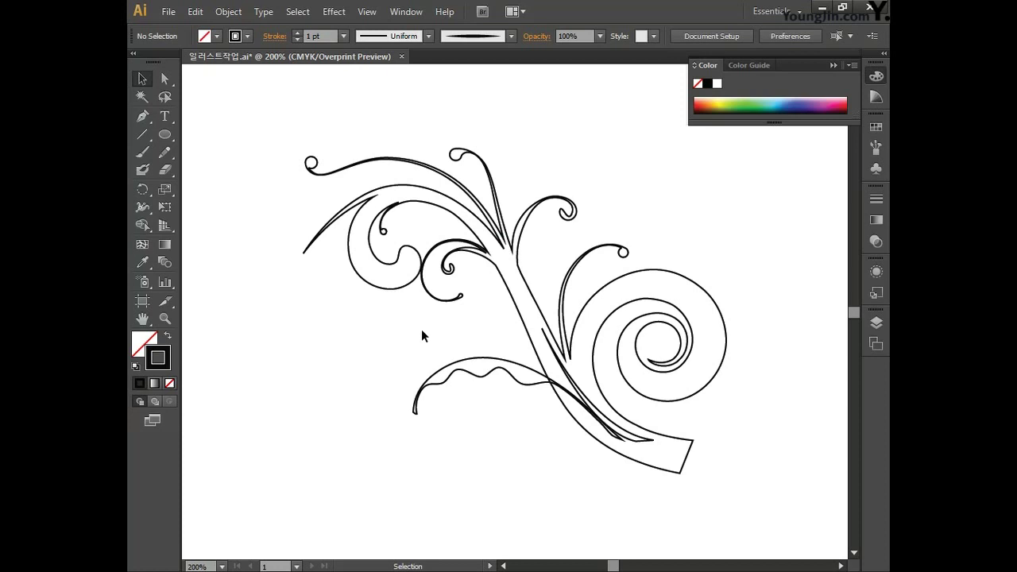
# Fill the large scrolling vine shape with C 40, M 0, Y 100, K 0 and remove its stroke
pyautogui.click(441, 301)
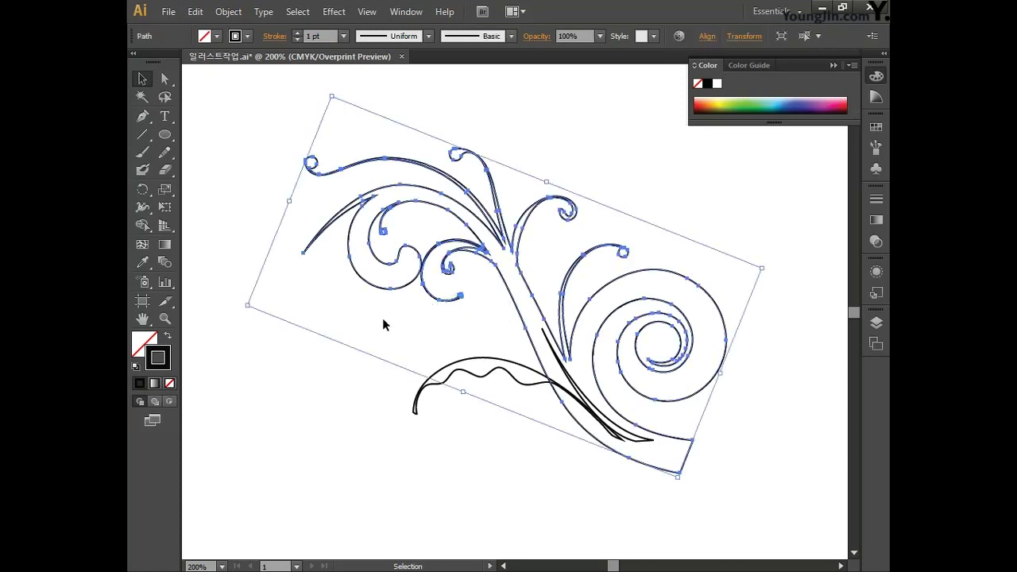
pyautogui.doubleClick(147, 342)
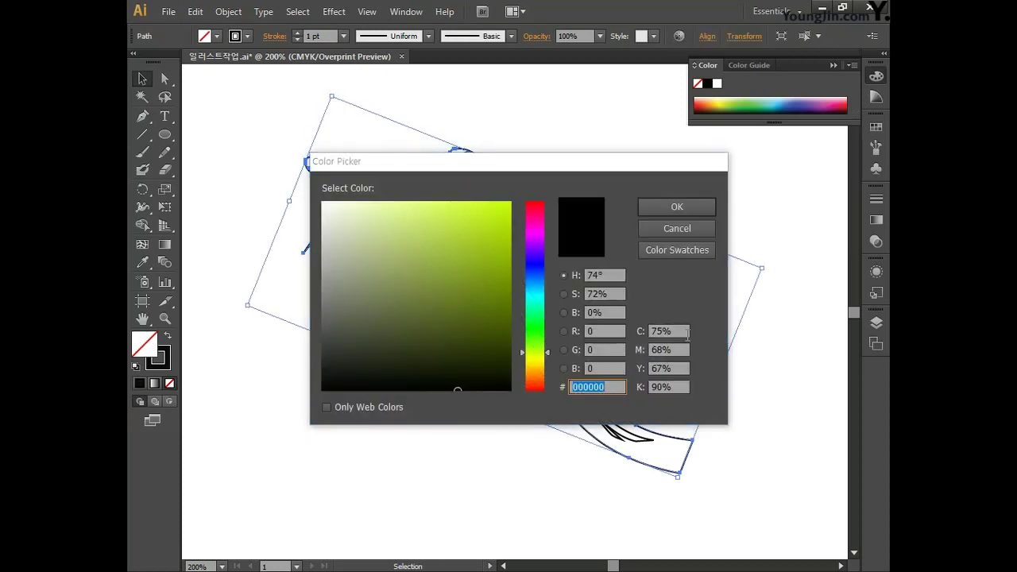
pyautogui.write('40')
pyautogui.press('Tab')
pyautogui.write('0')
pyautogui.press('Tab')
pyautogui.write('100')
pyautogui.press('Tab')
pyautogui.write('0')
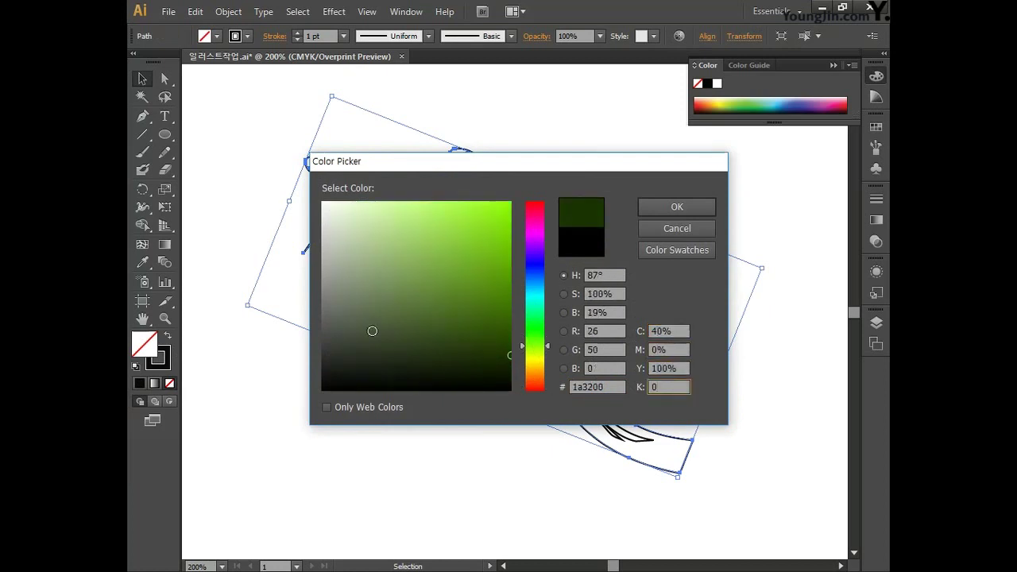
pyautogui.click(676, 207)
pyautogui.click(164, 364)
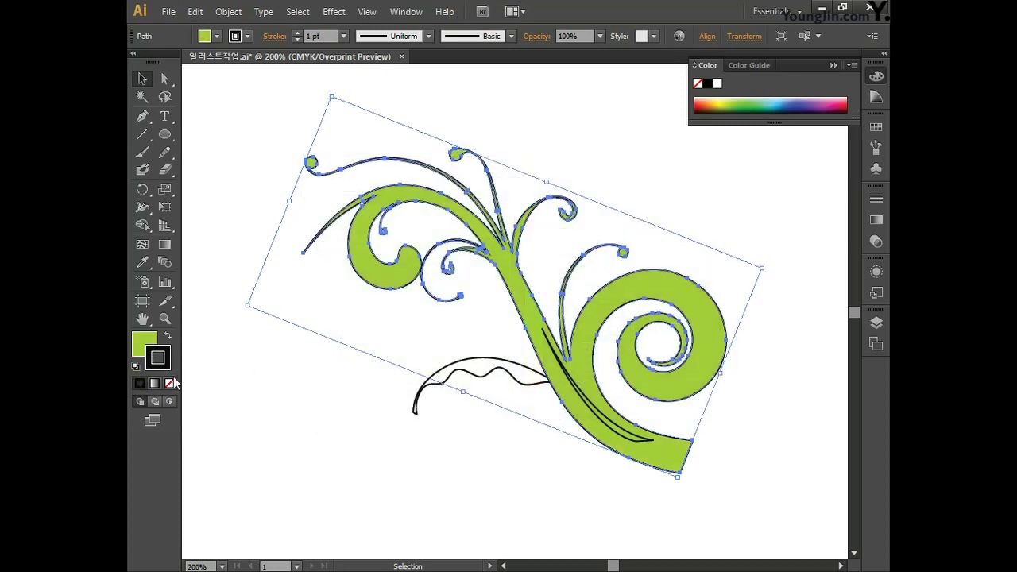
pyautogui.click(170, 383)
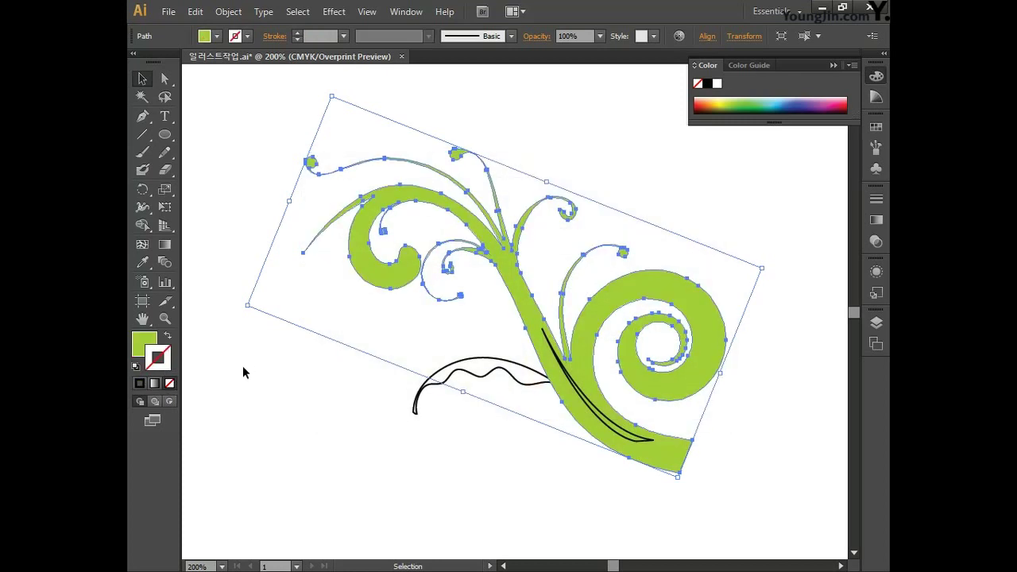
pyautogui.click(314, 370)
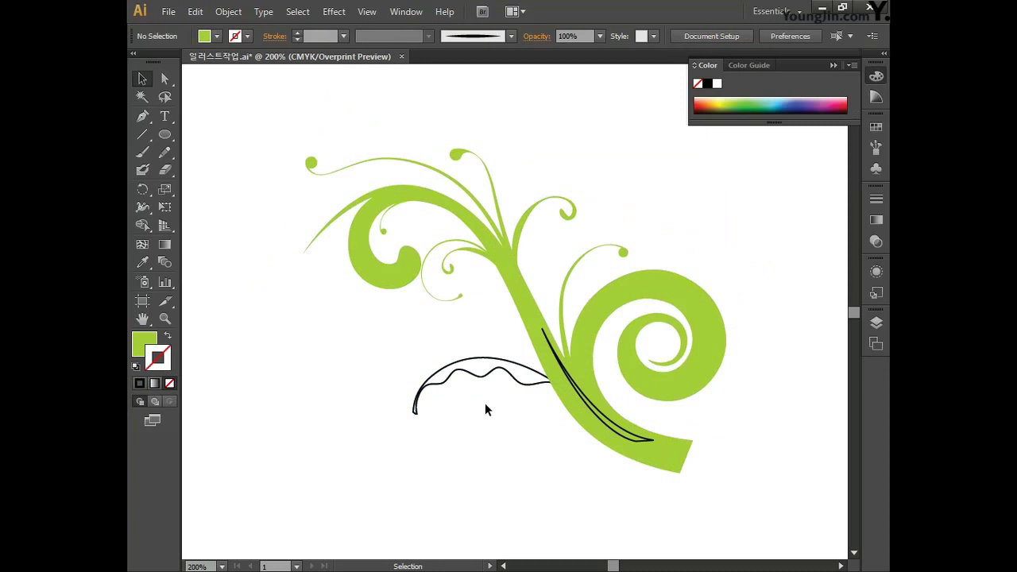
# Fill the slender highlight shape inside the stem with C 20, M 0, Y 90, K 0 and remove its stroke
pyautogui.click(585, 403)
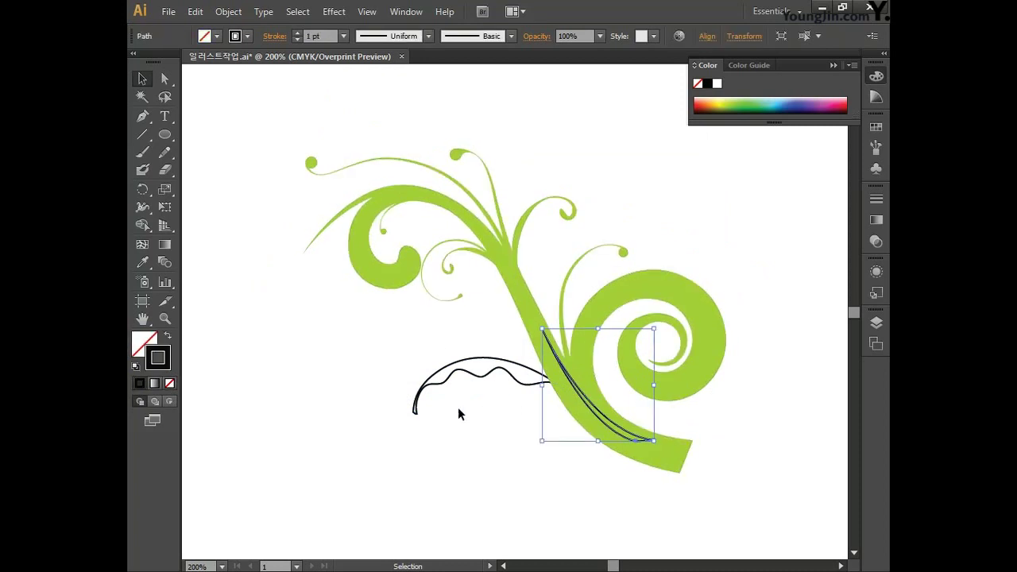
pyautogui.doubleClick(146, 344)
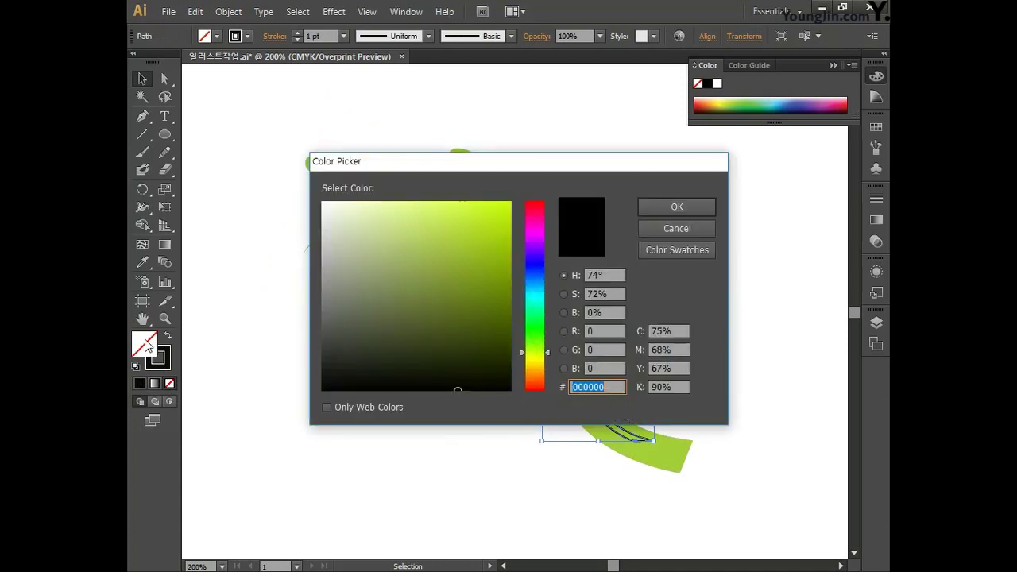
pyautogui.hotkey('shift', 'Tab')
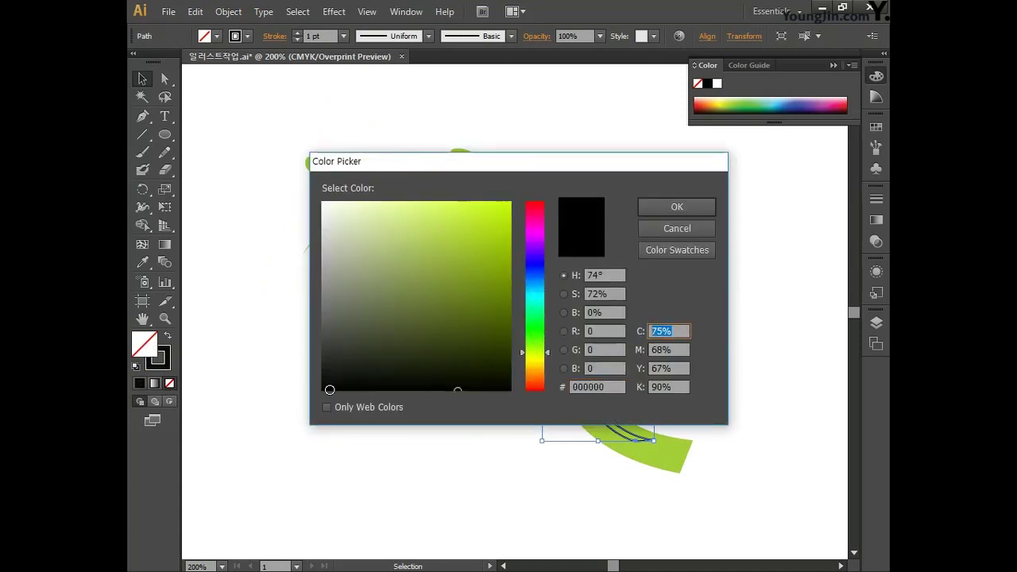
pyautogui.write('20')
pyautogui.press('Tab')
pyautogui.write('0')
pyautogui.press('Tab')
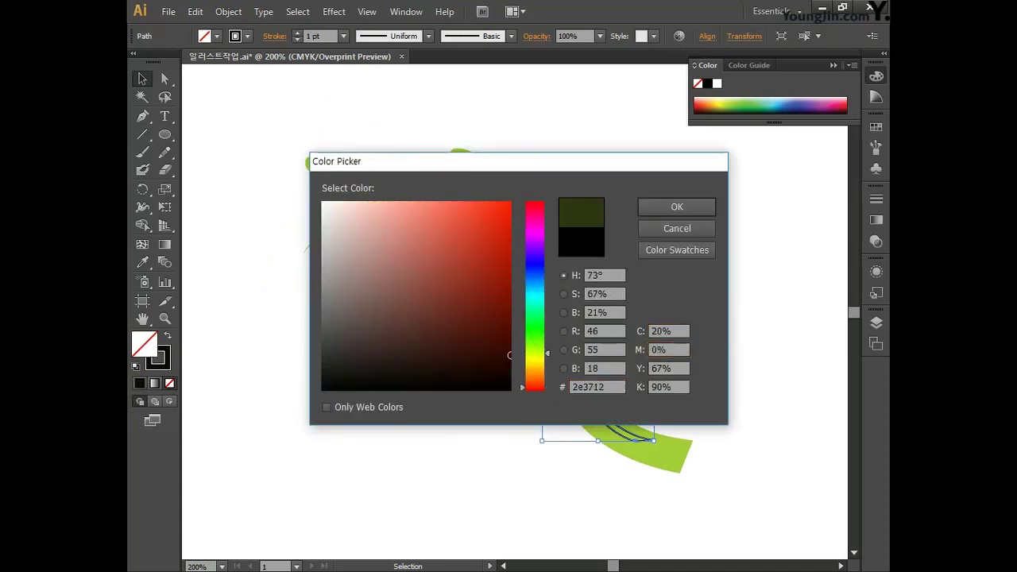
pyautogui.write('90')
pyautogui.press('Tab')
pyautogui.write('0')
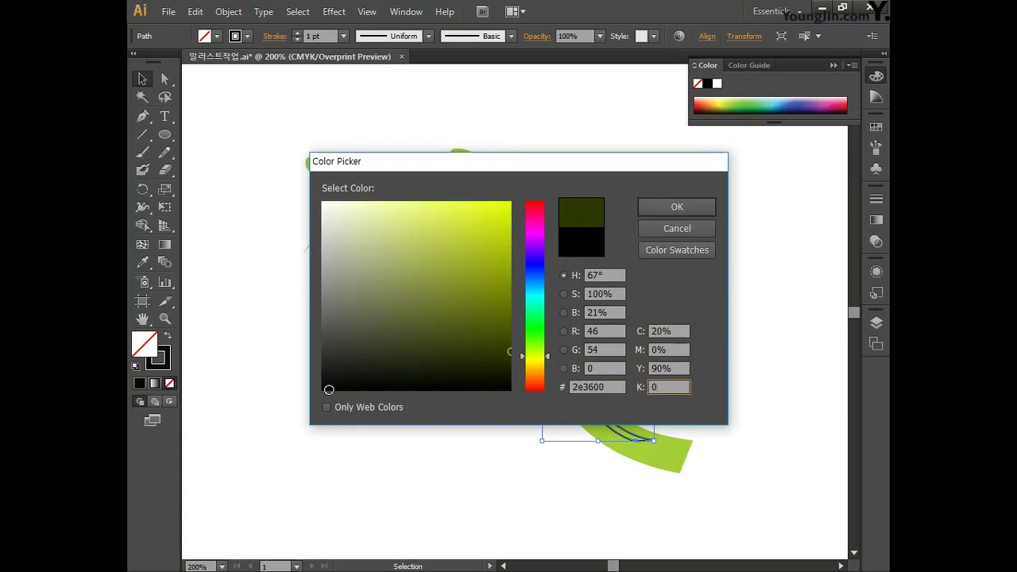
pyautogui.click(657, 207)
pyautogui.click(169, 368)
# Fill the wavy leaf branching off the lower stem with C 40, M 0, Y 100, K 0 and remove its stroke
pyautogui.click(445, 383)
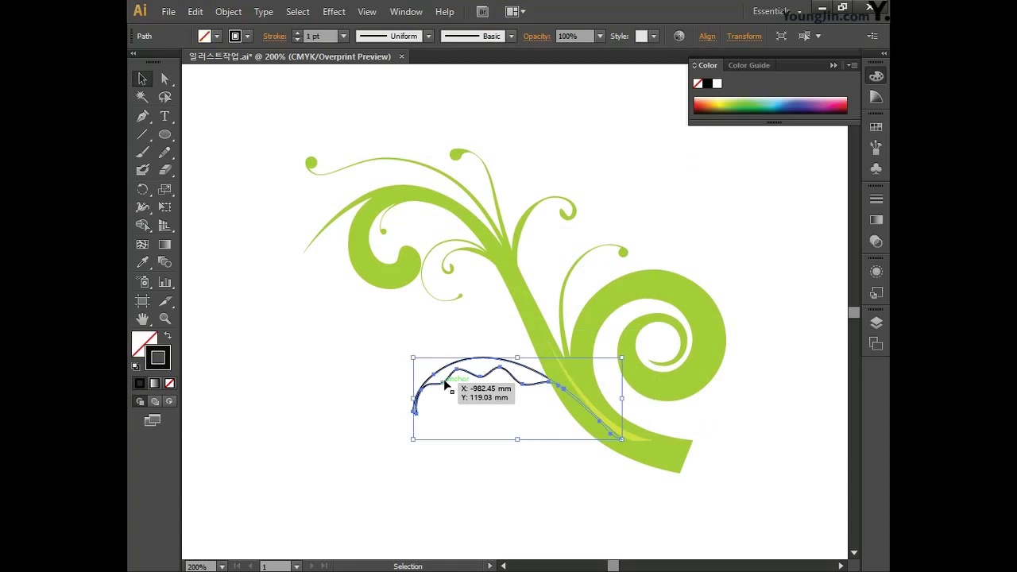
pyautogui.doubleClick(158, 357)
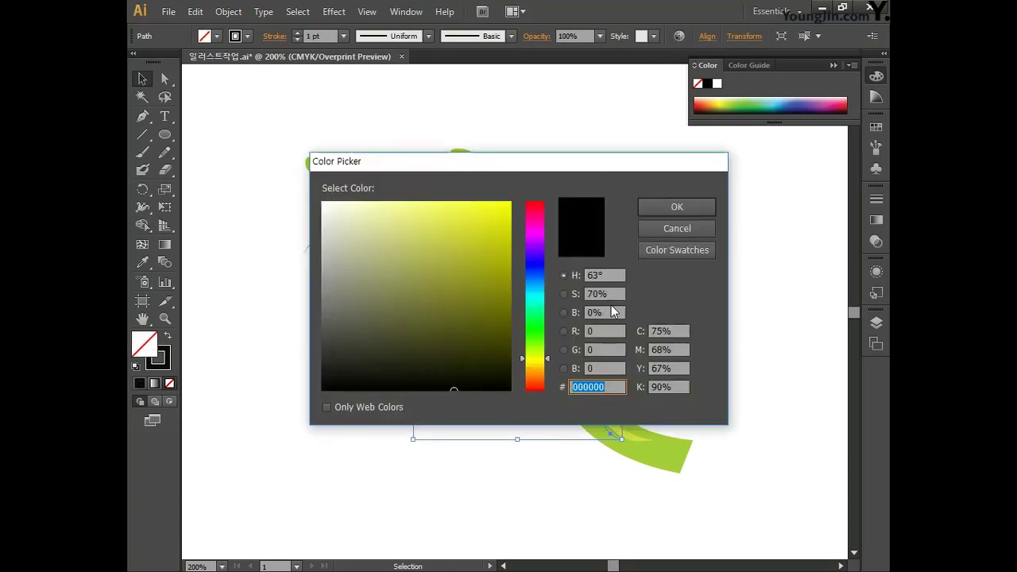
pyautogui.moveTo(676, 332); pyautogui.dragTo(640, 334)
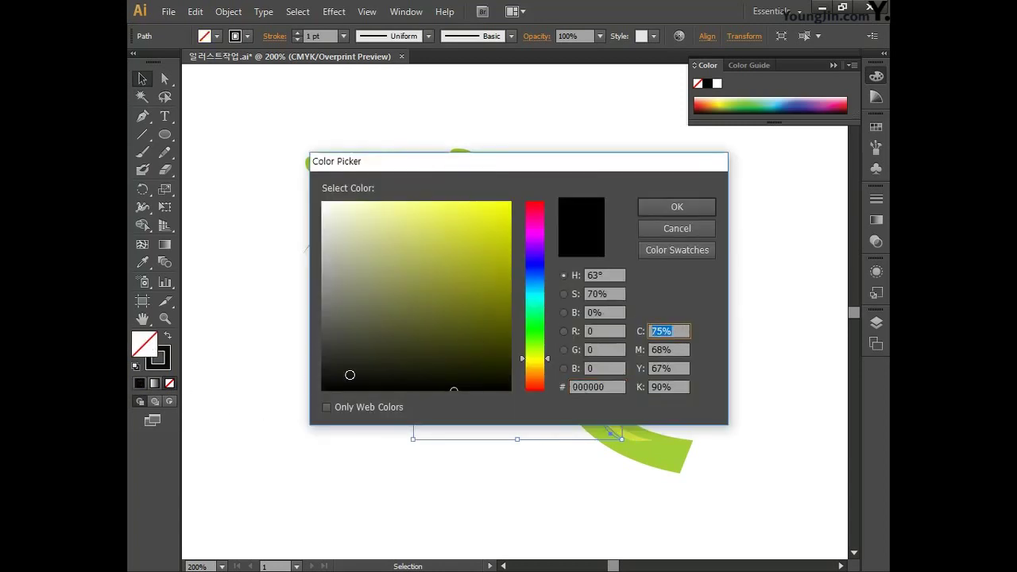
pyautogui.write('40')
pyautogui.press('Tab')
pyautogui.write('0')
pyautogui.press('Tab')
pyautogui.write('100')
pyautogui.press('Tab')
pyautogui.write('0')
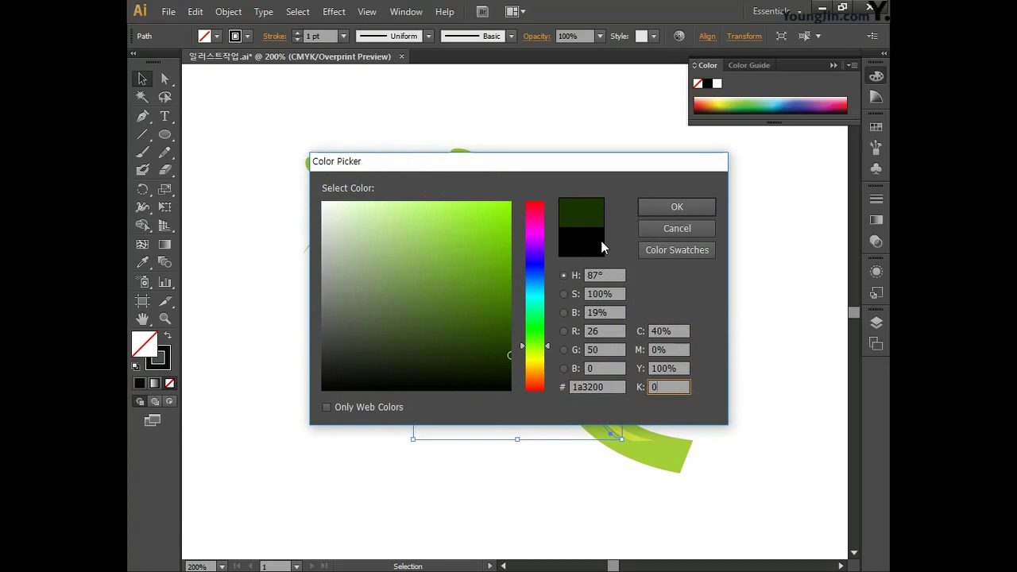
pyautogui.click(674, 210)
pyautogui.press('x')
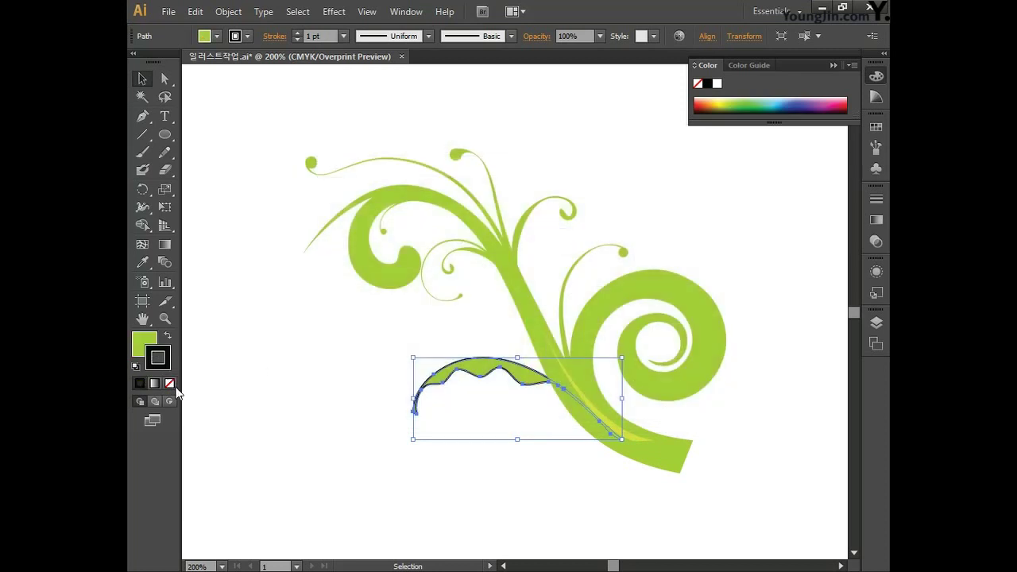
pyautogui.click(169, 383)
pyautogui.click(308, 407)
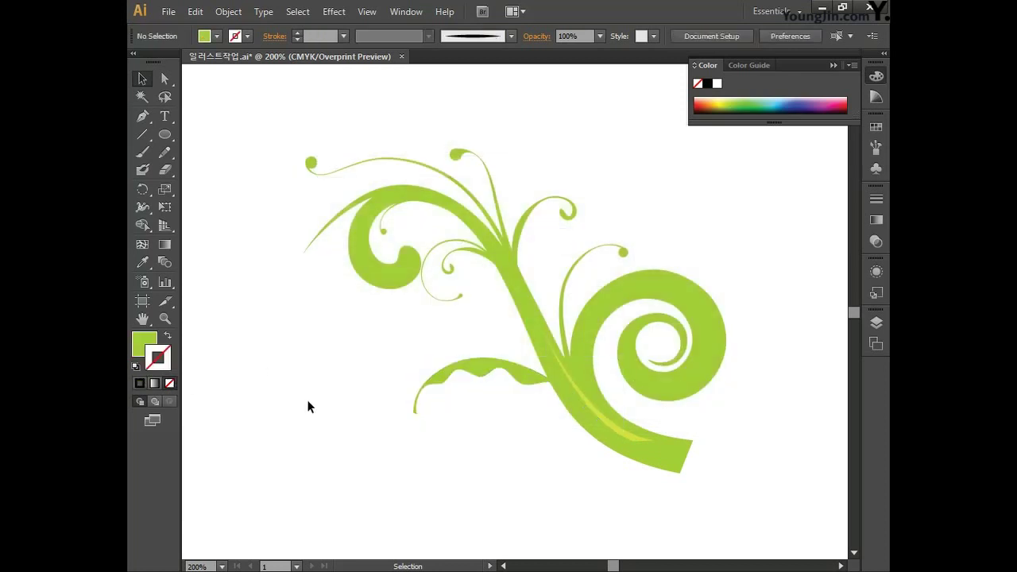
# Group all the pieces of the green scrolling vine ornament, including its leaf and highlight
pyautogui.moveTo(262, 131); pyautogui.dragTo(760, 508)
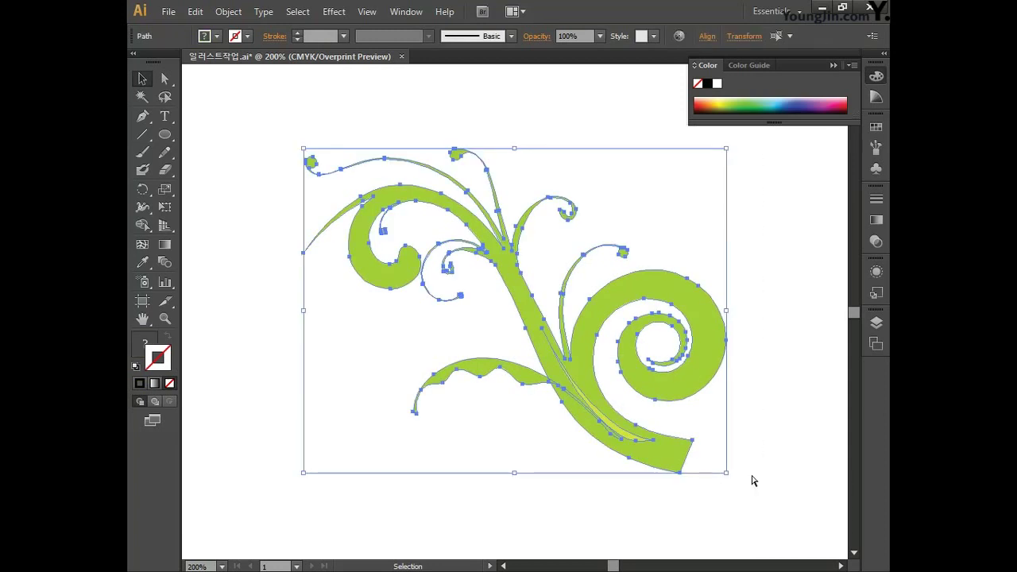
pyautogui.hotkey('ctrl', 'g')
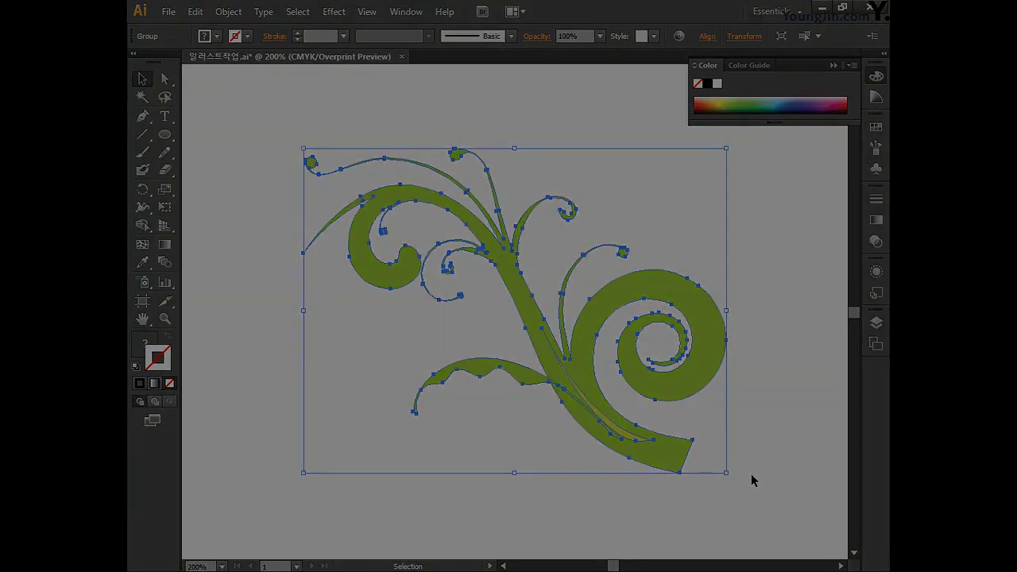
pyautogui.click(751, 474)
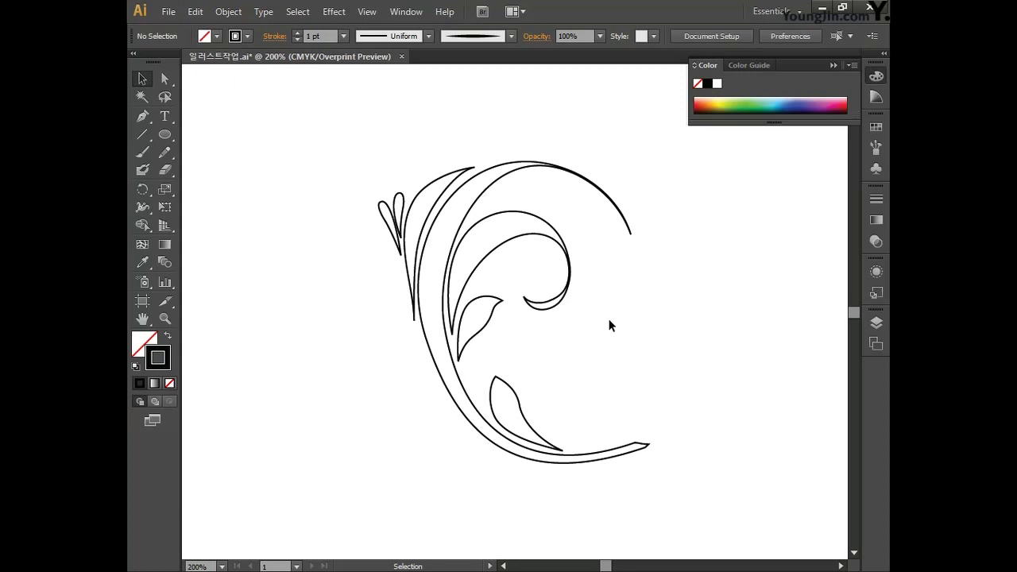
# Fill the whole curling leaf ornament with C 0, M 0, Y 0, K 10 and remove its stroke
pyautogui.moveTo(610, 343); pyautogui.dragTo(359, 197)
pyautogui.doubleClick(144, 344)
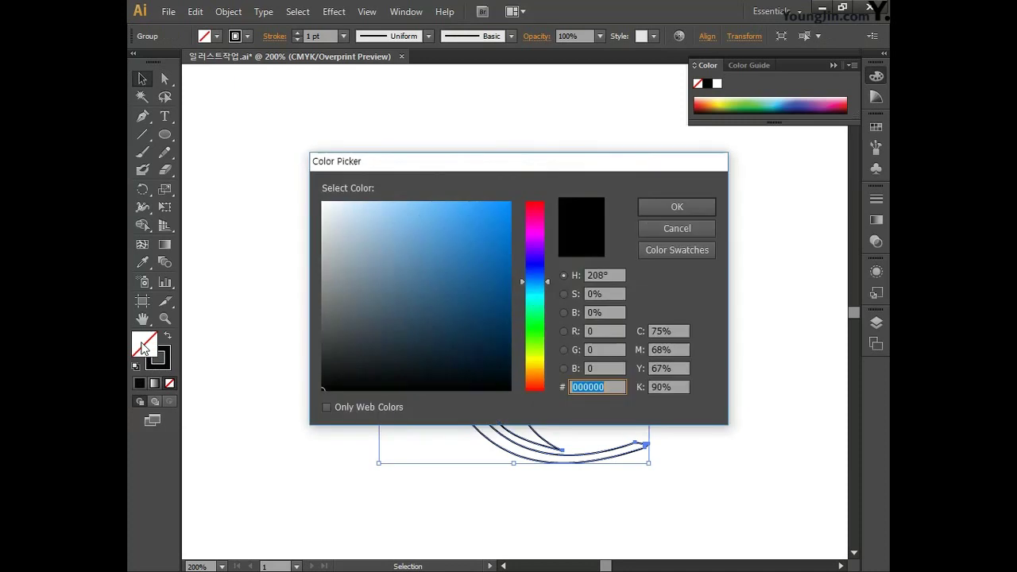
pyautogui.click(677, 332)
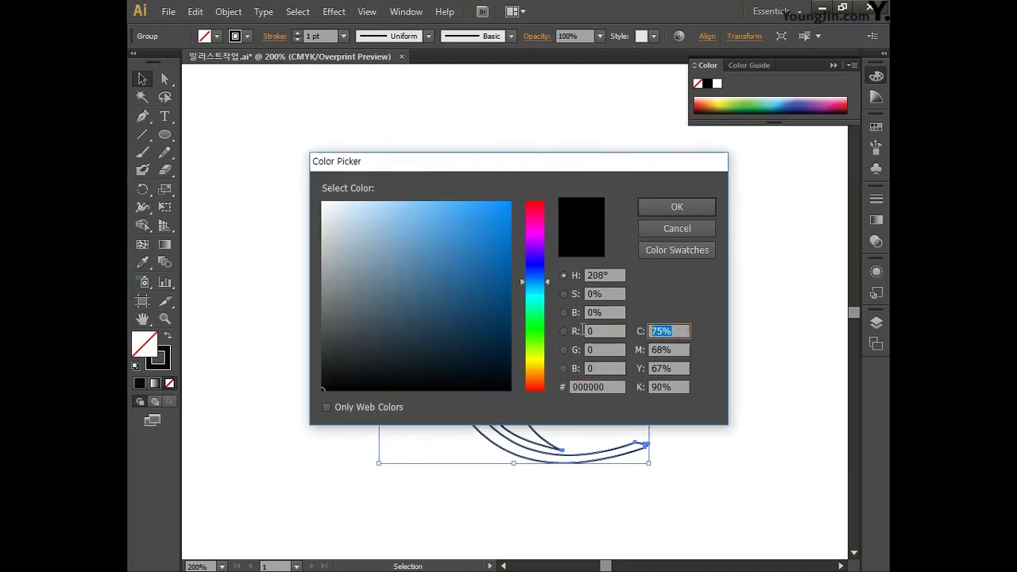
pyautogui.write('0')
pyautogui.press('Tab')
pyautogui.write('0')
pyautogui.press('Tab')
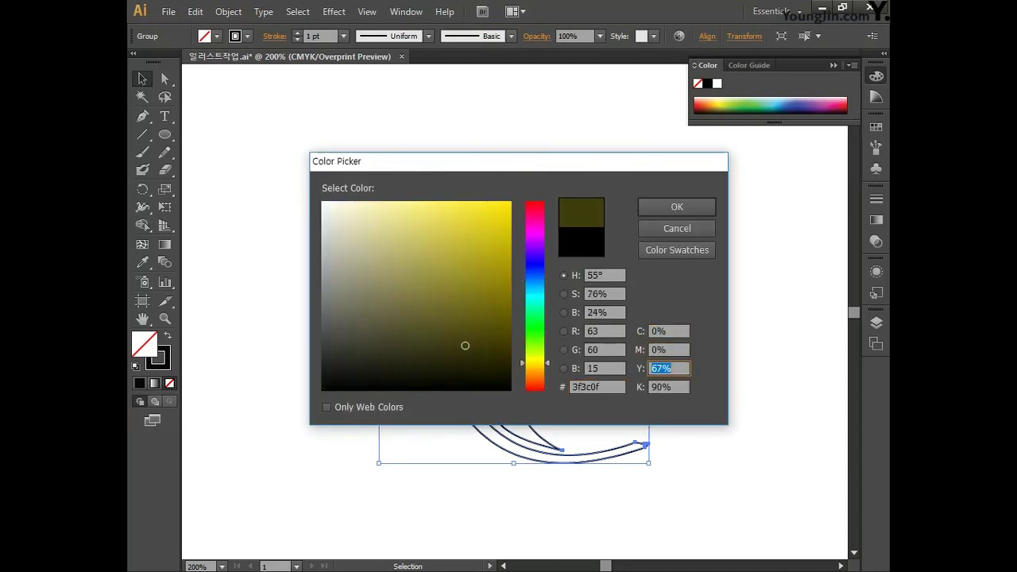
pyautogui.write('0')
pyautogui.press('Tab')
pyautogui.write('10')
pyautogui.click(697, 206)
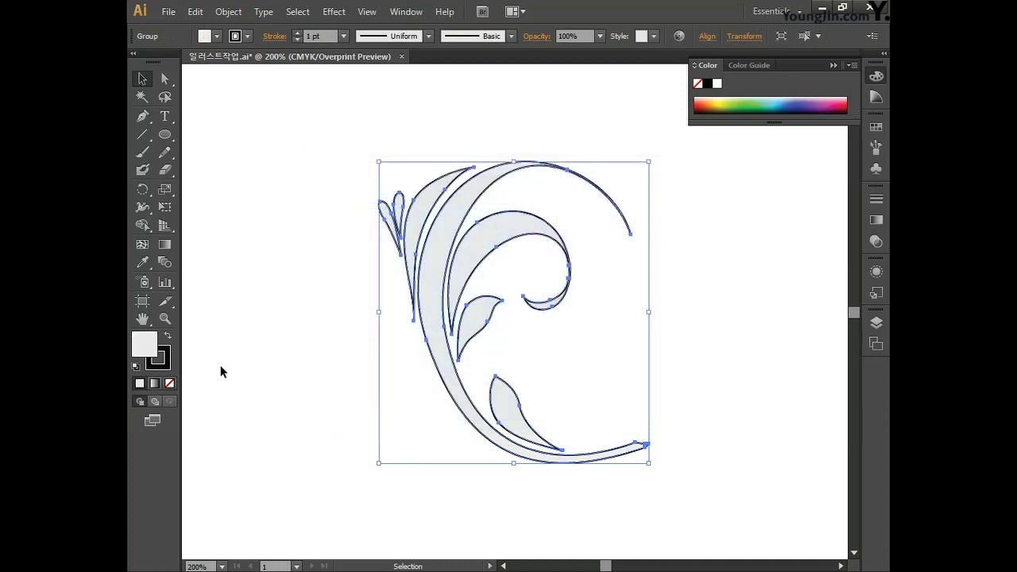
pyautogui.click(164, 367)
pyautogui.click(170, 383)
pyautogui.click(280, 384)
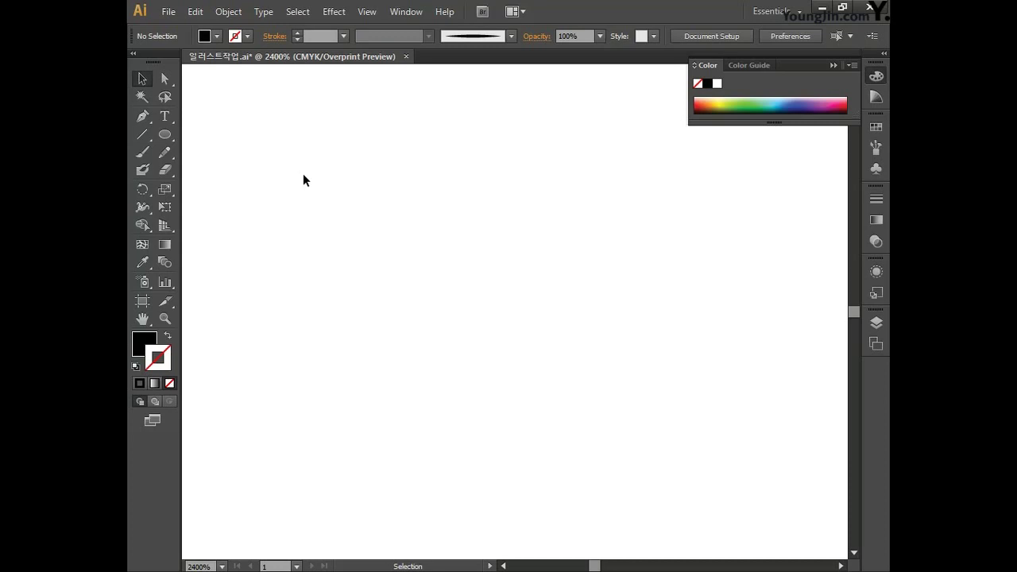
# Create the text FUN on an empty area of the canvas with the Type tool
pyautogui.click(165, 116)
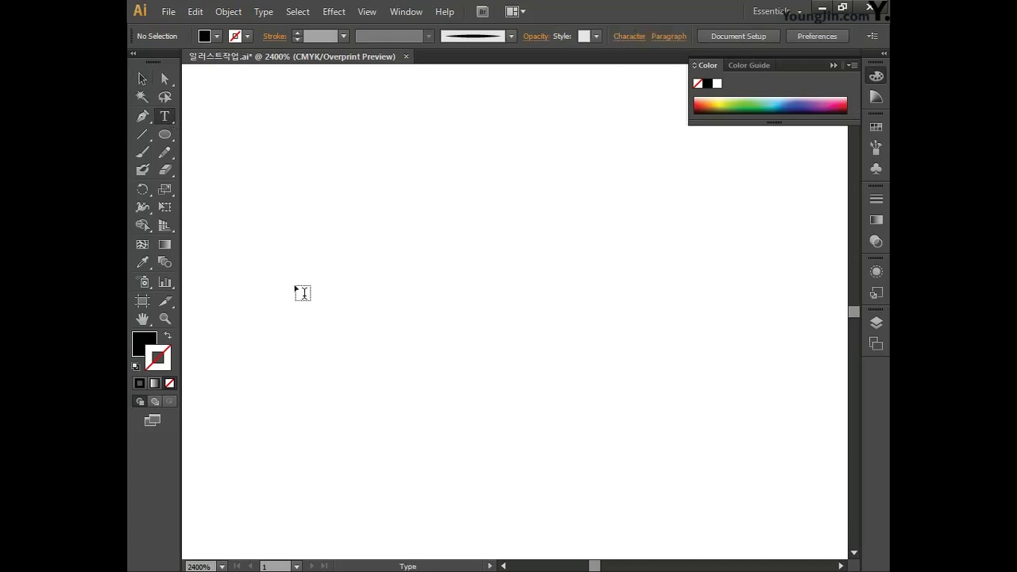
pyautogui.click(293, 292)
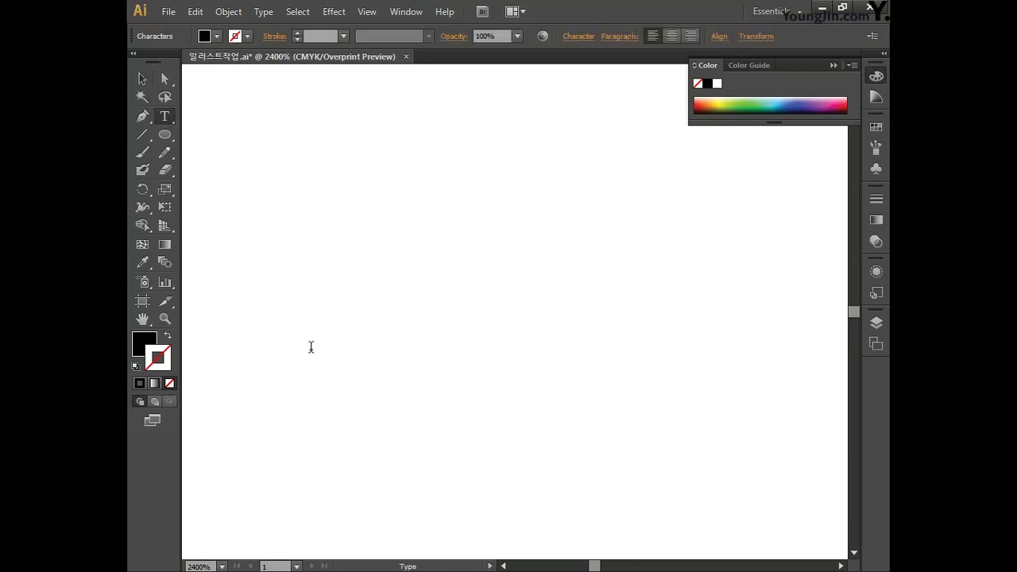
pyautogui.write('F')
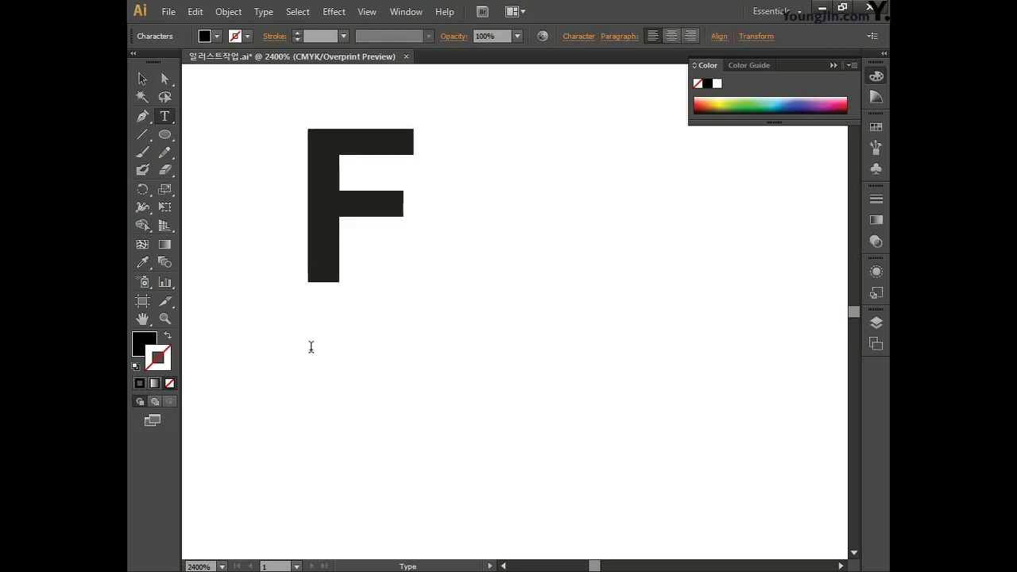
pyautogui.write('UN')
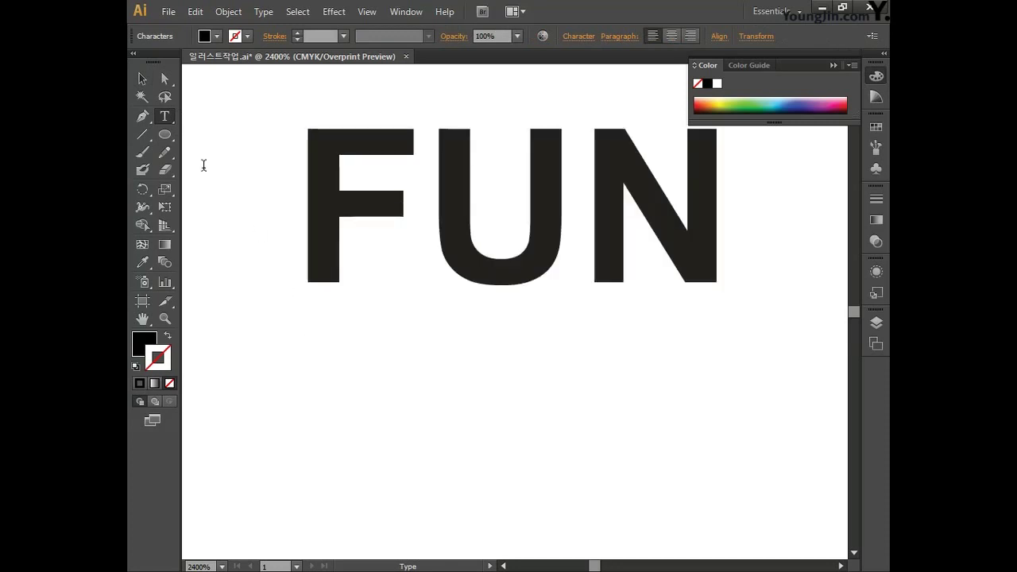
# Check the font settings of the FUN text and look through the available fonts
pyautogui.click(143, 78)
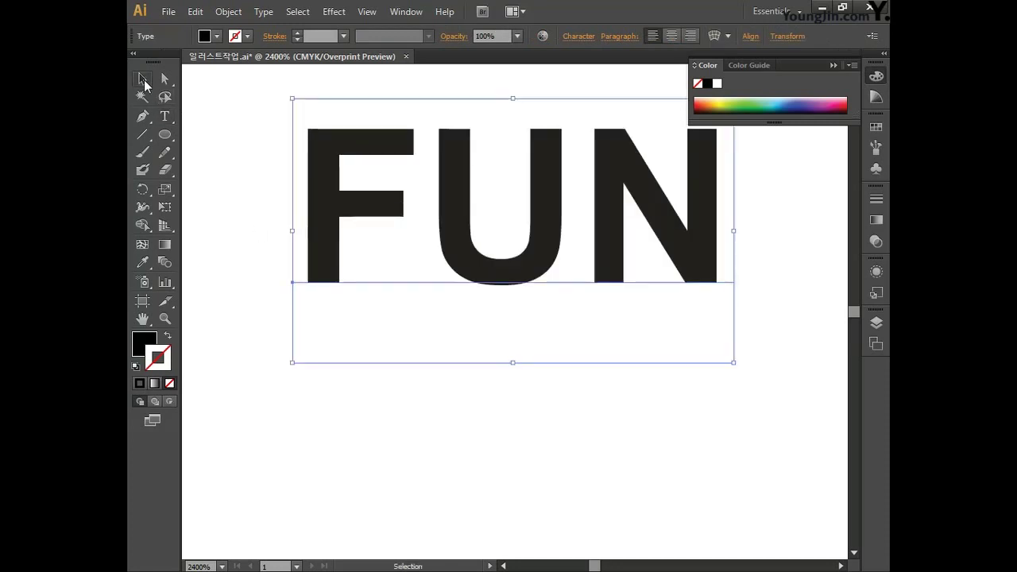
pyautogui.click(580, 36)
pyautogui.click(584, 60)
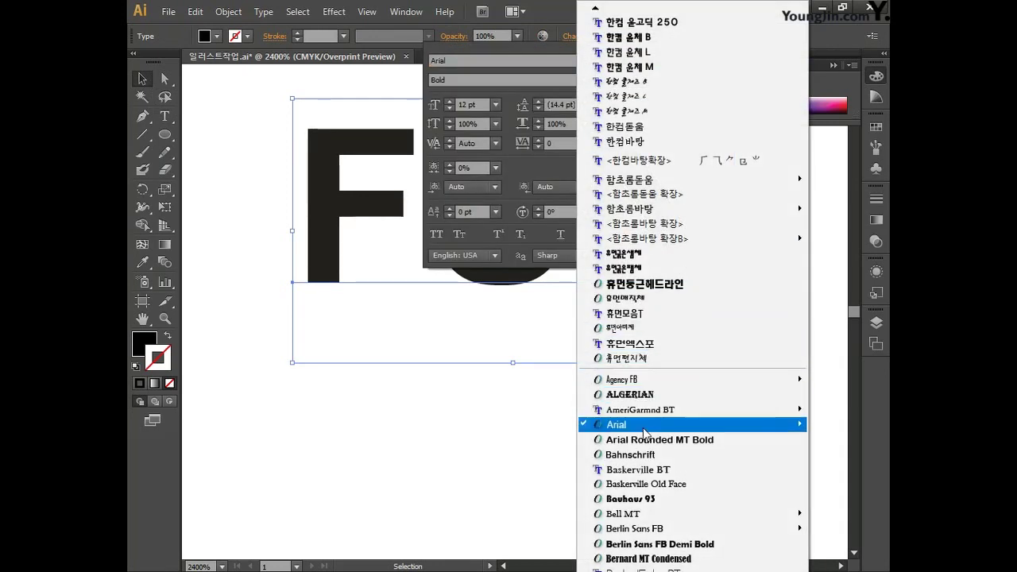
pyautogui.moveTo(604, 424)
pyautogui.click(500, 524)
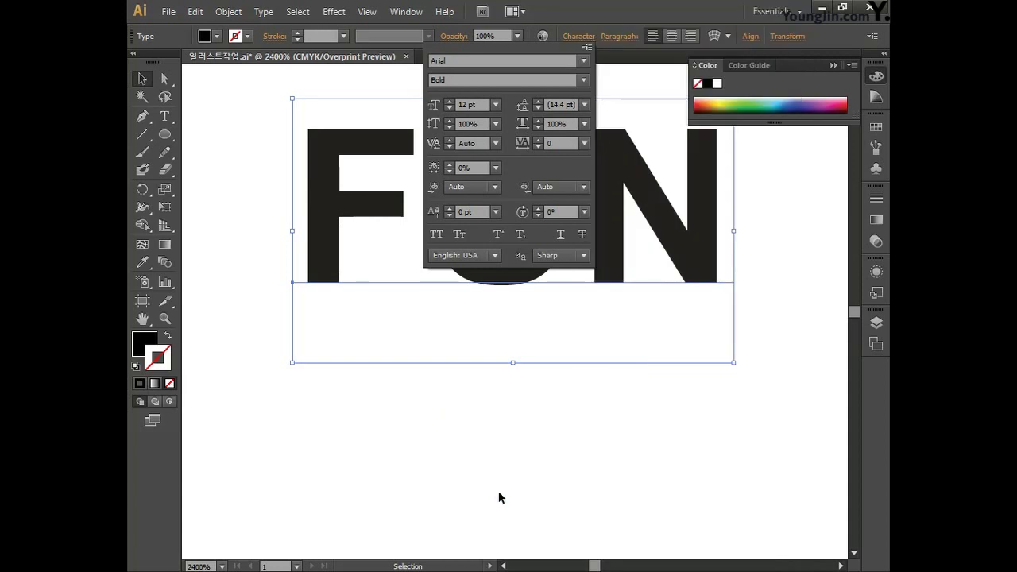
pyautogui.click(581, 38)
# Add a 1 pt stroke to the FUN text
pyautogui.moveTo(252, 113); pyautogui.dragTo(777, 355)
pyautogui.click(300, 34)
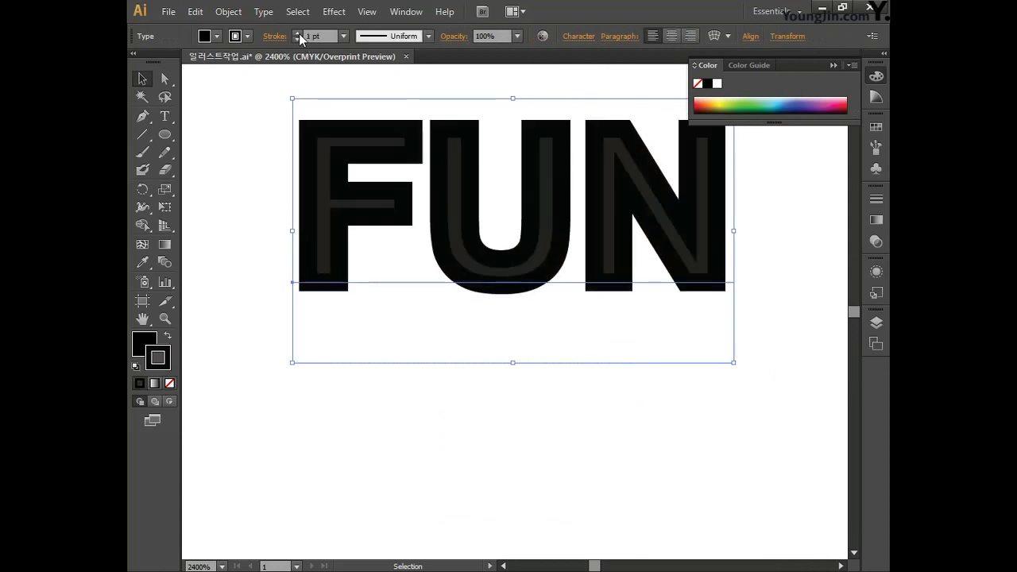
pyautogui.click(263, 145)
pyautogui.press('space')
pyautogui.moveTo(265, 201); pyautogui.dragTo(251, 310)
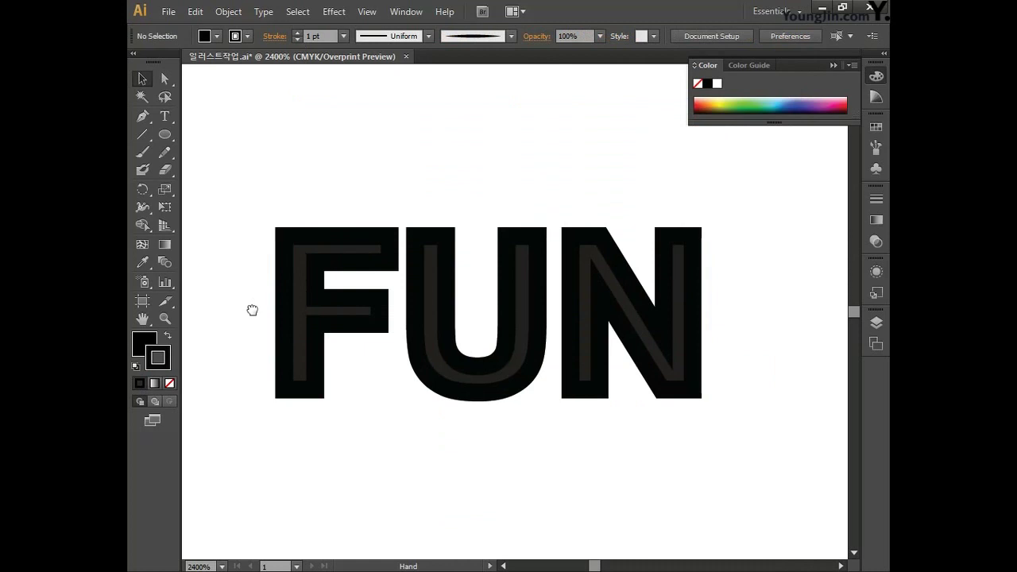
# Convert the FUN text to outlines and apply Outline Stroke to its letters
pyautogui.click(293, 340)
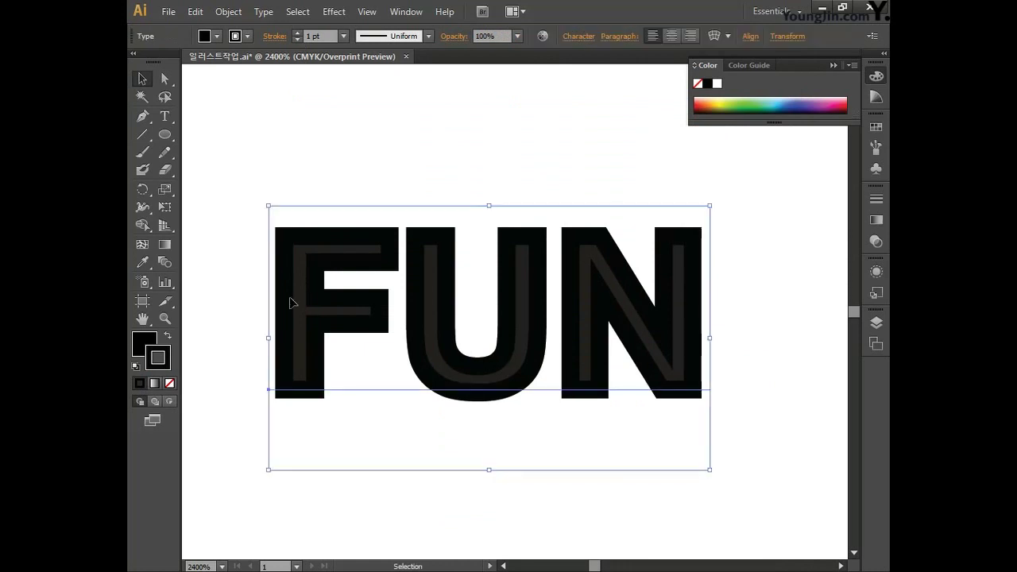
pyautogui.click(264, 11)
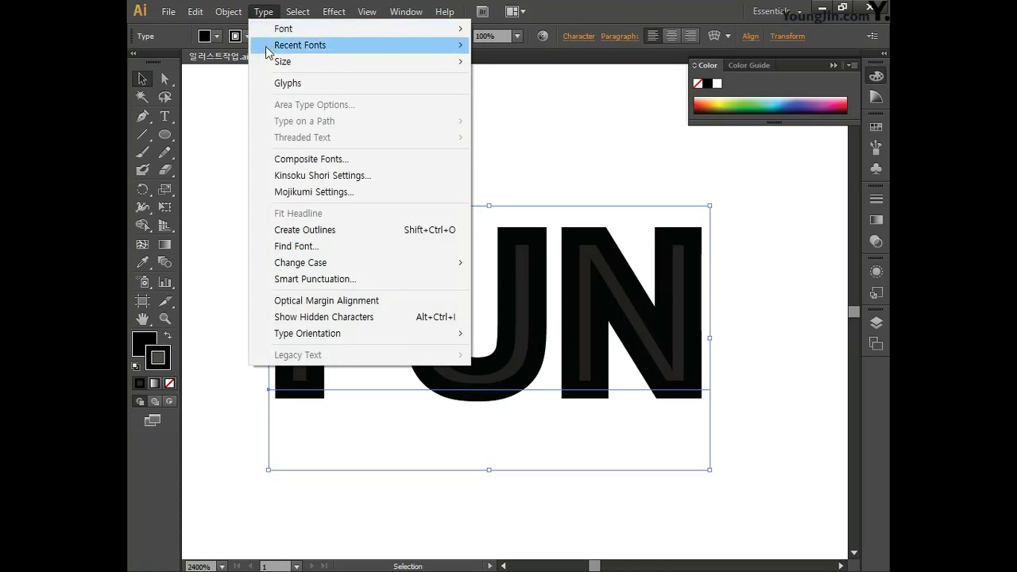
pyautogui.click(279, 230)
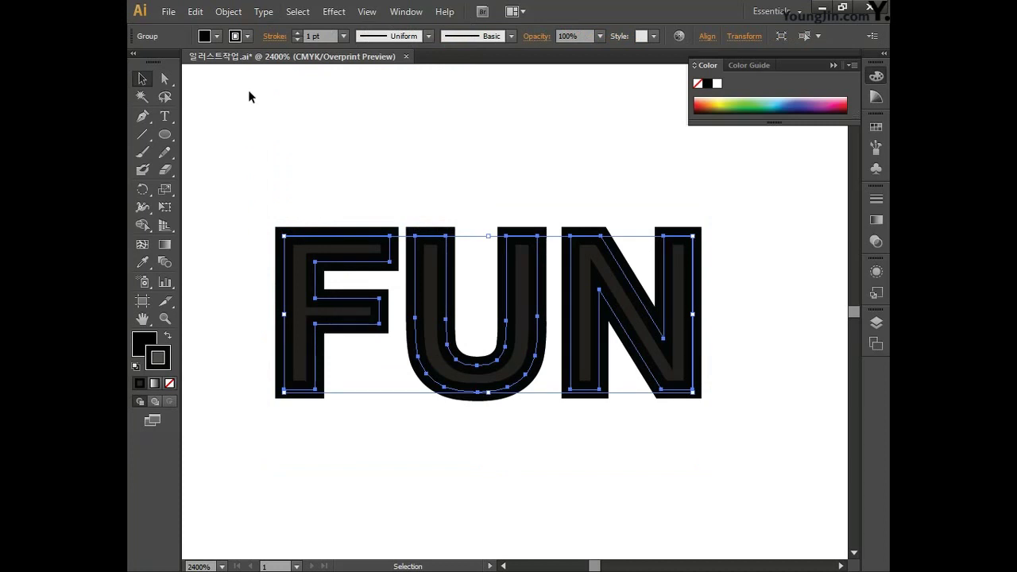
pyautogui.click(229, 11)
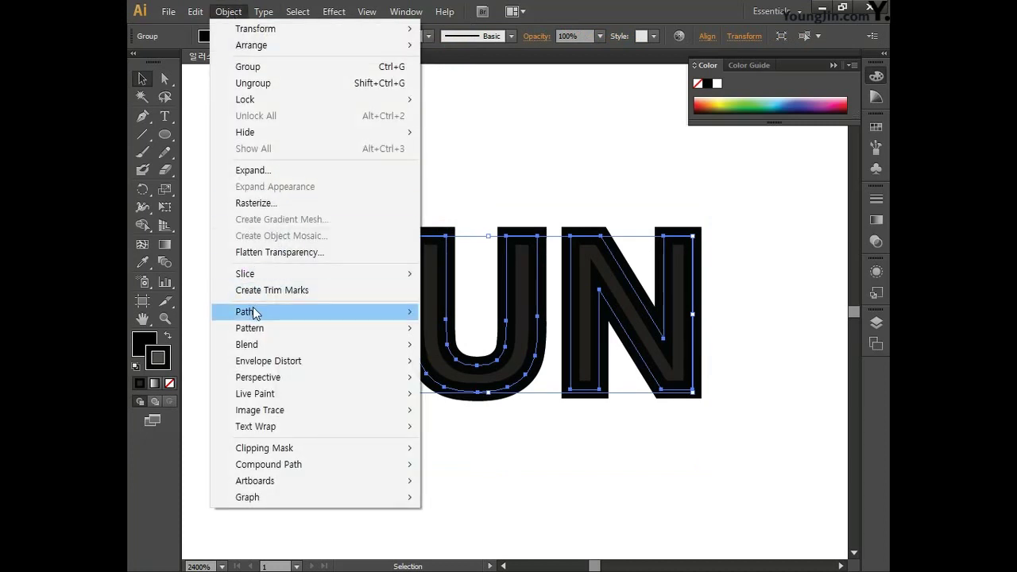
pyautogui.moveTo(255, 311)
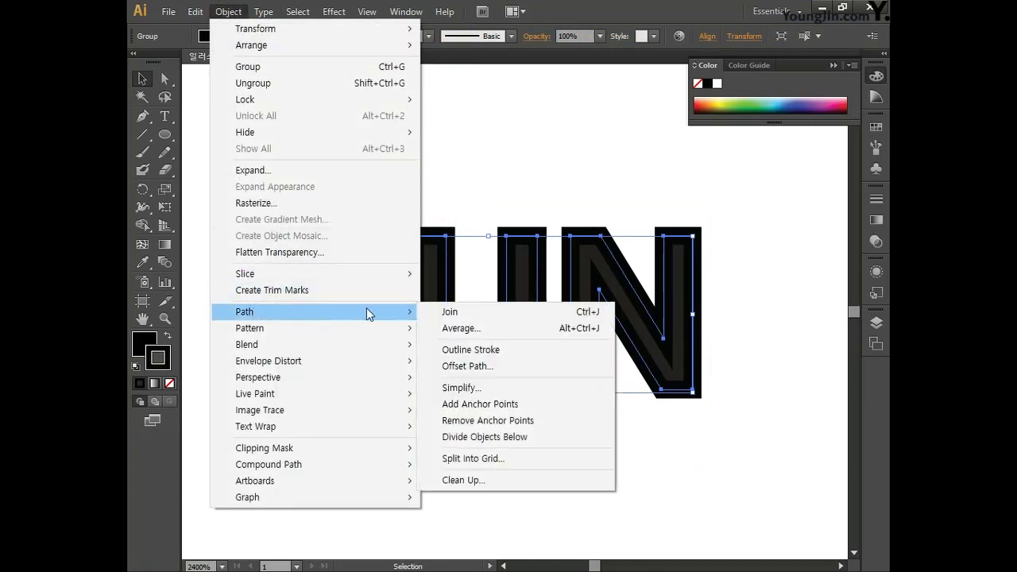
pyautogui.click(477, 350)
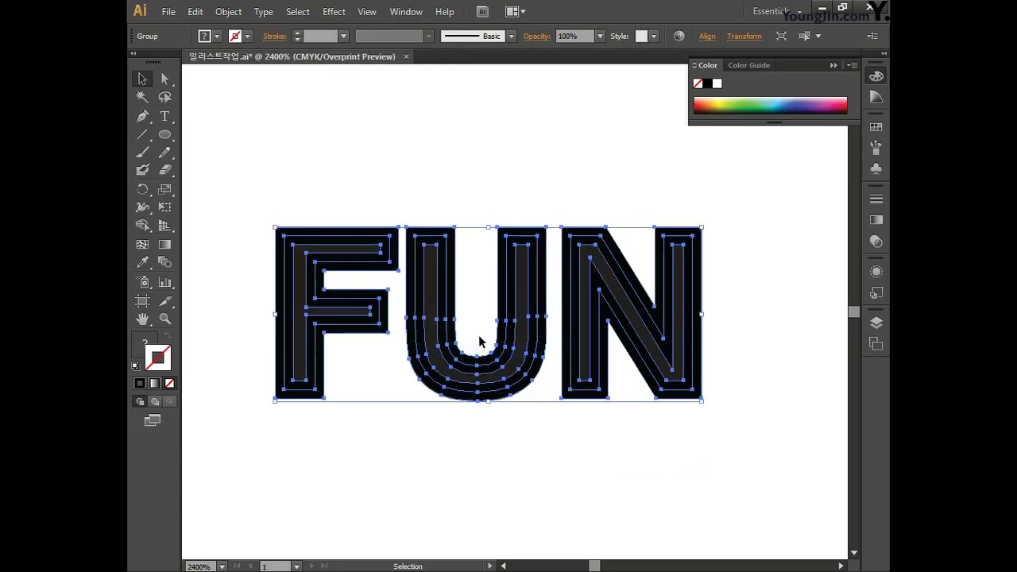
# Unite the outlined FUN letters and their strokes into solid shapes with Pathfinder's Unite
pyautogui.click(406, 11)
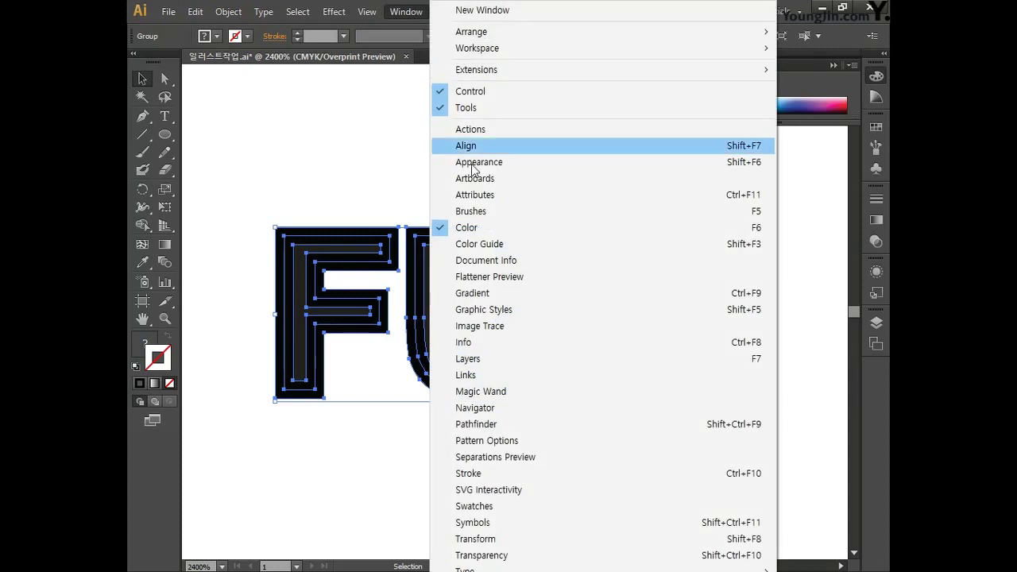
pyautogui.click(481, 424)
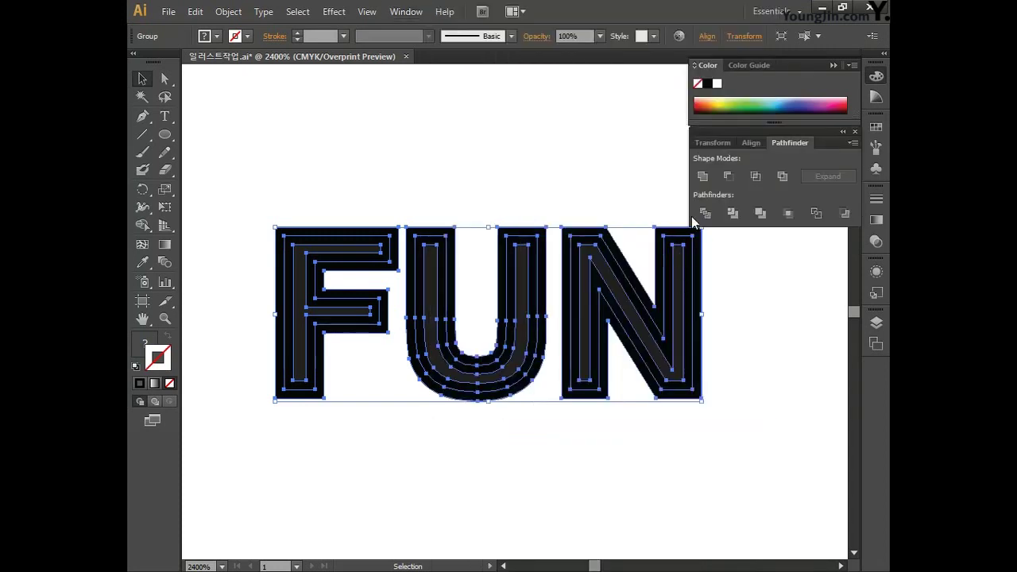
pyautogui.click(700, 176)
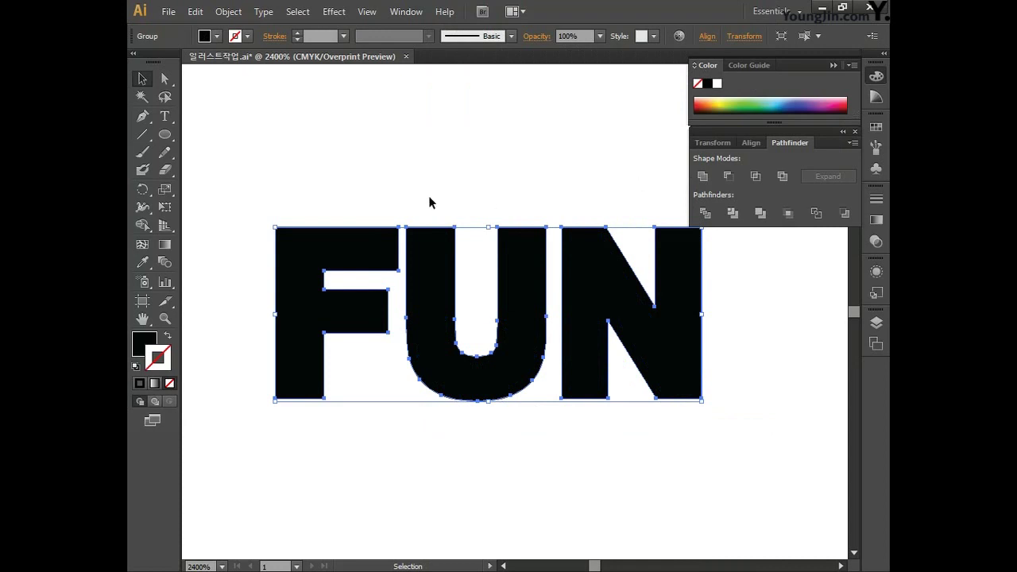
pyautogui.click(360, 192)
# Round the F's upper-left corner by adding an anchor point on either side, deleting the corner anchor and curving the segment between them
pyautogui.moveTo(299, 182); pyautogui.dragTo(384, 205)
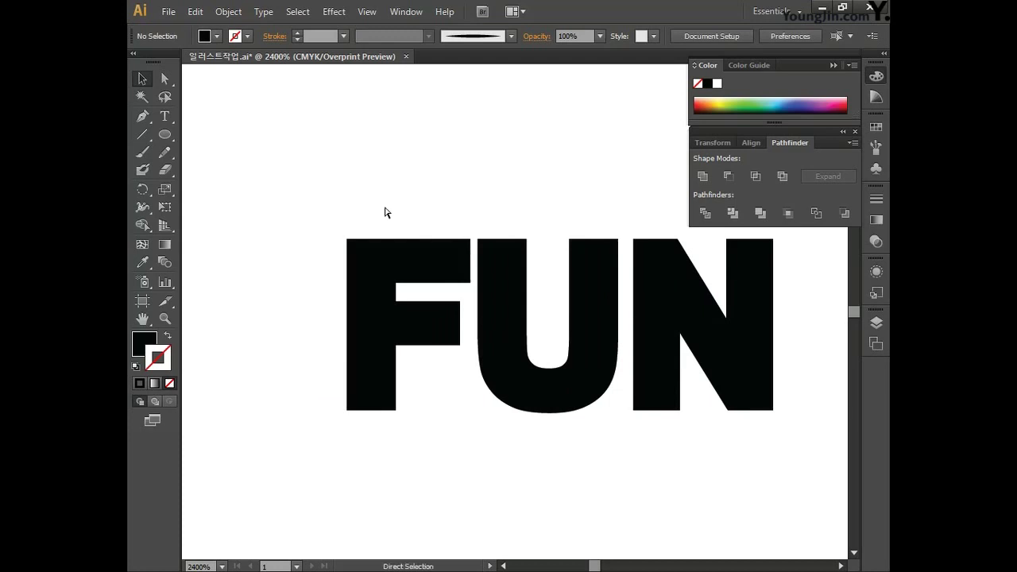
pyautogui.hotkey('ctrl', '+')
pyautogui.moveTo(302, 180); pyautogui.dragTo(340, 218)
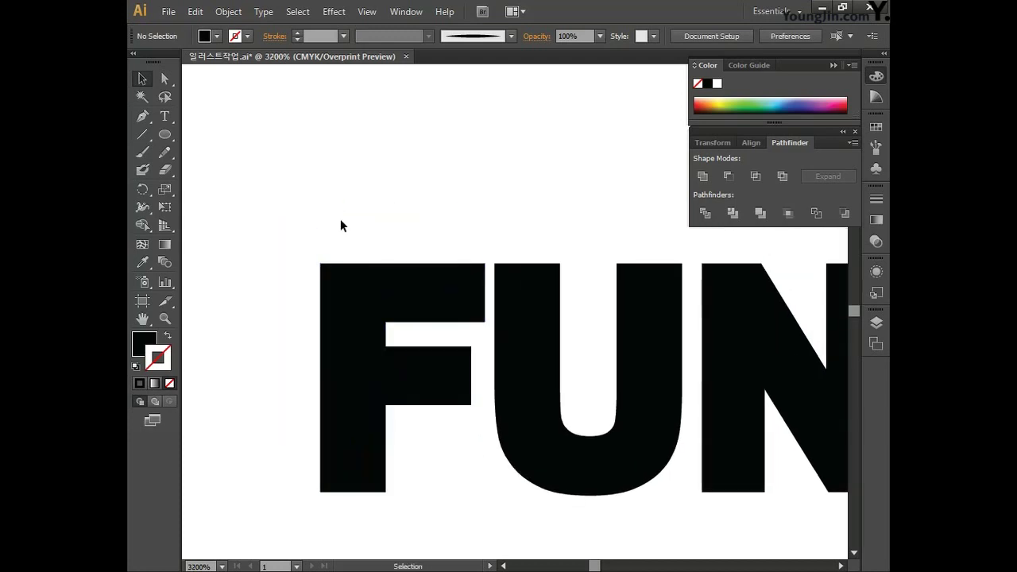
pyautogui.hotkey('ctrl', '+')
pyautogui.press('space')
pyautogui.click(166, 78)
pyautogui.click(143, 116)
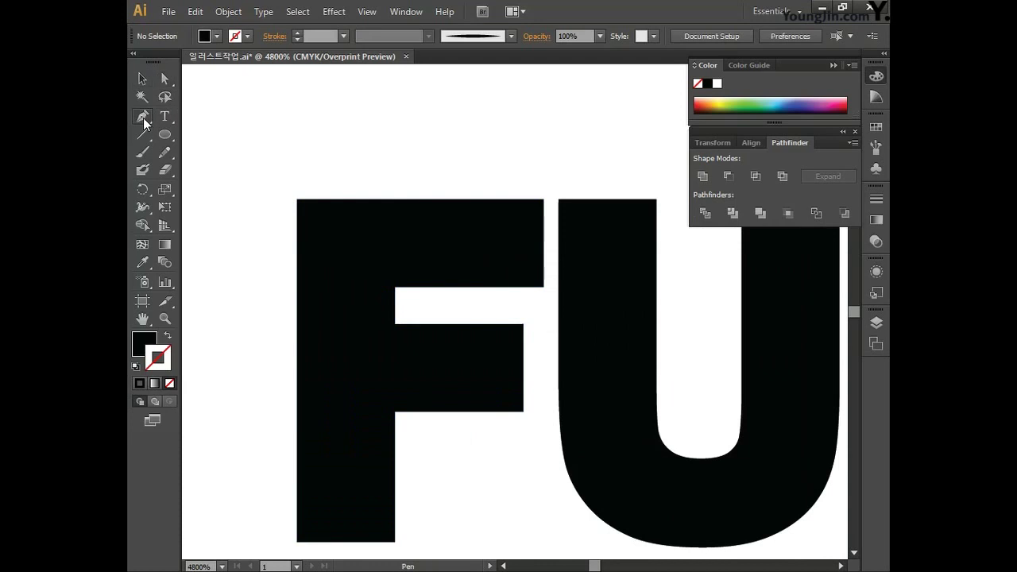
pyautogui.keyDown('ctrl'); pyautogui.click(300, 234); pyautogui.keyUp('ctrl')
pyautogui.click(298, 252)
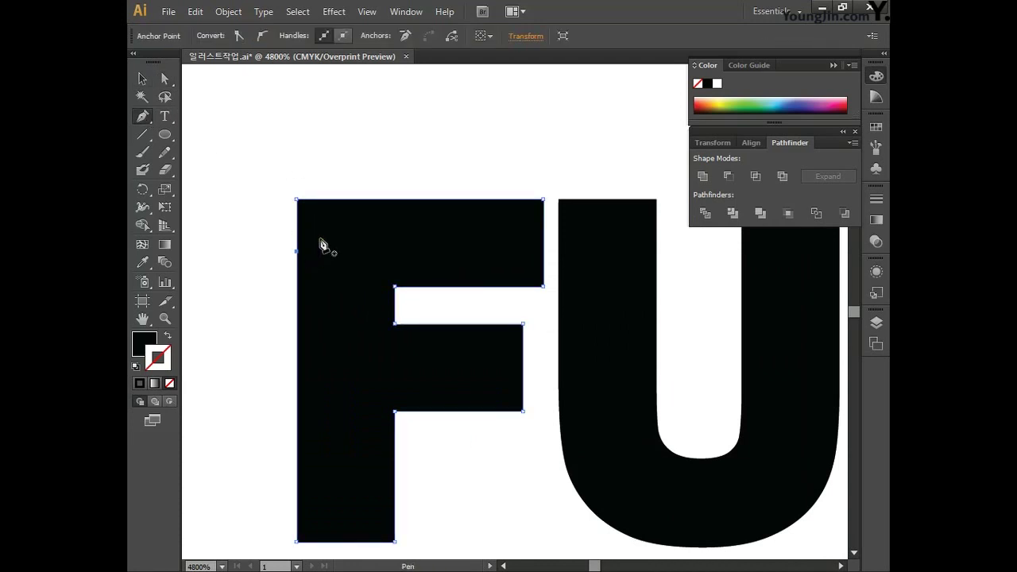
pyautogui.click(357, 199)
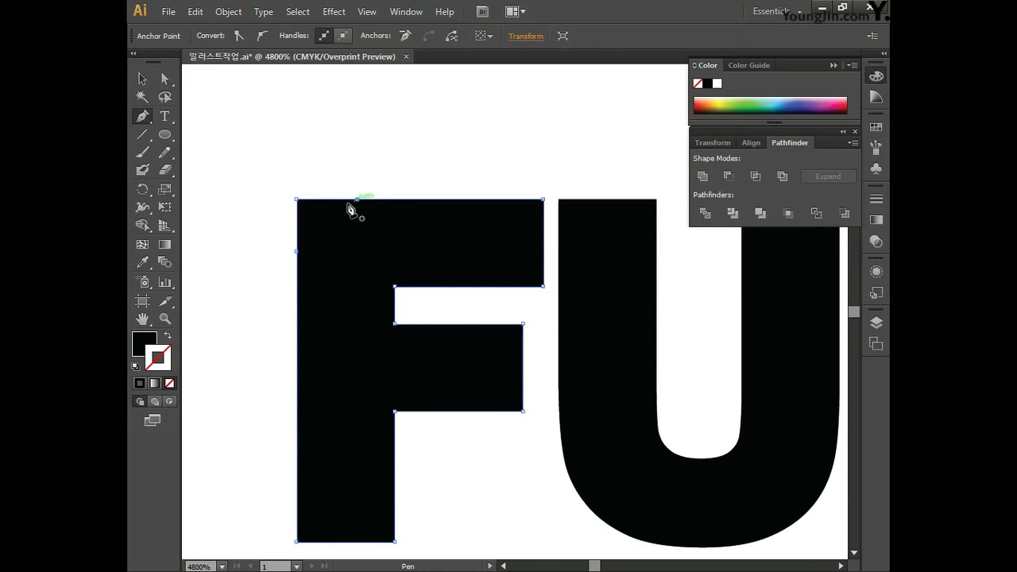
pyautogui.click(296, 200)
pyautogui.moveTo(297, 251); pyautogui.dragTo(300, 273)
pyautogui.moveTo(357, 198); pyautogui.dragTo(335, 202)
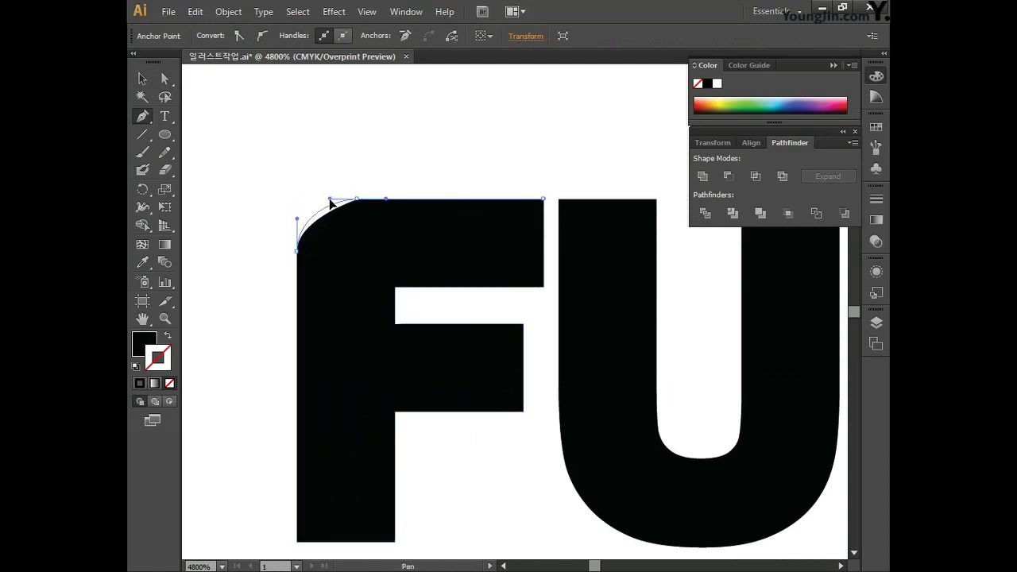
# Round the N's lower-right corner by adding an anchor point on either side, deleting the corner anchor and curving the segment between them
pyautogui.moveTo(640, 337); pyautogui.dragTo(349, 264)
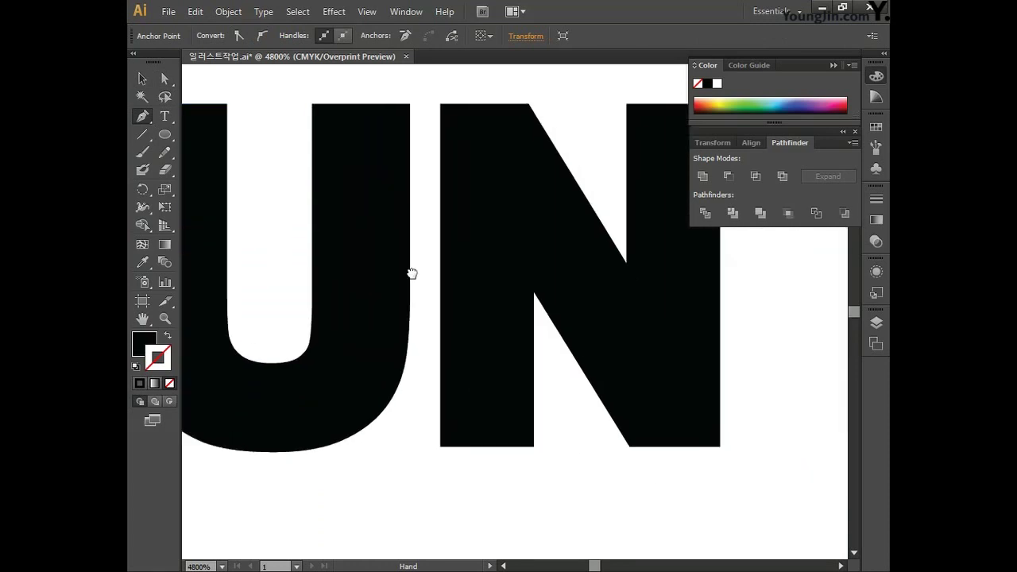
pyautogui.keyDown('ctrl'); pyautogui.click(528, 447); pyautogui.keyUp('ctrl')
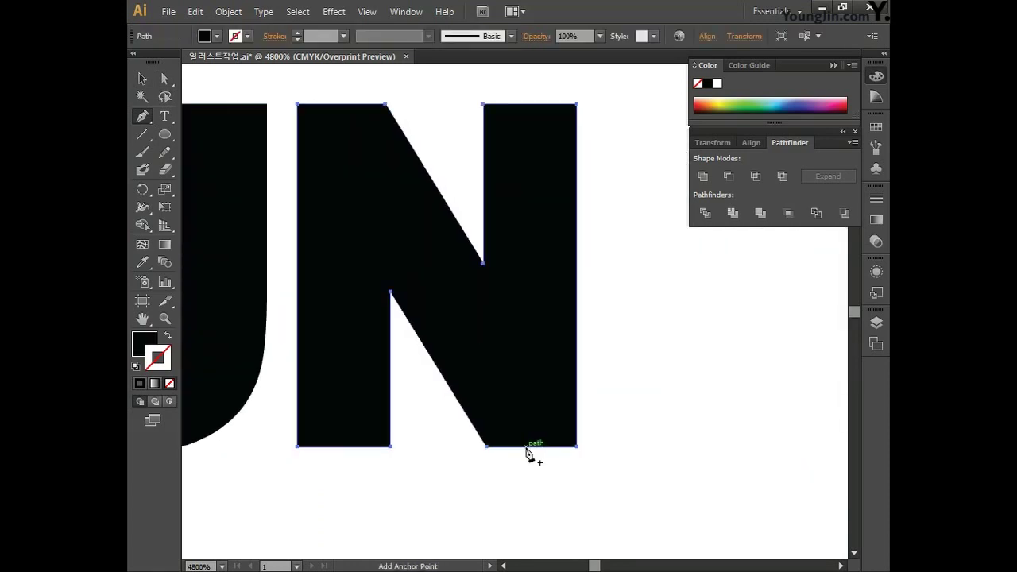
pyautogui.click(525, 447)
pyautogui.click(576, 403)
pyautogui.click(578, 447)
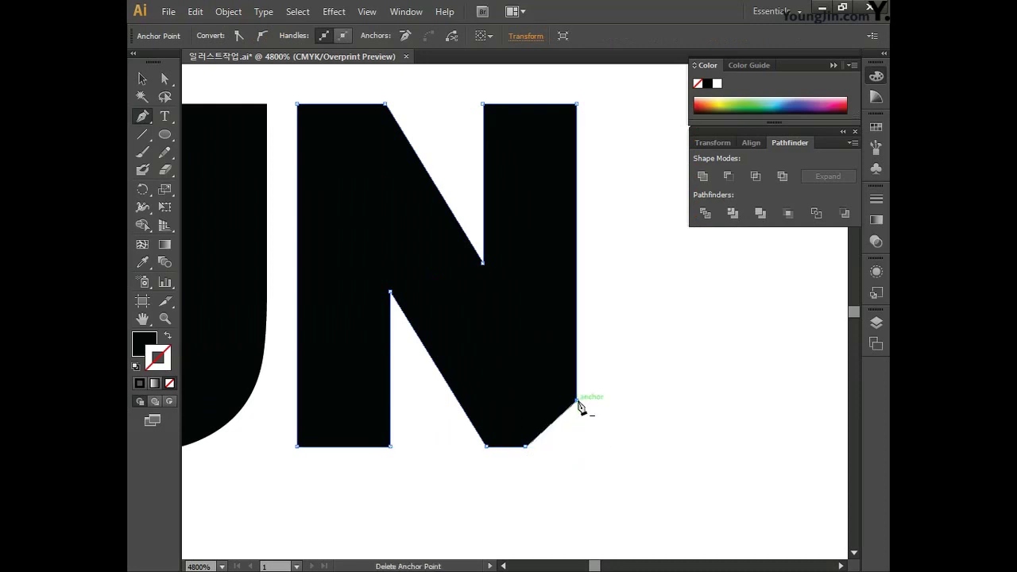
pyautogui.moveTo(577, 401); pyautogui.dragTo(545, 447)
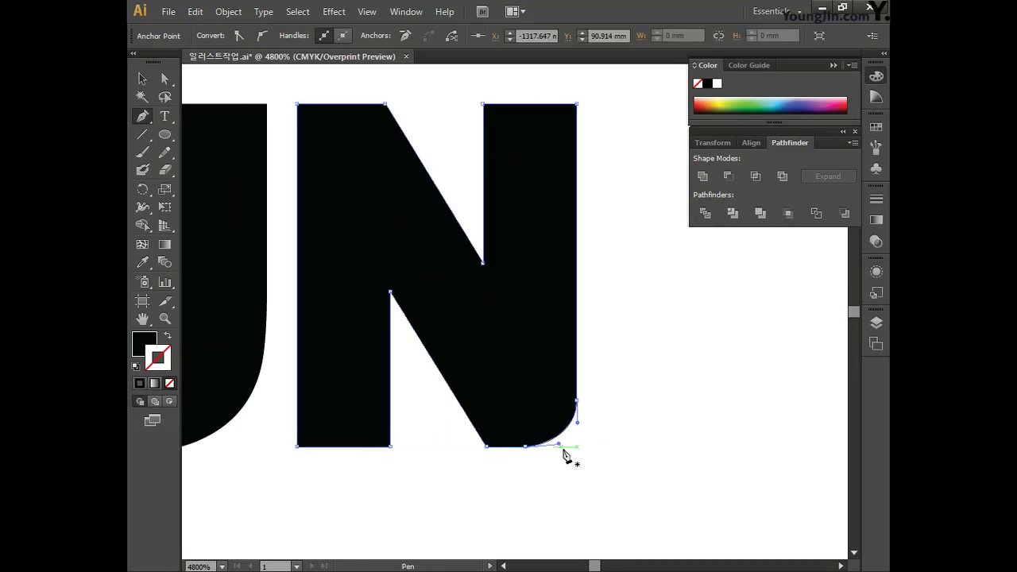
pyautogui.click(148, 80)
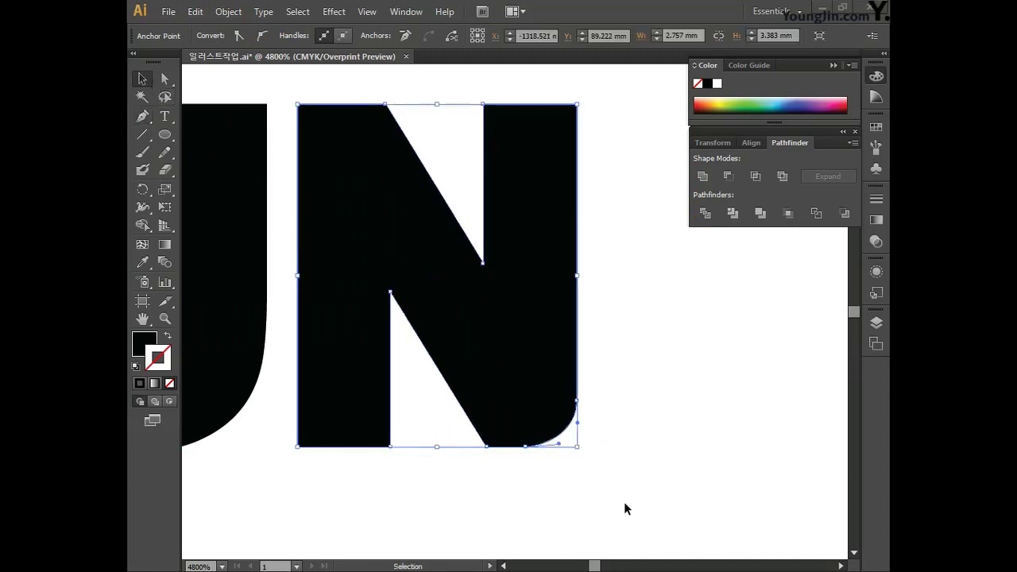
# Draw an open path with the Pen tool up the right edge of the F's stem, diagonally to its upper edge and across to its upper-right corner
pyautogui.press('space')
pyautogui.moveTo(509, 481); pyautogui.dragTo(603, 487)
pyautogui.hotkey('ctrl', '-')
pyautogui.press('space')
pyautogui.moveTo(495, 442); pyautogui.dragTo(690, 540)
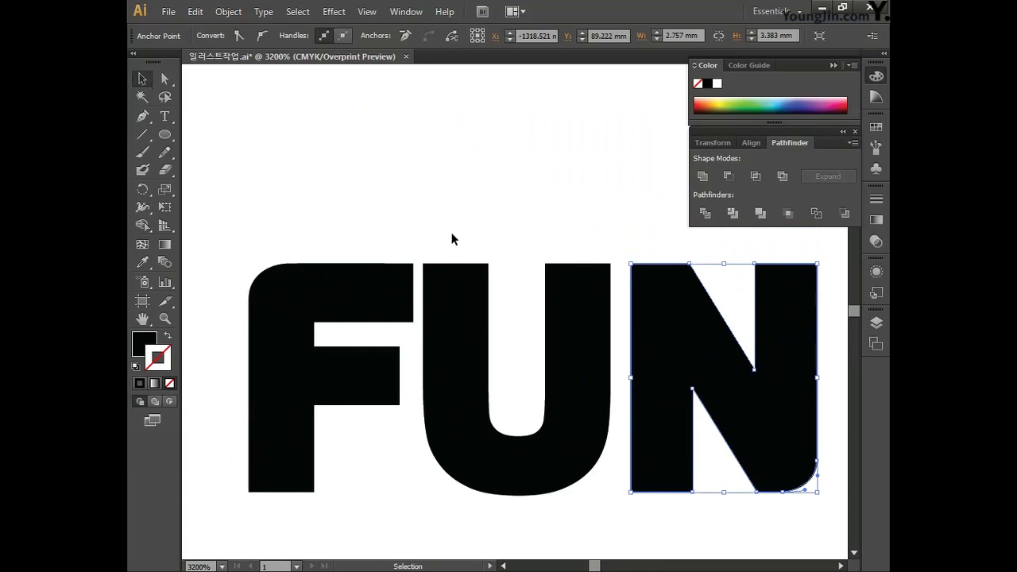
pyautogui.press('p')
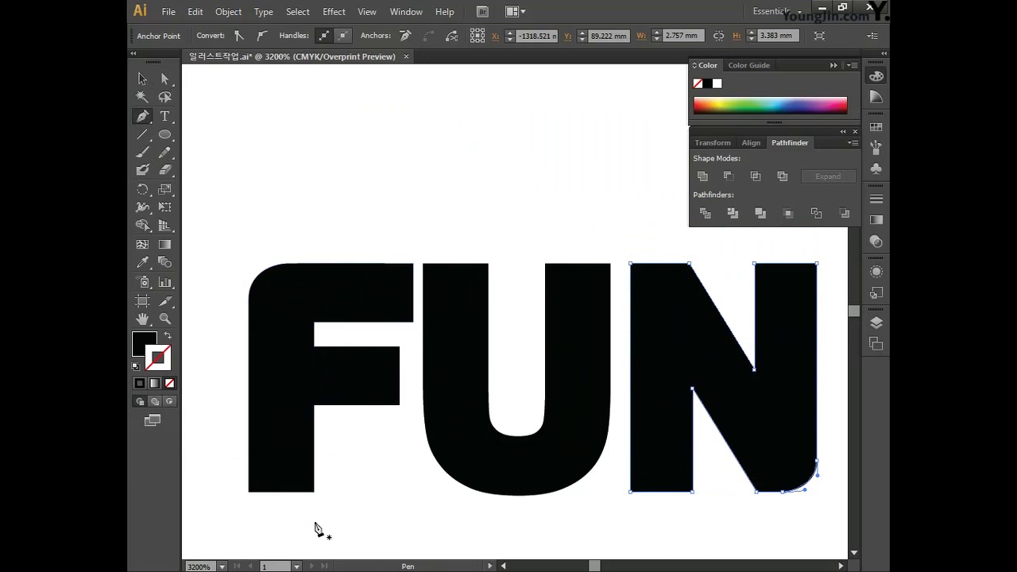
pyautogui.click(314, 491)
pyautogui.click(314, 321)
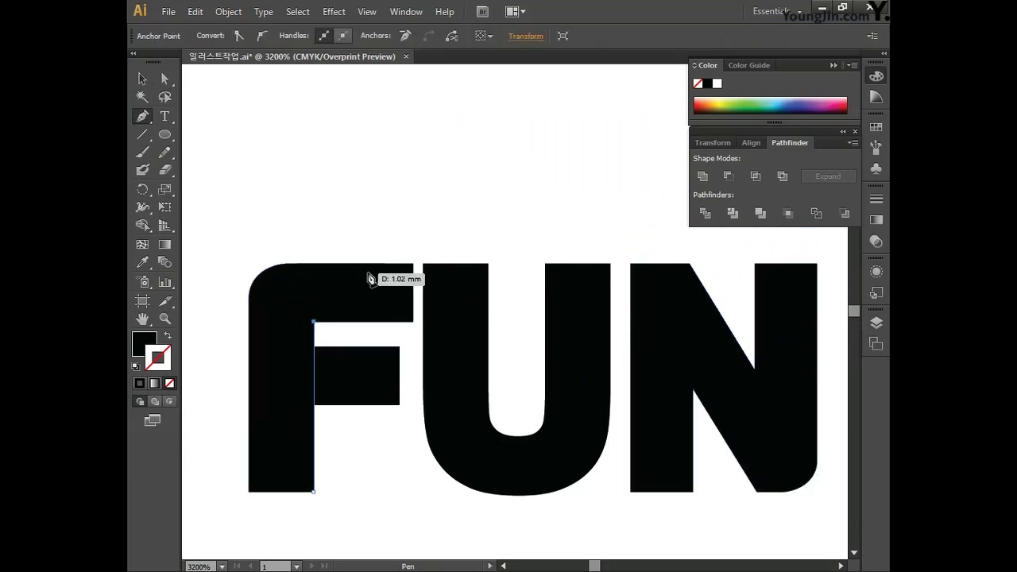
pyautogui.click(352, 262)
pyautogui.click(414, 263)
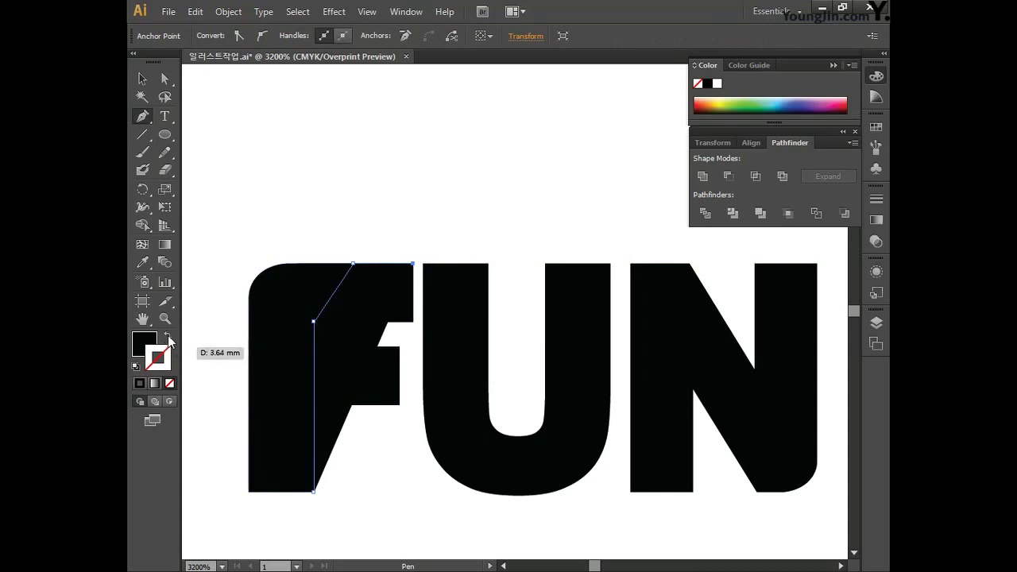
# Swap the fill and stroke of the path on the F and set its stroke colour to red
pyautogui.click(168, 340)
pyautogui.doubleClick(159, 357)
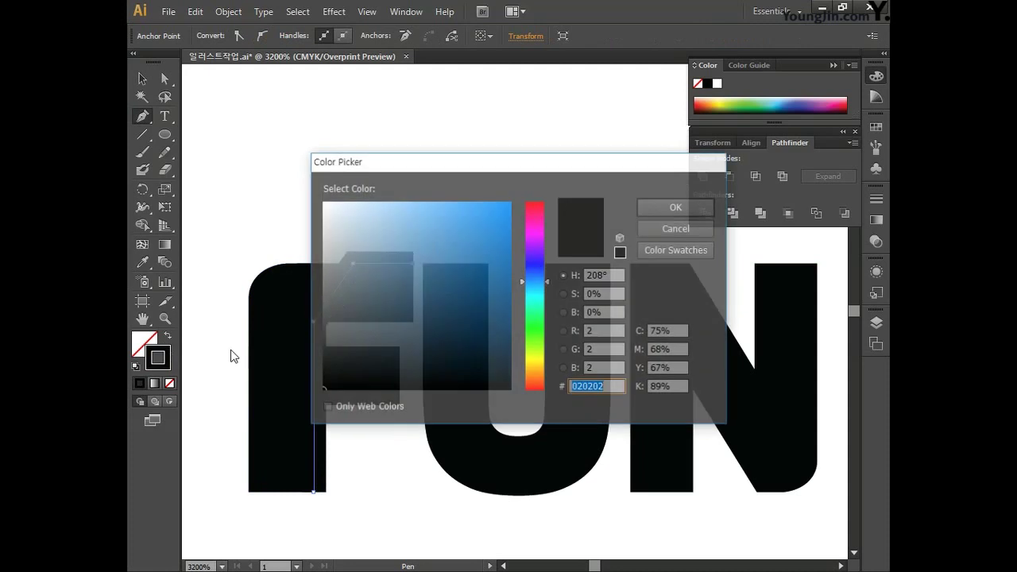
pyautogui.moveTo(532, 267); pyautogui.dragTo(537, 207)
pyautogui.click(484, 223)
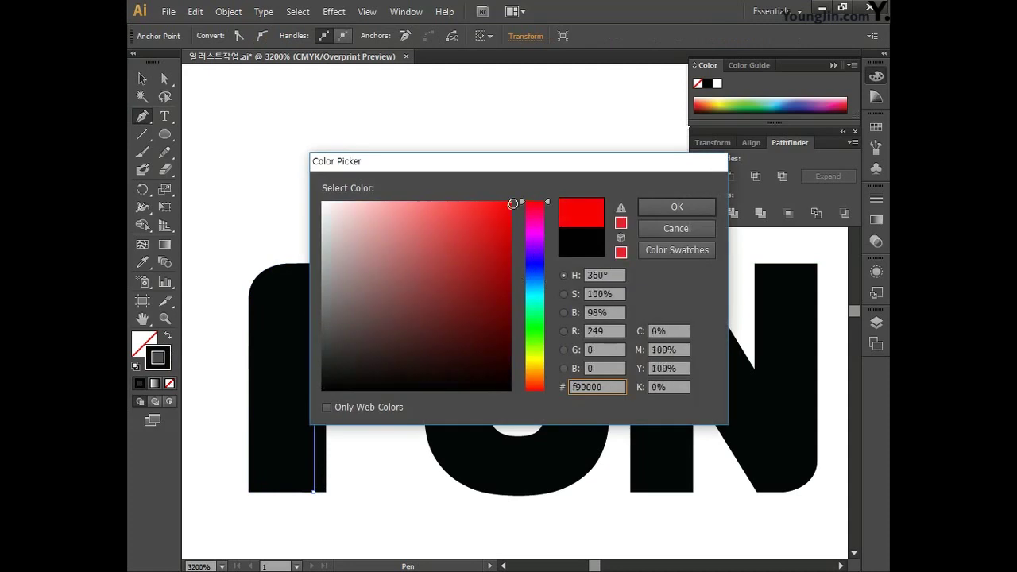
pyautogui.click(640, 210)
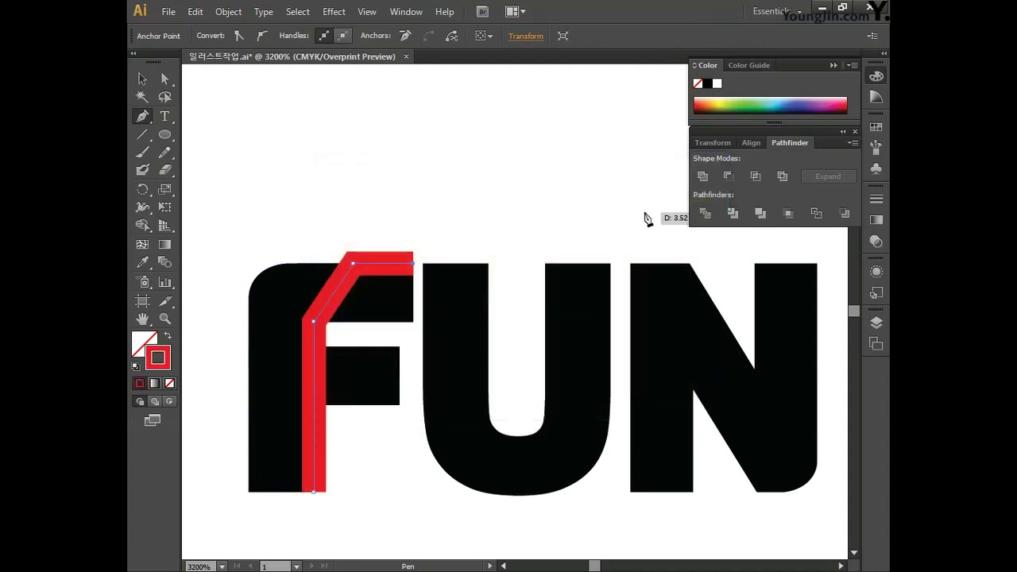
# Set the stroke weight of the red path on the F to 0.1 pt
pyautogui.press('v')
pyautogui.click(408, 235)
pyautogui.hotkey('ctrl', 'a')
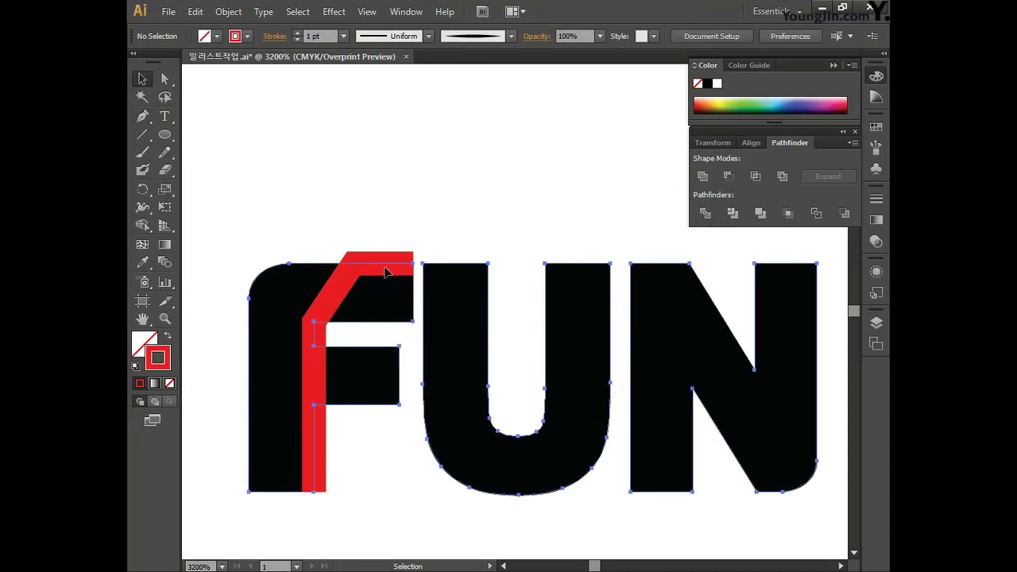
pyautogui.hotkey('ctrl', 'shift', 'a')
pyautogui.click(341, 273)
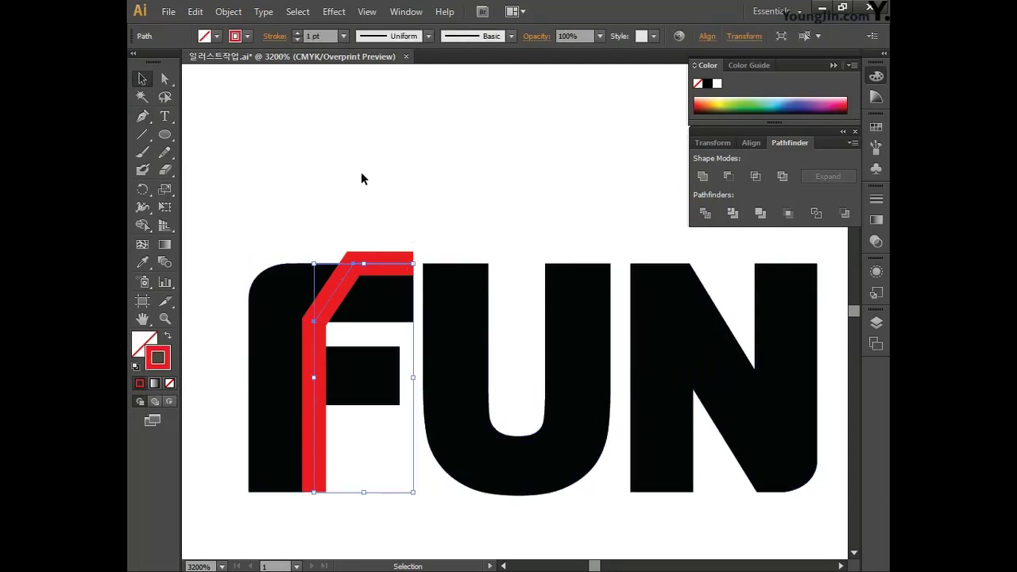
pyautogui.click(309, 37)
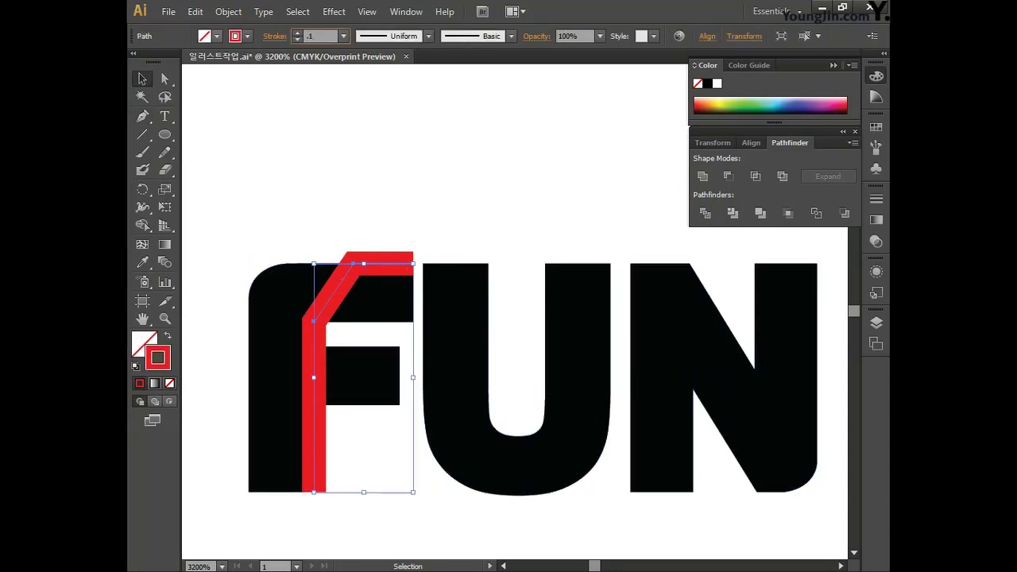
pyautogui.press('Return')
pyautogui.click(309, 126)
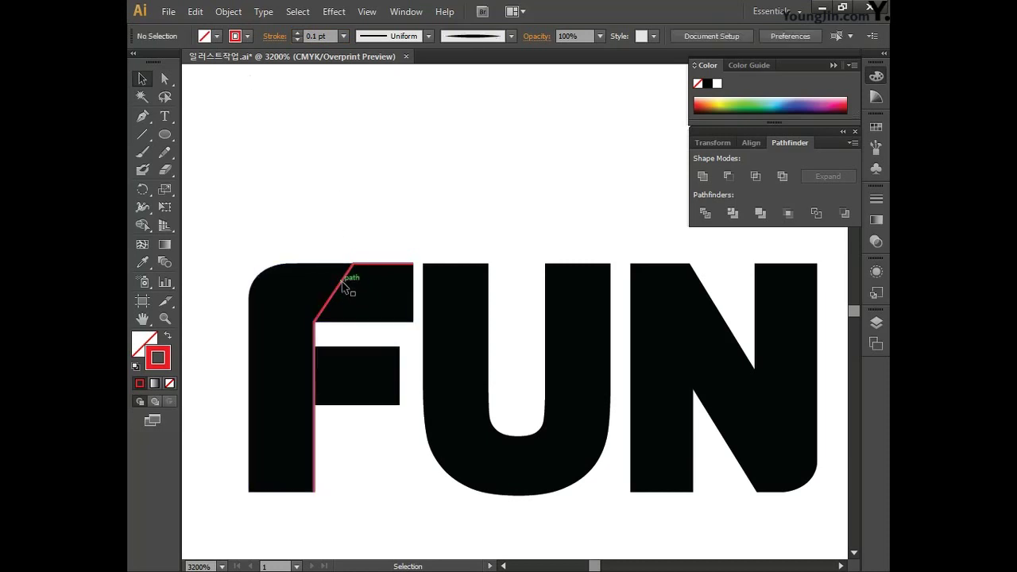
# Bend the diagonal segment of the red path on the F into a smooth curve
pyautogui.click(345, 280)
pyautogui.click(165, 79)
pyautogui.click(142, 116)
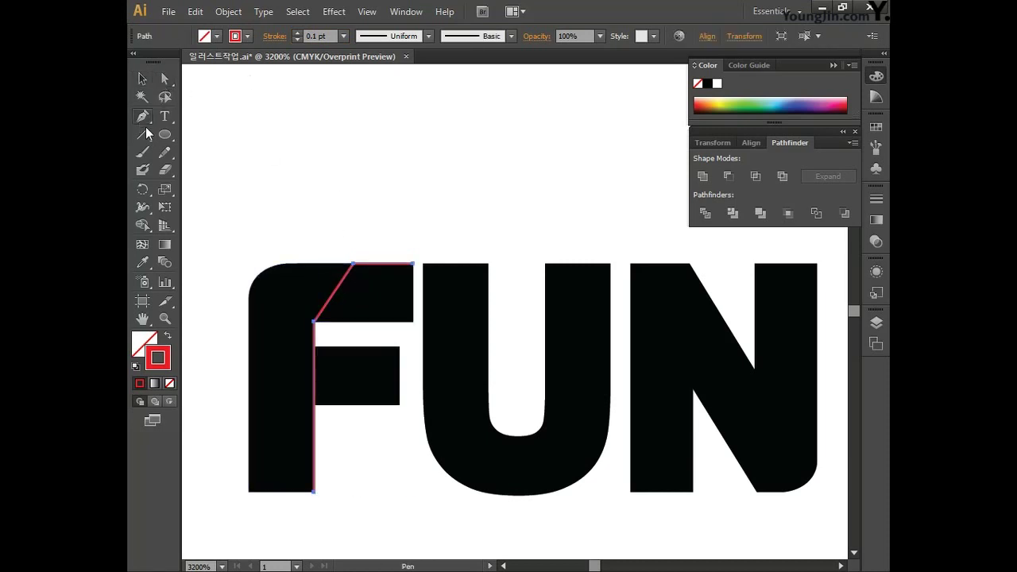
pyautogui.moveTo(354, 268); pyautogui.dragTo(321, 297)
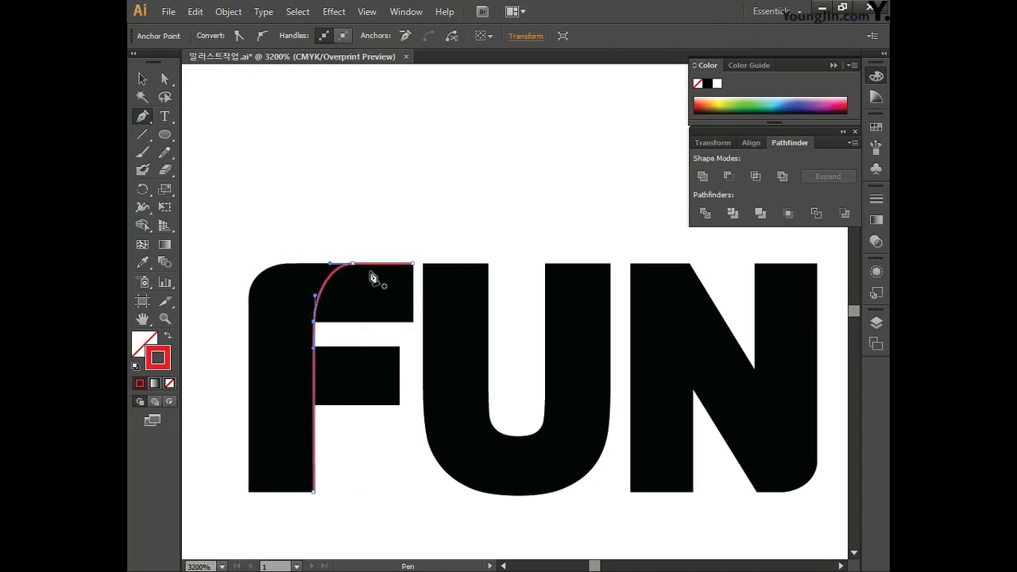
# Extend both ends of the red path slightly beyond the F's right and lower edges
pyautogui.moveTo(415, 269); pyautogui.dragTo(419, 268)
pyautogui.moveTo(318, 495); pyautogui.dragTo(313, 506)
pyautogui.press('p')
pyautogui.press('v')
pyautogui.click(418, 236)
pyautogui.moveTo(418, 236); pyautogui.dragTo(424, 176)
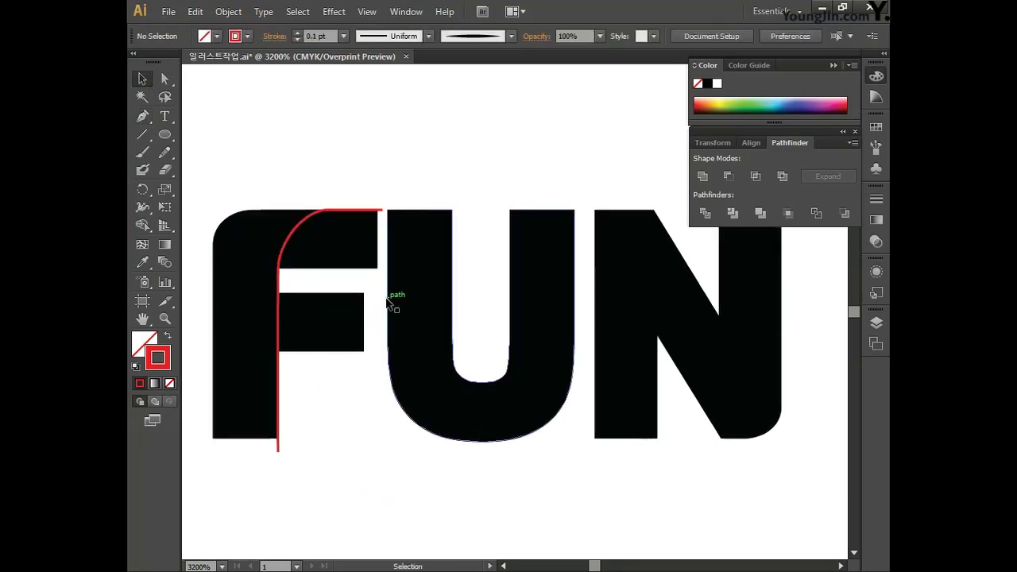
# Draw a curved red path from the U's left inner edge down to its lower outline and back up to the right inner edge
pyautogui.click(143, 117)
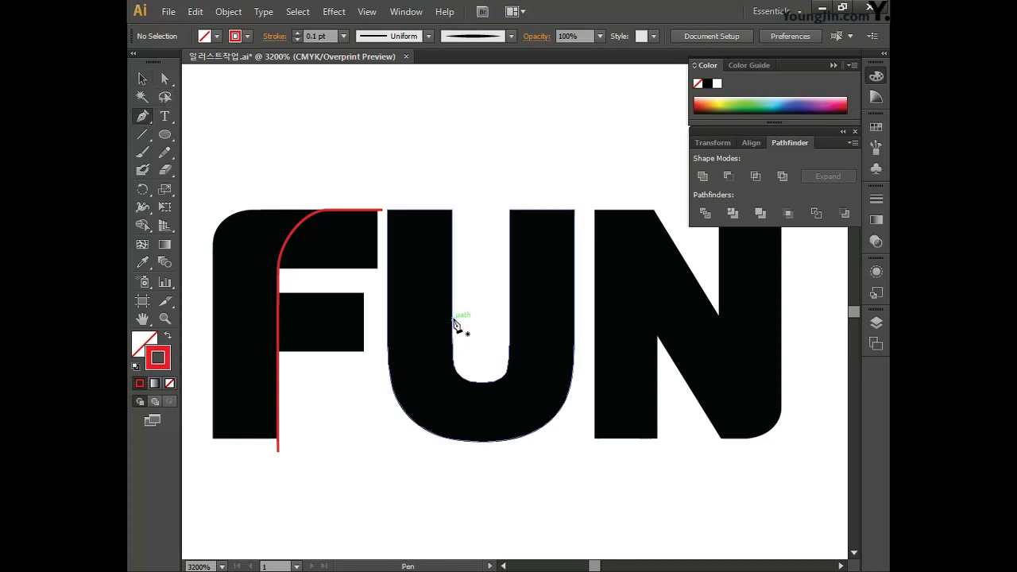
pyautogui.click(452, 341)
pyautogui.moveTo(482, 439); pyautogui.dragTo(517, 448)
pyautogui.click(508, 341)
# Draw a vertical red line along the inner edge of the N's left stem, extending below the letter
pyautogui.click(142, 116)
pyautogui.hscroll(2, 584, 286)
pyautogui.click(583, 210)
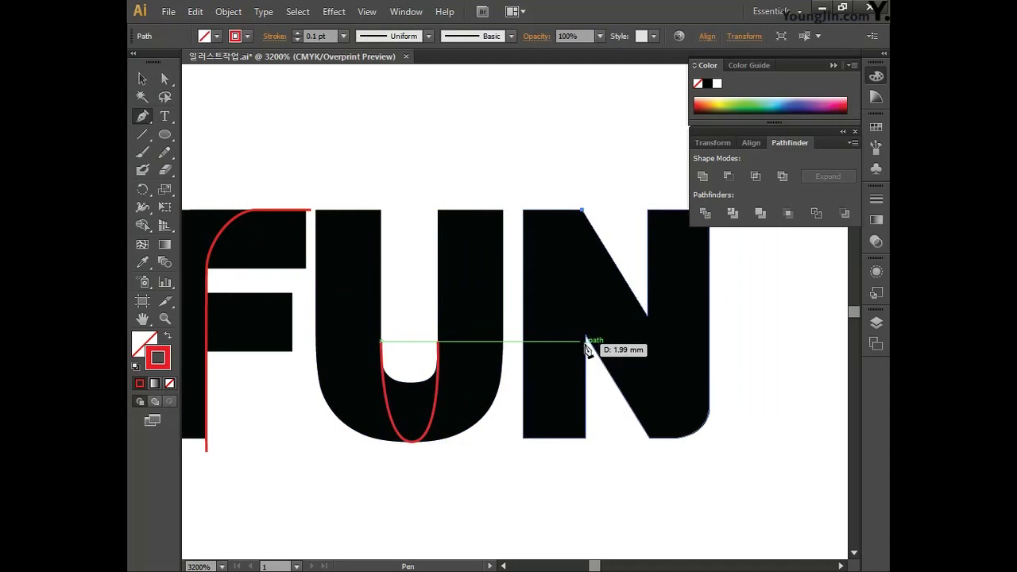
pyautogui.click(583, 460)
pyautogui.press('v')
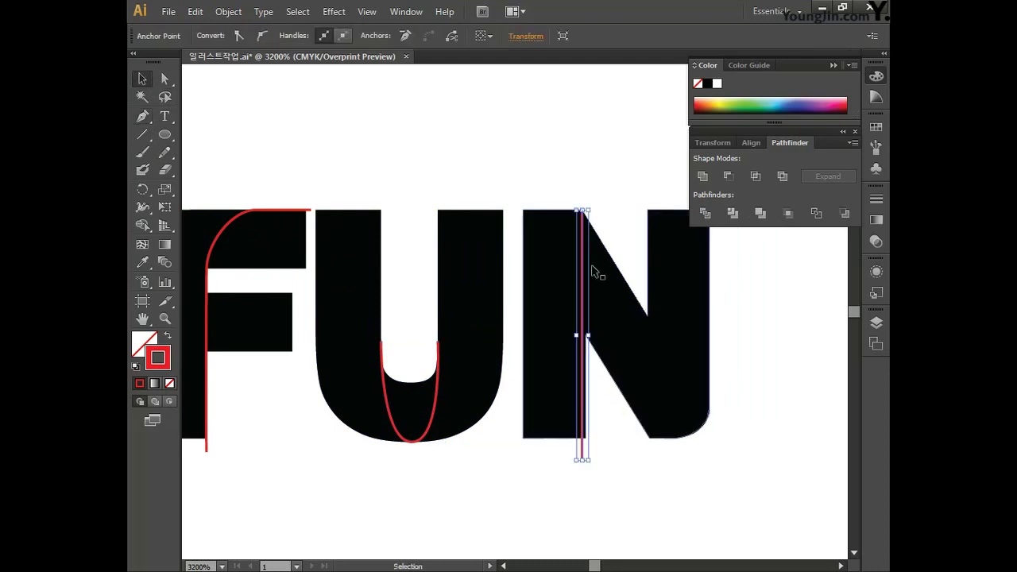
# Duplicate the vertical red line onto the inner edge of the N's right stem and adjust the lines' positions
pyautogui.moveTo(584, 337); pyautogui.dragTo(652, 314)
pyautogui.click(619, 329)
pyautogui.click(591, 342)
pyautogui.press('Down')
pyautogui.press('Down')
pyautogui.click(493, 485)
pyautogui.moveTo(493, 486); pyautogui.dragTo(529, 518)
pyautogui.press('p')
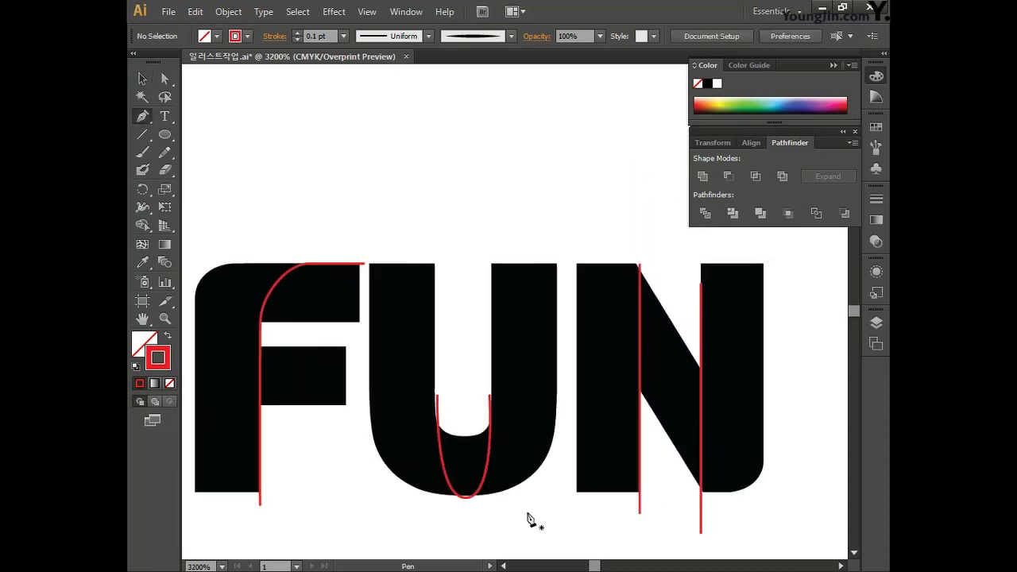
pyautogui.press('space')
pyautogui.moveTo(528, 201); pyautogui.dragTo(546, 200)
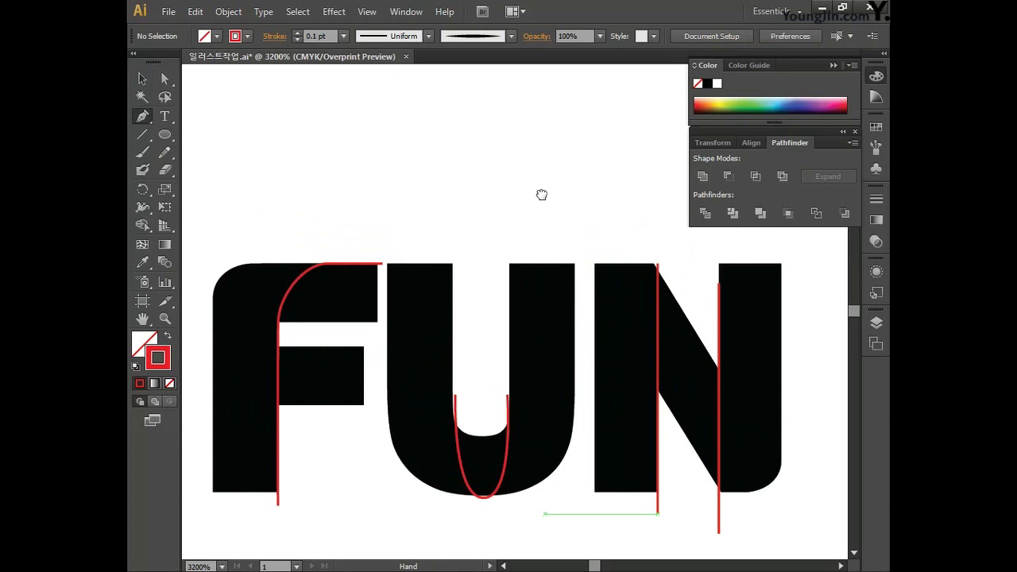
# Divide the FUN letters along the red lines with the Pathfinder Divide operation
pyautogui.click(142, 78)
pyautogui.moveTo(220, 199); pyautogui.dragTo(806, 545)
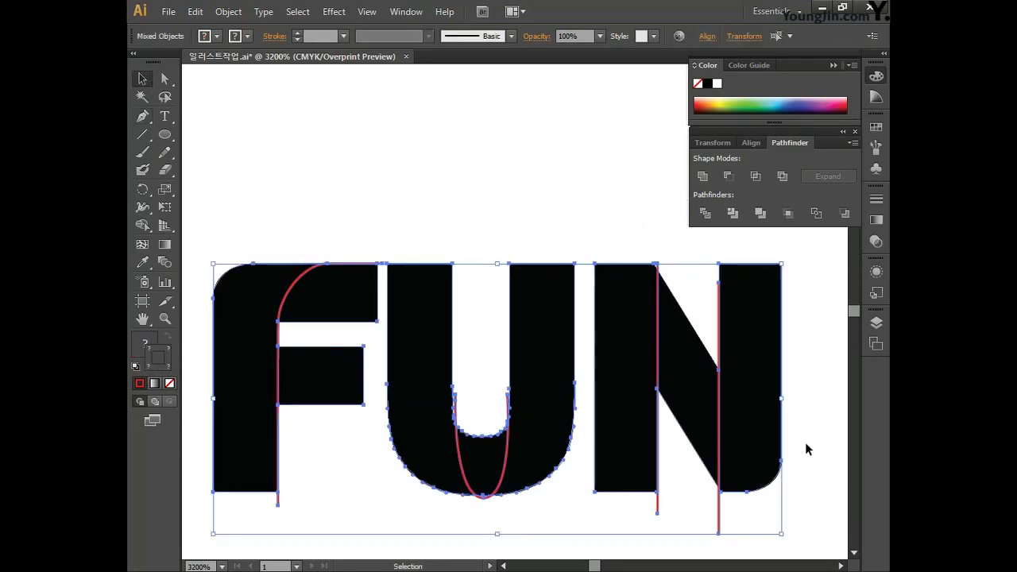
pyautogui.click(705, 213)
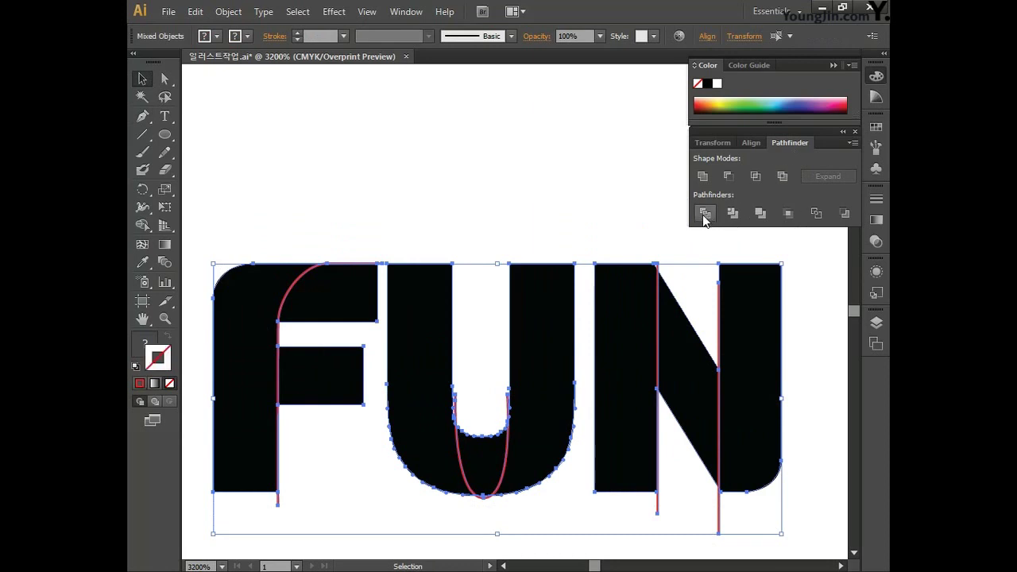
pyautogui.click(581, 220)
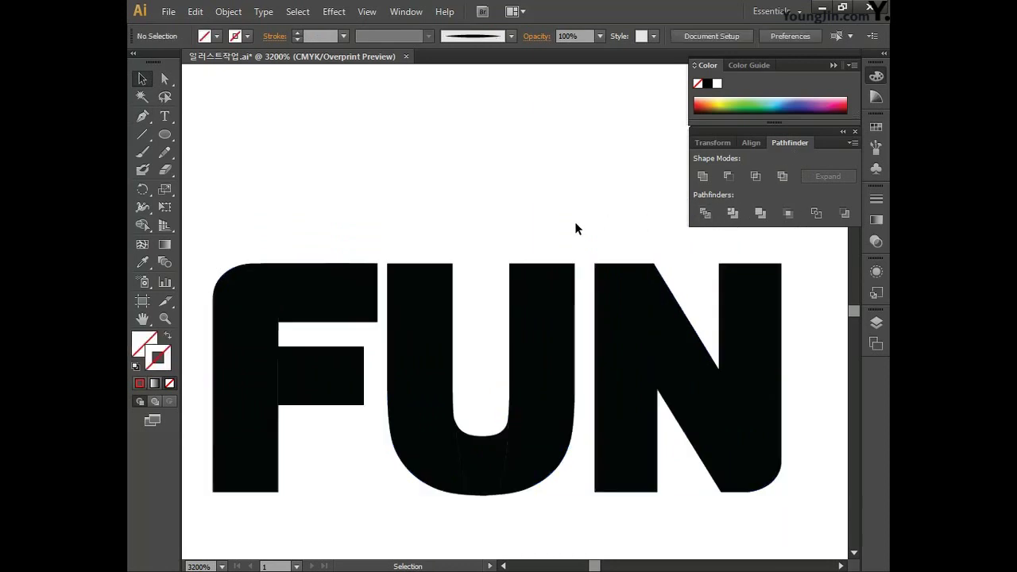
# Fill the F's upper arm, the U's left part and the N's right stem with magenta, C 0%, M 100%, Y 0%, K 0%
pyautogui.click(170, 81)
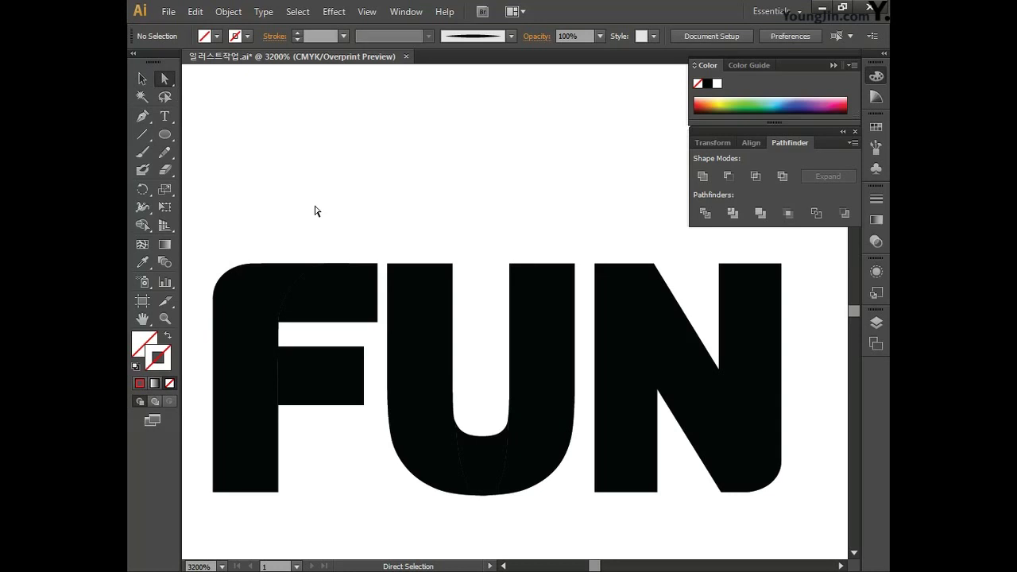
pyautogui.click(323, 311)
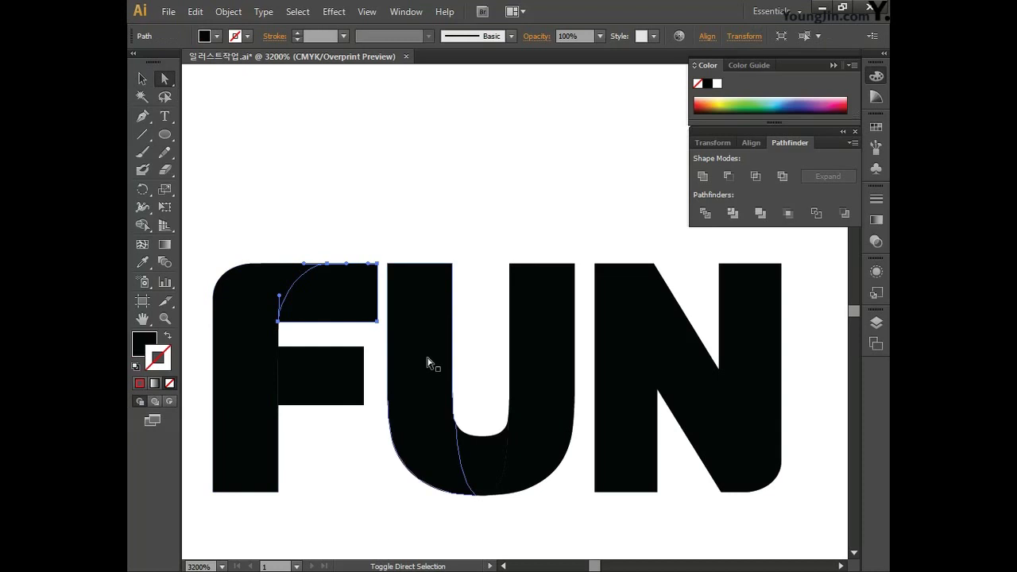
pyautogui.keyDown('shift'); pyautogui.click(753, 396); pyautogui.keyUp('shift')
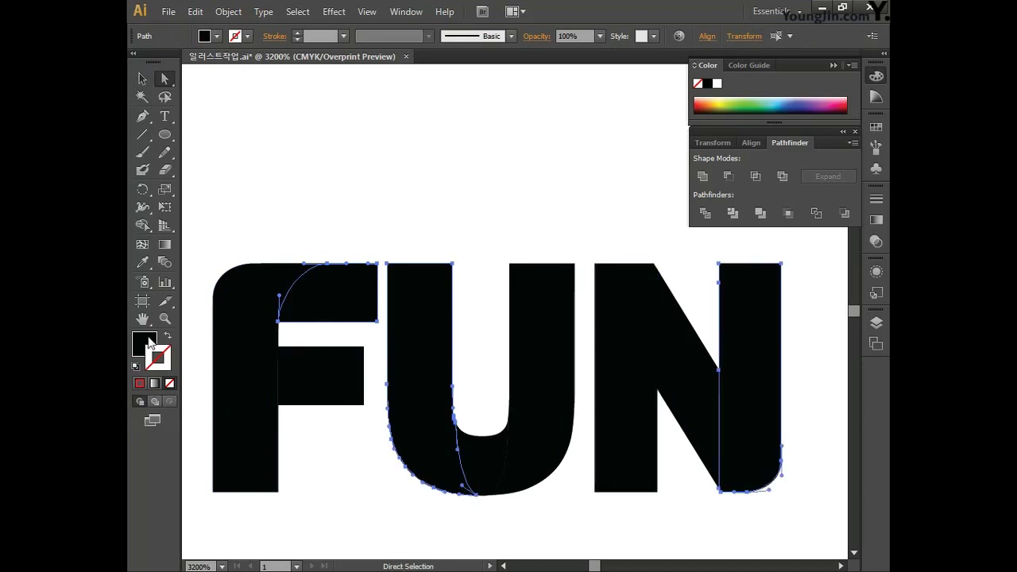
pyautogui.doubleClick(155, 344)
pyautogui.click(675, 331)
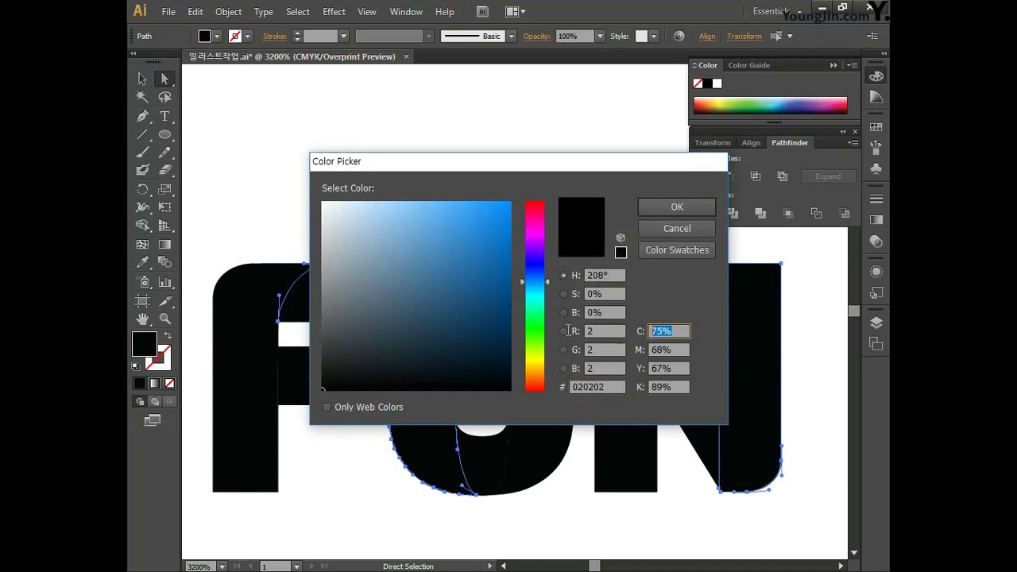
pyautogui.write('0')
pyautogui.press('Tab')
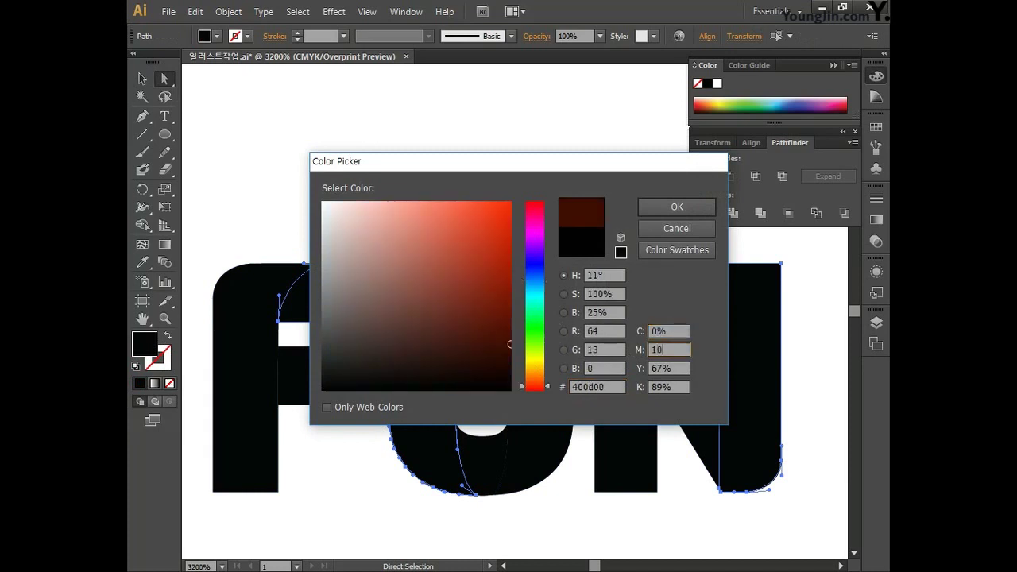
pyautogui.press('Tab')
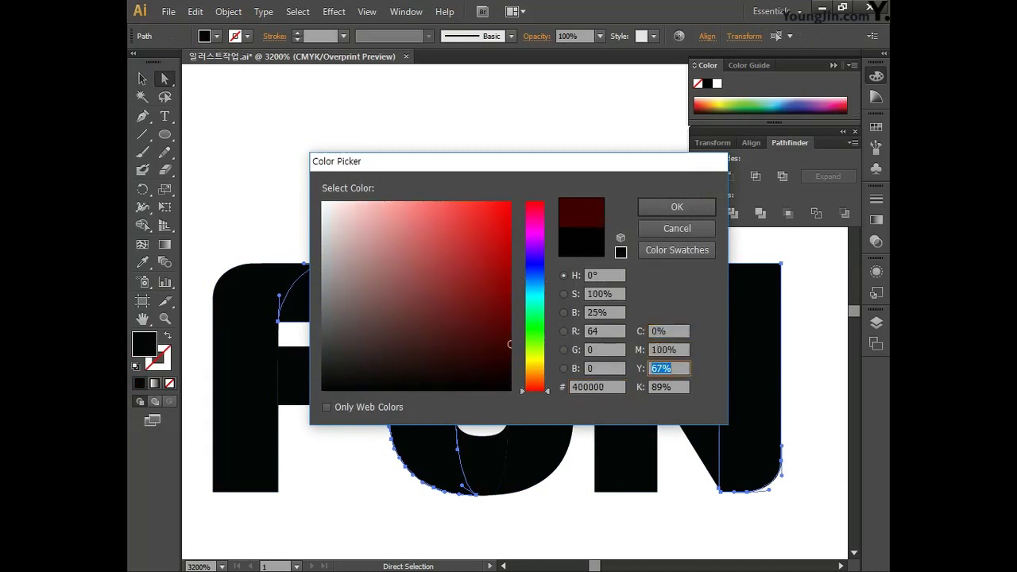
pyautogui.press('Tab')
pyautogui.write('0')
pyautogui.press('Return')
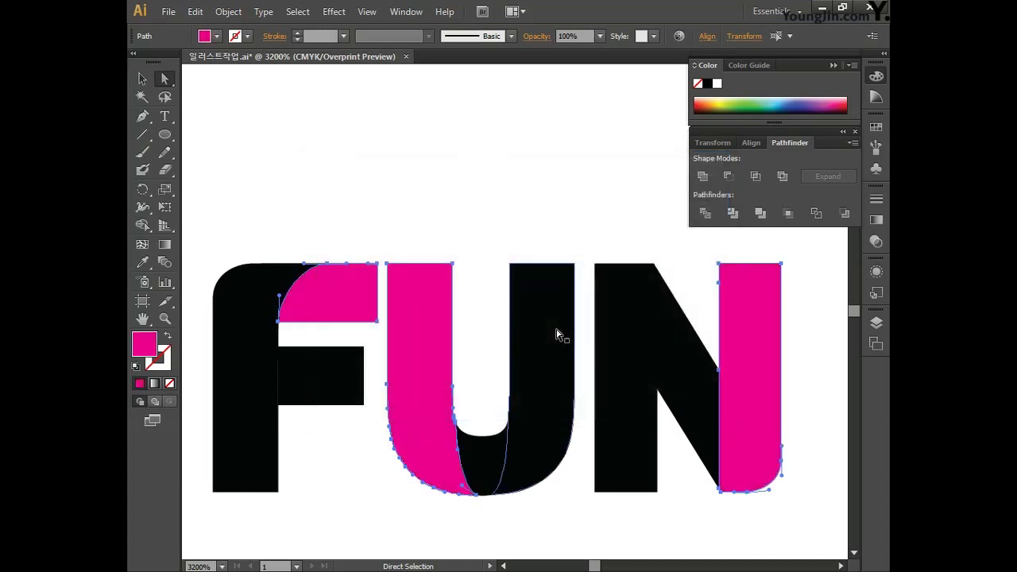
# Fill the F's curved stem and the U's right part with an orange using C 0% and Y 100%
pyautogui.click(252, 357)
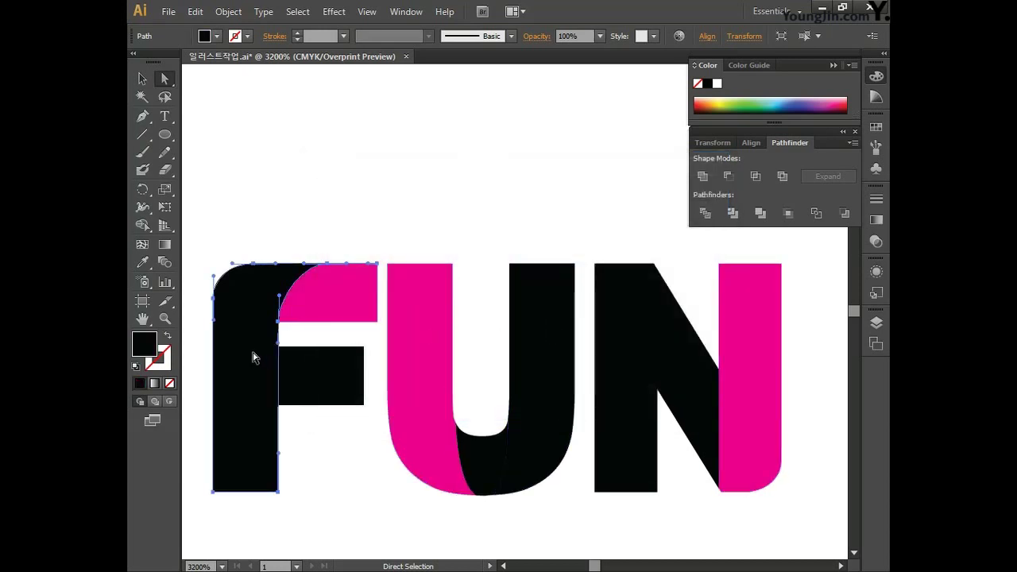
pyautogui.keyDown('shift'); pyautogui.click(527, 437); pyautogui.keyUp('shift')
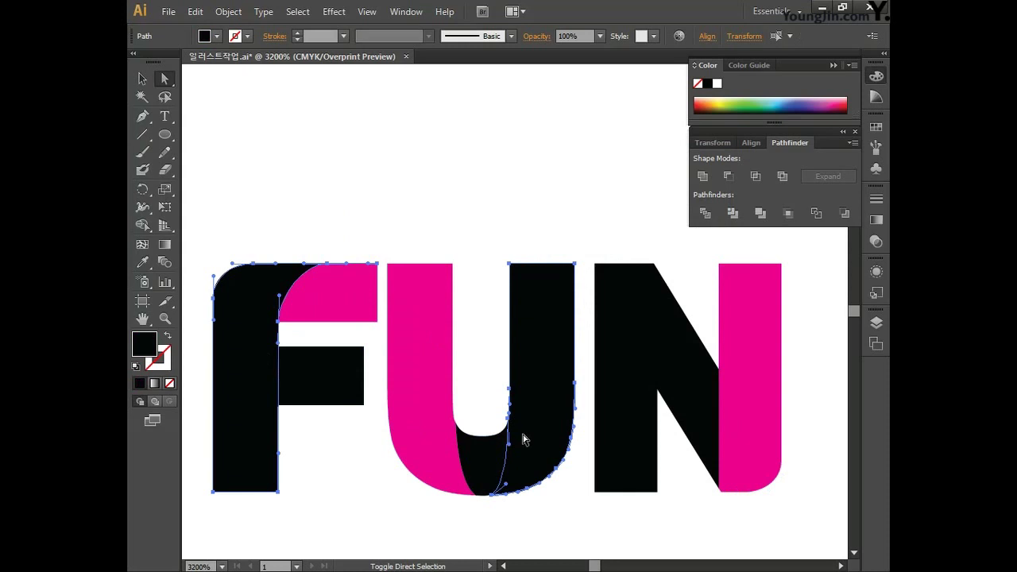
pyautogui.doubleClick(146, 344)
pyautogui.press('Tab')
pyautogui.write('0')
pyautogui.press('Tab')
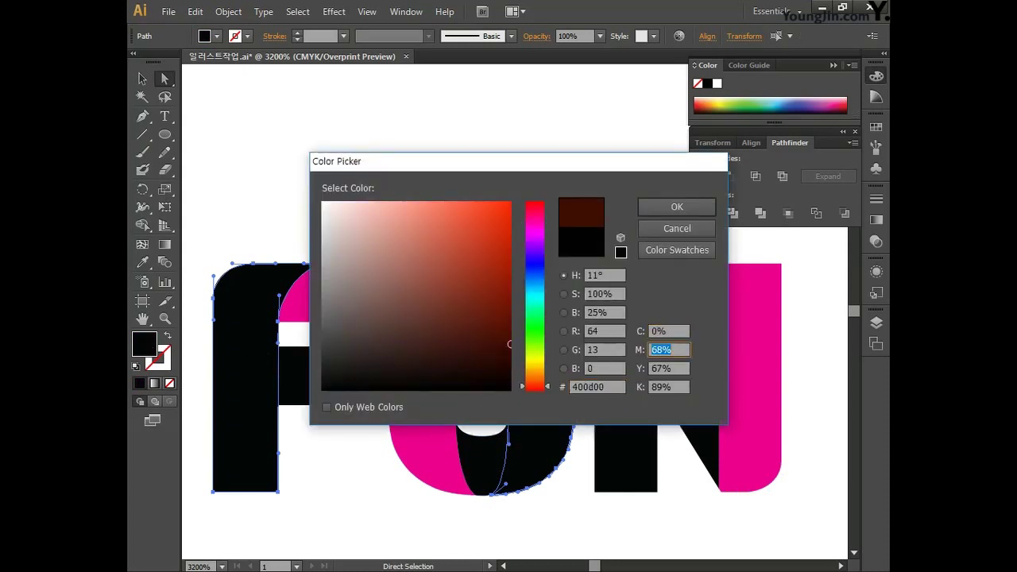
pyautogui.press('Tab')
pyautogui.write('100')
pyautogui.press('Tab')
pyautogui.press('Return')
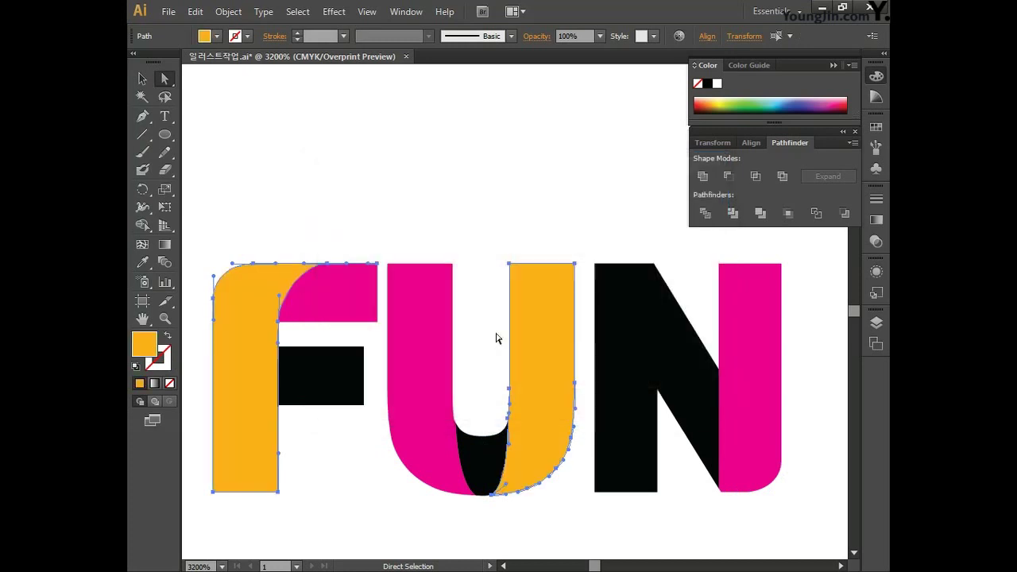
# Fill the F's middle bar, the U's bottom centre piece and the N's left stem with C 100%, M 0%, Y 0%, K 0%
pyautogui.click(329, 379)
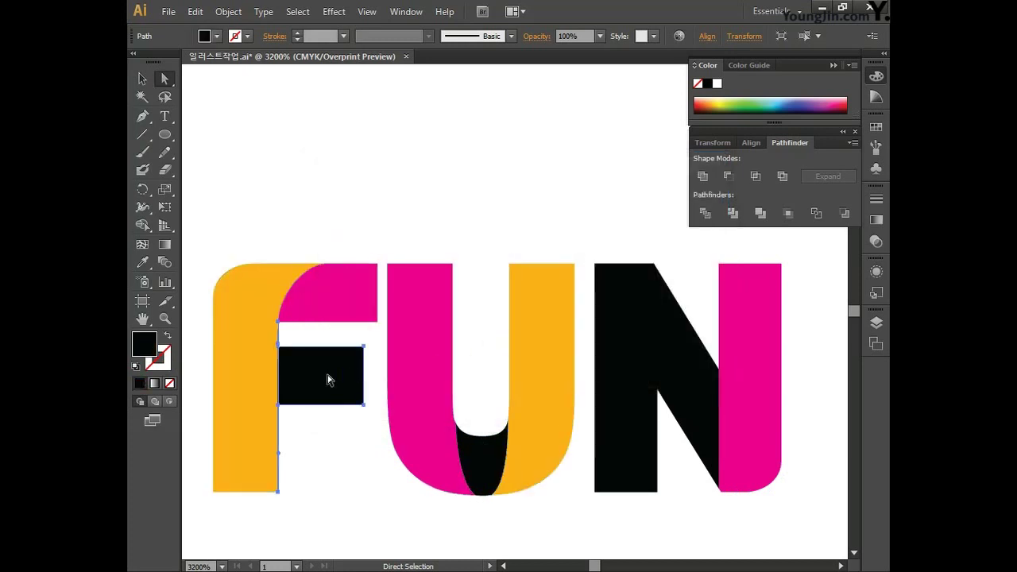
pyautogui.keyDown('shift'); pyautogui.click(480, 460); pyautogui.keyUp('shift')
pyautogui.keyDown('shift'); pyautogui.click(634, 431); pyautogui.keyUp('shift')
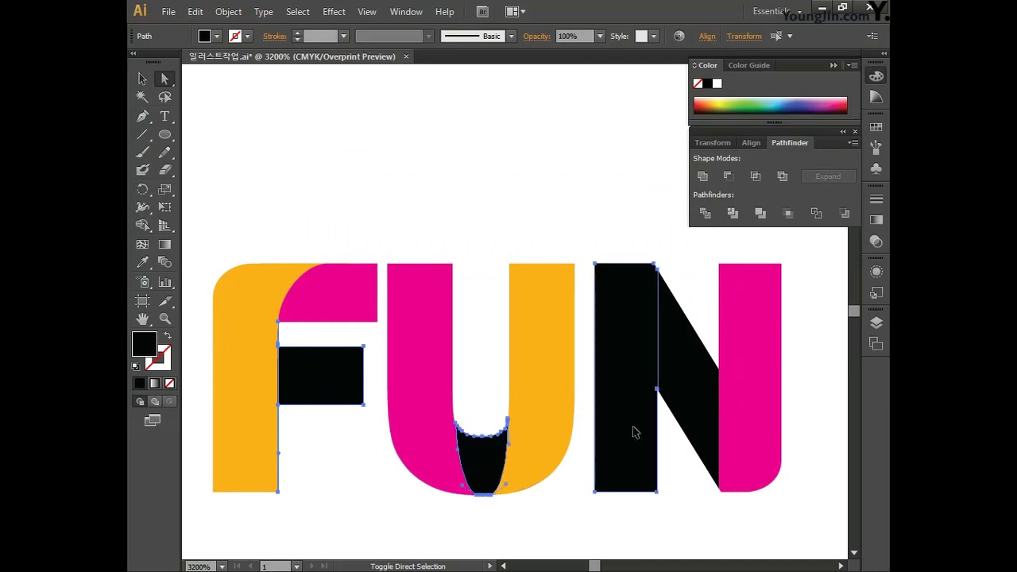
pyautogui.doubleClick(146, 346)
pyautogui.click(666, 330)
pyautogui.write('100')
pyautogui.press('Tab')
pyautogui.write('0')
pyautogui.press('Tab')
pyautogui.write('0')
pyautogui.press('Tab')
pyautogui.write('0')
pyautogui.press('Return')
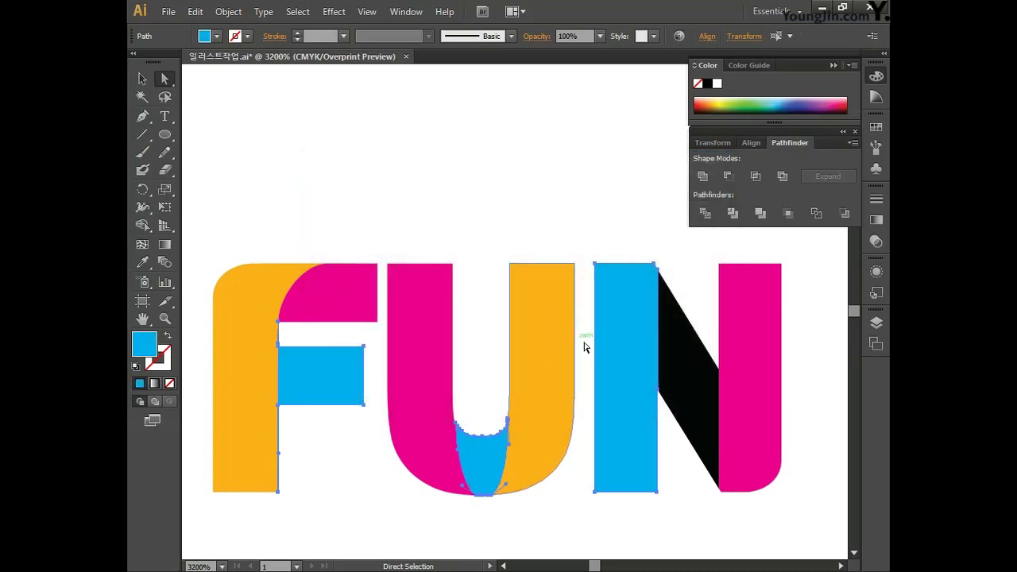
# Fill the N's diagonal with a green using C 55%, M 0% and K 0%, and deselect it
pyautogui.click(681, 381)
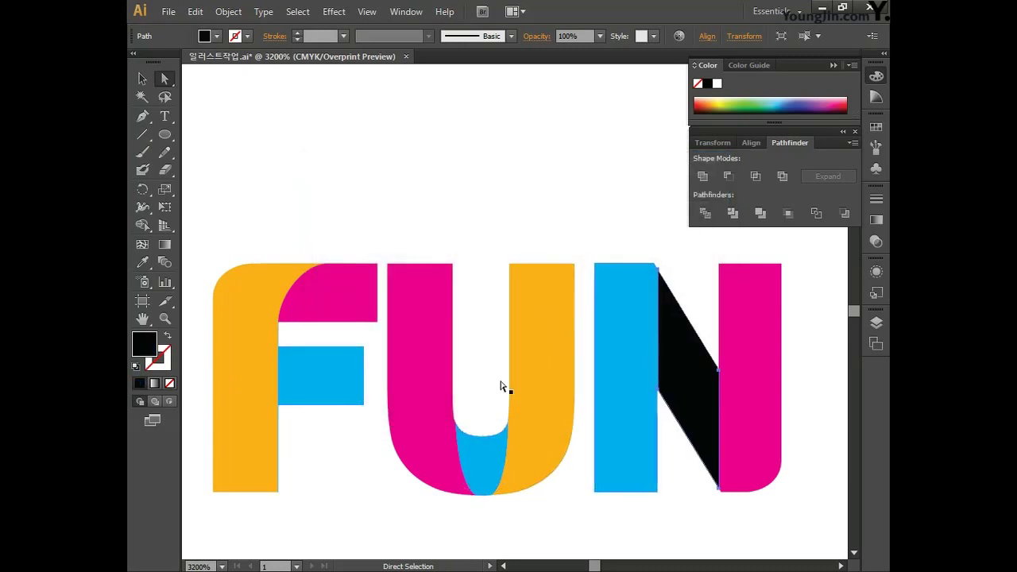
pyautogui.doubleClick(144, 343)
pyautogui.click(675, 332)
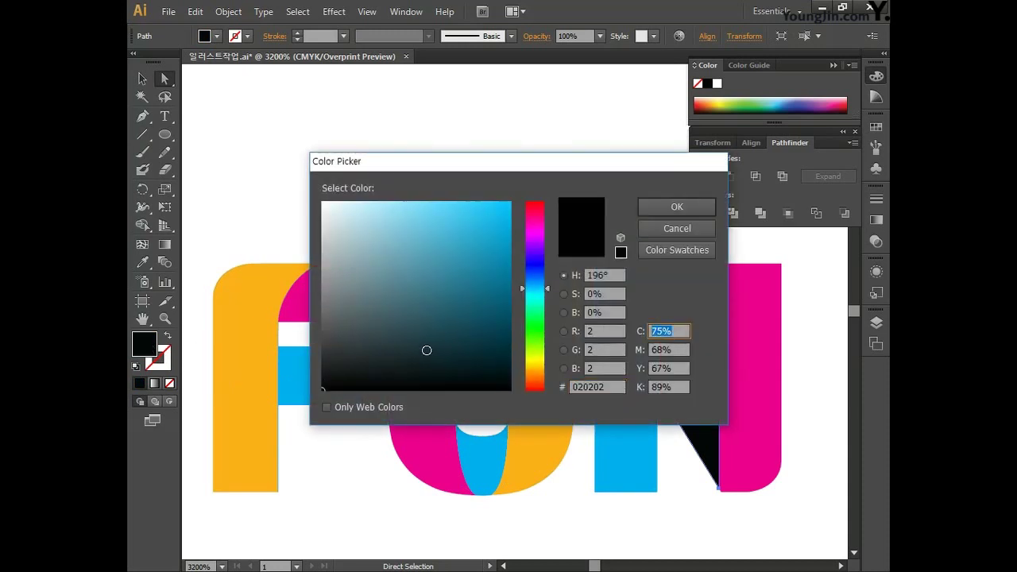
pyautogui.write('55')
pyautogui.press('Tab')
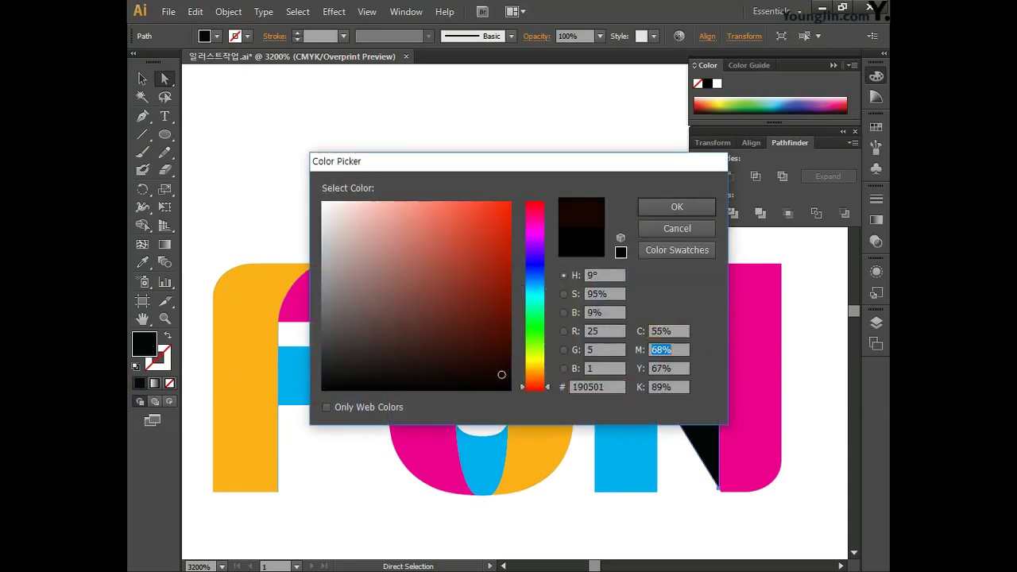
pyautogui.write('0')
pyautogui.press('Tab')
pyautogui.write('1')
pyautogui.press('Tab')
pyautogui.write('0')
pyautogui.press('Return')
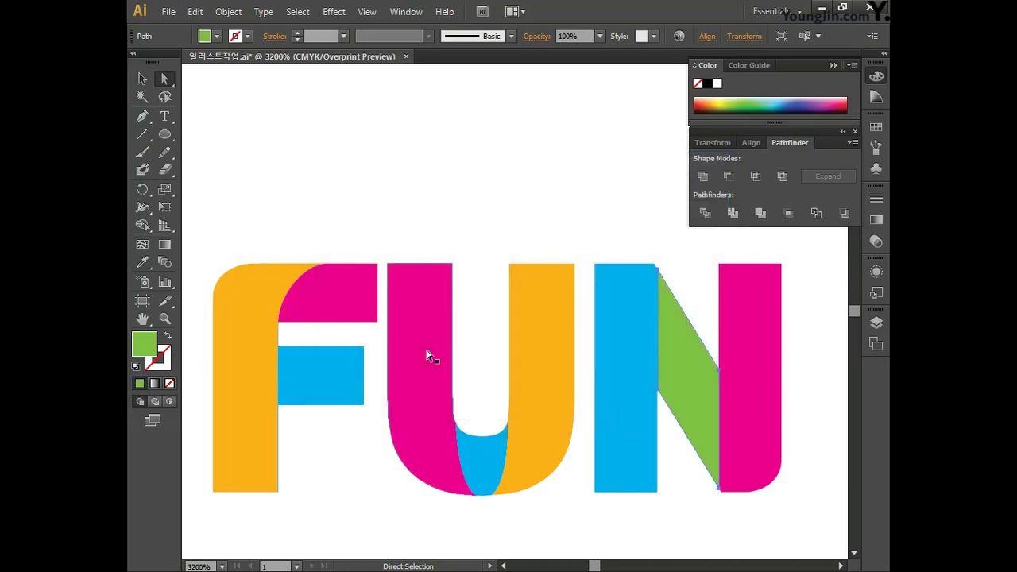
pyautogui.click(151, 82)
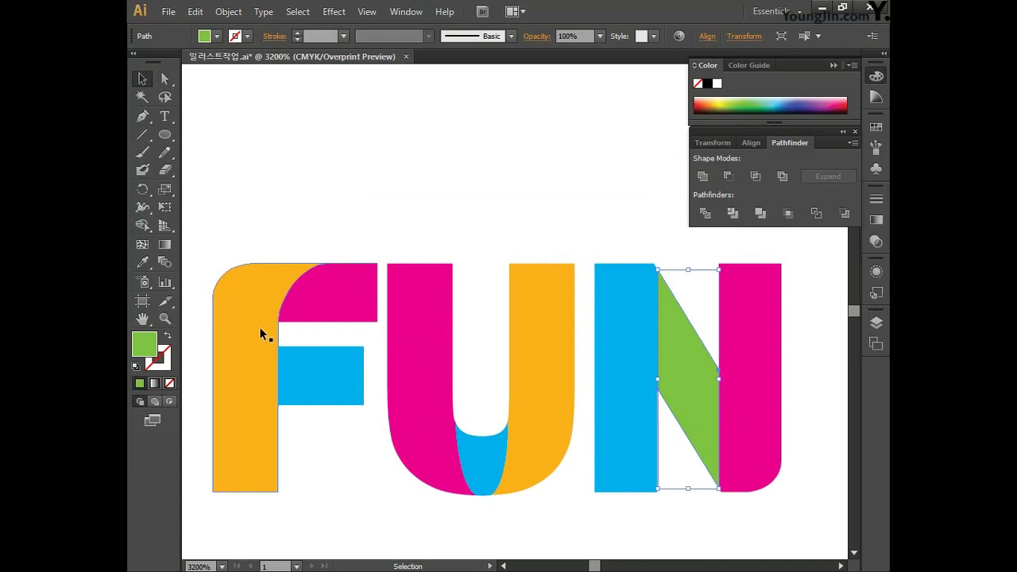
pyautogui.click(423, 224)
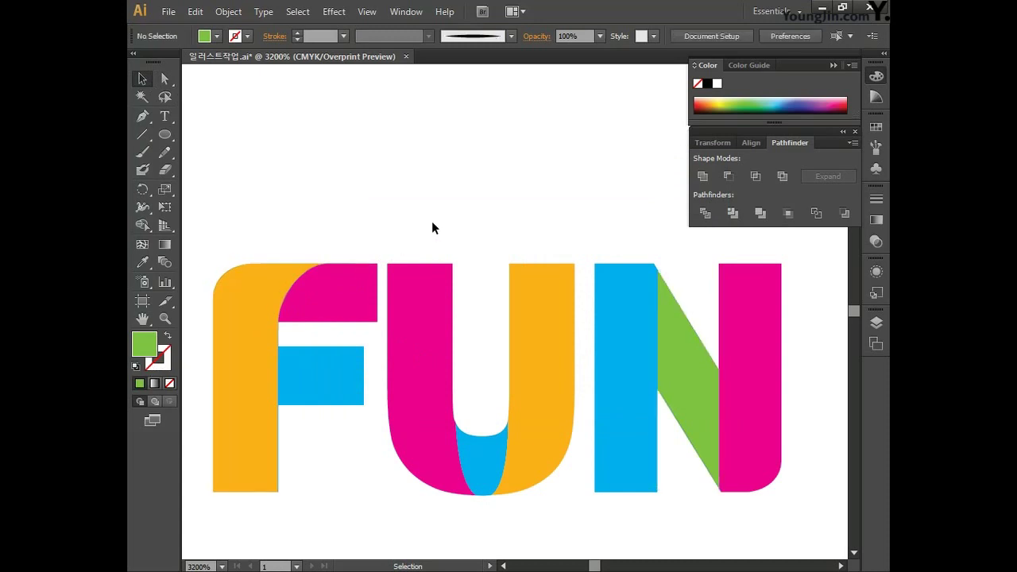
pyautogui.moveTo(432, 225); pyautogui.dragTo(466, 225)
pyautogui.moveTo(232, 236); pyautogui.dragTo(834, 540)
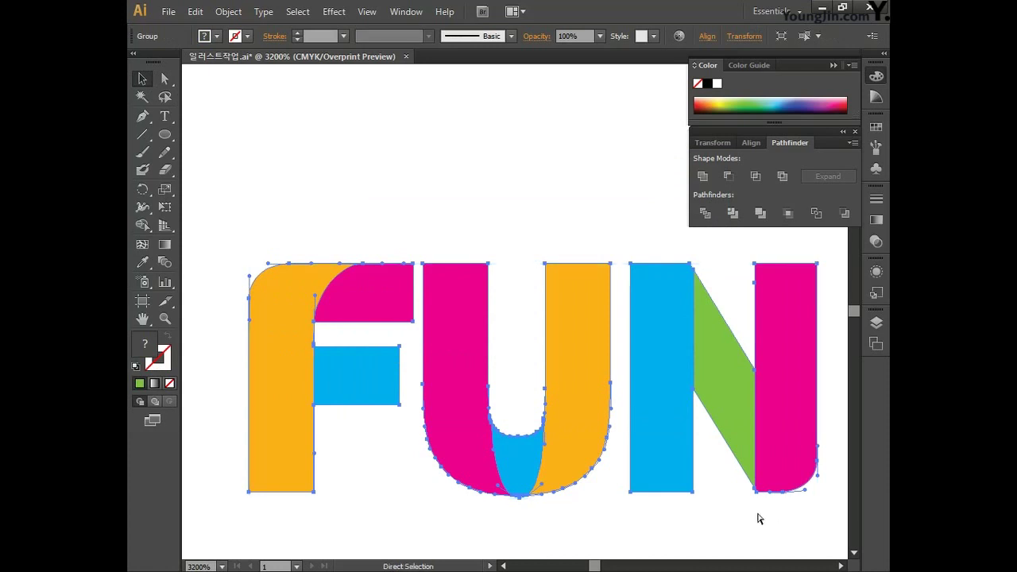
pyautogui.click(588, 212)
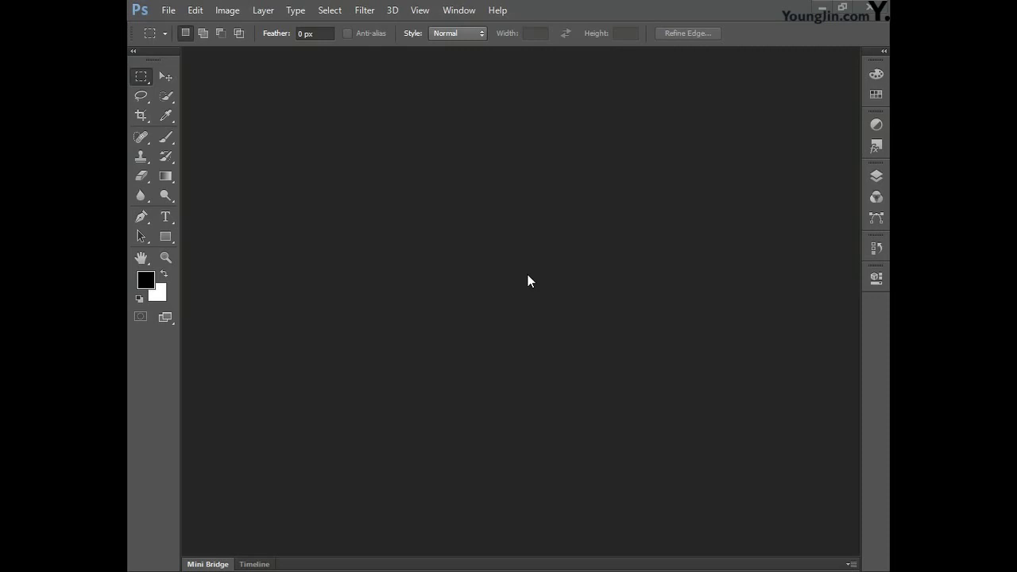
# Switch to Photoshop and start a new document named 포토샵작업 with a width of 266 millimeters
pyautogui.click(167, 11)
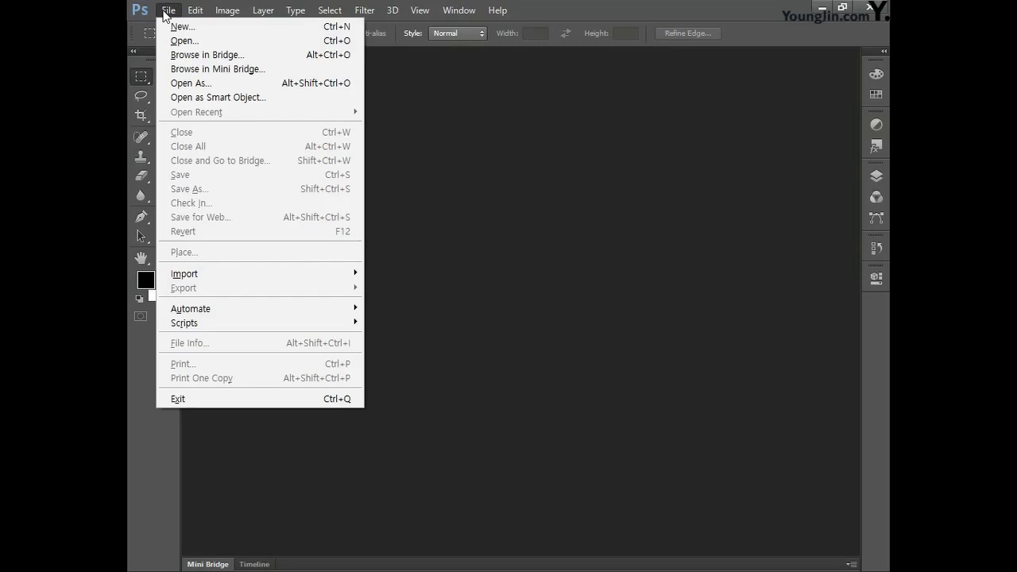
pyautogui.click(170, 24)
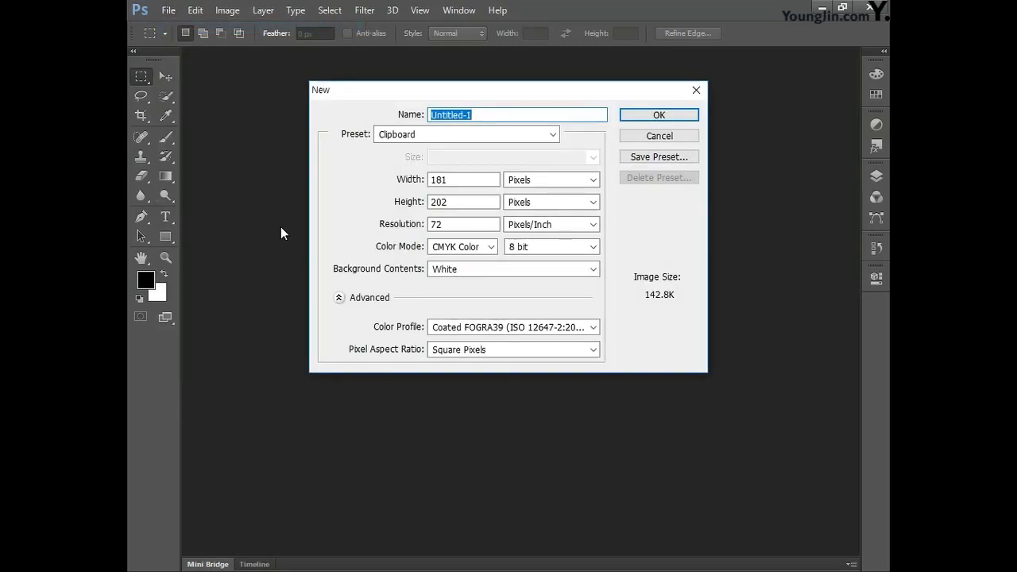
pyautogui.write('E')
pyautogui.write('토샵작업')
pyautogui.moveTo(454, 180); pyautogui.dragTo(323, 182)
pyautogui.write('266')
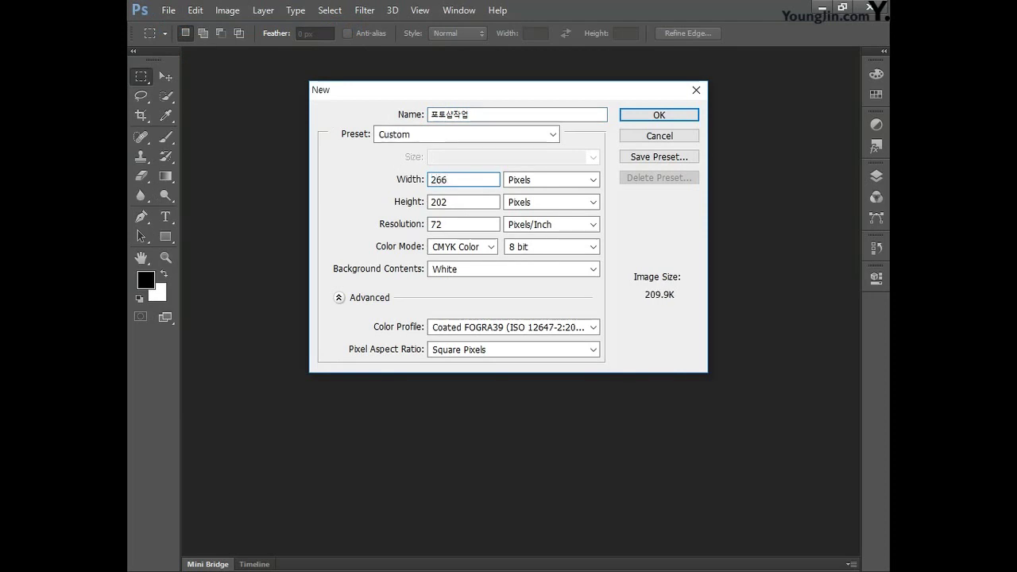
pyautogui.click(518, 181)
pyautogui.click(529, 230)
# Set the height to 186 millimeters, resolution to 100 pixels/inch and color mode to CMYK Color, and create the document
pyautogui.click(463, 202)
pyautogui.moveTo(463, 202); pyautogui.dragTo(329, 201)
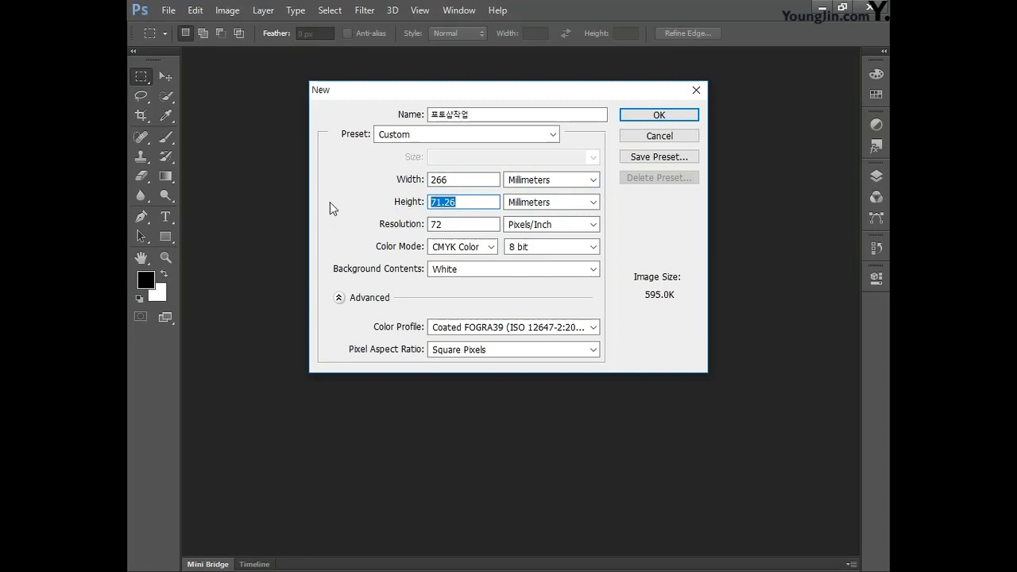
pyautogui.write('186')
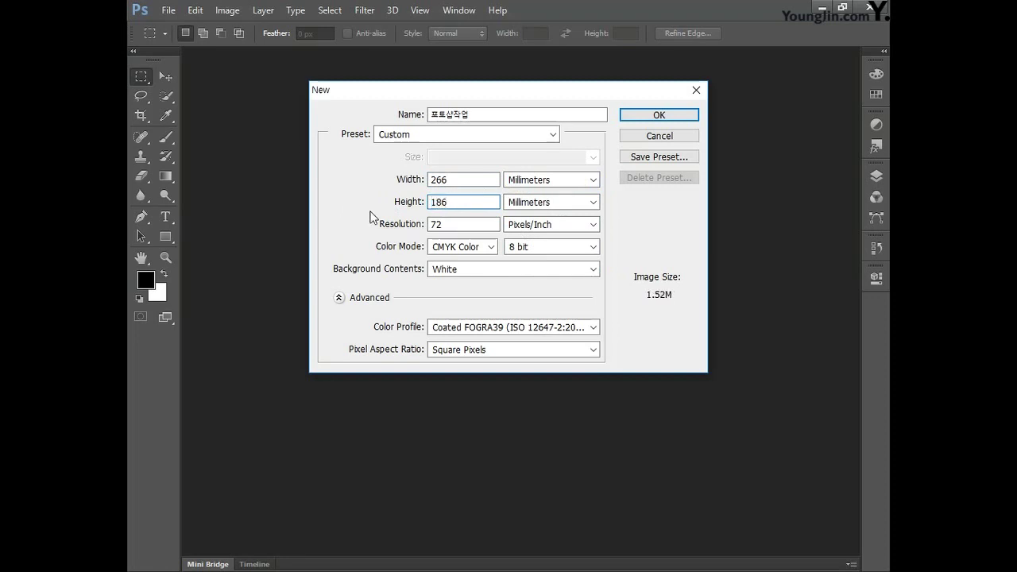
pyautogui.doubleClick(445, 225)
pyautogui.write('100')
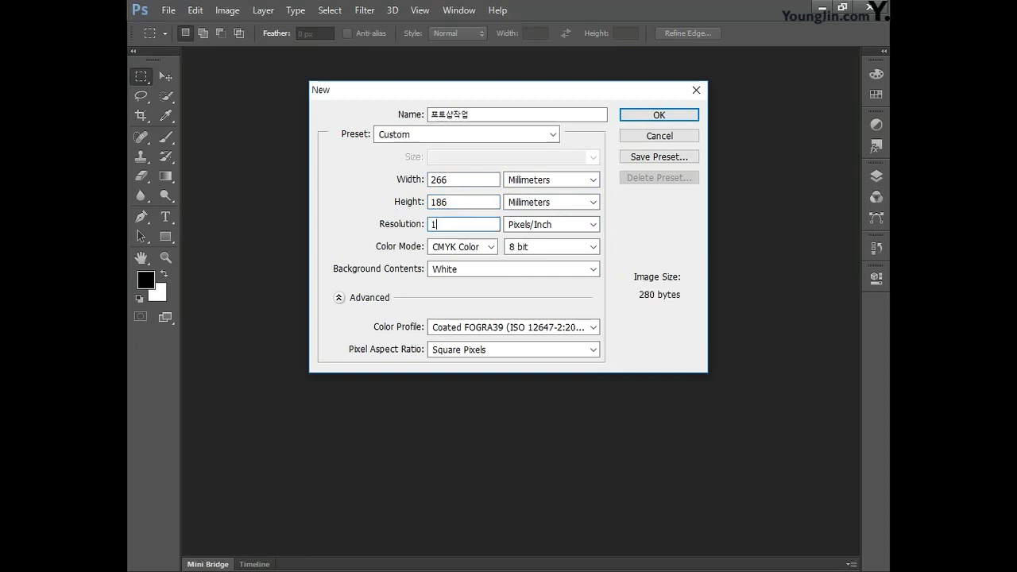
pyautogui.click(474, 250)
pyautogui.click(460, 295)
pyautogui.click(669, 116)
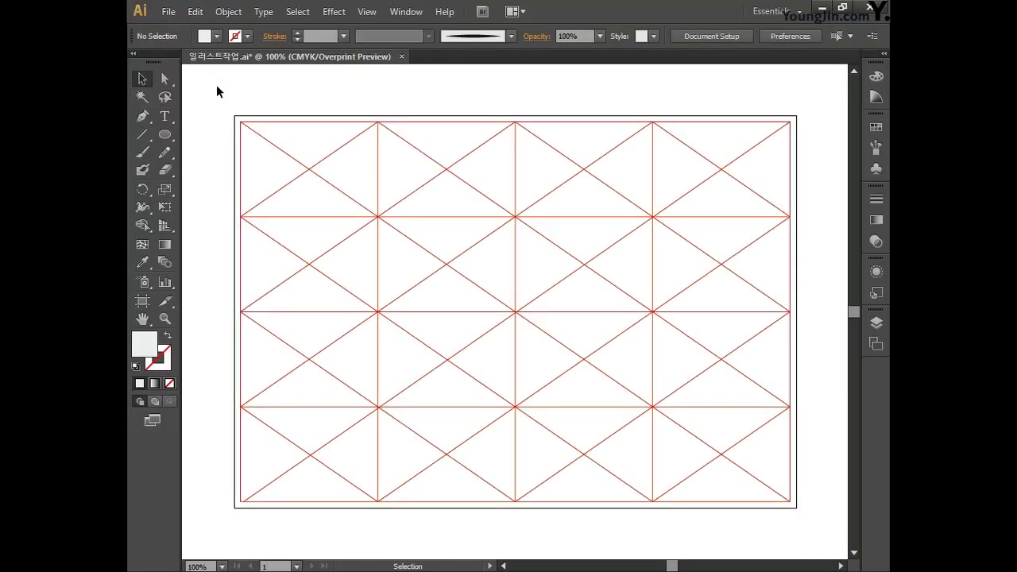
# Copy the whole red grid from the Illustrator artboard and paste it into the 포토샵작업 document in Photoshop as pixels
pyautogui.moveTo(218, 94); pyautogui.dragTo(282, 182)
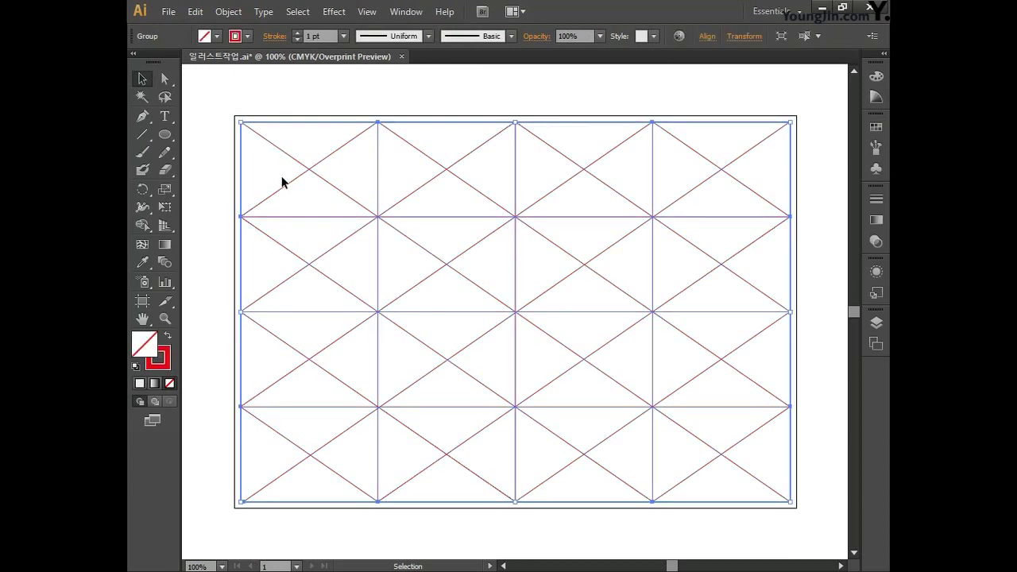
pyautogui.hotkey('alt', 'Tab')
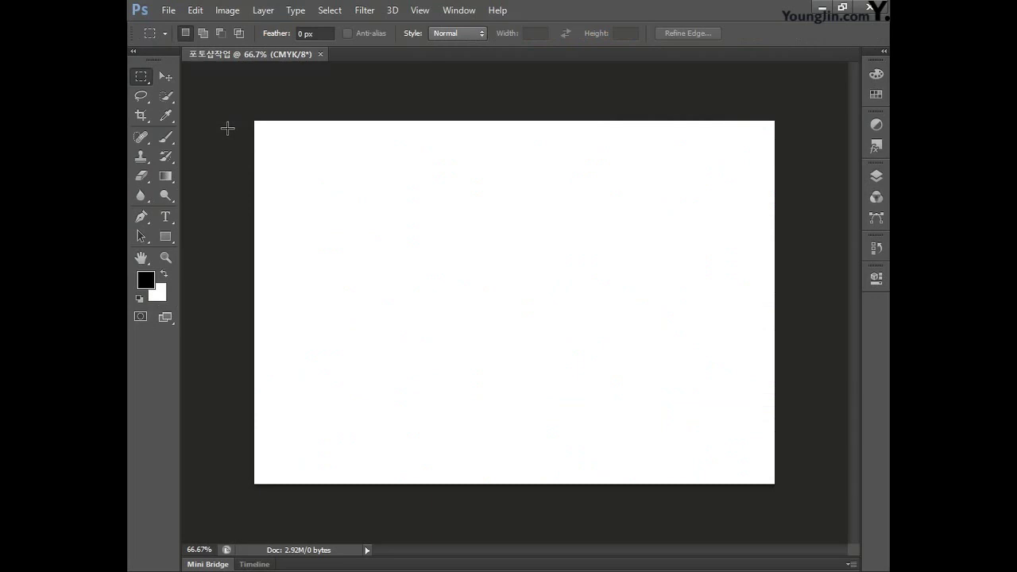
pyautogui.hotkey('ctrl', 'v')
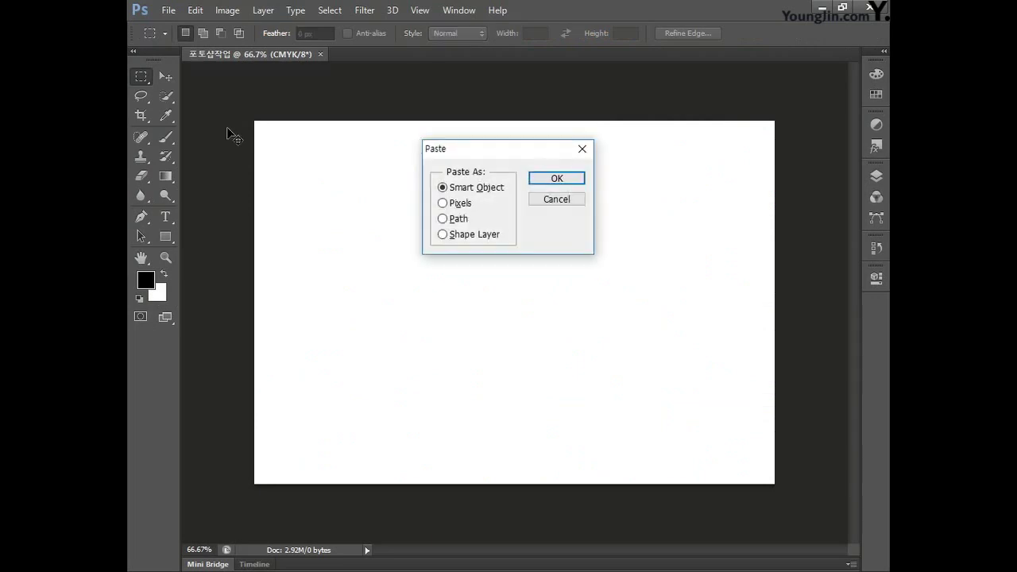
pyautogui.click(451, 206)
pyautogui.click(568, 178)
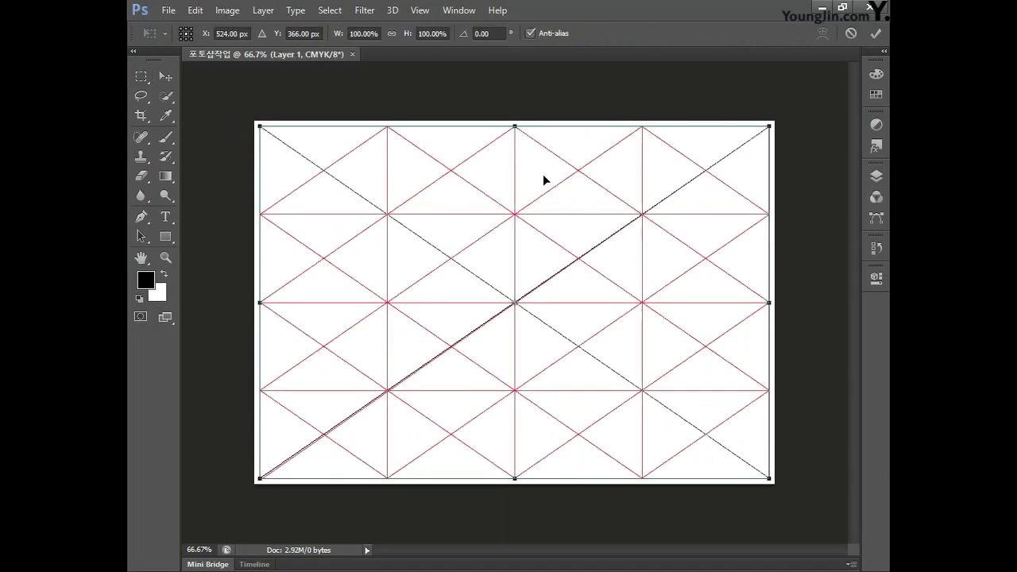
pyautogui.press('Return')
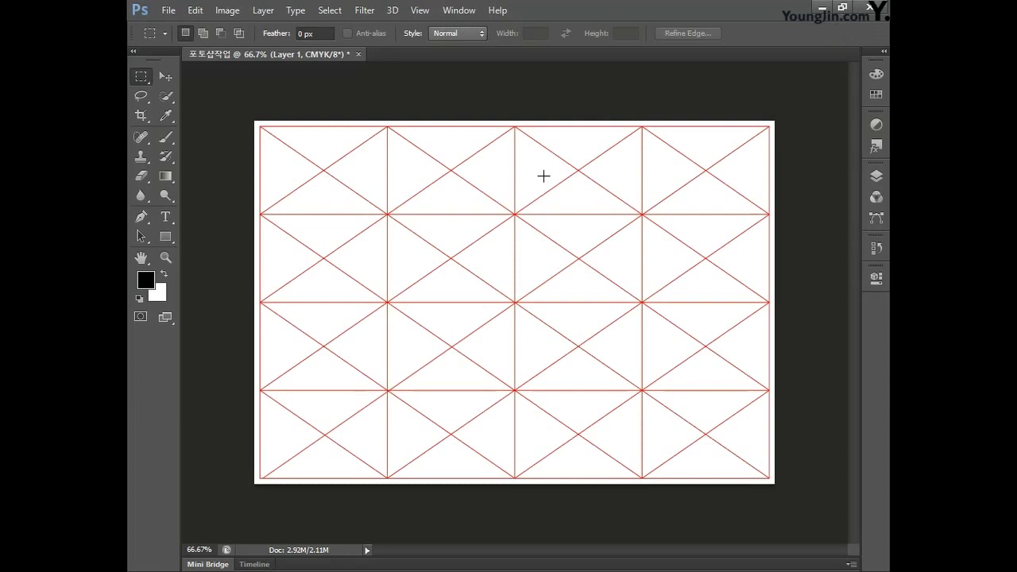
# Show the layer list at a taller size and rename the pasted grid layer as 그리드
pyautogui.click(881, 182)
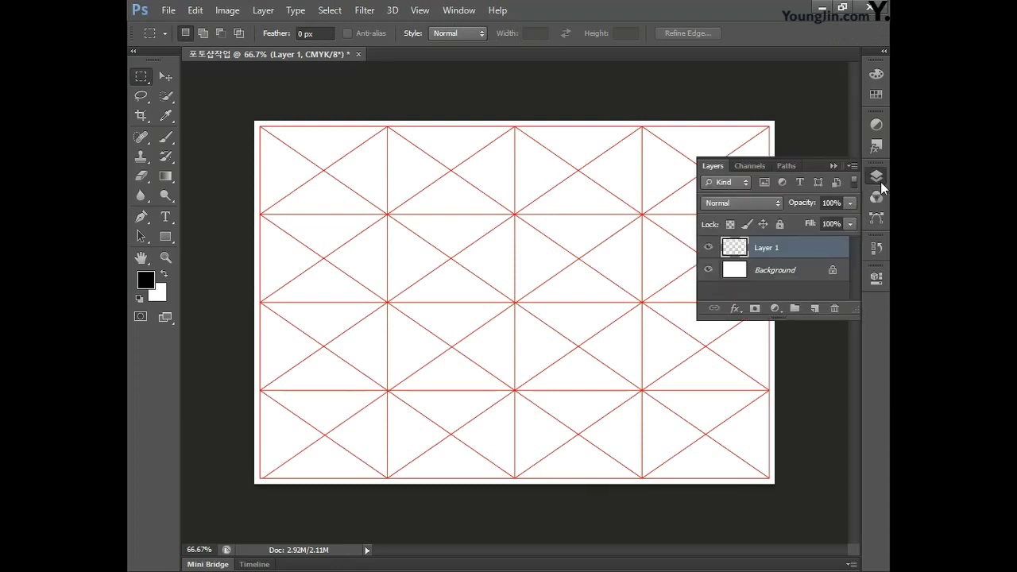
pyautogui.moveTo(802, 321); pyautogui.dragTo(778, 549)
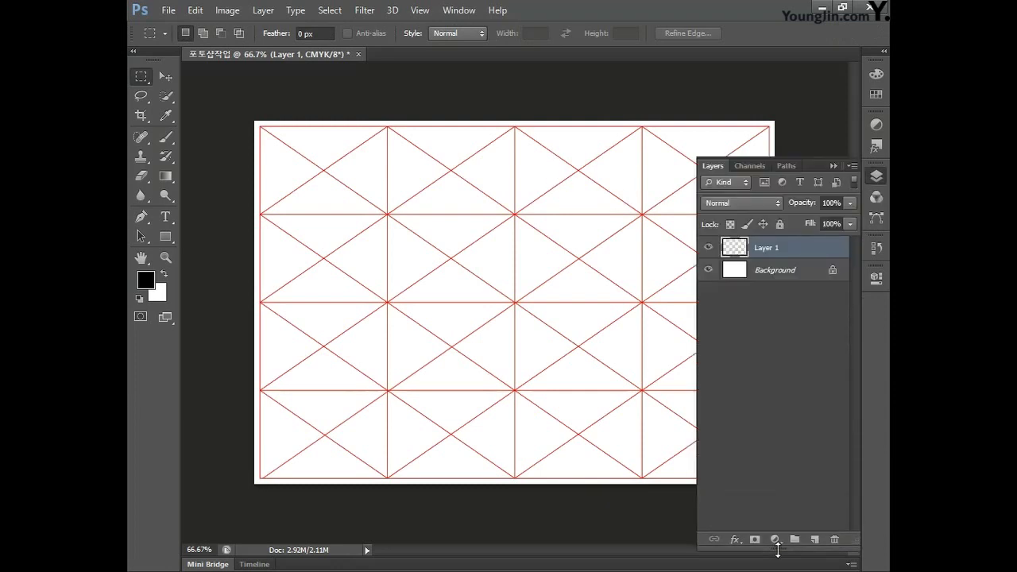
pyautogui.doubleClick(767, 248)
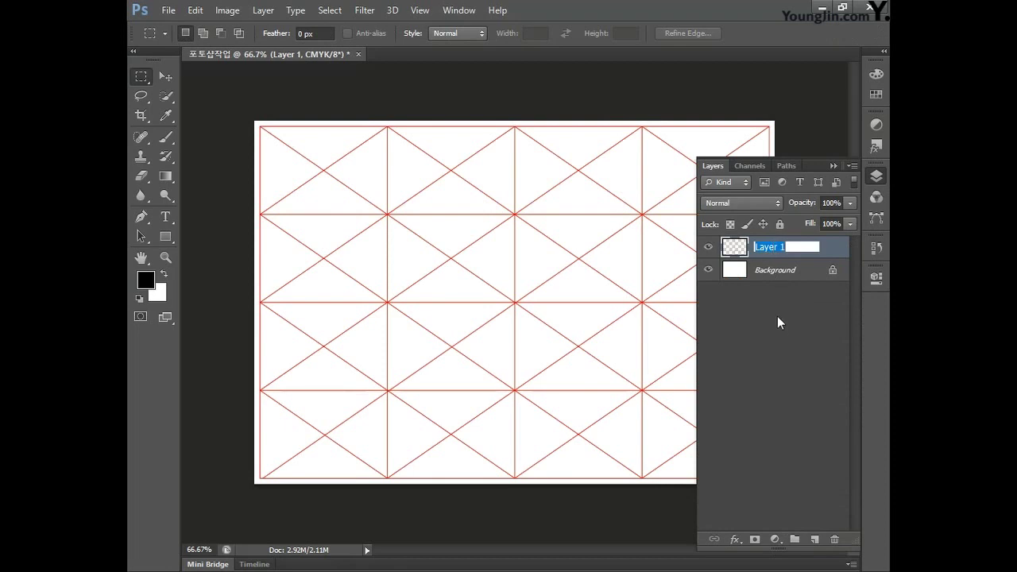
pyautogui.write('그리드')
pyautogui.press('Return')
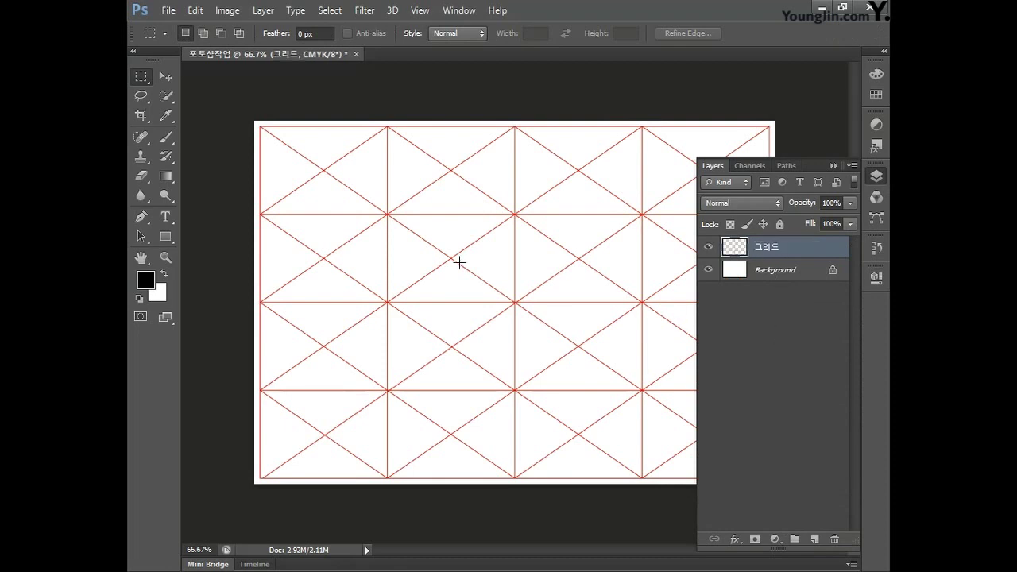
# Select the grid together with the background, reselect only the 그리드 layer, and lock it completely
pyautogui.click(168, 80)
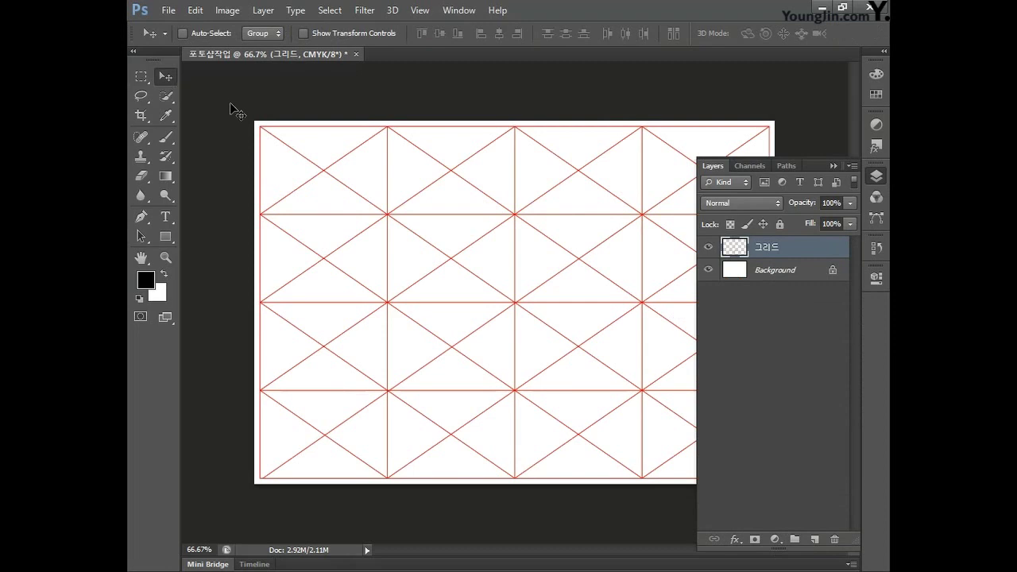
pyautogui.keyDown('shift'); pyautogui.click(784, 274); pyautogui.keyUp('shift')
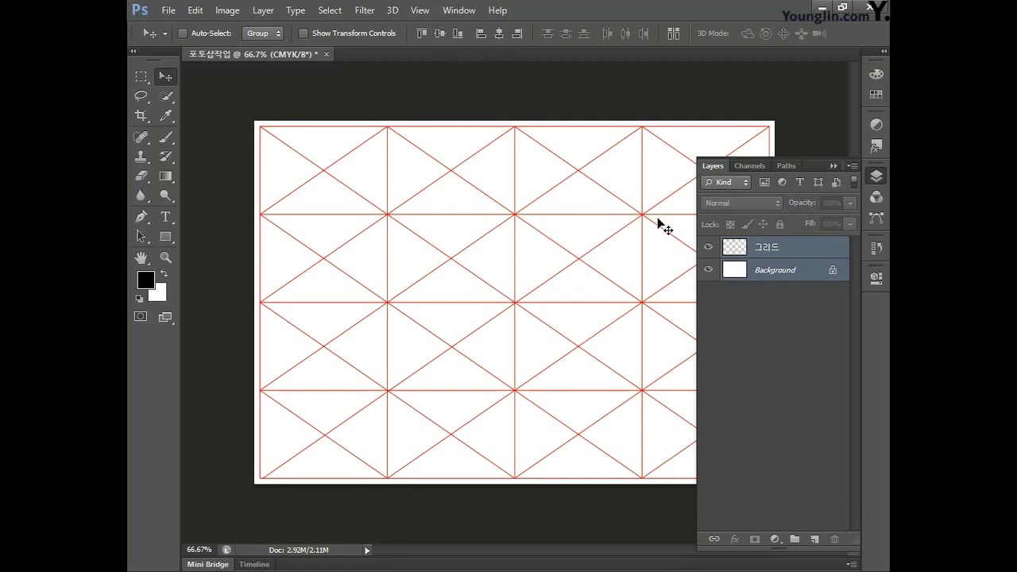
pyautogui.click(791, 255)
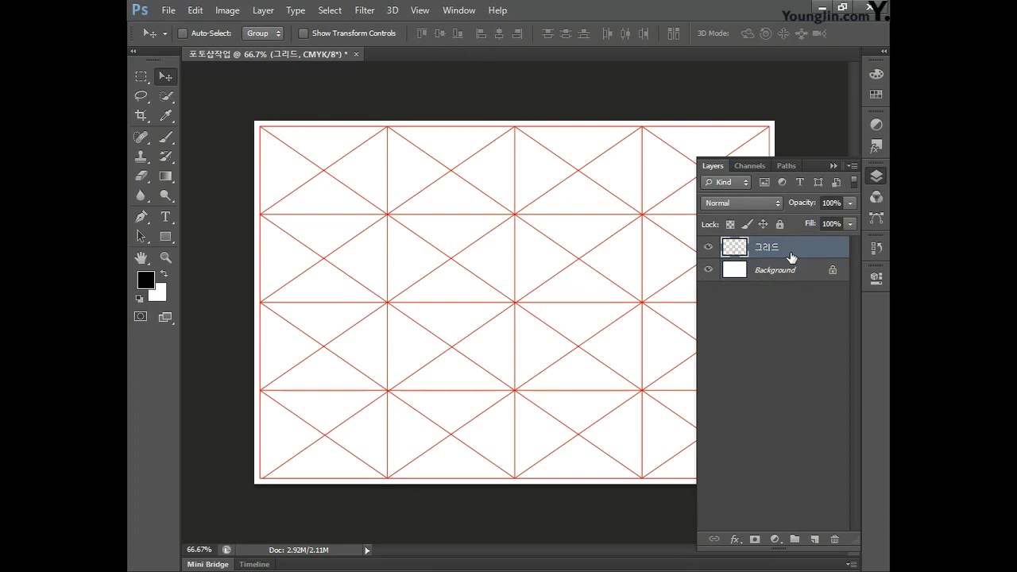
pyautogui.click(779, 224)
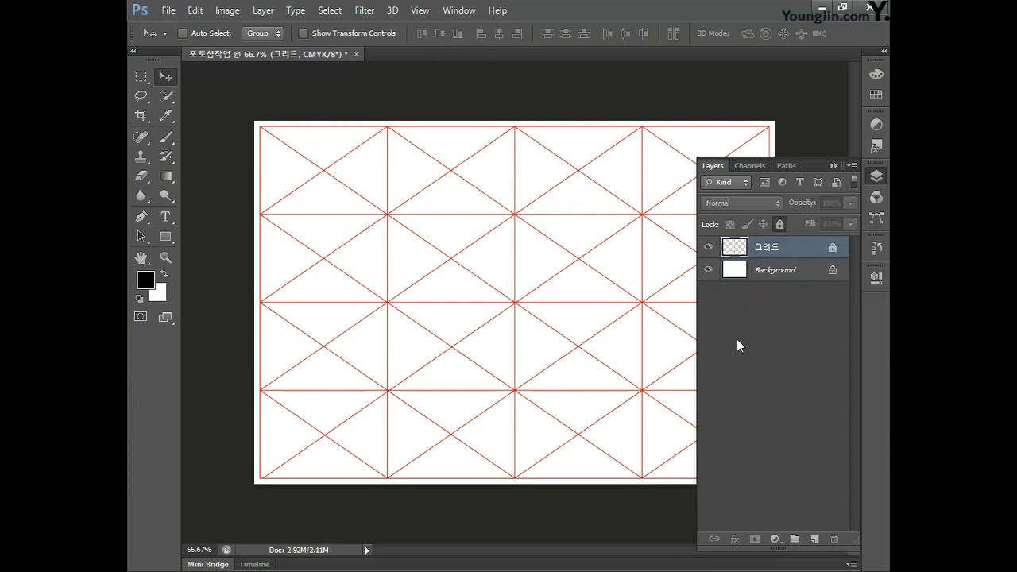
# Save the document as 포토샵작업 in Photoshop PSD format in the 작업 folder, with Maximize Compatibility on
pyautogui.click(169, 11)
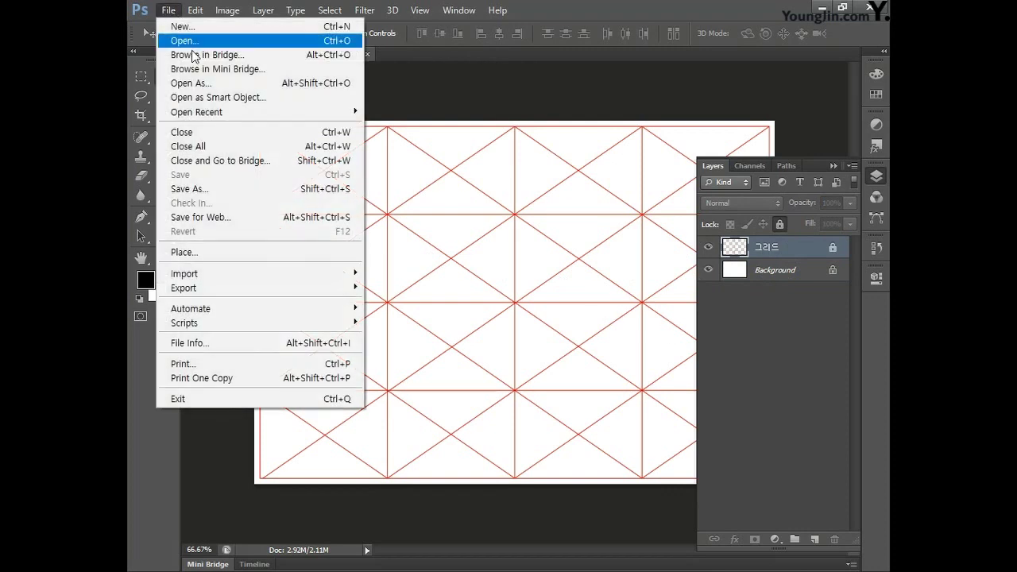
pyautogui.click(211, 188)
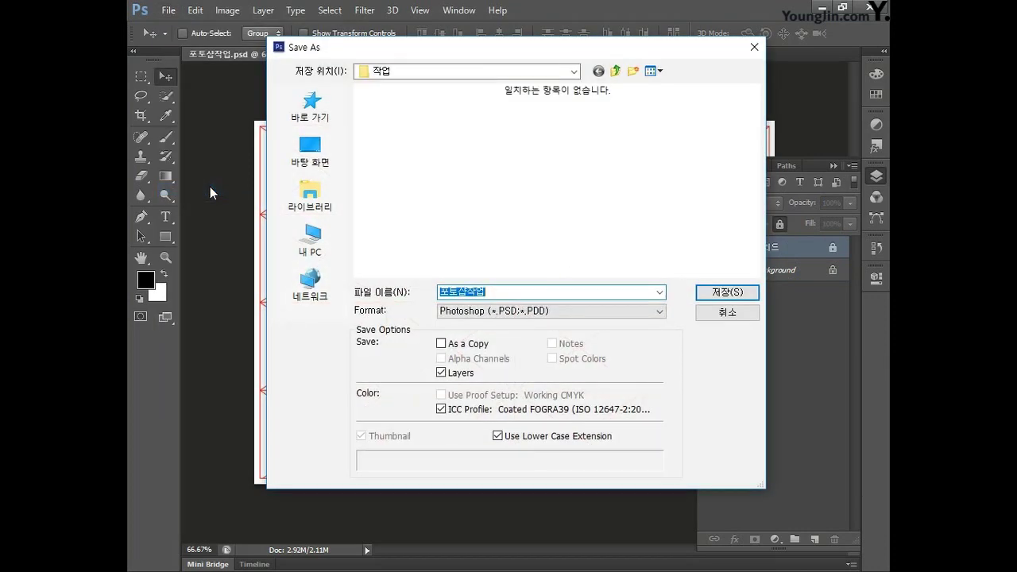
pyautogui.click(516, 294)
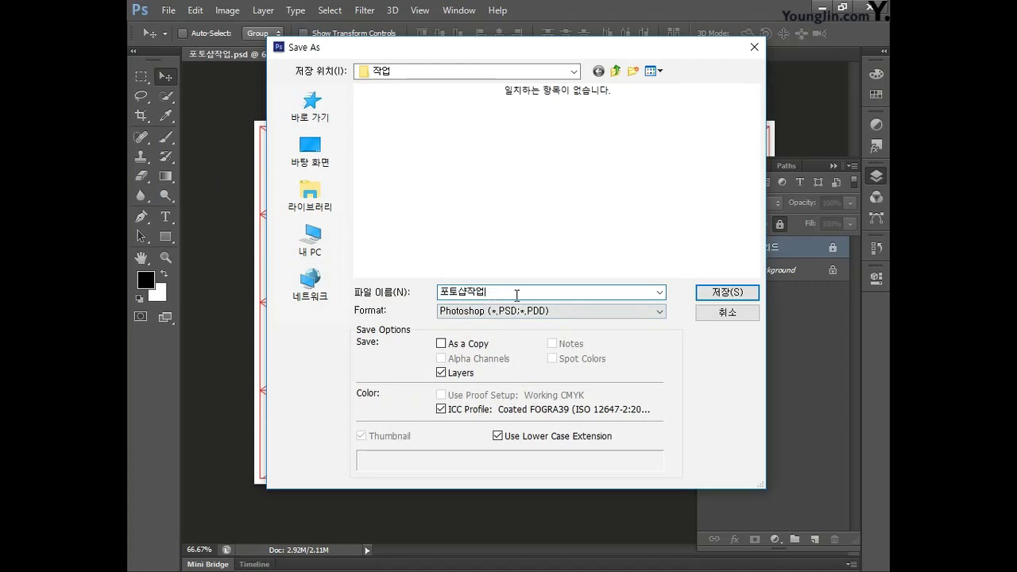
pyautogui.click(710, 293)
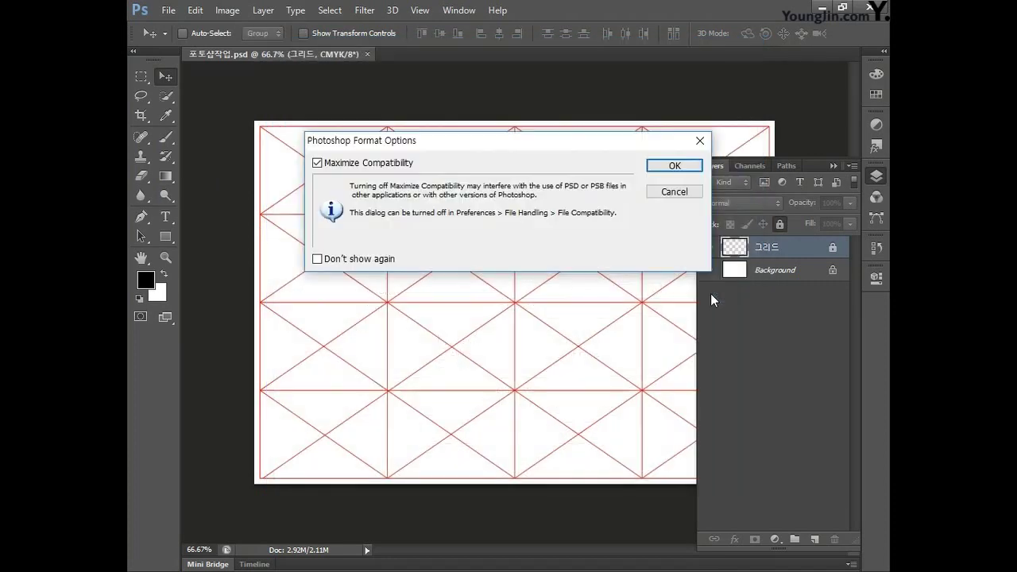
pyautogui.click(675, 167)
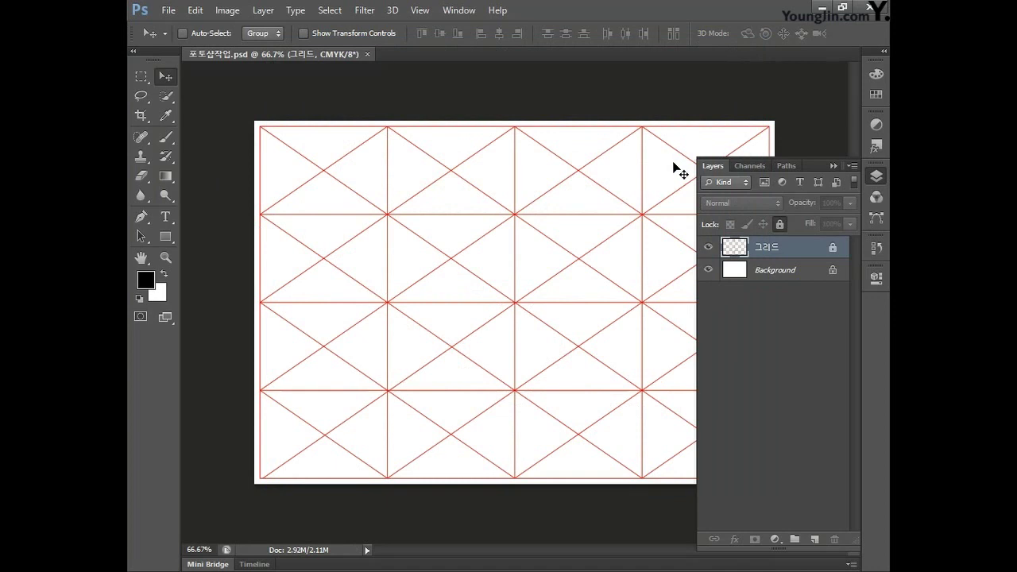
# Open the 구름 cloud image from the 제공 파일 folder
pyautogui.click(171, 10)
pyautogui.click(184, 41)
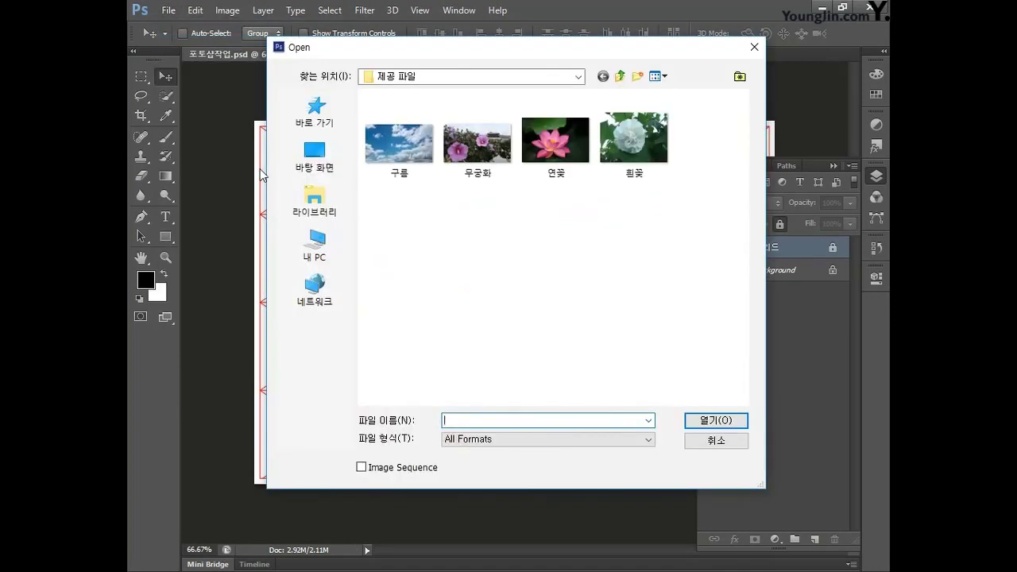
pyautogui.click(400, 166)
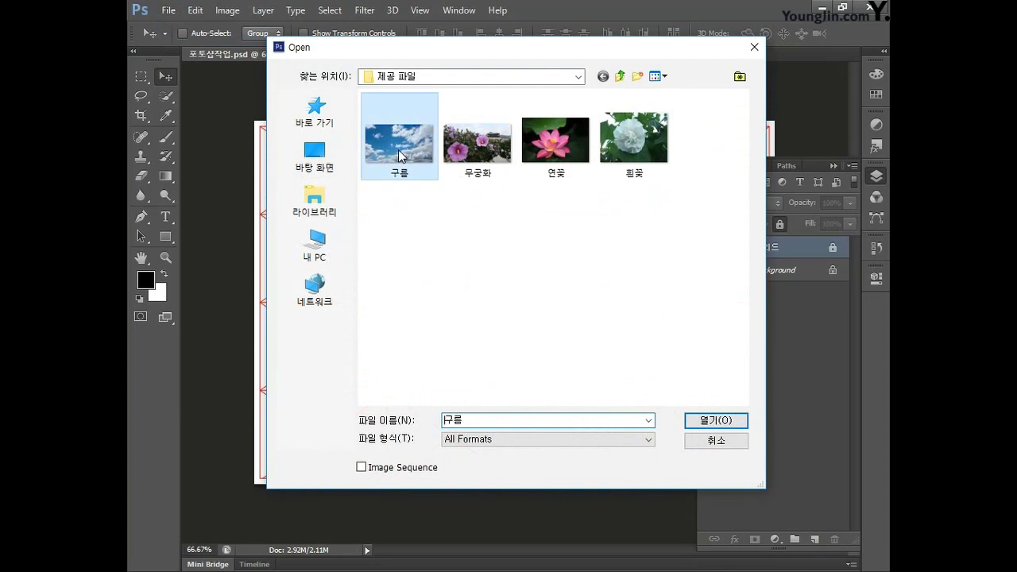
pyautogui.click(705, 421)
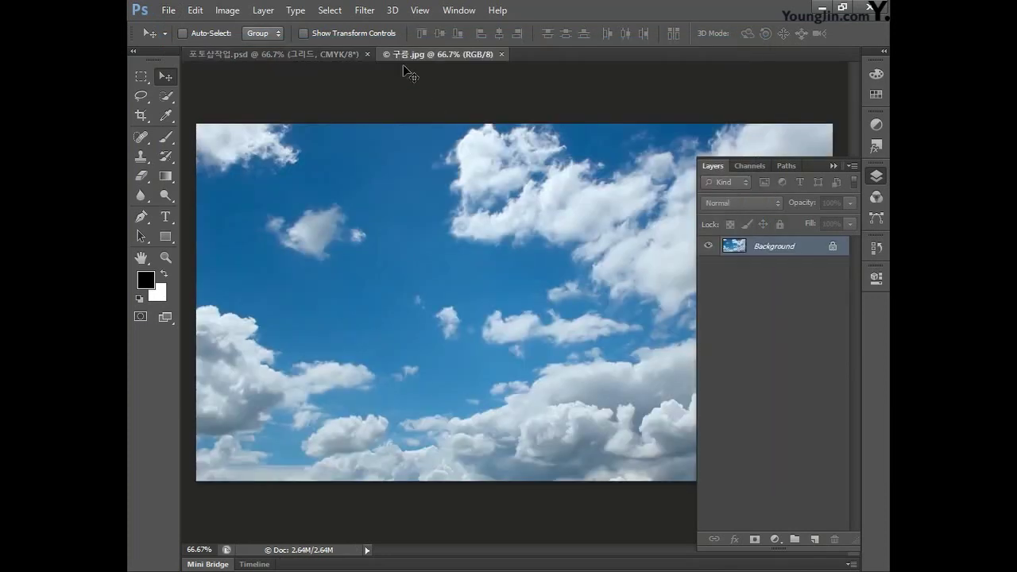
# Apply the Artistic Palette Knife filter to the cloud image with Stroke Size 16, Stroke Detail 1 and Softness 4
pyautogui.click(364, 10)
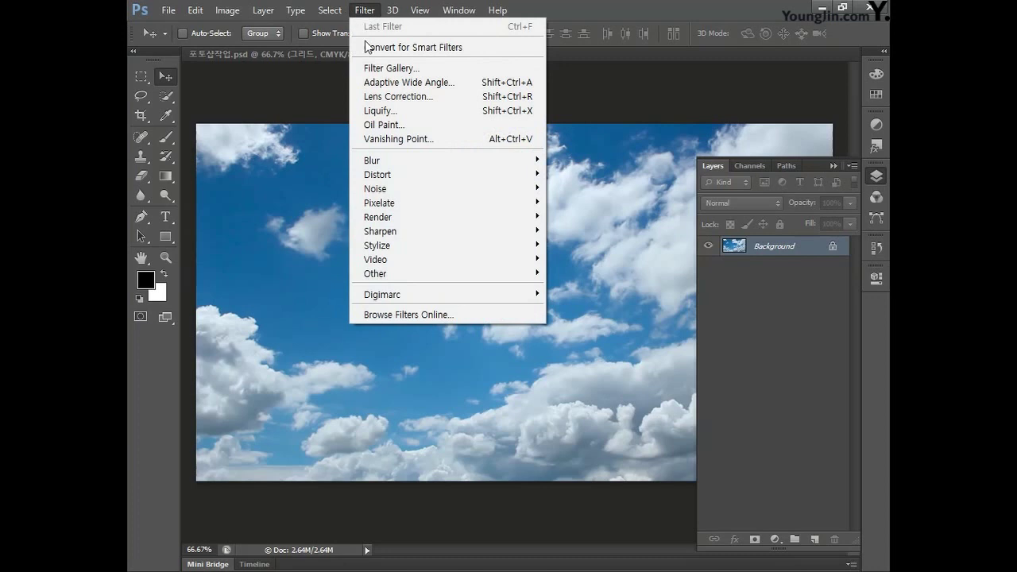
pyautogui.click(374, 68)
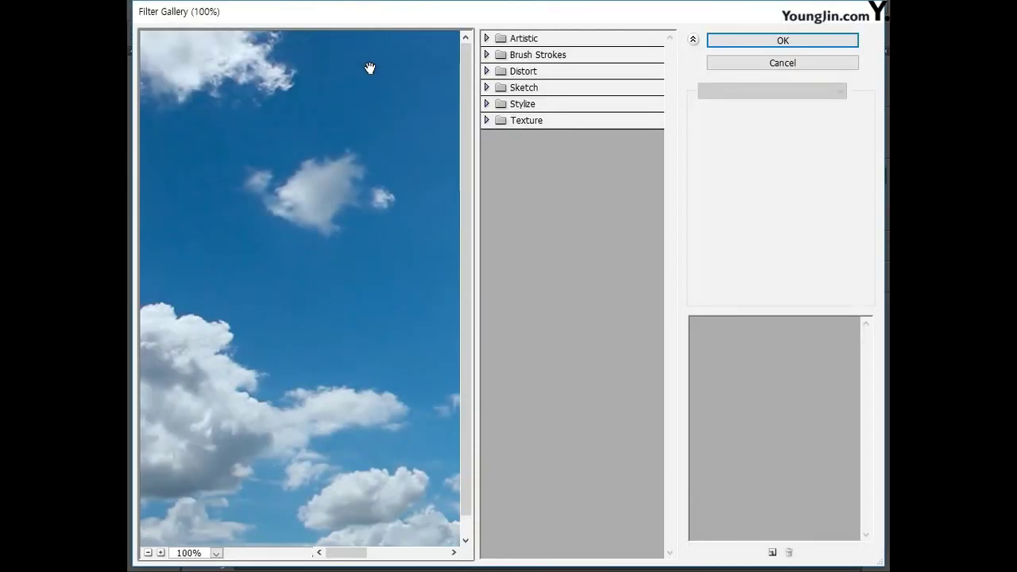
pyautogui.click(487, 39)
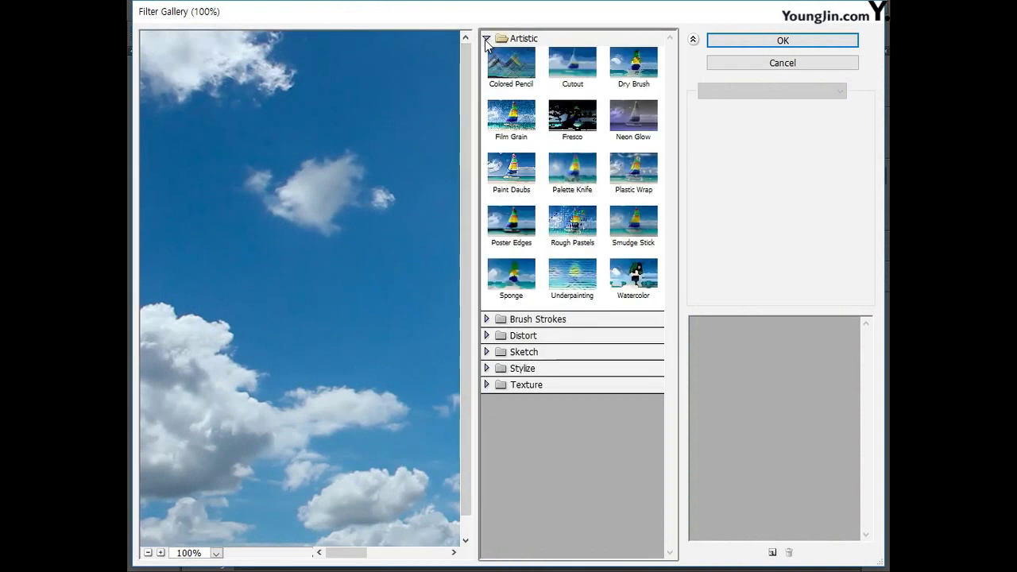
pyautogui.click(572, 171)
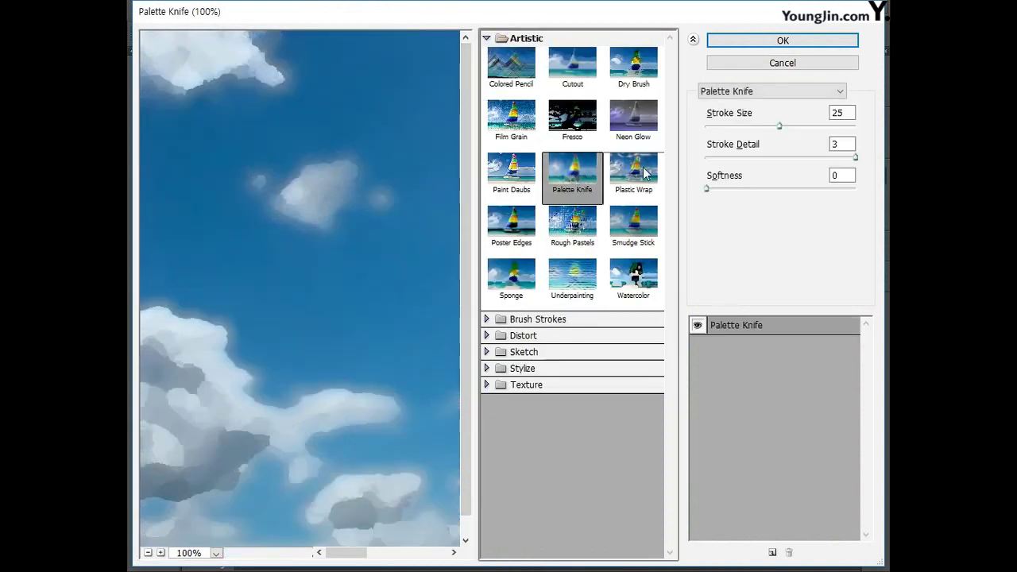
pyautogui.click(840, 113)
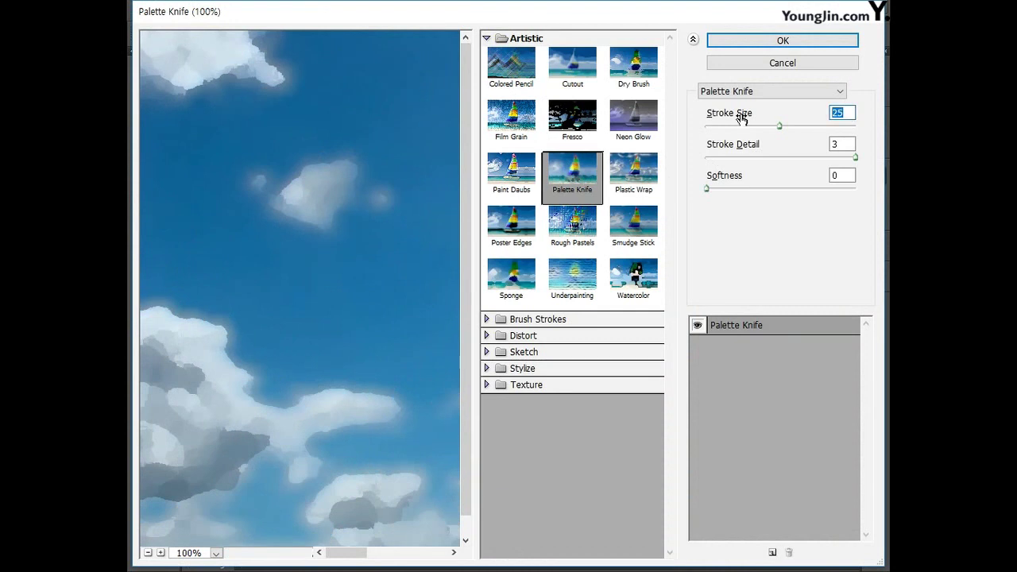
pyautogui.write('16')
pyautogui.click(842, 145)
pyautogui.write('1')
pyautogui.press('Tab')
pyautogui.write('4')
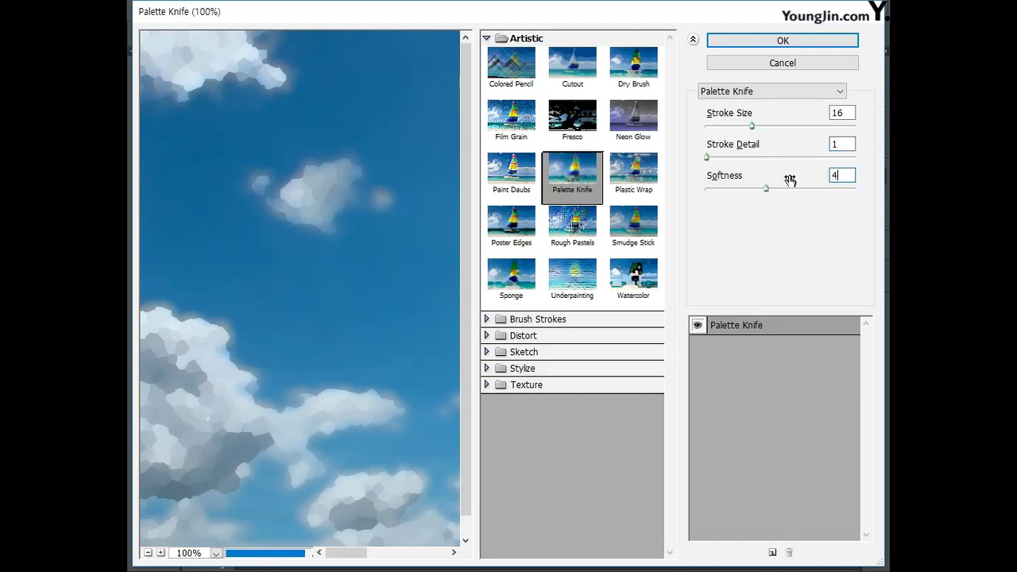
pyautogui.click(787, 41)
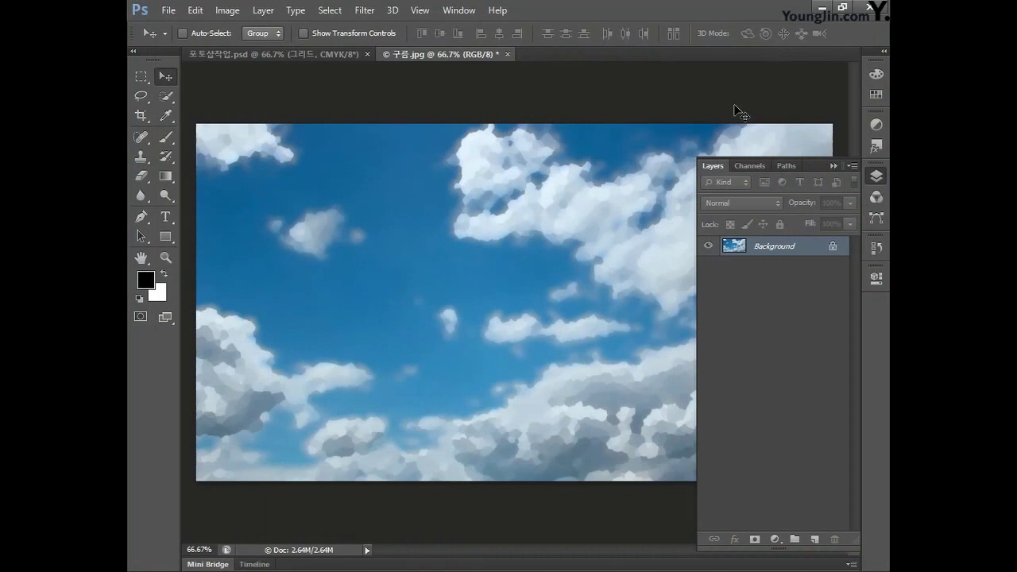
# Copy the entire filtered cloud image and paste it into the 포토샵작업 document
pyautogui.hotkey('ctrl', 'a')
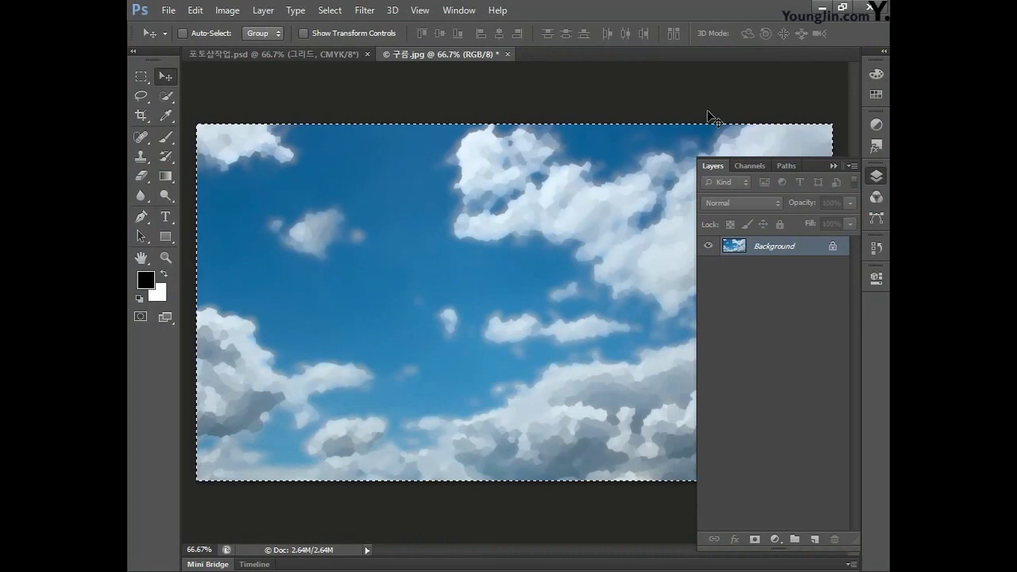
pyautogui.click(287, 51)
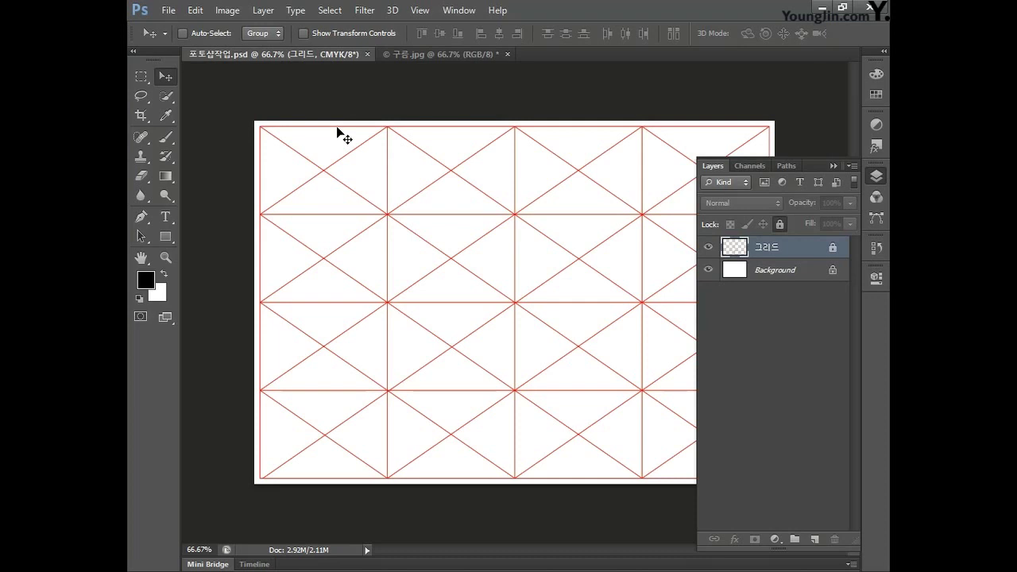
pyautogui.hotkey('ctrl', 'v')
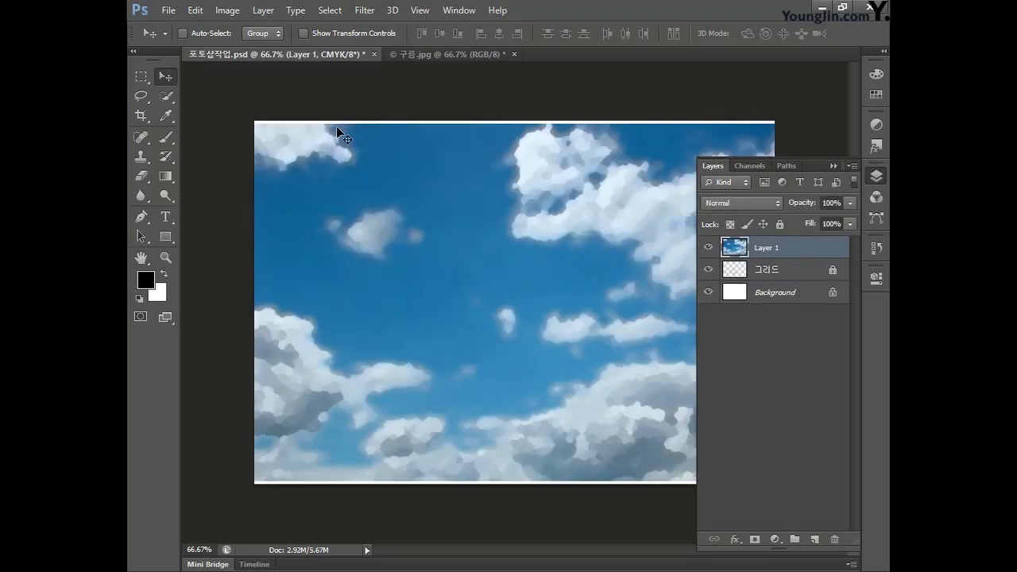
# Enlarge and reposition the pasted cloud layer with Free Transform until it covers the whole canvas, and apply the transformation
pyautogui.hotkey('ctrl', 't')
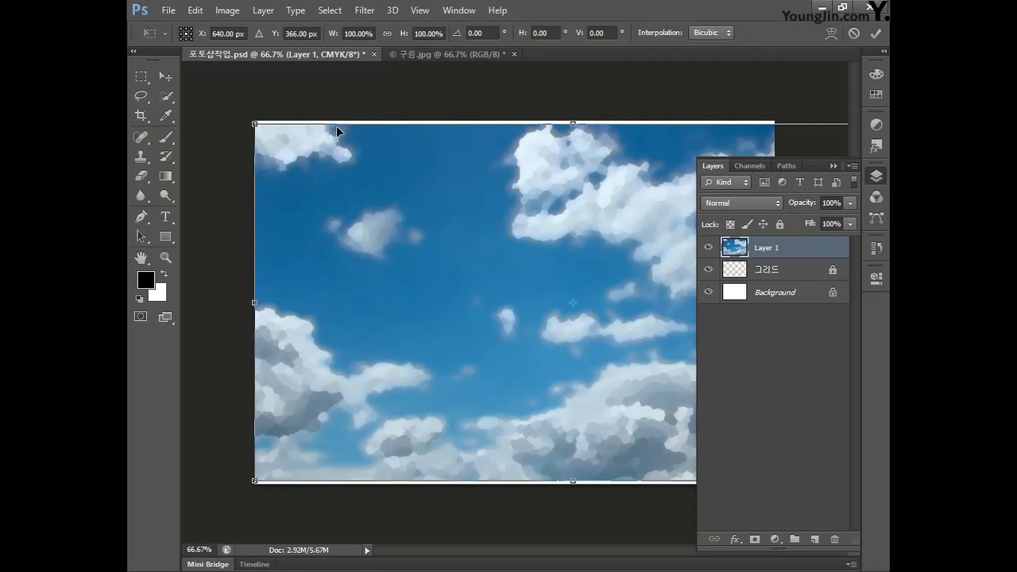
pyautogui.moveTo(252, 126); pyautogui.dragTo(202, 94)
pyautogui.hotkey('ctrl', '-')
pyautogui.moveTo(280, 147); pyautogui.dragTo(310, 164)
pyautogui.moveTo(311, 436); pyautogui.dragTo(304, 444)
pyautogui.hotkey('ctrl', '-')
pyautogui.moveTo(373, 394); pyautogui.dragTo(368, 397)
pyautogui.press('Return')
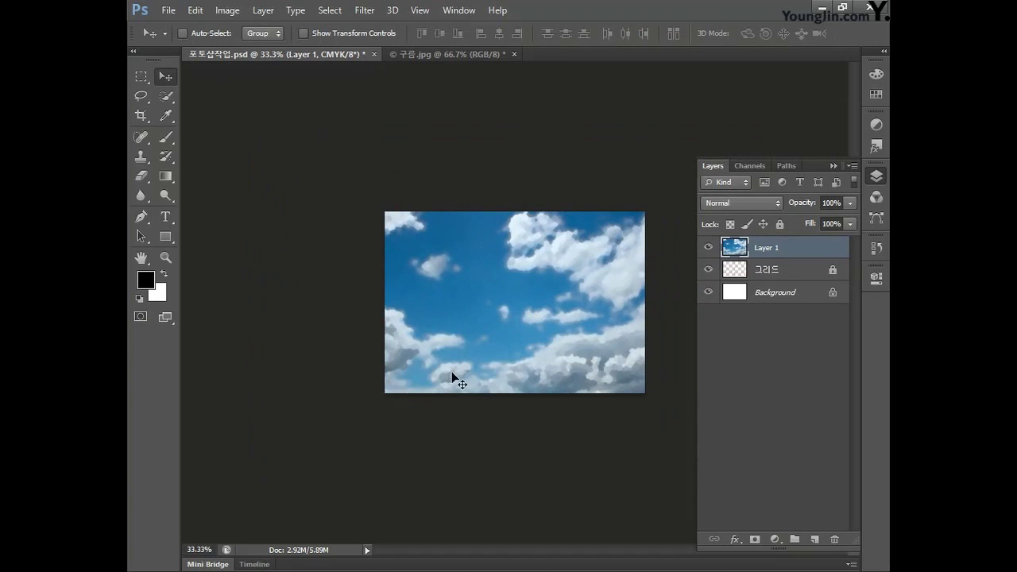
# Rename the cloud layer as 구름
pyautogui.doubleClick(765, 248)
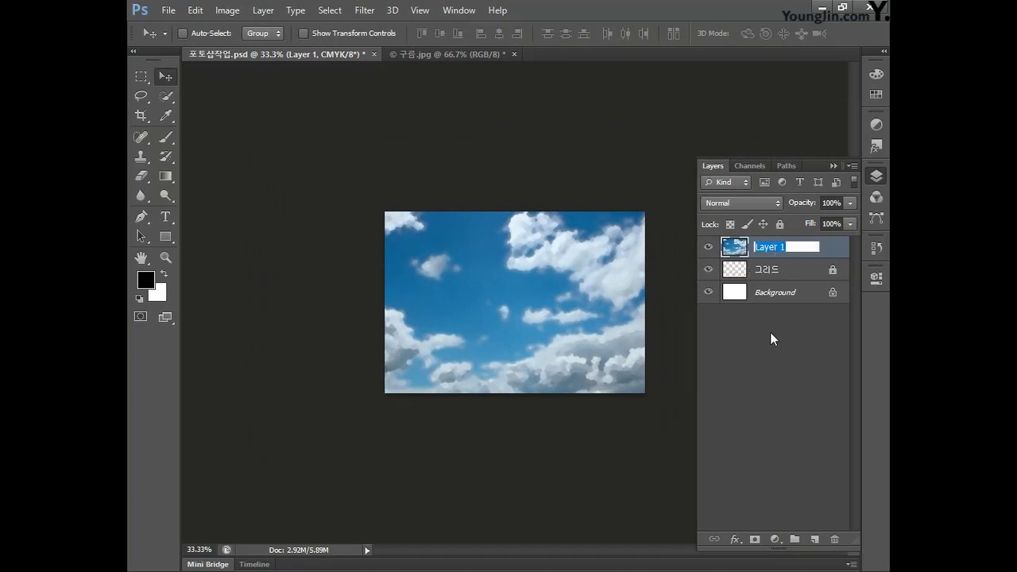
pyautogui.write('구름')
pyautogui.press('Return')
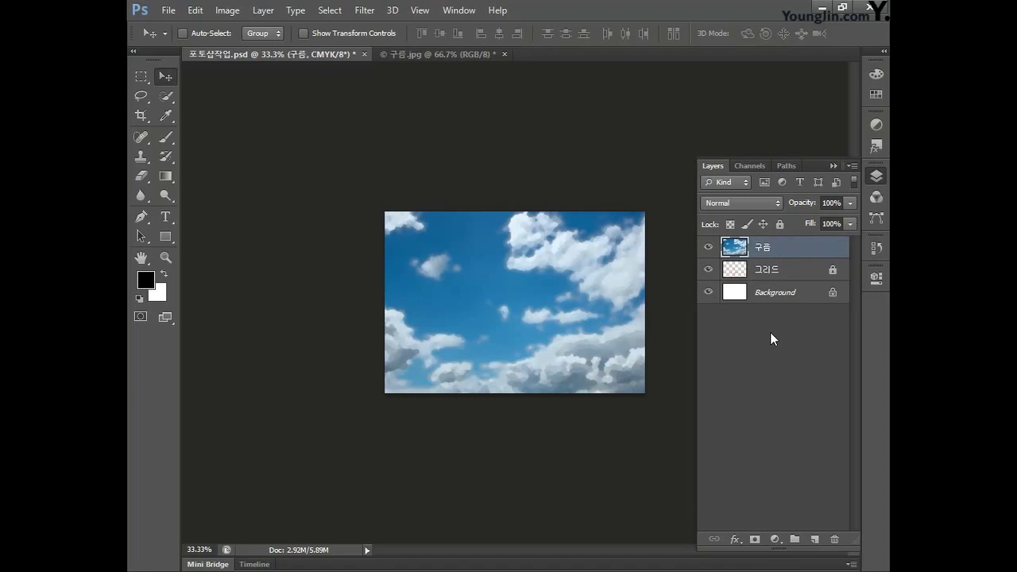
# Move the 구름 layer below the 그리드 layer and add a layer mask to it
pyautogui.moveTo(779, 250); pyautogui.dragTo(778, 280)
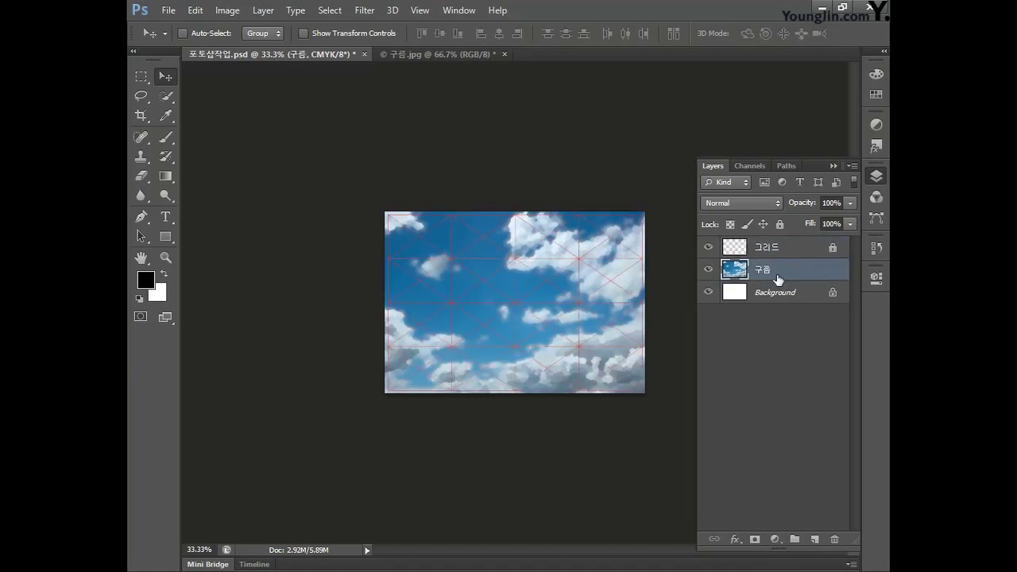
pyautogui.hotkey('ctrl', '+')
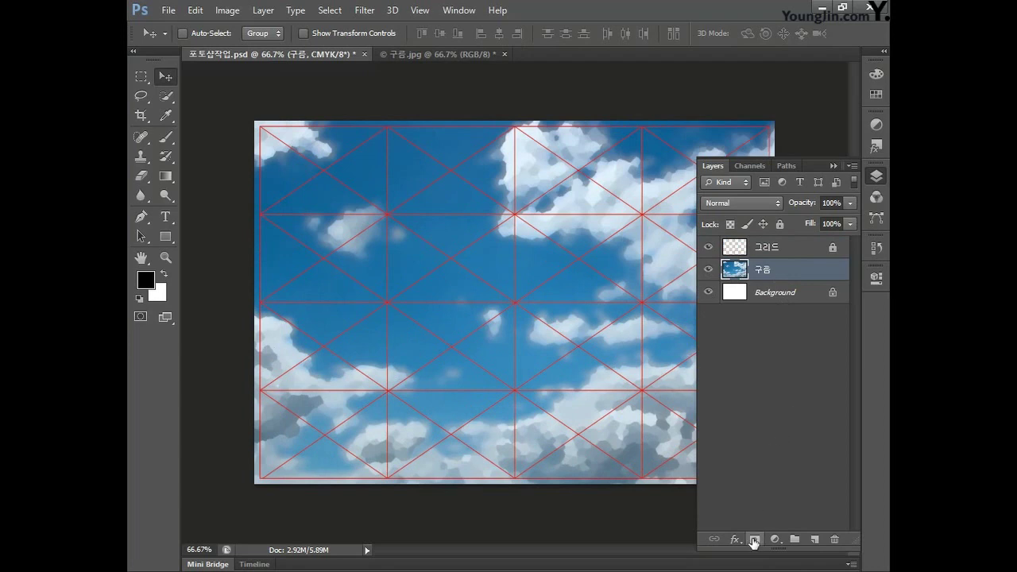
pyautogui.click(755, 541)
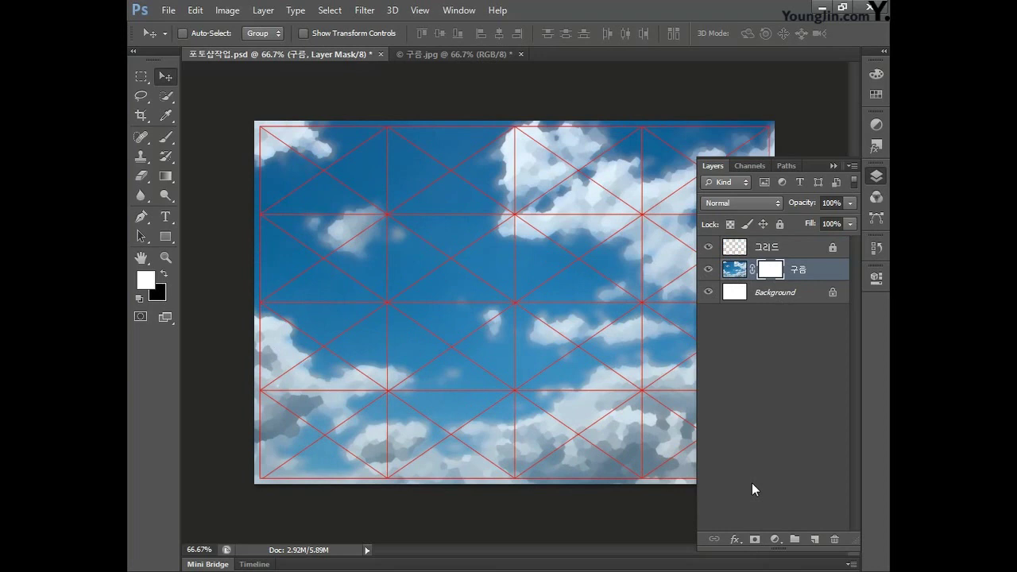
# Fade out the clouds' right half with a black-to-white linear gradient on the 구름 mask, drawn horizontally from just past the canvas centre leftward
pyautogui.click(164, 275)
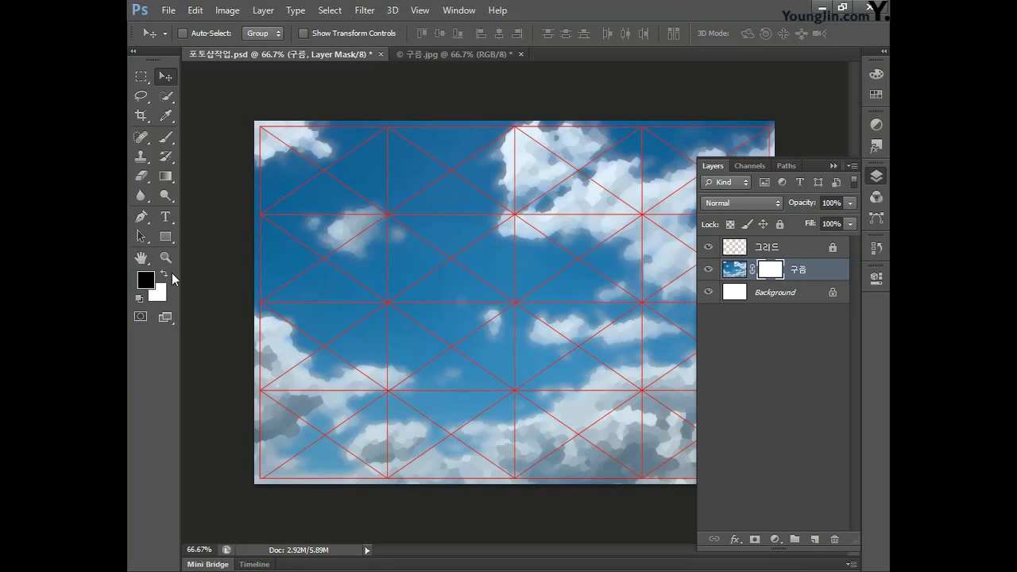
pyautogui.click(166, 177)
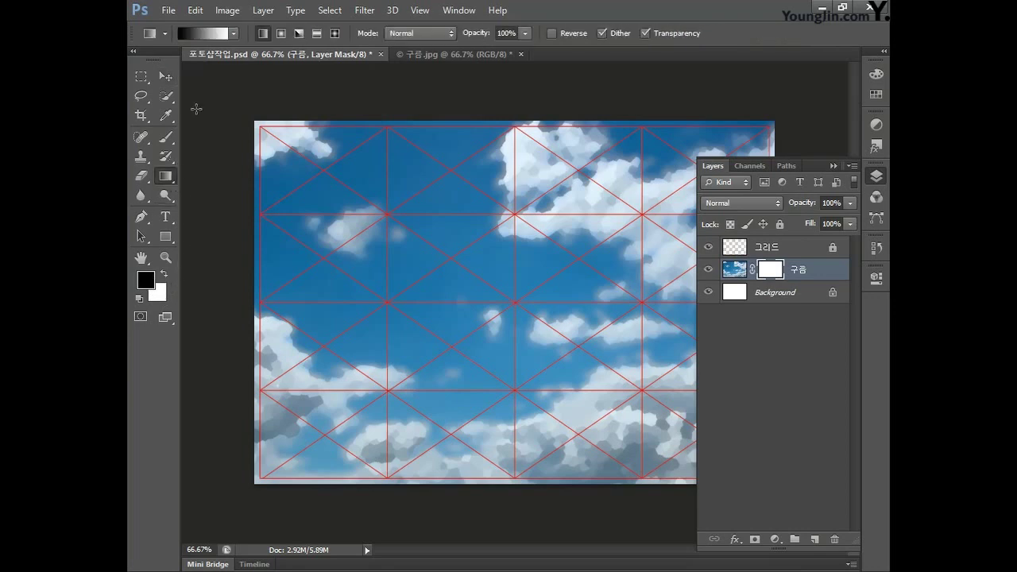
pyautogui.click(234, 34)
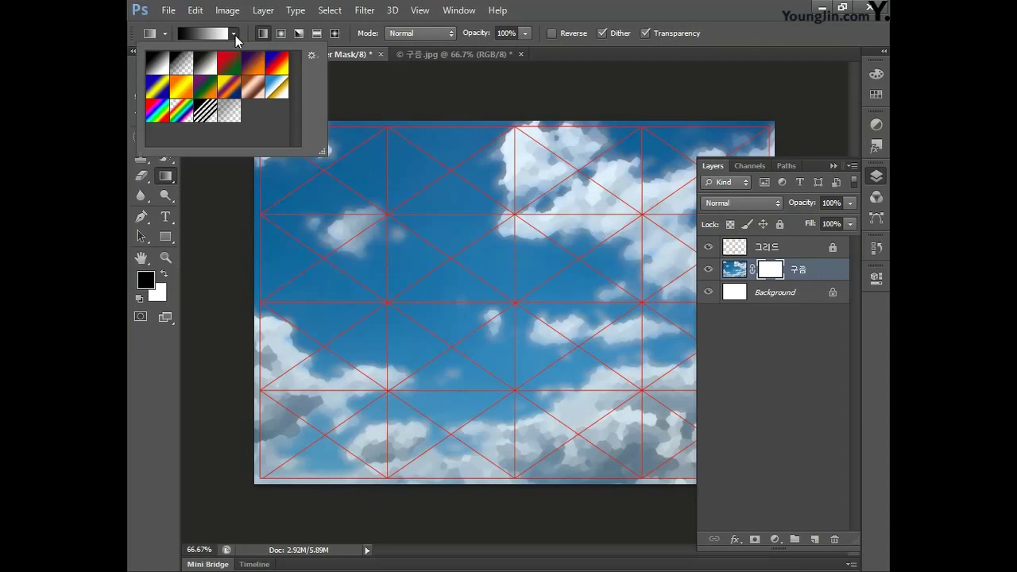
pyautogui.click(162, 69)
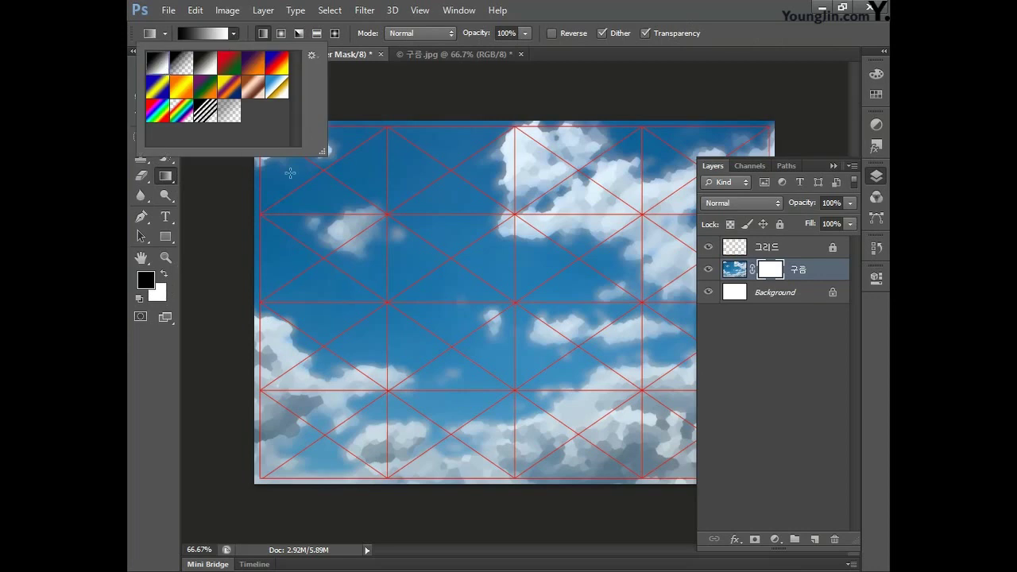
pyautogui.click(543, 263)
pyautogui.moveTo(542, 263); pyautogui.dragTo(349, 257)
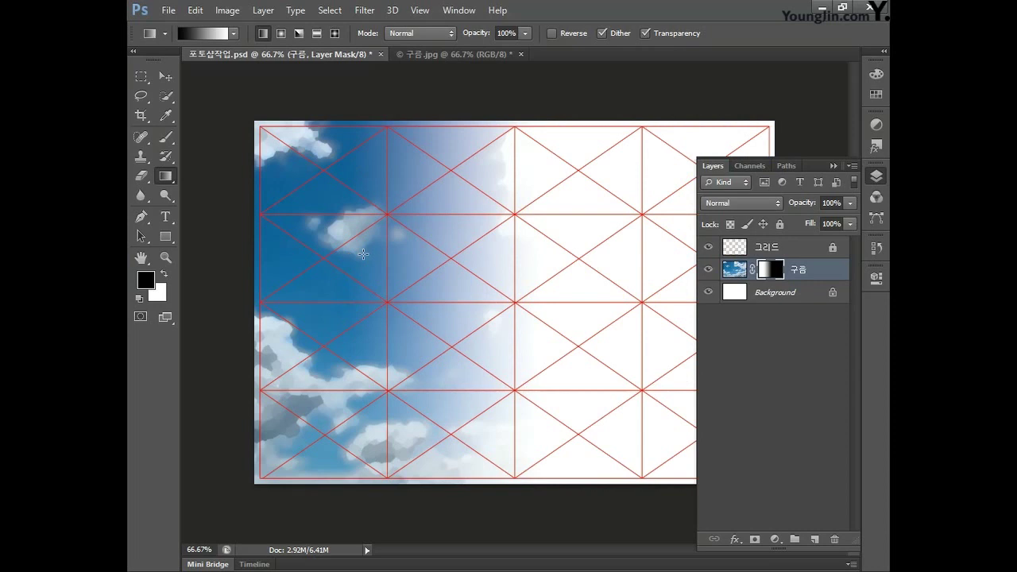
# Copy the light grey leaf ornament from the Illustrator file and paste it as pixels into the 포토샵작업 document in Photoshop
pyautogui.hotkey('alt', 'Tab')
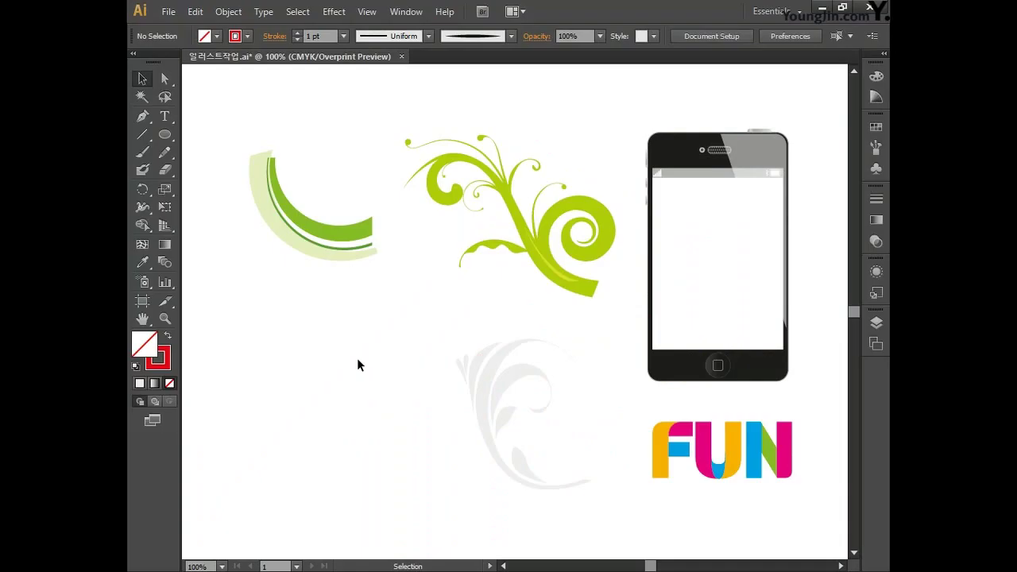
pyautogui.click(489, 399)
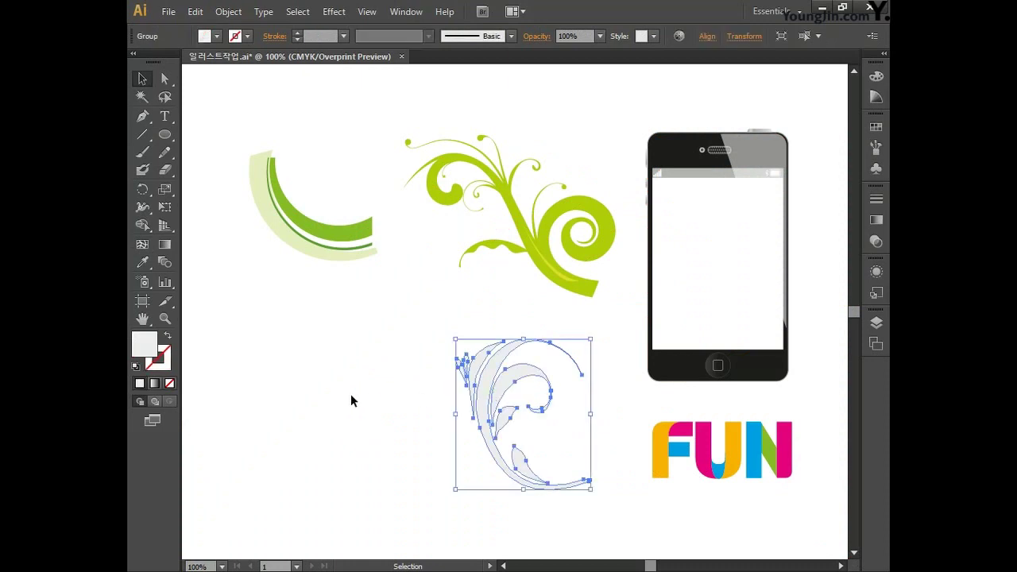
pyautogui.press('ctrl')
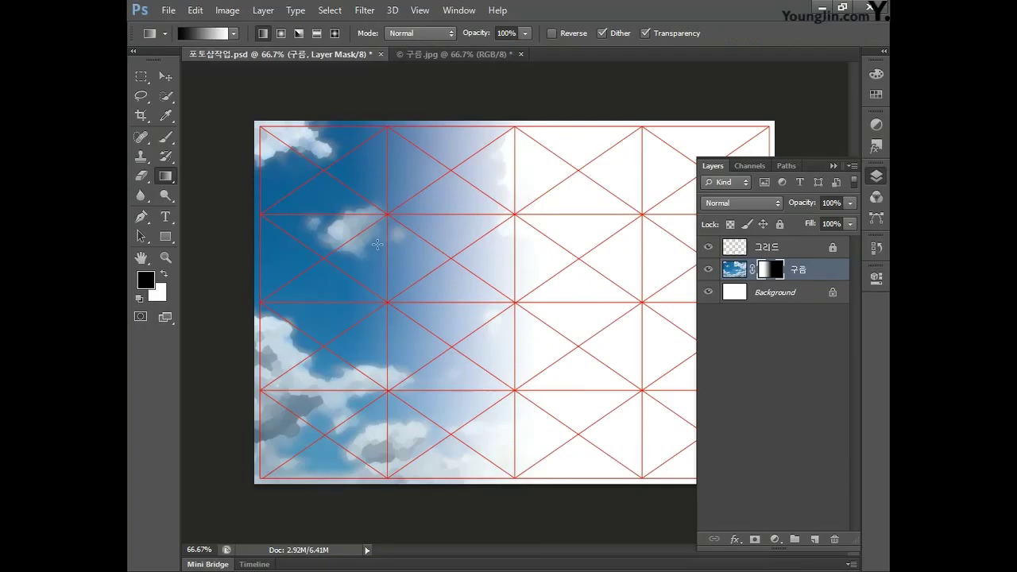
pyautogui.hotkey('ctrl', 'v')
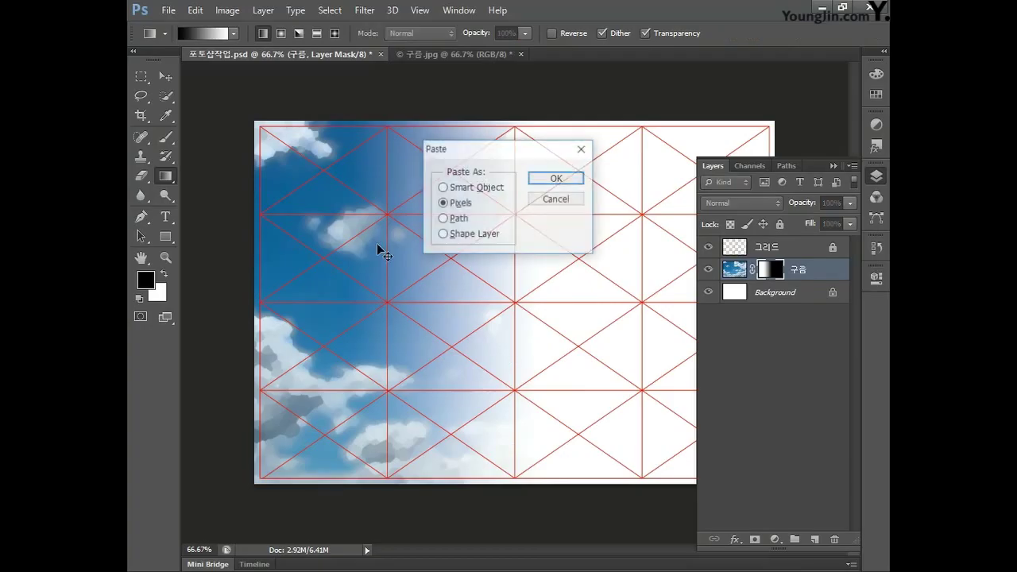
pyautogui.click(554, 178)
# Enlarge the grey ornament to about 141%, place it over the faded edge of the clouds, and apply the transformation
pyautogui.moveTo(497, 266); pyautogui.dragTo(433, 230)
pyautogui.moveTo(383, 349); pyautogui.dragTo(343, 409)
pyautogui.moveTo(420, 245); pyautogui.dragTo(464, 258)
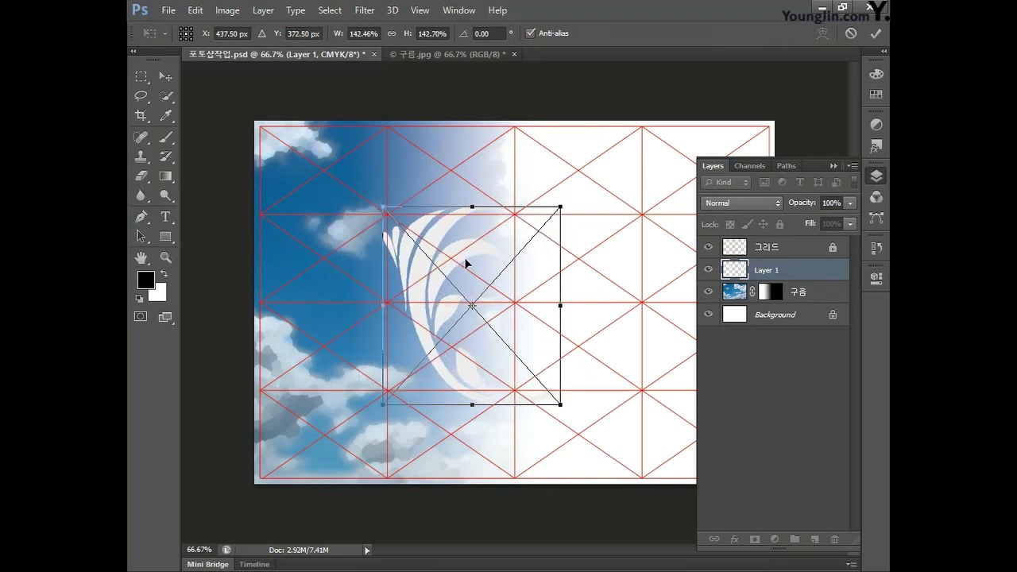
pyautogui.press('Return')
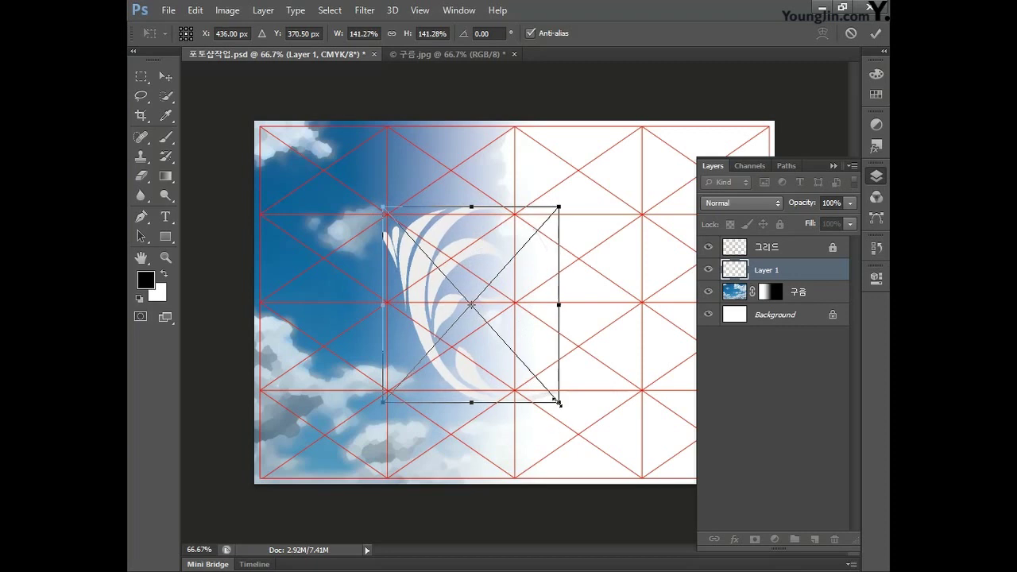
pyautogui.press('g')
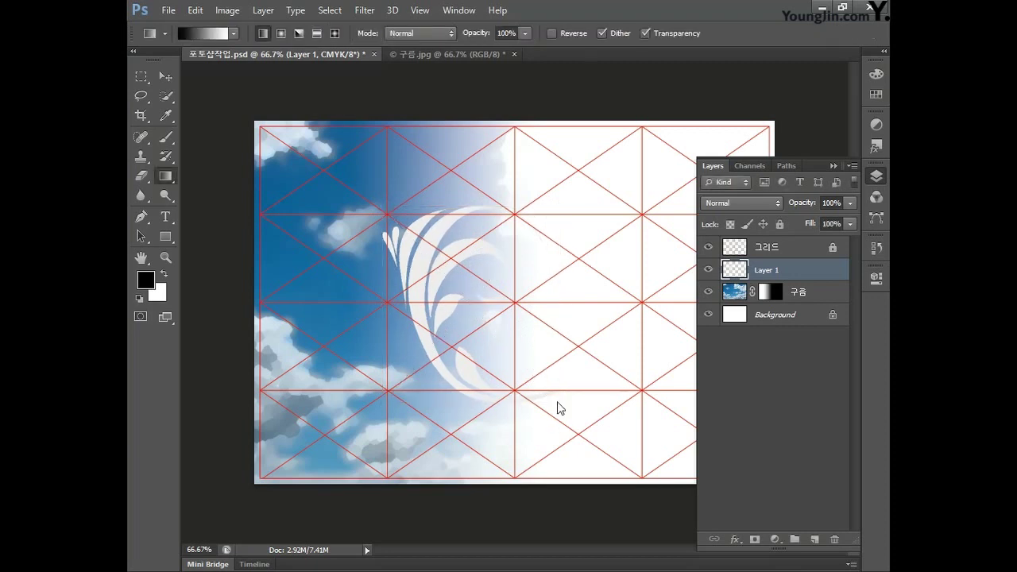
# Rename the grey ornament's layer as 배경무늬1
pyautogui.doubleClick(766, 270)
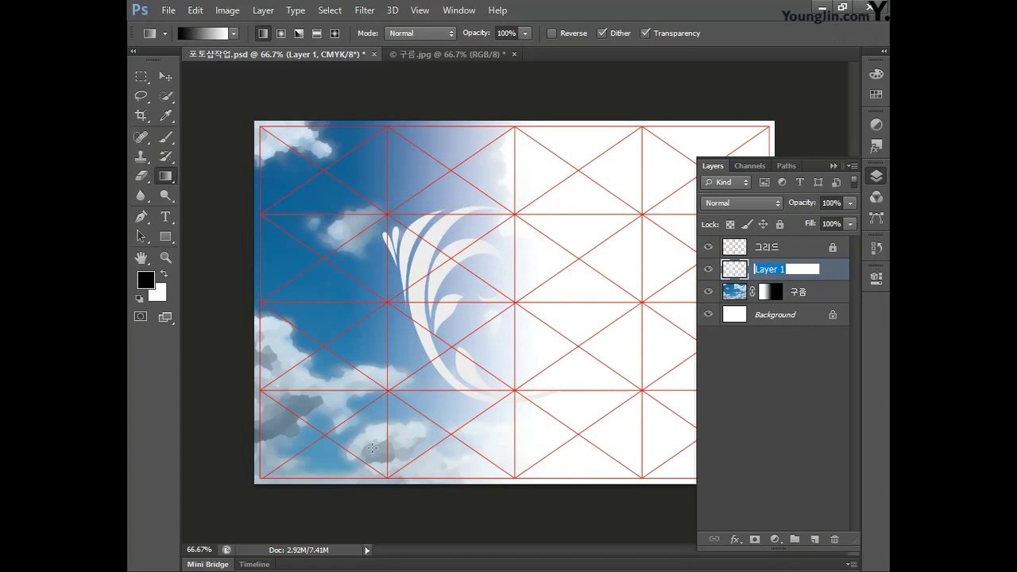
pyautogui.write('배경무늬 1')
pyautogui.press('Return')
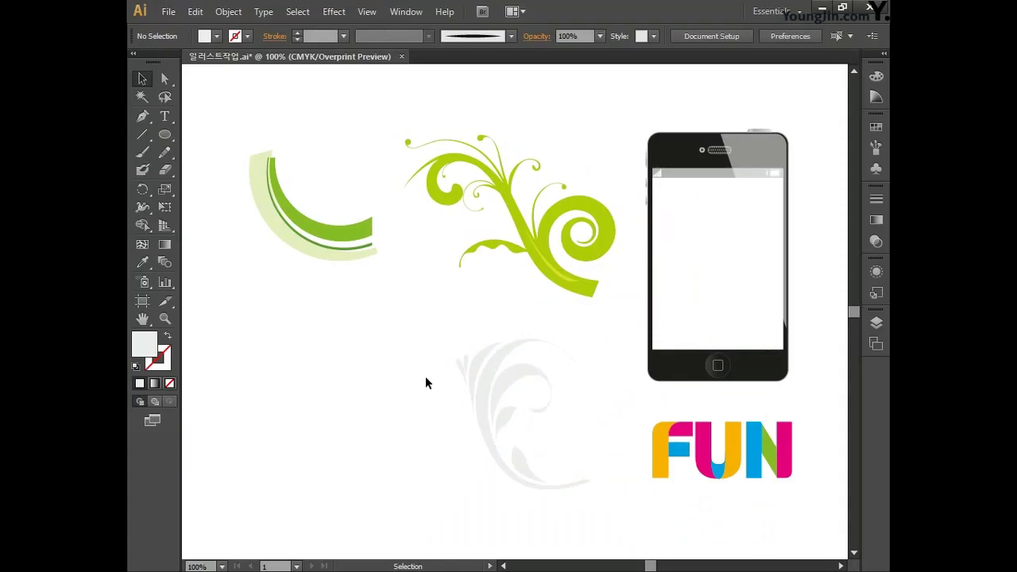
# Copy the green swirl ornament from the Illustrator file and paste it as pixels into the Photoshop composition
pyautogui.click(536, 256)
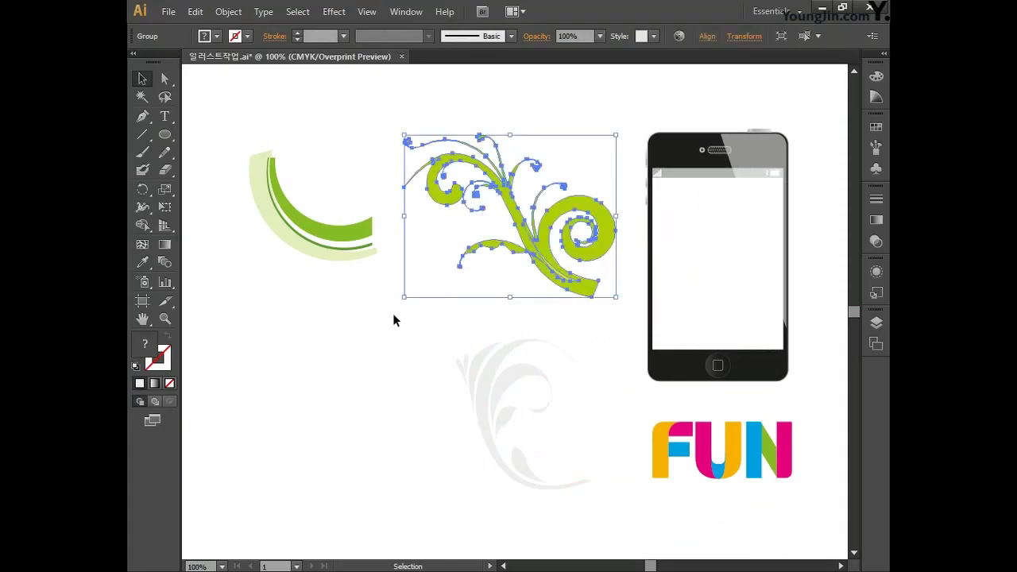
pyautogui.press('ctrl')
pyautogui.hotkey('alt', 'Tab')
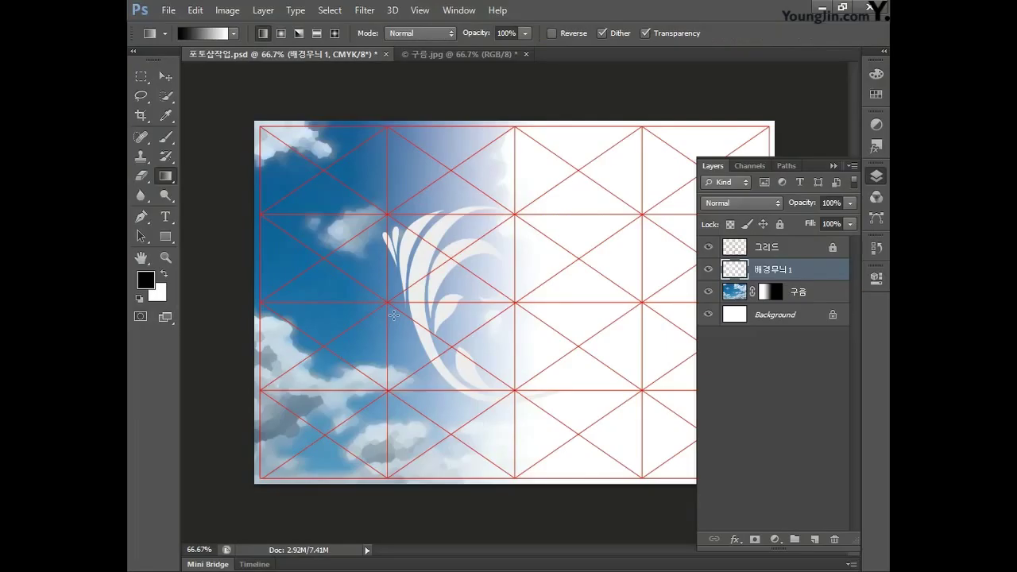
pyautogui.hotkey('ctrl', 'v')
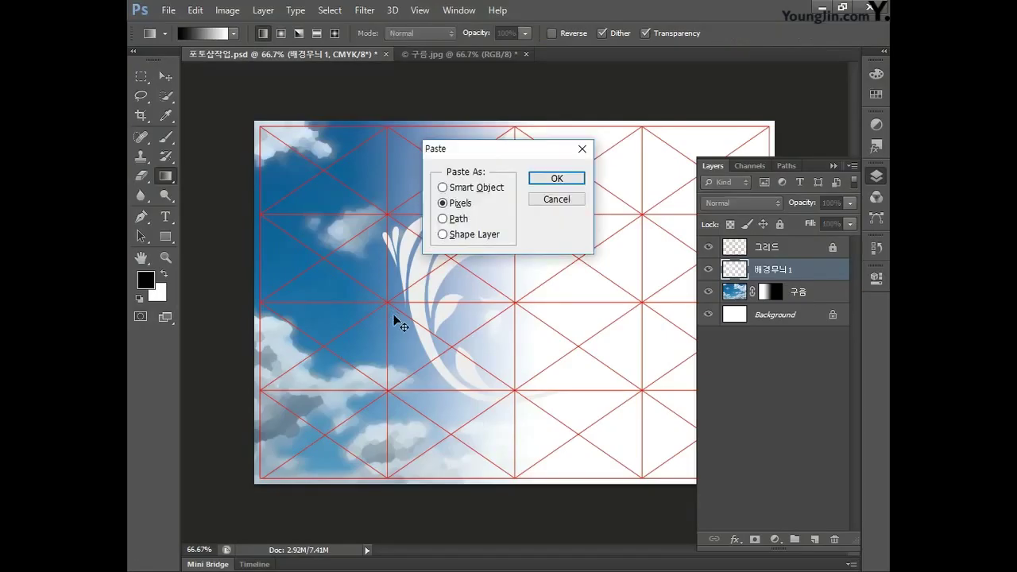
pyautogui.click(557, 179)
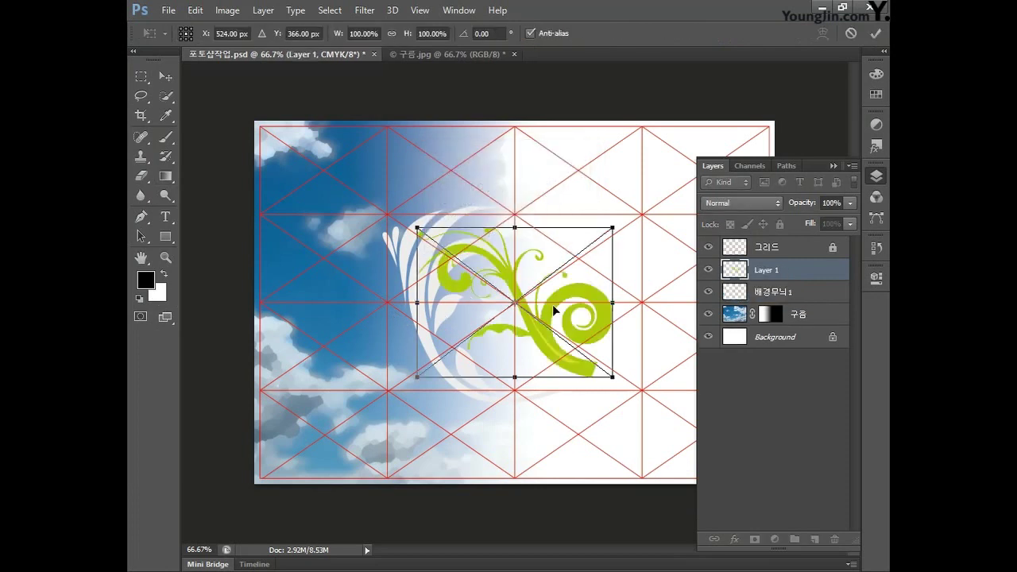
# Enlarge the green swirl and position it over the canvas's lower-left corner, running slightly past the edges, and apply the transformation
pyautogui.moveTo(553, 306); pyautogui.dragTo(363, 410)
pyautogui.moveTo(428, 478); pyautogui.dragTo(499, 482)
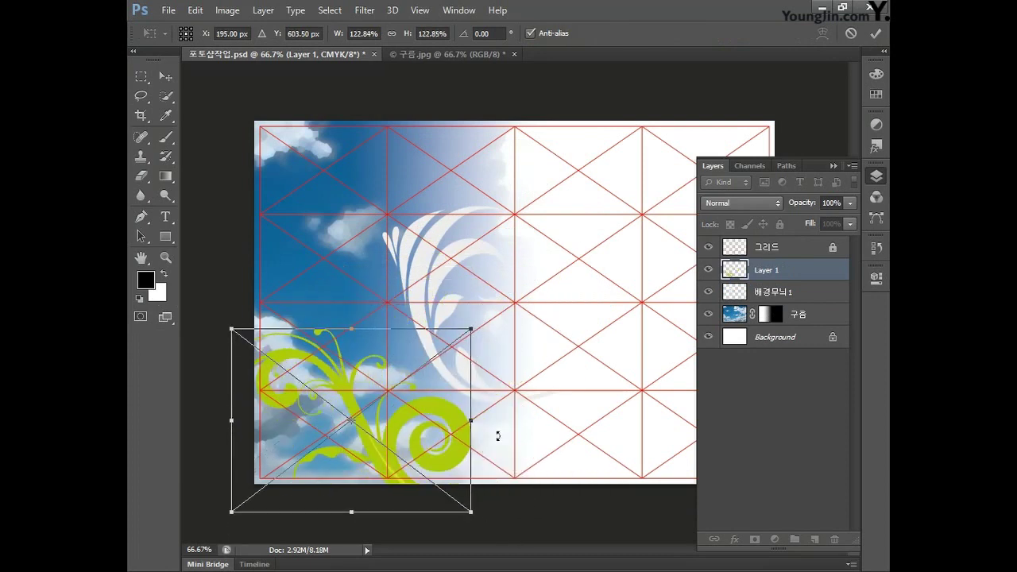
pyautogui.moveTo(472, 332); pyautogui.dragTo(524, 289)
pyautogui.moveTo(232, 290); pyautogui.dragTo(223, 276)
pyautogui.press('g')
pyautogui.press('Return')
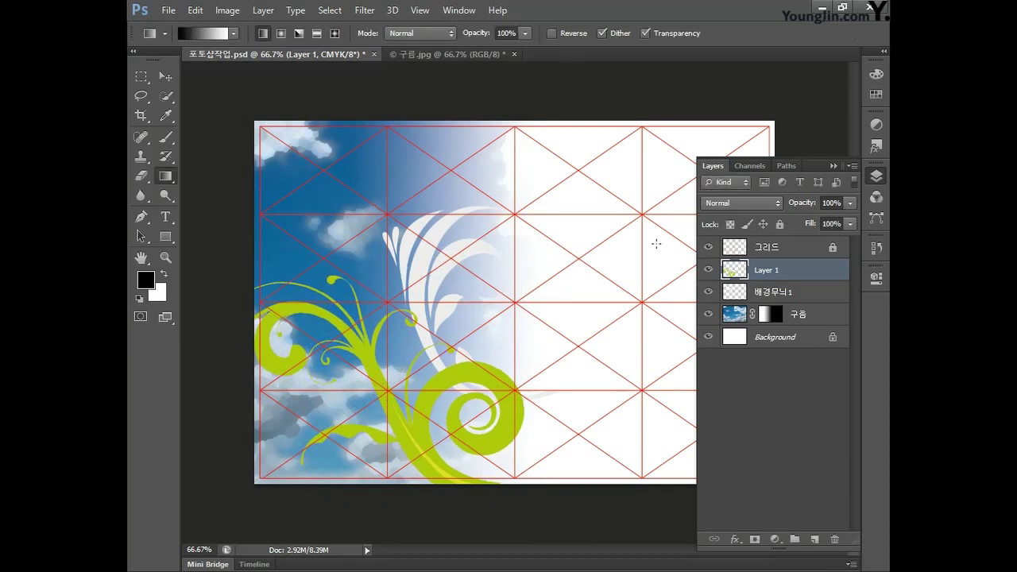
# Rename the green swirl's layer as 배경무늬2
pyautogui.doubleClick(767, 269)
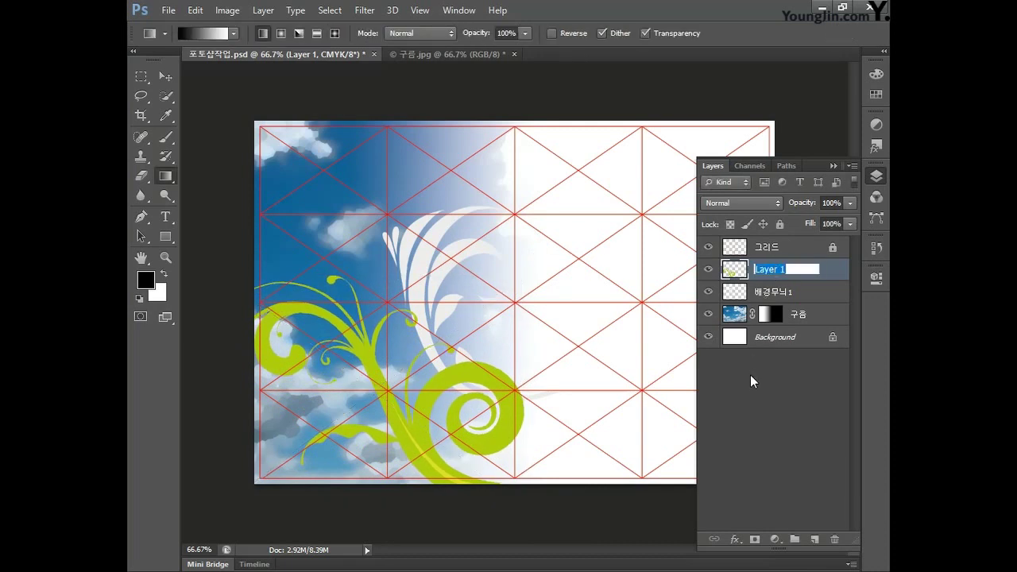
pyautogui.write('배경무늬2')
pyautogui.press('Return')
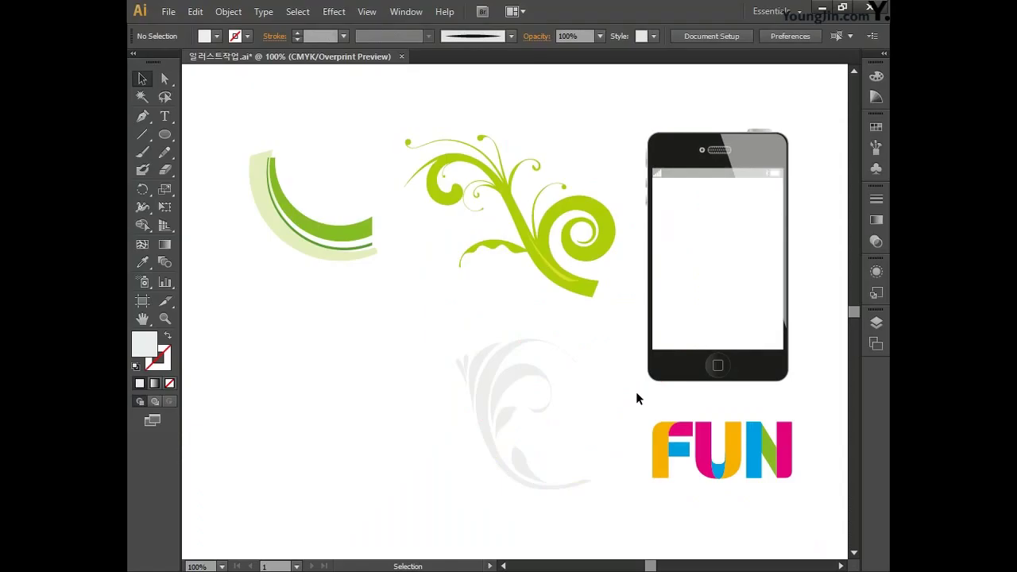
# Copy the FUN lettering from the Illustrator file and paste it as pixels into the Photoshop composition
pyautogui.moveTo(636, 412); pyautogui.dragTo(812, 512)
pyautogui.press('ctrl')
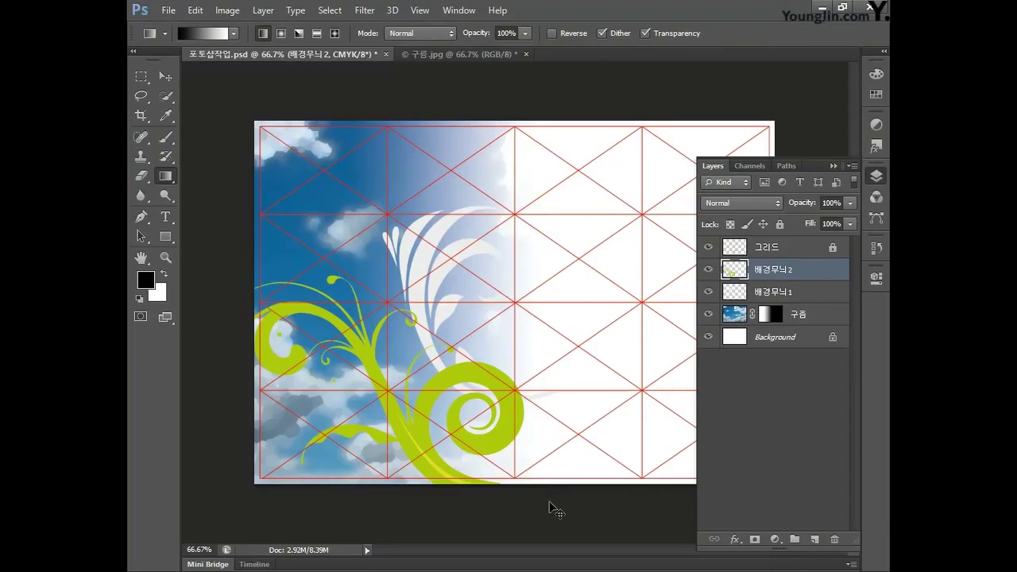
pyautogui.hotkey('ctrl', 'v')
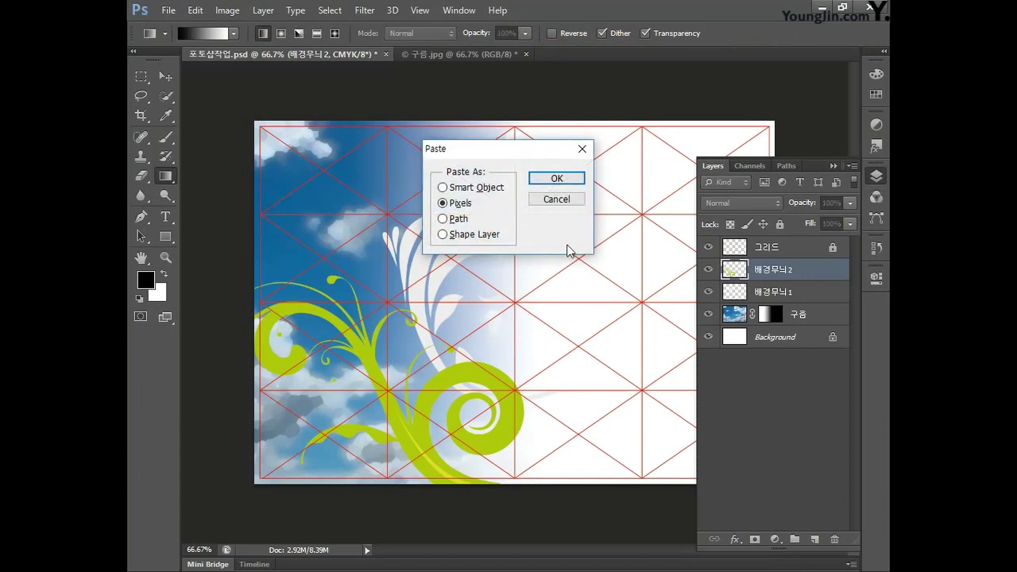
pyautogui.click(565, 181)
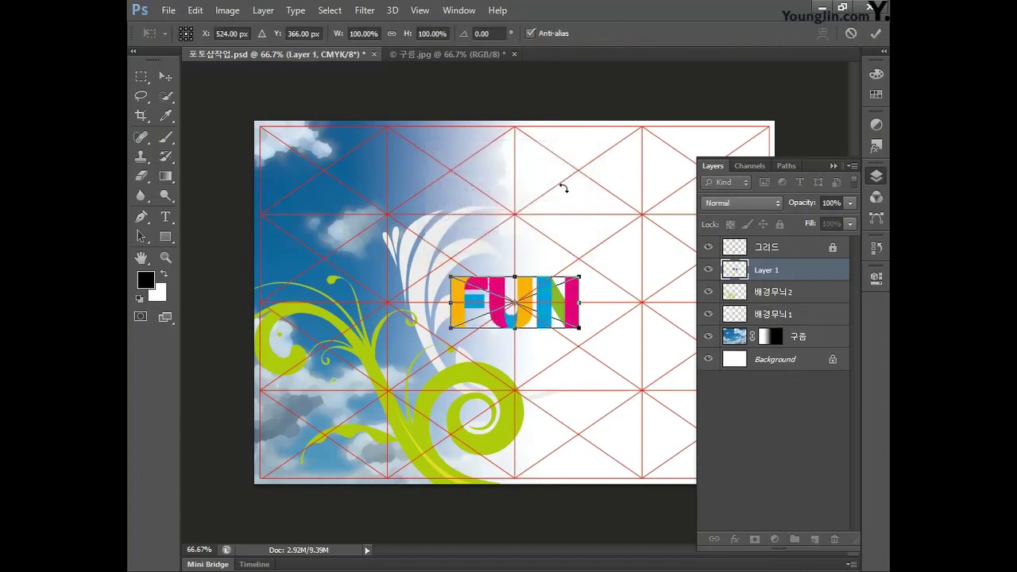
# Scale the FUN lettering down to about 62%, place it in the canvas's upper-right grid cell, and apply the transformation
pyautogui.moveTo(545, 305); pyautogui.dragTo(548, 284)
pyautogui.hotkey('ctrl', '+')
pyautogui.moveTo(362, 326); pyautogui.dragTo(441, 283)
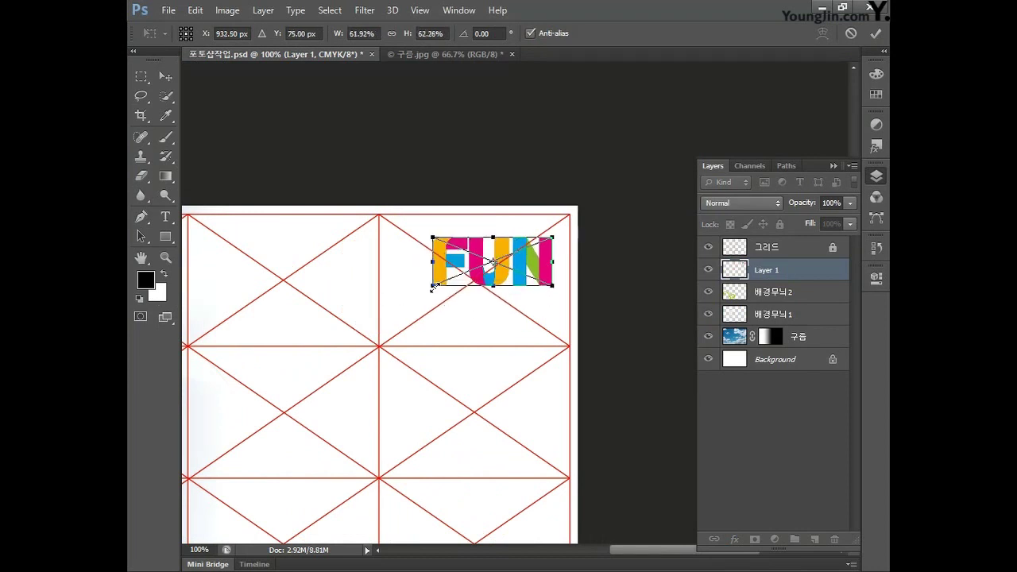
pyautogui.press('Return')
pyautogui.press('g')
# Rename the lettering's layer as FUN 01
pyautogui.doubleClick(769, 271)
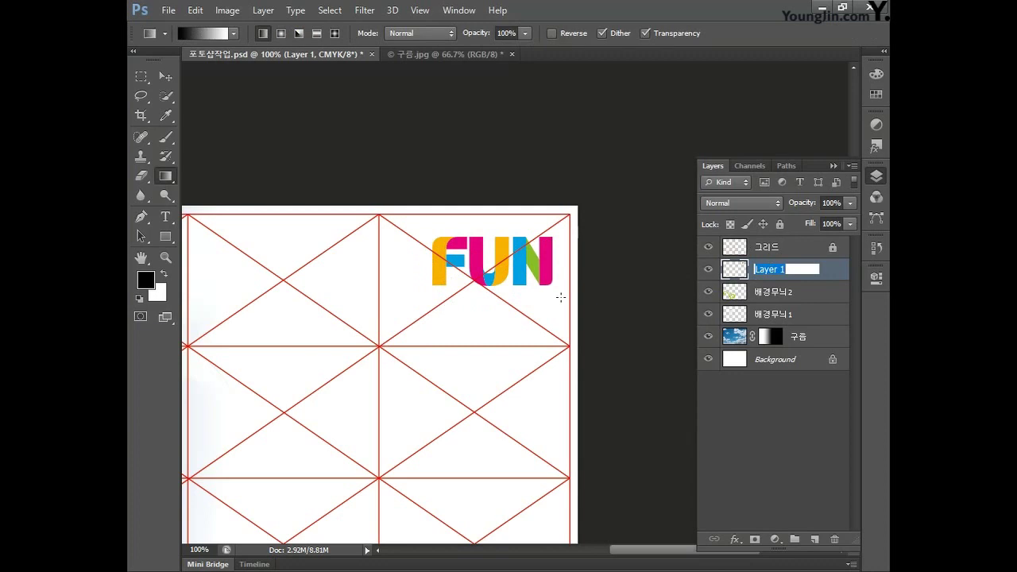
pyautogui.write('FUN 01')
pyautogui.press('Return')
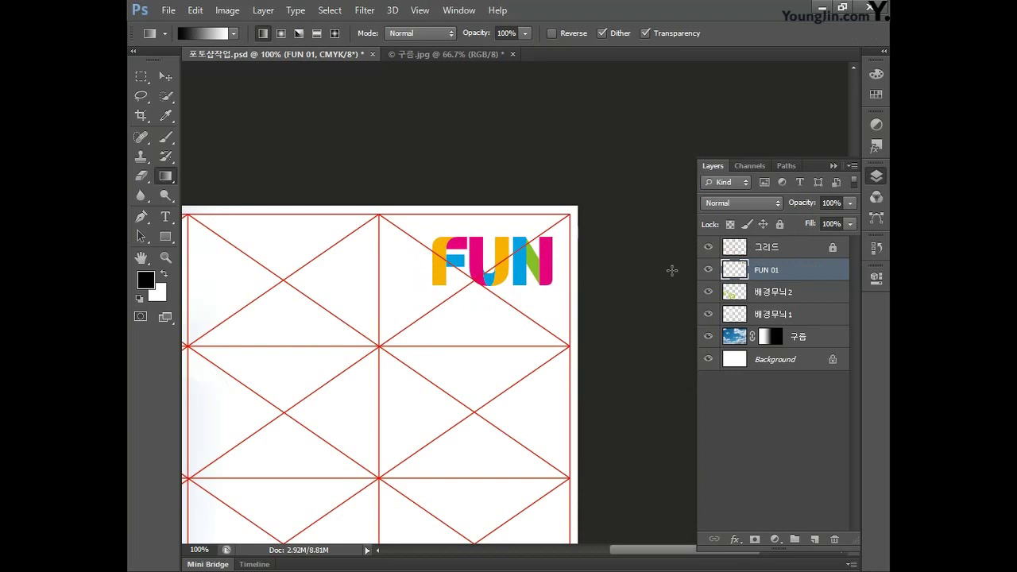
# Add an Inner Bevel to the FUN 01 layer with depth 90%, size 10 px and soften 8 px
pyautogui.doubleClick(805, 274)
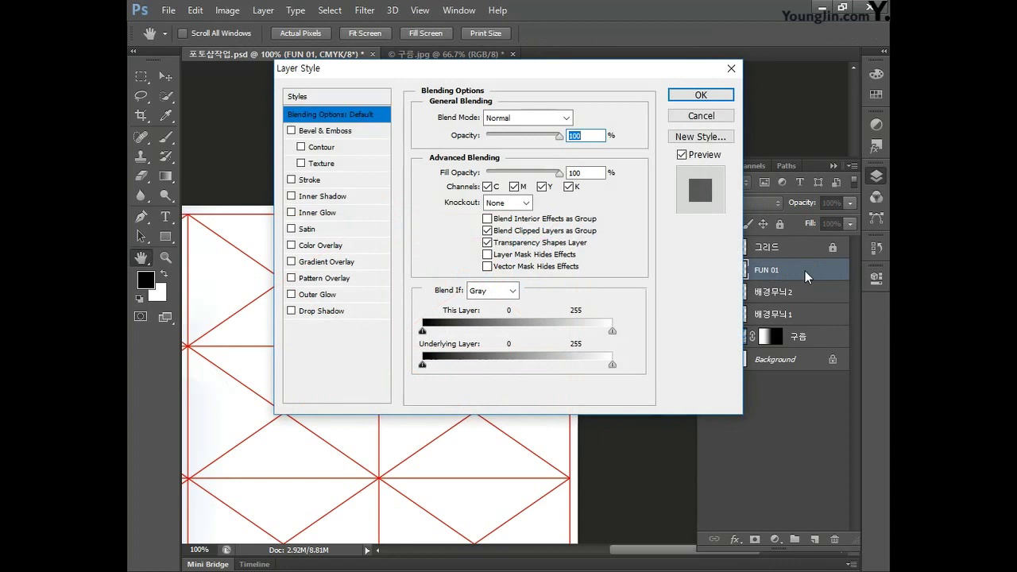
pyautogui.click(325, 132)
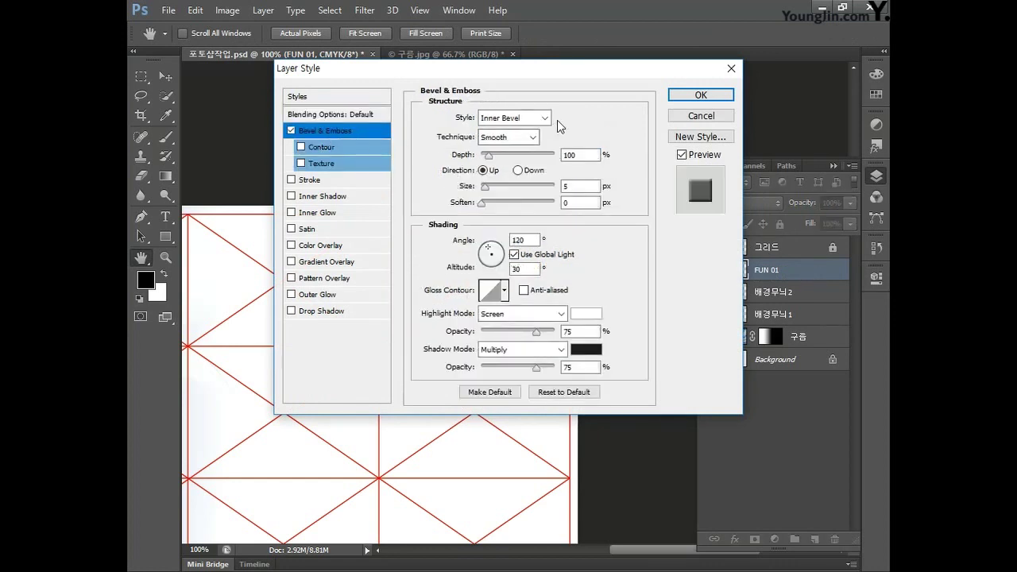
pyautogui.click(558, 155)
pyautogui.write('90')
pyautogui.click(573, 186)
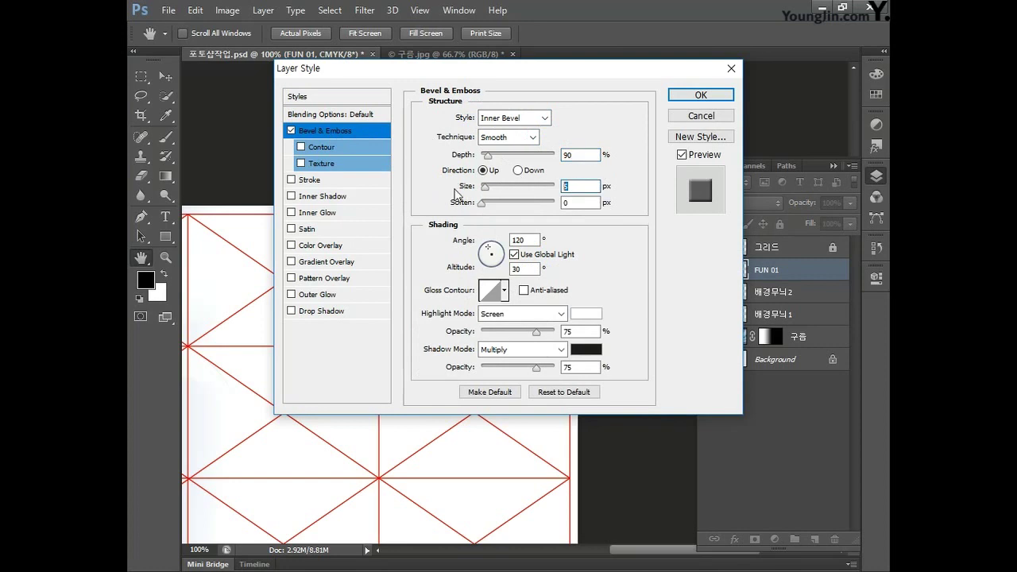
pyautogui.write('10')
pyautogui.click(580, 203)
pyautogui.write('8')
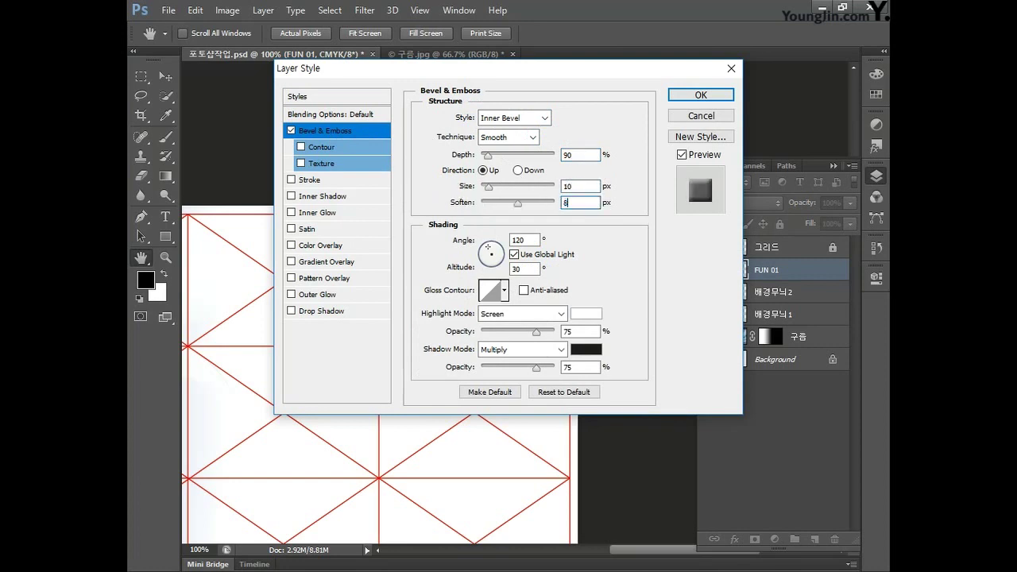
pyautogui.click(703, 116)
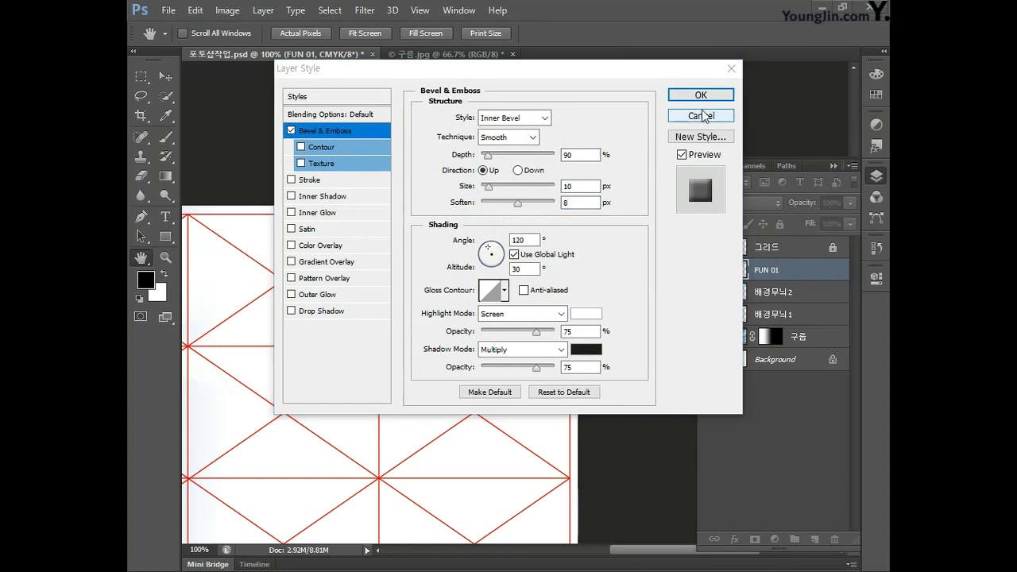
# Add a drop shadow to the FUN lettering with opacity 35%, distance 7 px and size 0 px, and apply the layer style
pyautogui.click(327, 312)
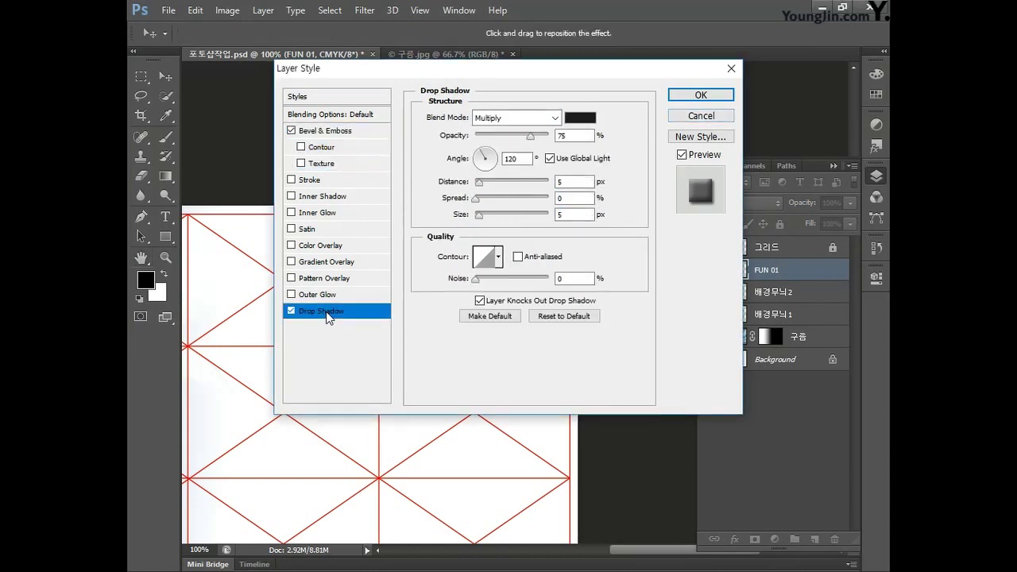
pyautogui.click(568, 136)
pyautogui.write('35')
pyautogui.press('Tab')
pyautogui.press('Tab')
pyautogui.write('7')
pyautogui.press('Tab')
pyautogui.press('Tab')
pyautogui.write('0')
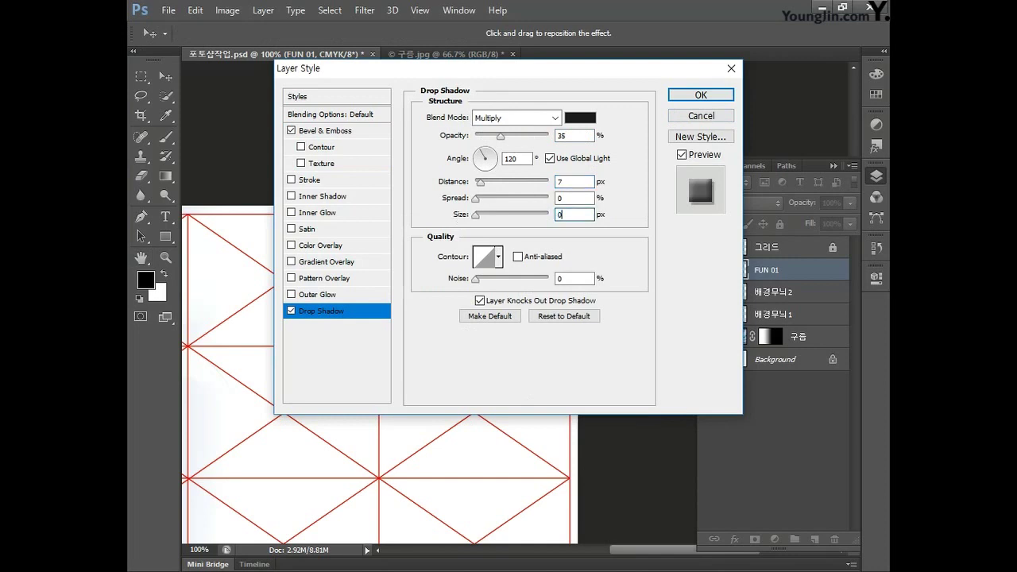
pyautogui.click(690, 96)
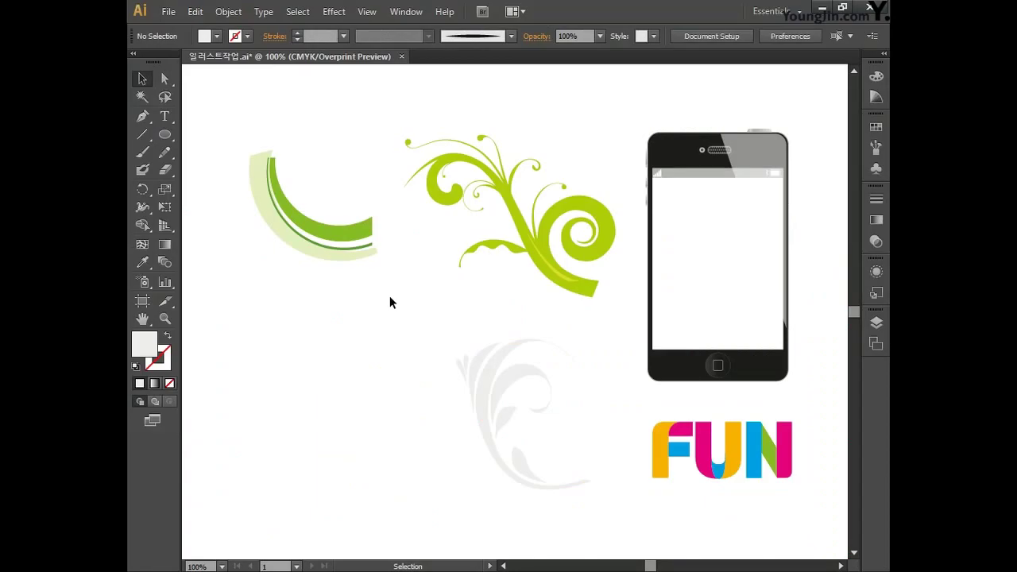
# Copy the green arc ornament from the Illustrator file and paste it as pixels into the Photoshop composition
pyautogui.click(349, 259)
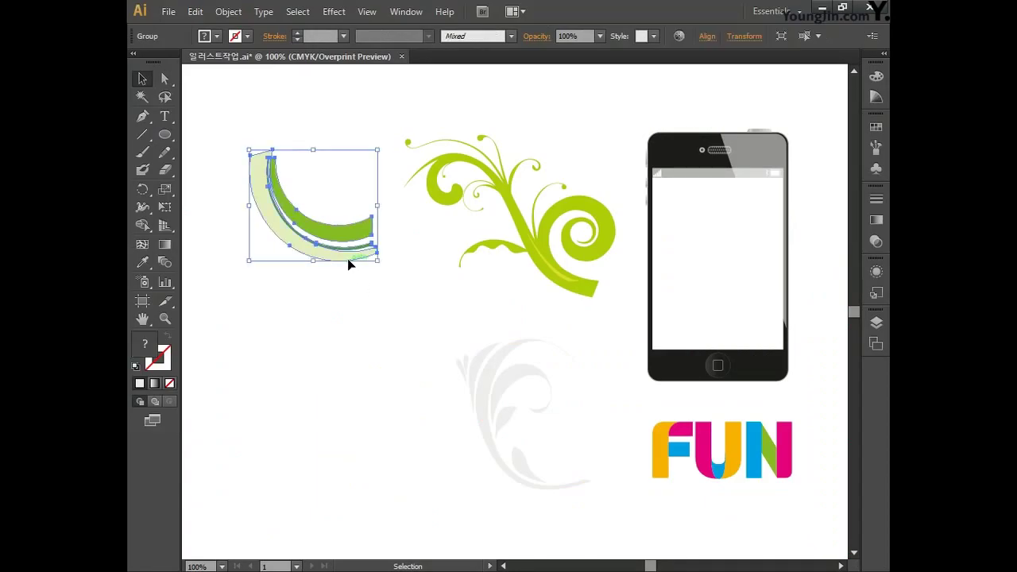
pyautogui.press('ctrl')
pyautogui.hotkey('alt', 'Tab')
pyautogui.hotkey('ctrl', 'v')
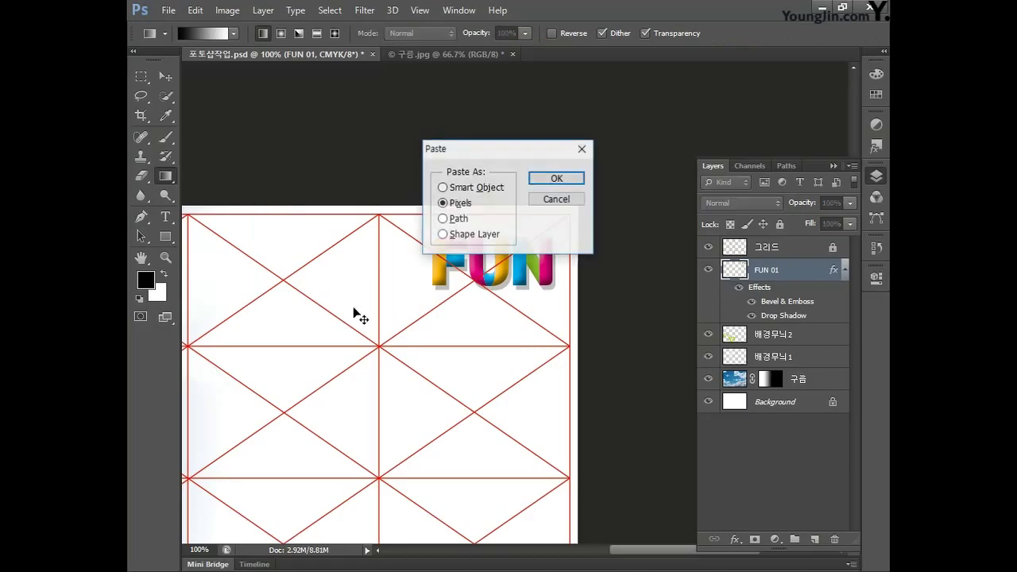
pyautogui.click(535, 182)
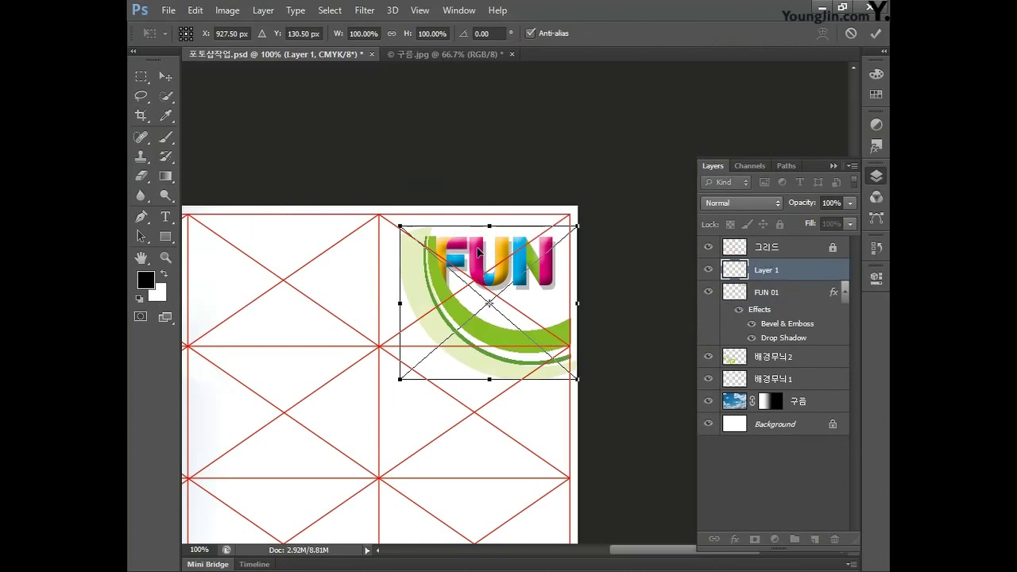
# Enlarge the green arc so it curves around the FUN lettering and runs off the canvas's upper-right corner, and apply the transformation
pyautogui.moveTo(401, 227); pyautogui.dragTo(350, 197)
pyautogui.moveTo(576, 379); pyautogui.dragTo(609, 398)
pyautogui.press('g')
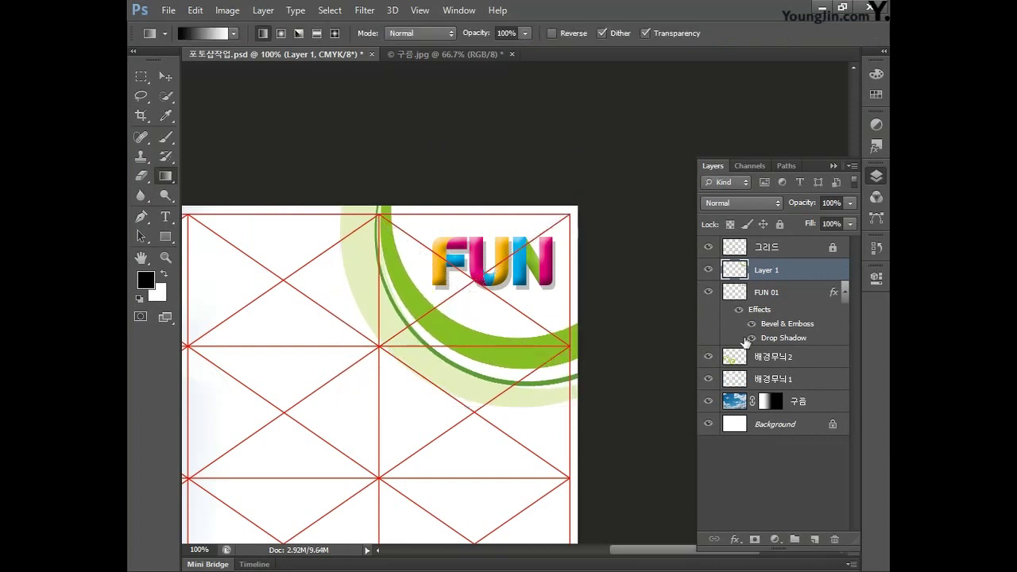
# Collapse the FUN 01 layer's effects list and rename the green arc's layer as 배경무늬3
pyautogui.click(844, 293)
pyautogui.doubleClick(765, 270)
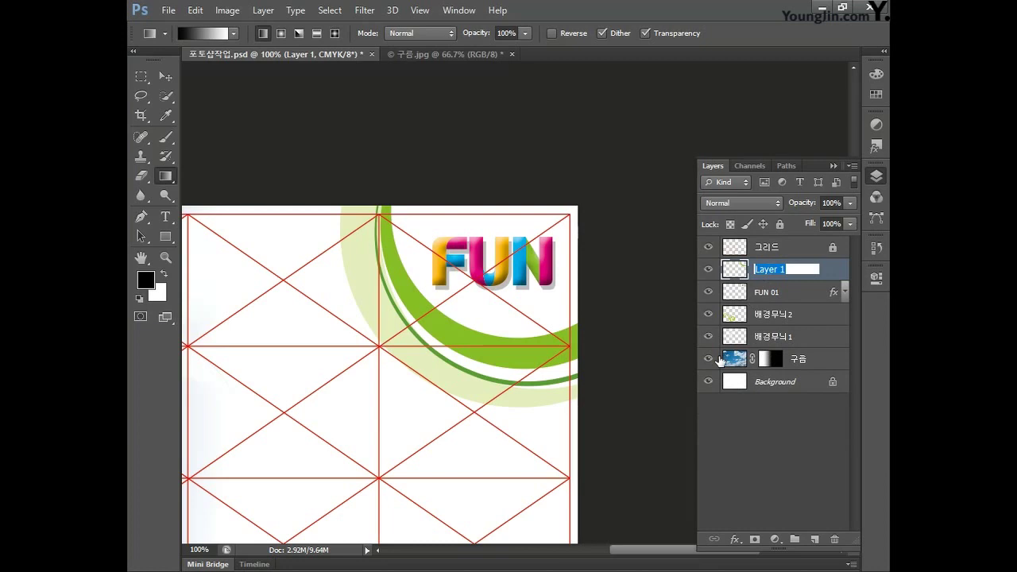
pyautogui.write('배경무늬3')
pyautogui.press('Return')
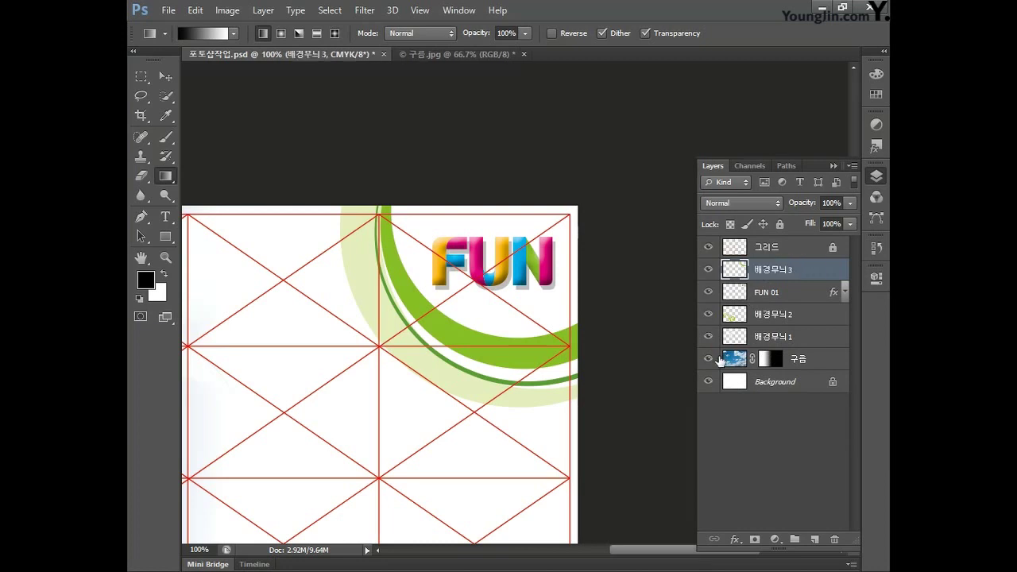
# Fit the whole composition in view without the layer list and save the document
pyautogui.doubleClick(141, 258)
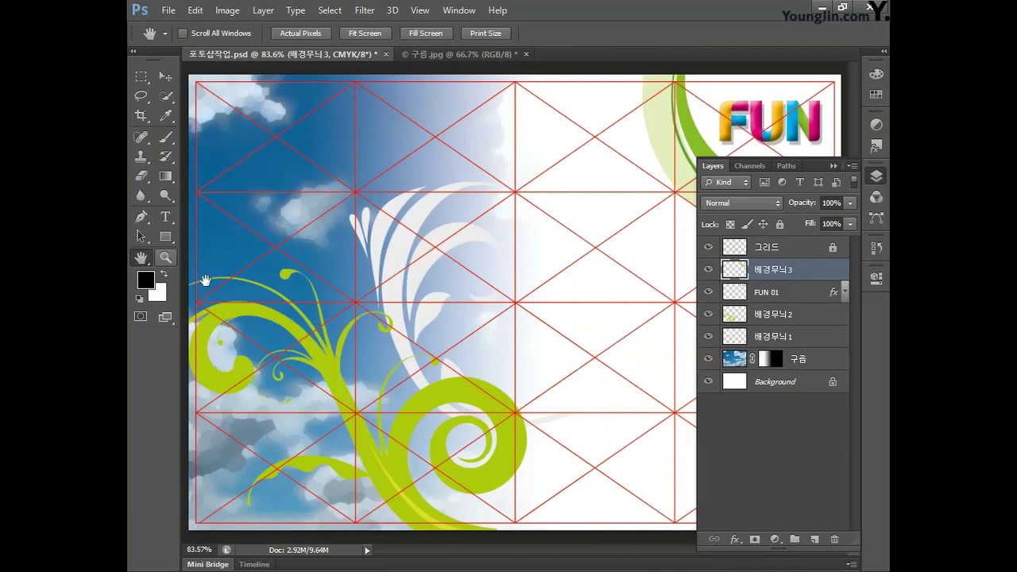
pyautogui.click(876, 176)
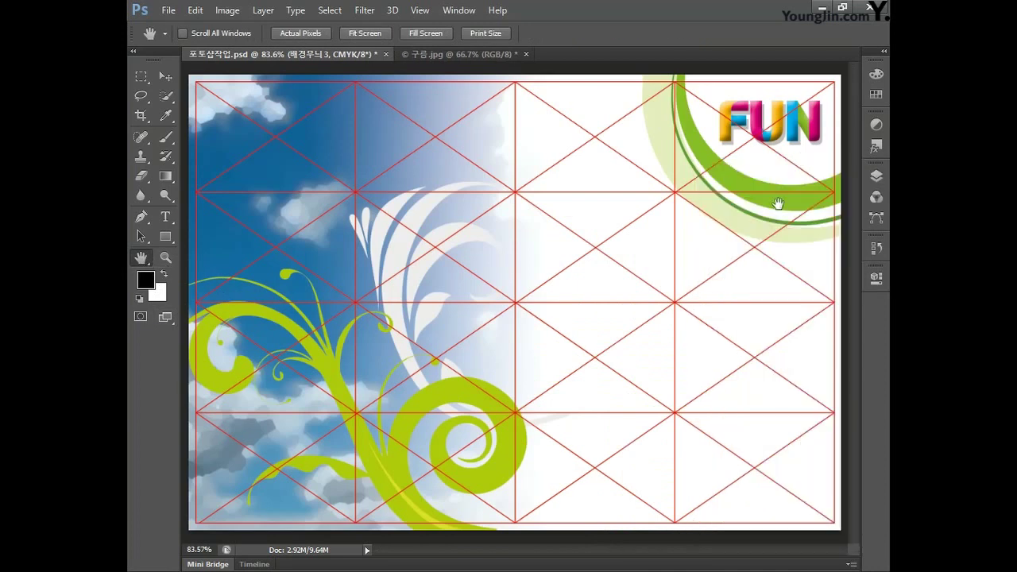
pyautogui.hotkey('ctrl', 's')
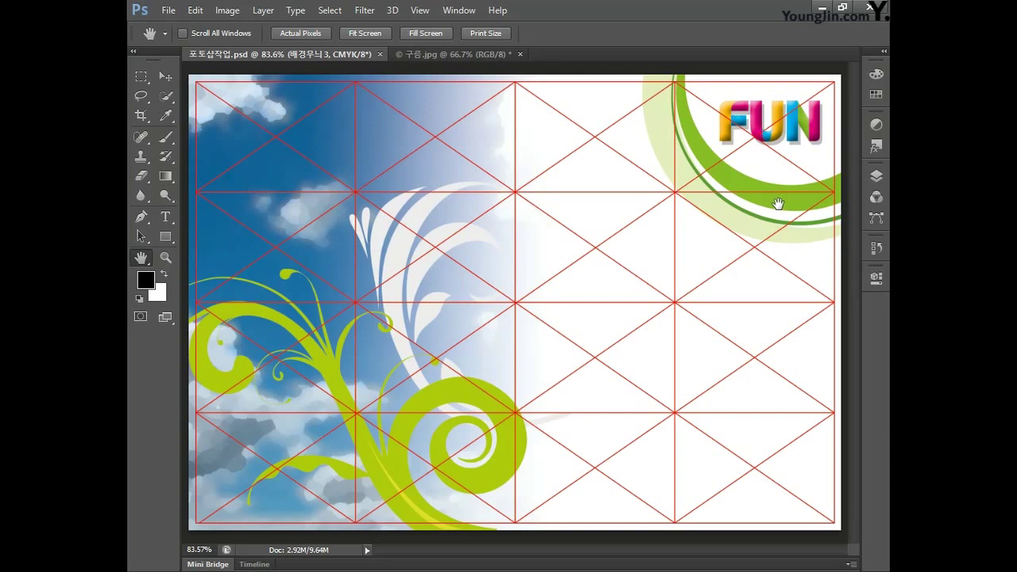
# Open the 무궁화 image from the 제공 파일 folder
pyautogui.click(169, 10)
pyautogui.click(184, 40)
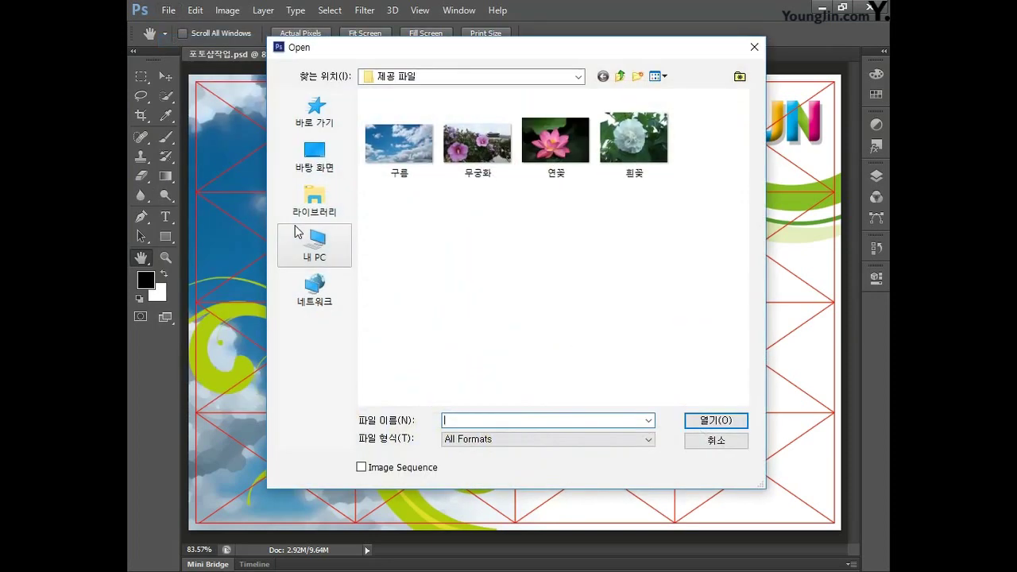
pyautogui.click(479, 144)
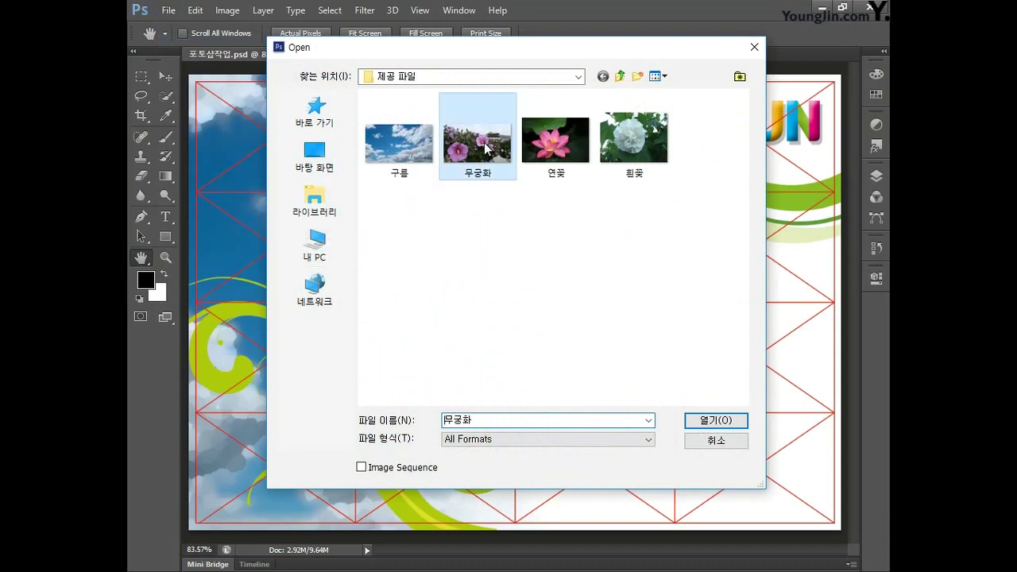
pyautogui.click(705, 421)
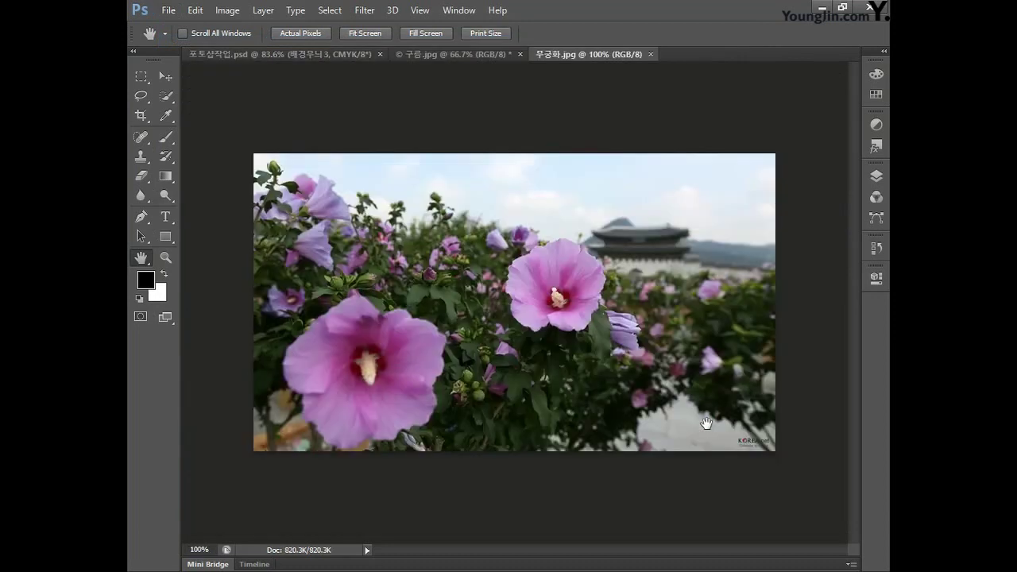
# Trace a closed path around the smaller pink hibiscus beside the palace roof with the Pen tool
pyautogui.click(147, 216)
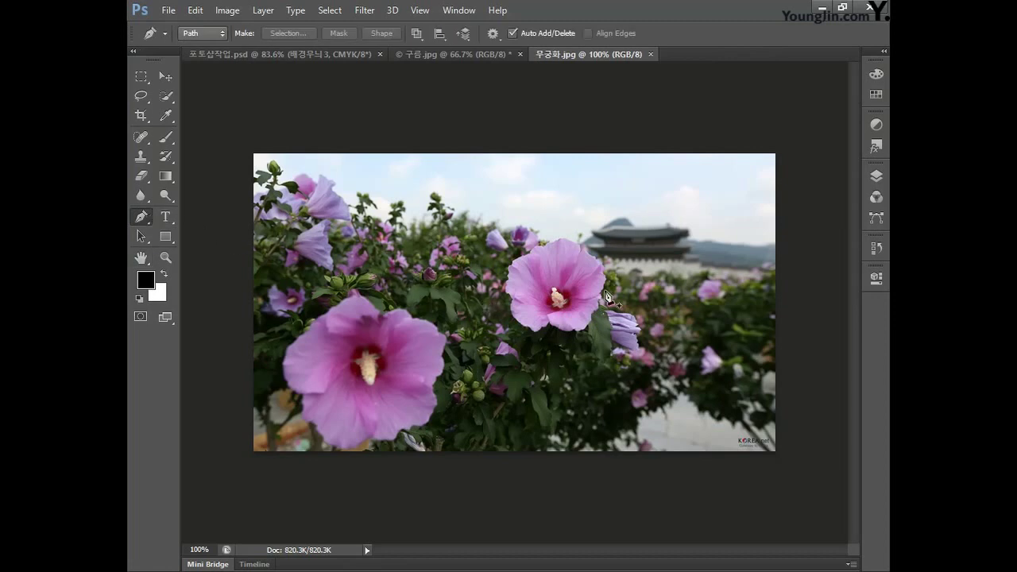
pyautogui.scroll(1, 608, 298)
pyautogui.moveTo(611, 300); pyautogui.dragTo(505, 304)
pyautogui.scroll(1, 505, 305)
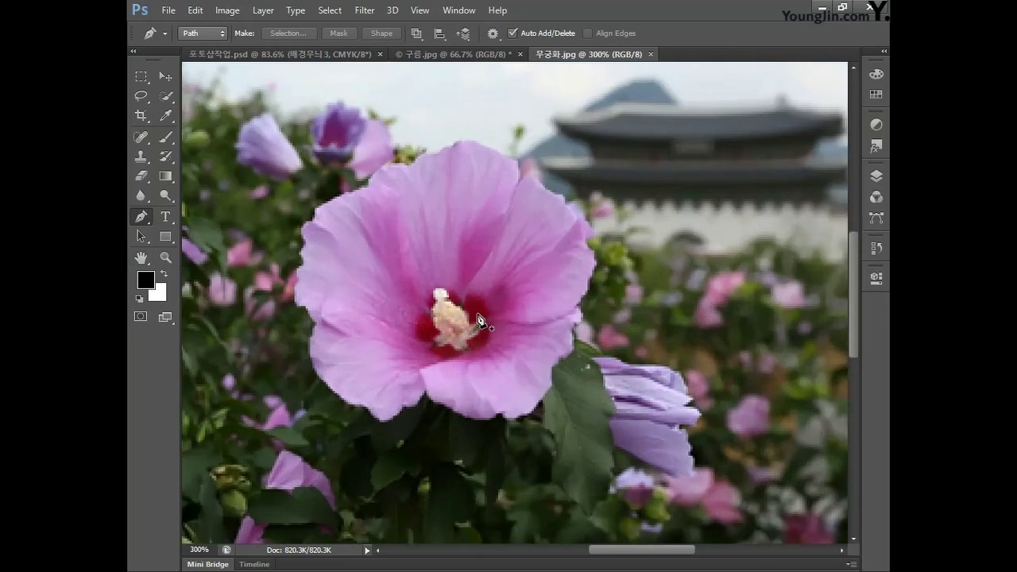
pyautogui.click(349, 359)
pyautogui.click(380, 414)
pyautogui.click(422, 430)
pyautogui.click(451, 410)
pyautogui.click(503, 428)
pyautogui.click(571, 425)
pyautogui.click(590, 385)
pyautogui.click(614, 326)
pyautogui.click(626, 282)
pyautogui.click(625, 262)
pyautogui.click(613, 230)
pyautogui.click(596, 208)
pyautogui.click(550, 189)
pyautogui.click(519, 156)
pyautogui.click(493, 151)
pyautogui.click(460, 164)
pyautogui.click(444, 177)
pyautogui.click(405, 193)
pyautogui.click(373, 209)
pyautogui.click(350, 224)
pyautogui.click(338, 238)
pyautogui.click(338, 276)
pyautogui.click(331, 312)
pyautogui.click(350, 344)
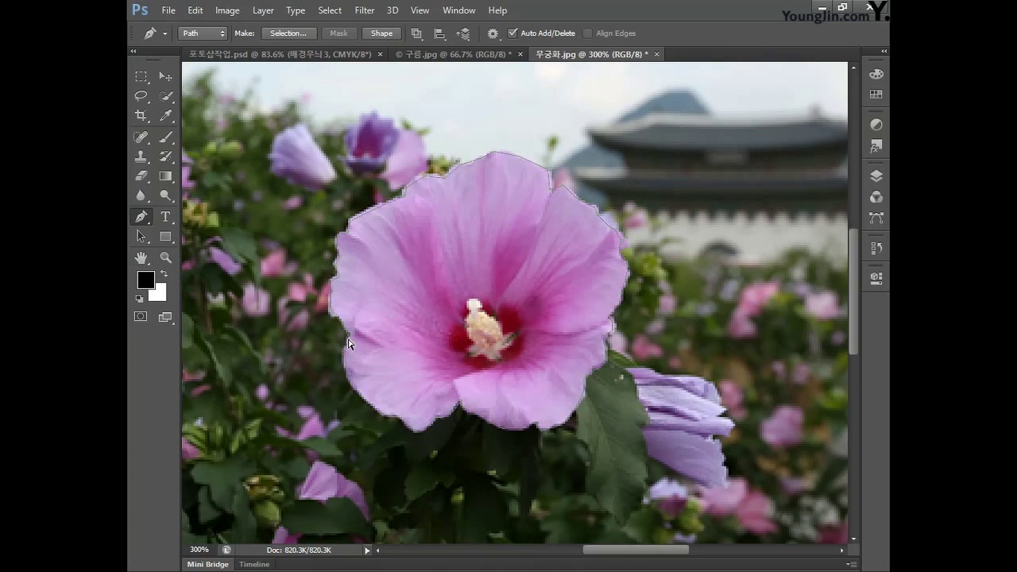
# Convert the hibiscus path to a selection, copy the flower, and paste it into the 포토샵작업.psd composition
pyautogui.hotkey('ctrl', 'Return')
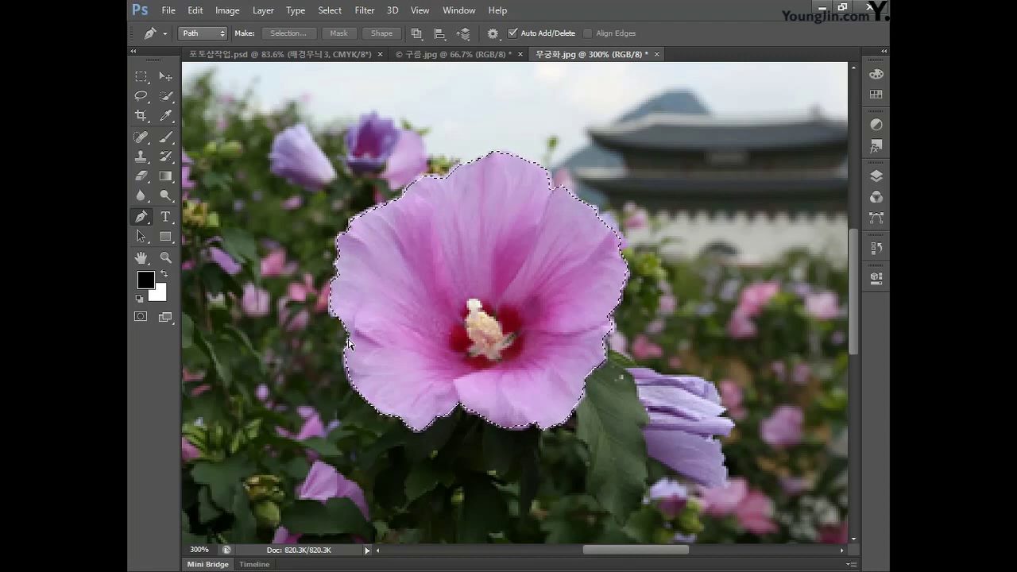
pyautogui.click(250, 54)
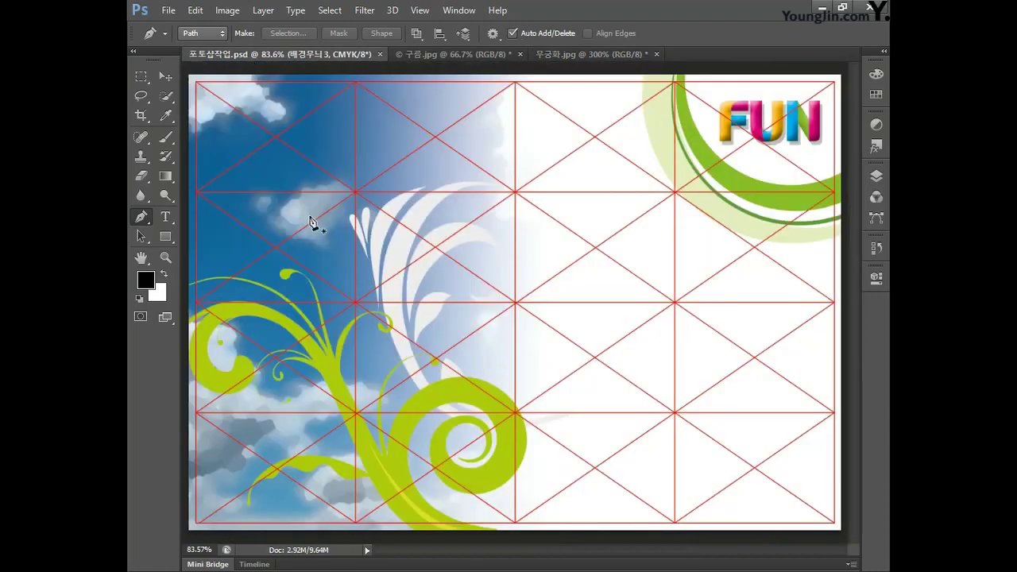
pyautogui.hotkey('ctrl', 'v')
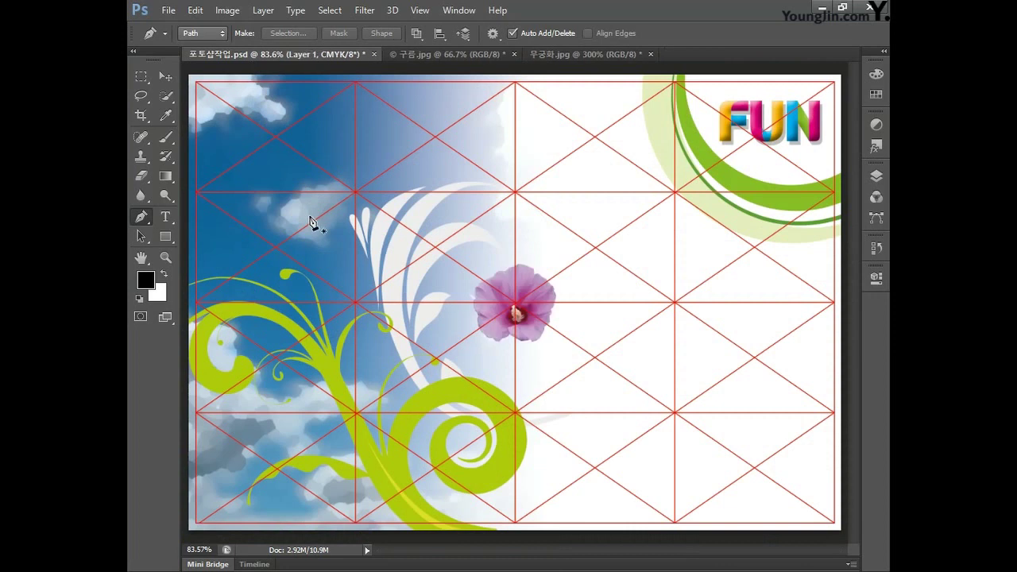
# Enlarge the pasted hibiscus to more than twice its size, place it right of the canvas centre, and apply the transformation
pyautogui.hotkey('ctrl', 't')
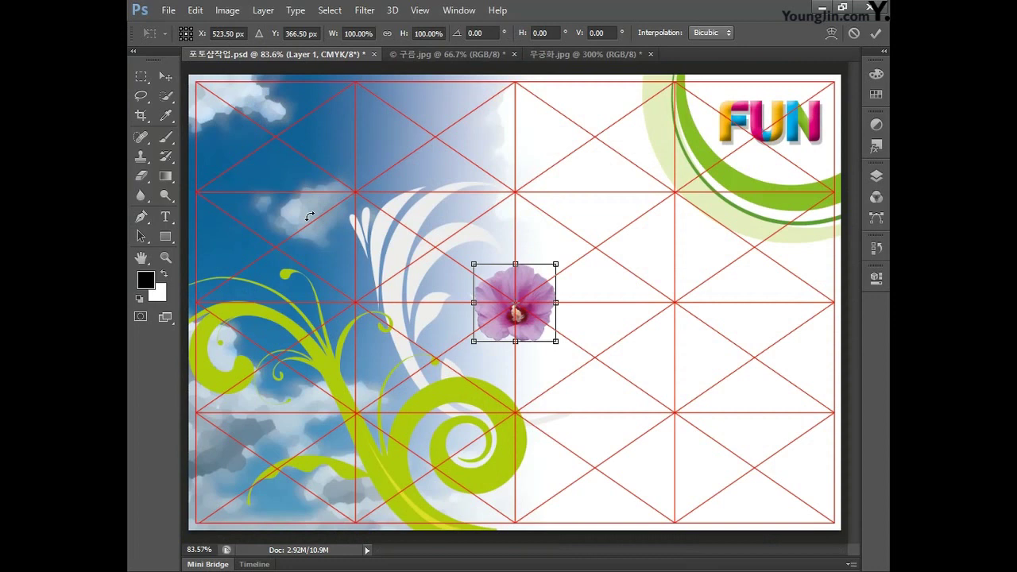
pyautogui.moveTo(556, 264); pyautogui.dragTo(591, 241)
pyautogui.moveTo(564, 295); pyautogui.dragTo(659, 293)
pyautogui.moveTo(680, 366); pyautogui.dragTo(730, 414)
pyautogui.moveTo(548, 243); pyautogui.dragTo(534, 240)
pyautogui.press('Return')
pyautogui.press('p')
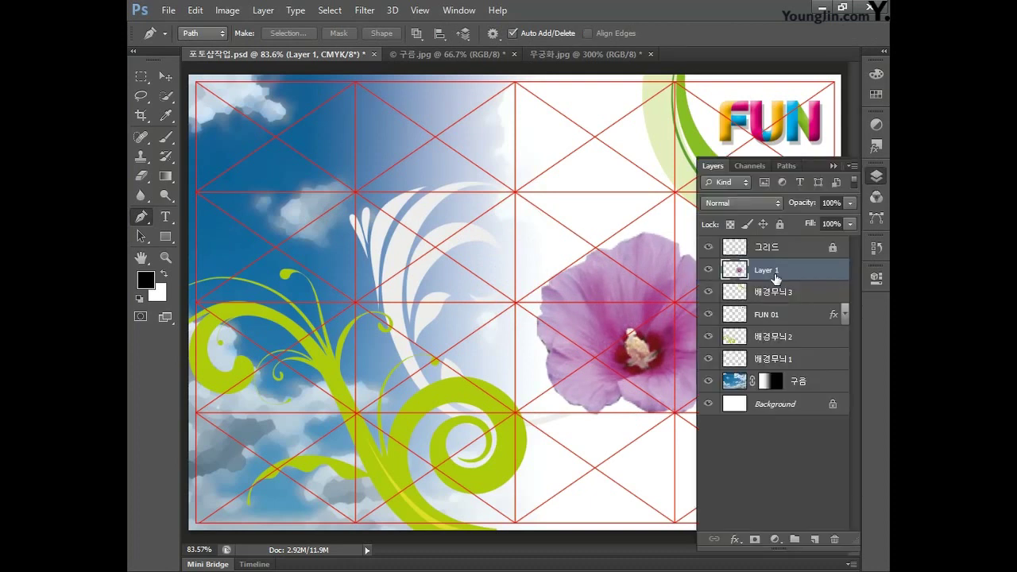
# Rename the hibiscus layer as 무궁화
pyautogui.doubleClick(770, 271)
pyautogui.write('무궁화')
pyautogui.press('Return')
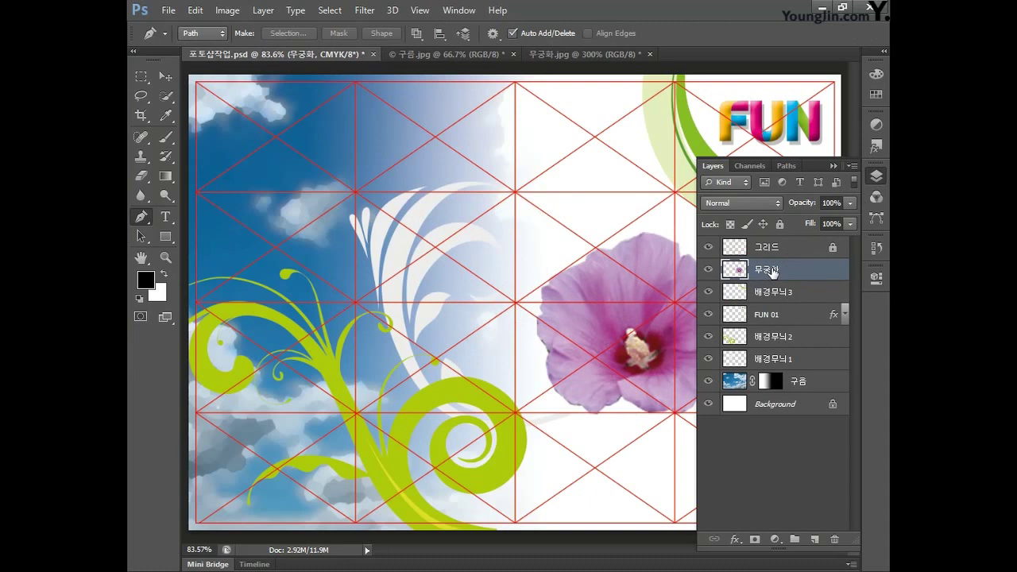
# Colorize the hibiscus with Hue/Saturation using hue 28, saturation 60 and lightness 5
pyautogui.hotkey('ctrl', 'u')
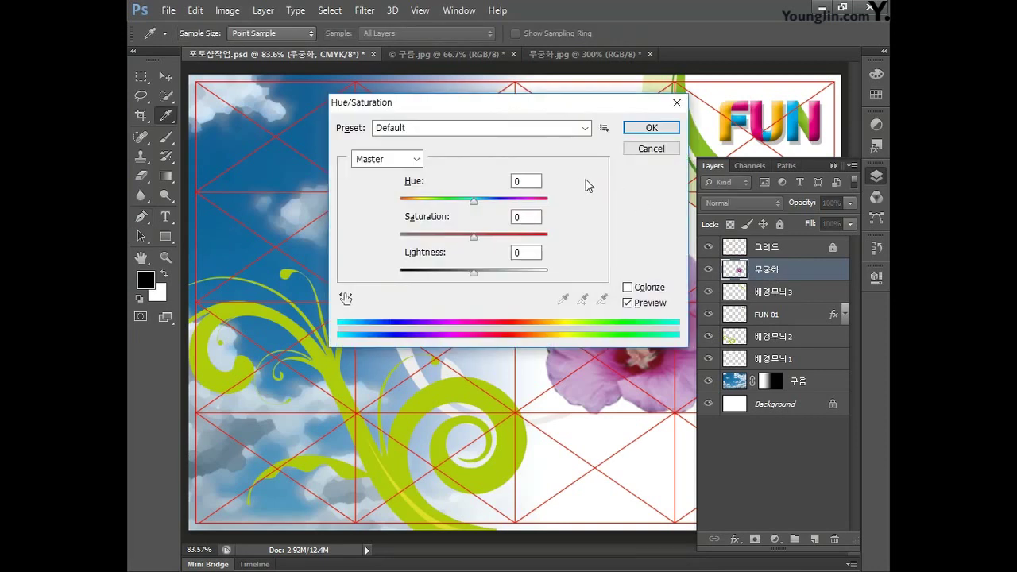
pyautogui.click(630, 287)
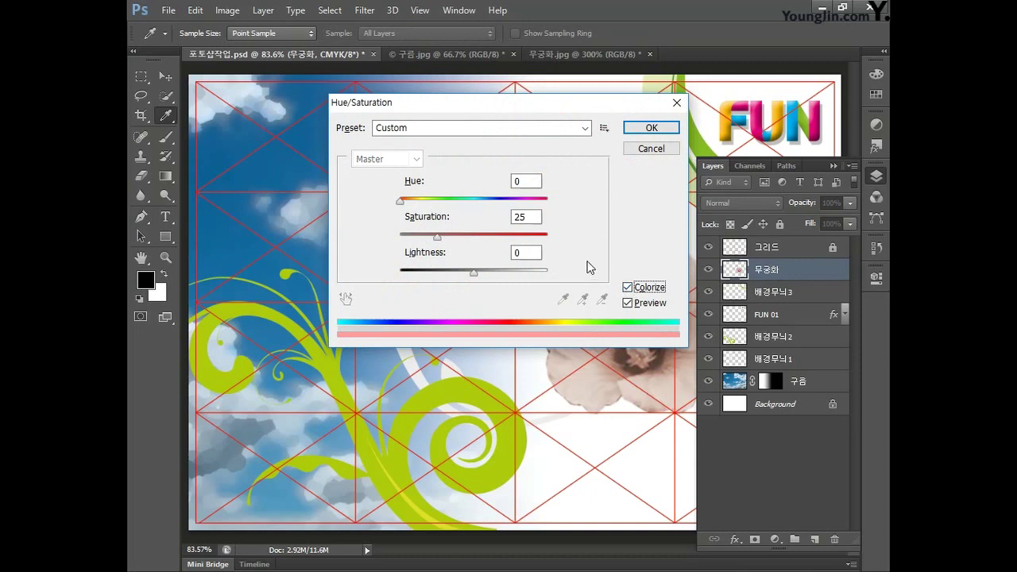
pyautogui.click(530, 184)
pyautogui.write('28')
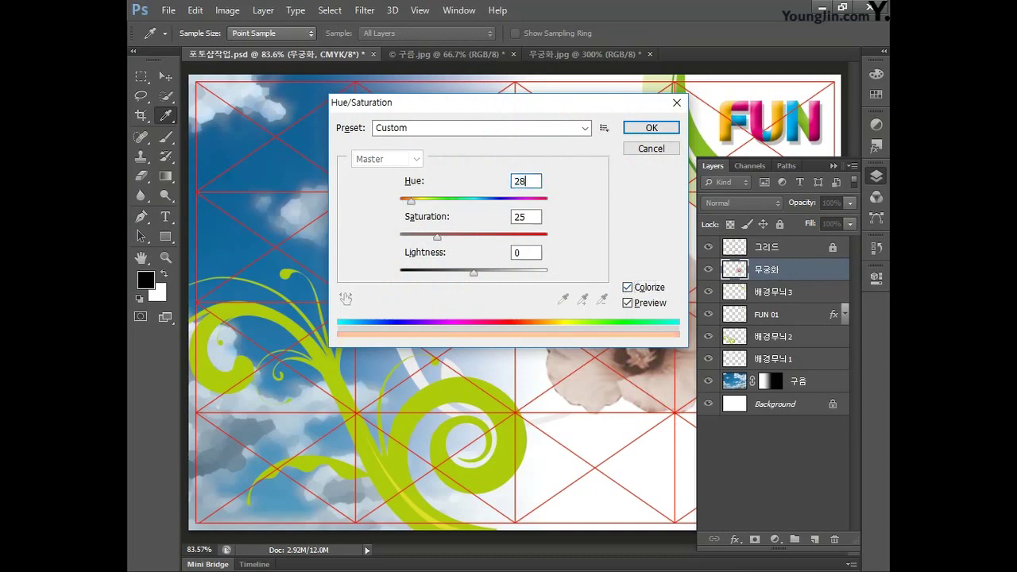
pyautogui.press('Tab')
pyautogui.write('60')
pyautogui.press('Tab')
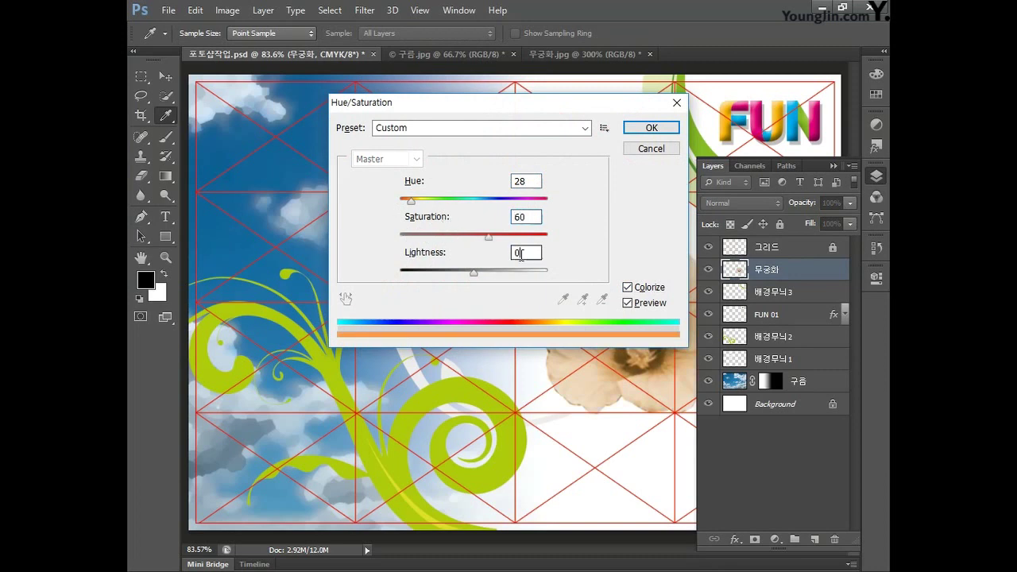
pyautogui.write('5')
pyautogui.click(652, 128)
pyautogui.press('p')
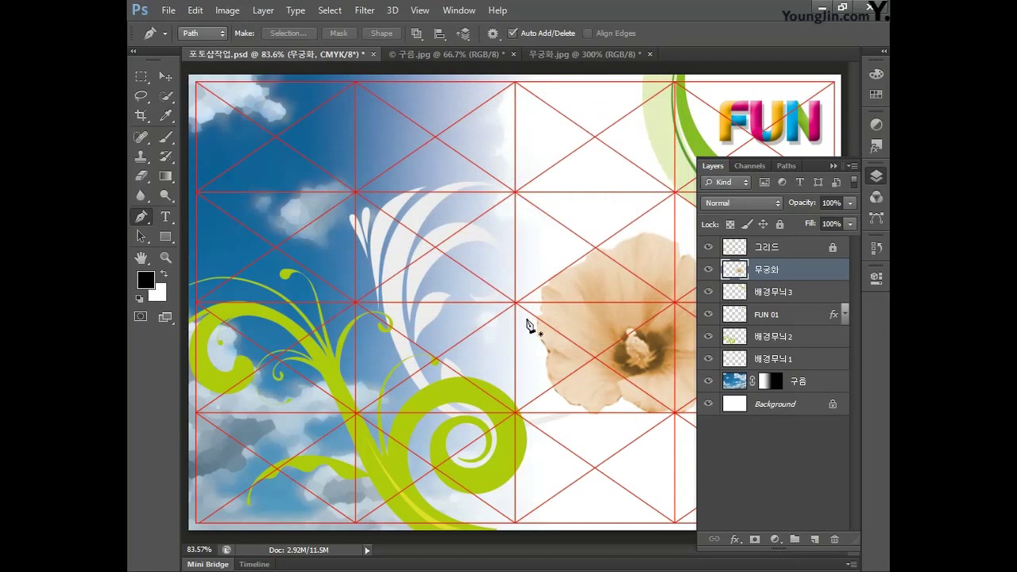
# Open the lotus photo 연꽃 from the 제공 파일 folder
pyautogui.click(169, 11)
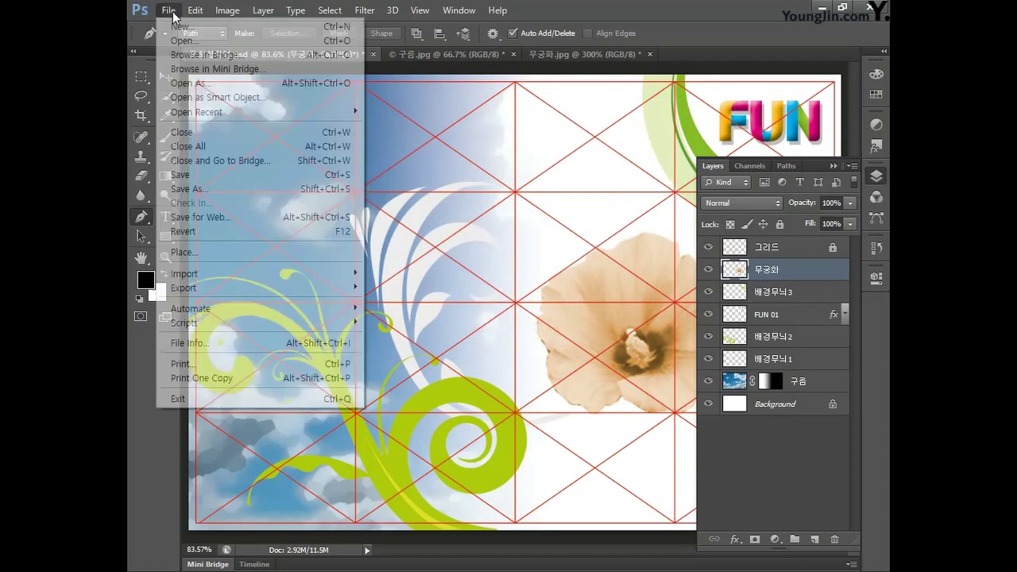
pyautogui.click(184, 41)
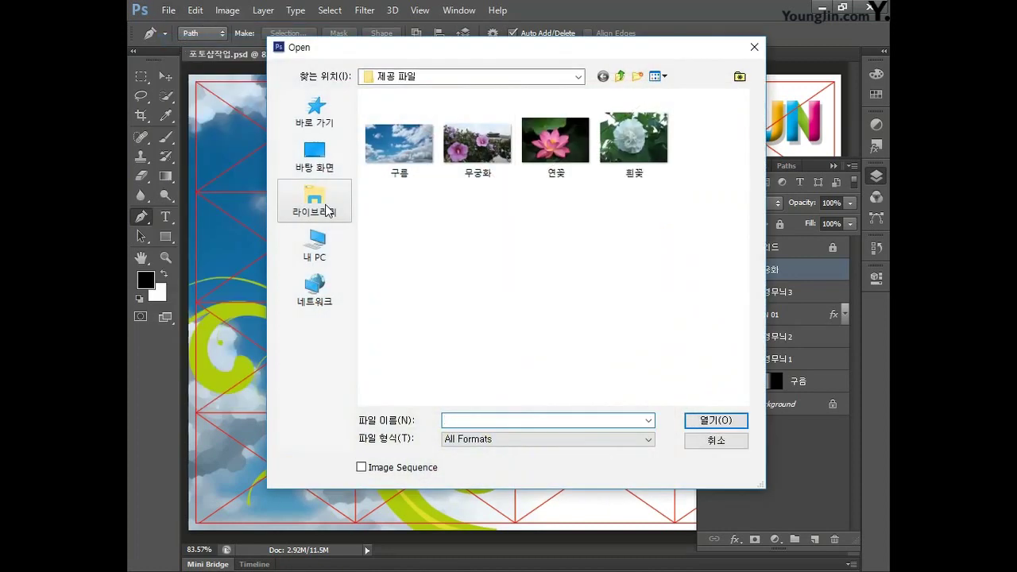
pyautogui.click(555, 140)
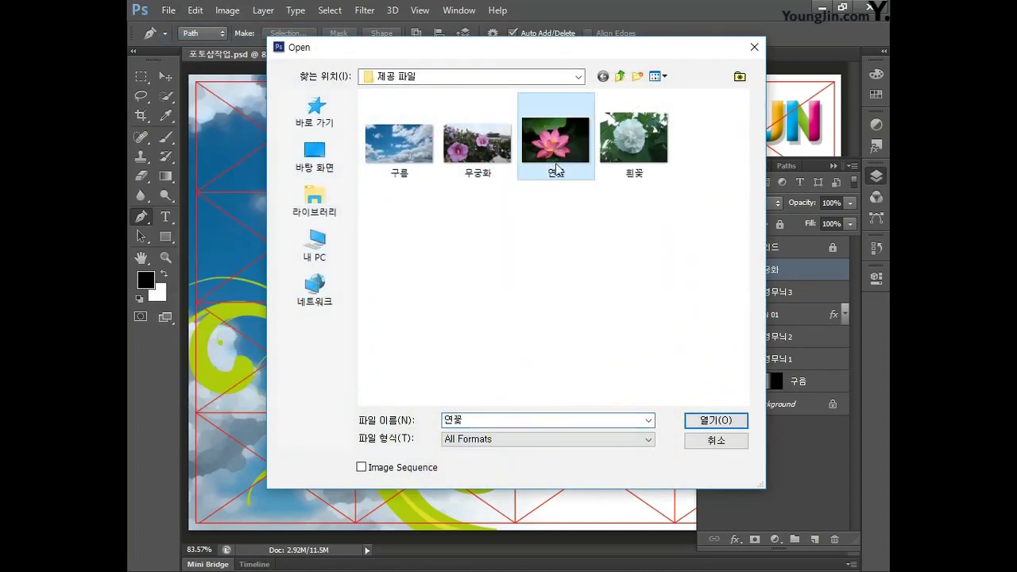
pyautogui.click(691, 418)
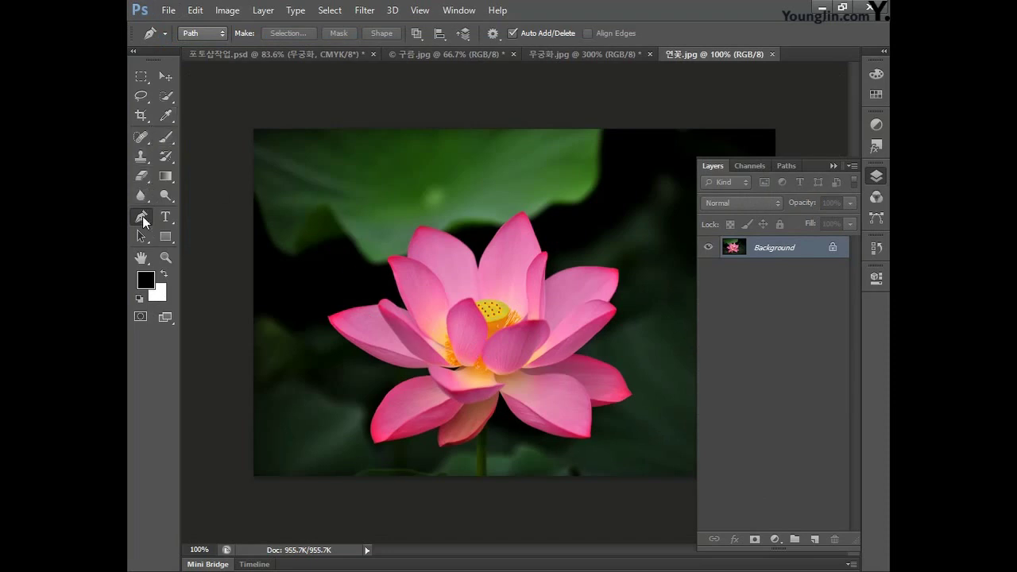
# Trace a closed Pen tool path around the whole outline of the pink lotus, following each outer petal edge
pyautogui.click(398, 383)
pyautogui.click(370, 424)
pyautogui.click(374, 443)
pyautogui.hotkey('ctrl', '+')
pyautogui.click(387, 441)
pyautogui.click(370, 391)
pyautogui.click(424, 371)
pyautogui.click(419, 391)
pyautogui.click(422, 412)
pyautogui.click(482, 401)
pyautogui.click(515, 370)
pyautogui.click(530, 349)
pyautogui.click(543, 302)
pyautogui.click(555, 321)
pyautogui.click(591, 363)
pyautogui.click(626, 377)
pyautogui.click(656, 389)
pyautogui.click(683, 394)
pyautogui.moveTo(683, 394); pyautogui.dragTo(483, 366)
pyautogui.click(523, 361)
pyautogui.click(529, 304)
pyautogui.click(574, 293)
pyautogui.click(606, 278)
pyautogui.click(598, 262)
pyautogui.click(585, 231)
pyautogui.click(515, 202)
pyautogui.click(491, 197)
pyautogui.click(538, 154)
pyautogui.moveTo(538, 153); pyautogui.dragTo(518, 352)
pyautogui.click(555, 311)
pyautogui.click(542, 288)
pyautogui.click(559, 261)
pyautogui.click(560, 225)
pyautogui.click(474, 219)
pyautogui.click(433, 235)
pyautogui.click(414, 246)
pyautogui.moveTo(419, 250); pyautogui.dragTo(450, 385)
pyautogui.click(447, 369)
pyautogui.click(425, 327)
pyautogui.click(401, 289)
pyautogui.click(375, 305)
pyautogui.click(350, 331)
pyautogui.click(329, 359)
pyautogui.click(316, 395)
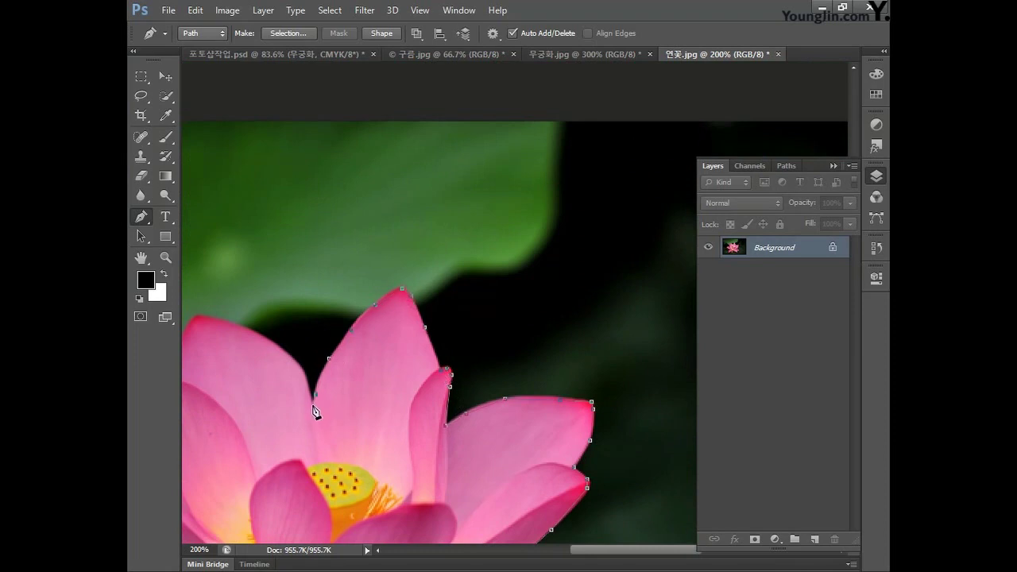
pyautogui.click(314, 411)
pyautogui.moveTo(314, 411); pyautogui.dragTo(591, 432)
pyautogui.click(581, 396)
pyautogui.click(562, 376)
pyautogui.click(528, 352)
pyautogui.click(477, 339)
pyautogui.click(455, 367)
pyautogui.click(449, 396)
pyautogui.click(425, 397)
pyautogui.click(410, 413)
pyautogui.click(419, 428)
pyautogui.click(442, 491)
pyautogui.click(449, 509)
pyautogui.click(406, 485)
pyautogui.click(341, 502)
pyautogui.click(289, 523)
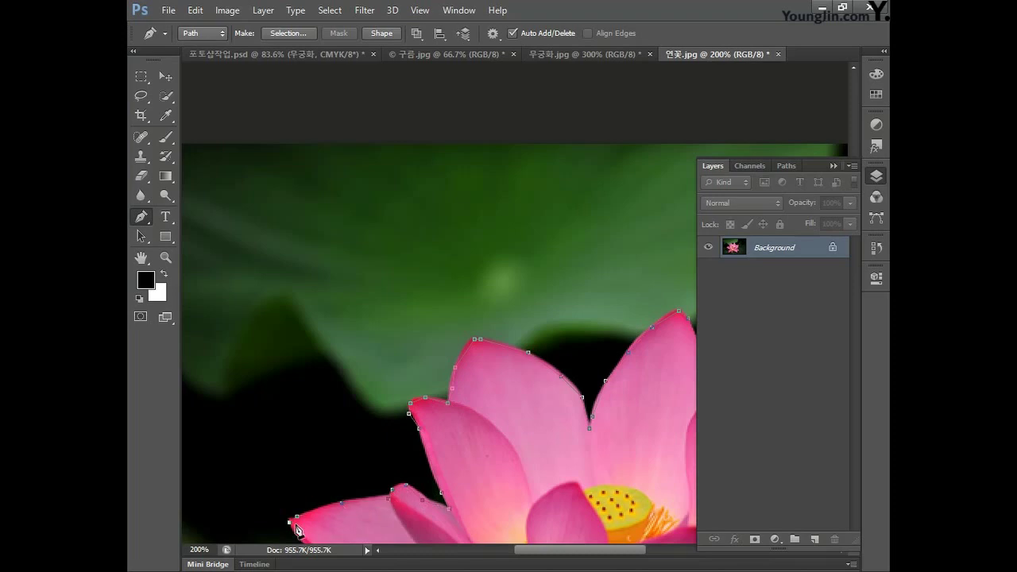
pyautogui.moveTo(297, 530); pyautogui.dragTo(376, 275)
pyautogui.click(404, 309)
pyautogui.click(438, 332)
pyautogui.click(467, 347)
pyautogui.click(493, 358)
pyautogui.click(529, 367)
pyautogui.click(558, 368)
pyautogui.click(511, 399)
pyautogui.click(513, 400)
pyautogui.moveTo(500, 370); pyautogui.dragTo(353, 386)
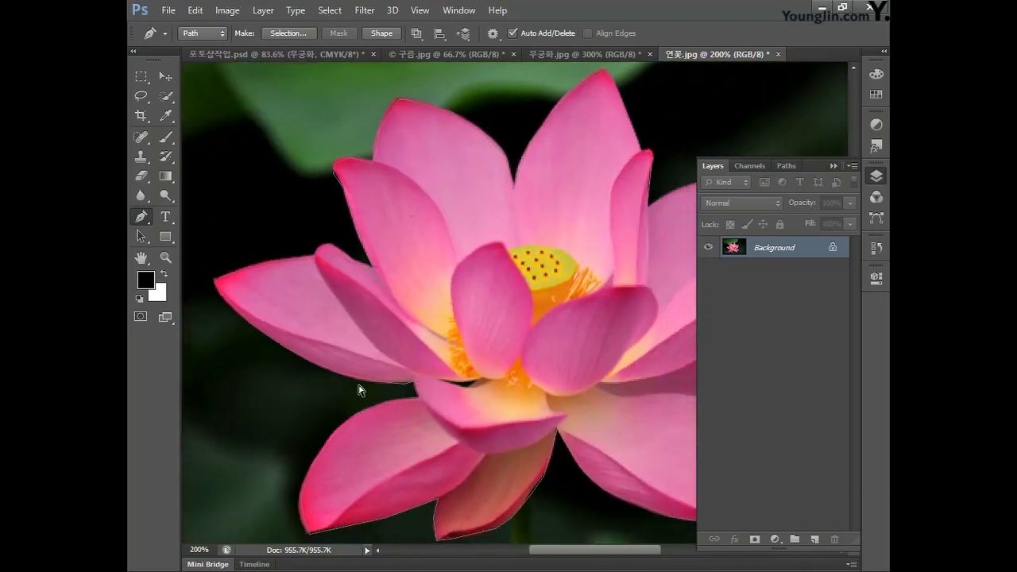
pyautogui.hotkey('ctrl', '-')
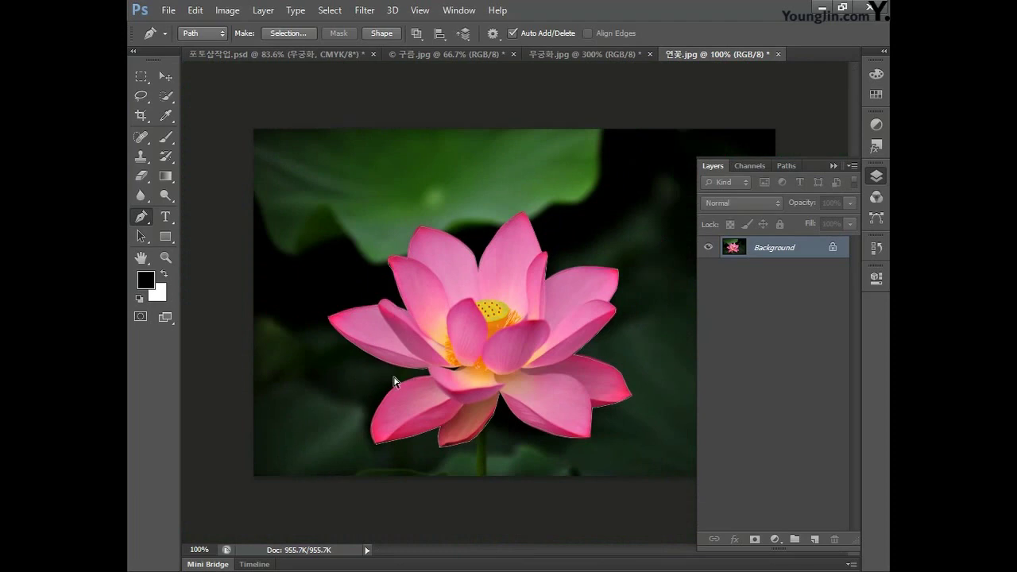
# Convert the lotus path to a selection, copy the flower, and paste it into the 포토샵작업.psd composition
pyautogui.hotkey('ctrl', 'Return')
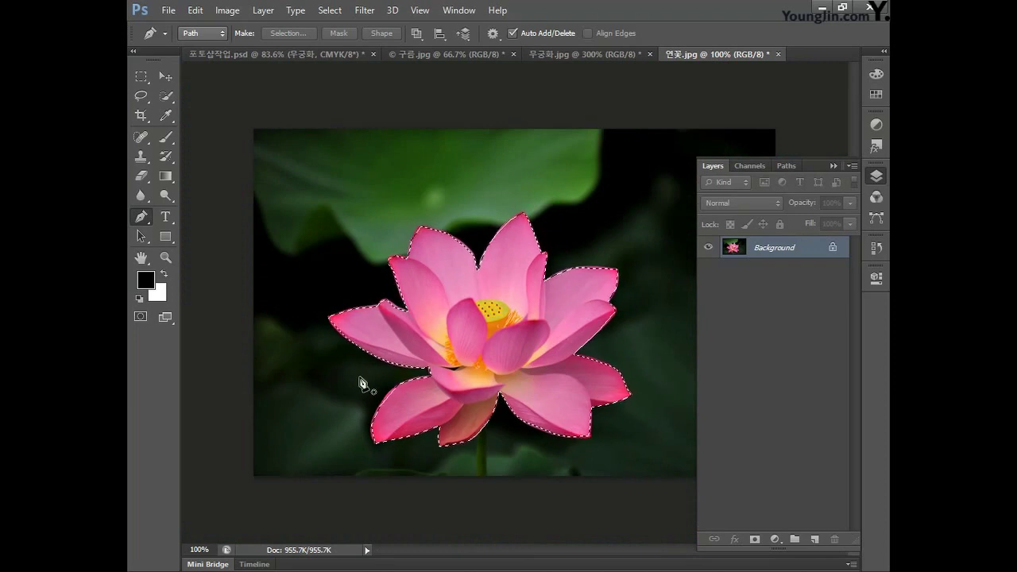
pyautogui.click(278, 58)
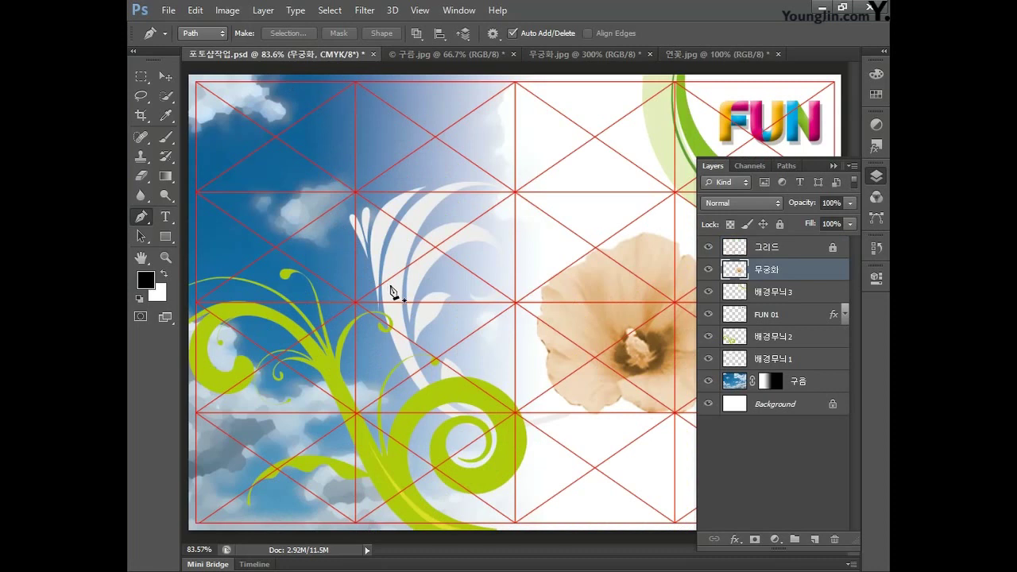
pyautogui.hotkey('ctrl', 'v')
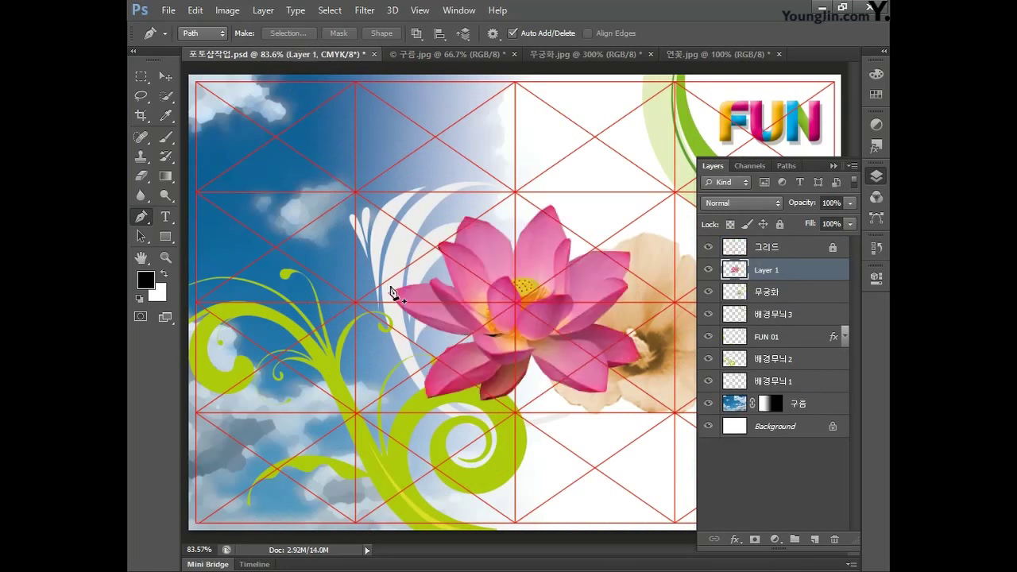
# Enlarge the pasted lotus slightly, place it below the hibiscus so it runs past the lower canvas edge, and apply the transformation
pyautogui.hotkey('ctrl', 't')
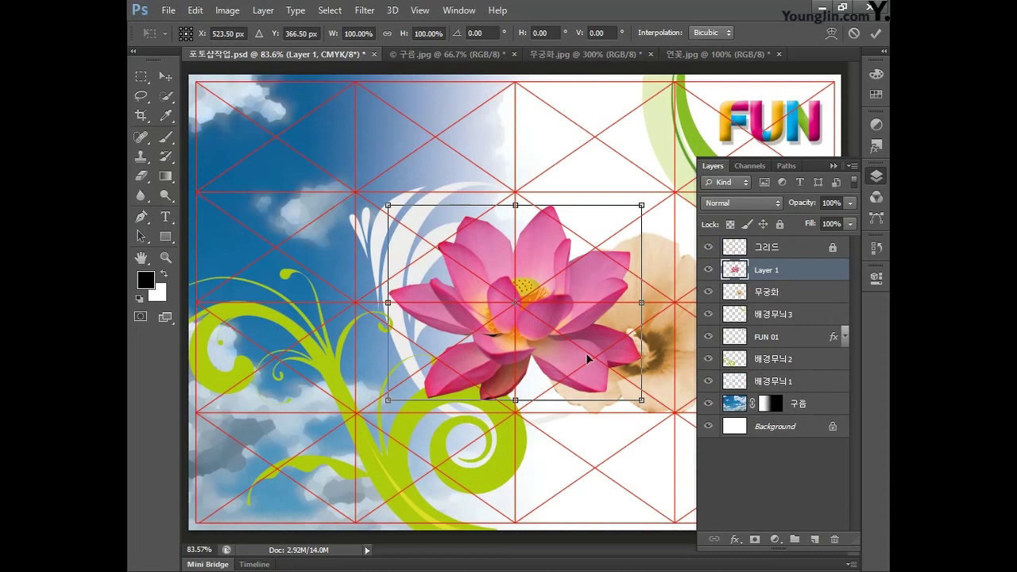
pyautogui.moveTo(641, 205); pyautogui.dragTo(660, 192)
pyautogui.hotkey('ctrl', '+')
pyautogui.moveTo(582, 324); pyautogui.dragTo(512, 394)
pyautogui.moveTo(610, 232); pyautogui.dragTo(642, 209)
pyautogui.moveTo(504, 337); pyautogui.dragTo(561, 337)
pyautogui.moveTo(346, 214); pyautogui.dragTo(358, 223)
pyautogui.moveTo(613, 379); pyautogui.dragTo(609, 404)
pyautogui.press('Return')
# Rename the lotus layer as 연꽃 and move it directly beneath the 무궁화 layer
pyautogui.doubleClick(766, 271)
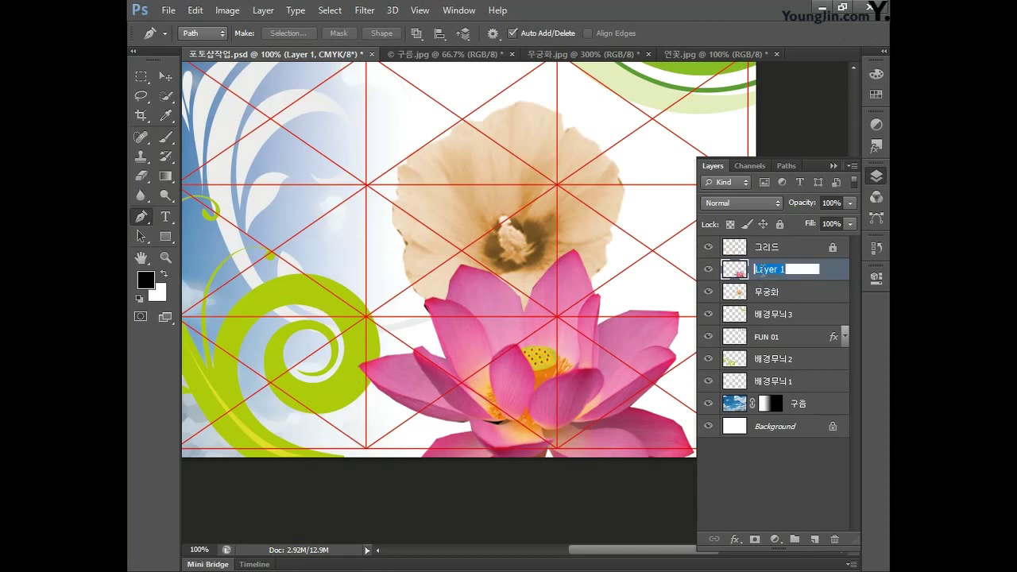
pyautogui.write('ㅇ')
pyautogui.press('Return')
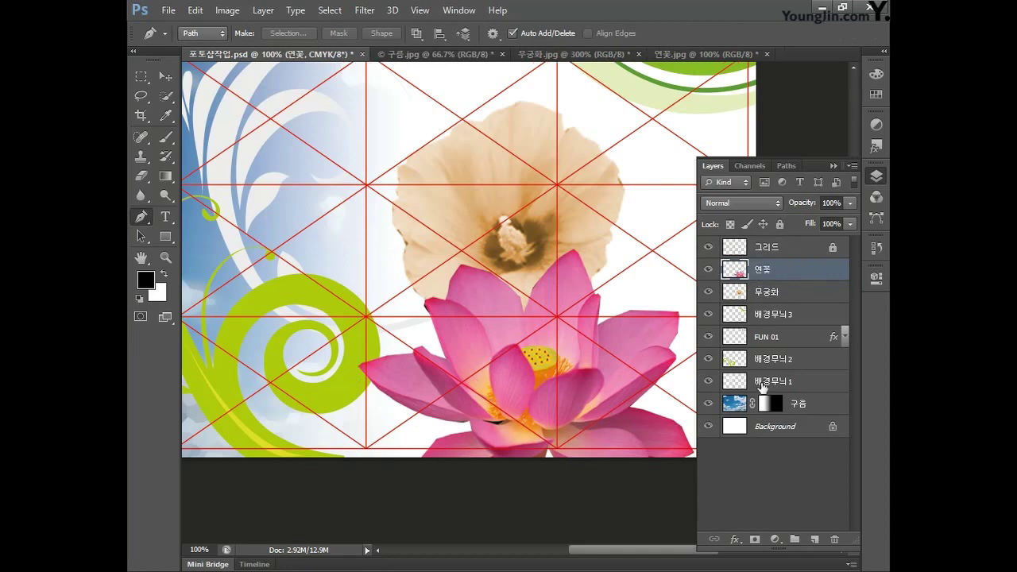
pyautogui.moveTo(787, 278); pyautogui.dragTo(784, 303)
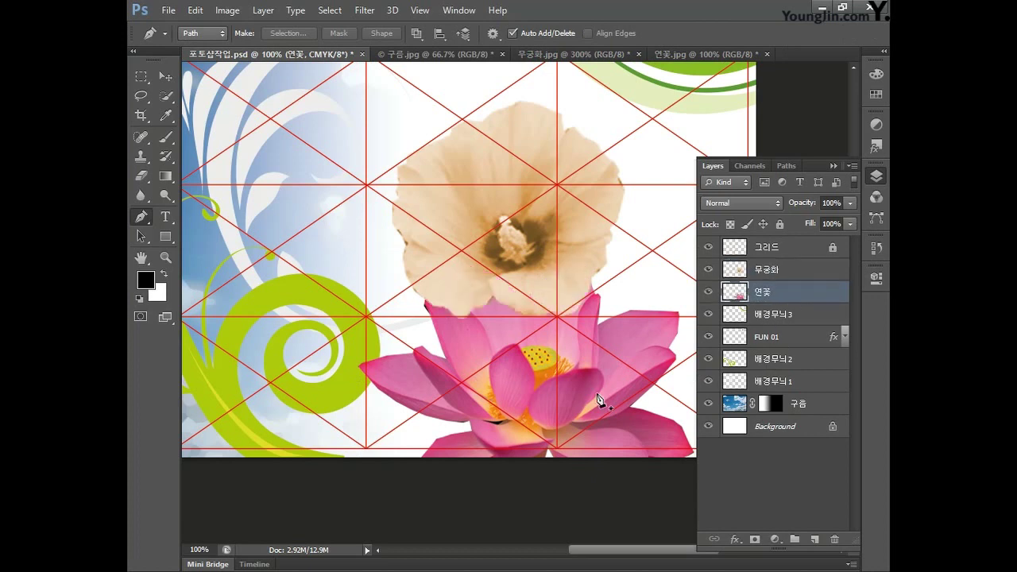
# Colorize the lotus with Hue/Saturation using hue 0, saturation 70 and lightness 10
pyautogui.hotkey('ctrl', 'u')
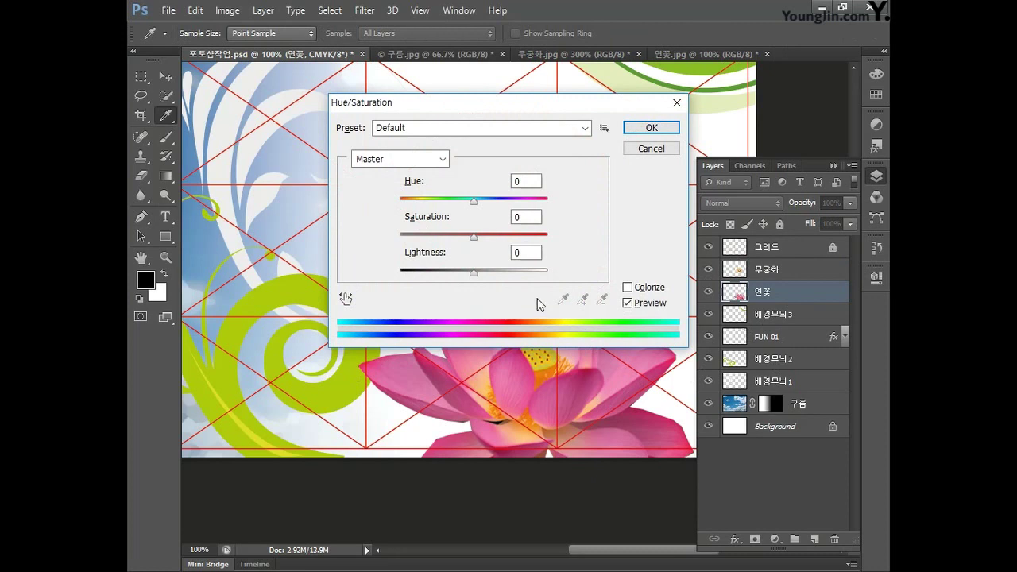
pyautogui.click(628, 288)
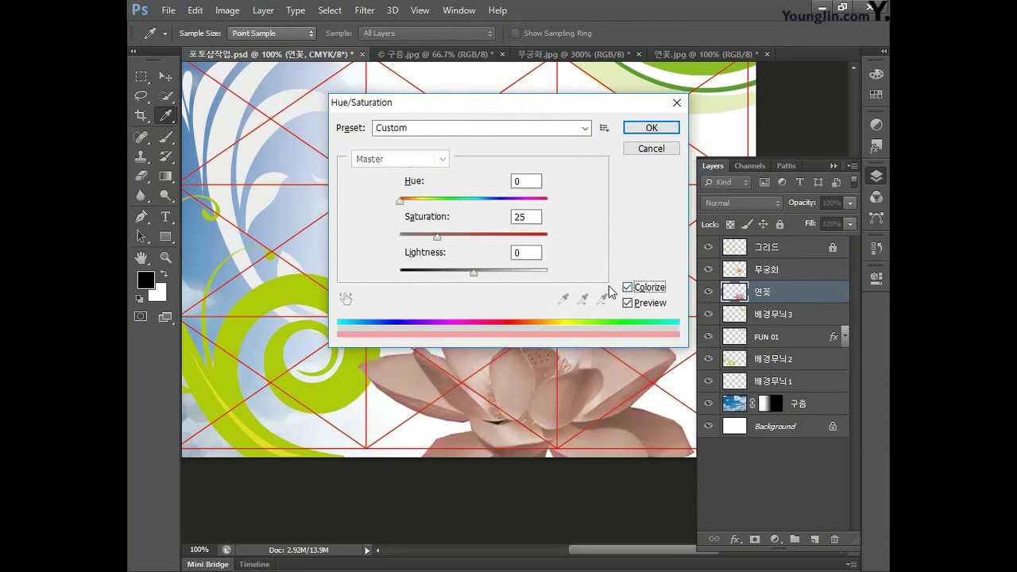
pyautogui.click(526, 182)
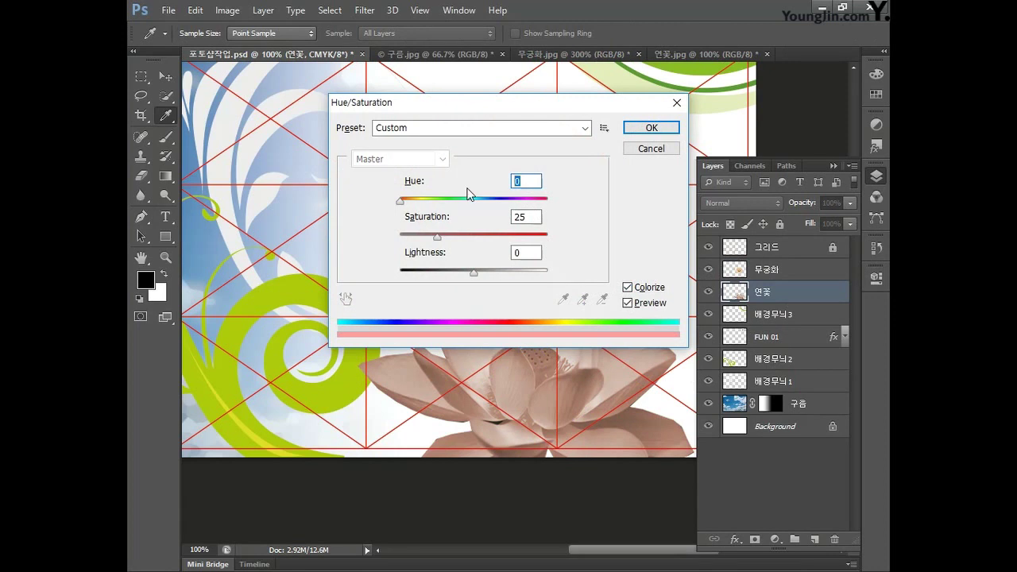
pyautogui.write('70')
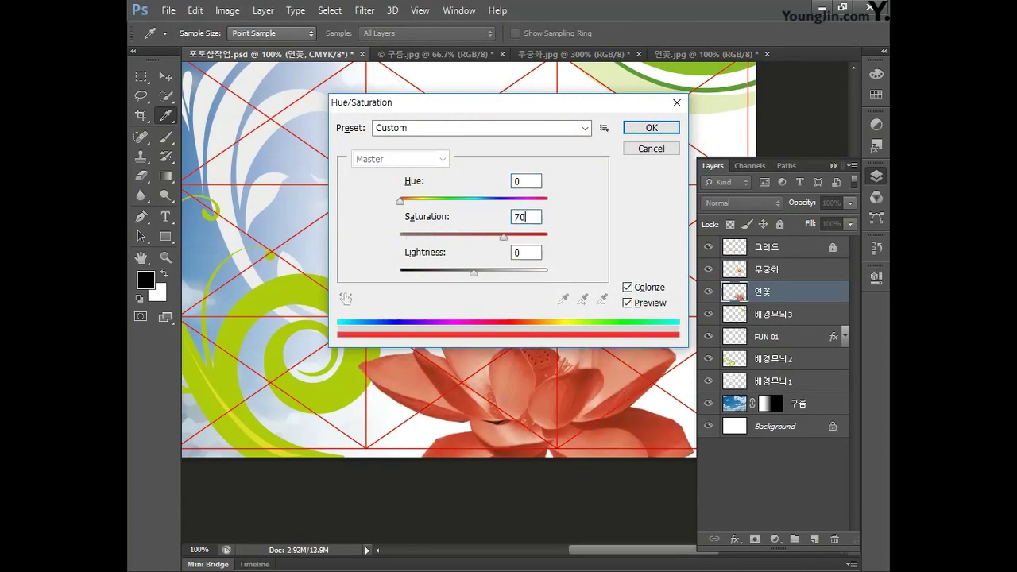
pyautogui.doubleClick(524, 252)
pyautogui.write('10')
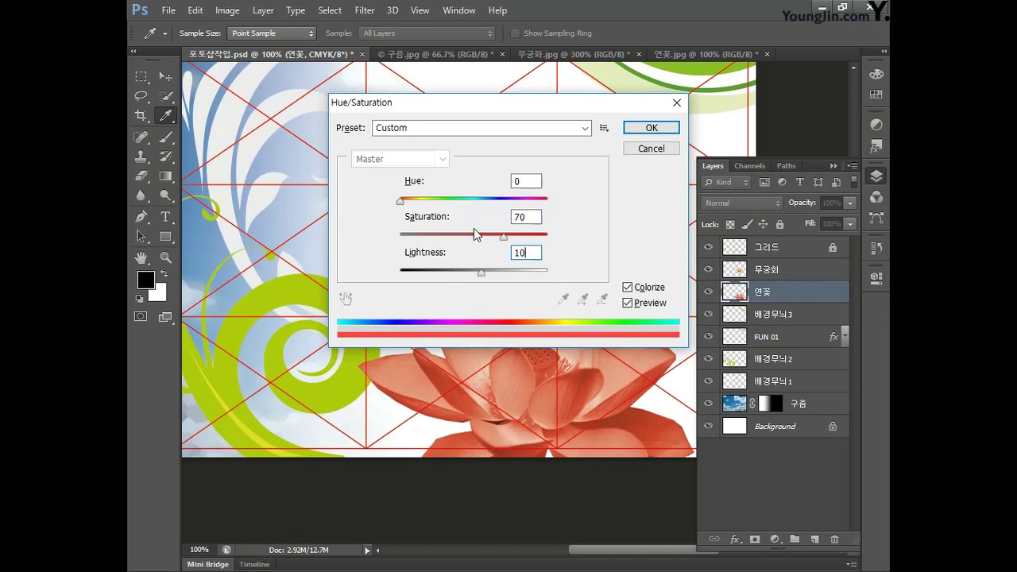
pyautogui.click(651, 128)
pyautogui.press('p')
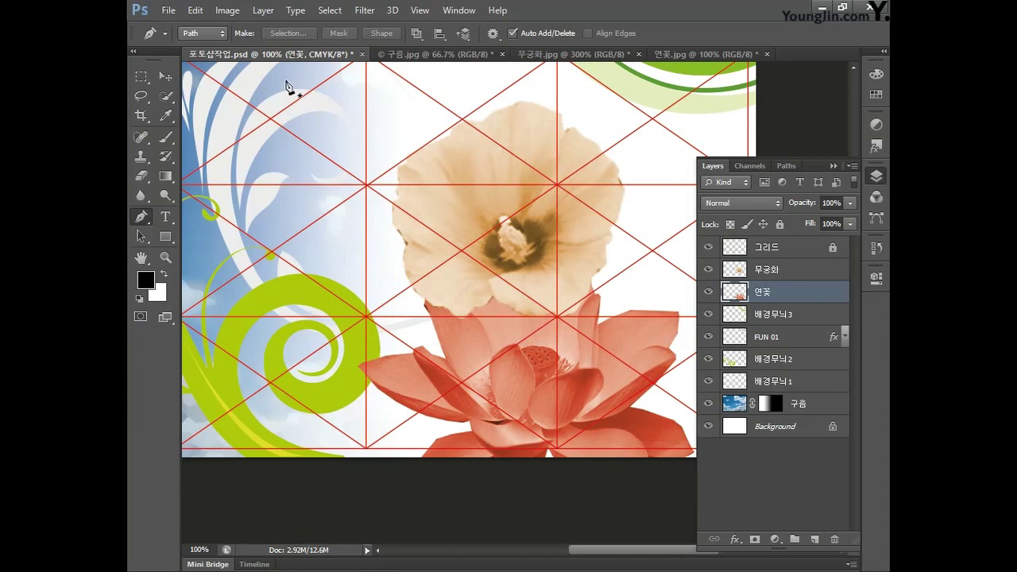
# Open the white flower photo 흰꽃 from the 제공 파일 folder
pyautogui.click(168, 10)
pyautogui.click(186, 42)
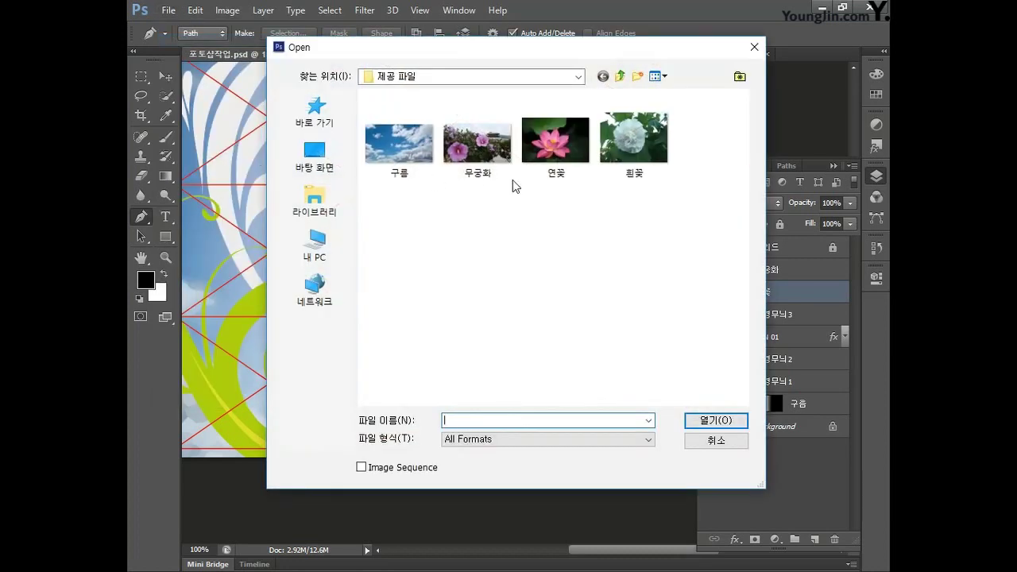
pyautogui.click(633, 143)
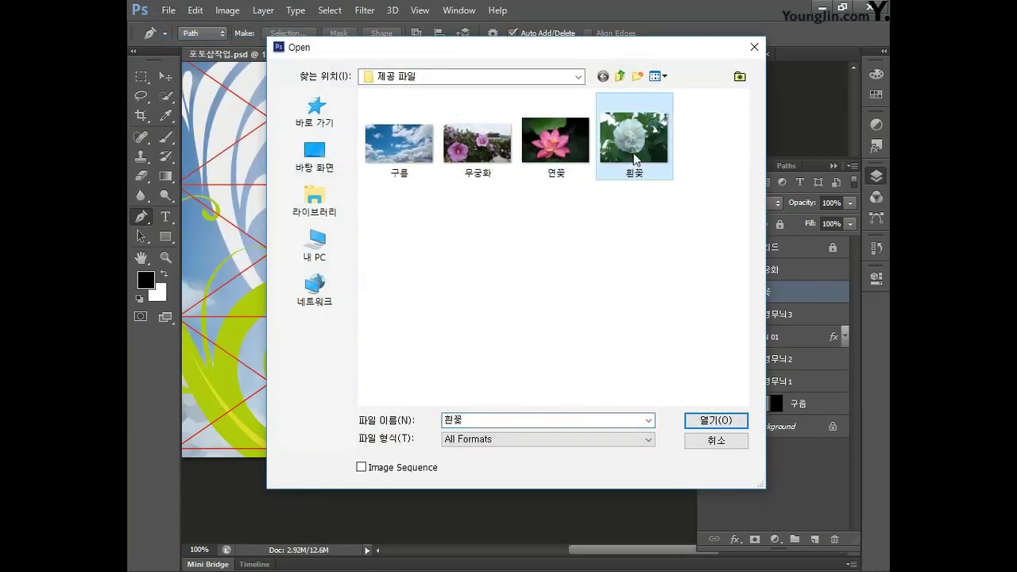
pyautogui.click(715, 422)
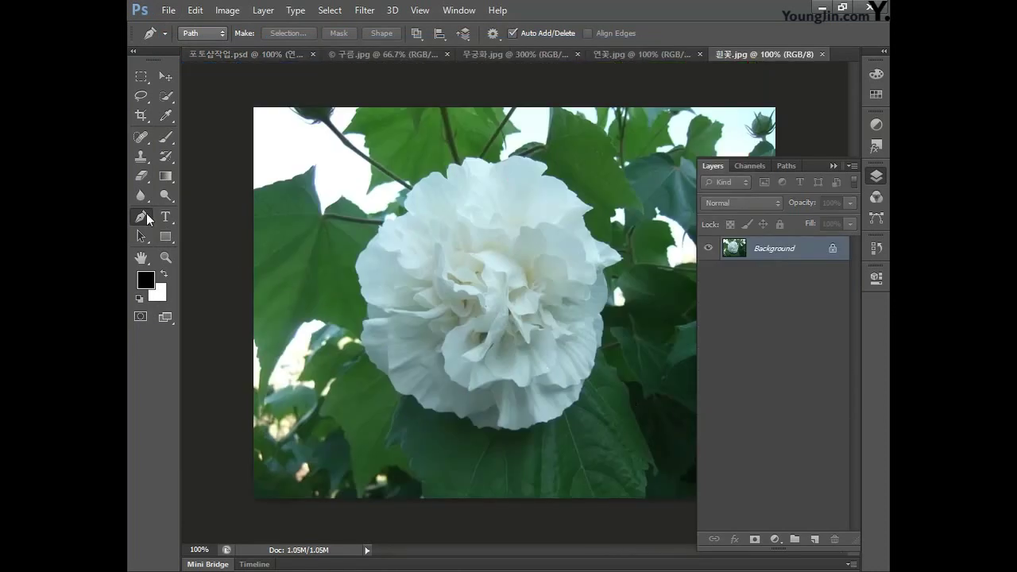
# Trace a closed Pen tool path around the white flower, following its ruffled petal edges
pyautogui.click(357, 261)
pyautogui.click(357, 271)
pyautogui.click(365, 305)
pyautogui.click(360, 326)
pyautogui.hotkey('ctrl', '+')
pyautogui.click(300, 273)
pyautogui.click(306, 292)
pyautogui.click(314, 307)
pyautogui.click(335, 332)
pyautogui.click(361, 352)
pyautogui.click(379, 382)
pyautogui.click(413, 395)
pyautogui.click(452, 415)
pyautogui.click(496, 428)
pyautogui.click(528, 446)
pyautogui.click(576, 455)
pyautogui.click(625, 453)
pyautogui.click(666, 436)
pyautogui.moveTo(675, 436); pyautogui.dragTo(446, 435)
pyautogui.click(473, 423)
pyautogui.click(500, 397)
pyautogui.click(509, 374)
pyautogui.click(521, 347)
pyautogui.click(538, 325)
pyautogui.click(552, 288)
pyautogui.click(547, 227)
pyautogui.click(554, 211)
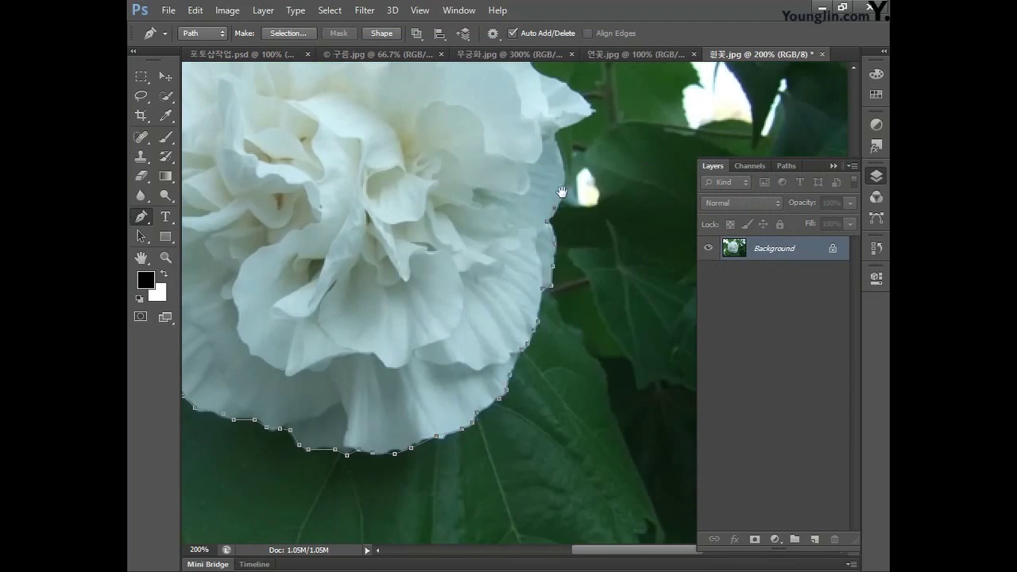
pyautogui.moveTo(553, 211); pyautogui.dragTo(497, 418)
pyautogui.click(504, 374)
pyautogui.click(500, 341)
pyautogui.click(531, 328)
pyautogui.click(515, 302)
pyautogui.click(502, 296)
pyautogui.click(472, 270)
pyautogui.click(455, 235)
pyautogui.click(477, 221)
pyautogui.click(454, 208)
pyautogui.click(446, 196)
pyautogui.click(425, 175)
pyautogui.moveTo(409, 170)
pyautogui.mouseDown()
pyautogui.moveTo(538, 331)
pyautogui.moveTo(556, 432)
pyautogui.mouseUp()
pyautogui.click(554, 430)
pyautogui.click(528, 419)
pyautogui.click(507, 416)
pyautogui.click(478, 426)
pyautogui.click(461, 432)
pyautogui.click(433, 420)
pyautogui.click(404, 423)
pyautogui.click(379, 434)
pyautogui.click(347, 450)
pyautogui.click(329, 455)
pyautogui.click(293, 492)
pyautogui.moveTo(334, 507); pyautogui.dragTo(577, 277)
pyautogui.click(500, 319)
pyautogui.click(481, 324)
pyautogui.click(453, 362)
pyautogui.click(433, 391)
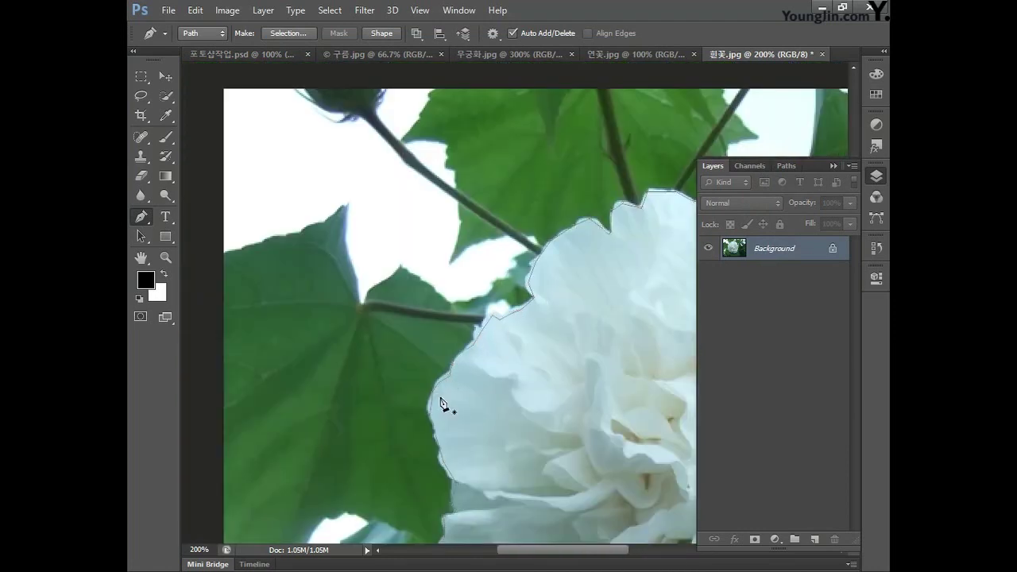
pyautogui.hotkey('ctrl', '-')
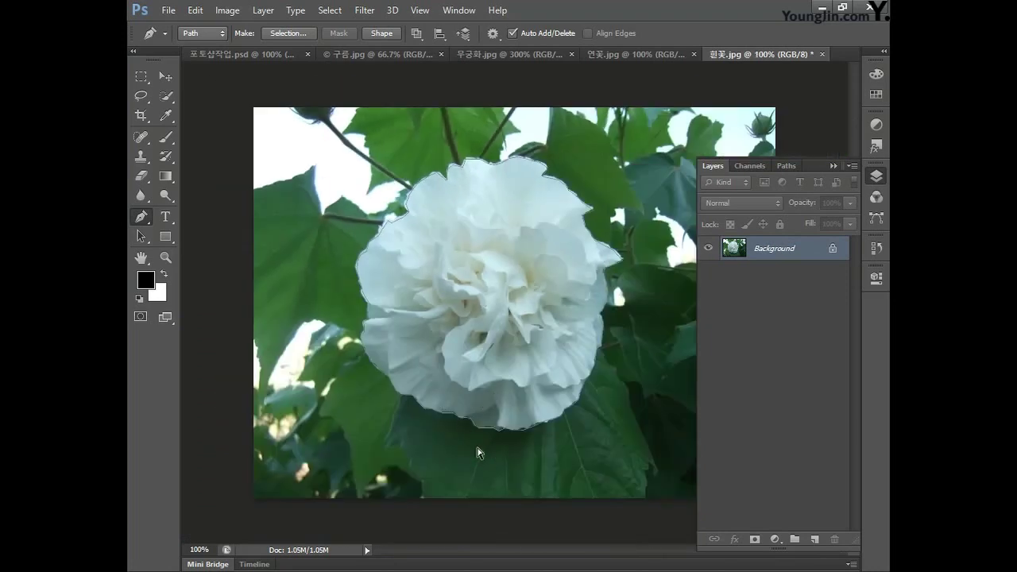
# Turn the closed path around the white flower into a selection and copy the cut-out into the 포토샵작업.psd composition
pyautogui.hotkey('ctrl', 'Return')
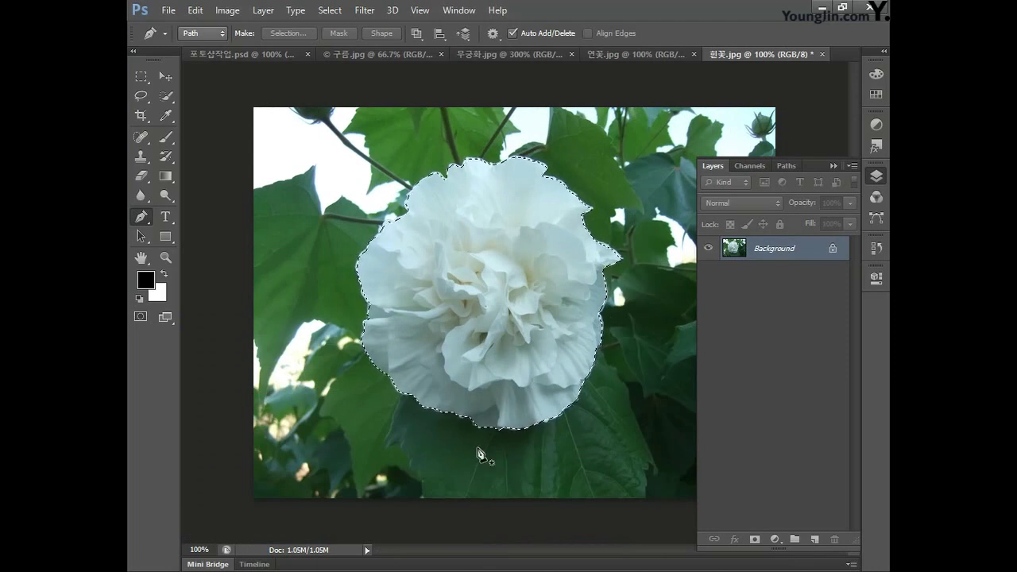
pyautogui.click(243, 54)
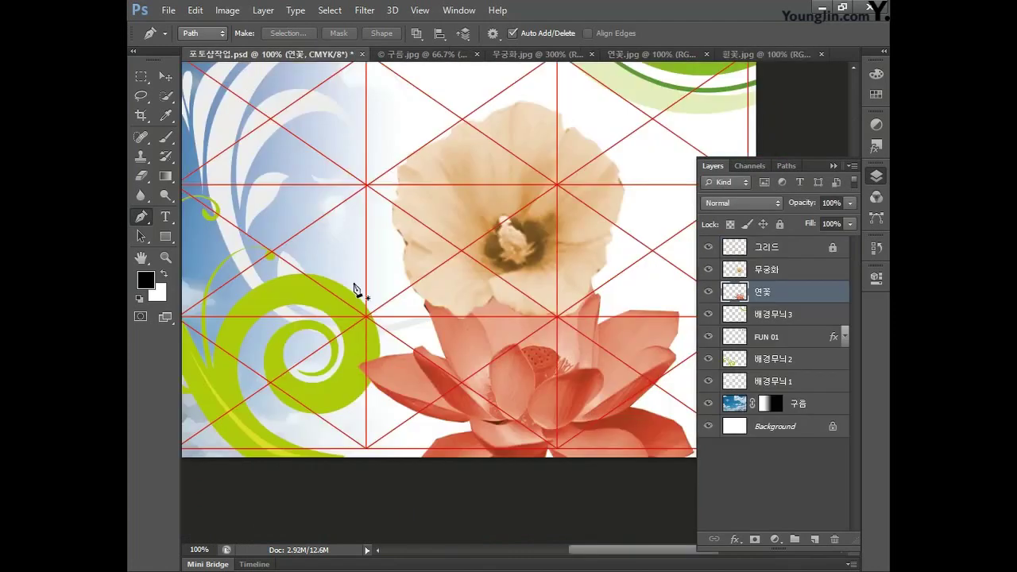
pyautogui.hotkey('ctrl', 'v')
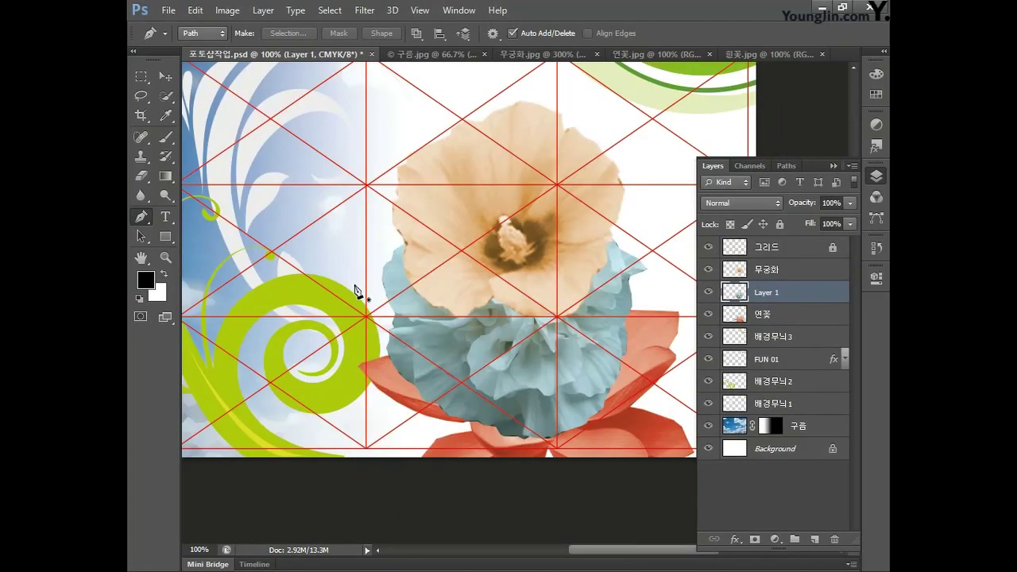
# Enlarge the pasted white flower to about 123% and position it over the page's lower-right corner
pyautogui.scroll(3, 445, 349)
pyautogui.hscroll(5, 445, 350)
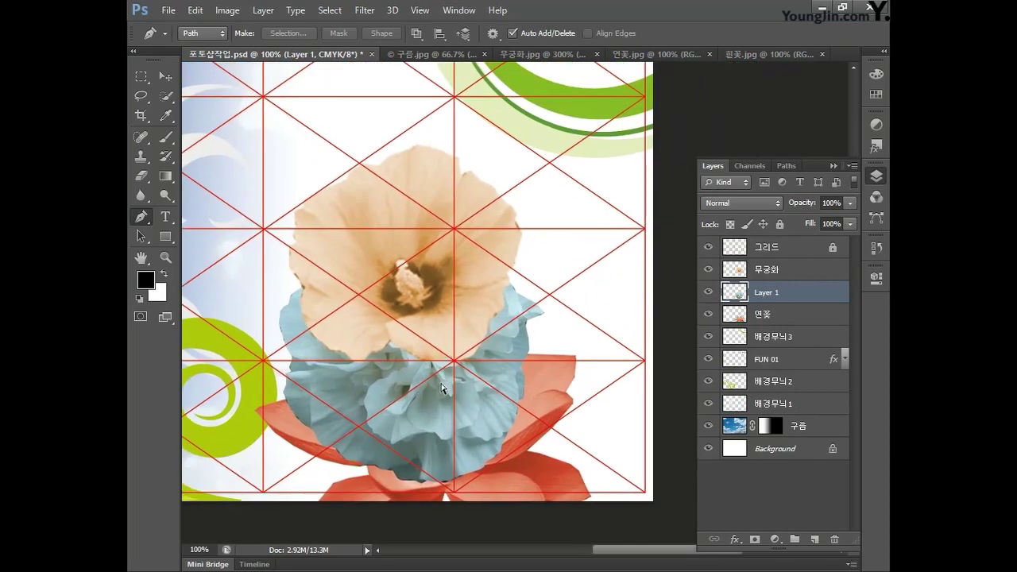
pyautogui.hotkey('ctrl', 't')
pyautogui.moveTo(513, 403); pyautogui.dragTo(508, 351)
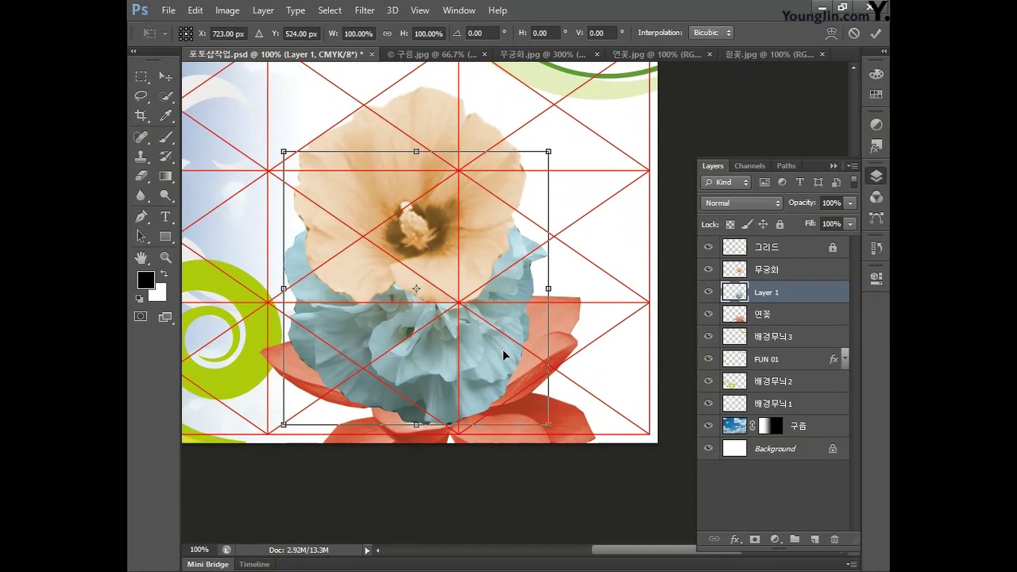
pyautogui.moveTo(548, 151); pyautogui.dragTo(608, 91)
pyautogui.moveTo(524, 352); pyautogui.dragTo(621, 430)
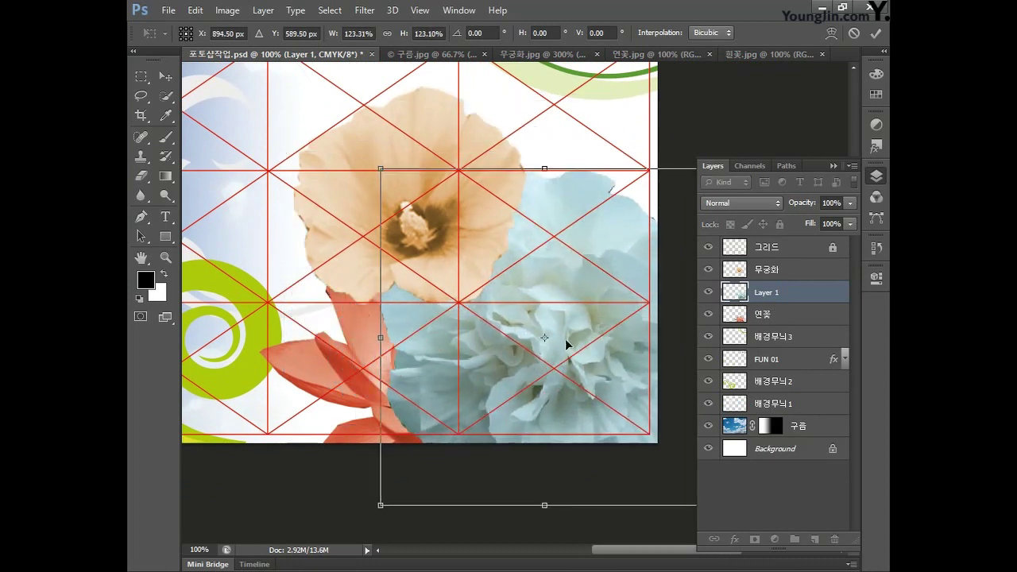
pyautogui.press('Return')
pyautogui.press('p')
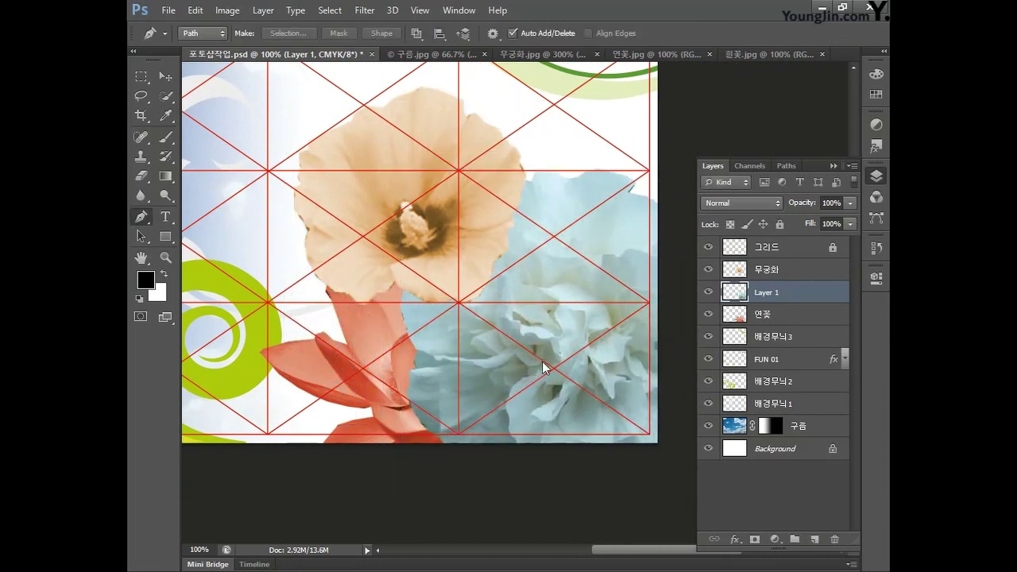
# Rename the white flower layer as 흰꽃 and move it directly above the 무궁화 layer
pyautogui.doubleClick(765, 293)
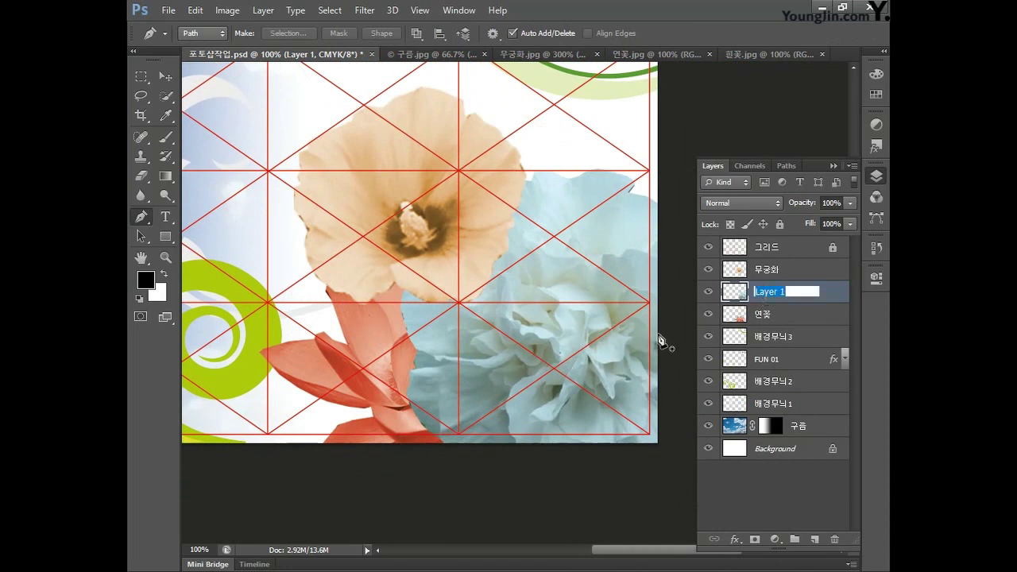
pyautogui.write('ㄹ')
pyautogui.write('꽃')
pyautogui.press('Return')
pyautogui.moveTo(778, 297); pyautogui.dragTo(764, 268)
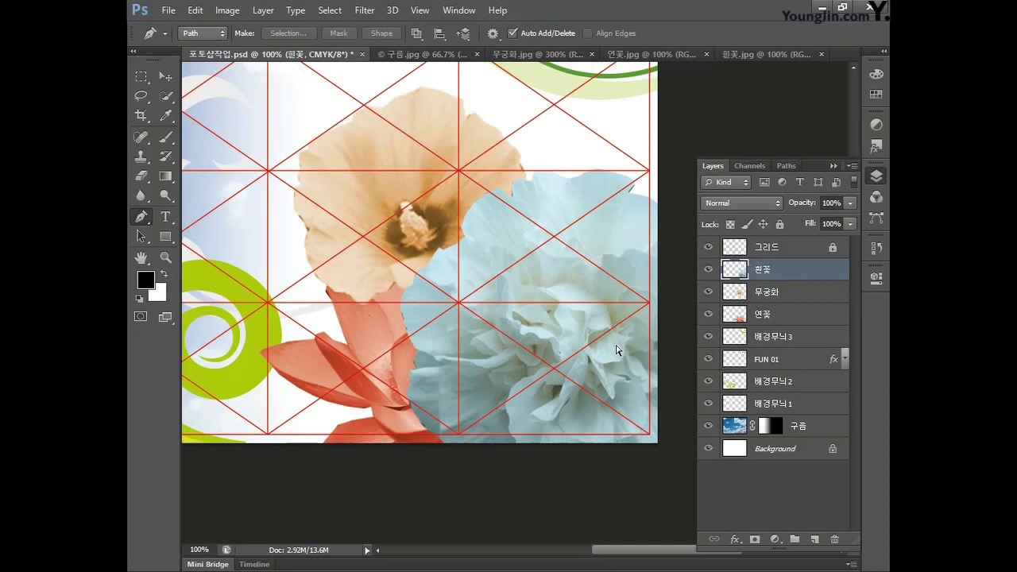
# Duplicate the 흰꽃 layer, shrink the copy to less than half size and place it at the page's right edge above the large flower
pyautogui.hotkey('ctrl', 'j')
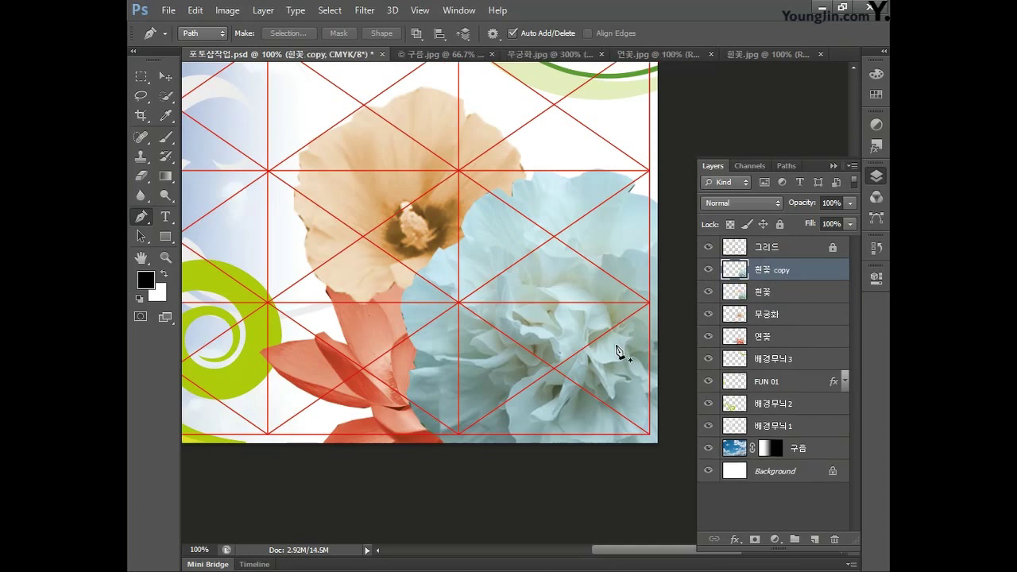
pyautogui.hotkey('ctrl', 't')
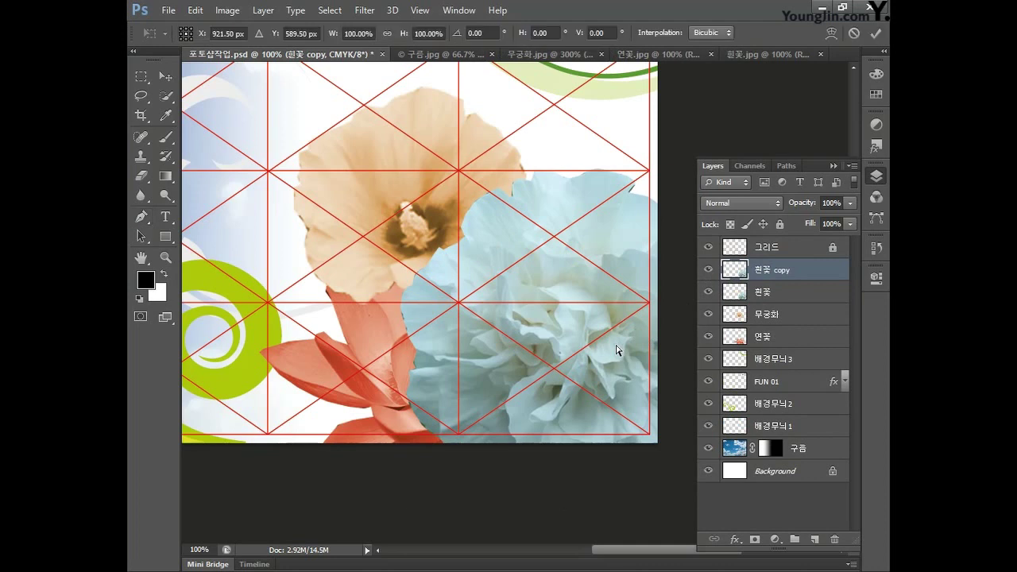
pyautogui.moveTo(401, 506); pyautogui.dragTo(568, 370)
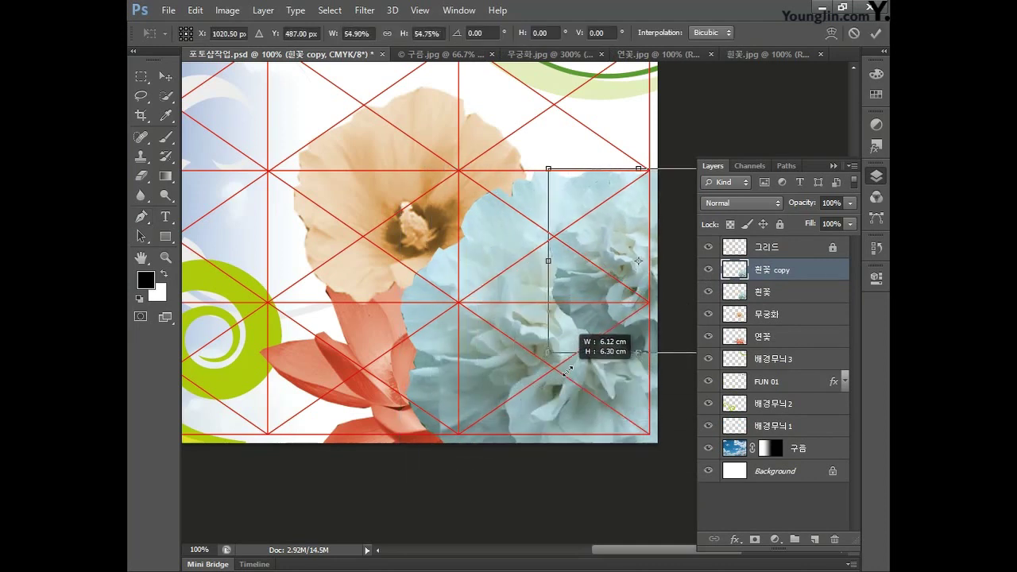
pyautogui.moveTo(637, 251); pyautogui.dragTo(616, 186)
pyautogui.moveTo(528, 288); pyautogui.dragTo(612, 202)
pyautogui.press('Return')
pyautogui.press('p')
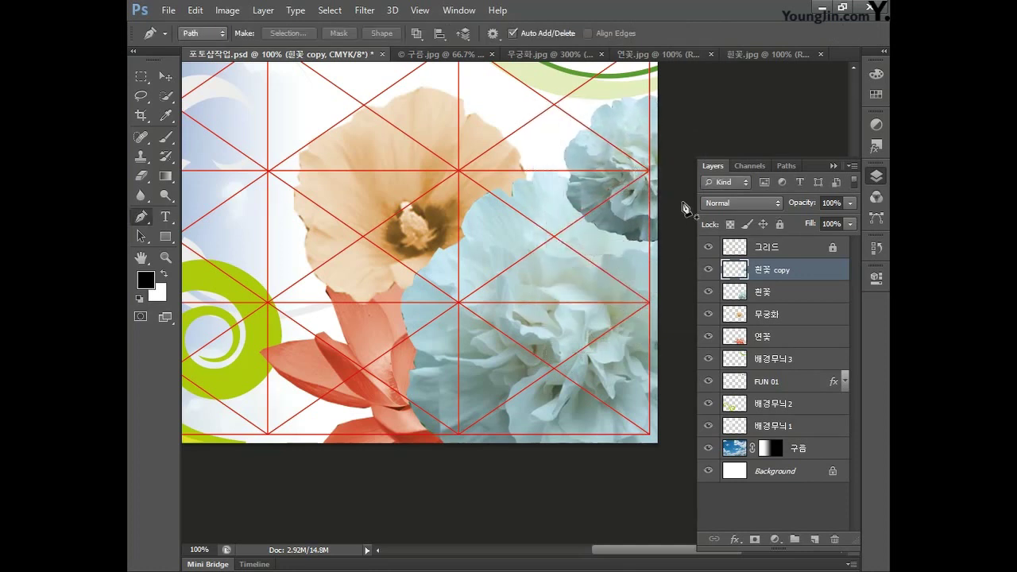
# Move the small flower copy directly beneath the 흰꽃 layer and rename it 흰꽃1
pyautogui.moveTo(796, 283); pyautogui.dragTo(797, 308)
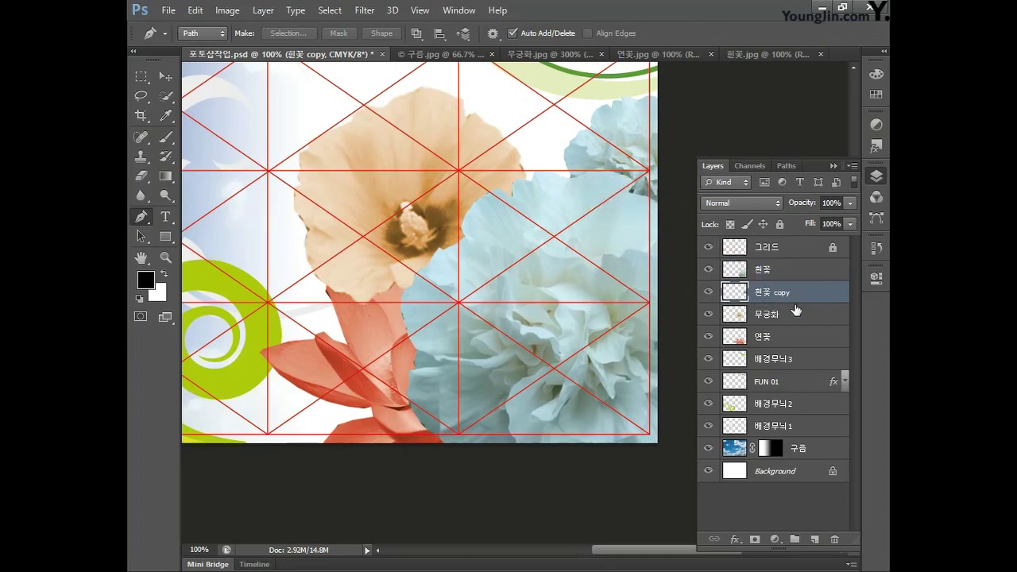
pyautogui.doubleClick(776, 294)
pyautogui.write('1')
pyautogui.press('Return')
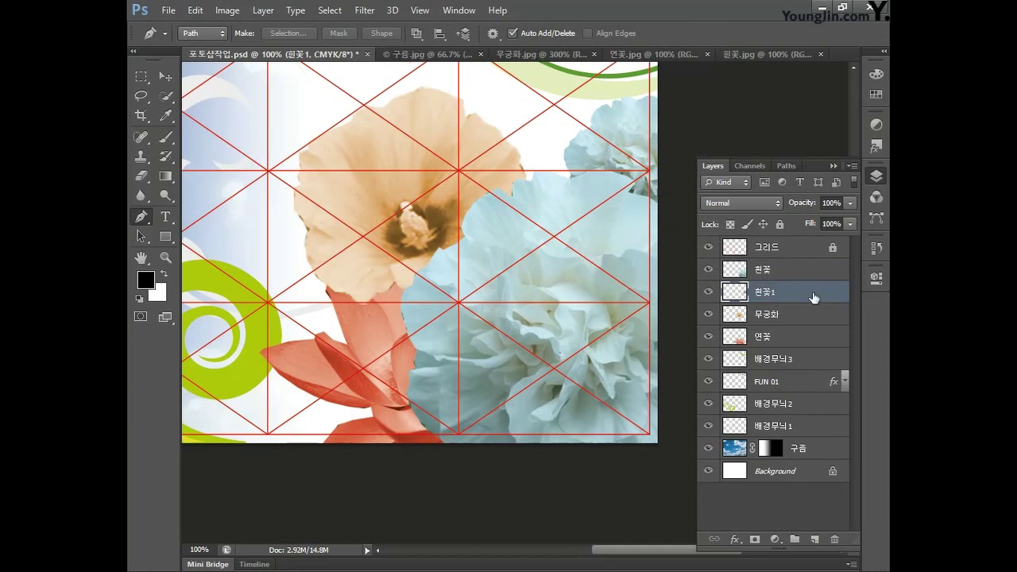
# Duplicate the 흰꽃1 layer and place the copy up and to the left, between the hibiscus and the first small flower
pyautogui.hotkey('ctrl', 'j')
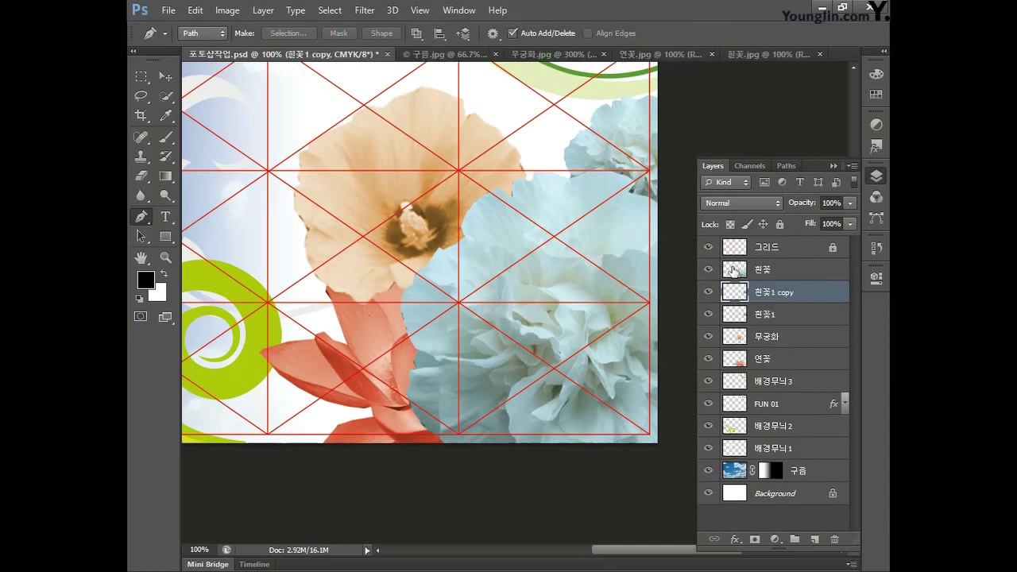
pyautogui.hotkey('ctrl', 't')
pyautogui.moveTo(623, 169); pyautogui.dragTo(527, 126)
pyautogui.press('Return')
pyautogui.press('p')
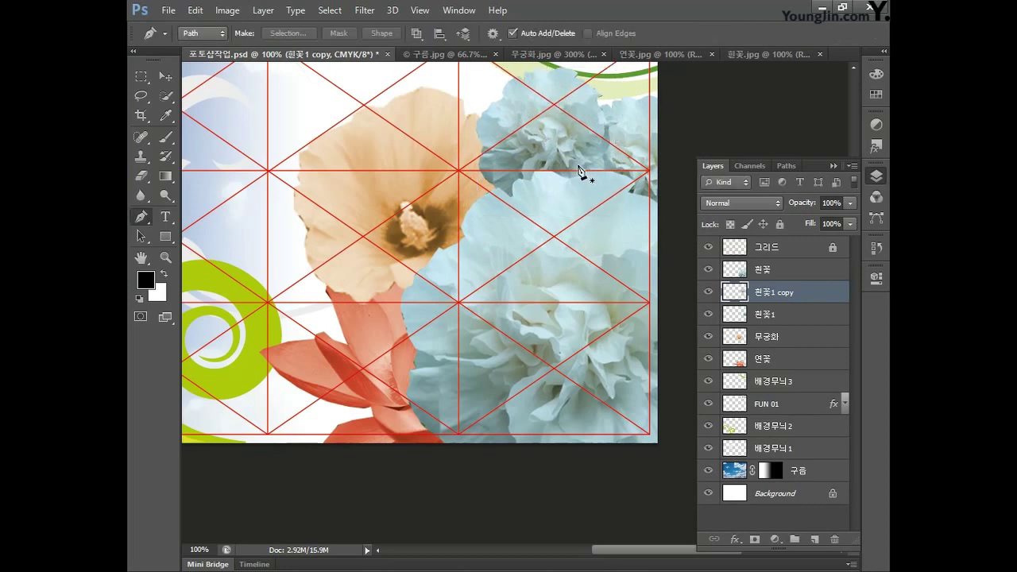
# Move the second small flower copy directly beneath 흰꽃1 and rename it 흰꽃2
pyautogui.moveTo(785, 298); pyautogui.dragTo(785, 318)
pyautogui.doubleClick(771, 315)
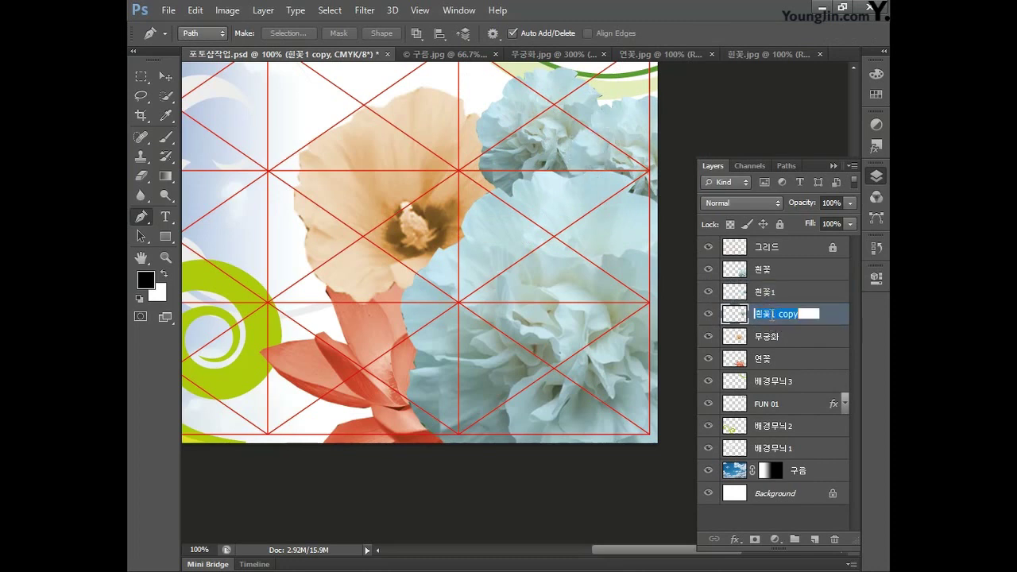
pyautogui.write('흰꽃2')
pyautogui.press('Return')
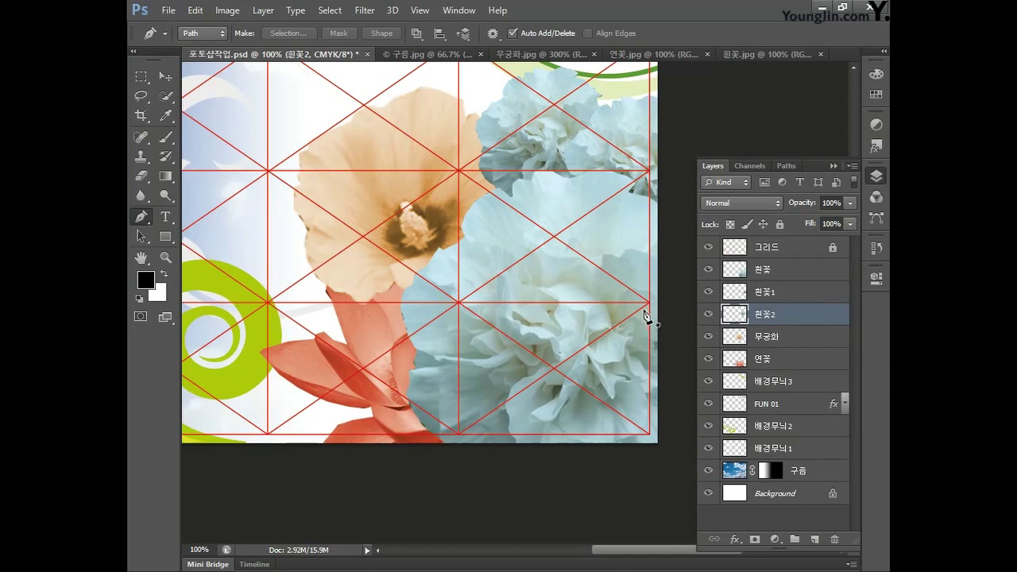
# Convert the composition to RGB Color mode without flattening its layers
pyautogui.click(228, 11)
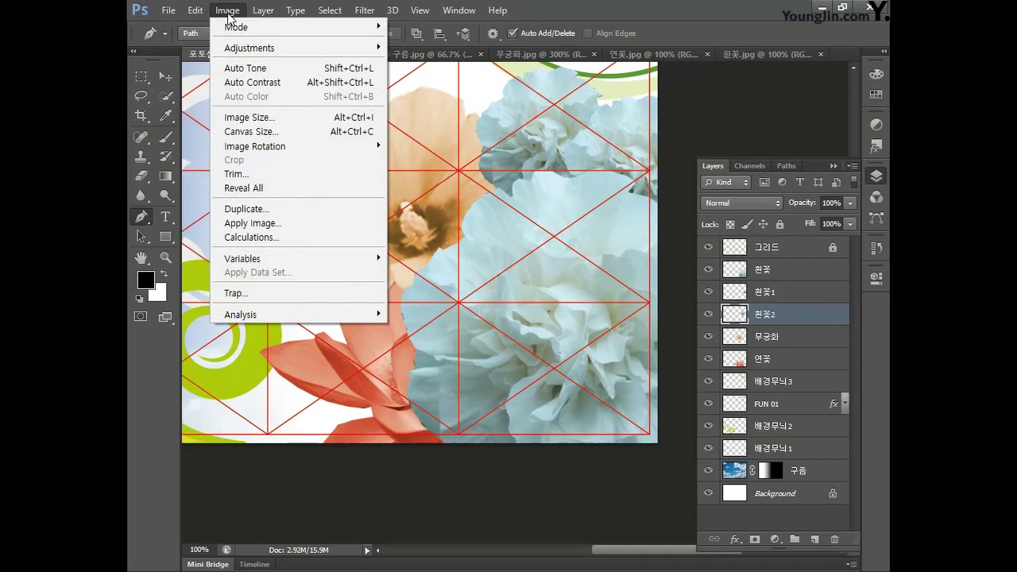
pyautogui.moveTo(235, 32)
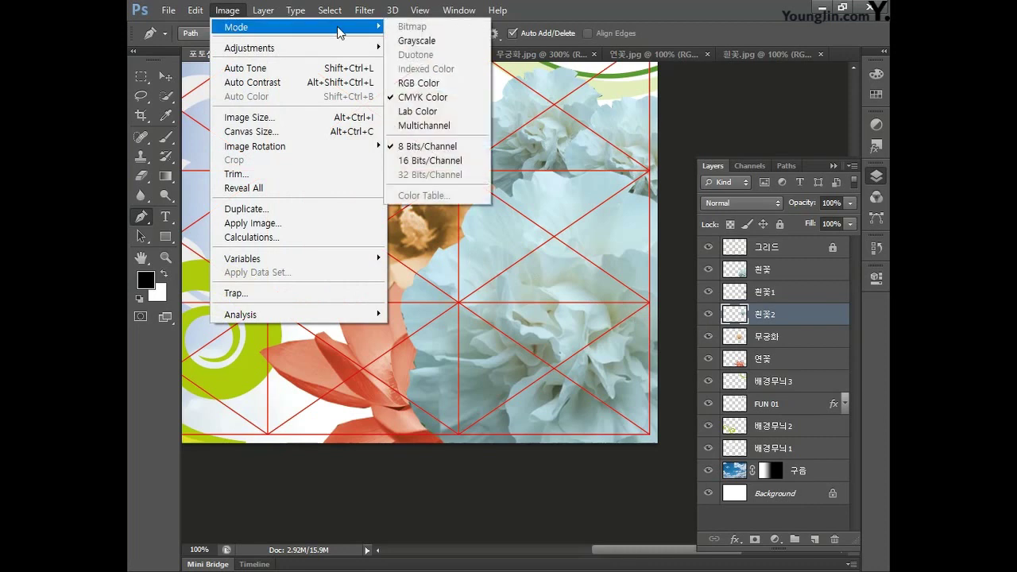
pyautogui.click(422, 84)
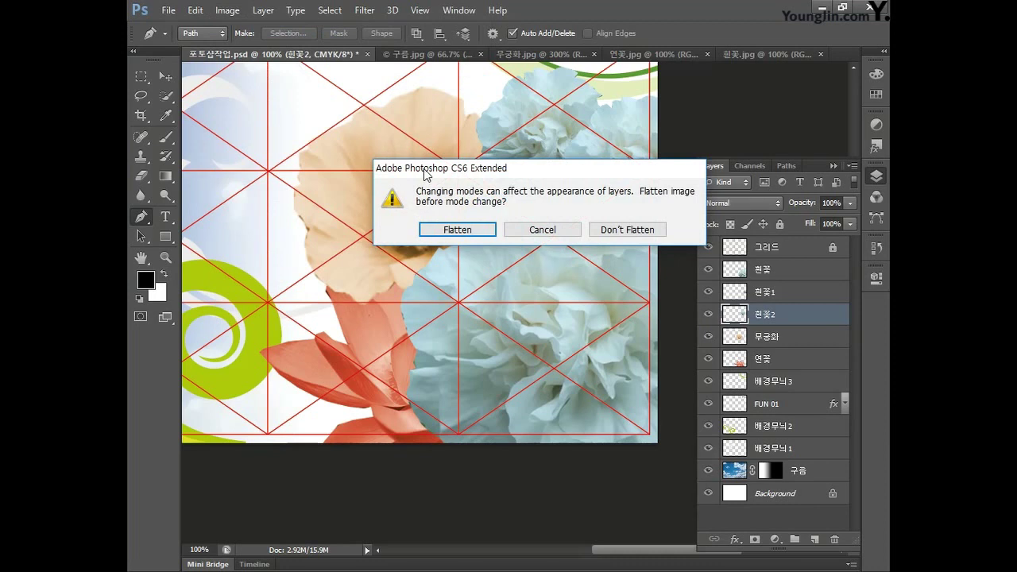
pyautogui.click(616, 230)
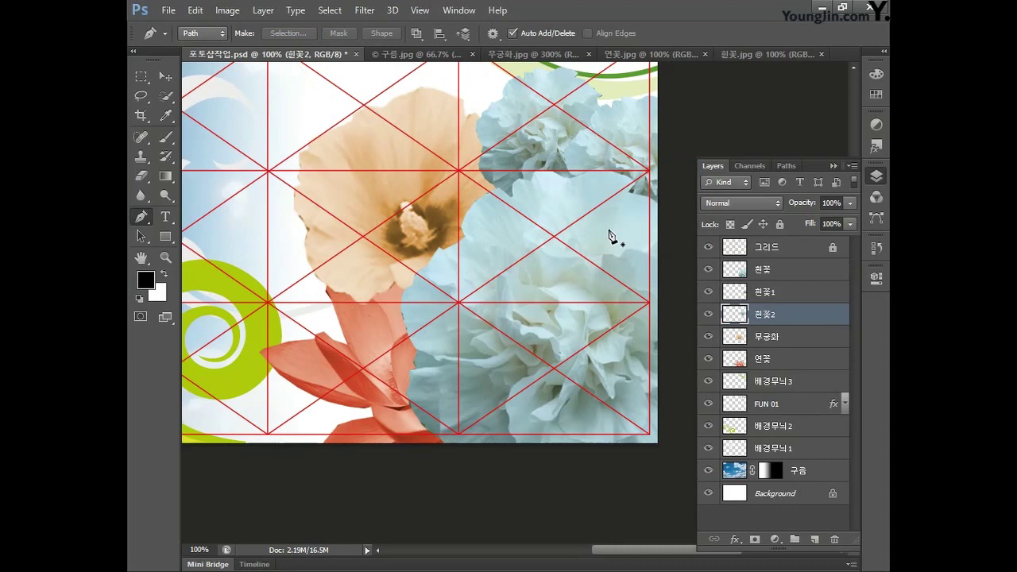
# Apply the Paint Daubs filter to the 흰꽃2 layer with brush size 6, sharpness 10 and the Simple brush type
pyautogui.click(365, 11)
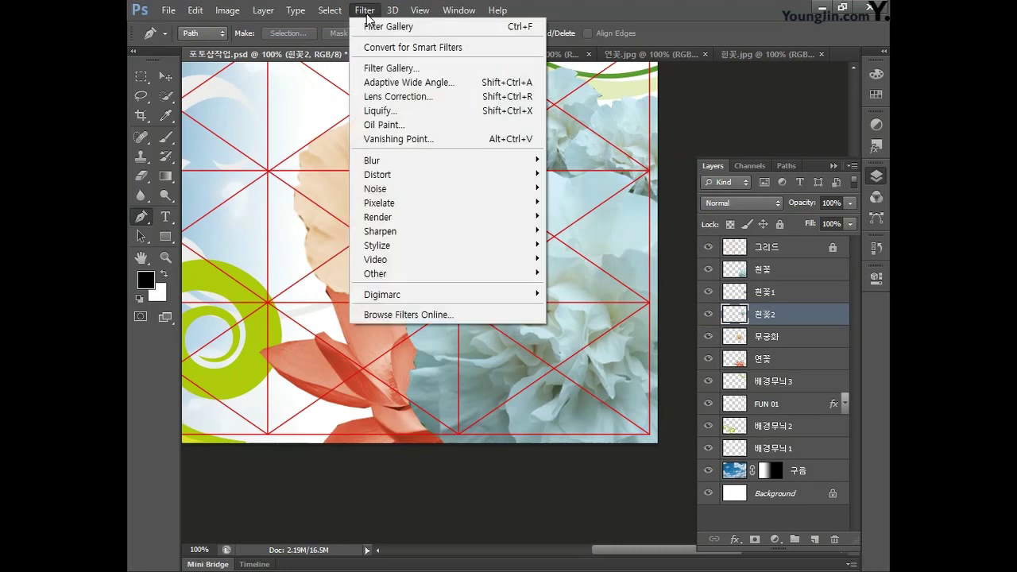
pyautogui.click(389, 47)
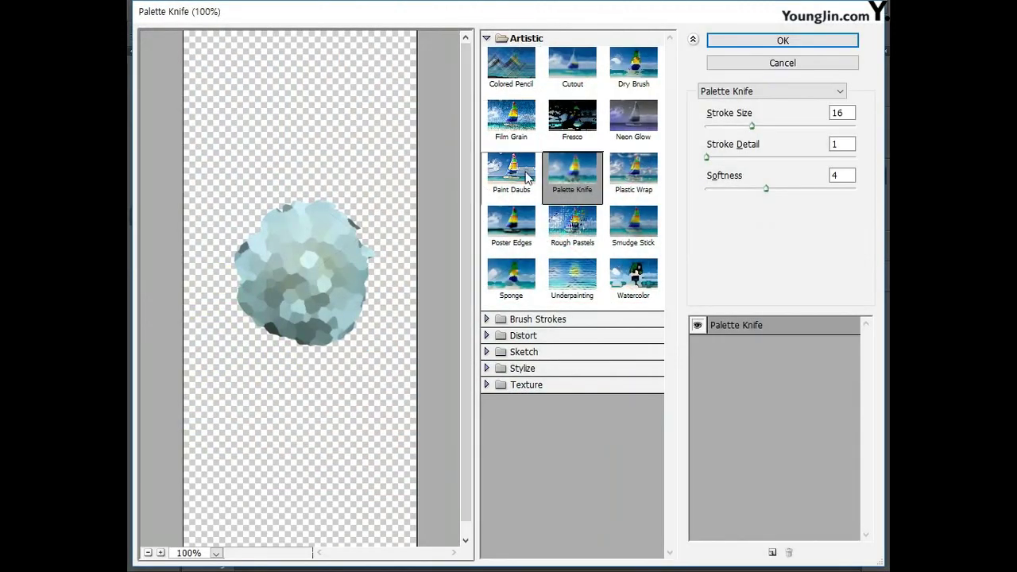
pyautogui.click(529, 177)
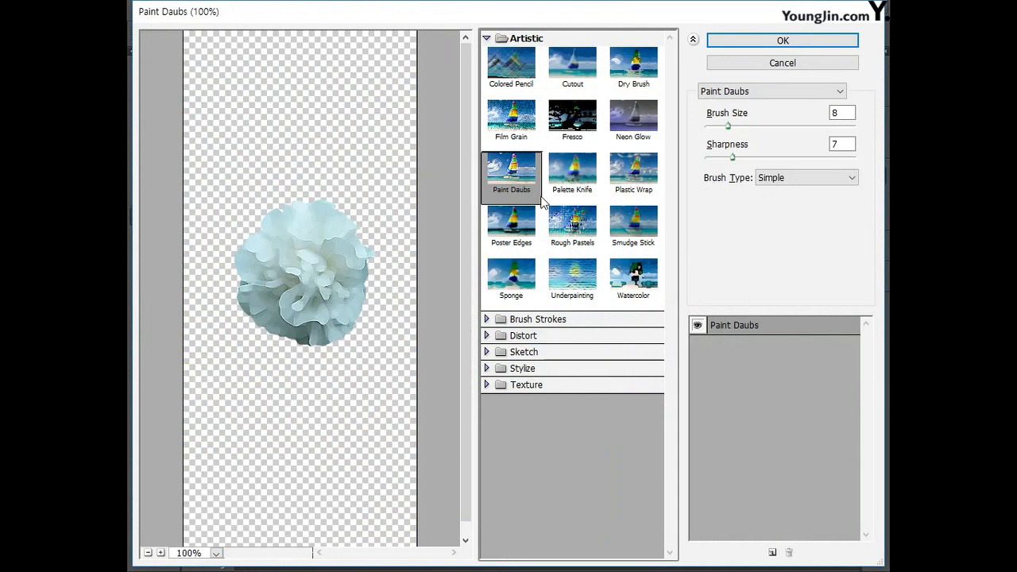
pyautogui.click(832, 114)
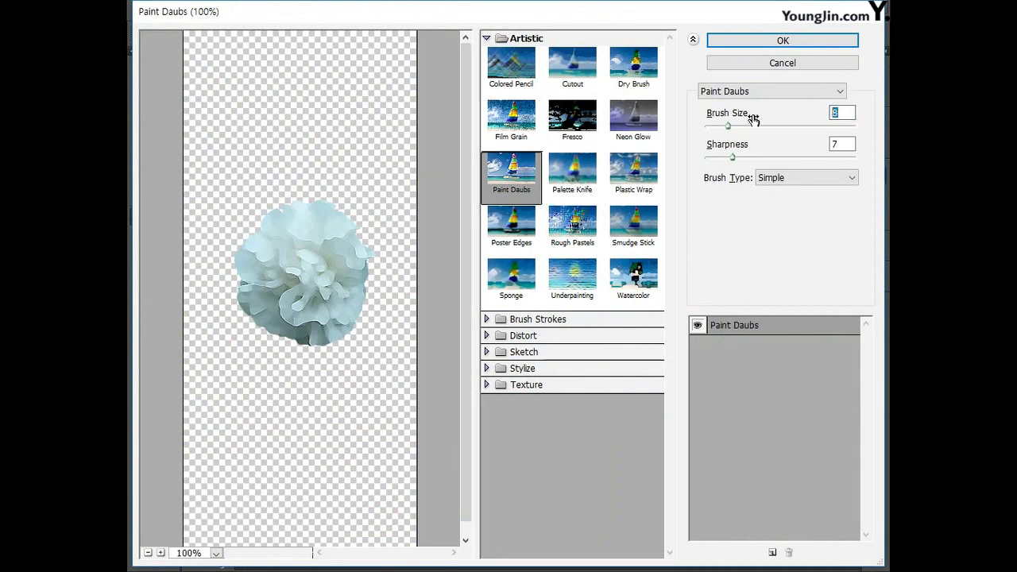
pyautogui.write('6')
pyautogui.press('Tab')
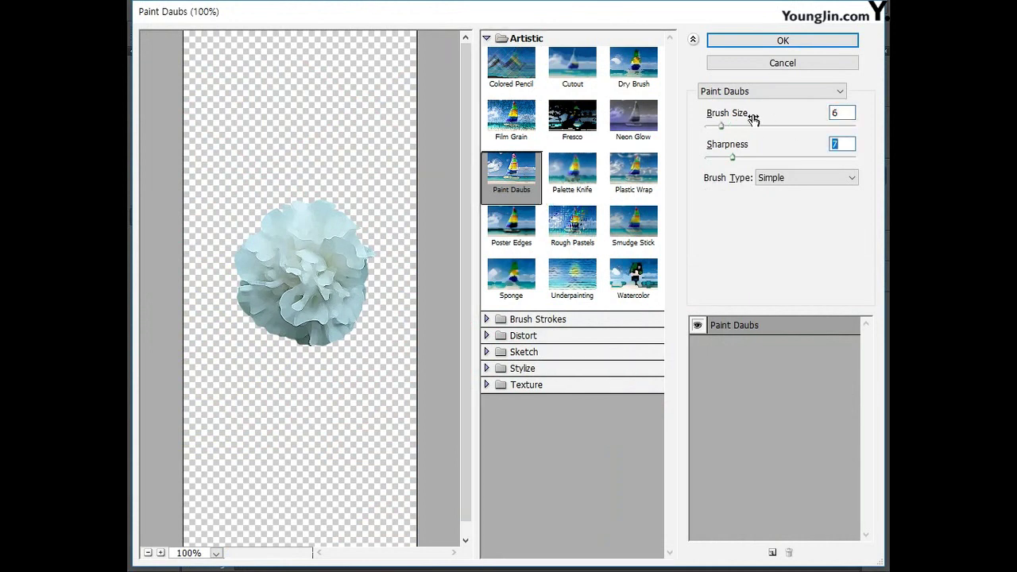
pyautogui.write('10')
pyautogui.click(783, 40)
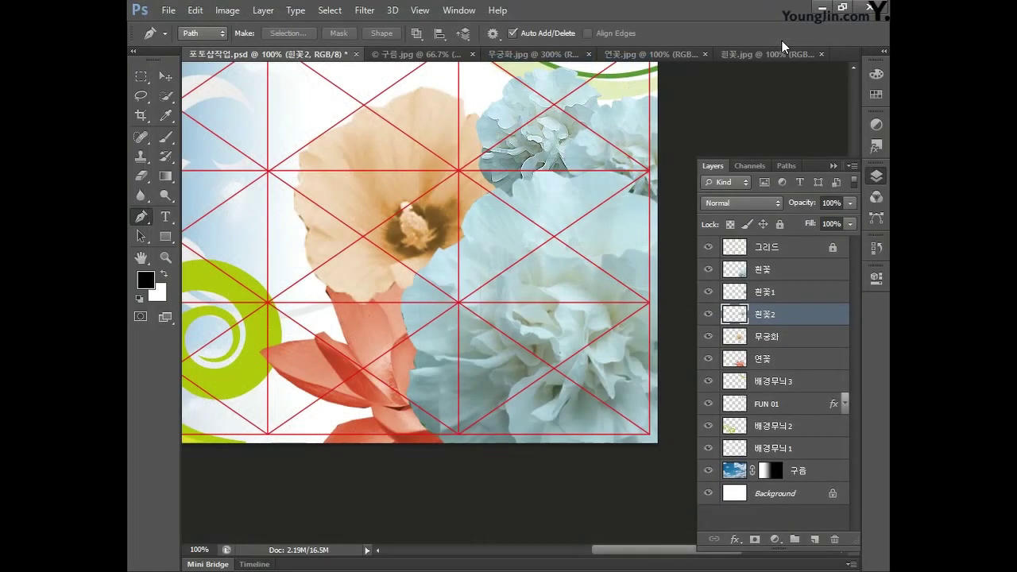
# Reapply the last Paint Daubs filter to the 흰꽃1, 무궁화 and 연꽃 layers in turn
pyautogui.click(778, 296)
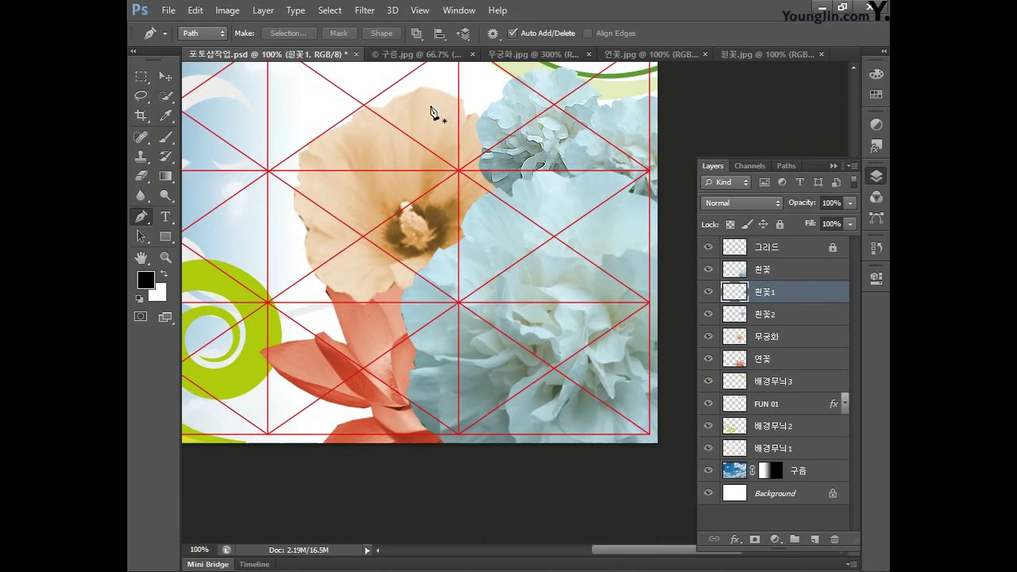
pyautogui.click(369, 12)
pyautogui.click(378, 28)
pyautogui.click(778, 337)
pyautogui.click(368, 13)
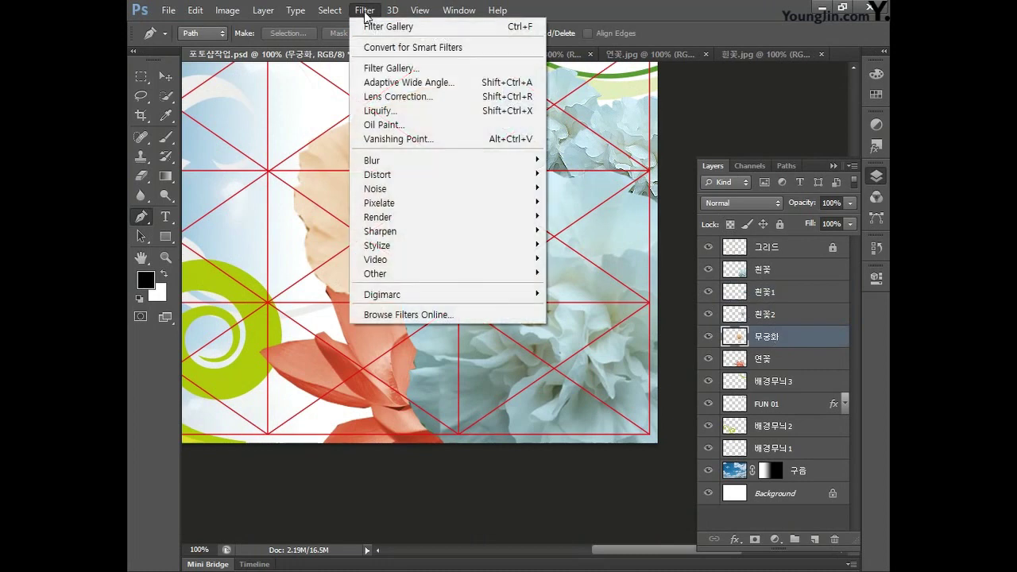
pyautogui.click(382, 26)
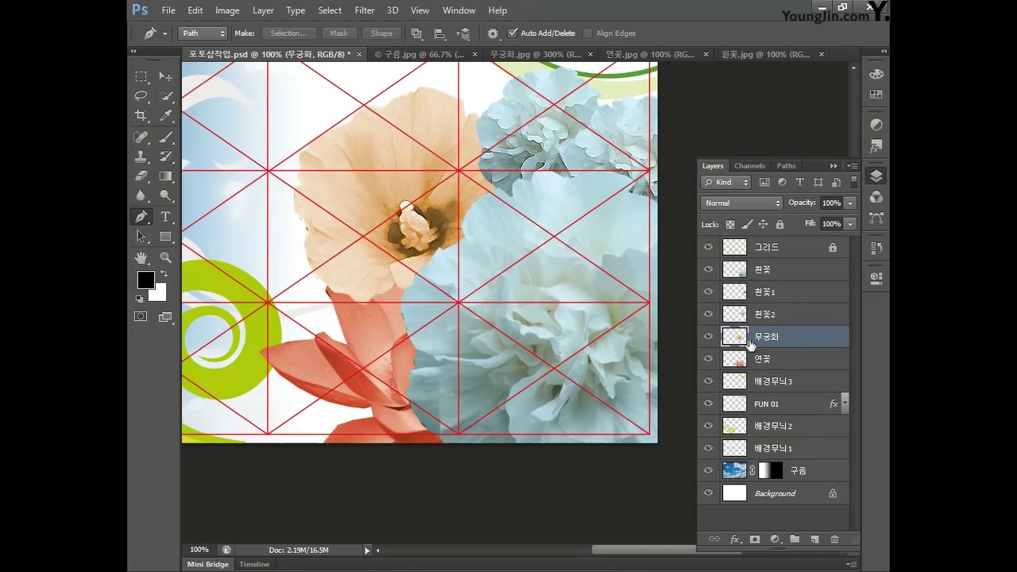
pyautogui.click(759, 359)
pyautogui.click(367, 11)
pyautogui.click(374, 27)
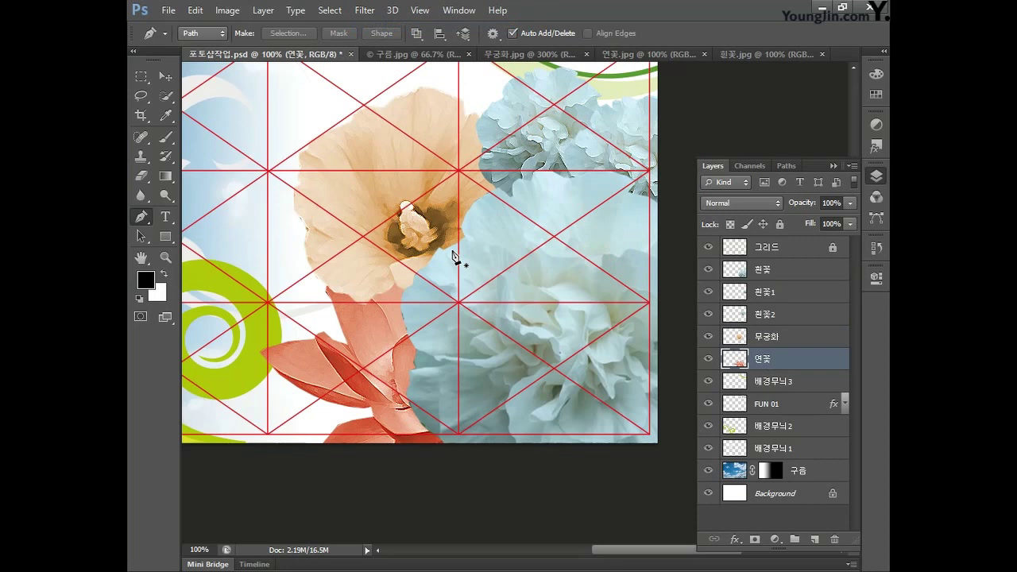
# Convert the composition back to CMYK Color mode without flattening its layers
pyautogui.click(228, 10)
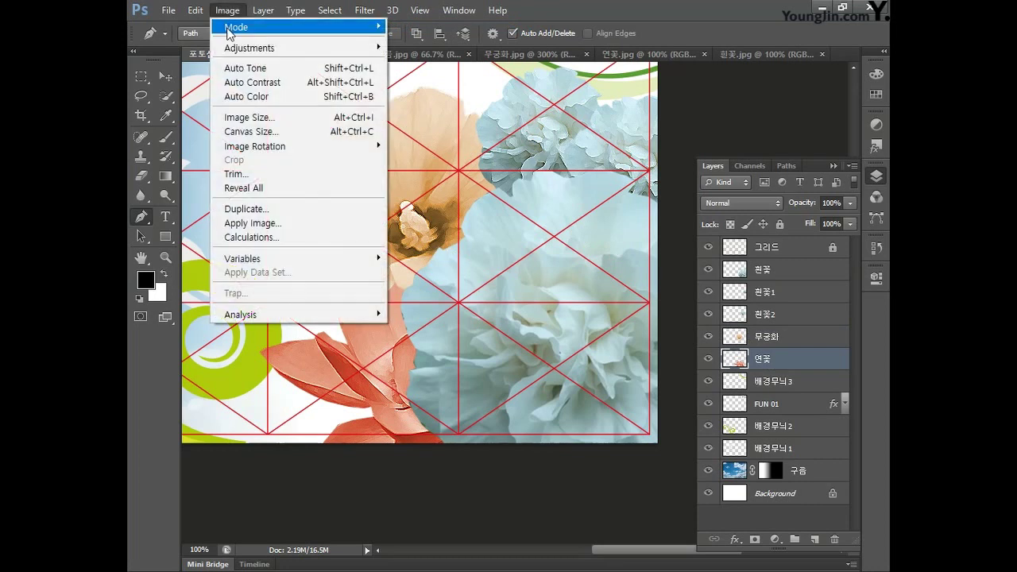
pyautogui.moveTo(316, 30)
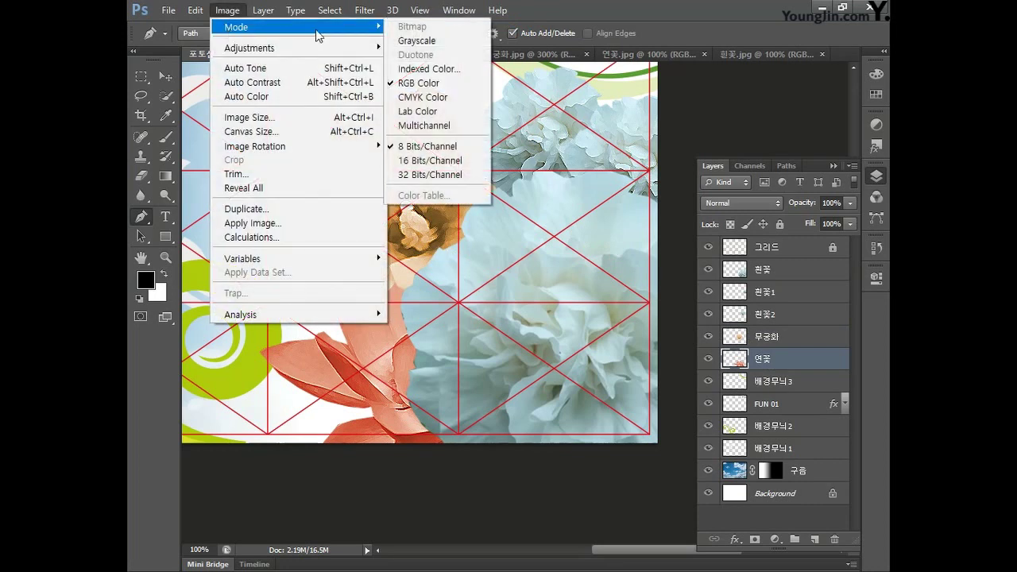
pyautogui.click(412, 97)
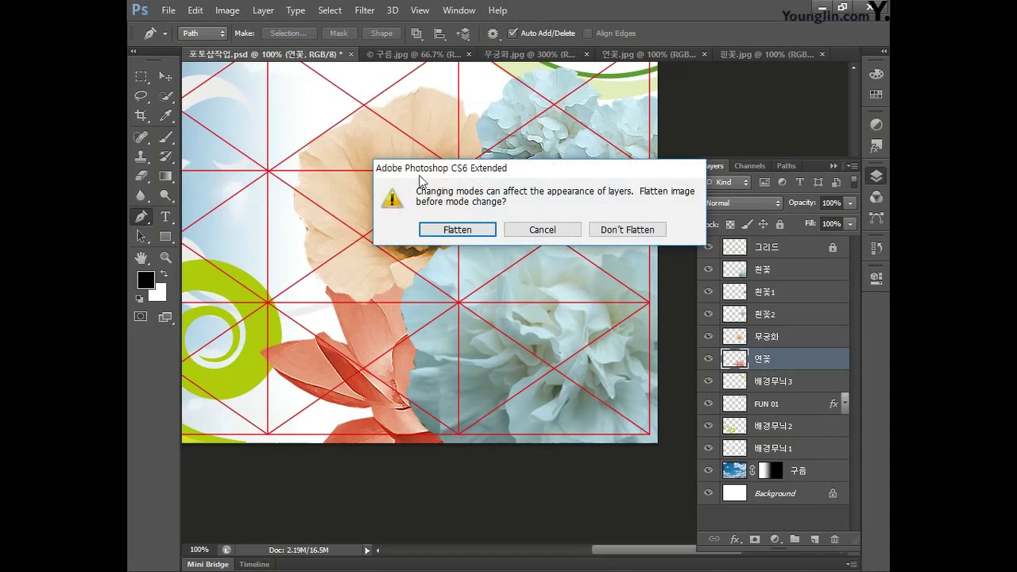
pyautogui.click(615, 233)
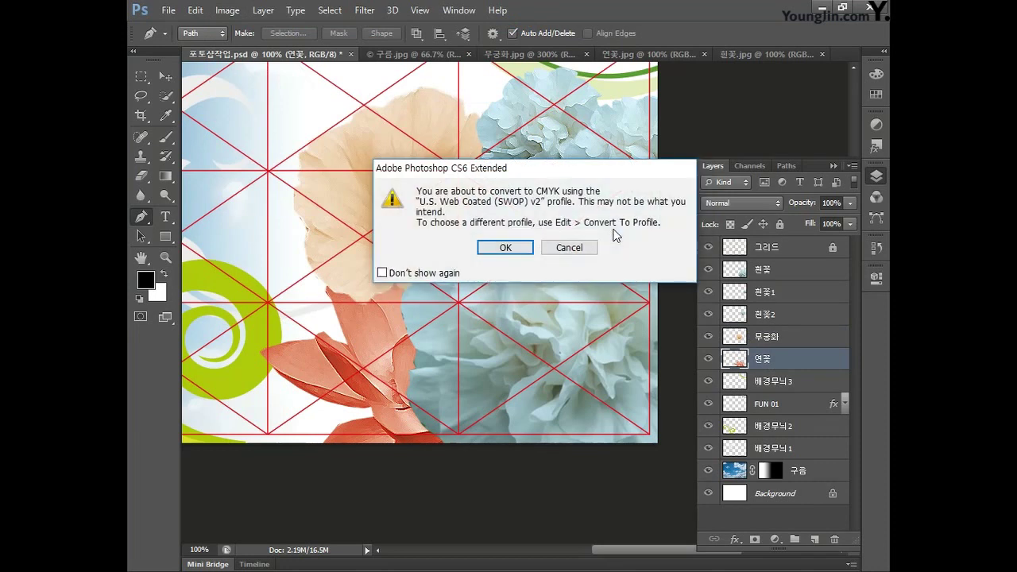
pyautogui.click(506, 248)
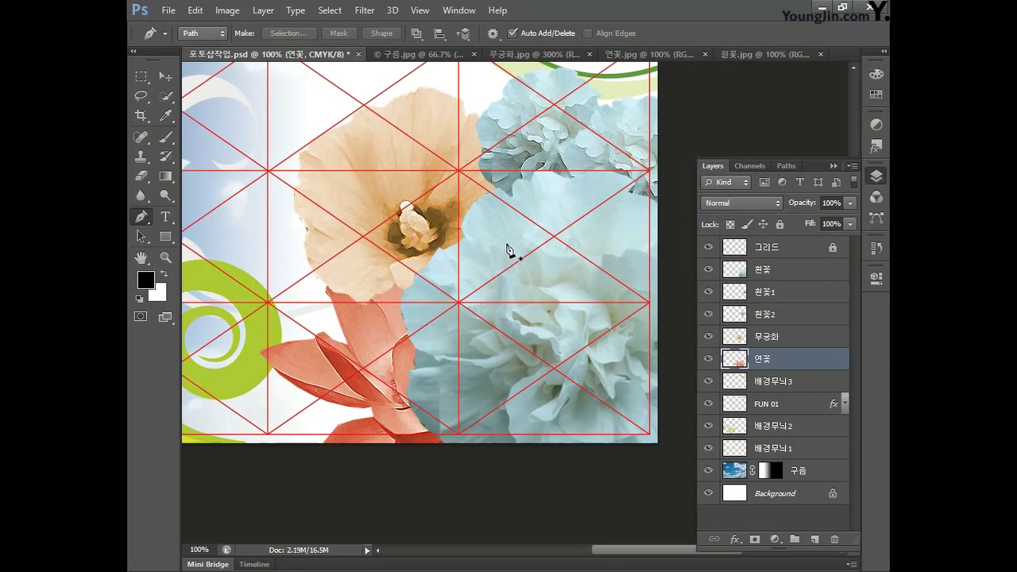
# Add a Drop Shadow to the 흰꽃1 layer with 40% opacity, -30° angle, Global Light off, 5 px distance and 10 px size
pyautogui.click(805, 300)
pyautogui.doubleClick(808, 300)
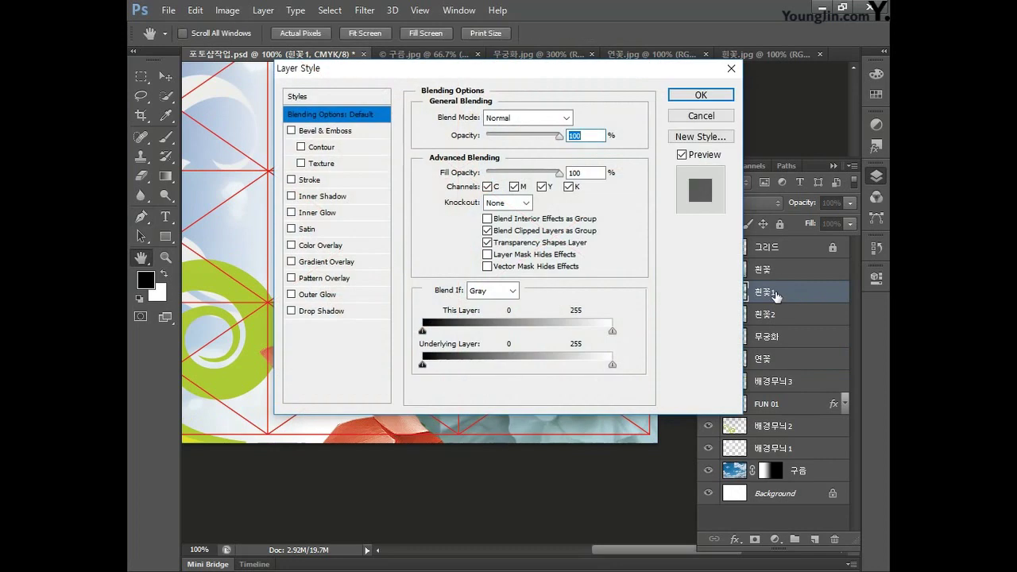
pyautogui.click(324, 312)
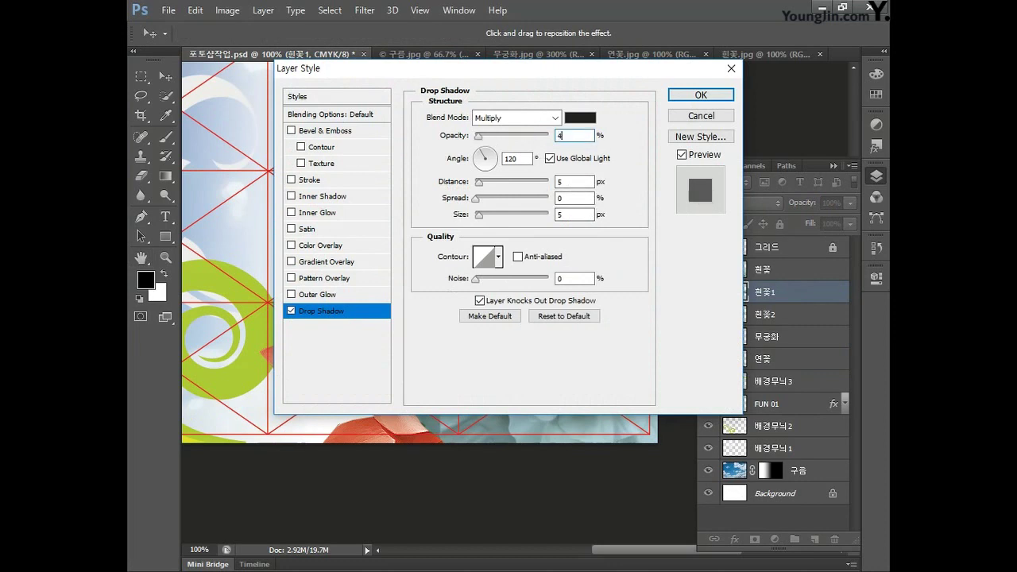
pyautogui.click(504, 137)
pyautogui.click(550, 159)
pyautogui.doubleClick(527, 160)
pyautogui.write('-30')
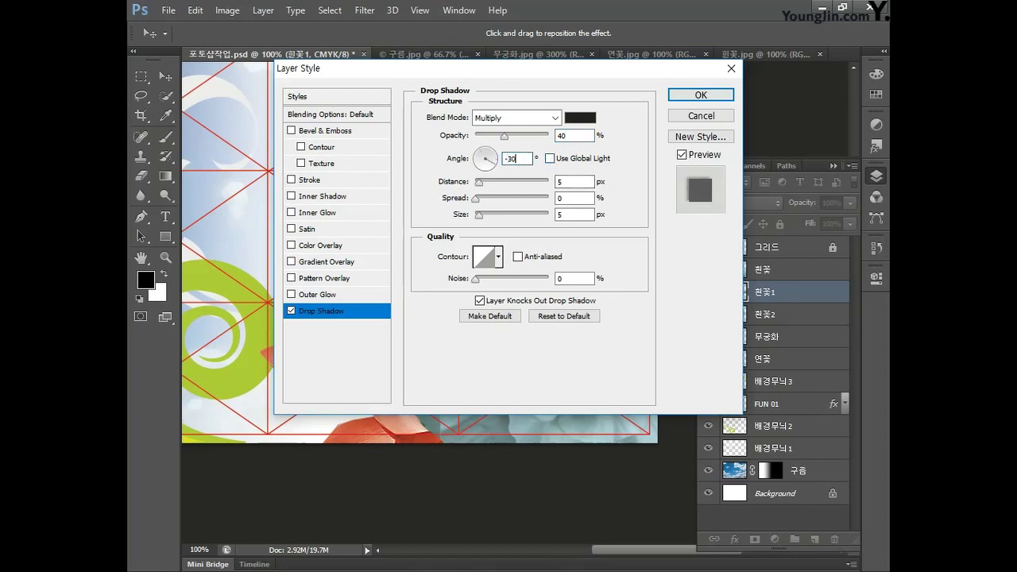
pyautogui.press('Tab')
pyautogui.write('5')
pyautogui.press('Tab')
pyautogui.press('Tab')
pyautogui.write('10')
pyautogui.click(699, 96)
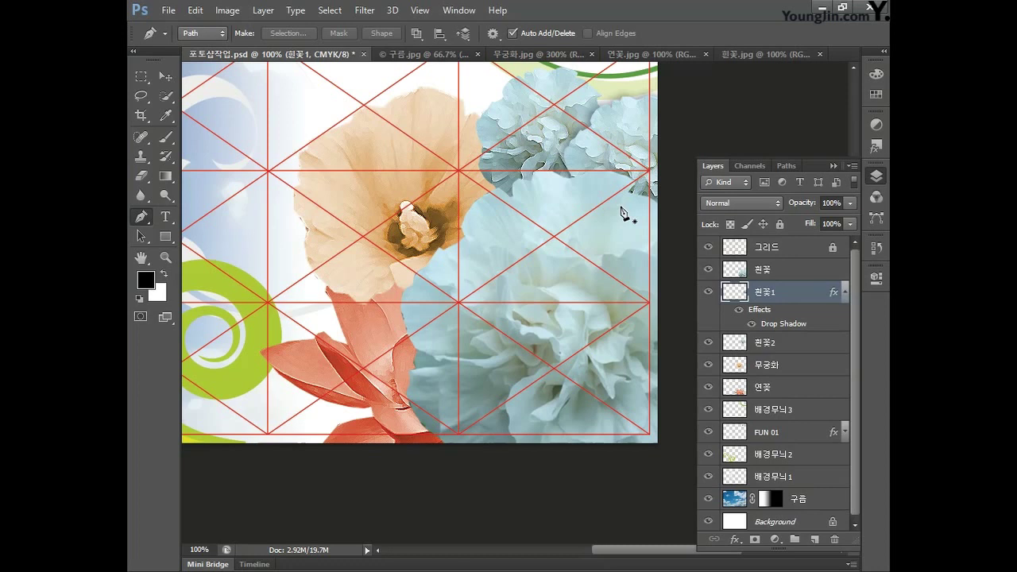
# Copy the layer style of 흰꽃1 and paste it onto the 흰꽃, 흰꽃2, 무궁화 and 연꽃 layers together
pyautogui.rightClick(801, 298)
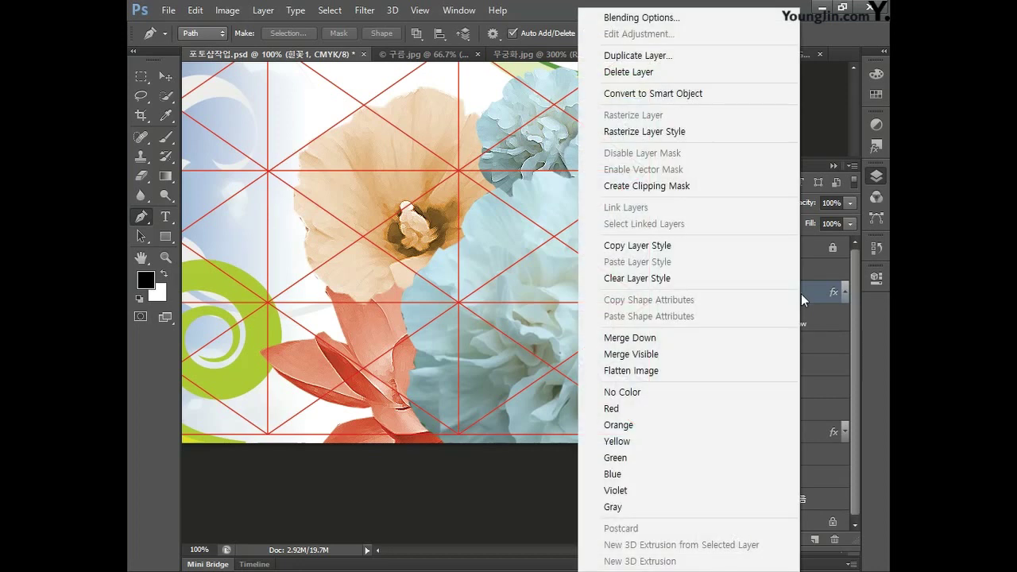
pyautogui.click(712, 255)
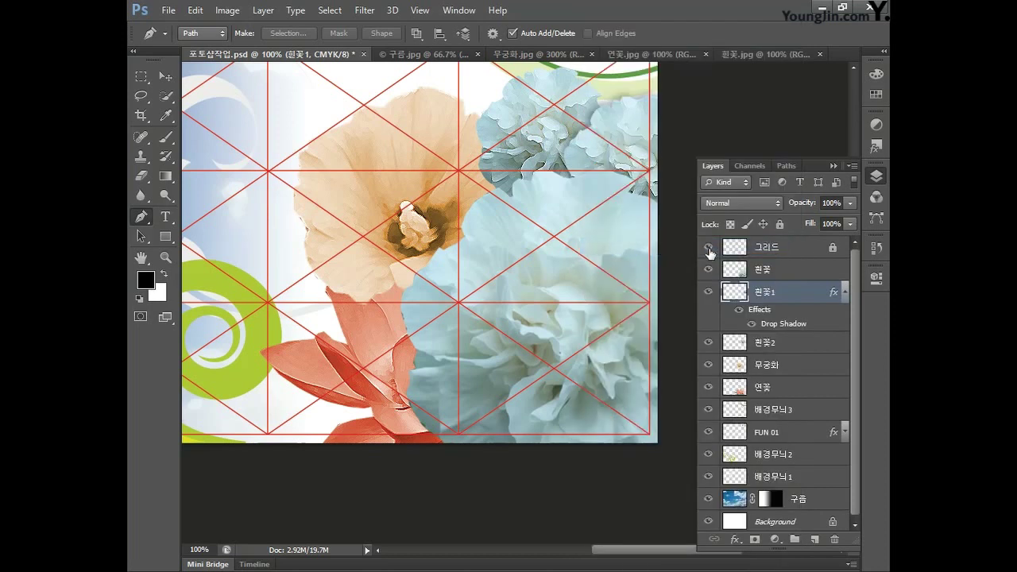
pyautogui.keyDown('shift'); pyautogui.click(792, 273); pyautogui.keyUp('shift')
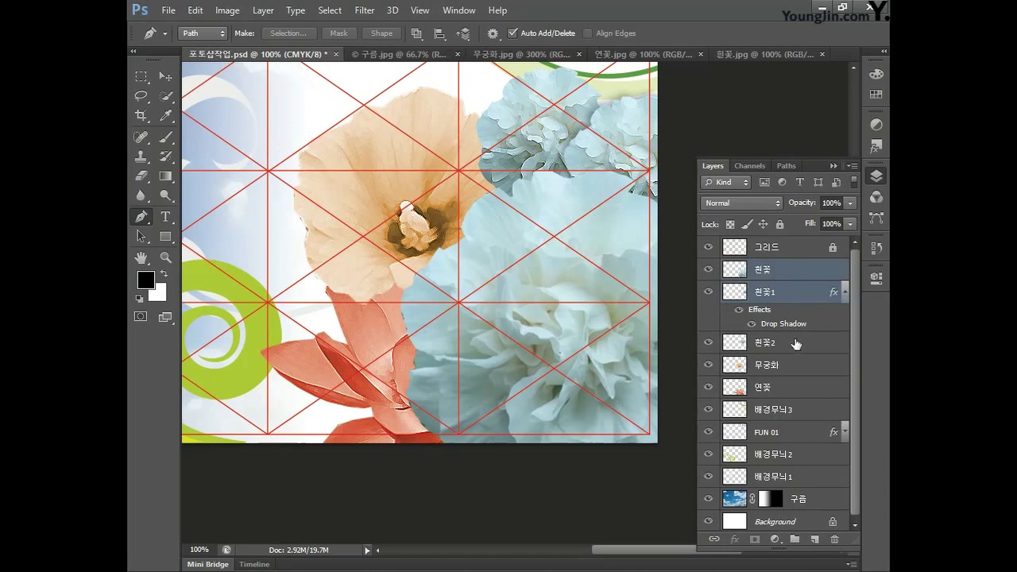
pyautogui.keyDown('shift'); pyautogui.click(797, 342); pyautogui.keyUp('shift')
pyautogui.keyDown('shift'); pyautogui.click(797, 365); pyautogui.keyUp('shift')
pyautogui.keyDown('shift'); pyautogui.click(791, 390); pyautogui.keyUp('shift')
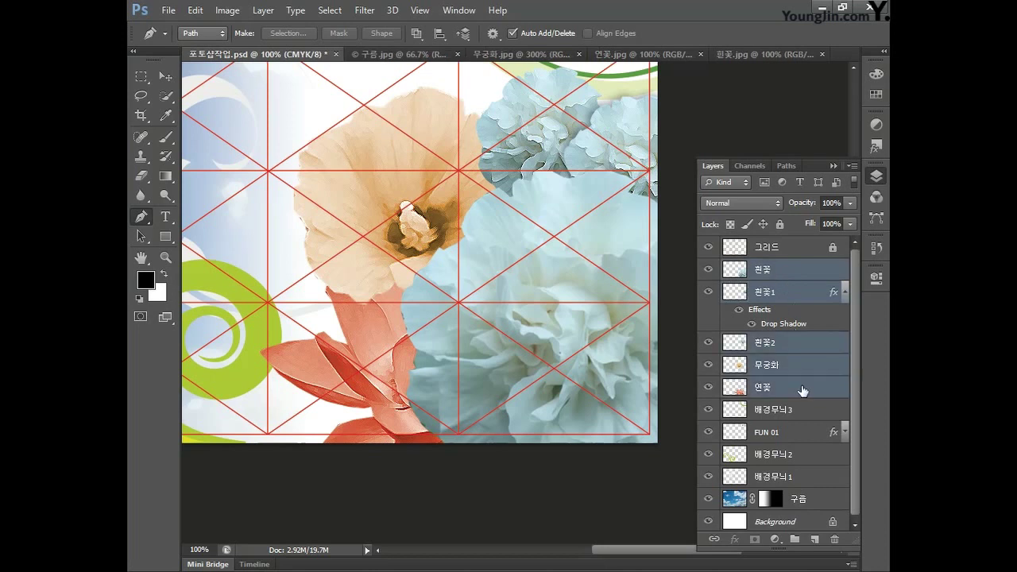
pyautogui.rightClick(803, 390)
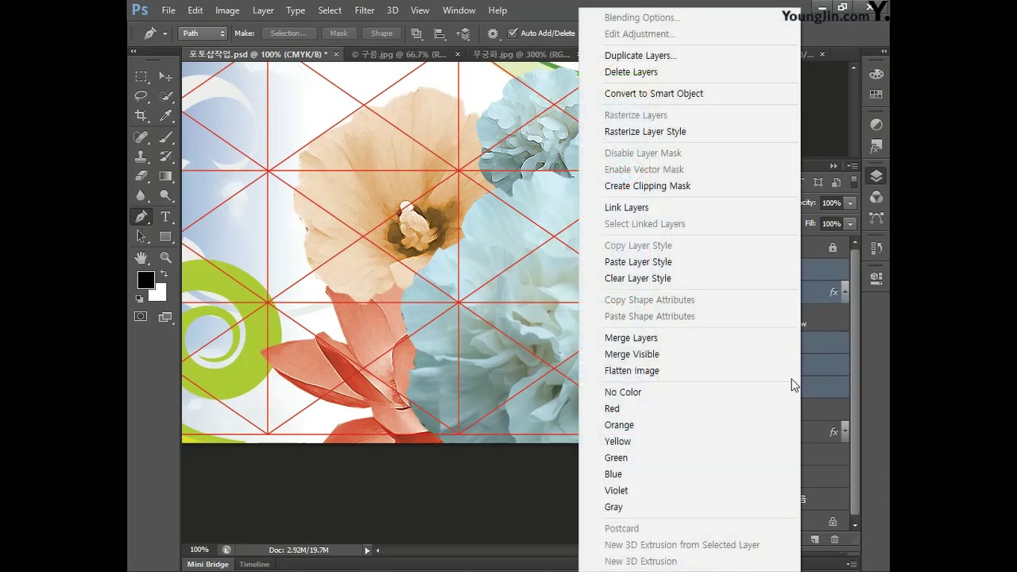
pyautogui.click(716, 263)
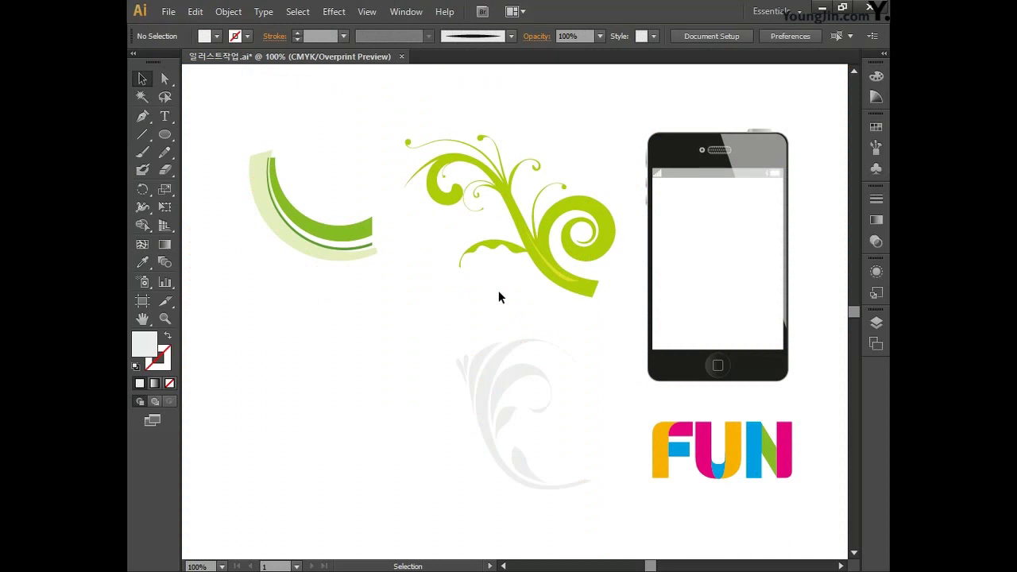
# Copy the phone illustration in Illustrator and paste it as pixels into the Photoshop composition, above the 흰꽃 layer
pyautogui.click(677, 291)
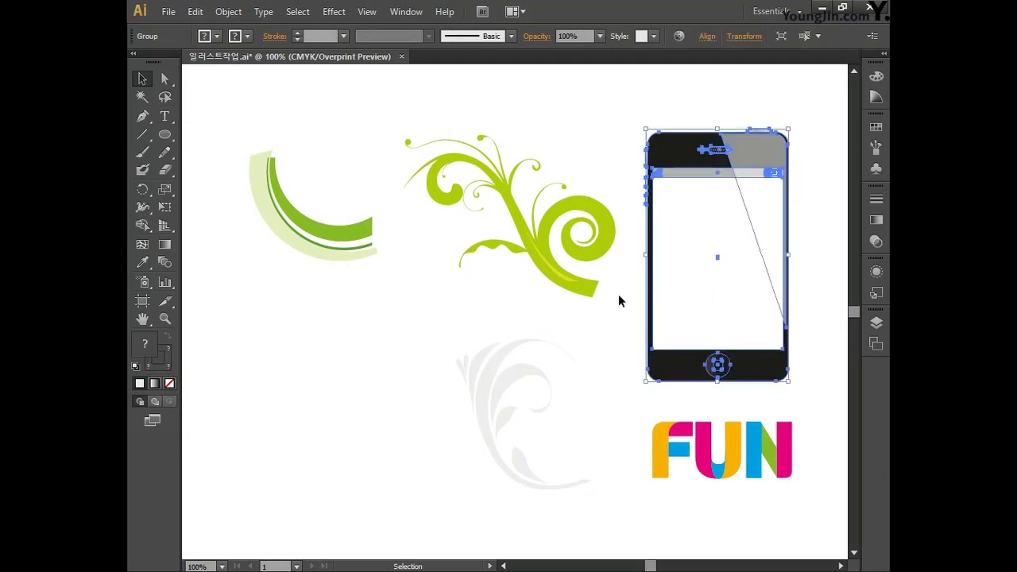
pyautogui.press('ctrl')
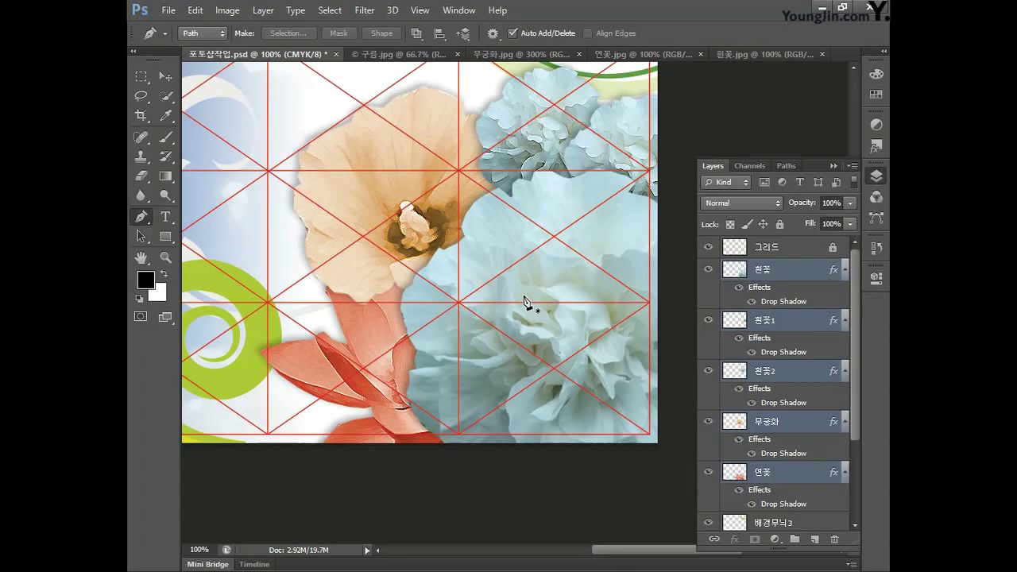
pyautogui.doubleClick(141, 257)
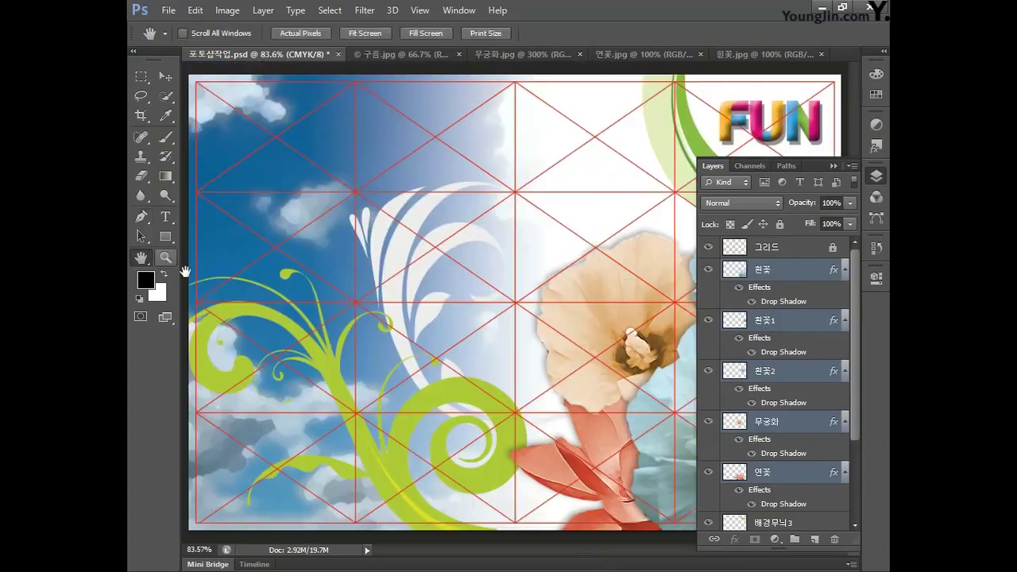
pyautogui.keyDown('alt'); pyautogui.click(846, 271); pyautogui.keyUp('alt')
pyautogui.hotkey('ctrl', 'v')
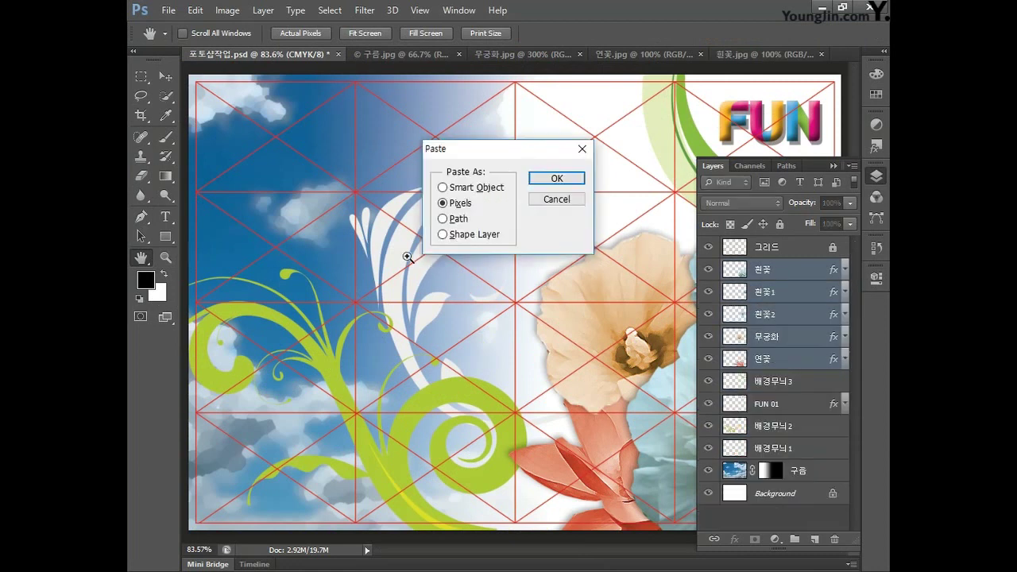
pyautogui.click(547, 179)
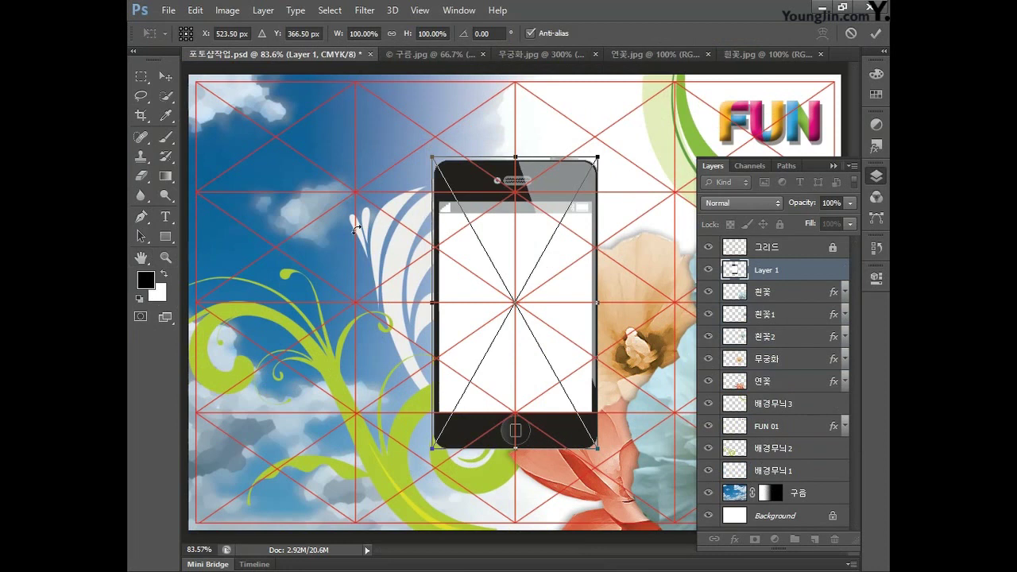
# Scale down the pasted phone, place it over the cloud background above the green ornament, and commit the placement
pyautogui.moveTo(543, 268); pyautogui.dragTo(375, 237)
pyautogui.moveTo(267, 428); pyautogui.dragTo(271, 395)
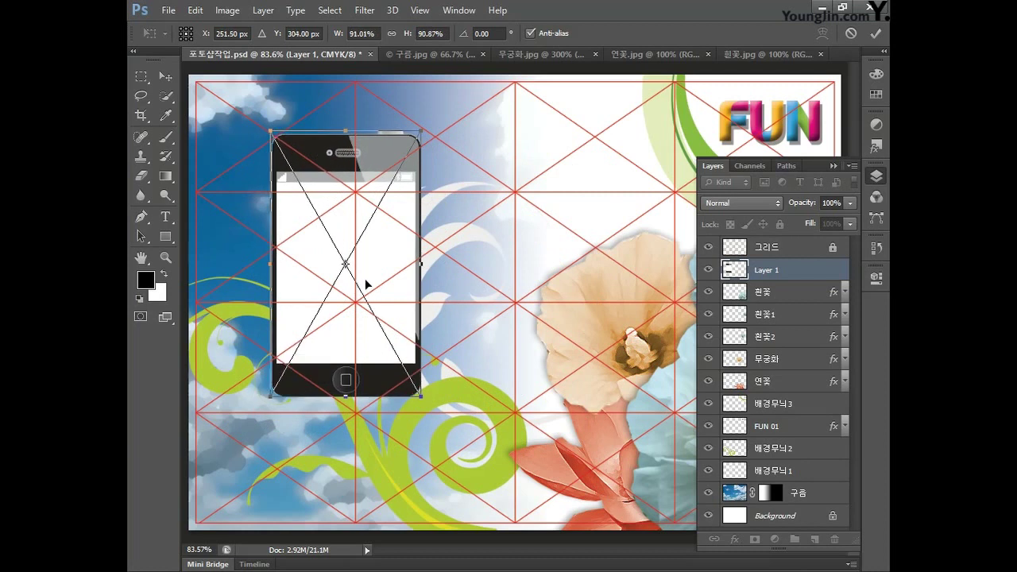
pyautogui.moveTo(389, 282); pyautogui.dragTo(380, 273)
pyautogui.moveTo(393, 379)
pyautogui.mouseDown()
pyautogui.moveTo(400, 395)
pyautogui.moveTo(395, 389)
pyautogui.mouseUp()
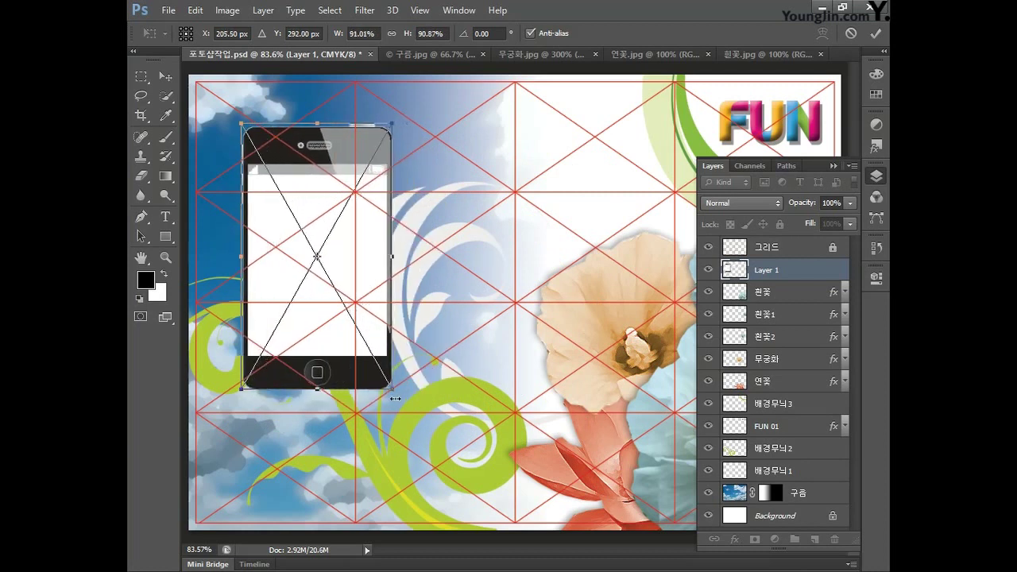
pyautogui.moveTo(394, 124); pyautogui.dragTo(384, 137)
pyautogui.press('Return')
pyautogui.press('h')
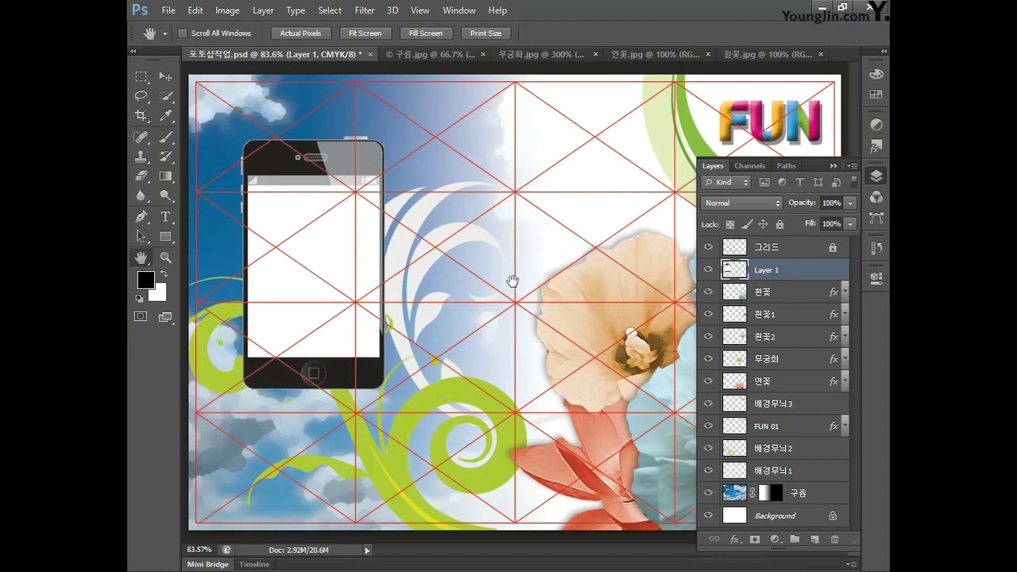
# Rename the pasted phone's layer 핸드폰
pyautogui.doubleClick(765, 270)
pyautogui.write('핸드폰')
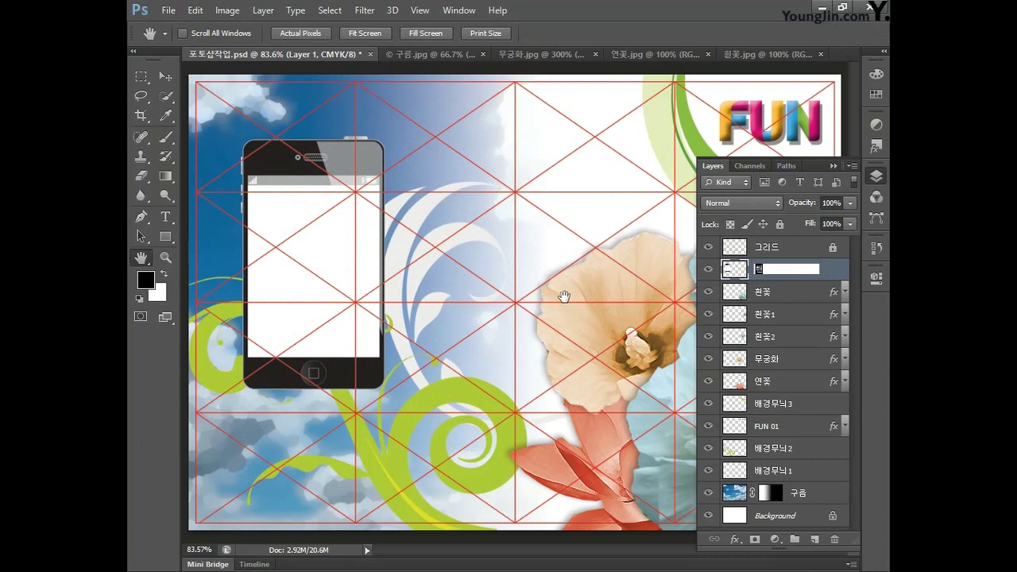
pyautogui.press('Return')
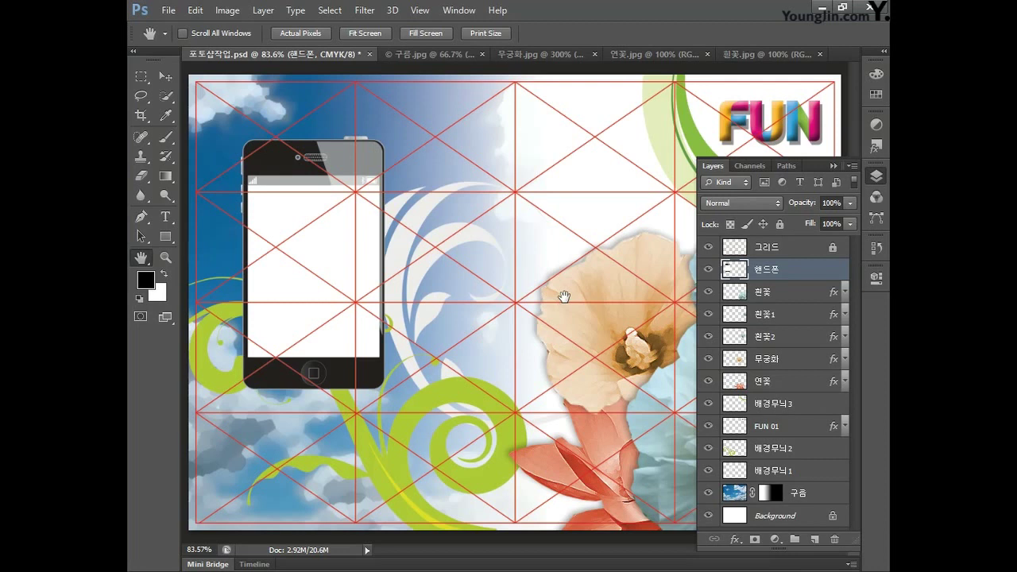
# Hide the 핸드폰, FUN 01, 구름, 배경무늬3 and 그리드 layers
pyautogui.click(709, 270)
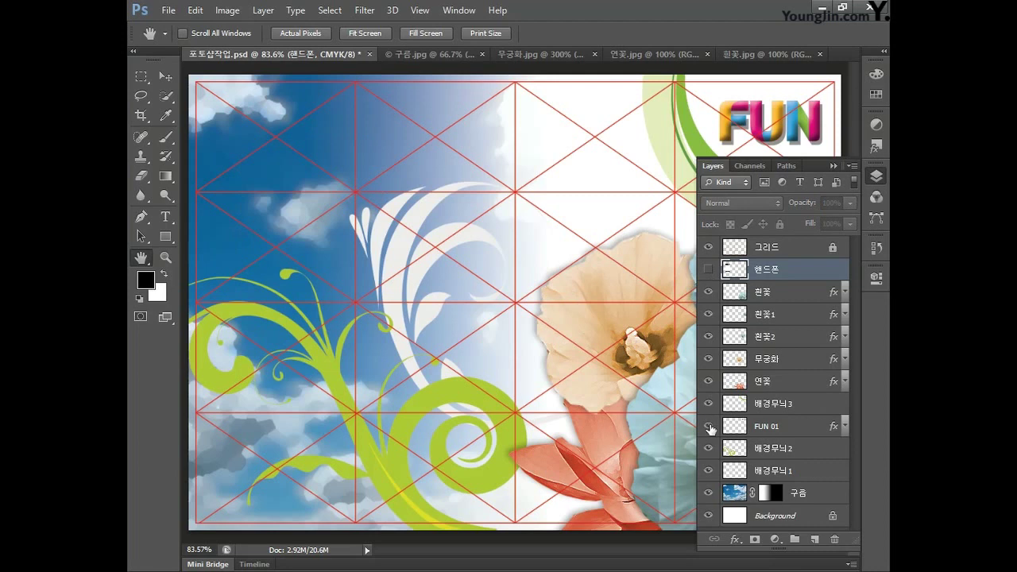
pyautogui.click(708, 426)
pyautogui.click(708, 493)
pyautogui.click(708, 403)
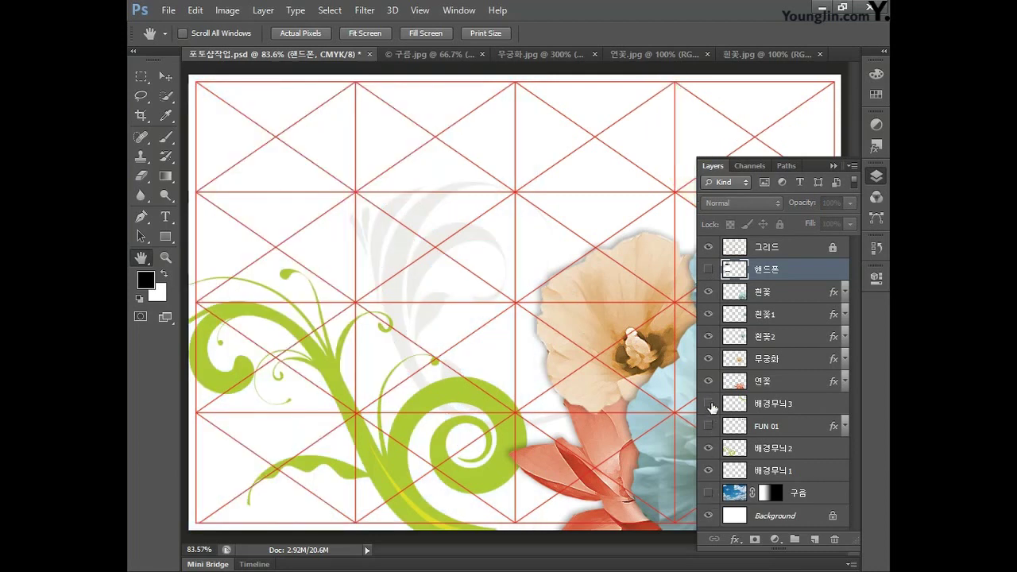
pyautogui.click(708, 247)
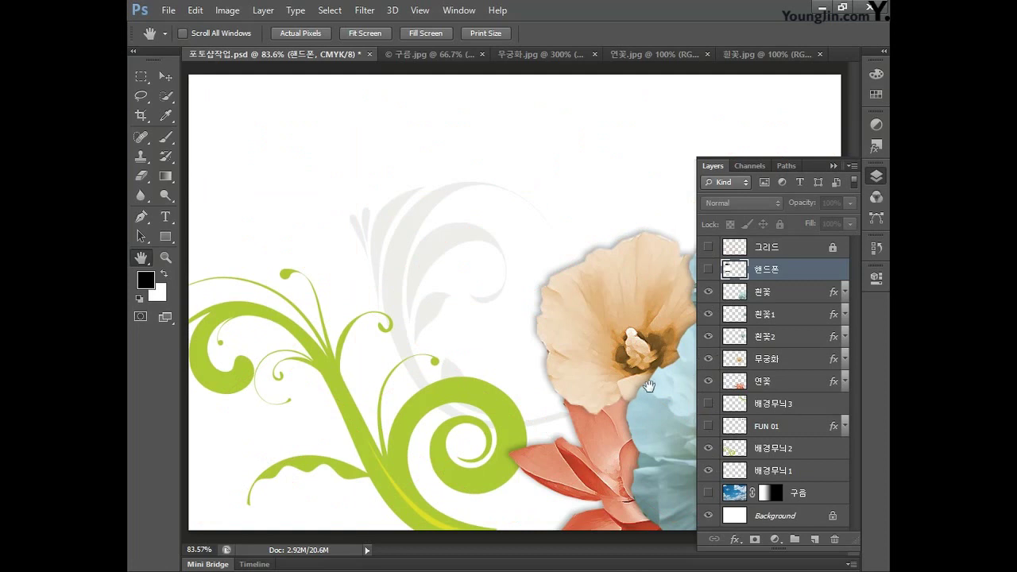
# Stamp the visible layers into a new merged layer above 흰꽃 and name it 핸드폰화면
pyautogui.click(775, 301)
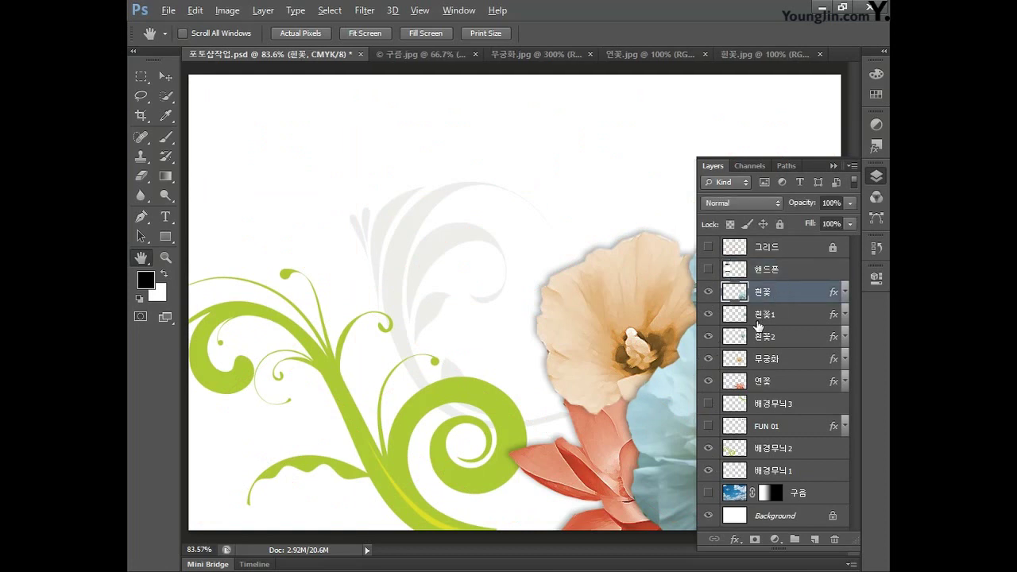
pyautogui.hotkey('ctrl', 'shift', 'alt', 'e')
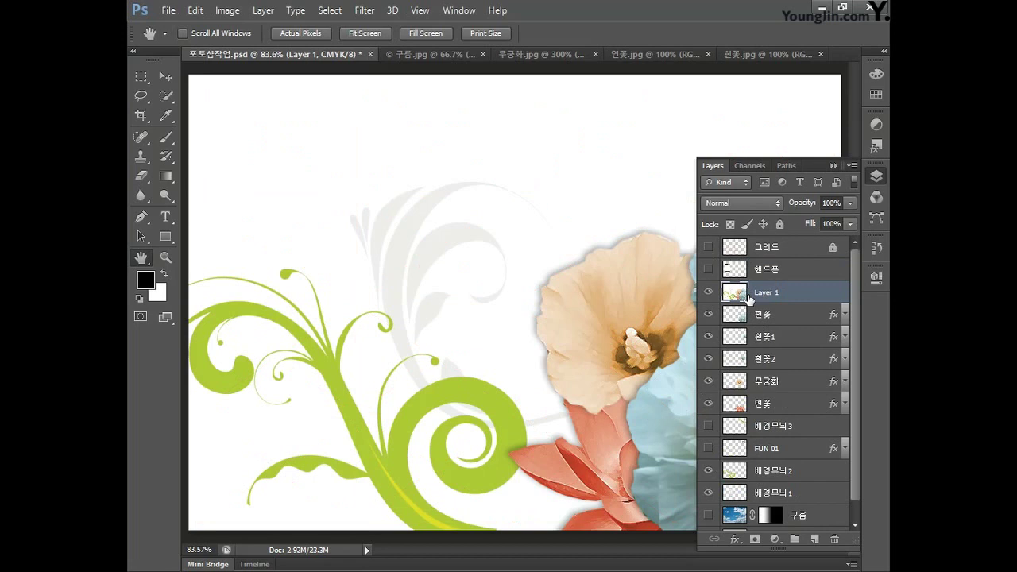
pyautogui.doubleClick(765, 293)
pyautogui.write('핸드폰폼')
pyautogui.write('면')
pyautogui.press('Return')
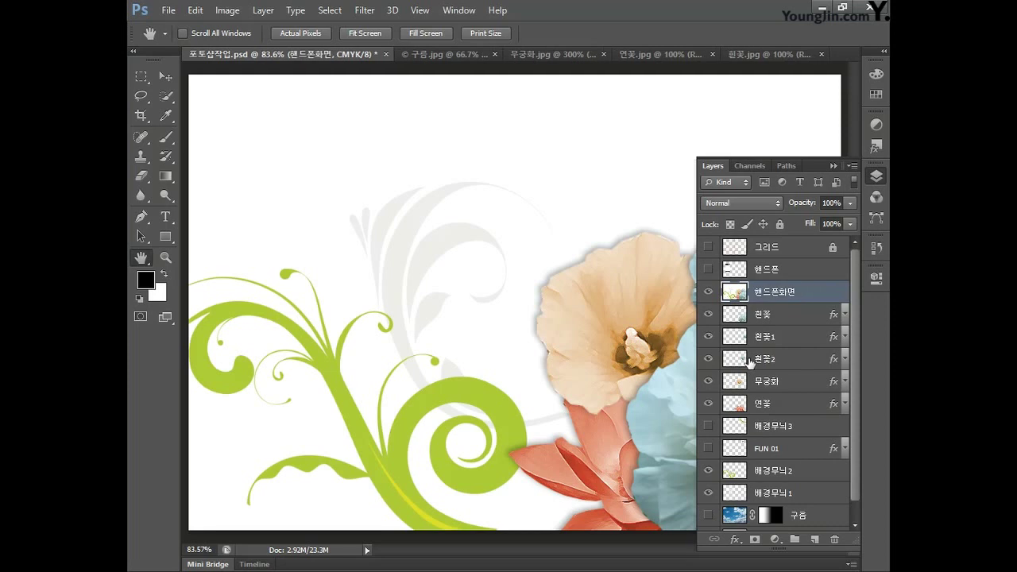
# Select a full-height vertical band through the curl ornament and flower on 핸드폰화면, invert the selection, erase the outside area and deselect
pyautogui.click(142, 77)
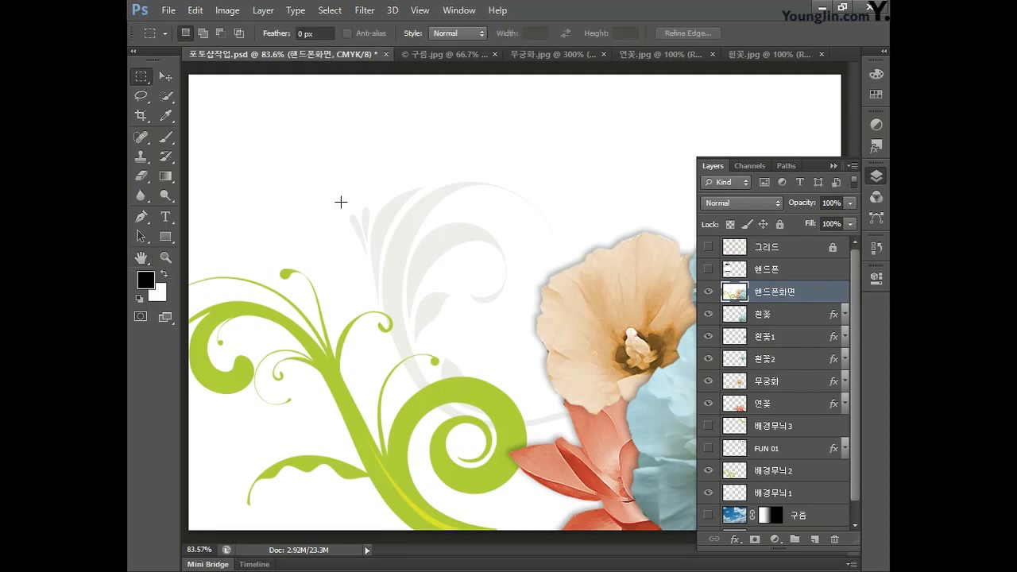
pyautogui.moveTo(418, 70); pyautogui.dragTo(684, 568)
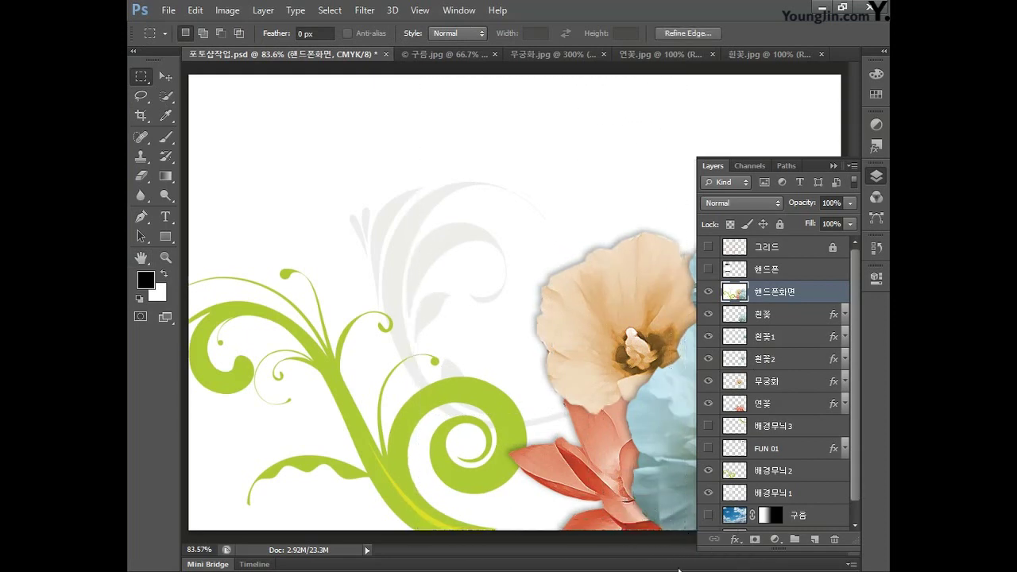
pyautogui.moveTo(569, 450); pyautogui.dragTo(544, 450)
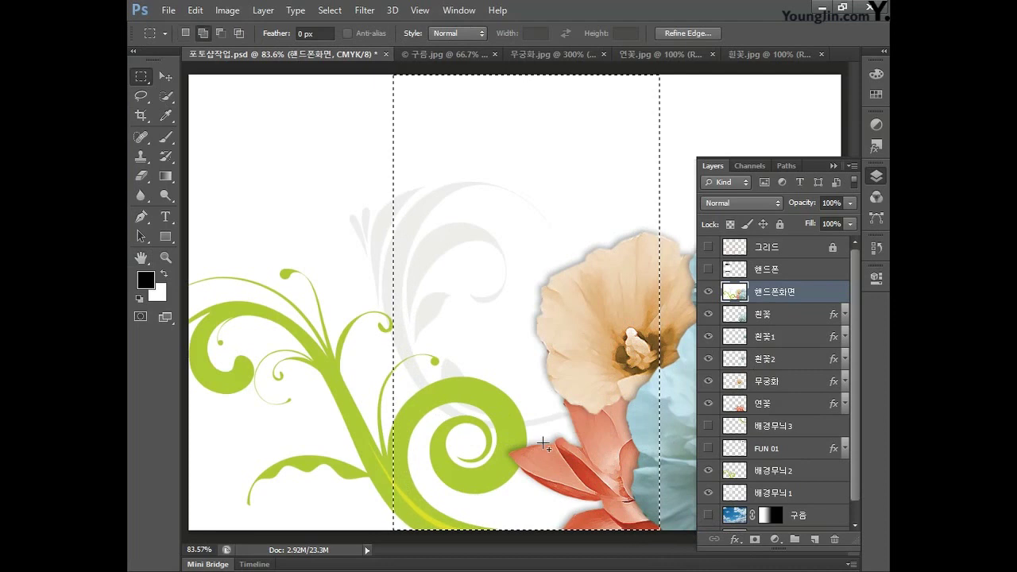
pyautogui.hotkey('ctrl', 'shift', 'i')
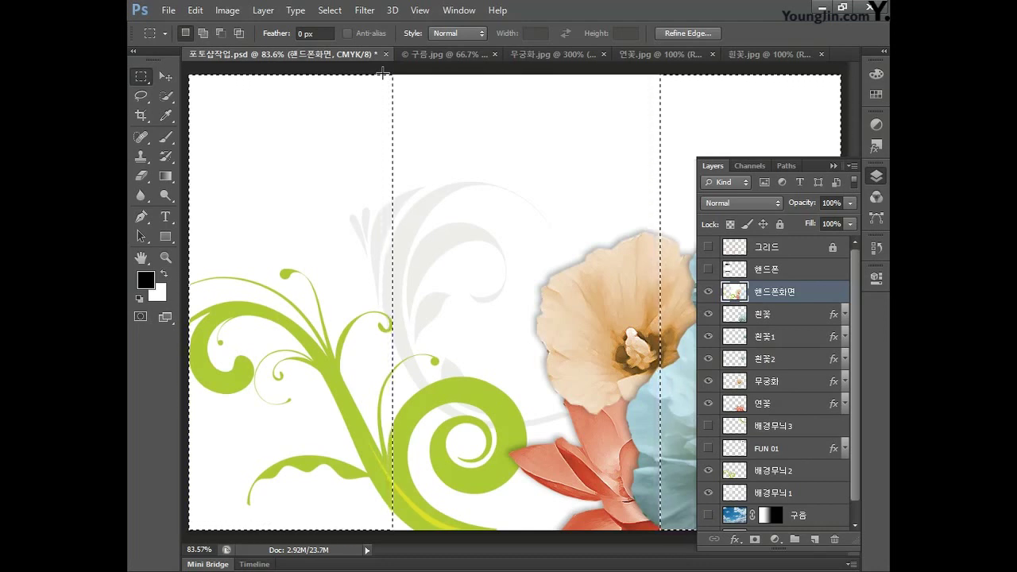
pyautogui.click(383, 77)
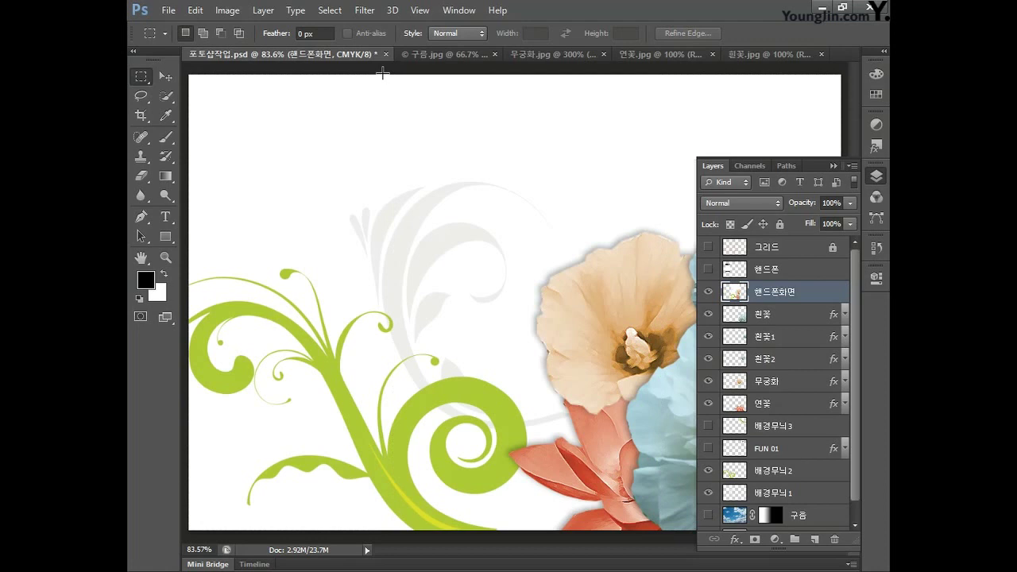
# Move the 핸드폰화면 layer above 핸드폰 and show the 그리드, 핸드폰, 배경무늬3, FUN 01 and 구름 layers
pyautogui.moveTo(791, 296); pyautogui.dragTo(792, 269)
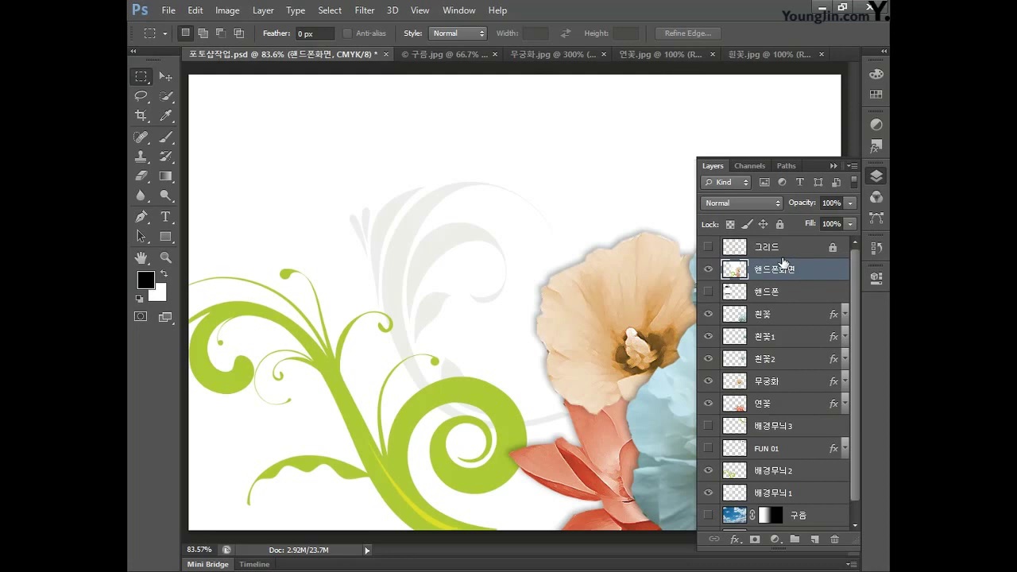
pyautogui.click(708, 247)
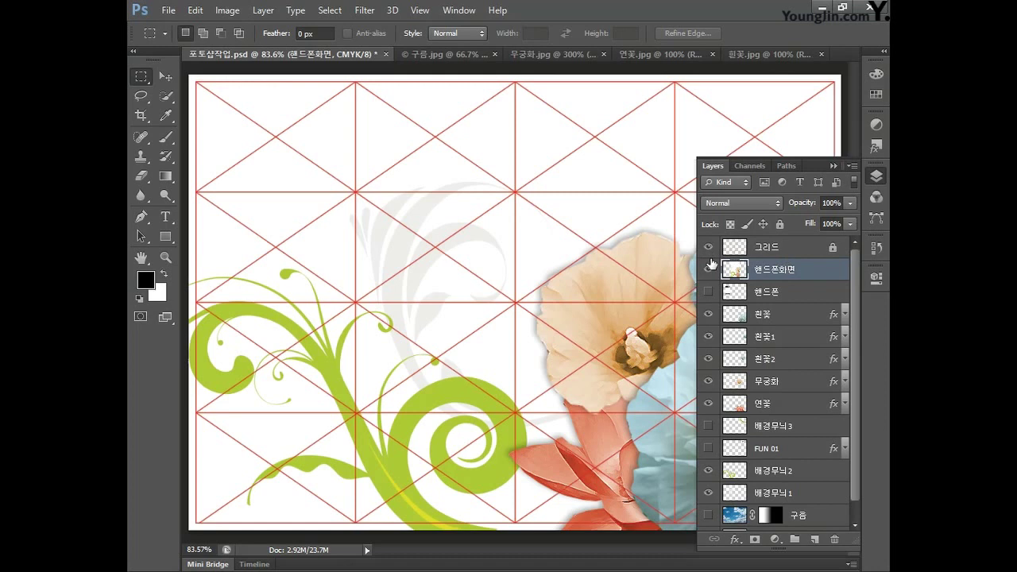
pyautogui.click(708, 292)
pyautogui.click(708, 425)
pyautogui.click(708, 448)
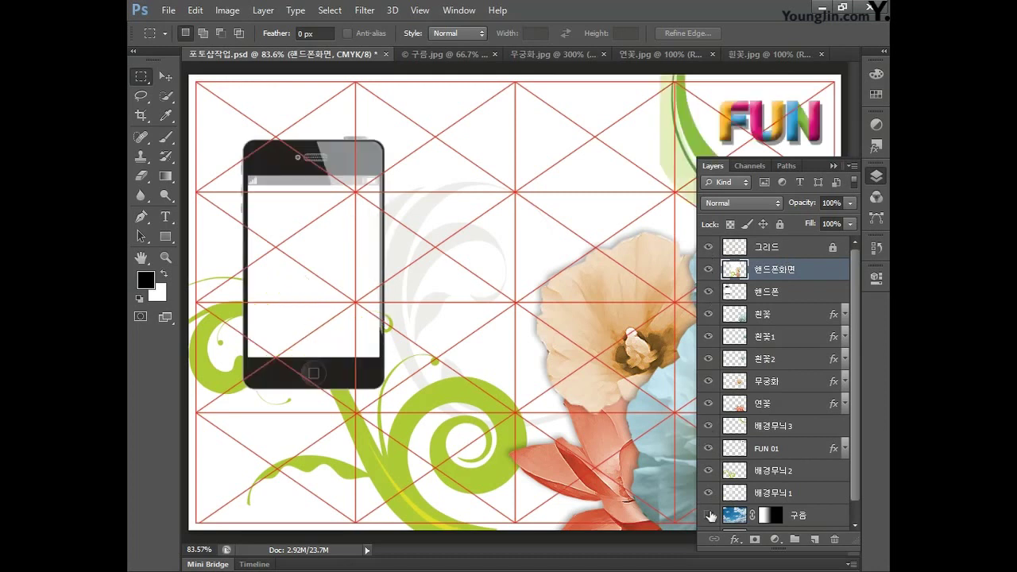
pyautogui.click(708, 515)
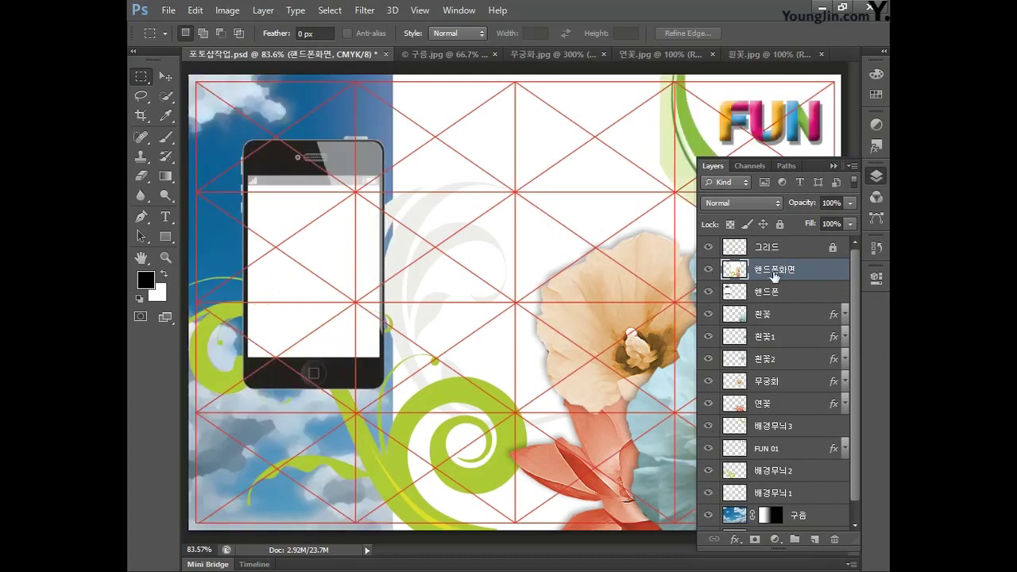
# Scale the 핸드폰화면 artwork to about 49% width and 38% height so it fits the phone's blank screen area
pyautogui.hotkey('ctrl', 't')
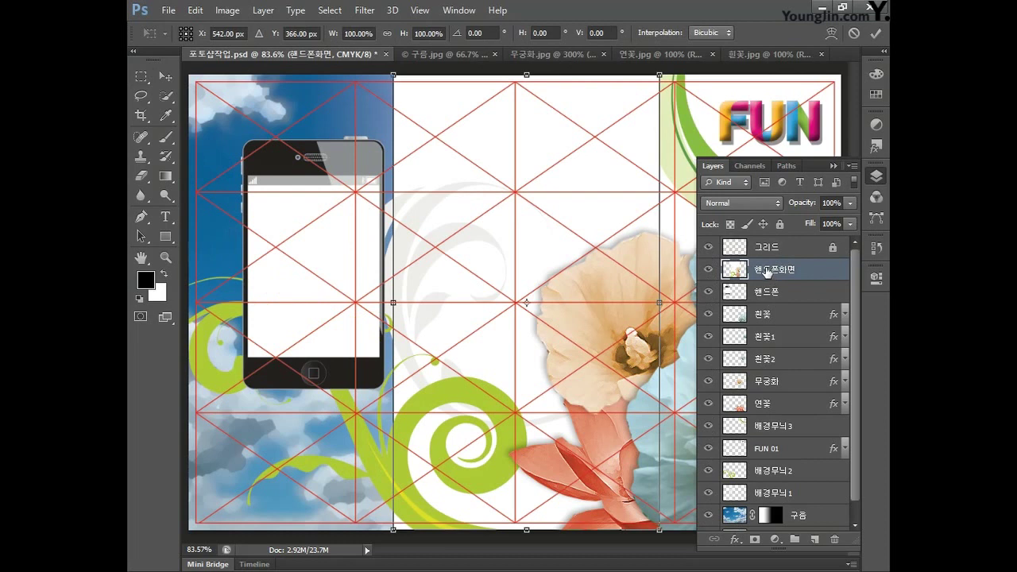
pyautogui.moveTo(660, 77); pyautogui.dragTo(547, 267)
pyautogui.moveTo(513, 355); pyautogui.dragTo(329, 262)
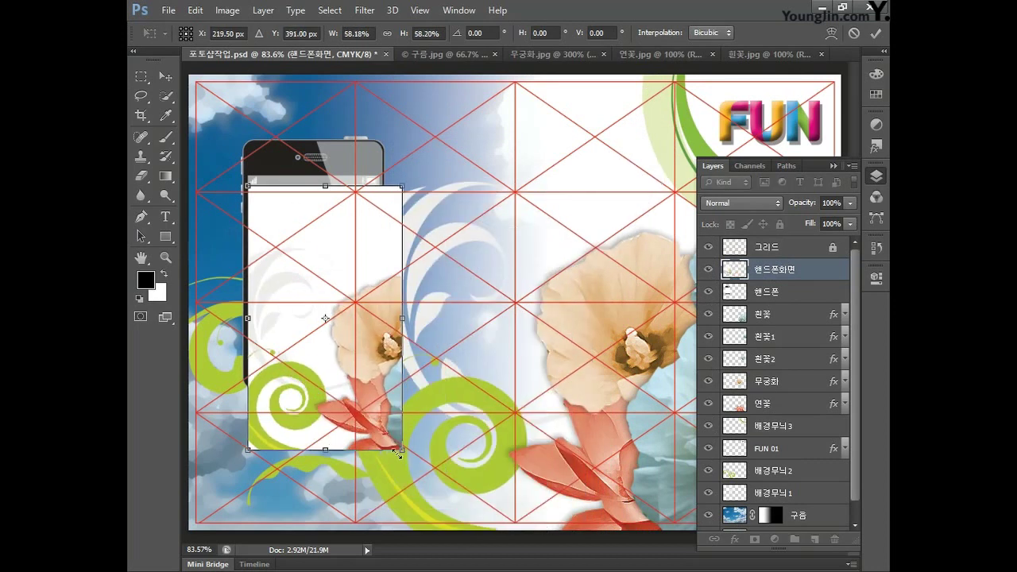
pyautogui.moveTo(402, 450); pyautogui.dragTo(376, 355)
pyautogui.moveTo(374, 271); pyautogui.dragTo(379, 271)
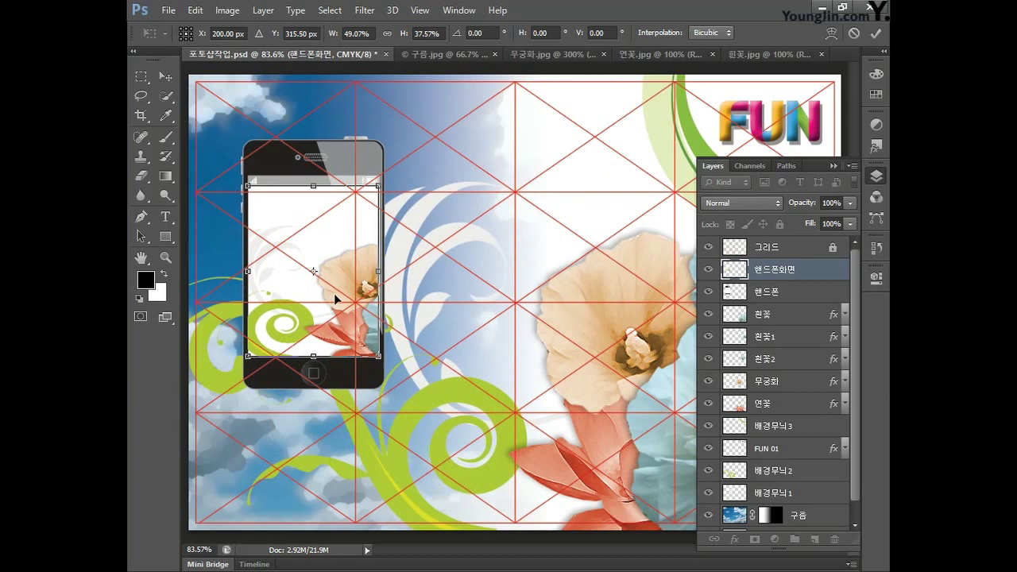
pyautogui.press('Return')
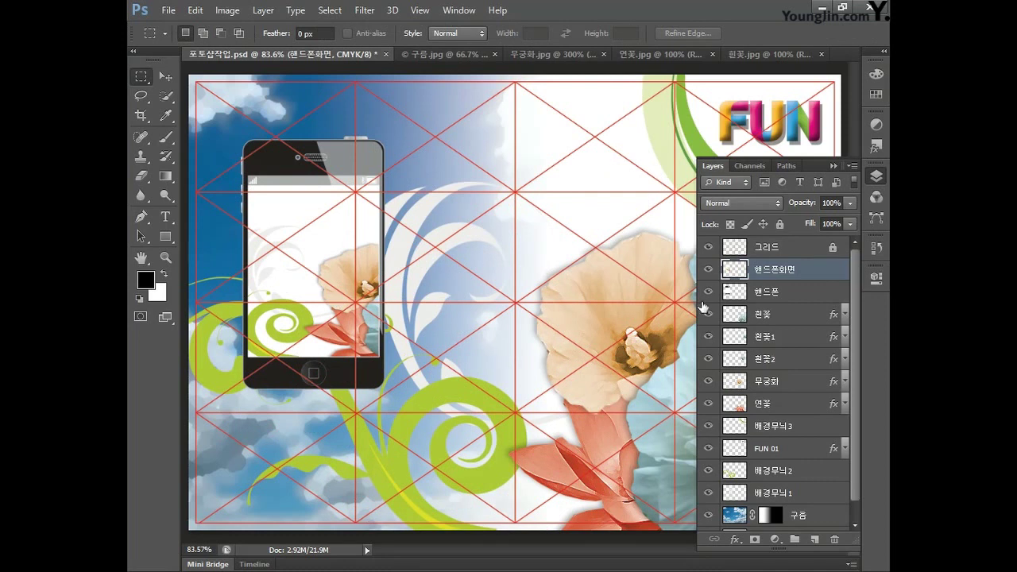
# Add an Inner Shadow to 핸드폰화면 with 50% opacity, 5 px distance and 7 px size
pyautogui.doubleClick(821, 270)
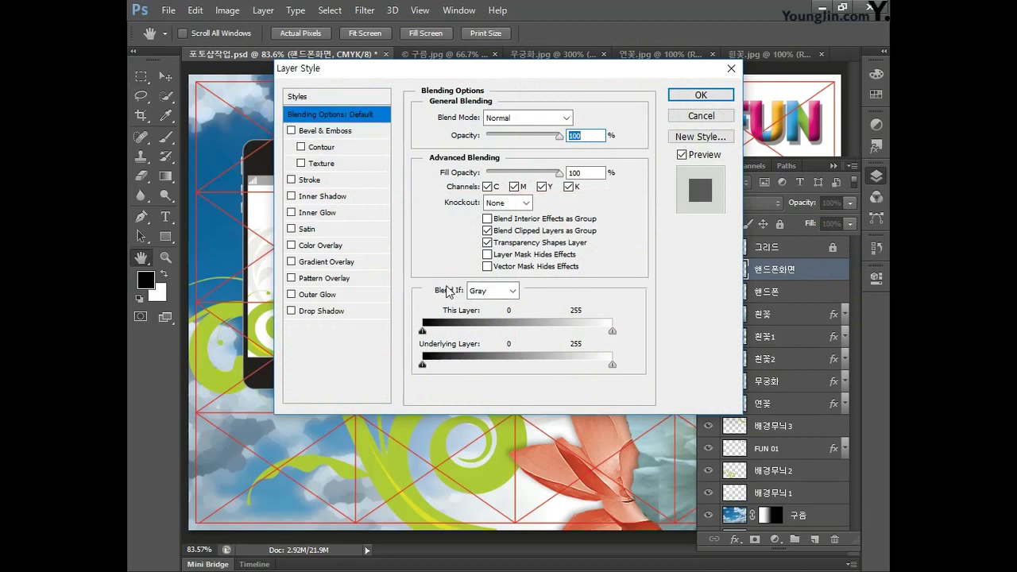
pyautogui.click(311, 199)
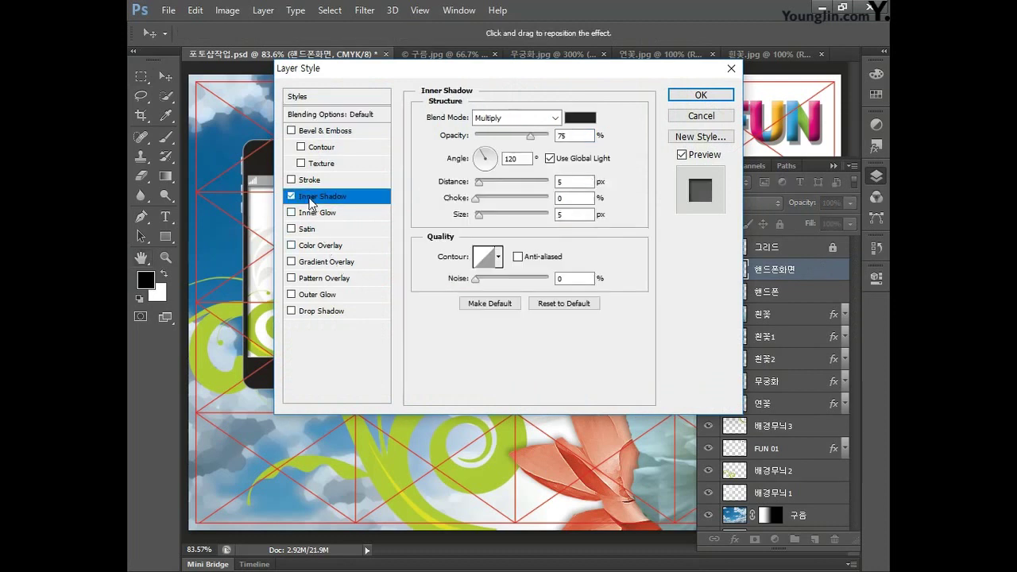
pyautogui.doubleClick(570, 136)
pyautogui.write('50')
pyautogui.press('Tab')
pyautogui.press('Tab')
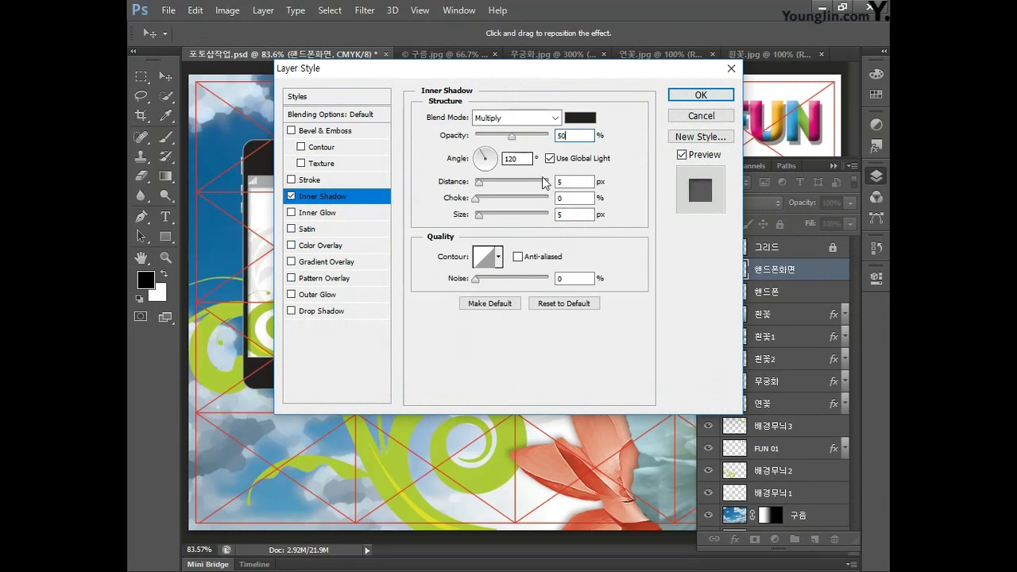
pyautogui.write('5')
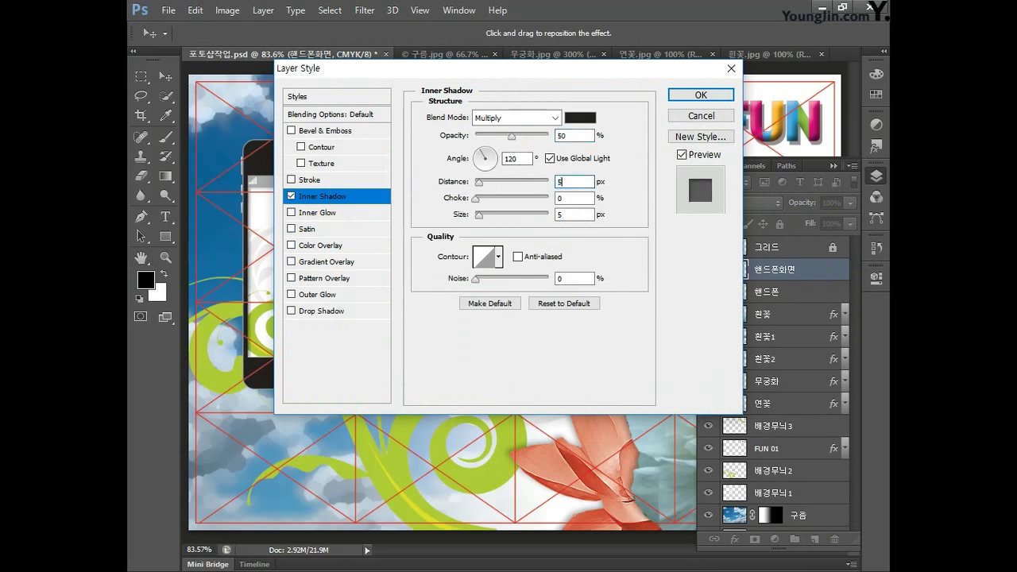
pyautogui.doubleClick(564, 215)
pyautogui.write('7')
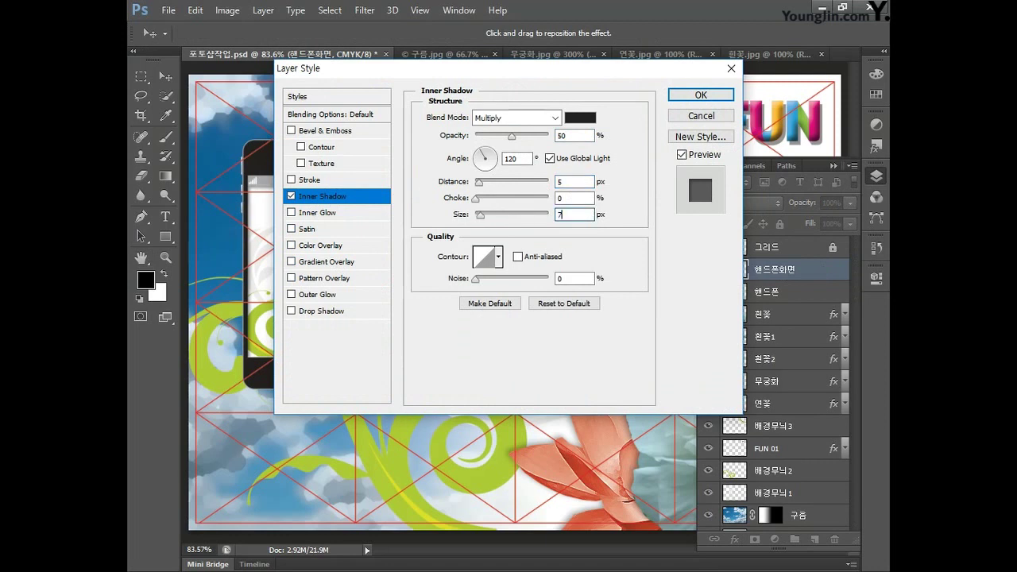
pyautogui.click(701, 95)
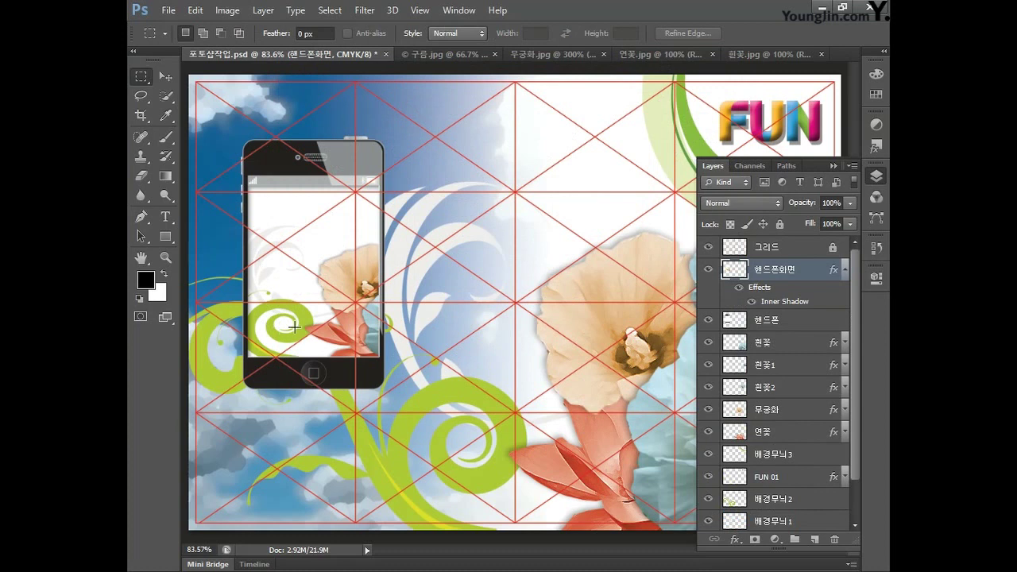
# Switch to Illustrator, copy the FUN lettering from 일러스트작업.ai and return to the Photoshop composition
pyautogui.hotkey('alt', 'Tab')
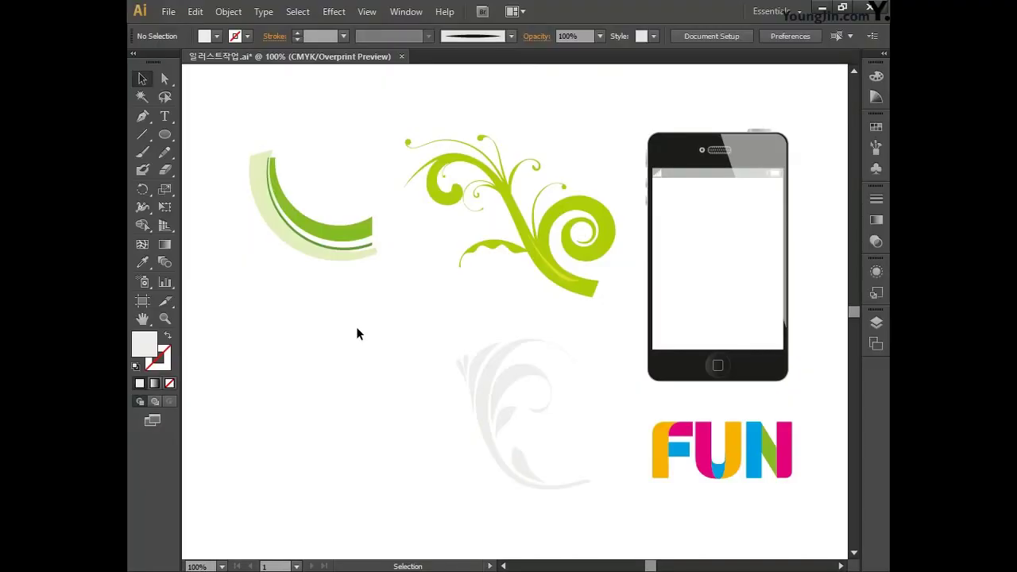
pyautogui.click(658, 463)
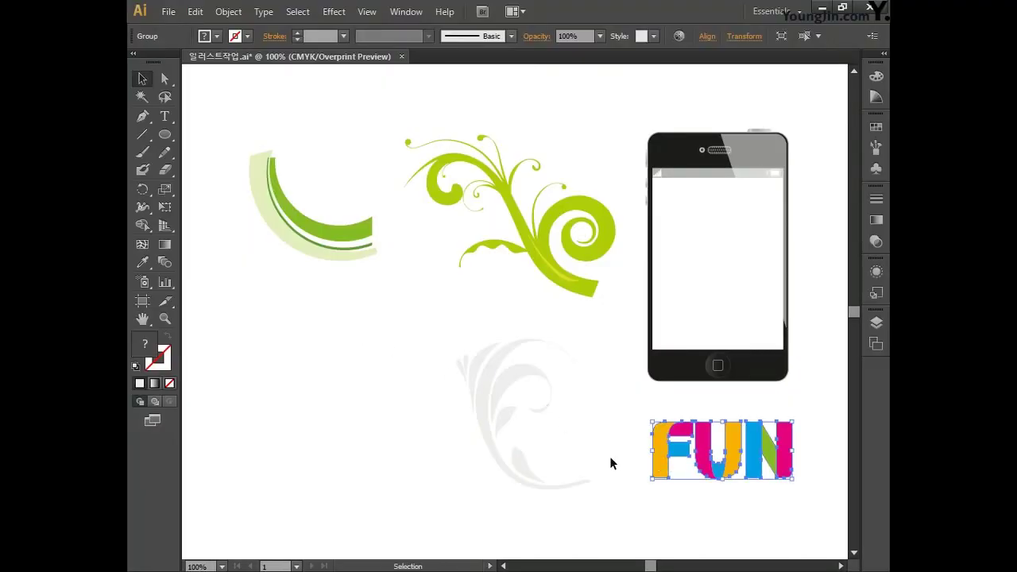
pyautogui.hotkey('alt', 'Tab')
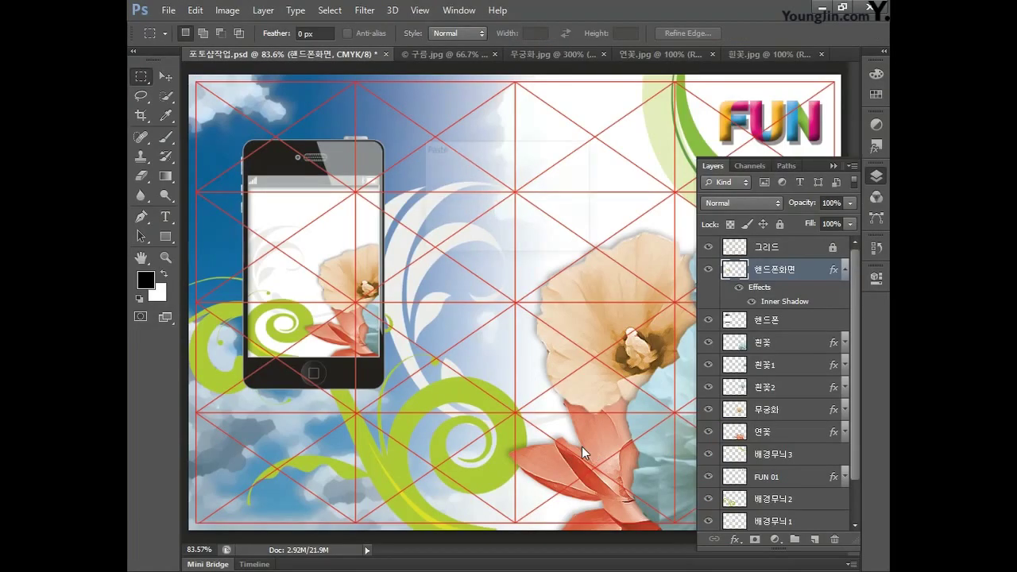
# Paste the FUN lettering, scale it down and place it over the clouds in the composition's lower-left corner
pyautogui.hotkey('ctrl', 'v')
pyautogui.click(547, 175)
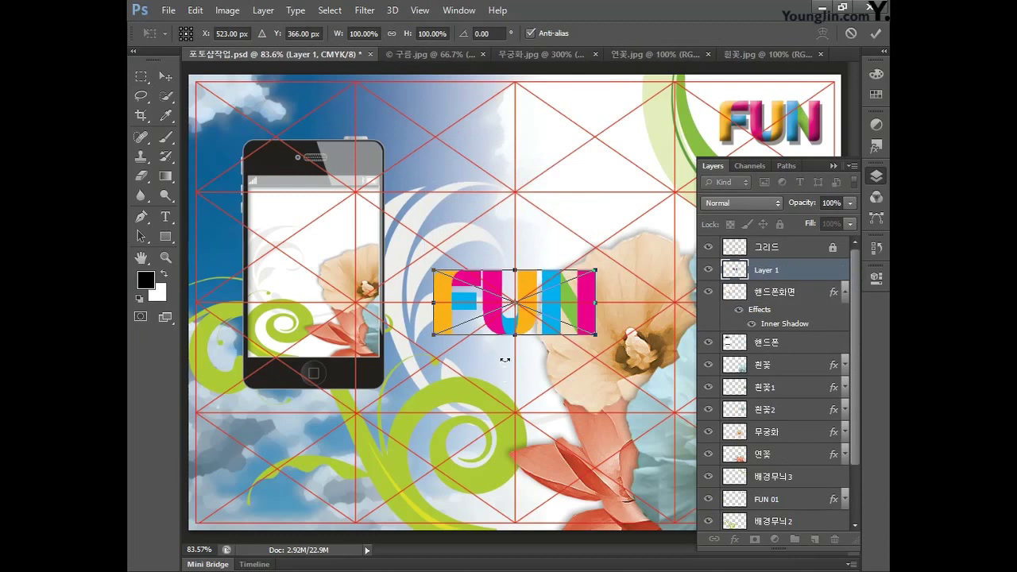
pyautogui.moveTo(525, 328); pyautogui.dragTo(313, 485)
pyautogui.moveTo(373, 435); pyautogui.dragTo(286, 483)
pyautogui.press('Return')
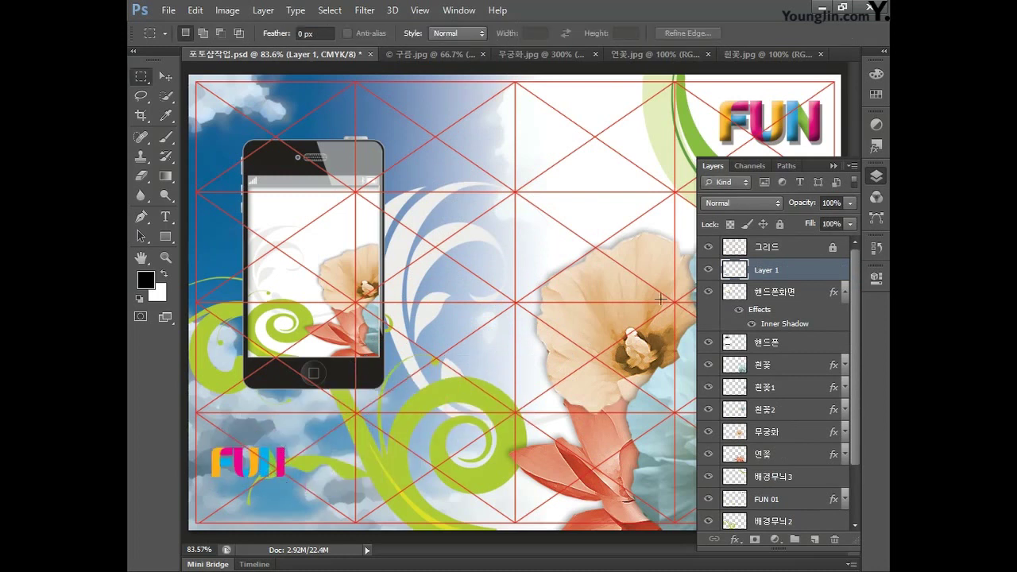
# Rename the pasted lettering's layer Fun1
pyautogui.doubleClick(768, 270)
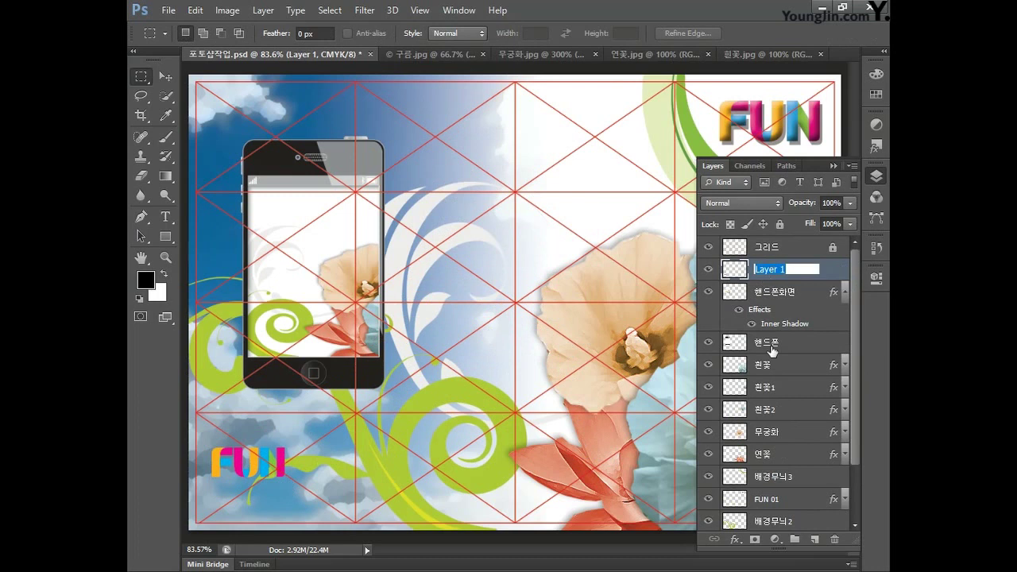
pyautogui.write('Fun1')
pyautogui.press('Return')
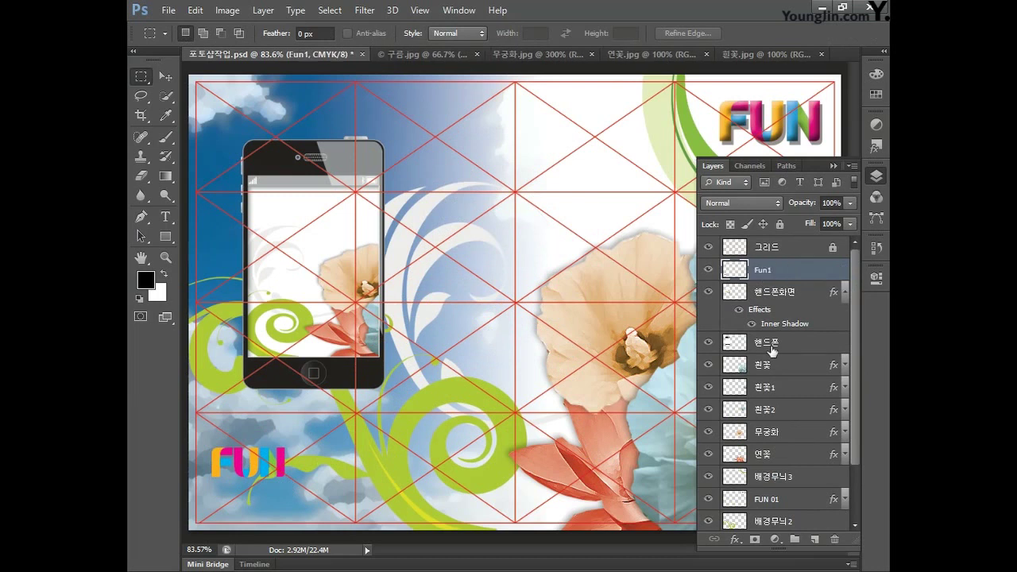
# Add a 3 px outside Stroke to the Fun1 layer in the colour C 0, M 0, Y 0, K 100
pyautogui.doubleClick(789, 272)
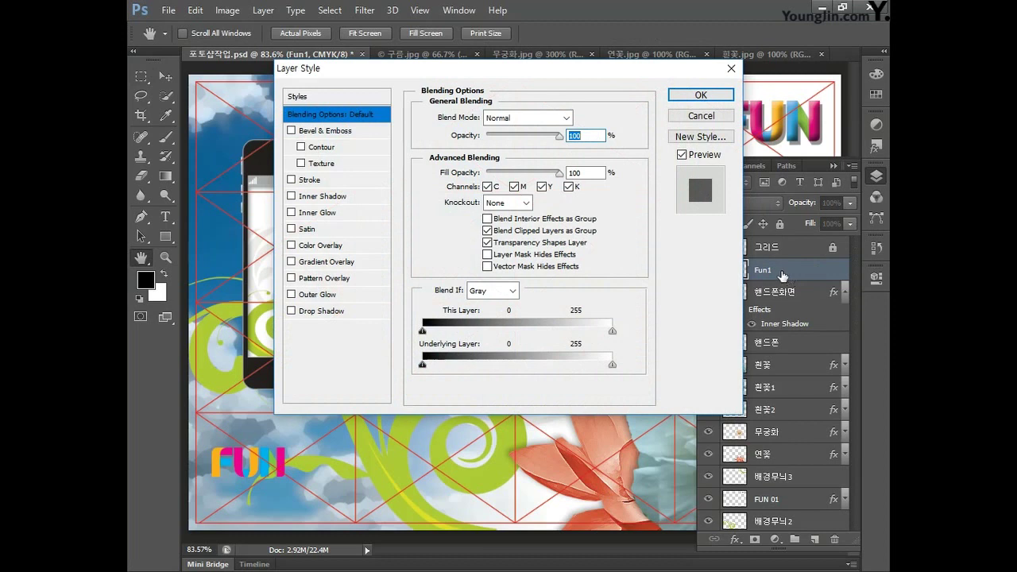
pyautogui.click(312, 181)
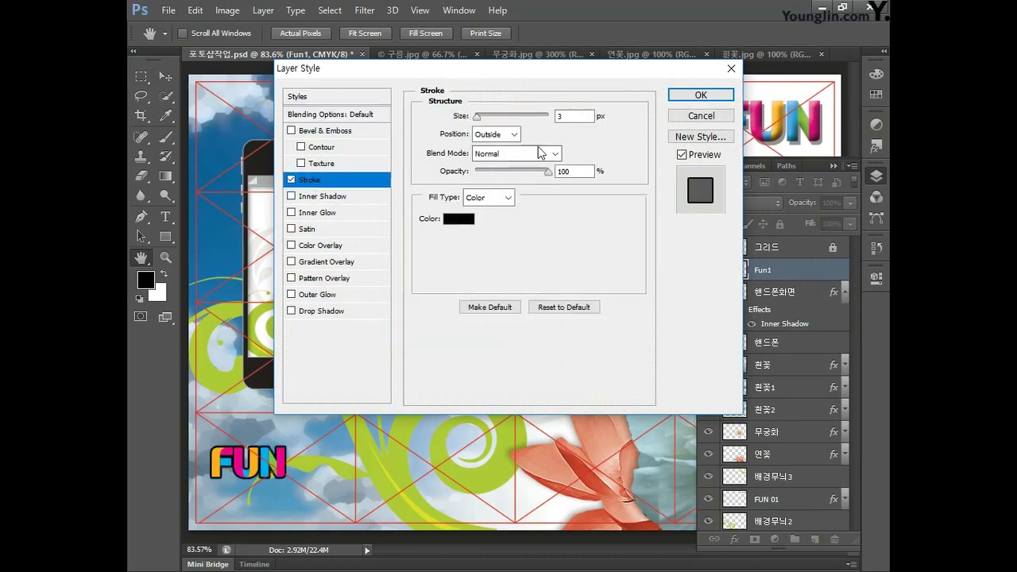
pyautogui.click(574, 116)
pyautogui.click(459, 219)
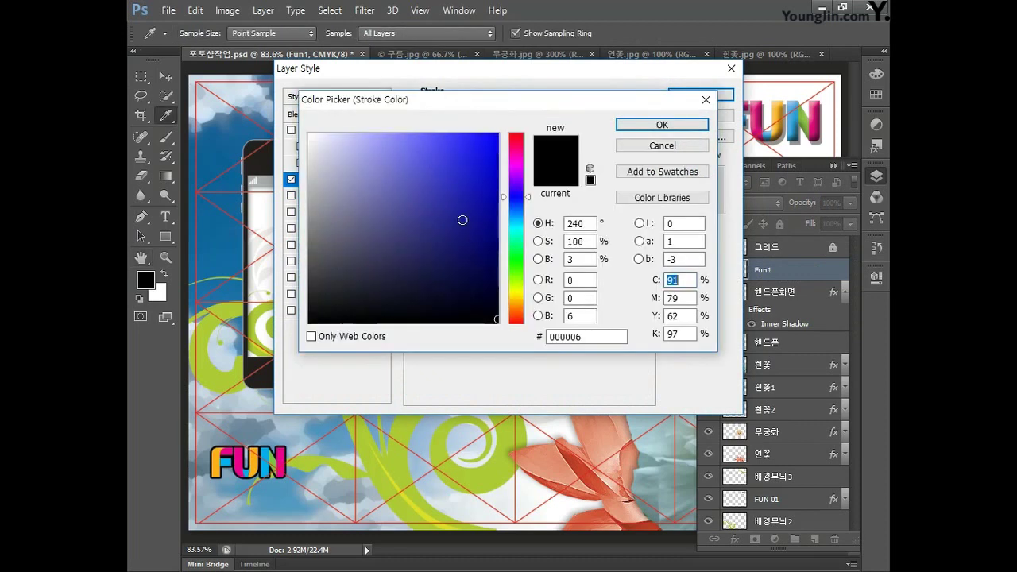
pyautogui.write('0')
pyautogui.press('Tab')
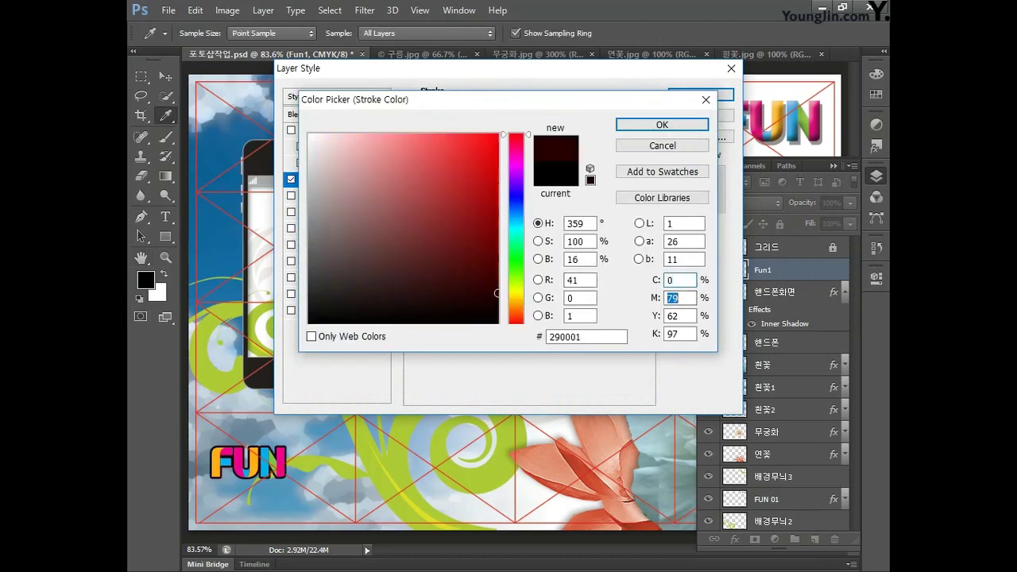
pyautogui.write('0')
pyautogui.press('Tab')
pyautogui.write('0')
pyautogui.press('Tab')
pyautogui.write('100')
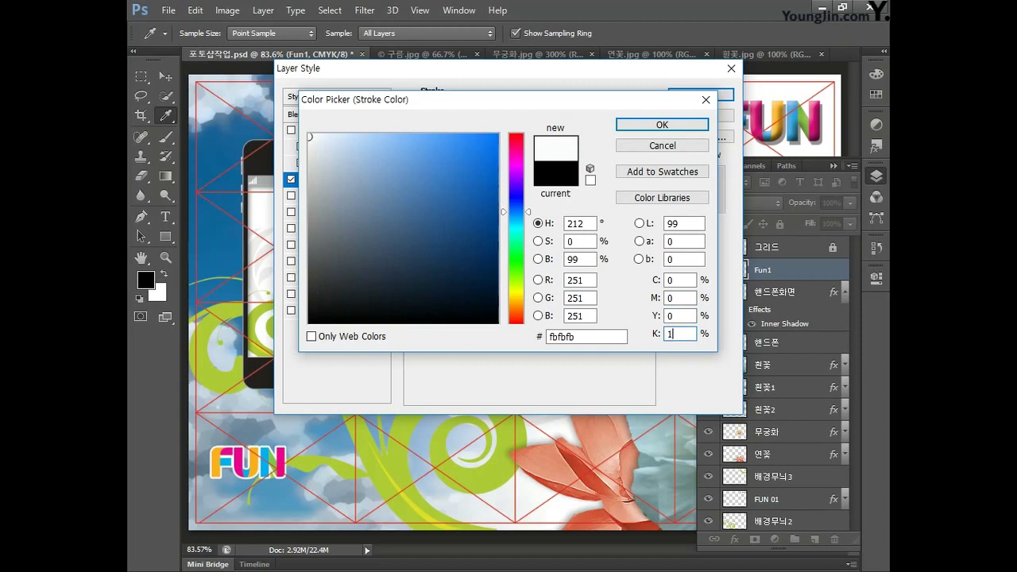
pyautogui.click(658, 126)
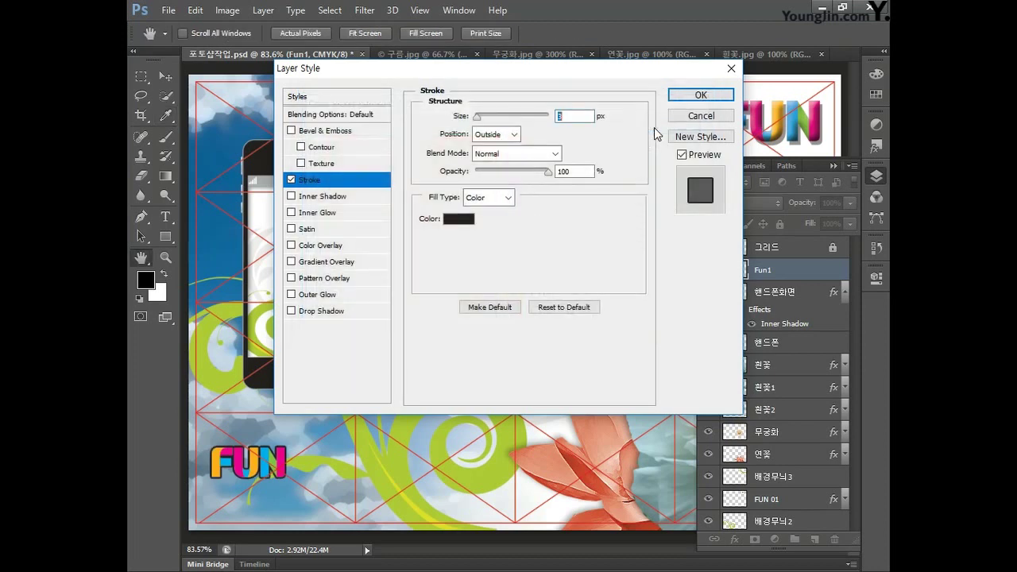
pyautogui.click(684, 96)
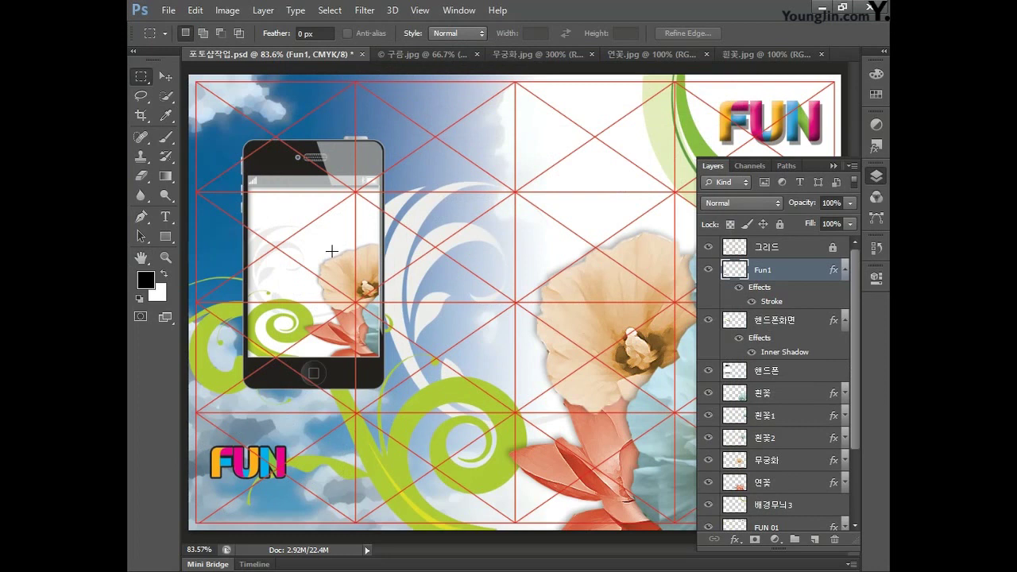
# Paste another copy of the FUN lettering, shrink it and place it at the upper left of the phone's screen
pyautogui.hotkey('ctrl', '+')
pyautogui.moveTo(334, 249); pyautogui.dragTo(554, 368)
pyautogui.hotkey('ctrl', '+')
pyautogui.hotkey('ctrl', 'v')
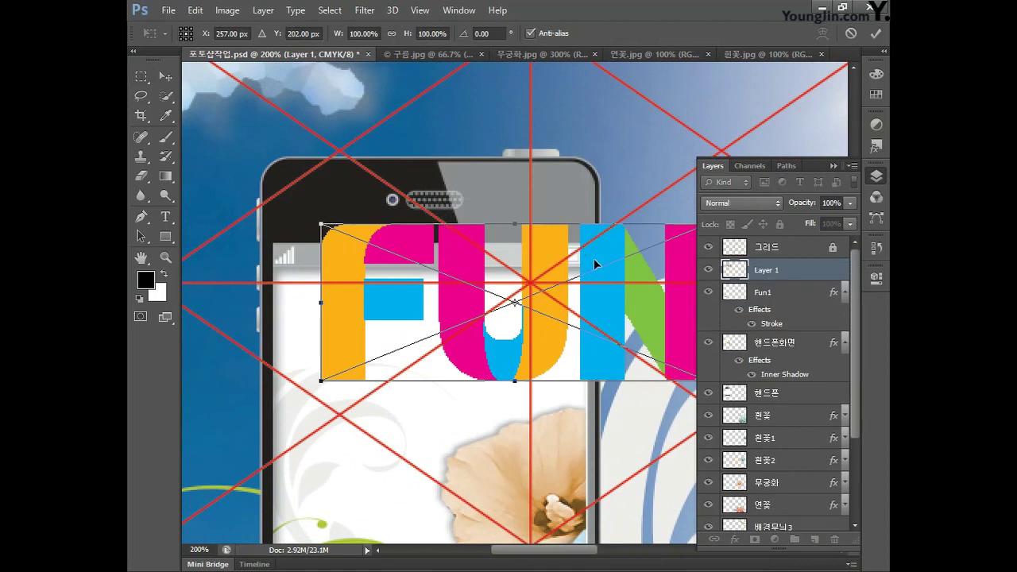
pyautogui.moveTo(615, 268); pyautogui.dragTo(501, 265)
pyautogui.moveTo(601, 224); pyautogui.dragTo(400, 348)
pyautogui.press('Return')
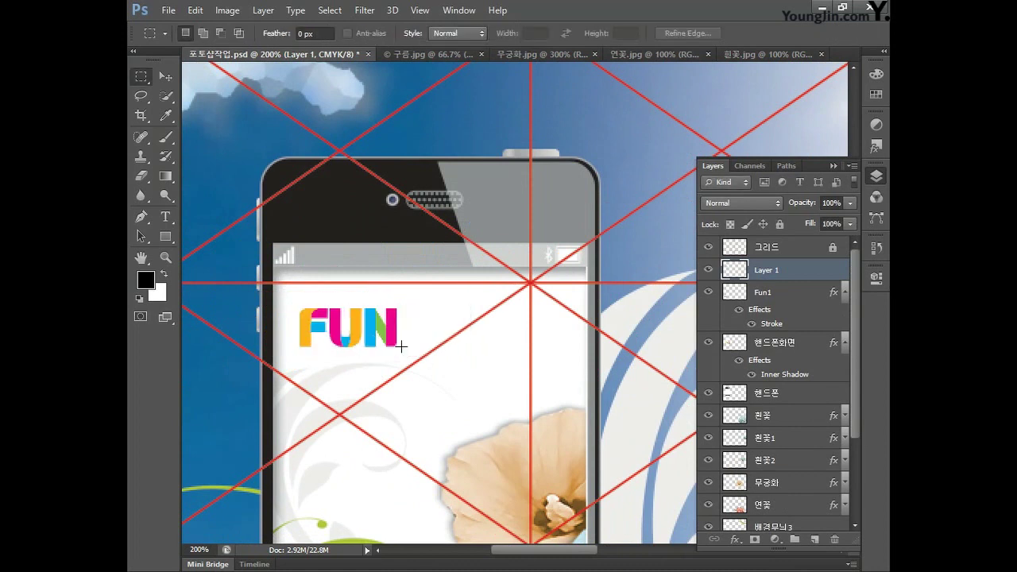
# Paste another copy of the FUN lettering, shrink it and place it at the upper right of the phone's body, above the screen
pyautogui.press('alt')
pyautogui.hotkey('ctrl', 'v')
pyautogui.click(556, 177)
pyautogui.moveTo(321, 225); pyautogui.dragTo(564, 323)
pyautogui.moveTo(670, 350); pyautogui.dragTo(535, 207)
pyautogui.moveTo(430, 239); pyautogui.dragTo(562, 196)
pyautogui.press('Return')
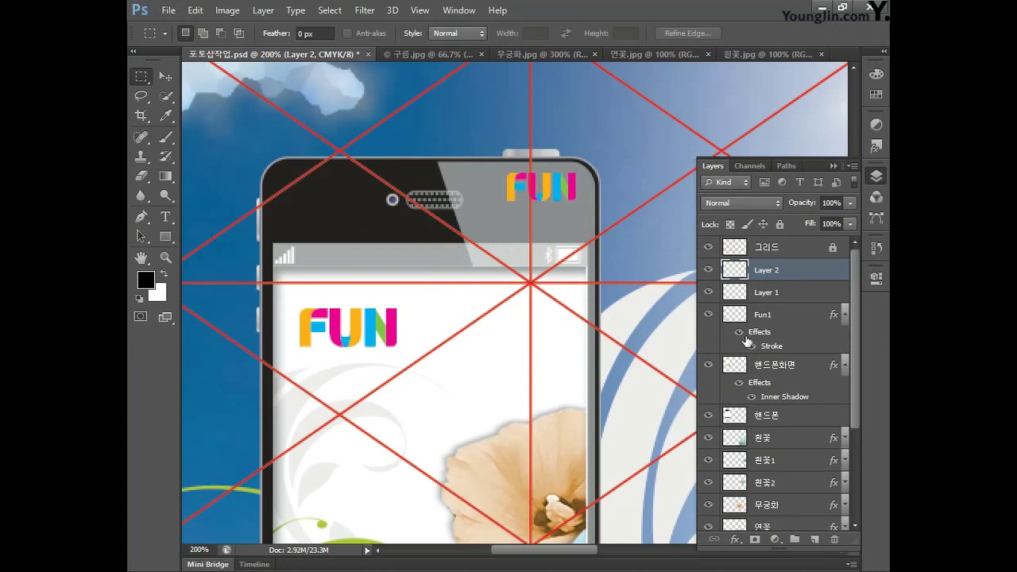
# Rename the layer of the lettering on the phone's screen Fun2 and the layer of the lettering above the screen Fun3
pyautogui.doubleClick(767, 293)
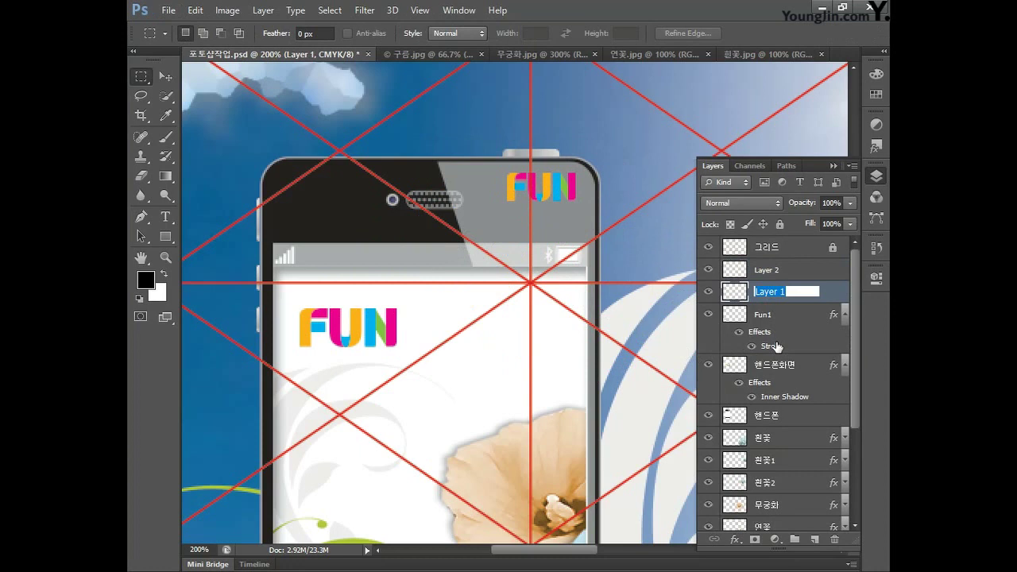
pyautogui.write('Fun2')
pyautogui.press('Return')
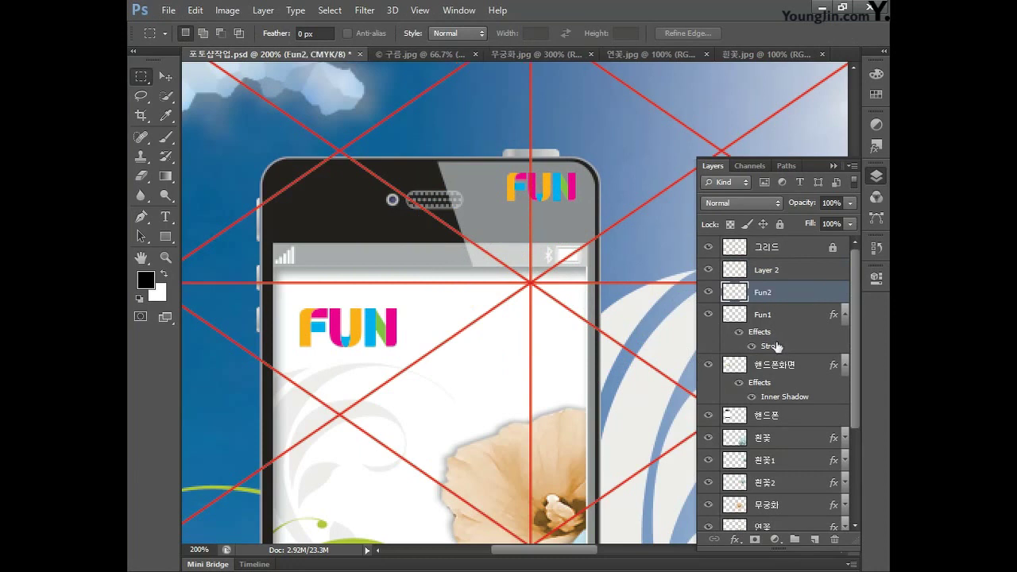
pyautogui.doubleClick(766, 271)
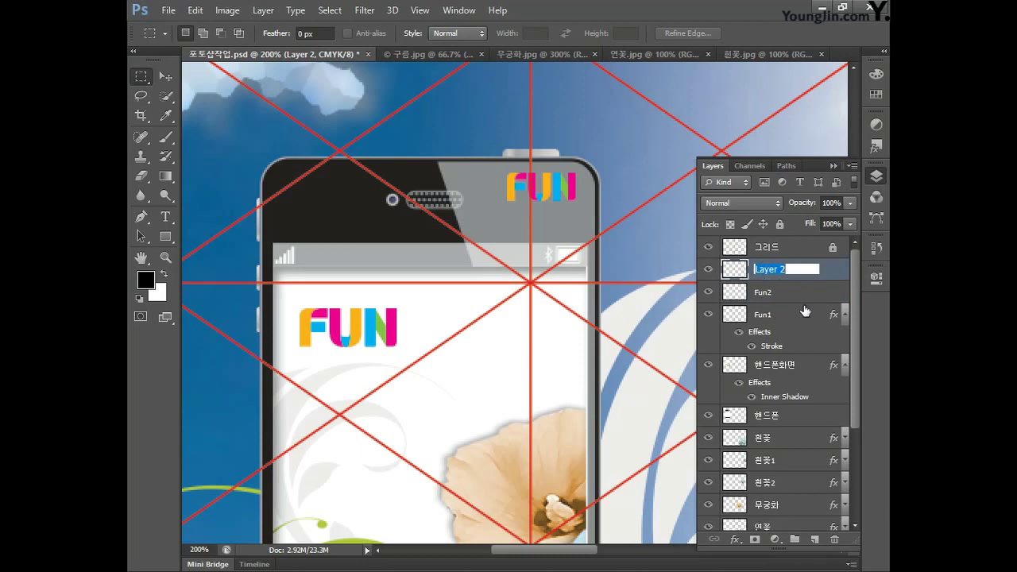
pyautogui.write('Fun3')
pyautogui.press('Return')
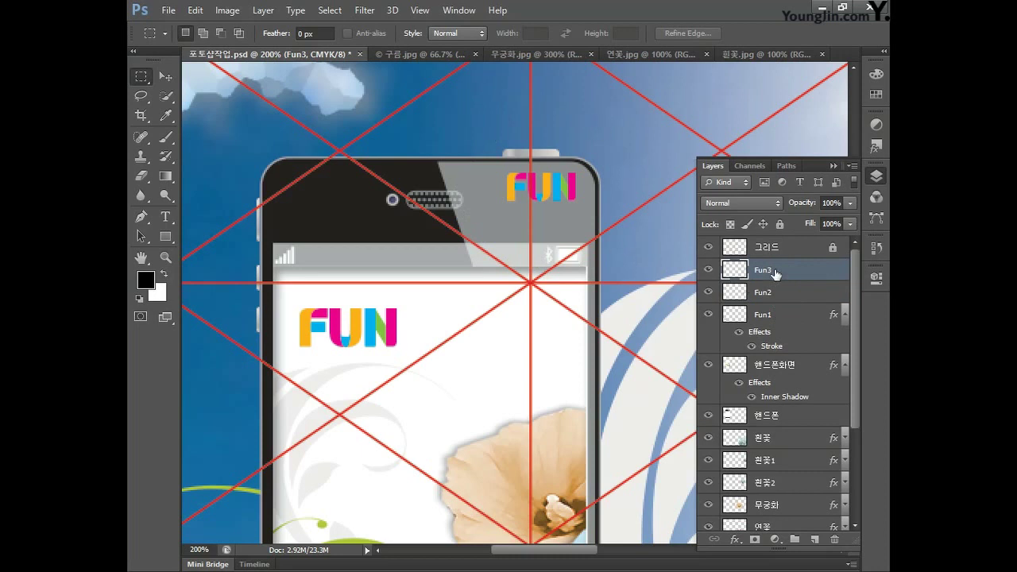
# Turn the Fun3 lettering white with a Hue/Saturation adjustment at Lightness +100
pyautogui.hotkey('ctrl', 'u')
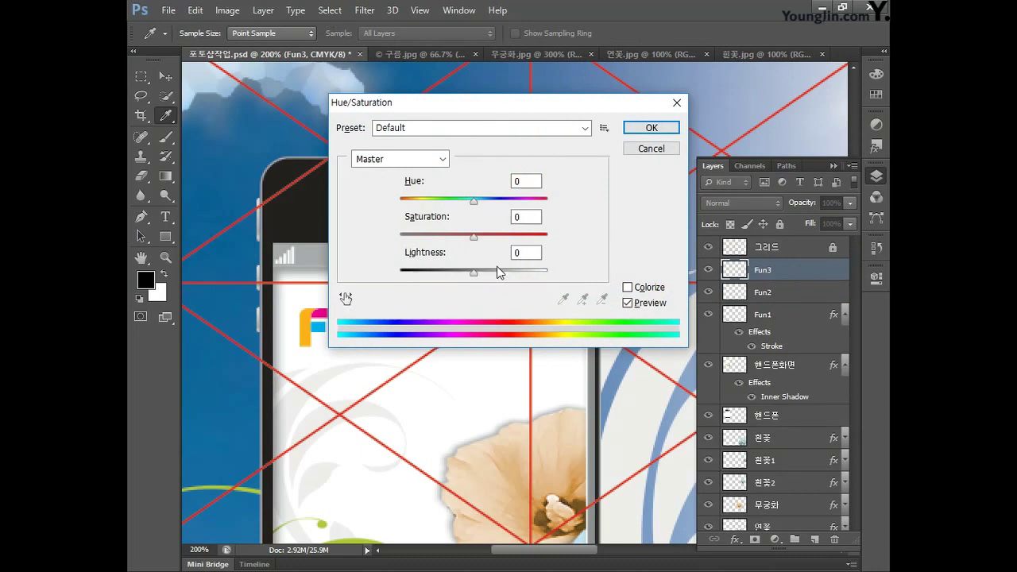
pyautogui.moveTo(474, 272); pyautogui.dragTo(568, 271)
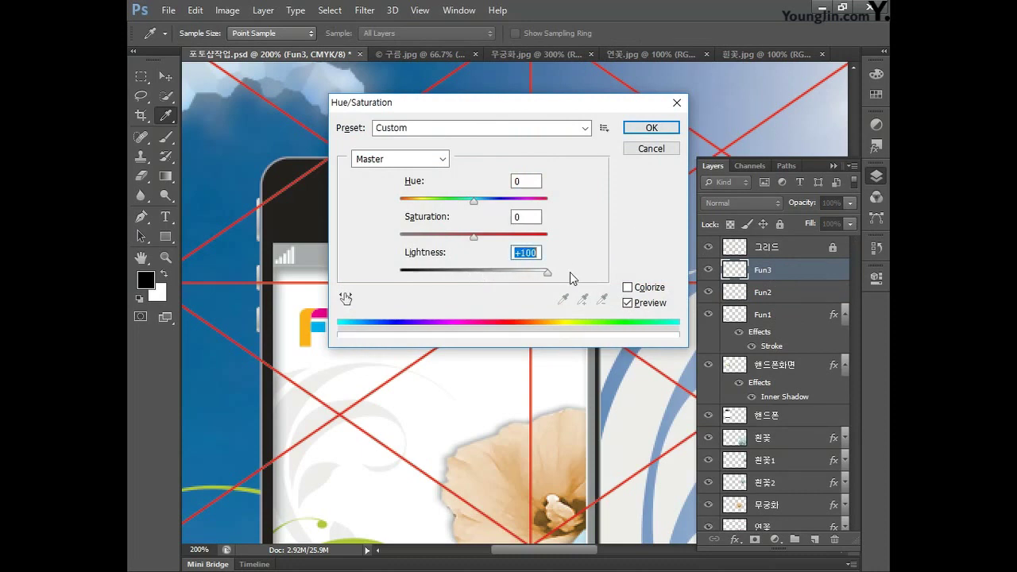
pyautogui.click(650, 128)
pyautogui.press('m')
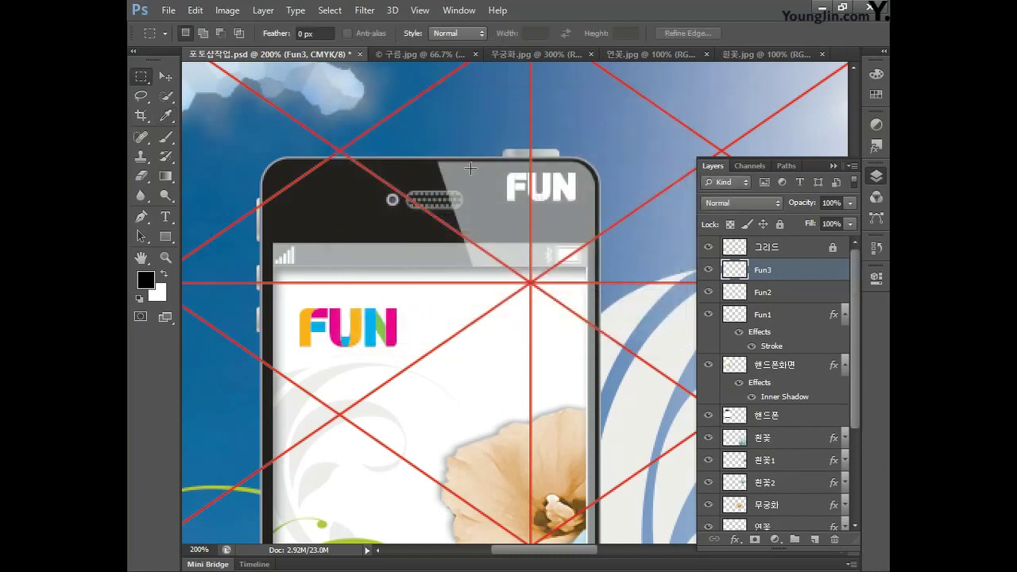
# Add a new layer above Fun3 and name it 하단바
pyautogui.hotkey('ctrl', '-')
pyautogui.doubleClick(142, 259)
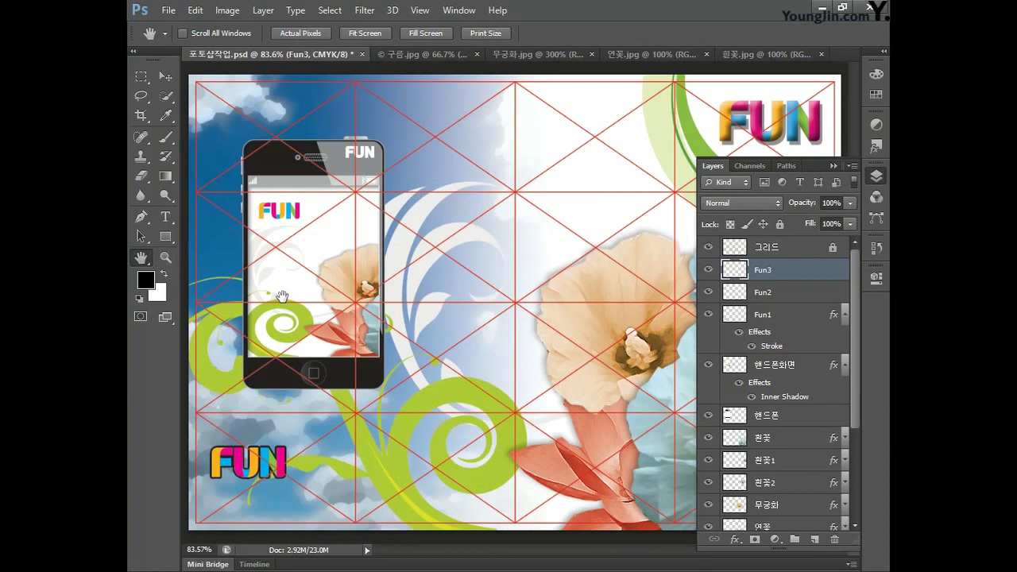
pyautogui.click(816, 541)
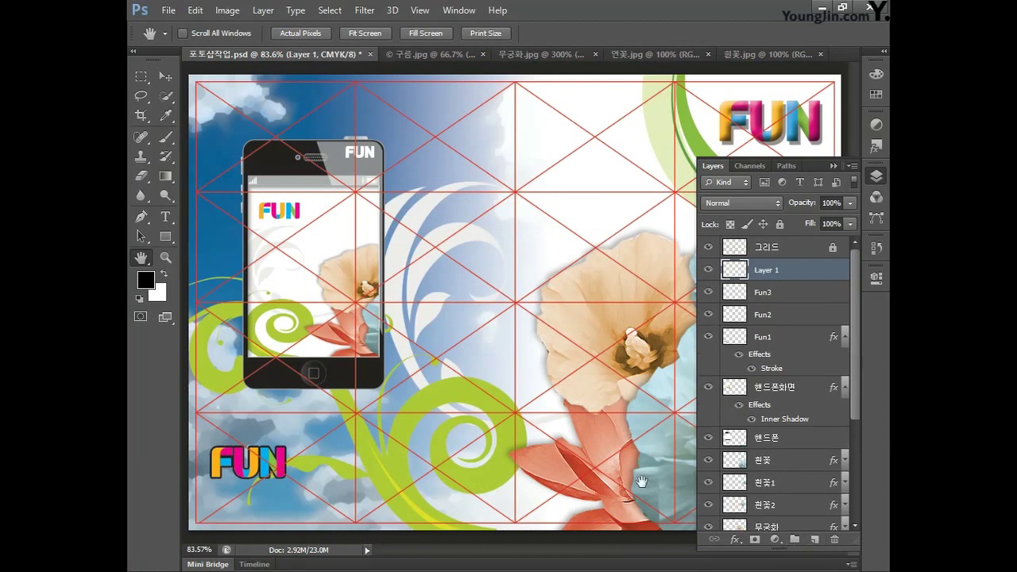
pyautogui.doubleClick(770, 270)
pyautogui.write('하단바')
pyautogui.press('Return')
# Select a narrow rectangular strip across the full width of the composition's bottom edge
pyautogui.hotkey('ctrl', '-')
pyautogui.hotkey('ctrl', '-')
pyautogui.hotkey('ctrl', '-')
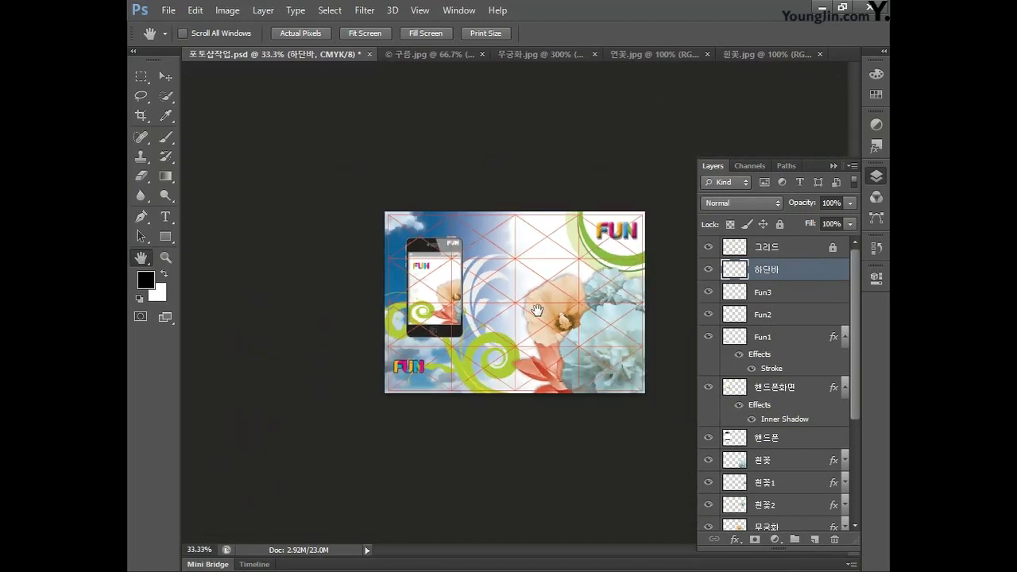
pyautogui.click(141, 78)
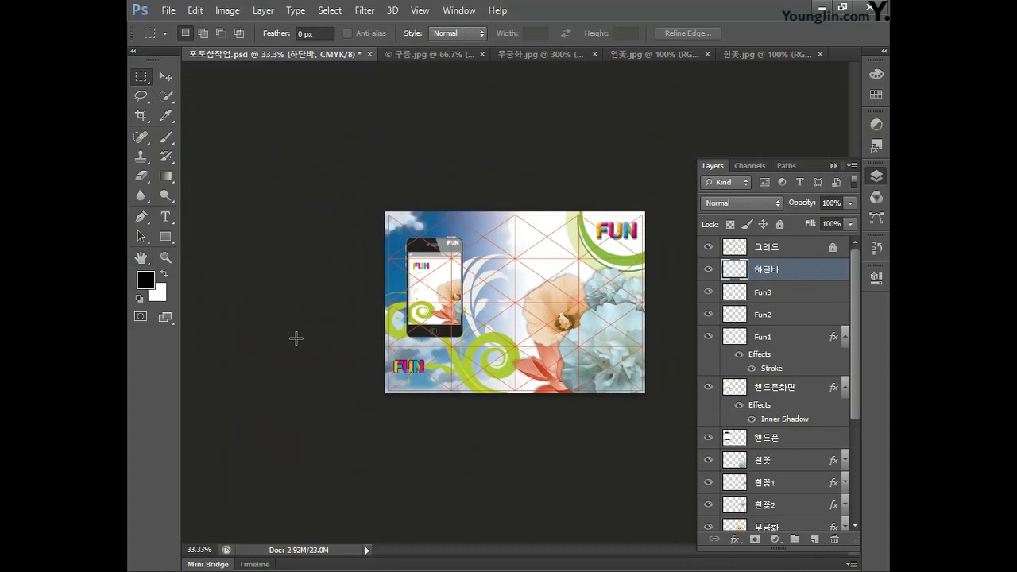
pyautogui.moveTo(495, 419); pyautogui.dragTo(658, 446)
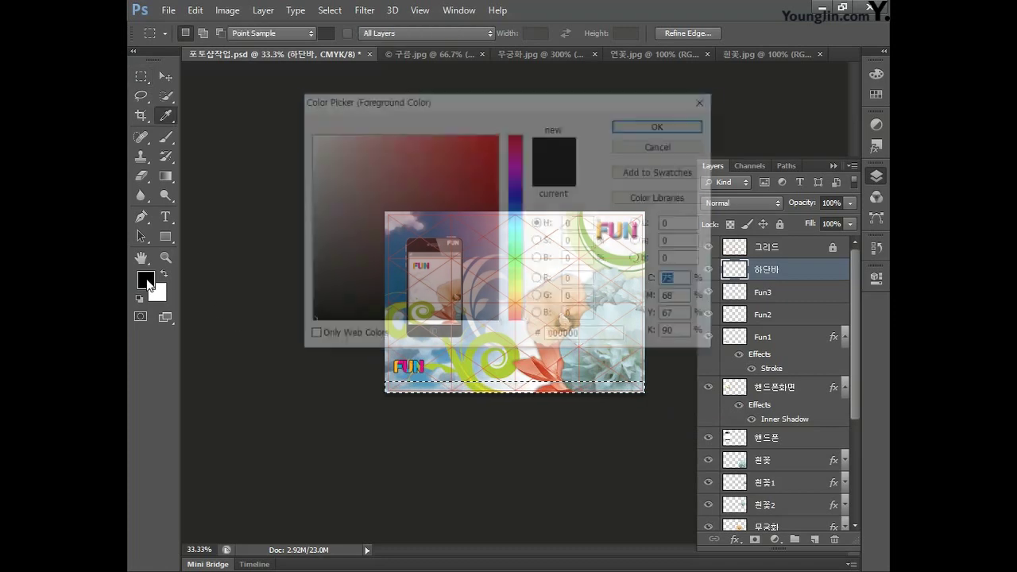
# Set the foreground colour to C 40, M 90, Y 70, K 45 and fill the selected bottom strip with it
pyautogui.click(147, 281)
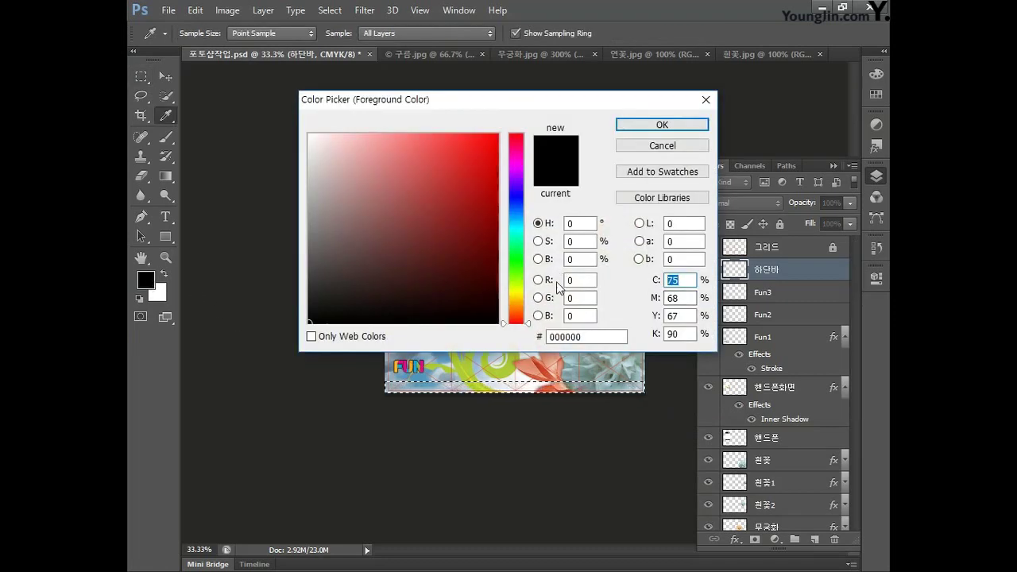
pyautogui.write('40')
pyautogui.press('Tab')
pyautogui.write('90')
pyautogui.press('Tab')
pyautogui.write('70')
pyautogui.press('Tab')
pyautogui.write('45')
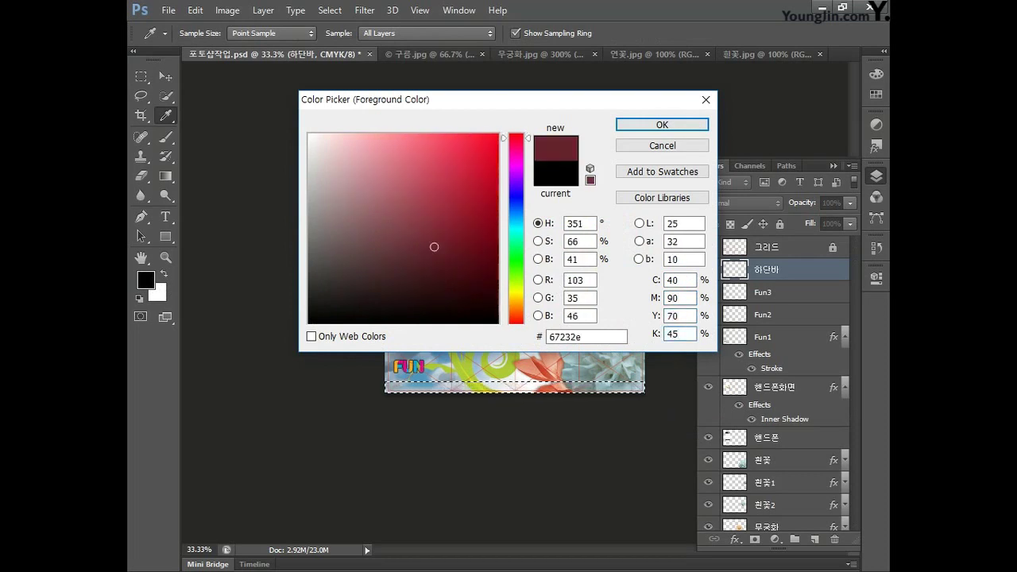
pyautogui.click(662, 124)
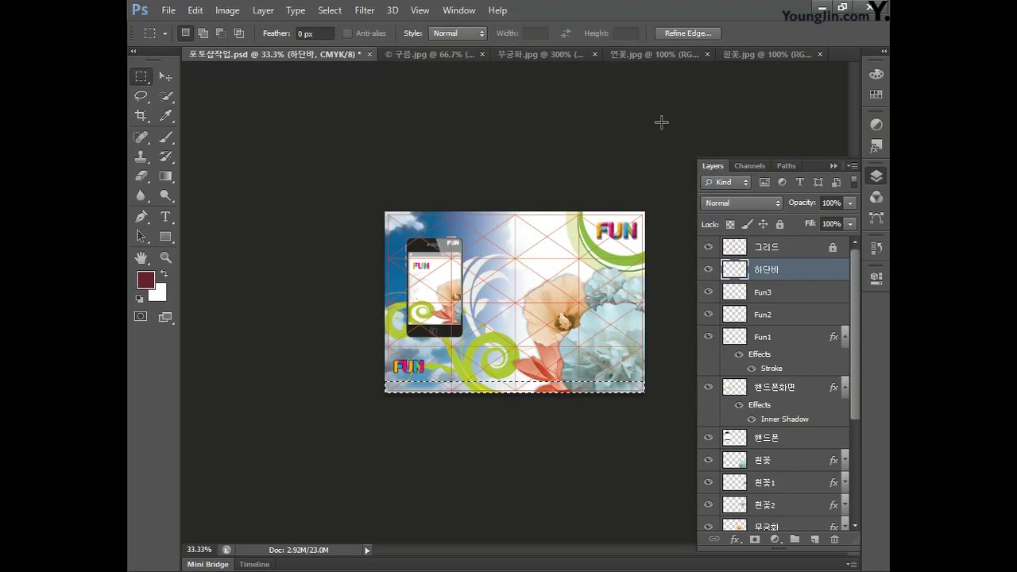
pyautogui.hotkey('alt', 'BackSpace')
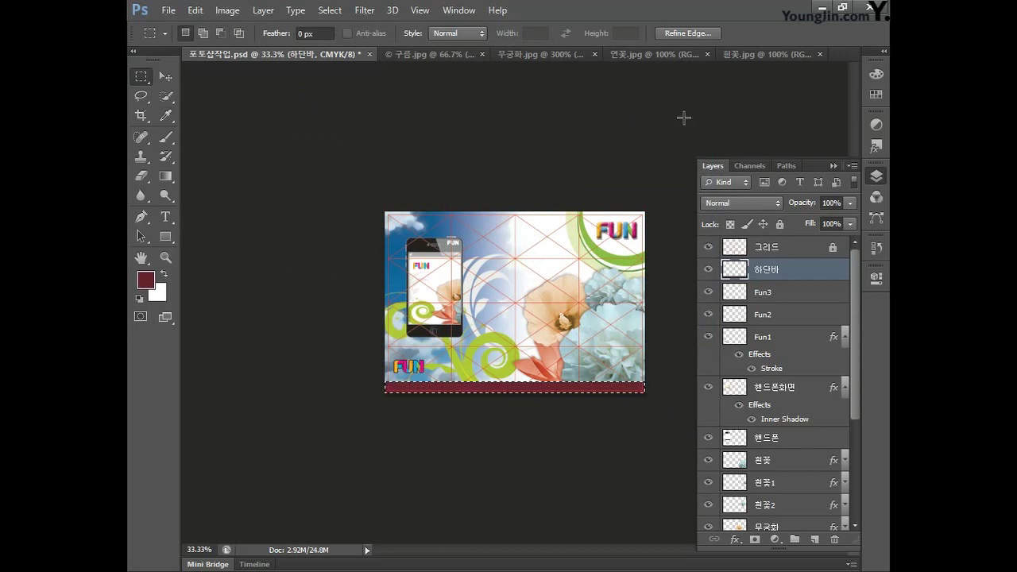
# Set the 하단바 layer's opacity to 70% and deselect the strip
pyautogui.click(832, 203)
pyautogui.write('70')
pyautogui.press('Return')
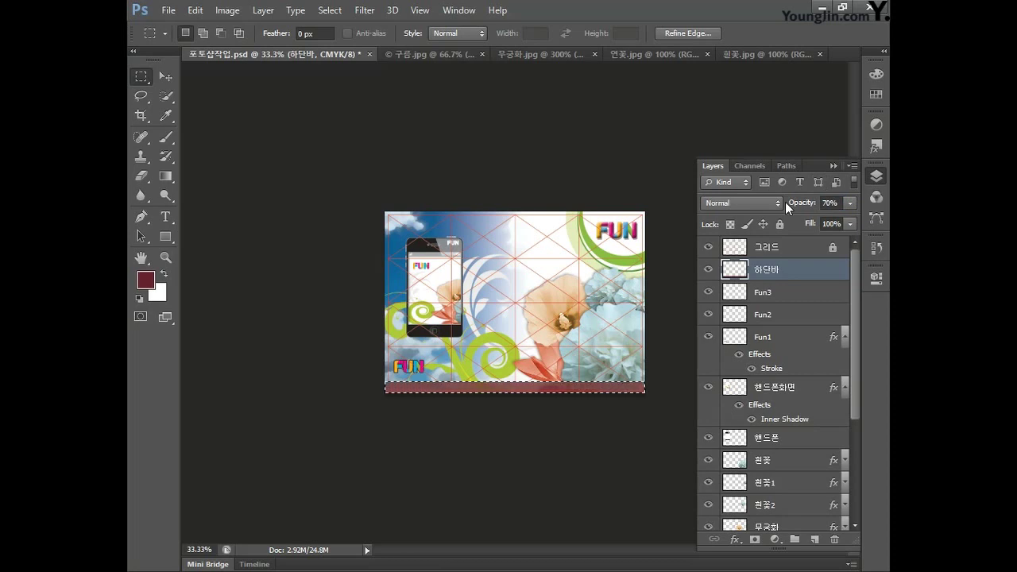
pyautogui.hotkey('ctrl', 'd')
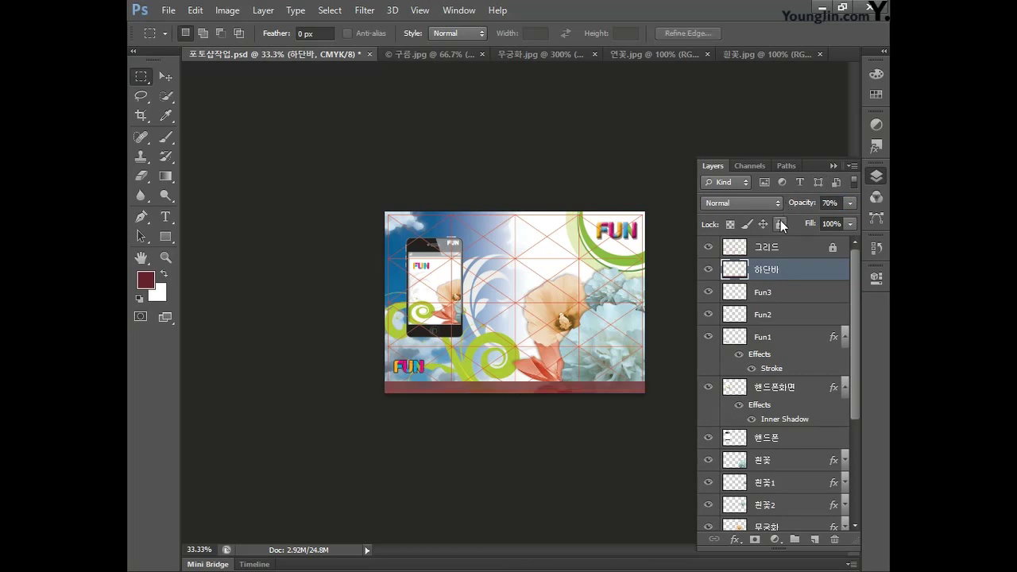
# Hide the 그리드 grid layer and save the finished composition
pyautogui.doubleClick(140, 257)
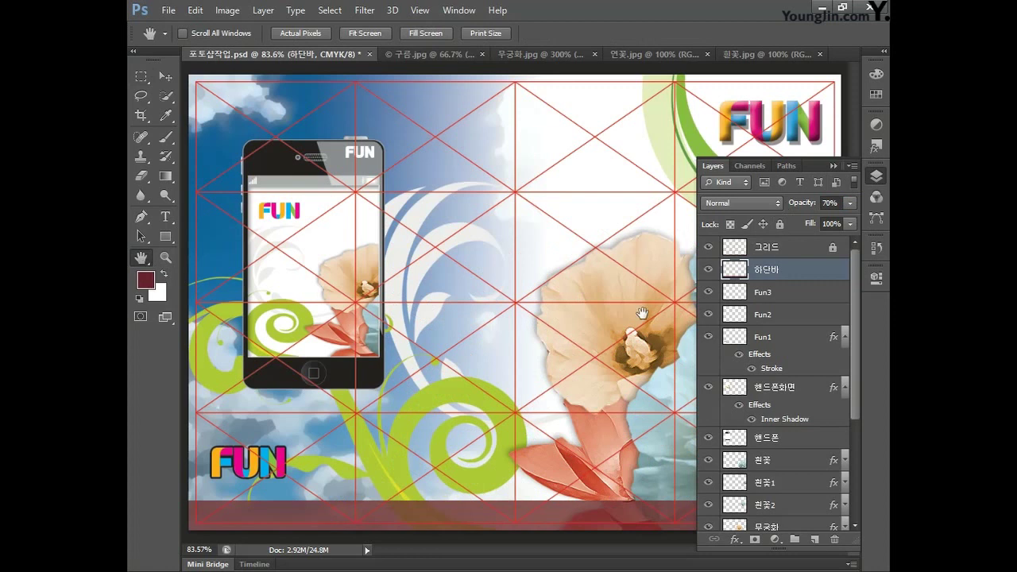
pyautogui.click(877, 178)
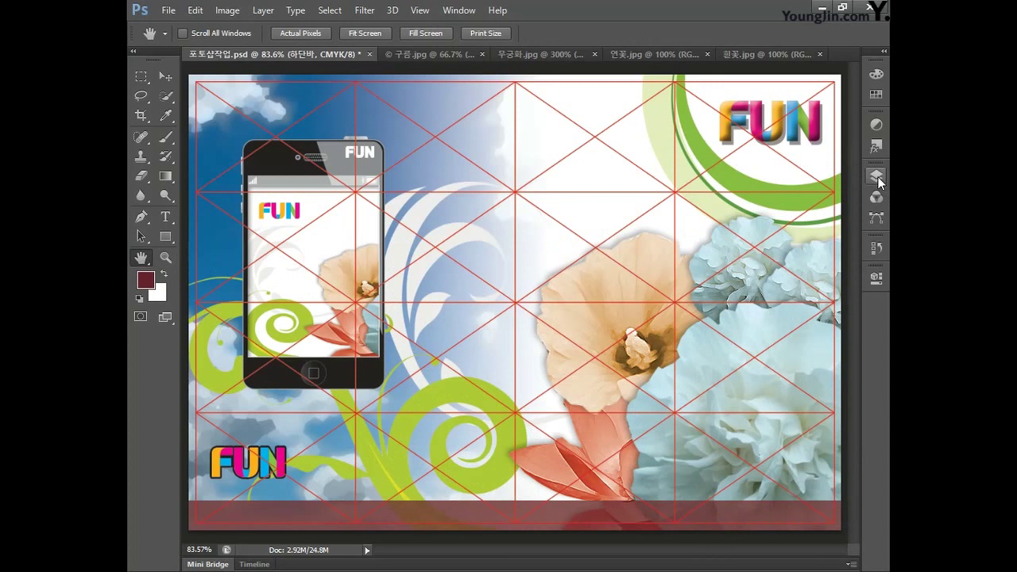
pyautogui.click(877, 178)
pyautogui.click(708, 247)
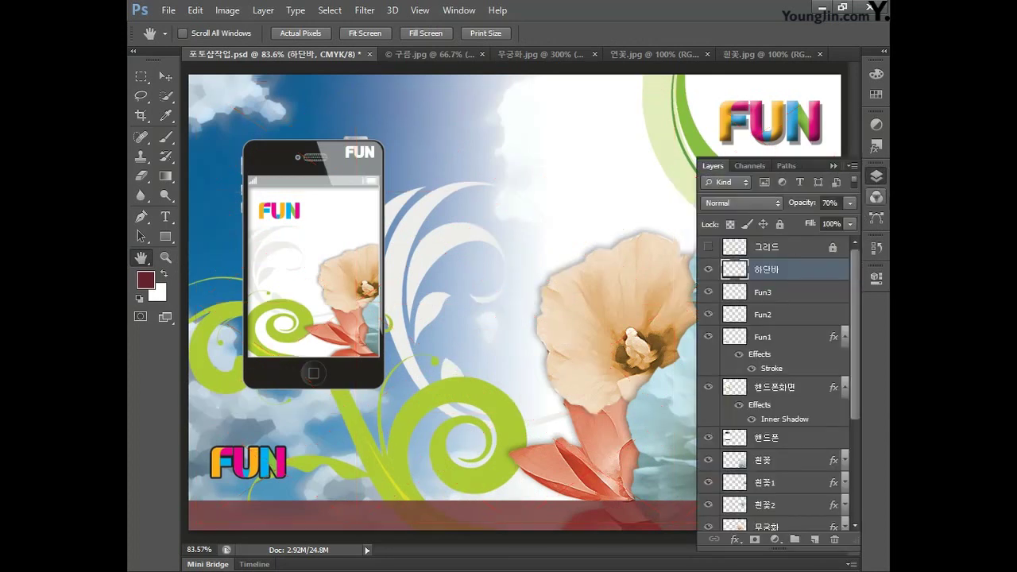
pyautogui.click(877, 177)
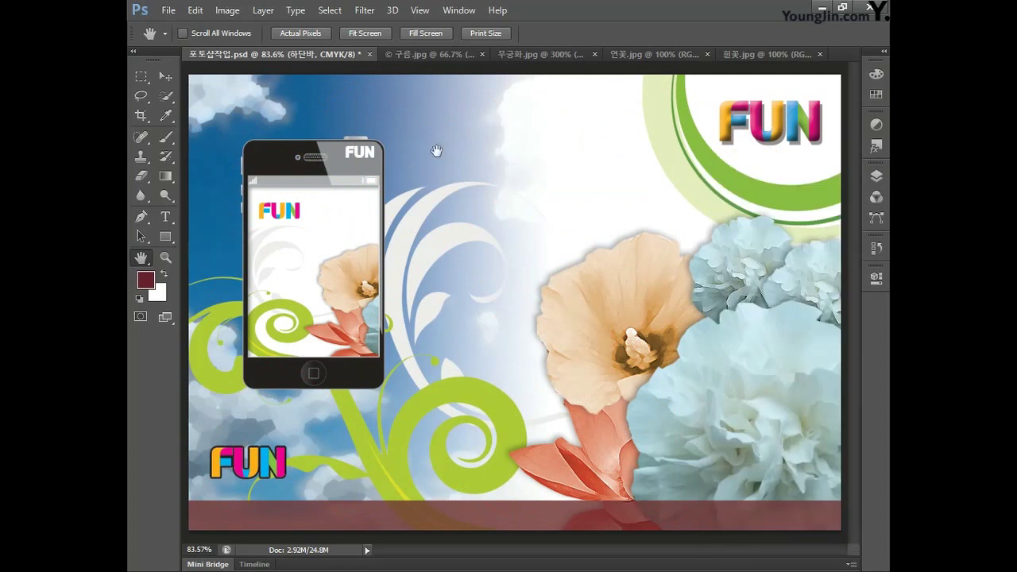
pyautogui.click(168, 11)
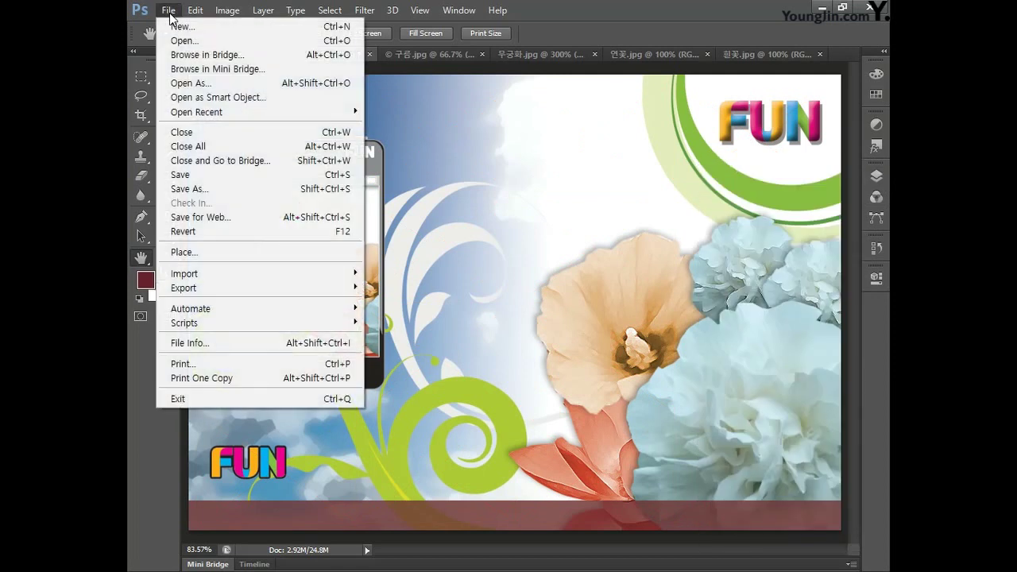
pyautogui.click(198, 175)
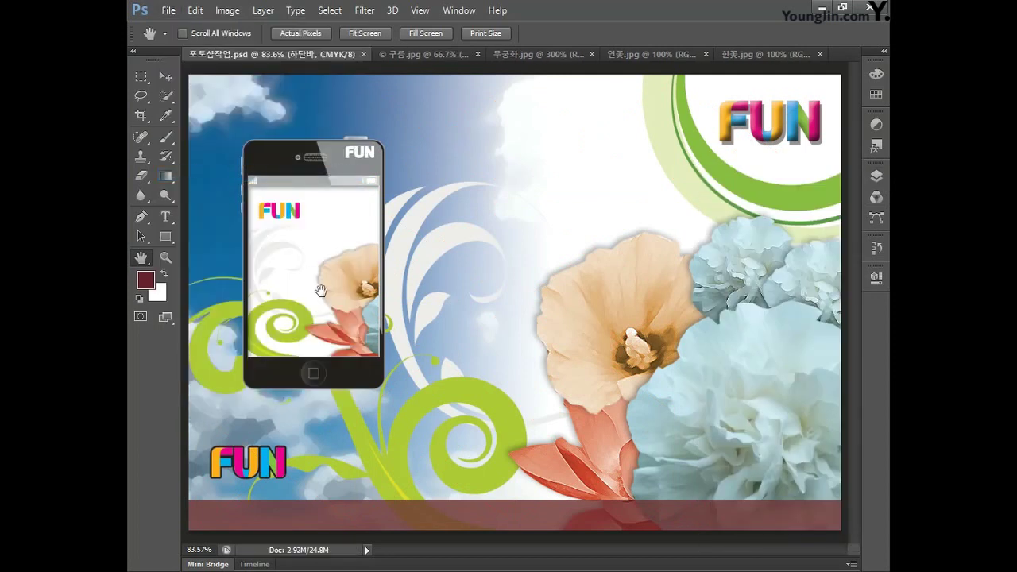
# Convert the composition to RGB Color mode, keeping its layers unmerged
pyautogui.click(227, 11)
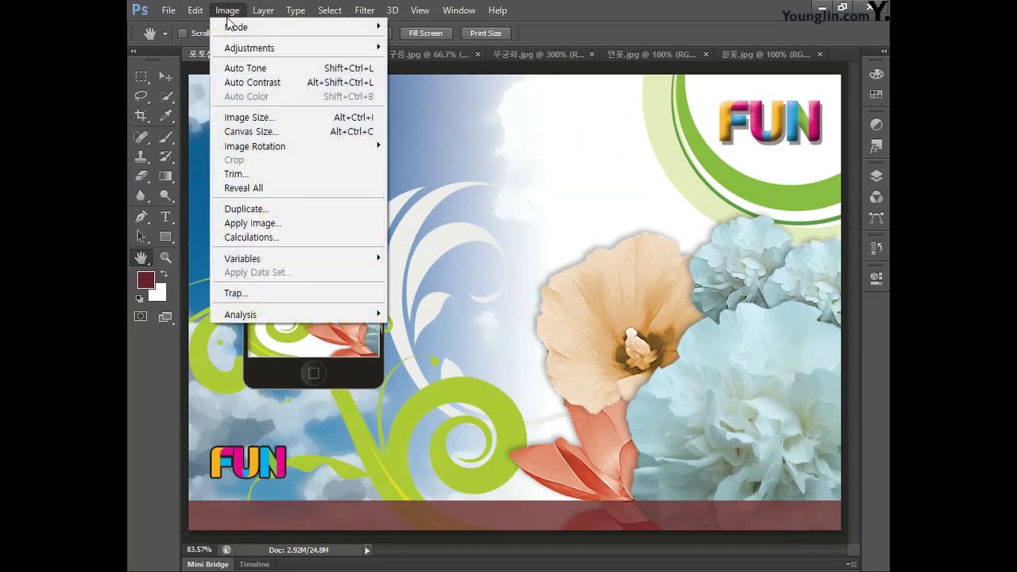
pyautogui.moveTo(234, 29)
pyautogui.click(412, 83)
pyautogui.click(604, 229)
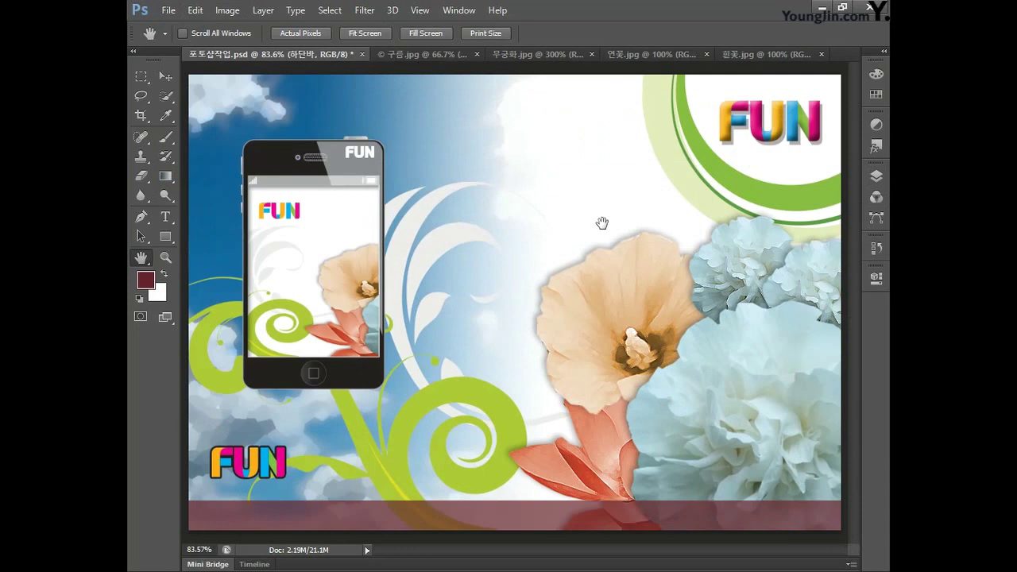
# Save a JPEG copy named 01 in the 작업 folder at quality 12 (Maximum), Baseline ("Standard"), replacing the existing file
pyautogui.click(168, 10)
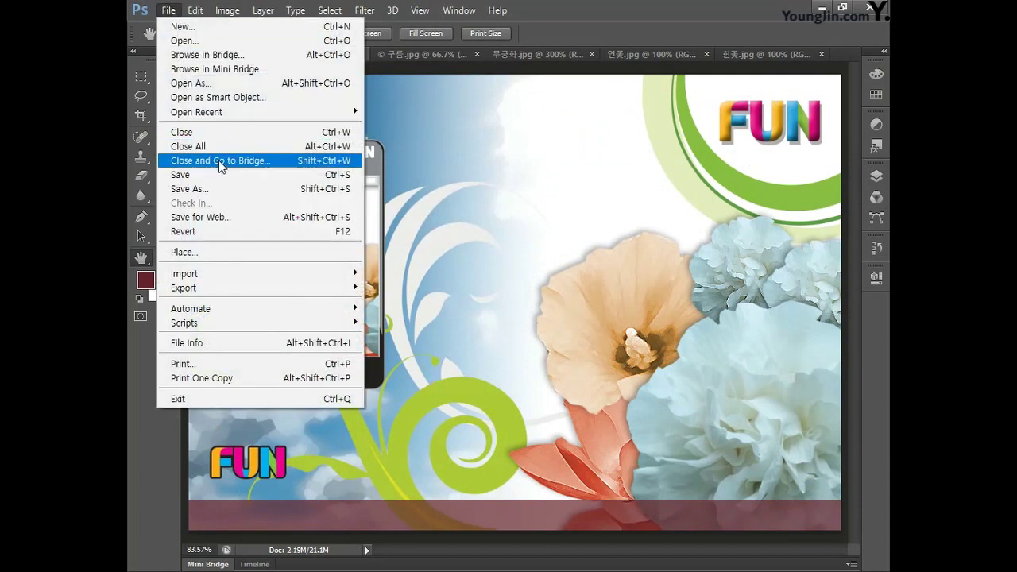
pyautogui.click(212, 188)
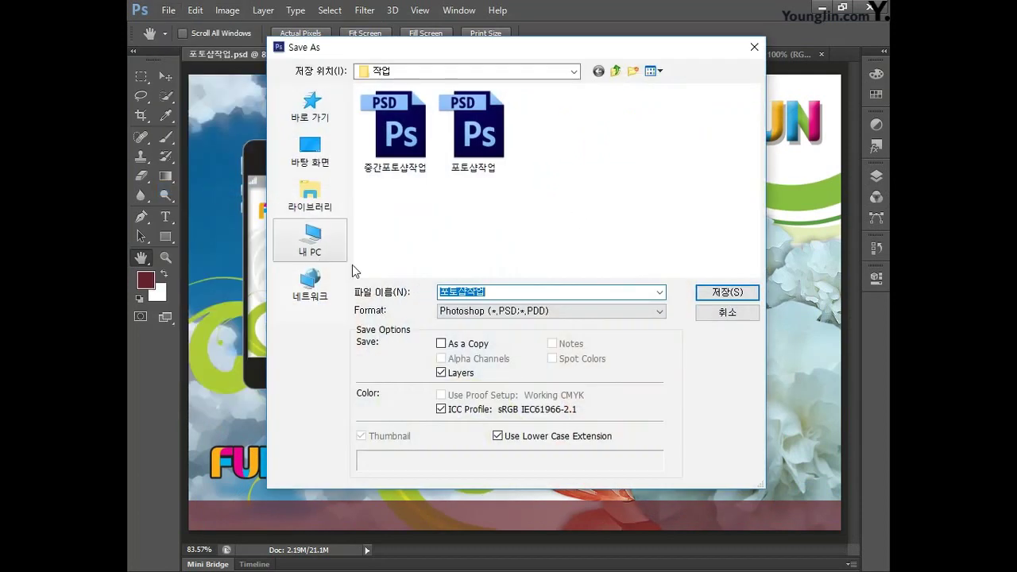
pyautogui.click(513, 311)
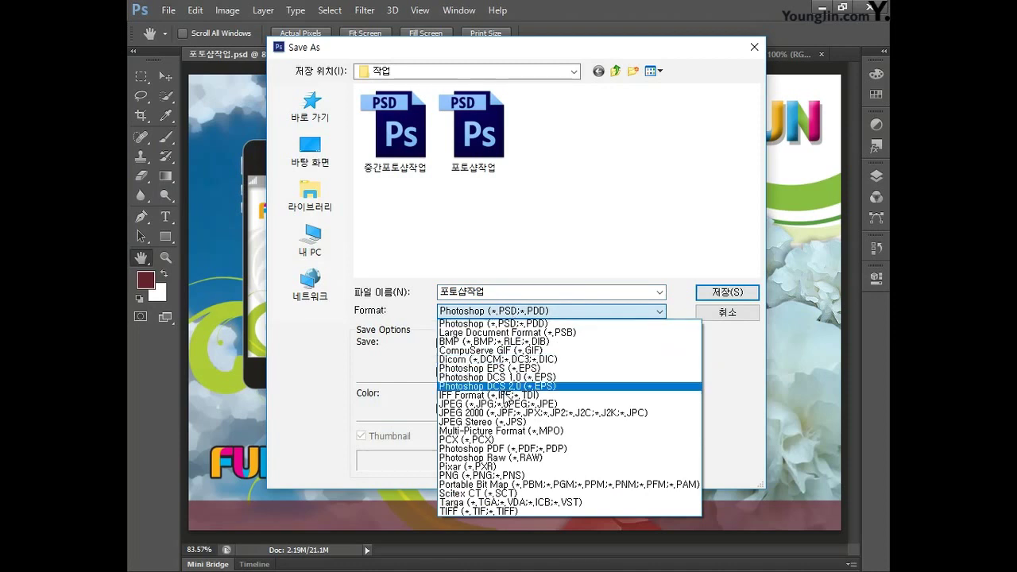
pyautogui.click(507, 403)
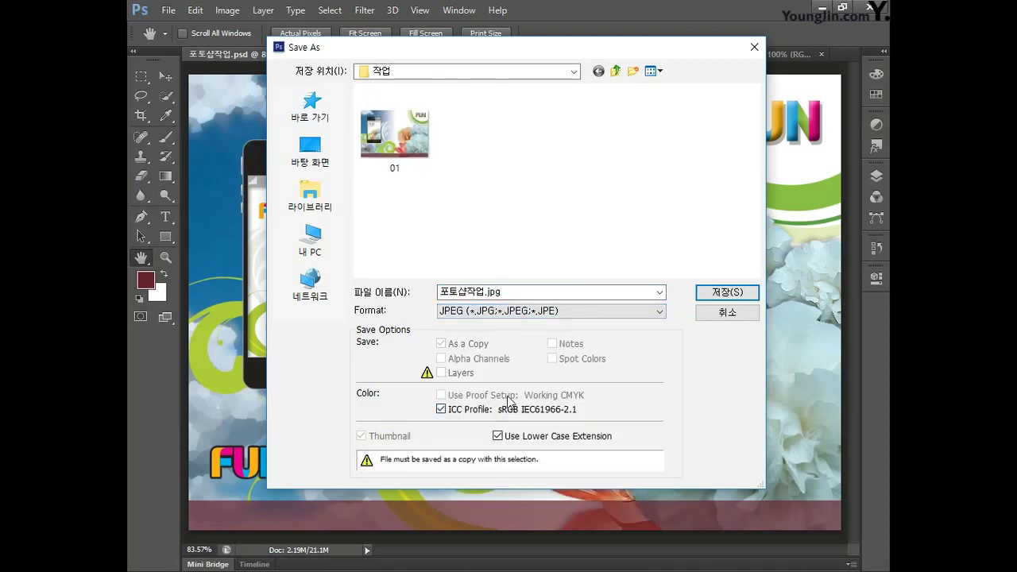
pyautogui.doubleClick(504, 292)
pyautogui.write('01')
pyautogui.click(725, 293)
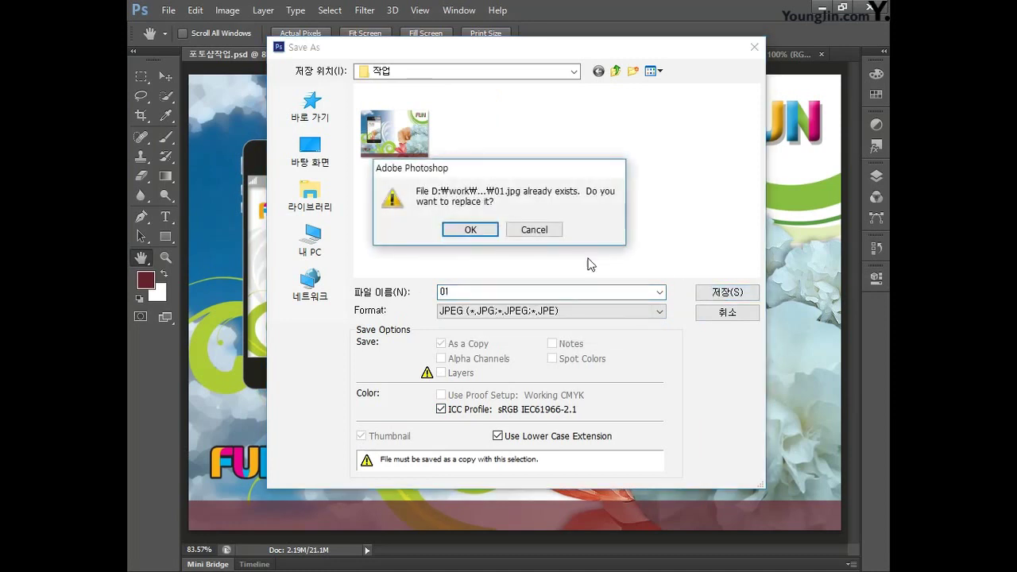
pyautogui.click(469, 229)
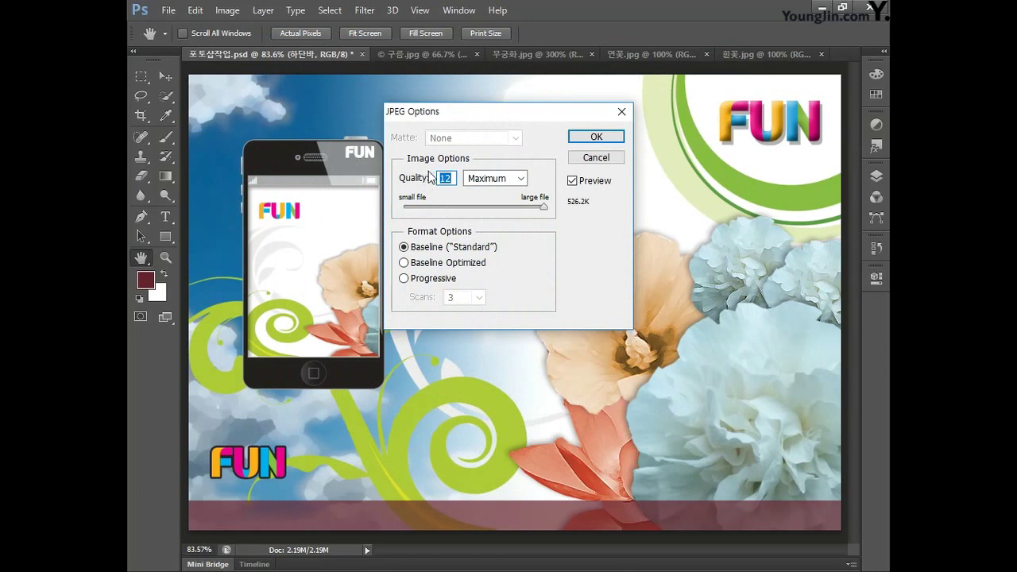
pyautogui.click(574, 140)
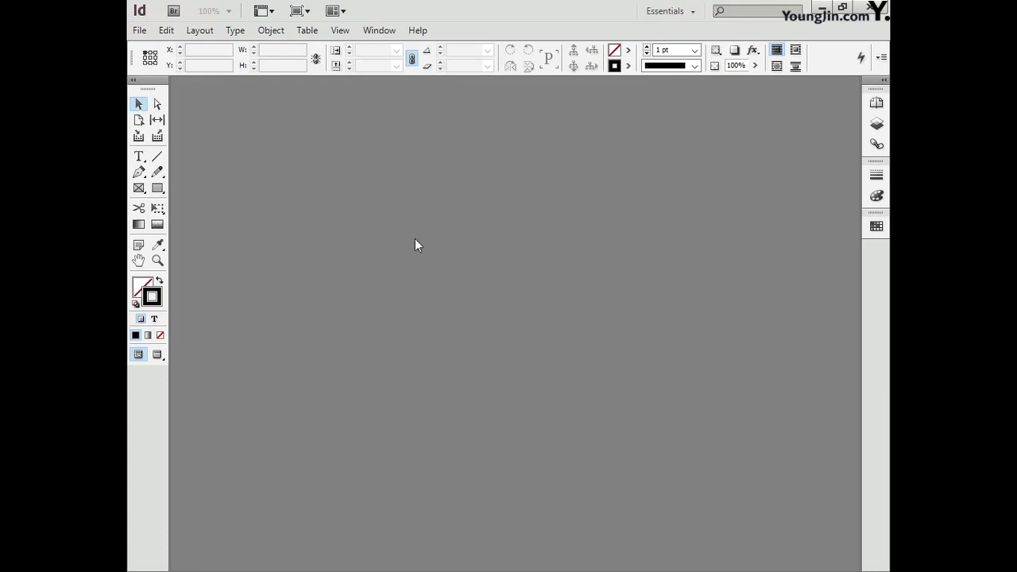
# Set up a new one-page document without facing pages, using A4 size in landscape orientation
pyautogui.click(142, 31)
pyautogui.moveTo(227, 48)
pyautogui.click(382, 48)
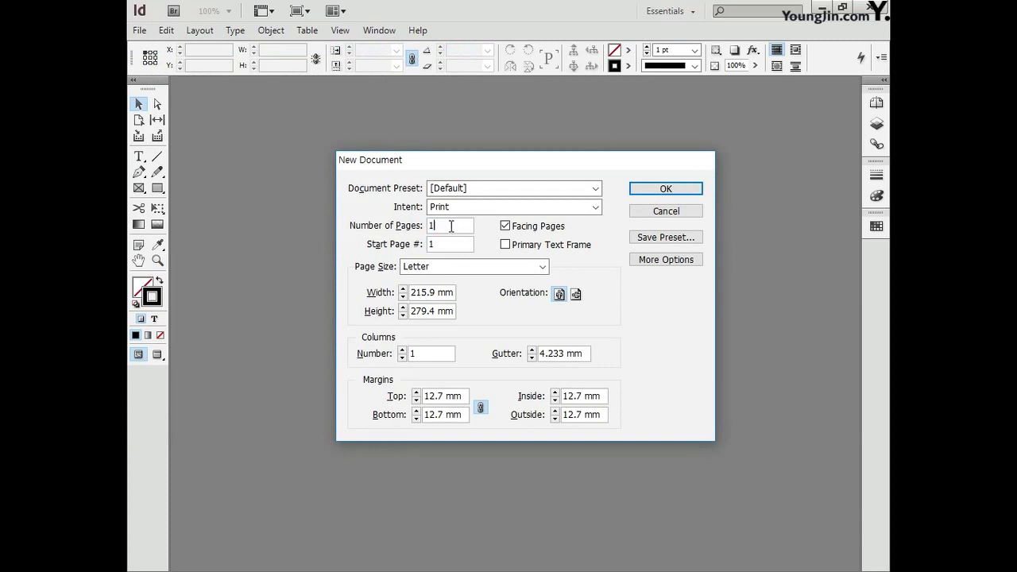
pyautogui.write('1')
pyautogui.click(505, 226)
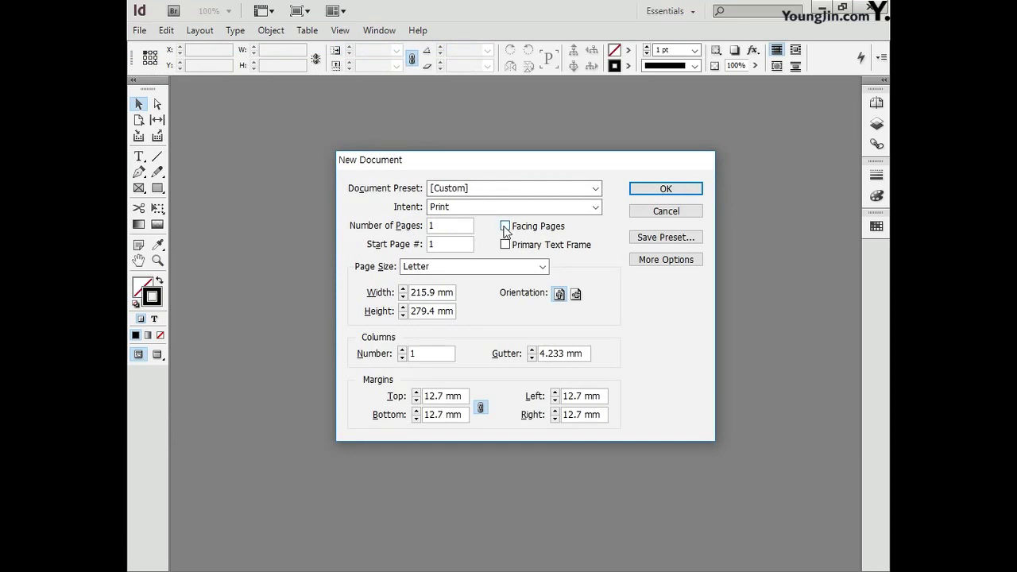
pyautogui.click(488, 267)
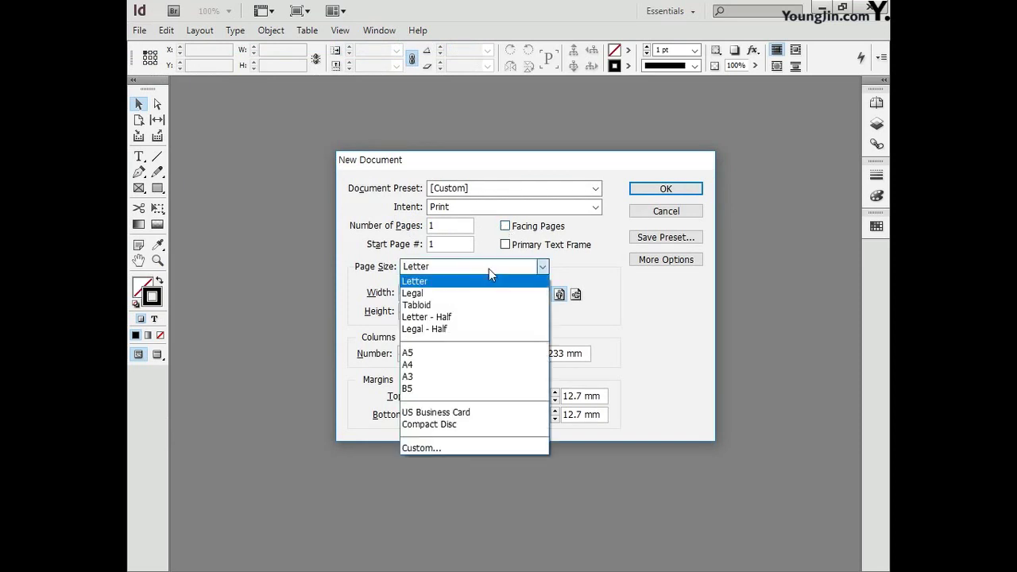
pyautogui.click(470, 364)
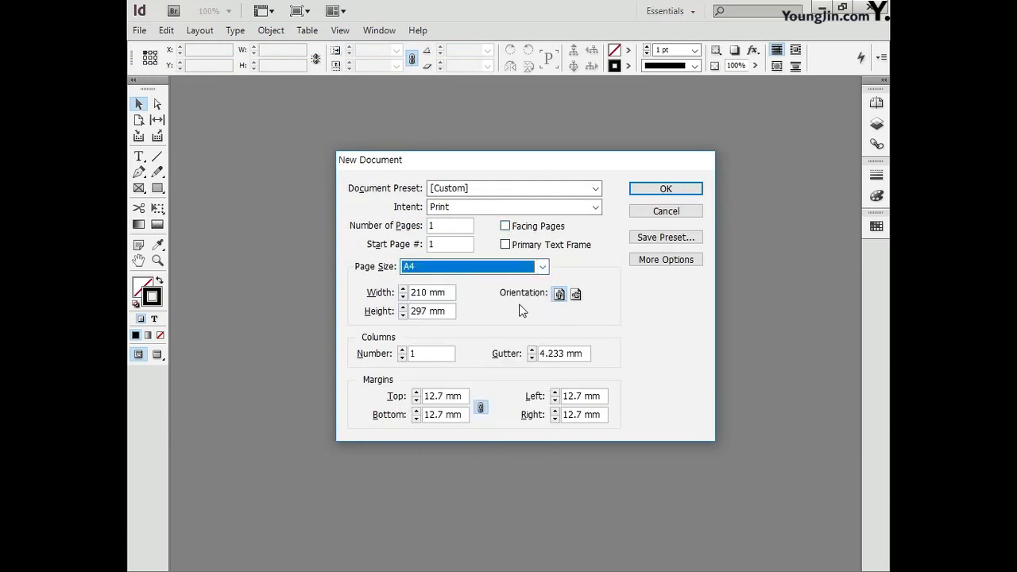
pyautogui.click(577, 295)
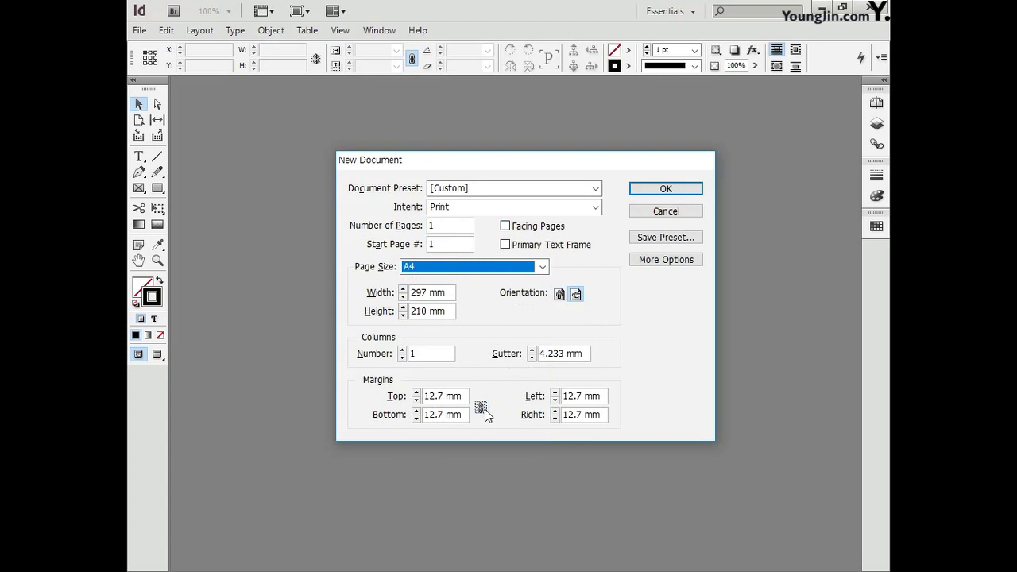
# Set unlinked margins of 12 mm top and bottom and 15.5 mm left and right, and create the document
pyautogui.moveTo(464, 396); pyautogui.dragTo(416, 397)
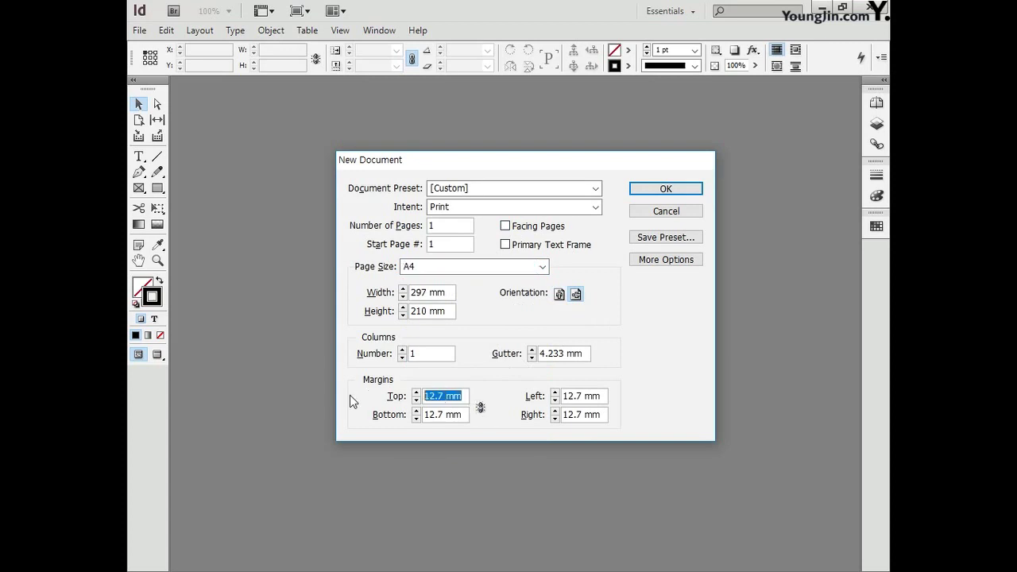
pyautogui.write('12')
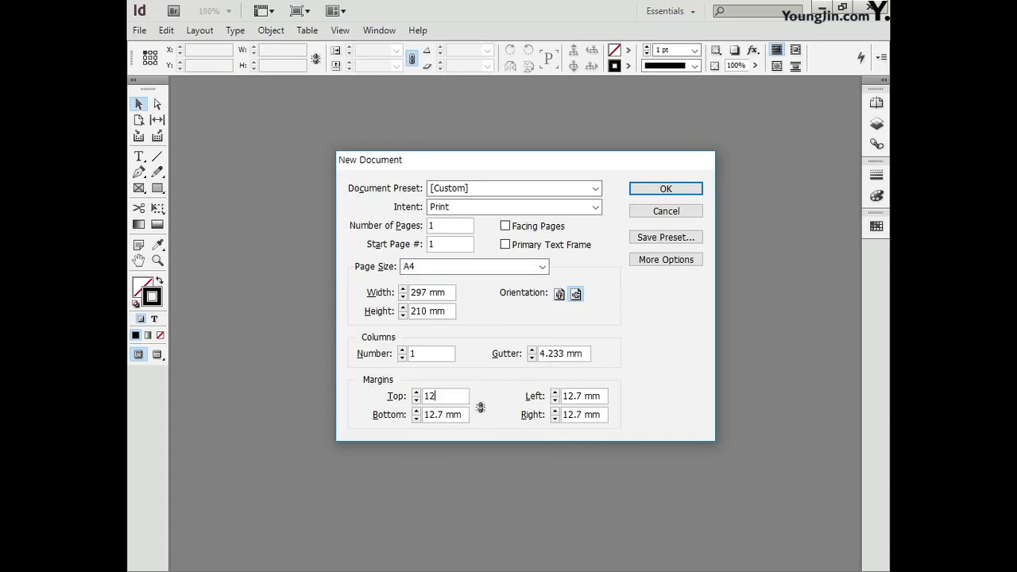
pyautogui.press('Tab')
pyautogui.write('12')
pyautogui.press('Tab')
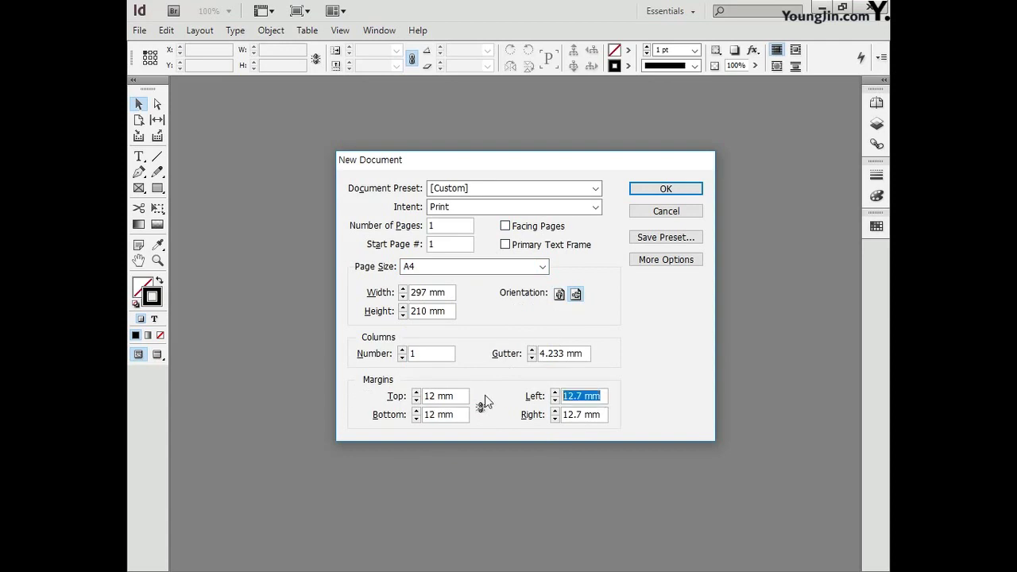
pyautogui.write('15.5')
pyautogui.press('Tab')
pyautogui.write('15')
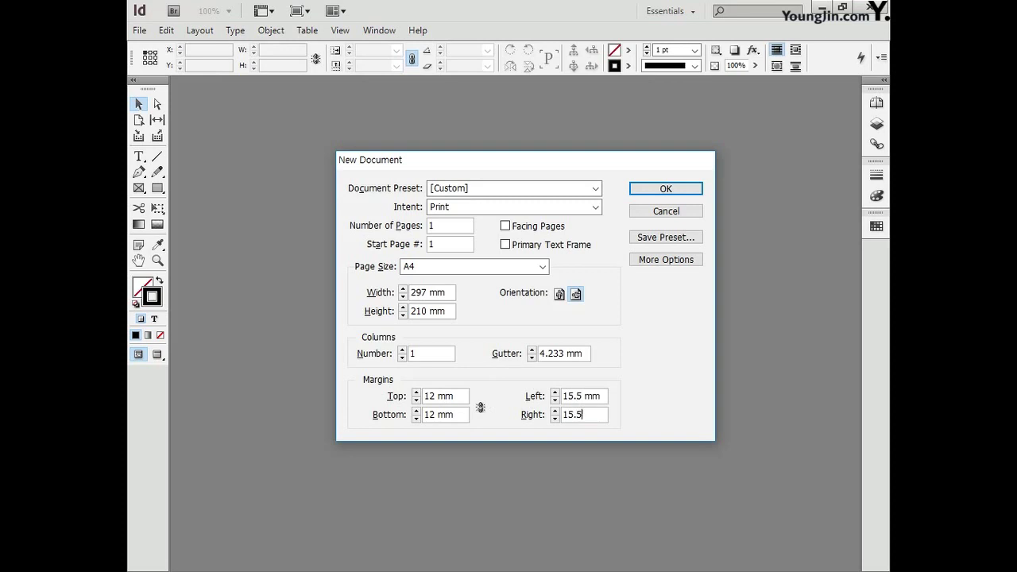
pyautogui.write('.5')
pyautogui.click(661, 189)
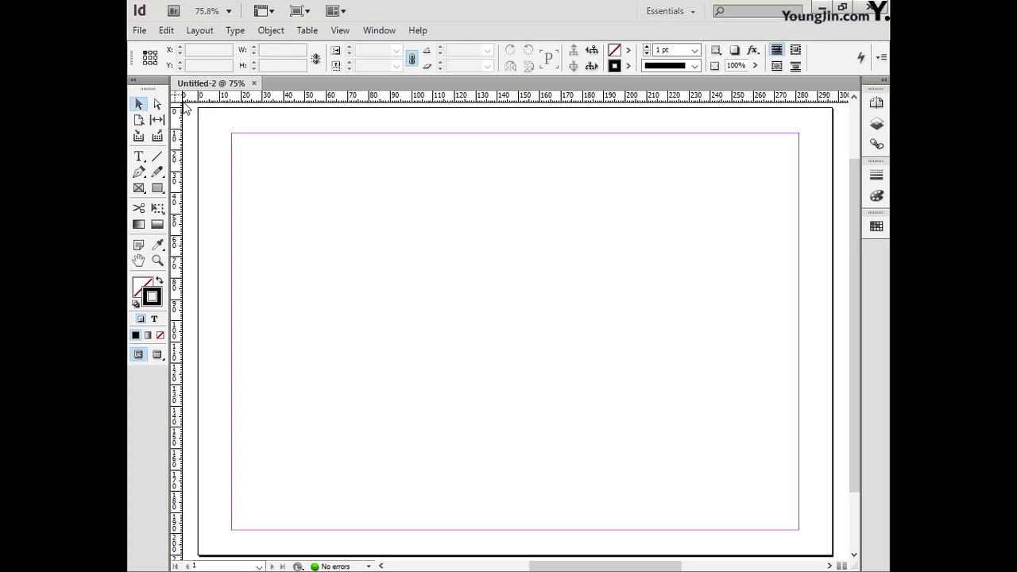
# Move the ruler origin to the upper-left margin corner and add a vertical guide at X 3 mm
pyautogui.moveTo(180, 98); pyautogui.dragTo(231, 132)
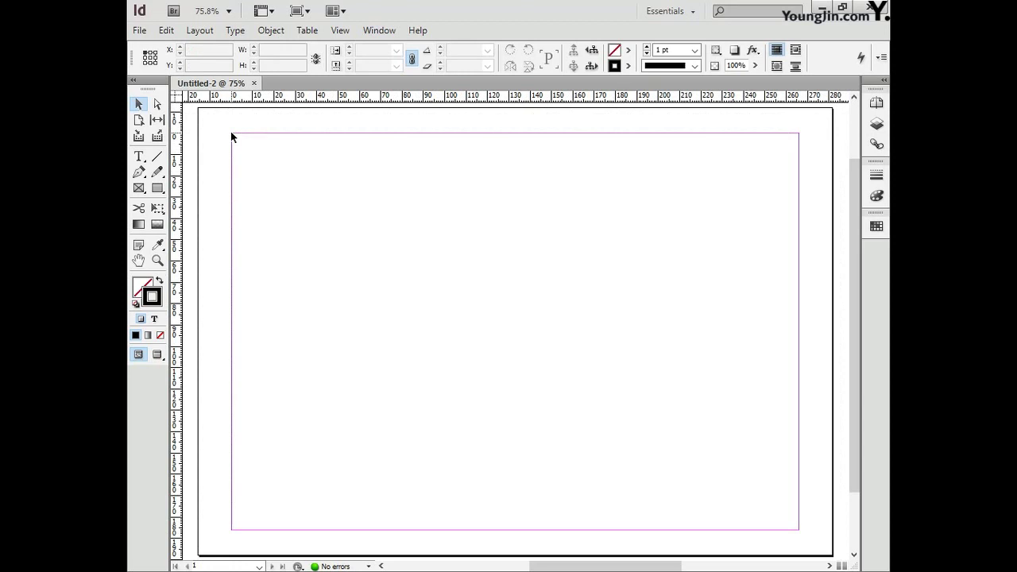
pyautogui.click(158, 262)
pyautogui.moveTo(271, 170); pyautogui.dragTo(192, 101)
pyautogui.moveTo(461, 268); pyautogui.dragTo(421, 304)
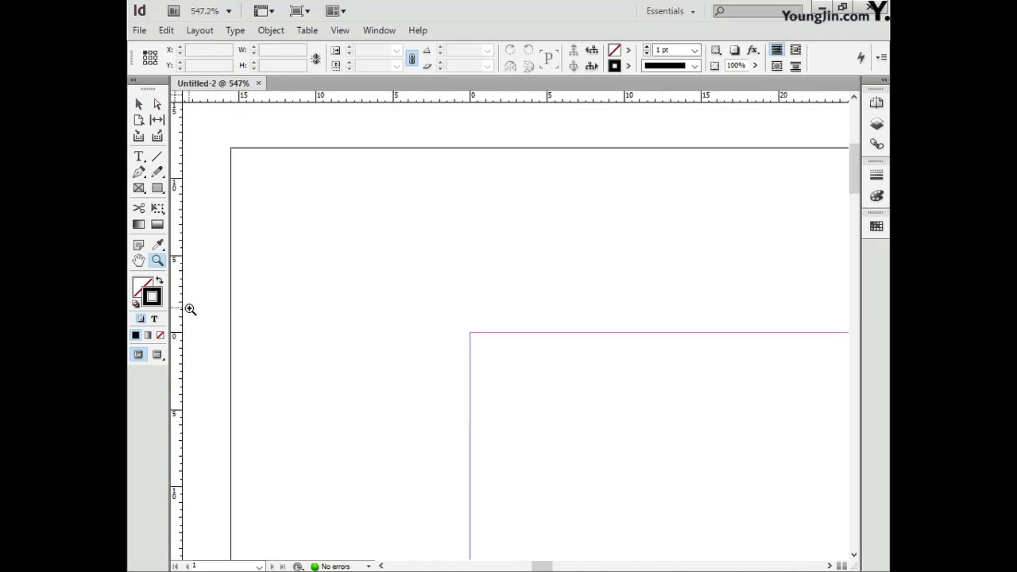
pyautogui.moveTo(177, 309); pyautogui.dragTo(513, 352)
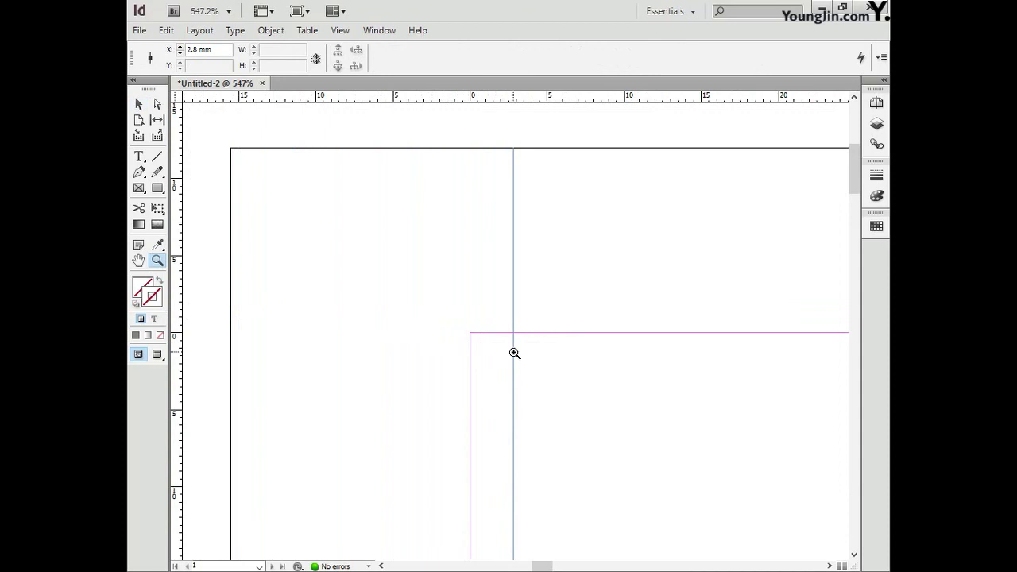
pyautogui.moveTo(213, 49); pyautogui.dragTo(166, 51)
pyautogui.write('3')
pyautogui.press('Return')
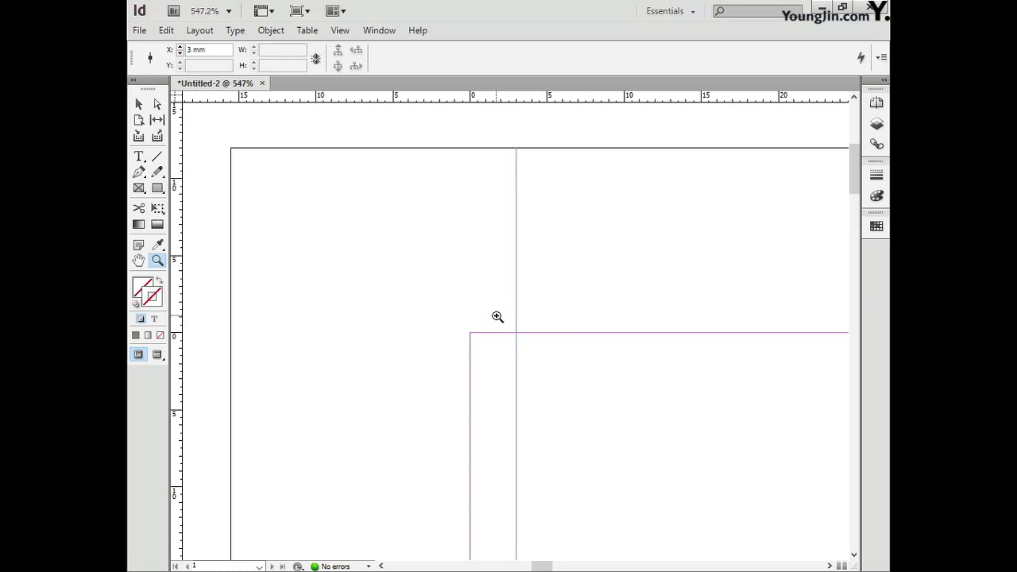
# Add a horizontal guide at Y 3 mm, just inside the top margin
pyautogui.moveTo(480, 99); pyautogui.dragTo(519, 387)
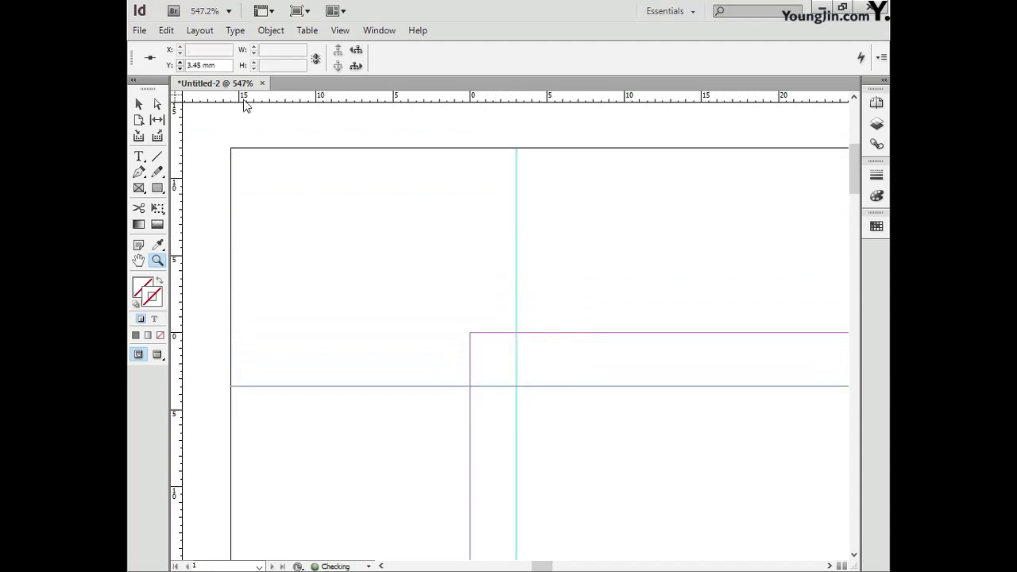
pyautogui.moveTo(215, 65); pyautogui.dragTo(163, 73)
pyautogui.write('3')
pyautogui.press('Return')
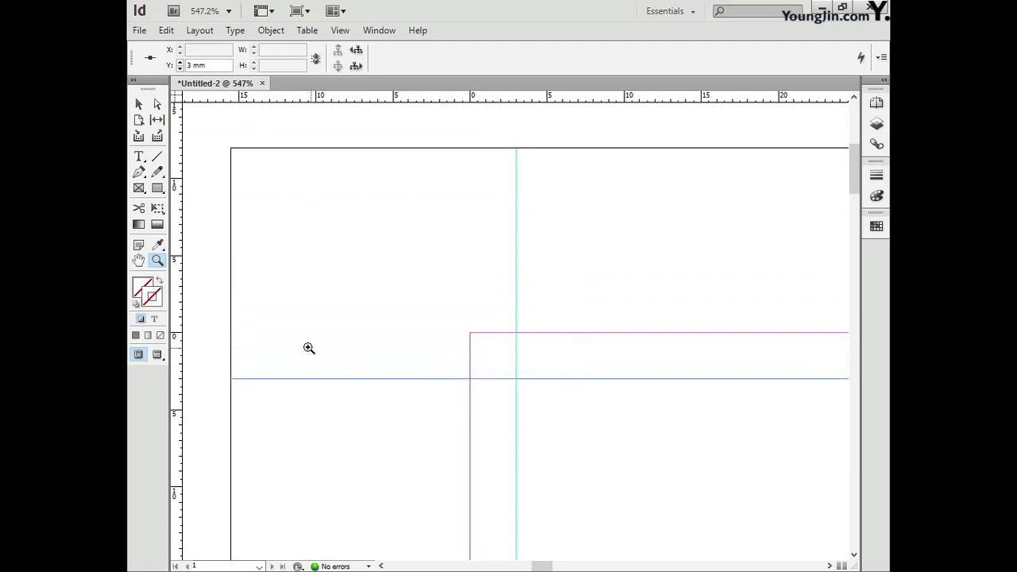
# Add a horizontal guide at Y 183 mm, just inside the bottom margin
pyautogui.doubleClick(140, 262)
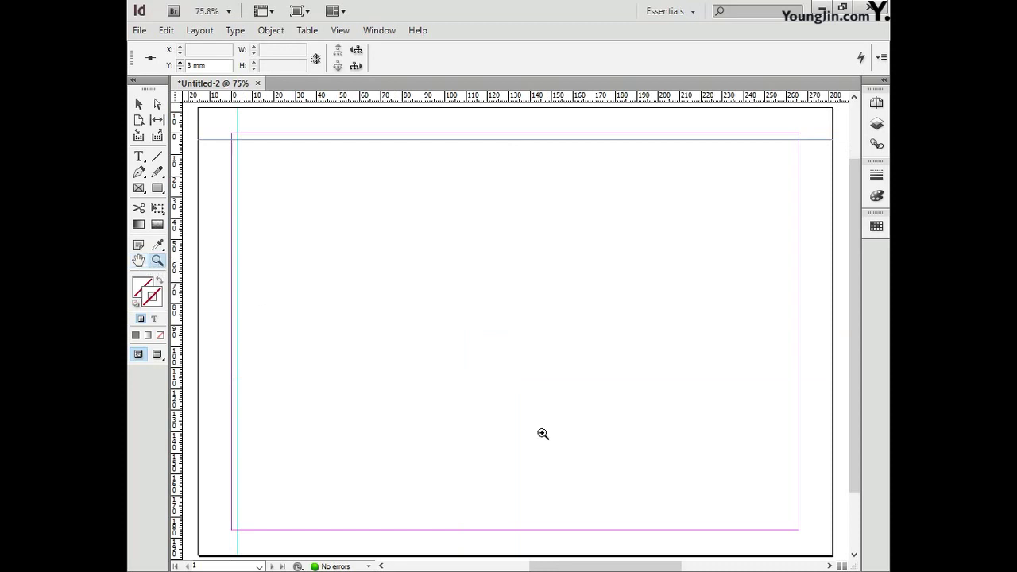
pyautogui.moveTo(718, 482); pyautogui.dragTo(811, 540)
pyautogui.moveTo(724, 469); pyautogui.dragTo(633, 427)
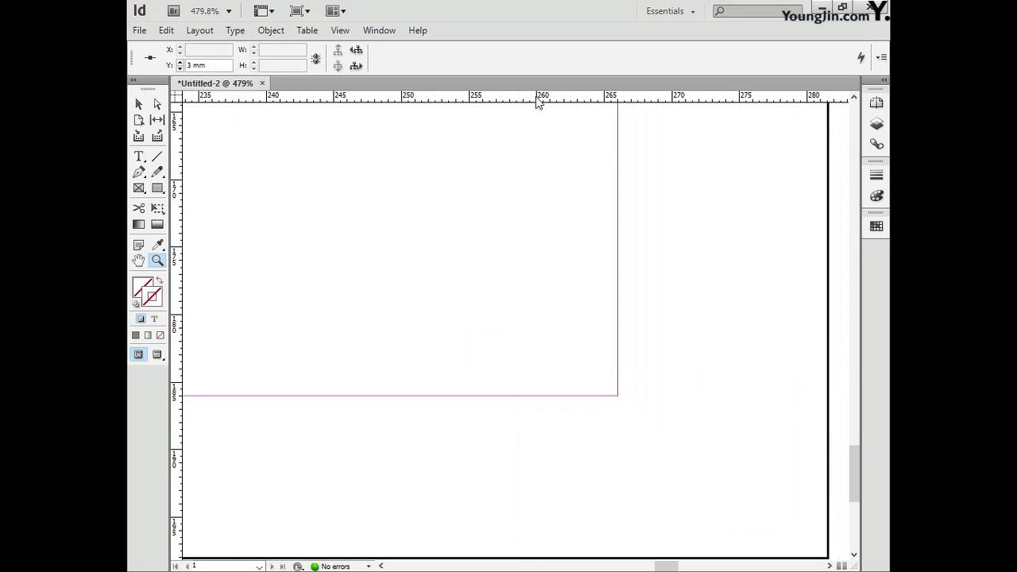
pyautogui.moveTo(536, 95); pyautogui.dragTo(617, 359)
pyautogui.moveTo(222, 65); pyautogui.dragTo(166, 67)
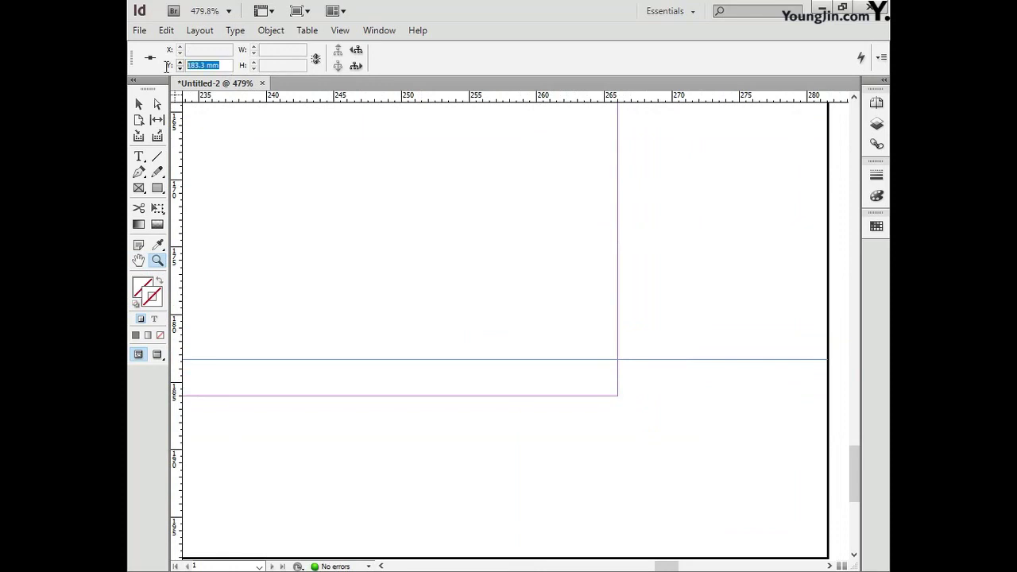
pyautogui.write('183')
pyautogui.press('Return')
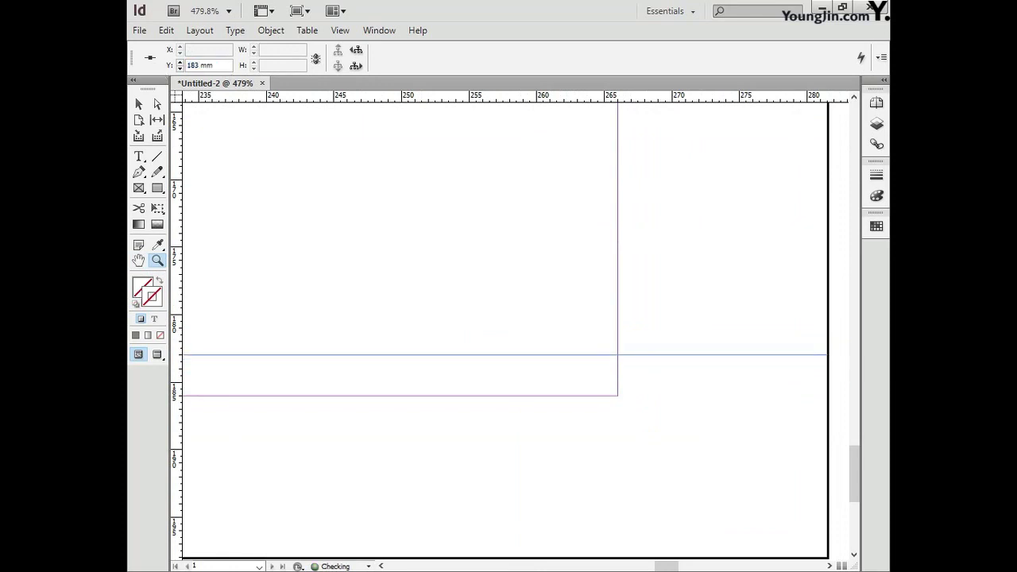
# Add a vertical guide at X 263 mm, just inside the right margin
pyautogui.moveTo(178, 268); pyautogui.dragTo(580, 314)
pyautogui.click(171, 50)
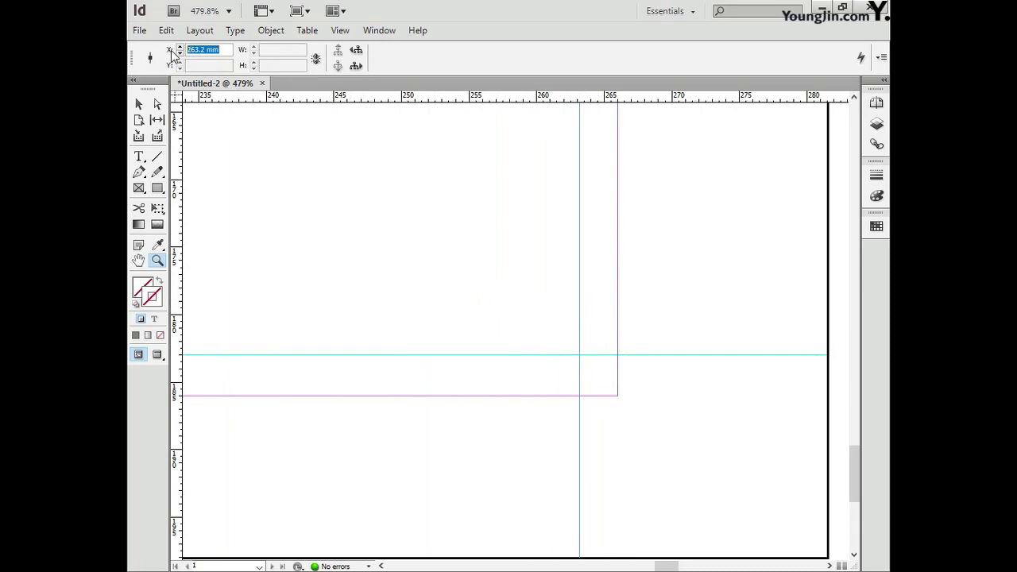
pyautogui.write('263')
pyautogui.press('Return')
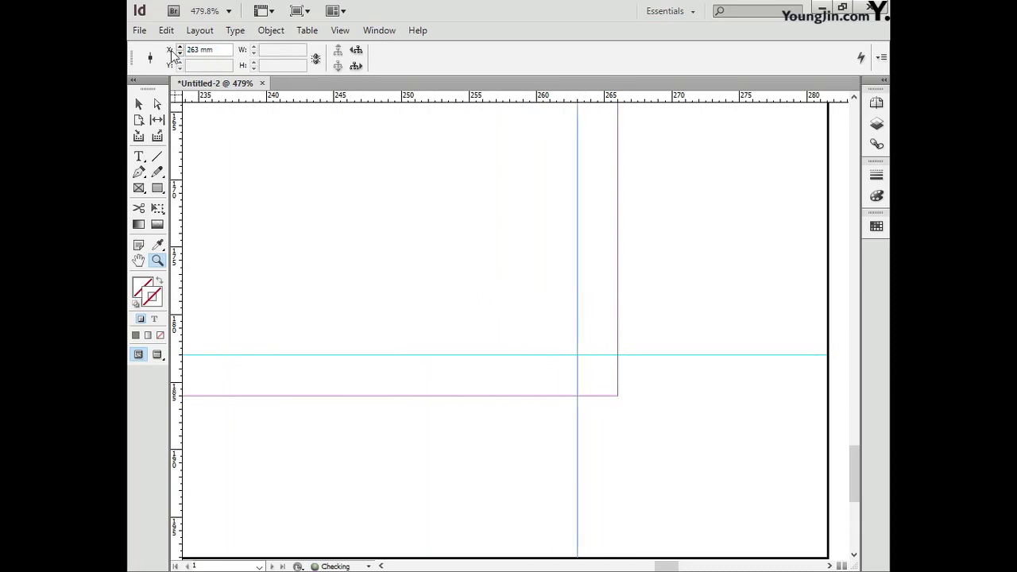
# Draw a vertical 1 pt line above the upper-left margin corner and set its length to 5 mm
pyautogui.doubleClick(139, 261)
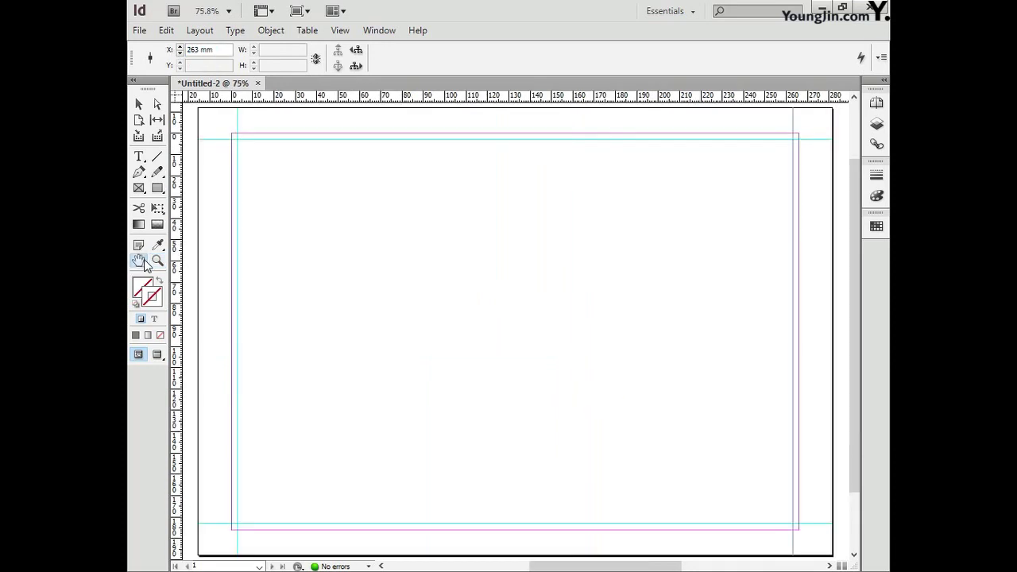
pyautogui.click(157, 261)
pyautogui.moveTo(261, 161); pyautogui.dragTo(209, 113)
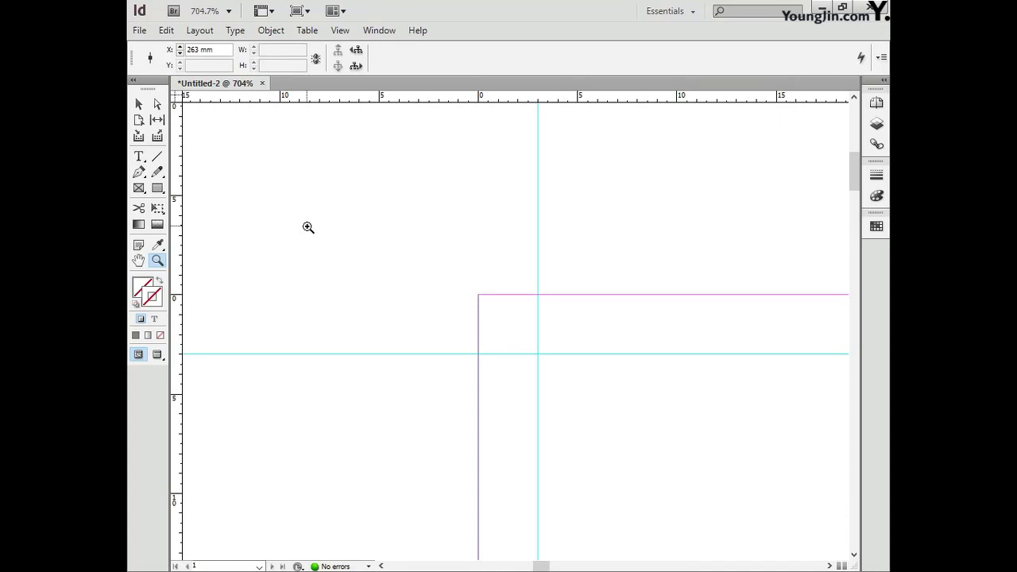
pyautogui.click(163, 158)
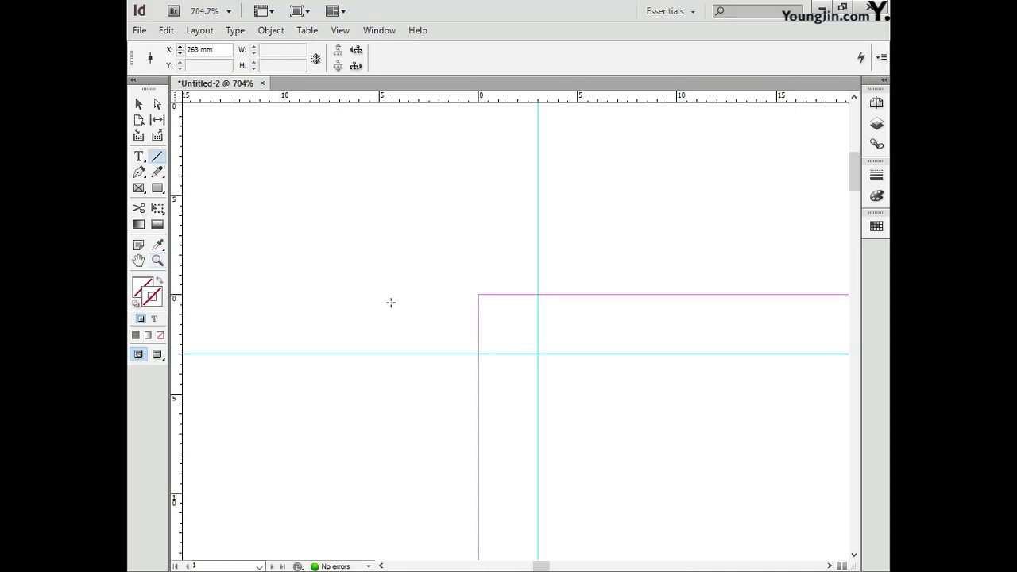
pyautogui.moveTo(514, 275); pyautogui.dragTo(512, 175)
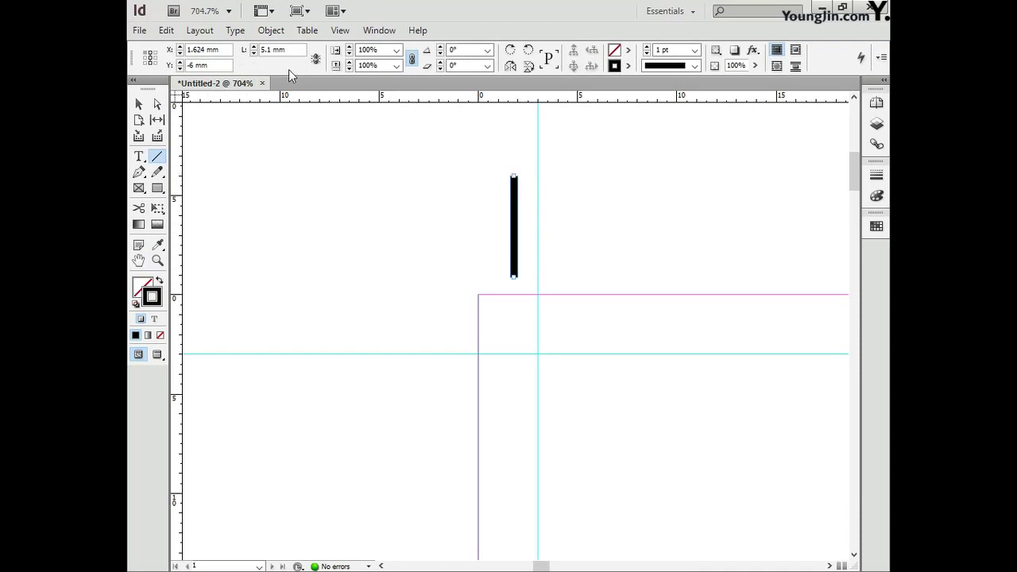
pyautogui.moveTo(287, 51); pyautogui.dragTo(248, 52)
pyautogui.write('5')
pyautogui.press('Return')
# Draw a horizontal line outside the left margin near the upper-left corner, set its length to 5 mm and deselect it
pyautogui.moveTo(452, 340); pyautogui.dragTo(343, 339)
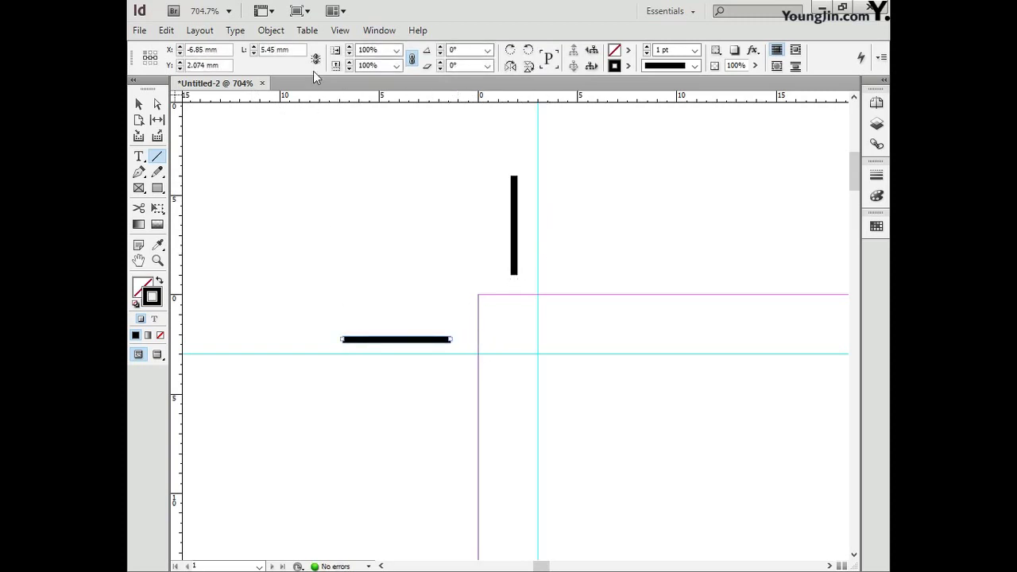
pyautogui.moveTo(298, 50); pyautogui.dragTo(230, 50)
pyautogui.write('5')
pyautogui.press('Return')
pyautogui.click(366, 296)
# Snap the horizontal line to the left margin and upper guide, and the vertical line to the top margin and left guide
pyautogui.click(139, 104)
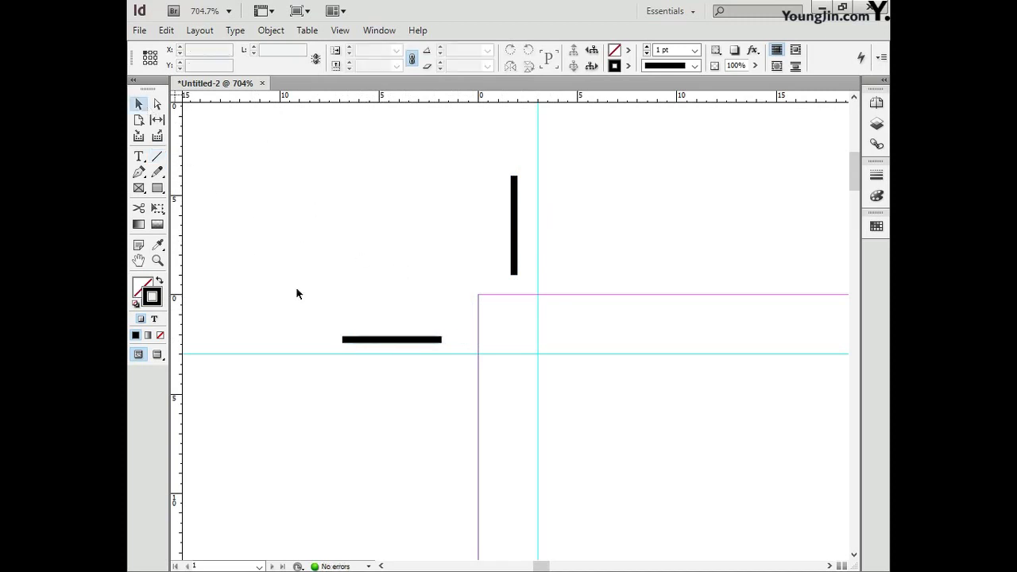
pyautogui.moveTo(390, 343); pyautogui.dragTo(426, 355)
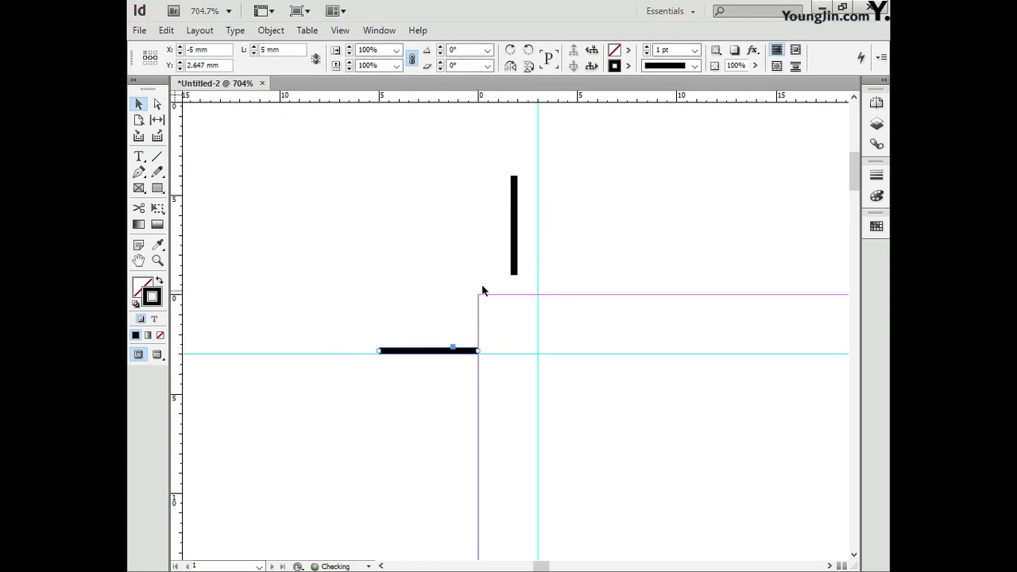
pyautogui.moveTo(515, 260); pyautogui.dragTo(535, 280)
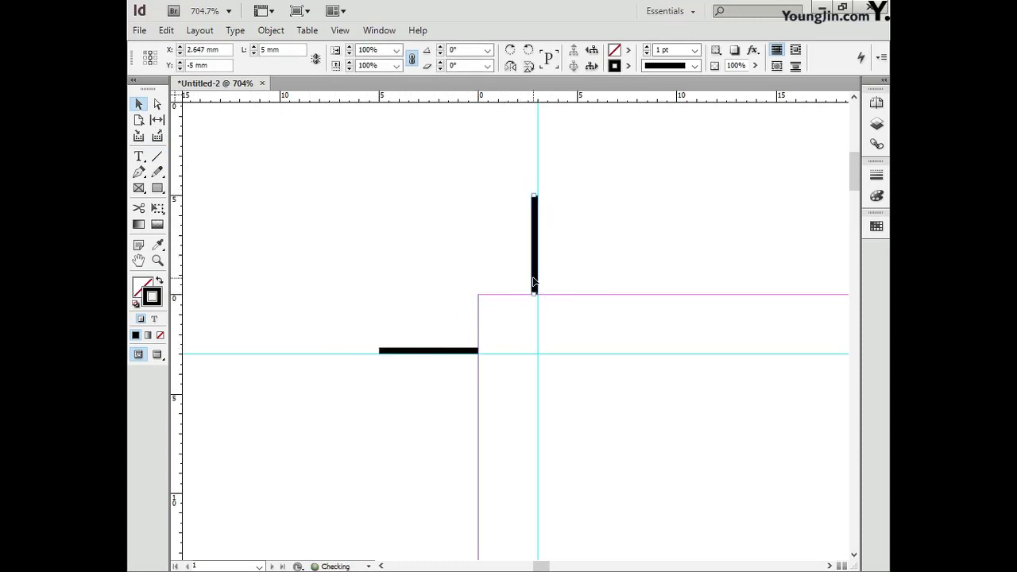
# Copy both crop mark lines and paste them at the upper-right corner of the margin frame
pyautogui.keyDown('shift'); pyautogui.click(457, 351); pyautogui.keyUp('shift')
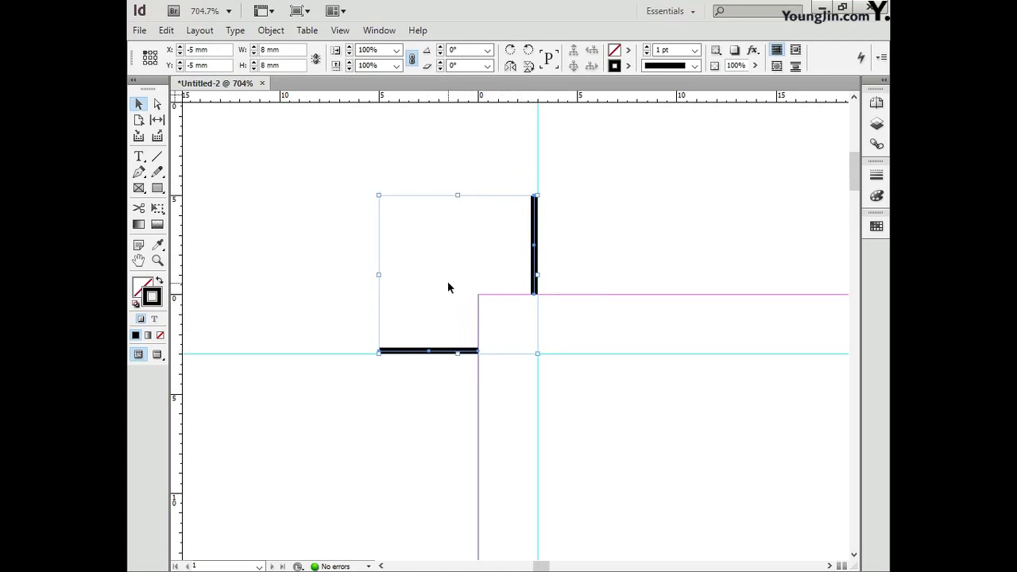
pyautogui.doubleClick(139, 261)
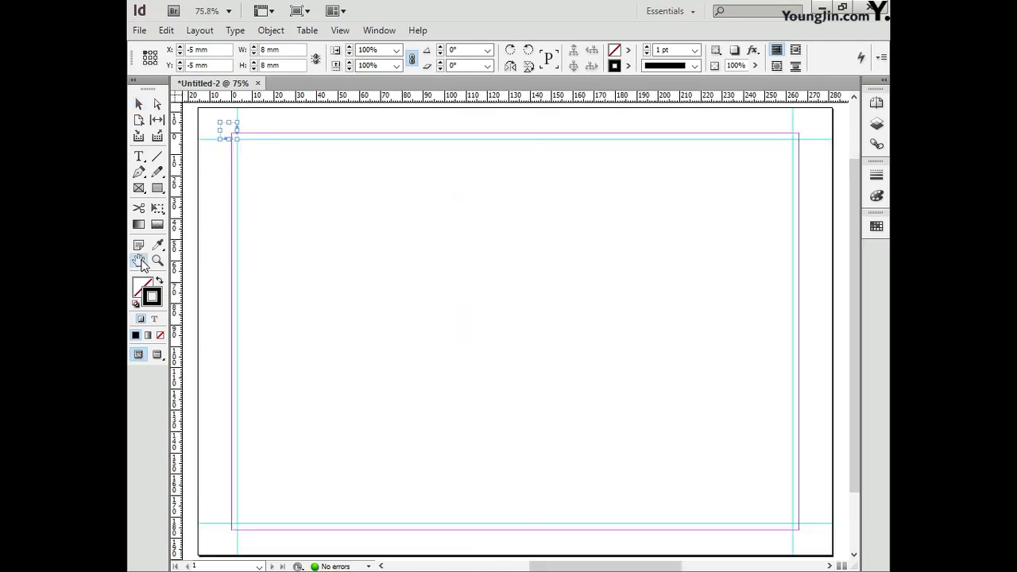
pyautogui.click(157, 261)
pyautogui.moveTo(775, 121); pyautogui.dragTo(822, 162)
pyautogui.moveTo(669, 233); pyautogui.dragTo(616, 300)
pyautogui.hotkey('ctrl', 'v')
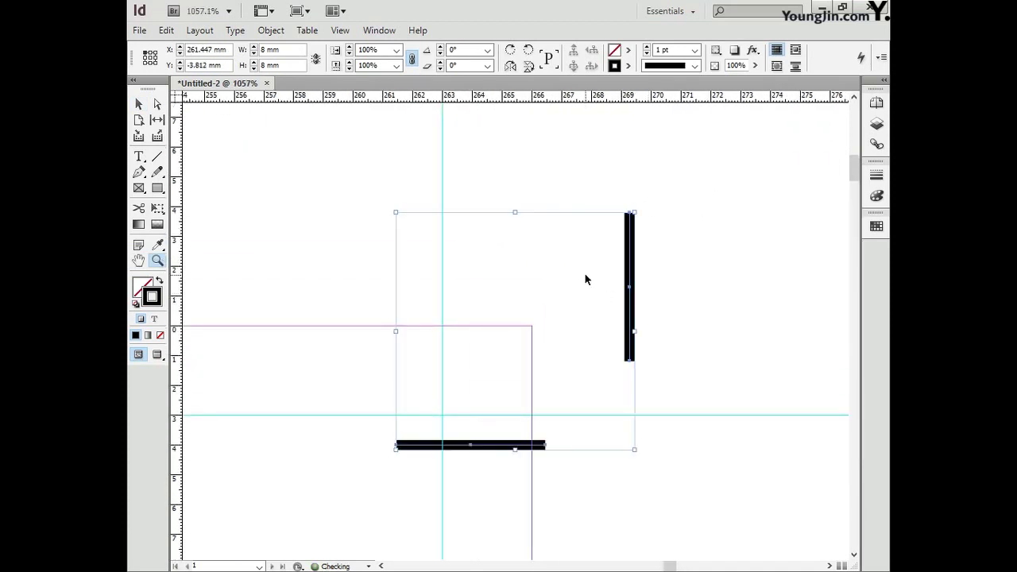
# Snap the pasted vertical line to the top margin and right guide, and the horizontal line to the right margin and upper guide
pyautogui.click(139, 103)
pyautogui.click(350, 199)
pyautogui.moveTo(629, 291); pyautogui.dragTo(447, 255)
pyautogui.moveTo(490, 448); pyautogui.dragTo(629, 408)
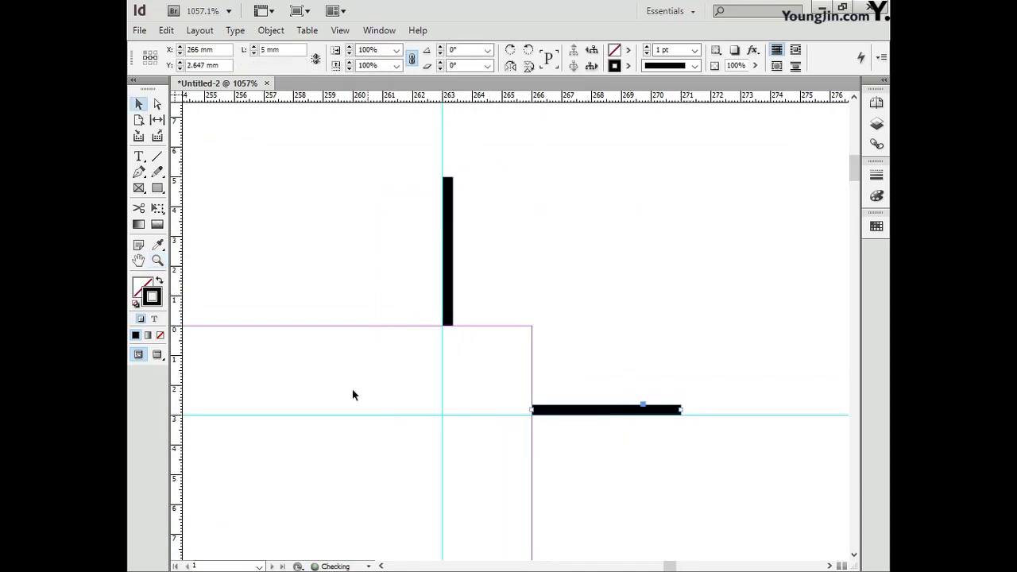
# Snap the pasted horizontal line to the left margin and lower guide, and the vertical line to the bottom margin and left guide
pyautogui.doubleClick(138, 260)
pyautogui.click(157, 259)
pyautogui.moveTo(256, 545); pyautogui.dragTo(213, 509)
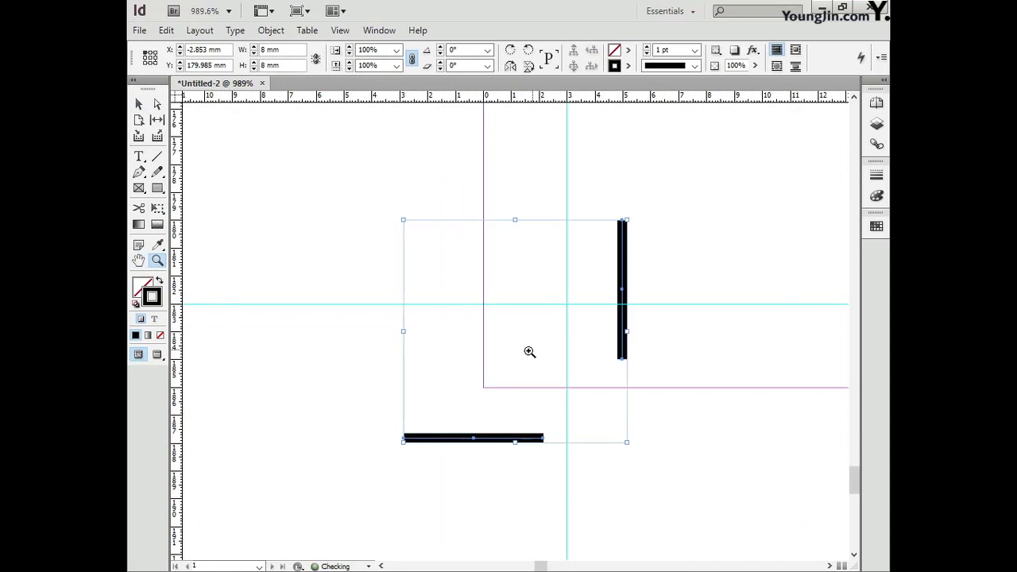
pyautogui.press('v')
pyautogui.moveTo(500, 437); pyautogui.dragTo(441, 306)
pyautogui.moveTo(625, 299); pyautogui.dragTo(564, 466)
# Paste the crop mark pair at the lower-right corner, snap both lines to the margins and guides, and deselect them
pyautogui.doubleClick(138, 260)
pyautogui.click(157, 260)
pyautogui.moveTo(775, 510); pyautogui.dragTo(818, 545)
pyautogui.hotkey('ctrl', 'a')
pyautogui.press('v')
pyautogui.click(562, 413)
pyautogui.moveTo(627, 336); pyautogui.dragTo(488, 522)
pyautogui.moveTo(524, 449); pyautogui.dragTo(695, 329)
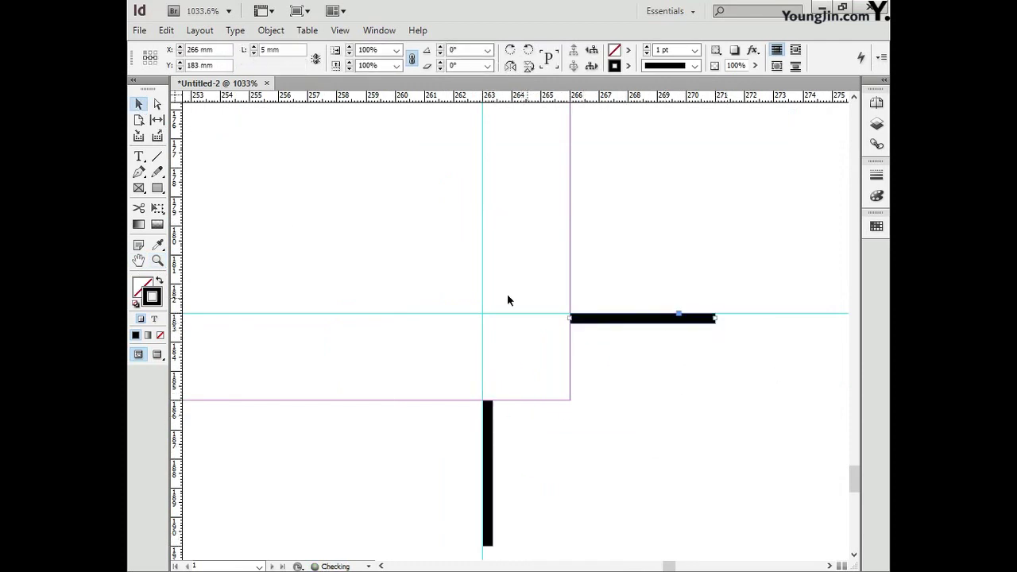
pyautogui.doubleClick(138, 260)
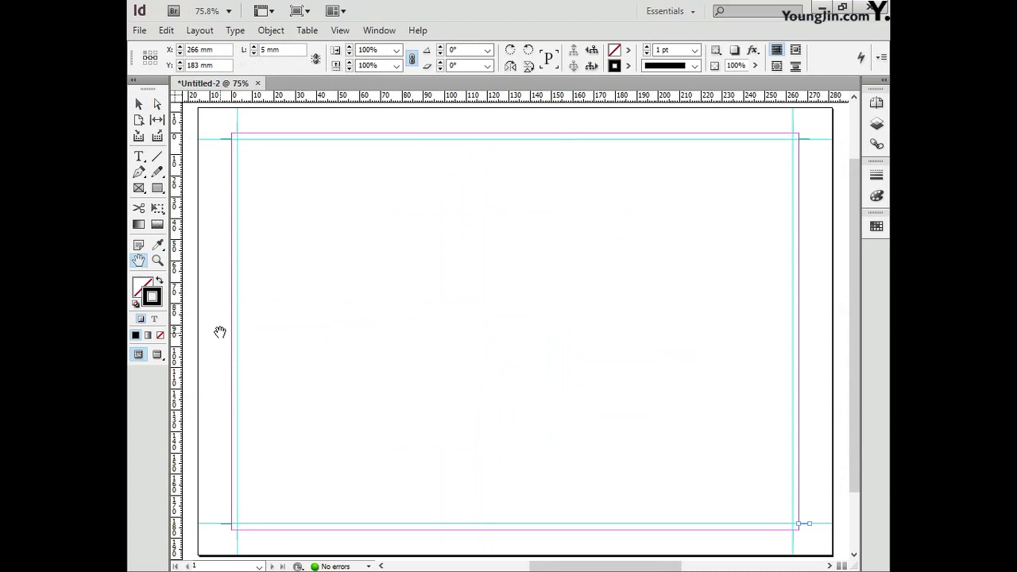
pyautogui.hotkey('ctrl', 'shift', 'a')
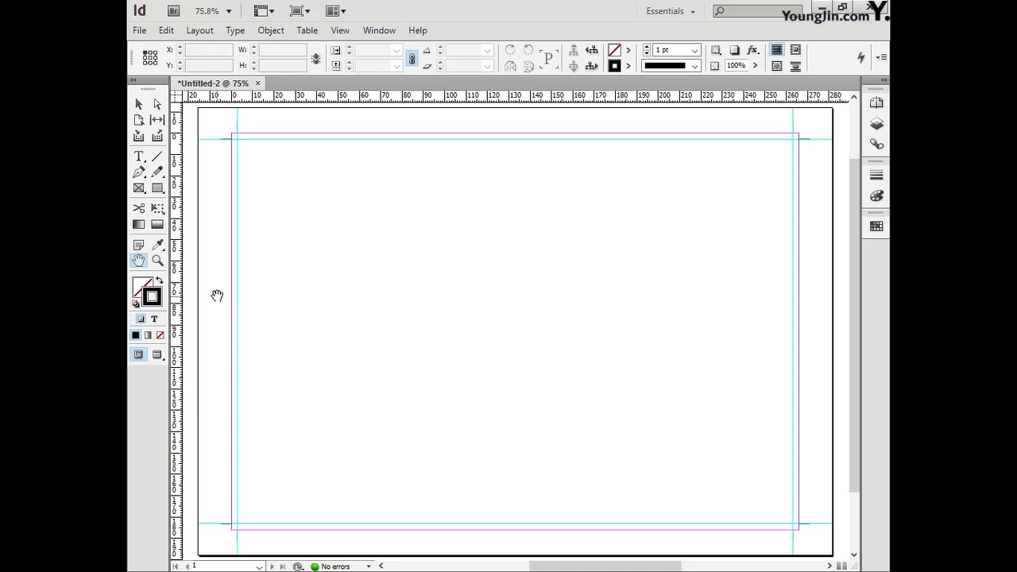
# Place the image file 01 at the upper-left corner of the margin frame
pyautogui.click(139, 30)
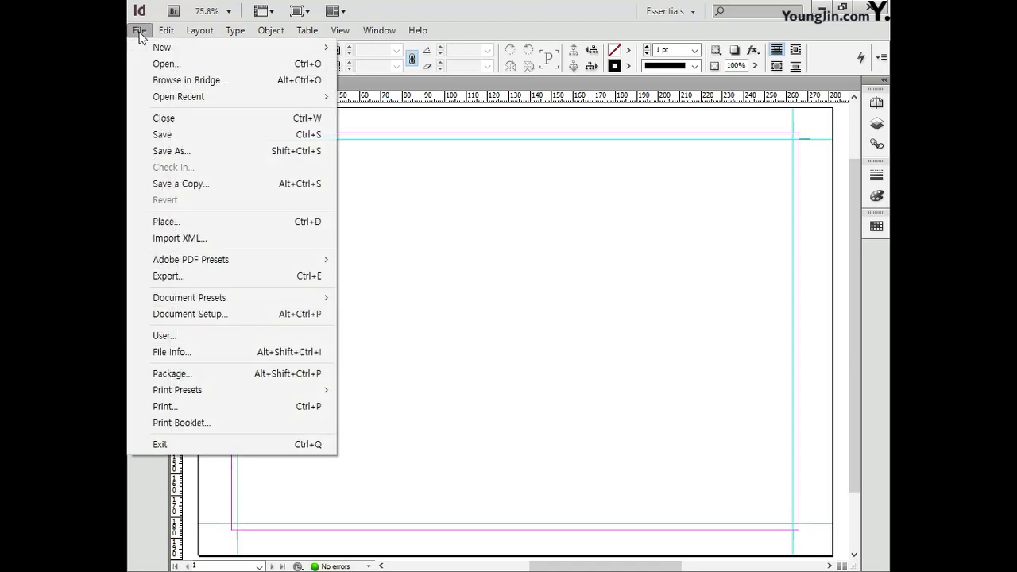
pyautogui.click(190, 222)
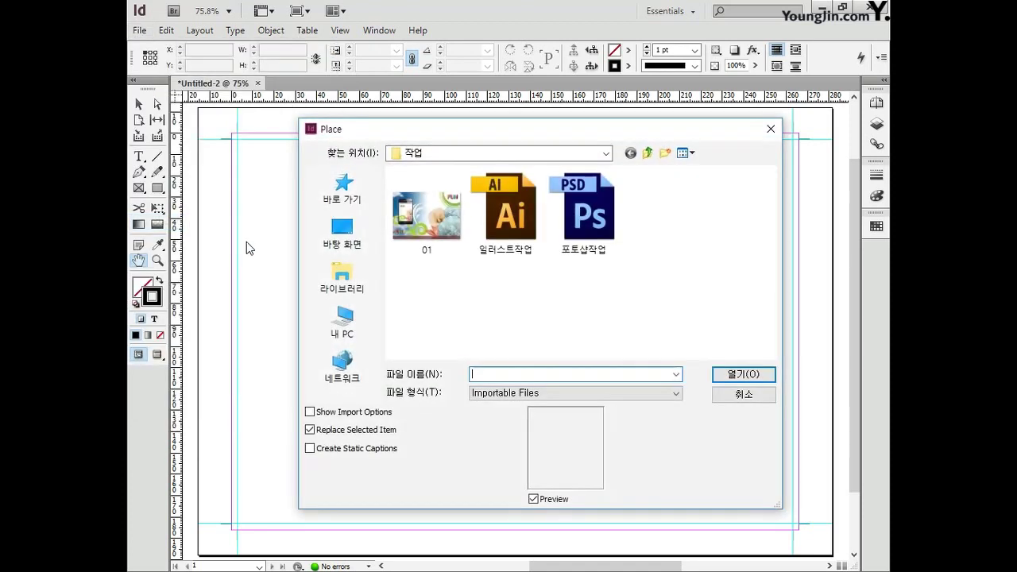
pyautogui.click(427, 238)
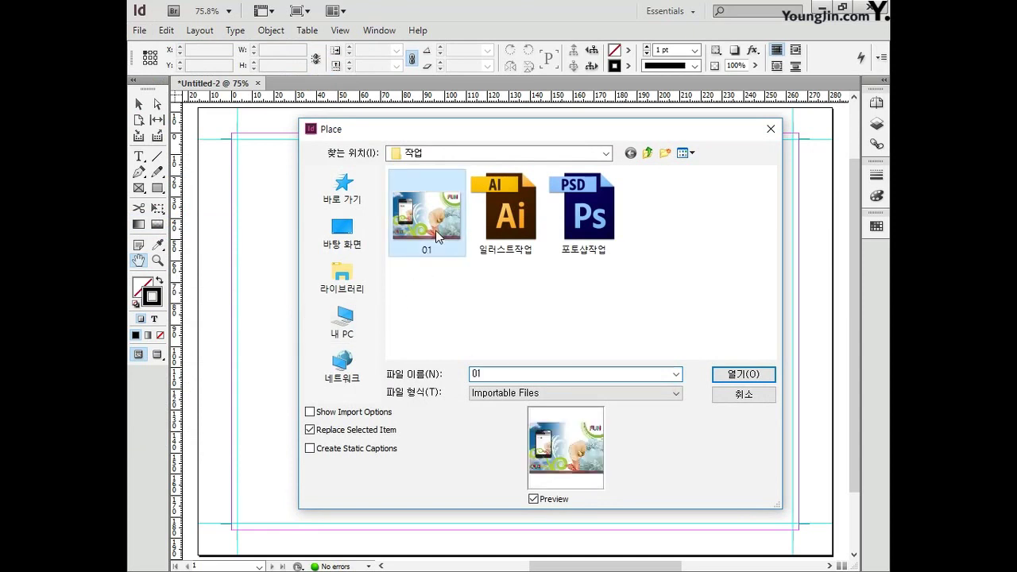
pyautogui.click(735, 374)
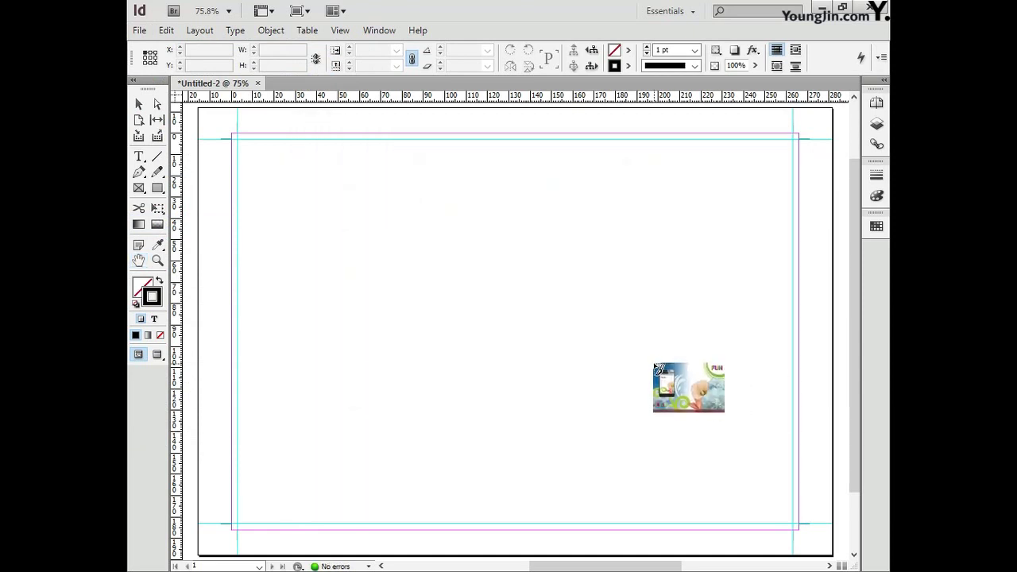
pyautogui.click(231, 133)
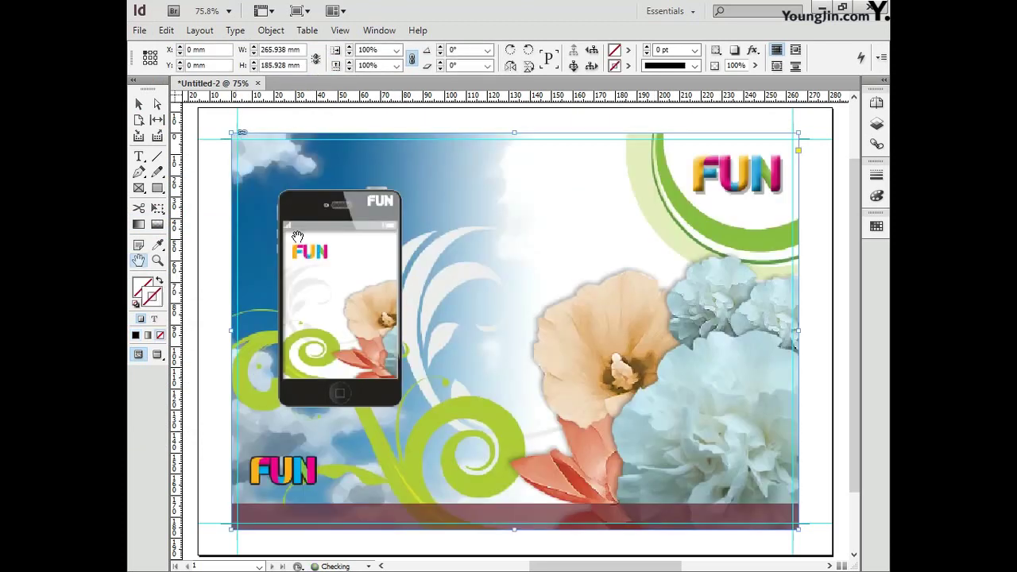
# Set the placed image's display performance to High Quality Display
pyautogui.rightClick(415, 246)
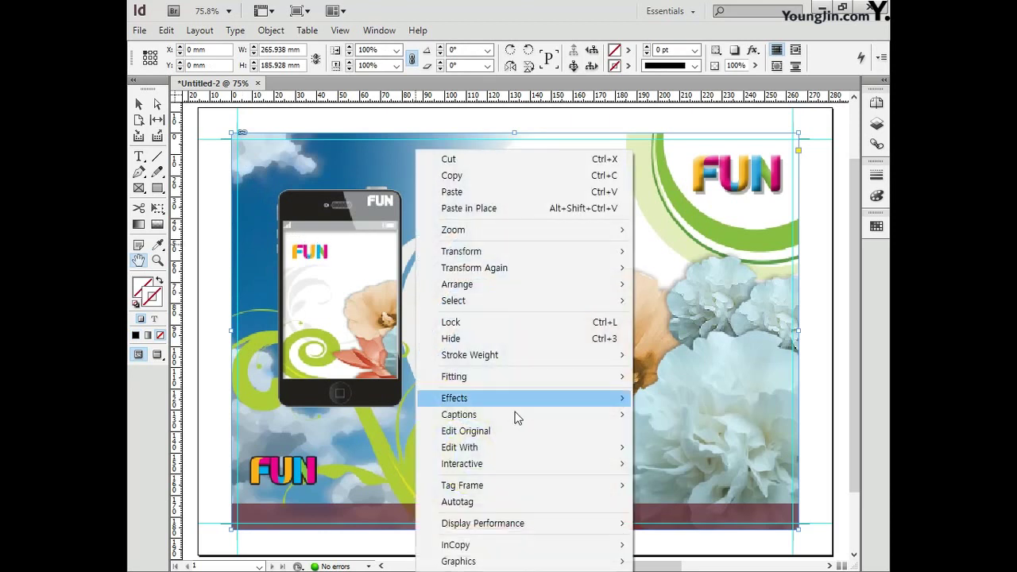
pyautogui.moveTo(520, 523)
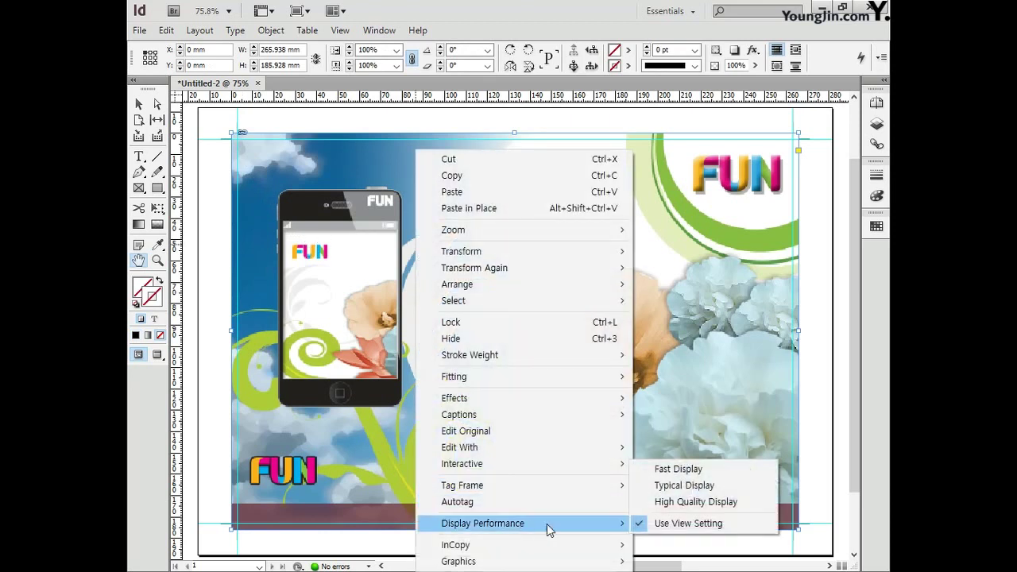
pyautogui.click(688, 502)
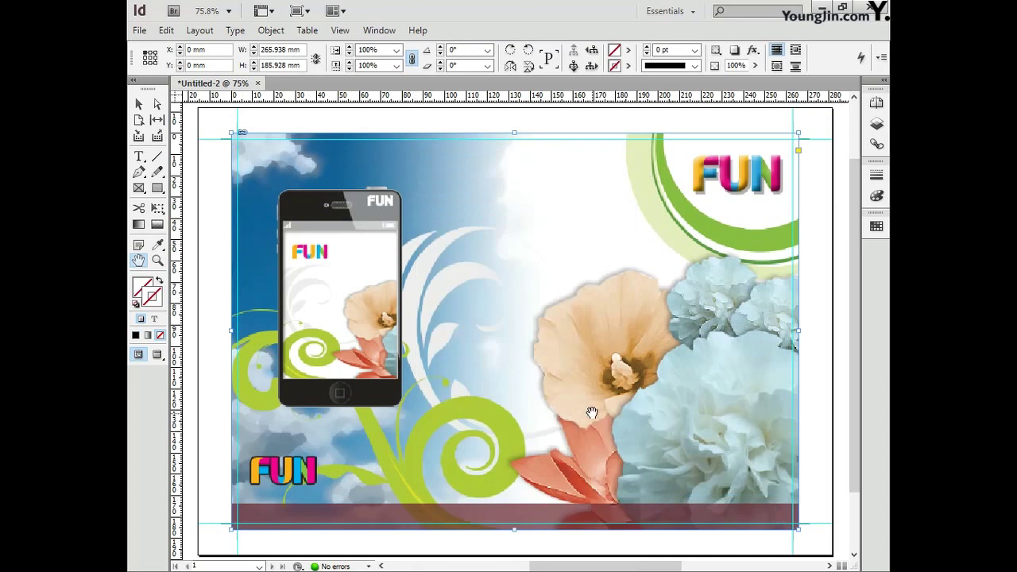
# Position the placed image at X 0, Y 0 mm and set its size to 266 × 186 mm
pyautogui.click(188, 49)
pyautogui.press('Tab')
pyautogui.write('0')
pyautogui.press('Tab')
pyautogui.write('266')
pyautogui.press('Tab')
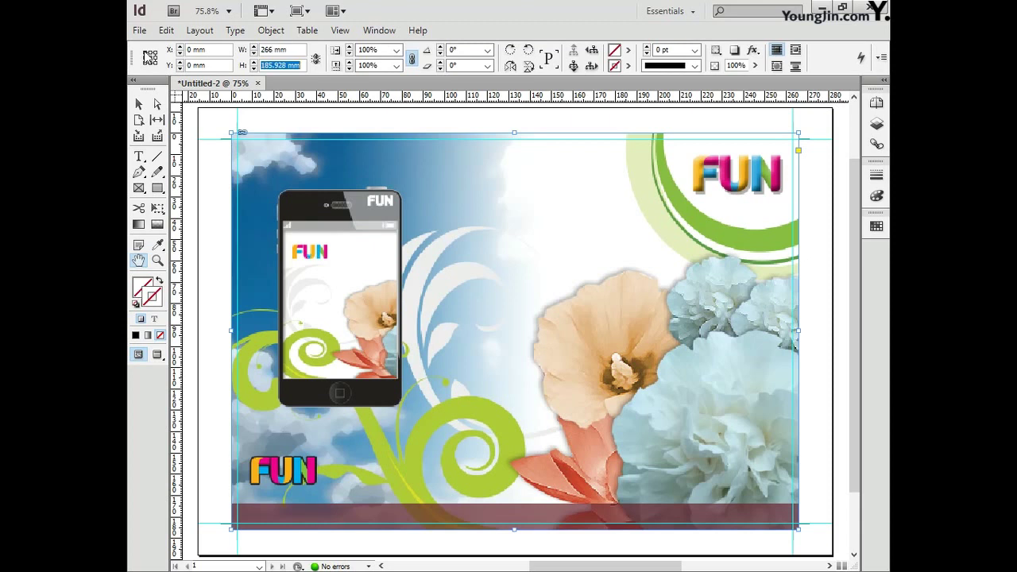
pyautogui.write('186')
pyautogui.press('Return')
# Add a text frame reading "똑~" to the right of the phone and format it in YDIYGO340 at 36 pt
pyautogui.click(138, 156)
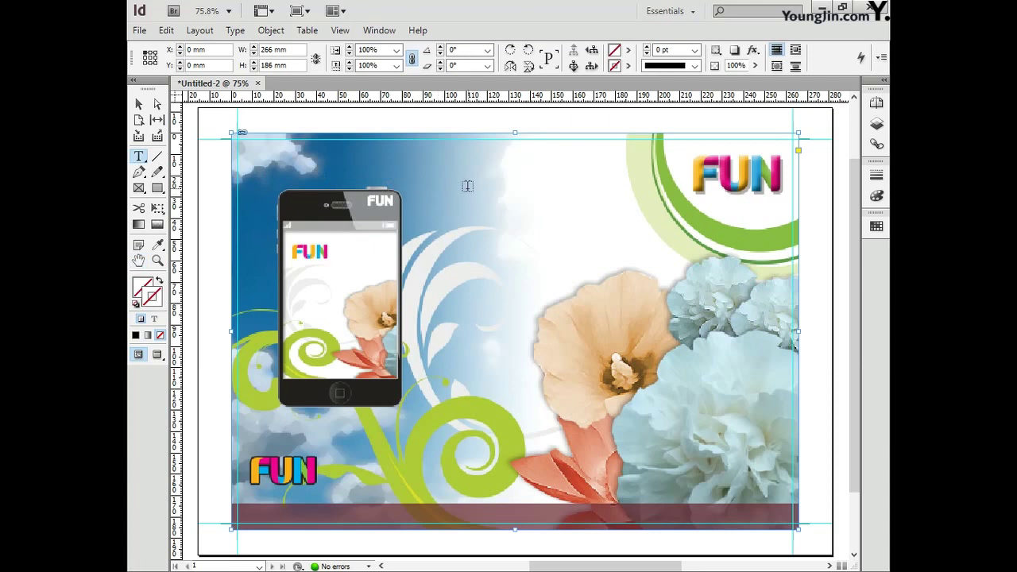
pyautogui.moveTo(488, 192); pyautogui.dragTo(547, 231)
pyautogui.moveTo(548, 228); pyautogui.dragTo(547, 228)
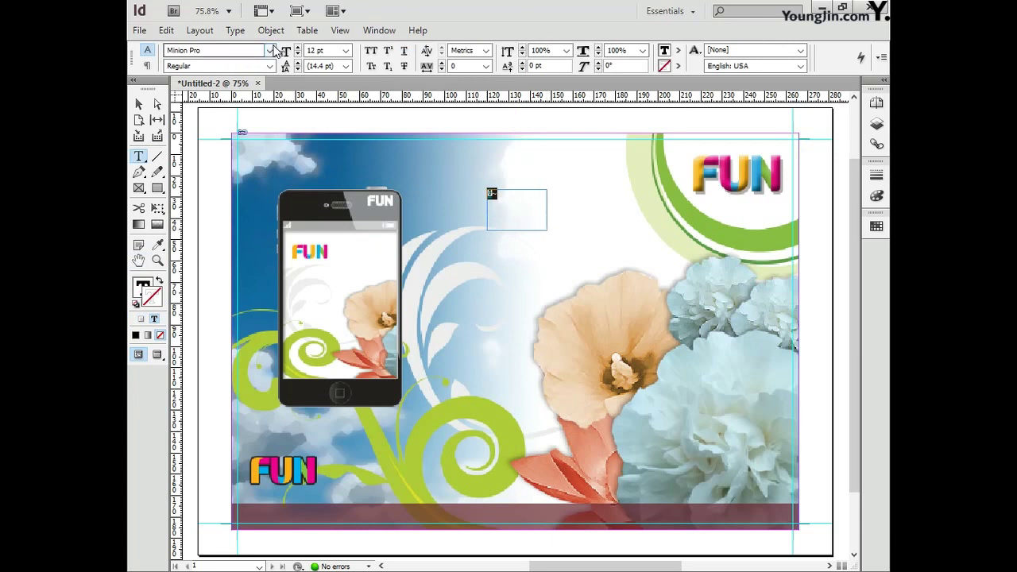
pyautogui.click(273, 50)
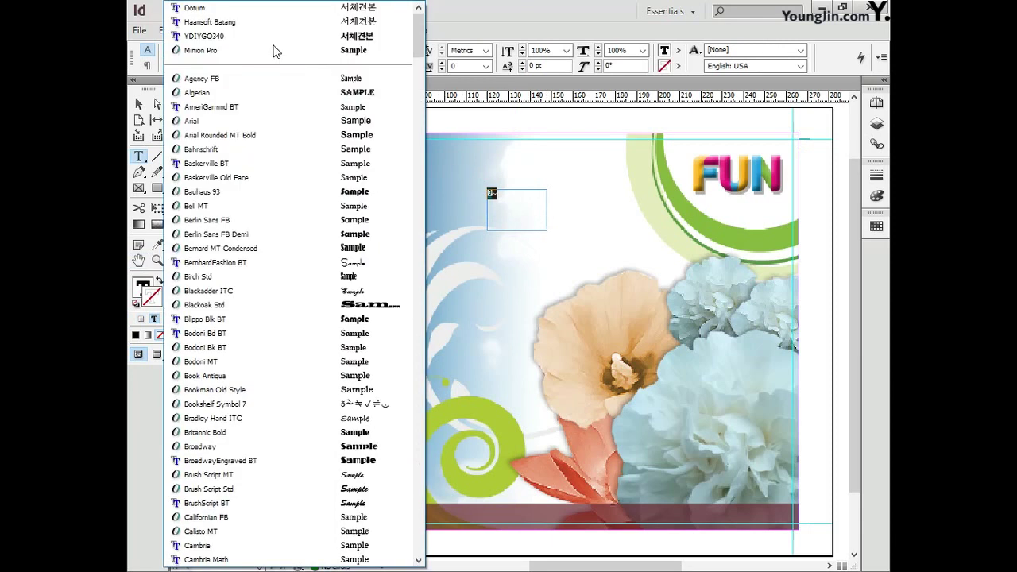
pyautogui.click(284, 36)
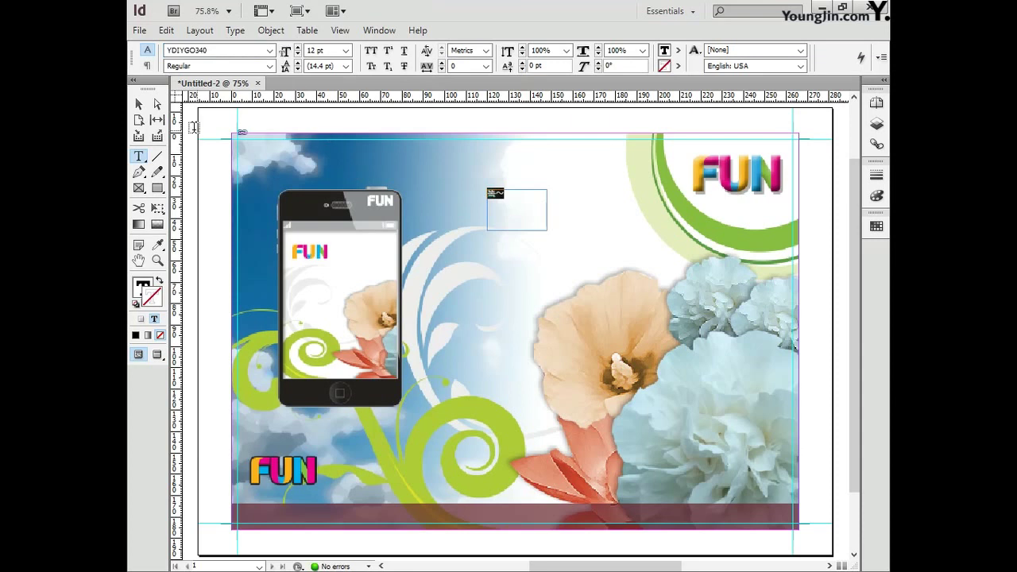
pyautogui.click(347, 51)
pyautogui.click(321, 178)
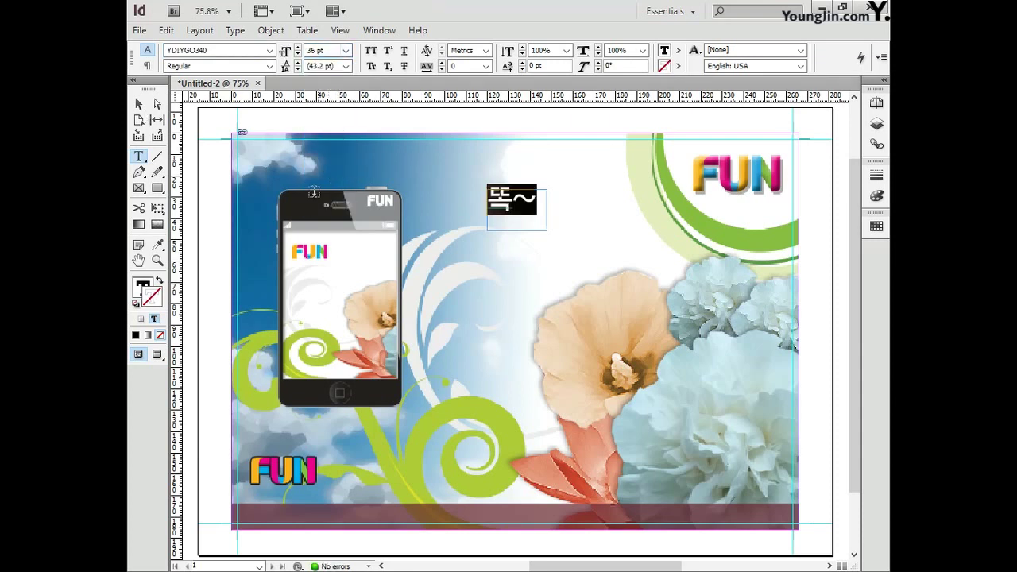
# Color the "똑~" text with C 40, M 70, Y 30, K 0 and finish editing the text
pyautogui.doubleClick(146, 291)
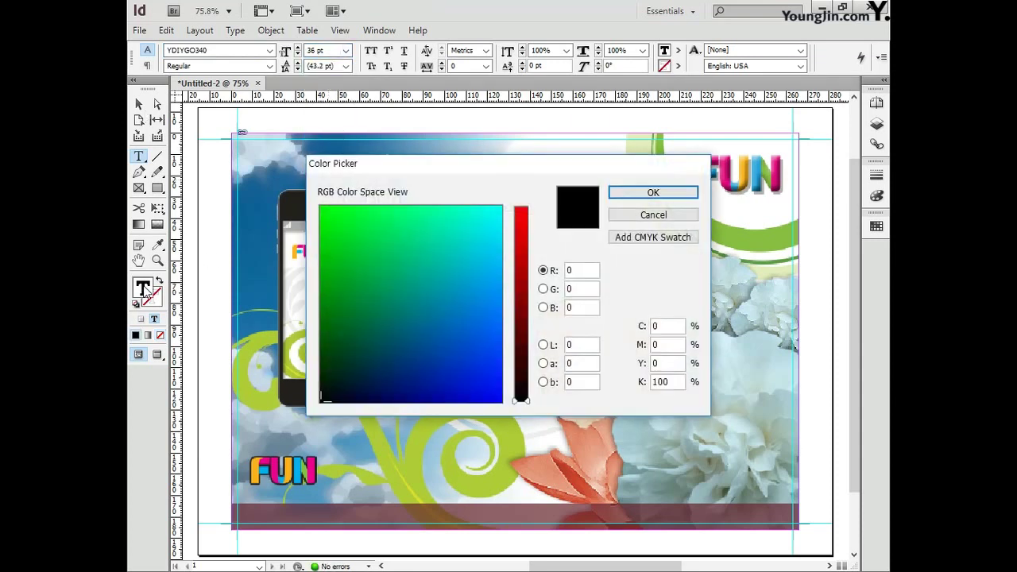
pyautogui.click(657, 326)
pyautogui.write('40')
pyautogui.press('Tab')
pyautogui.write('70')
pyautogui.press('Tab')
pyautogui.write('30')
pyautogui.press('Tab')
pyautogui.write('0')
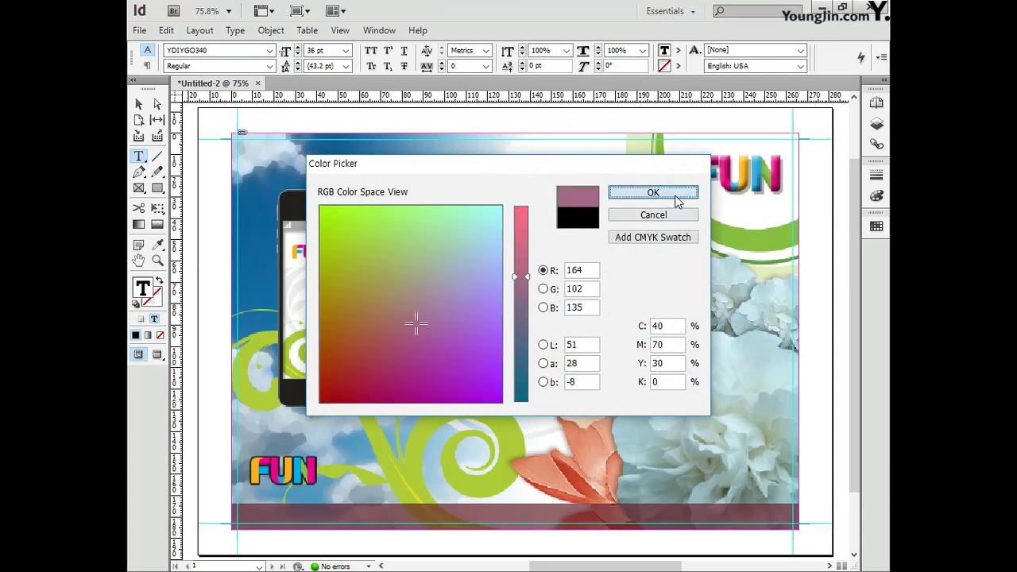
pyautogui.click(654, 193)
pyautogui.press('Escape')
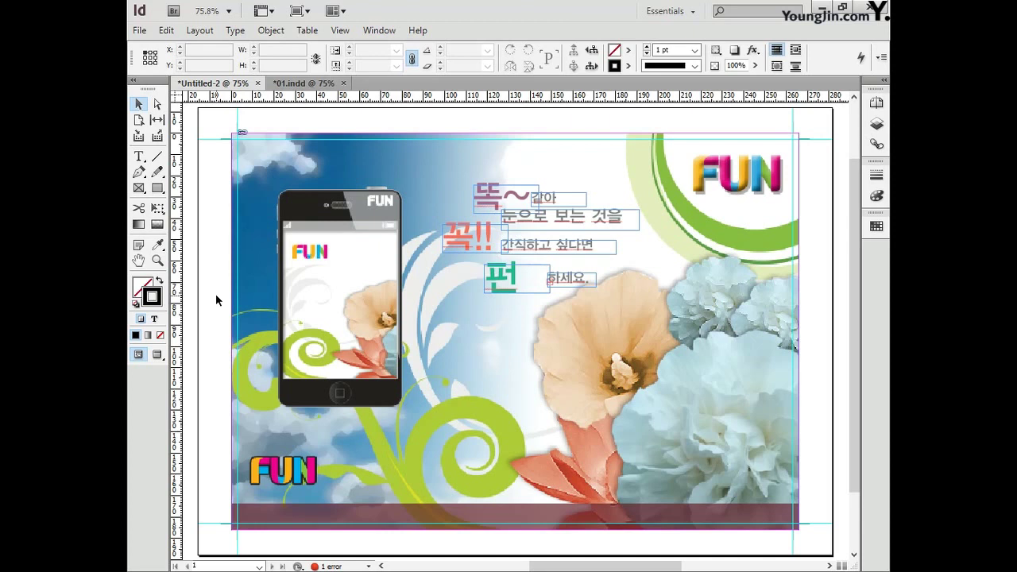
# Draw a circle about 79 mm wide around the large green spiral and remove its stroke
pyautogui.moveTo(157, 188); pyautogui.dragTo(191, 203)
pyautogui.moveTo(411, 387); pyautogui.dragTo(553, 544)
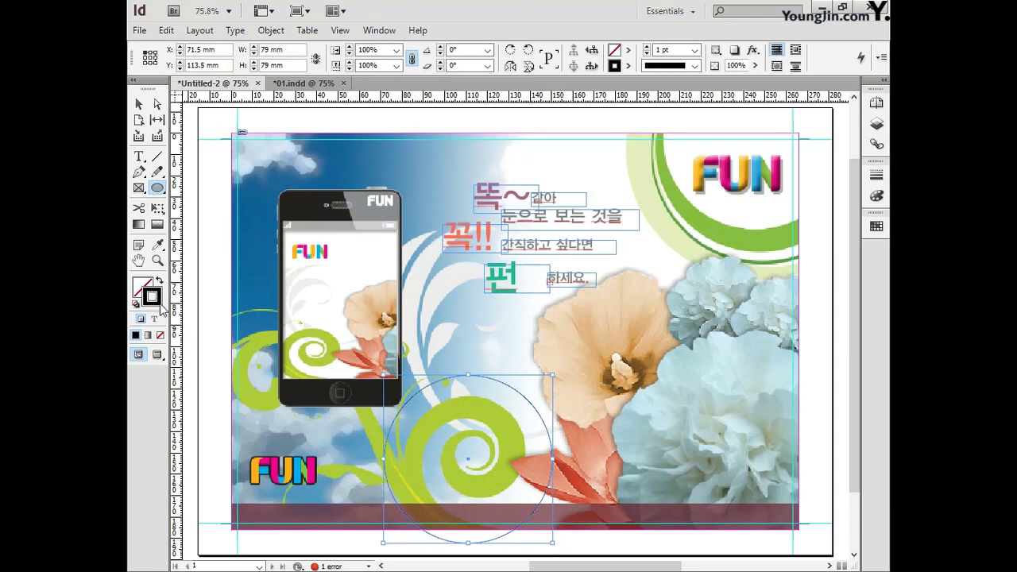
pyautogui.click(161, 335)
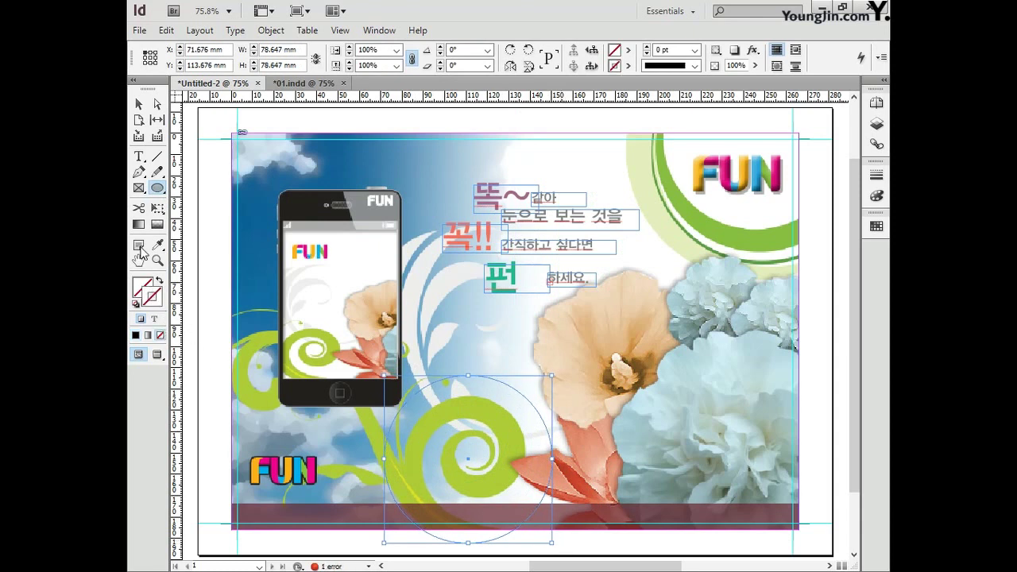
# Turn the circle into a type path starting at its upper-left side and paste the slogan "다양한 컨버전스 서비스를 통해…" onto it
pyautogui.click(139, 159)
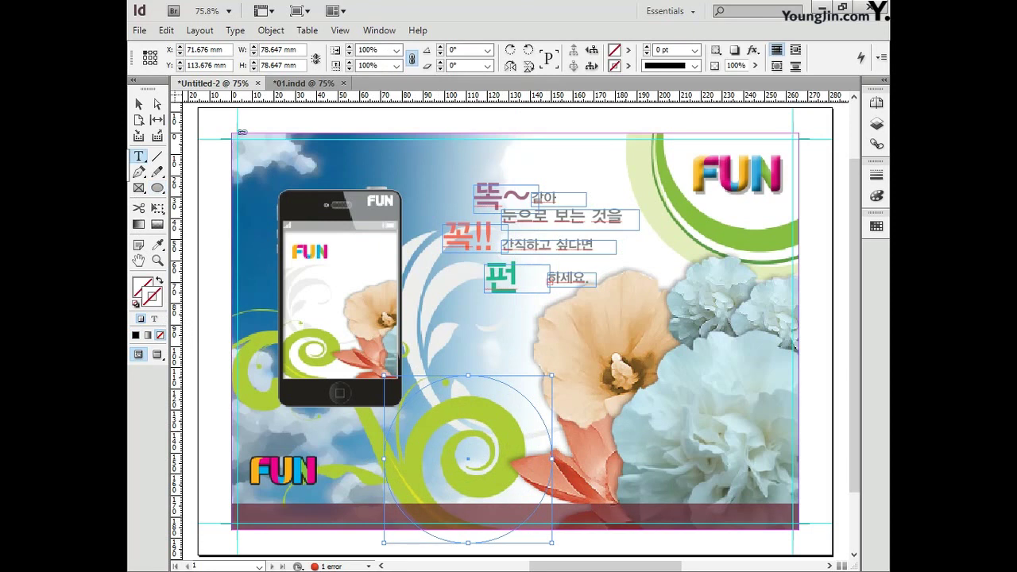
pyautogui.hotkey('shift', 't')
pyautogui.click(407, 400)
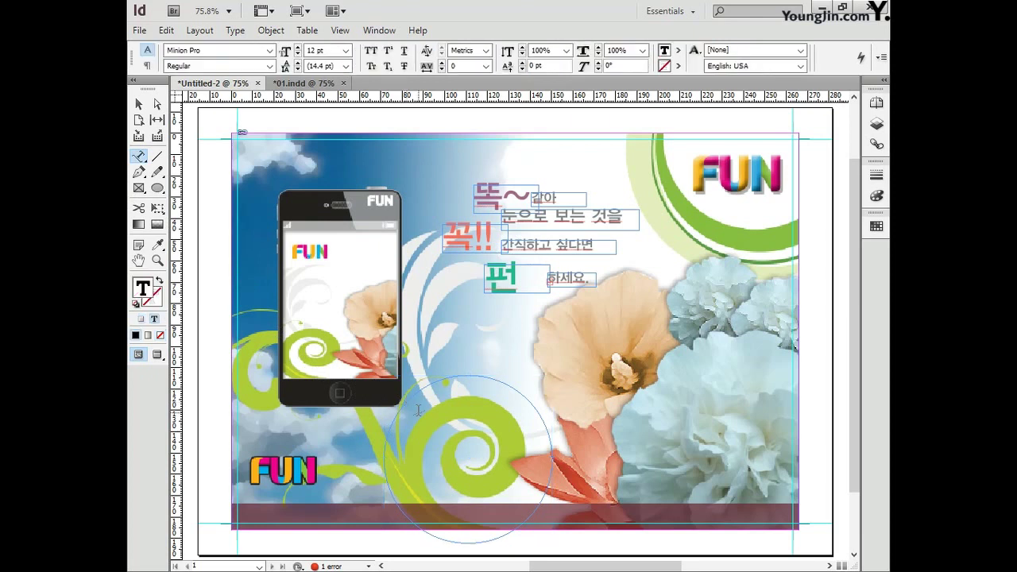
pyautogui.hotkey('ctrl', 'v')
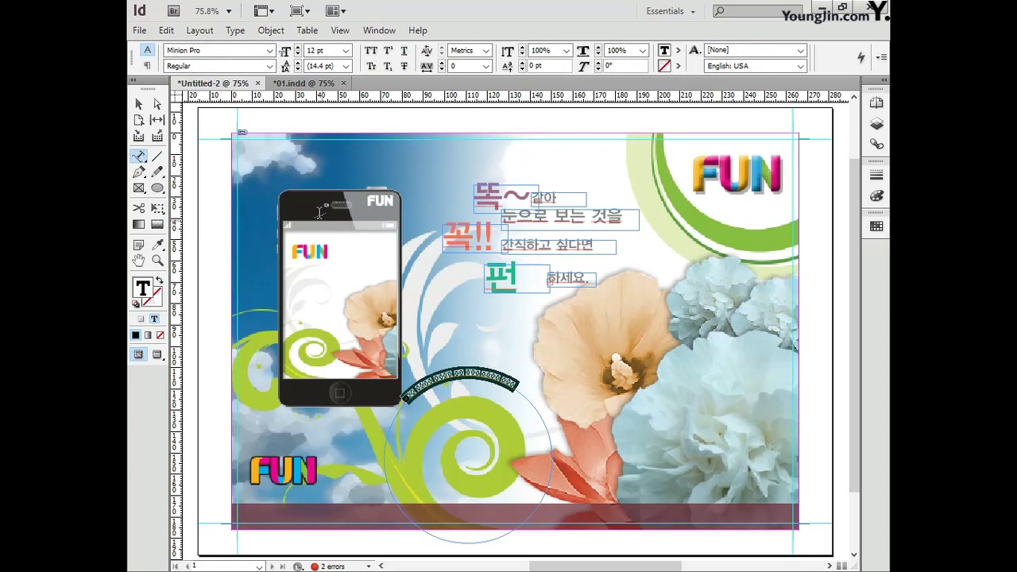
# Format the slogan on the circle in Haansoft Batang at 10 pt and leave text editing
pyautogui.click(271, 51)
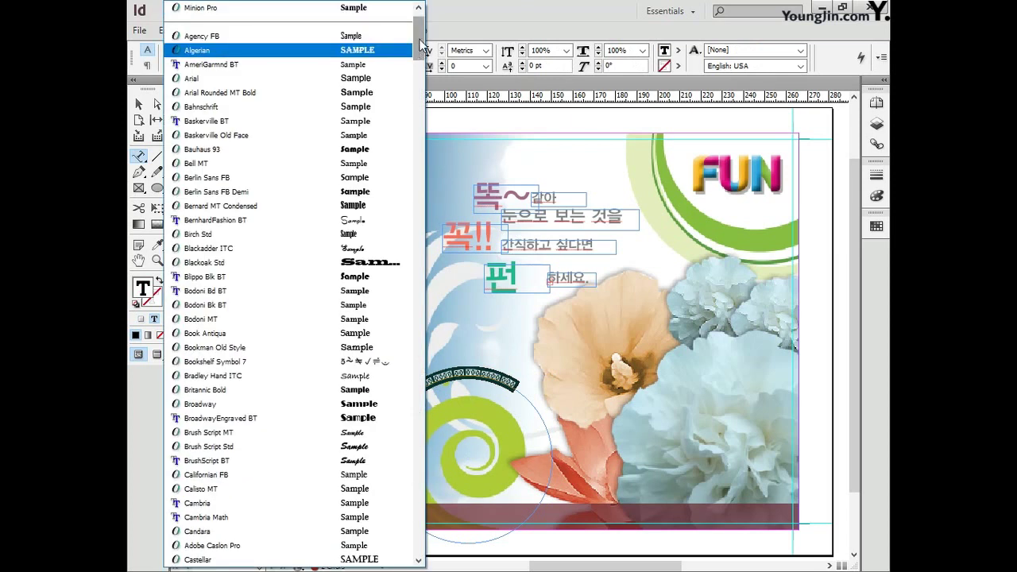
pyautogui.scroll(2, 318, 48)
pyautogui.click(370, 25)
pyautogui.click(346, 50)
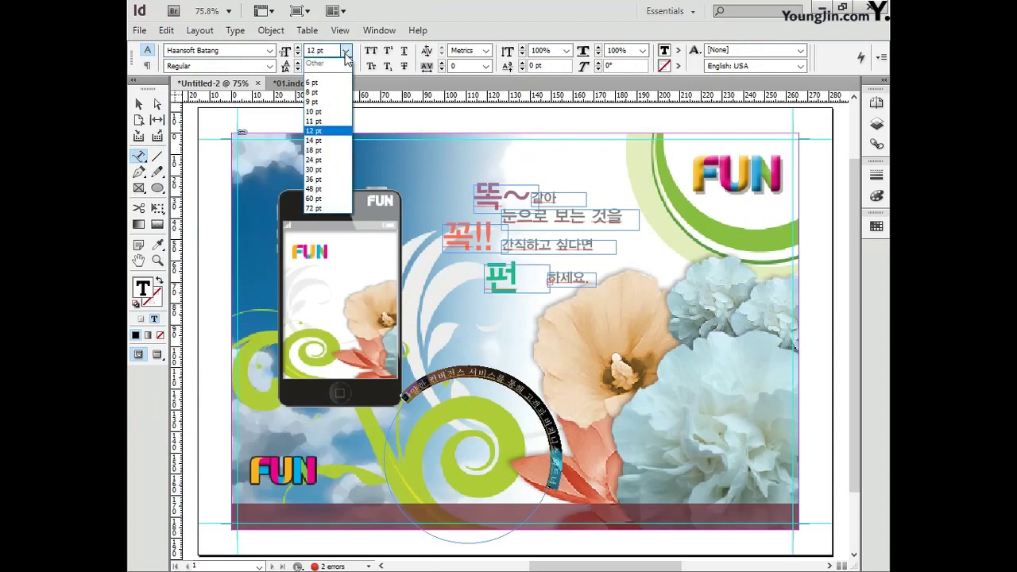
pyautogui.click(331, 109)
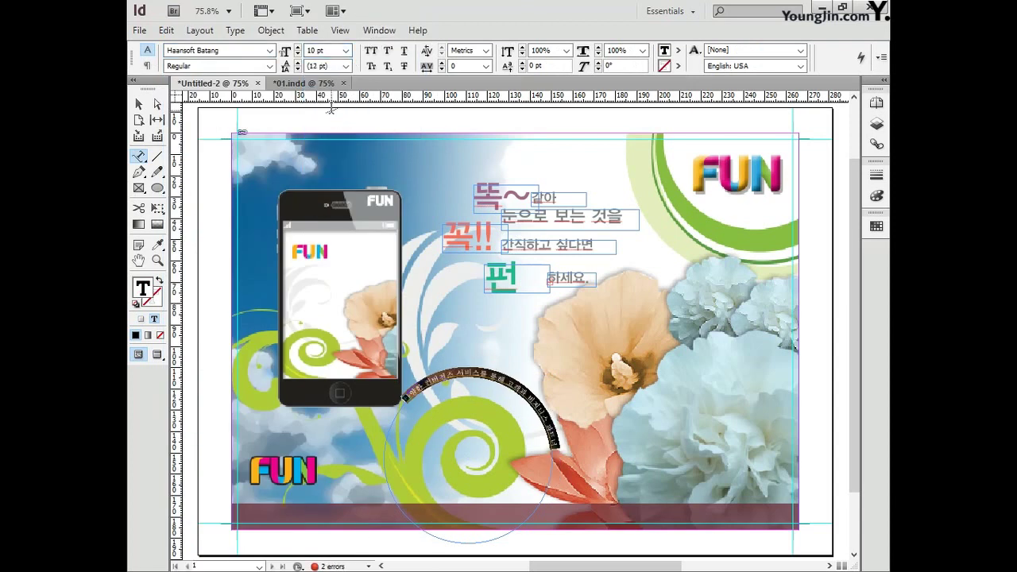
pyautogui.click(139, 104)
pyautogui.hotkey('ctrl', '=')
pyautogui.click(521, 464)
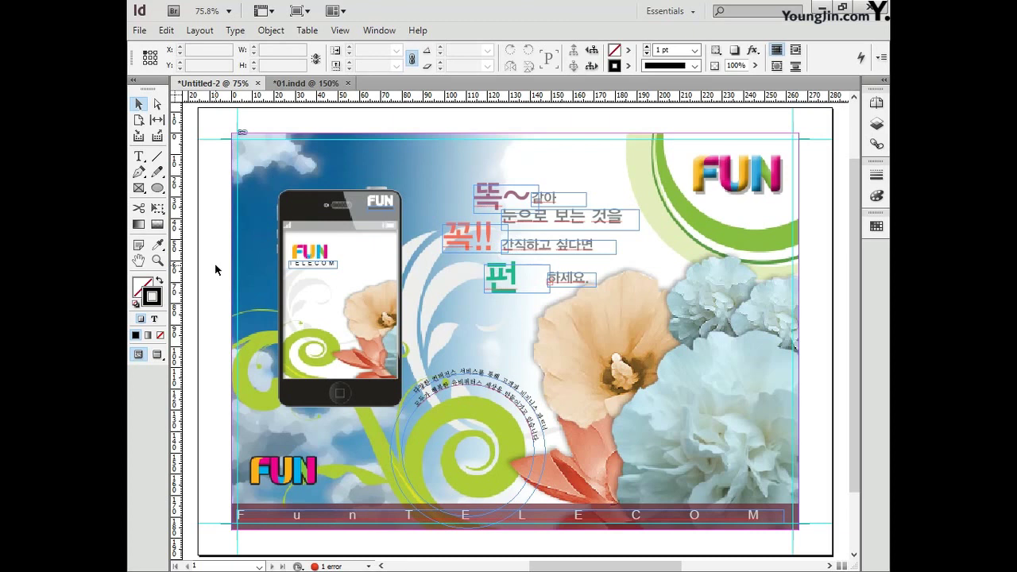
# Add a text frame reading "01" below the image's lower-left corner, just right of the vertical crop mark
pyautogui.click(157, 260)
pyautogui.moveTo(224, 507); pyautogui.dragTo(278, 553)
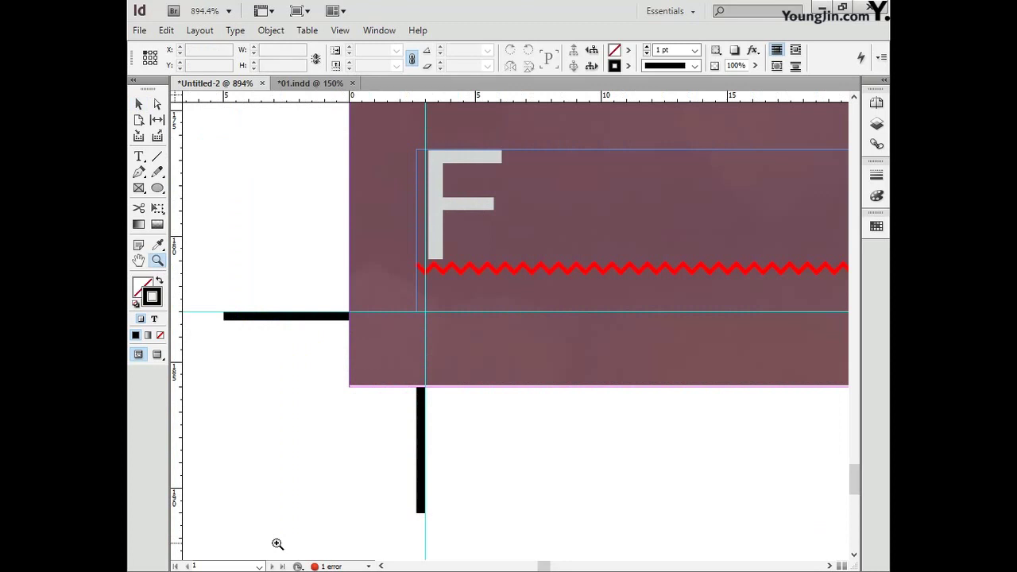
pyautogui.moveTo(349, 512); pyautogui.dragTo(347, 418)
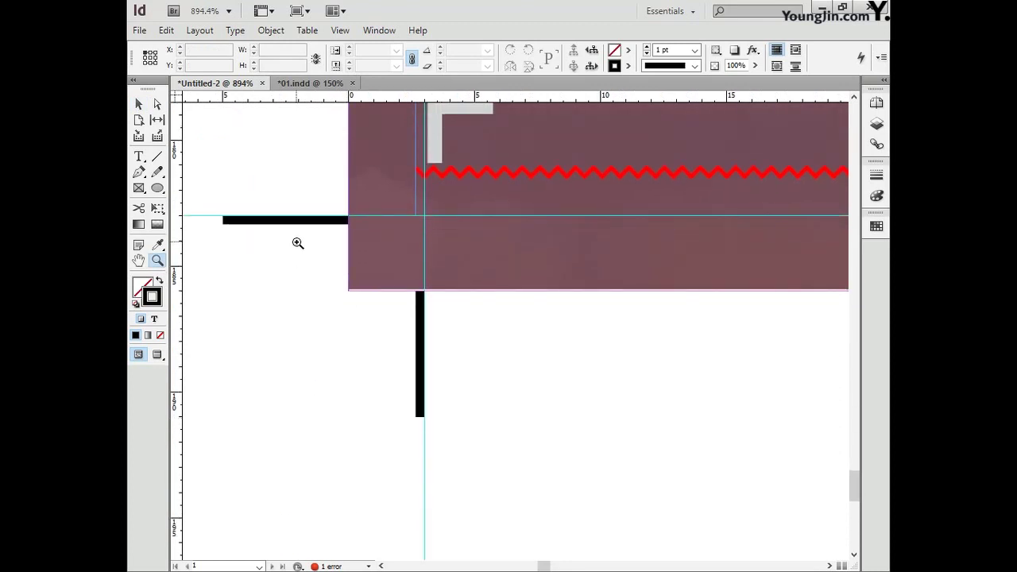
pyautogui.click(142, 159)
pyautogui.moveTo(448, 347); pyautogui.dragTo(450, 405)
pyautogui.write('01')
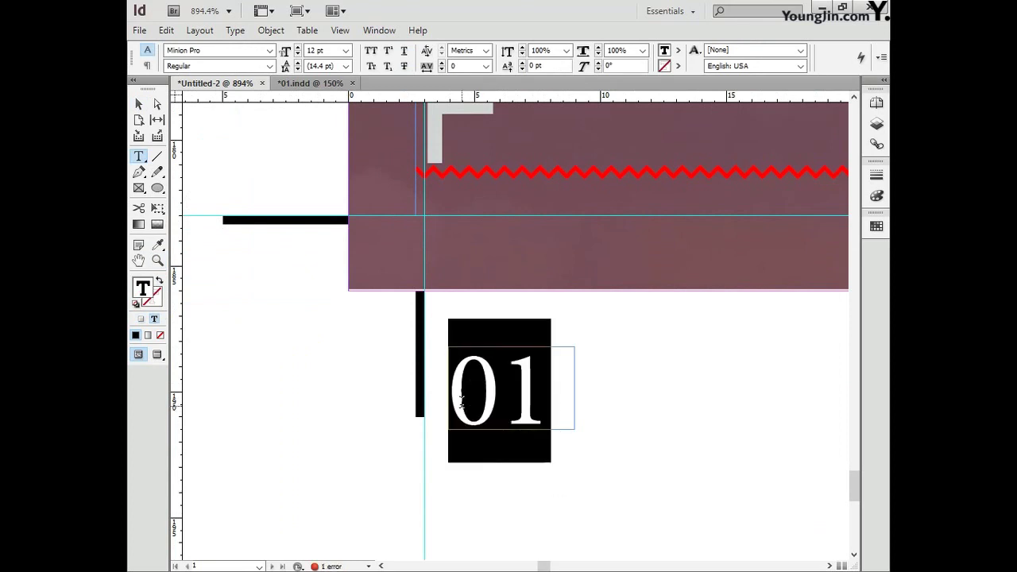
# Format the "01" label in Dotum at 10 pt
pyautogui.click(270, 50)
pyautogui.moveTo(418, 41); pyautogui.dragTo(411, 349)
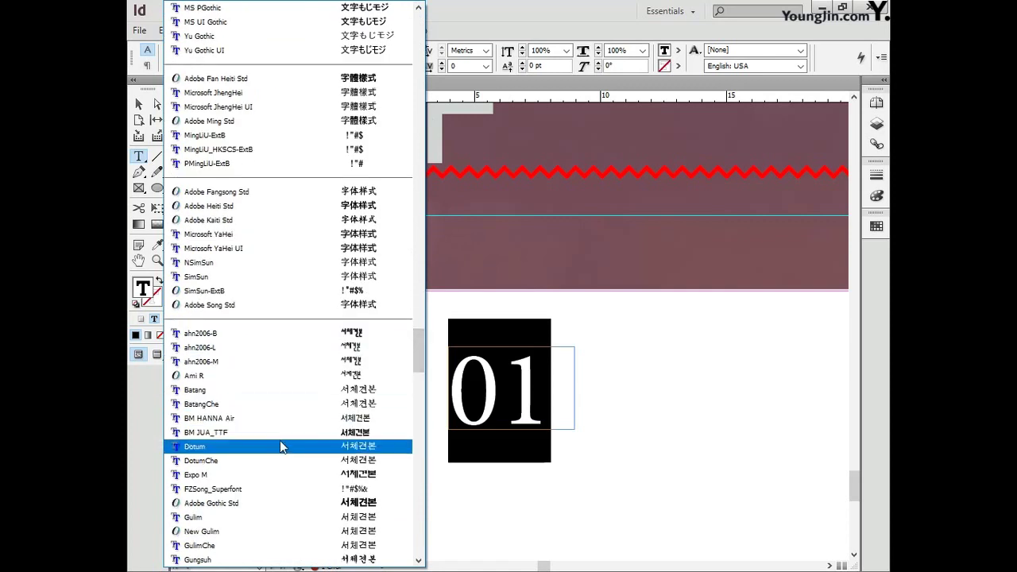
pyautogui.scroll(-10, 280, 445)
pyautogui.press('Escape')
pyautogui.click(346, 50)
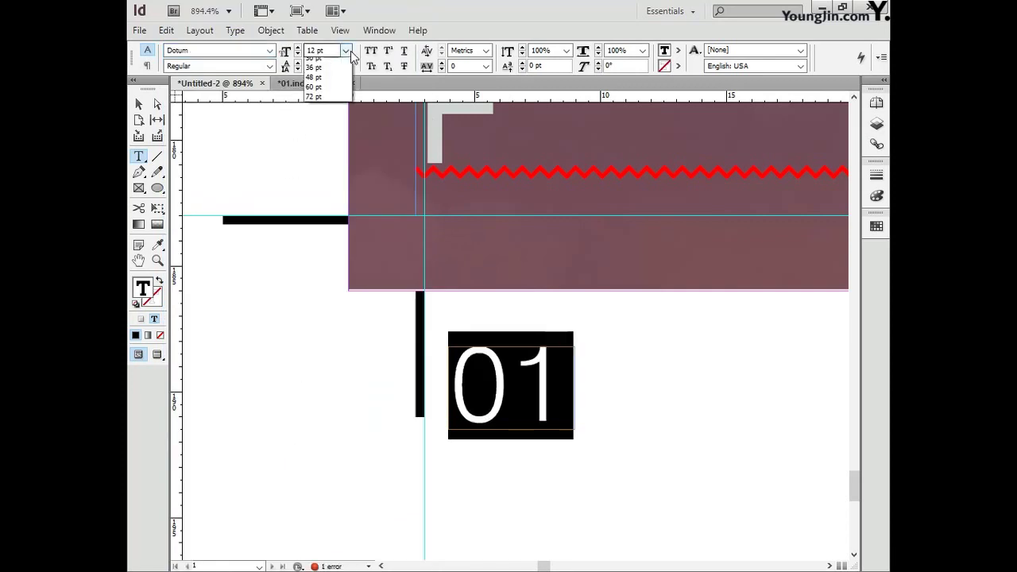
pyautogui.click(335, 104)
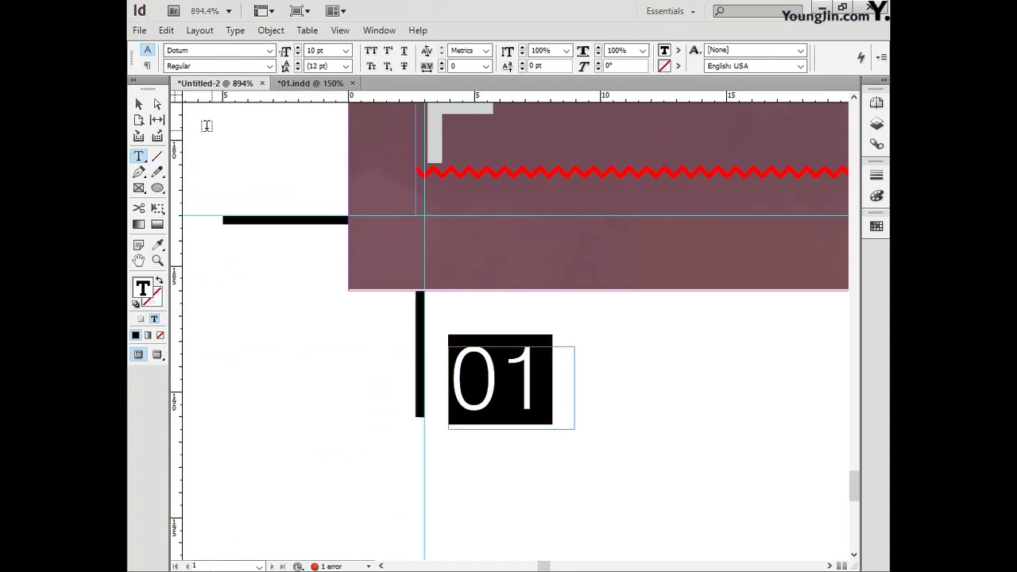
# Move the "01" text frame slightly down and left, closer to the vertical crop mark, and deselect it
pyautogui.press('Escape')
pyautogui.moveTo(493, 393); pyautogui.dragTo(485, 403)
pyautogui.click(614, 407)
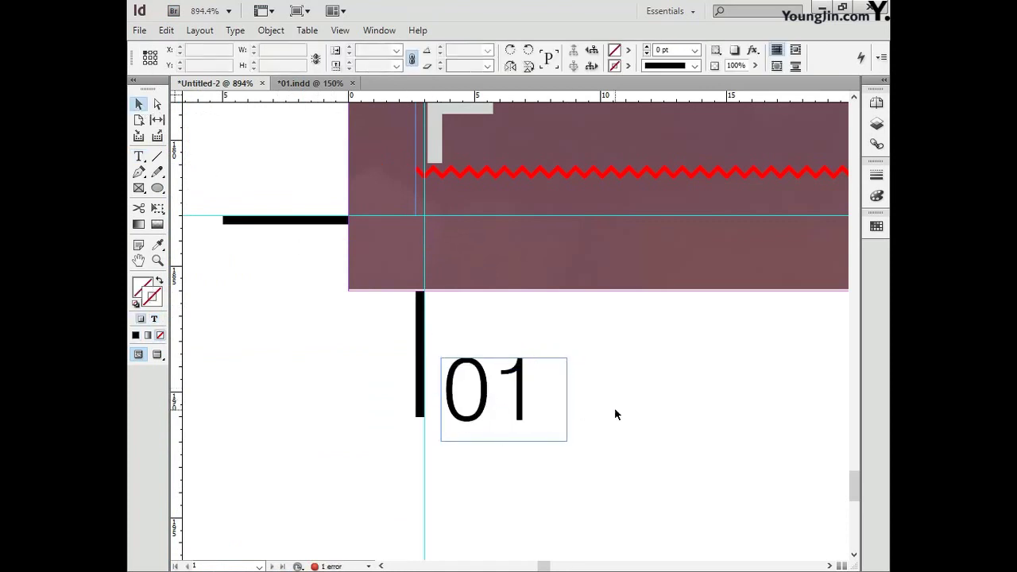
# Save the document under the name 01 as an InDesign CS6 document in the 작업 folder, replacing the existing file
pyautogui.doubleClick(139, 260)
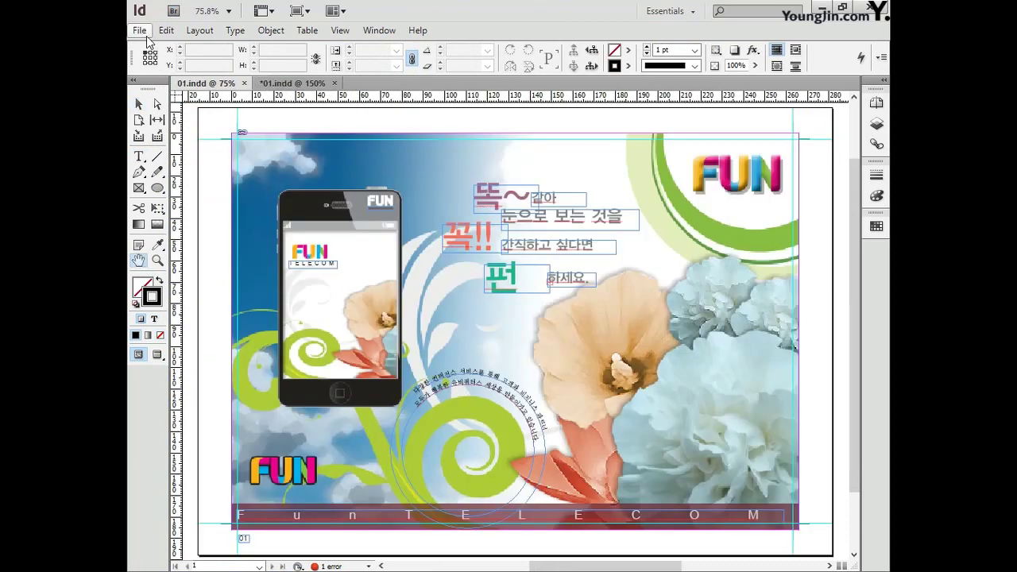
pyautogui.click(141, 32)
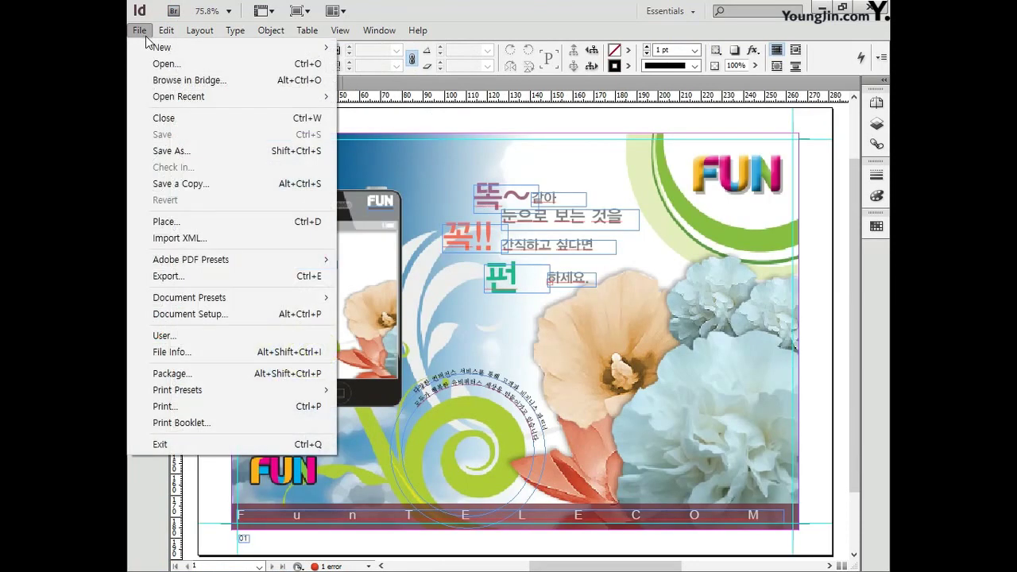
pyautogui.click(181, 150)
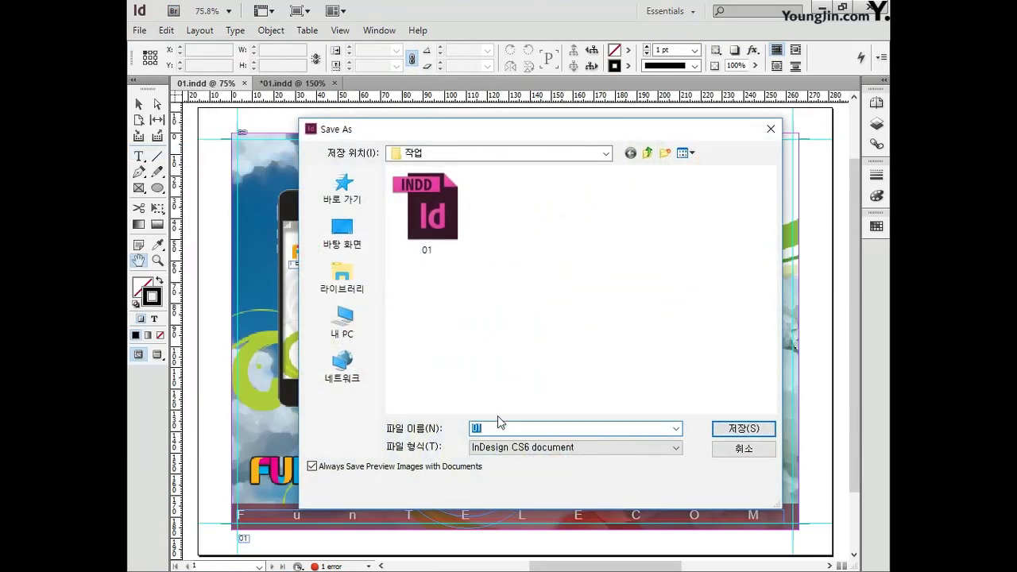
pyautogui.click(498, 428)
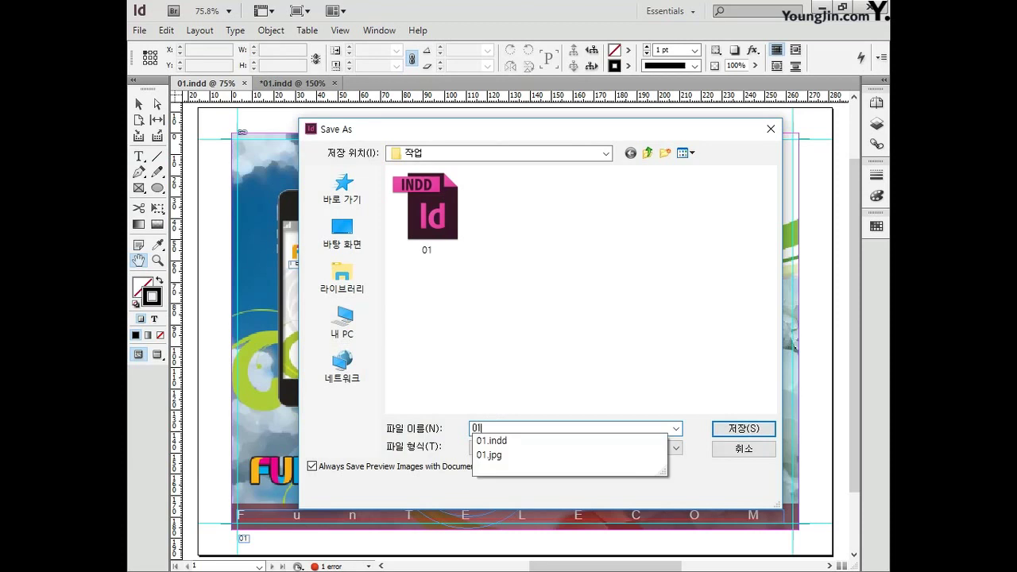
pyautogui.click(732, 428)
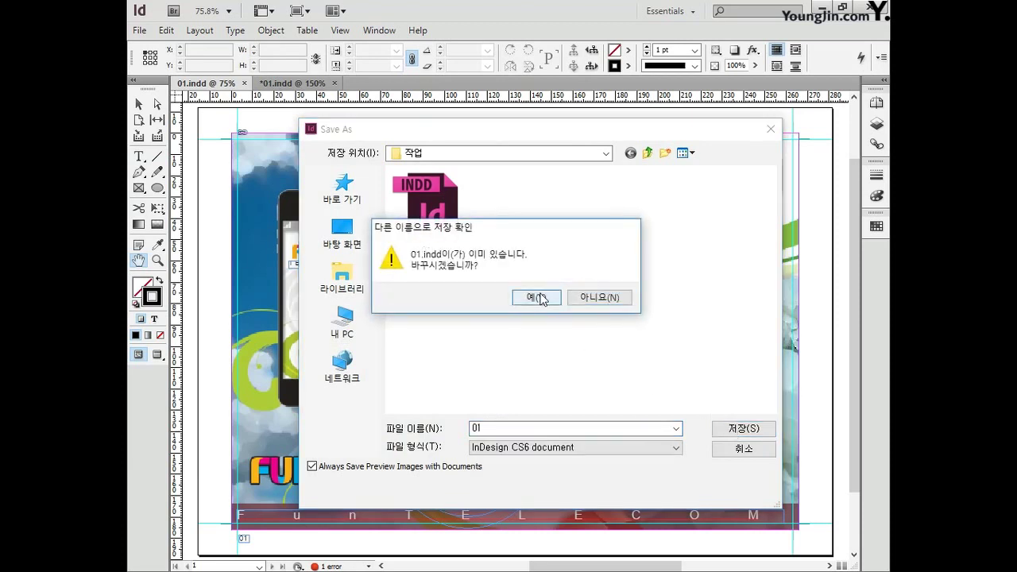
pyautogui.click(540, 294)
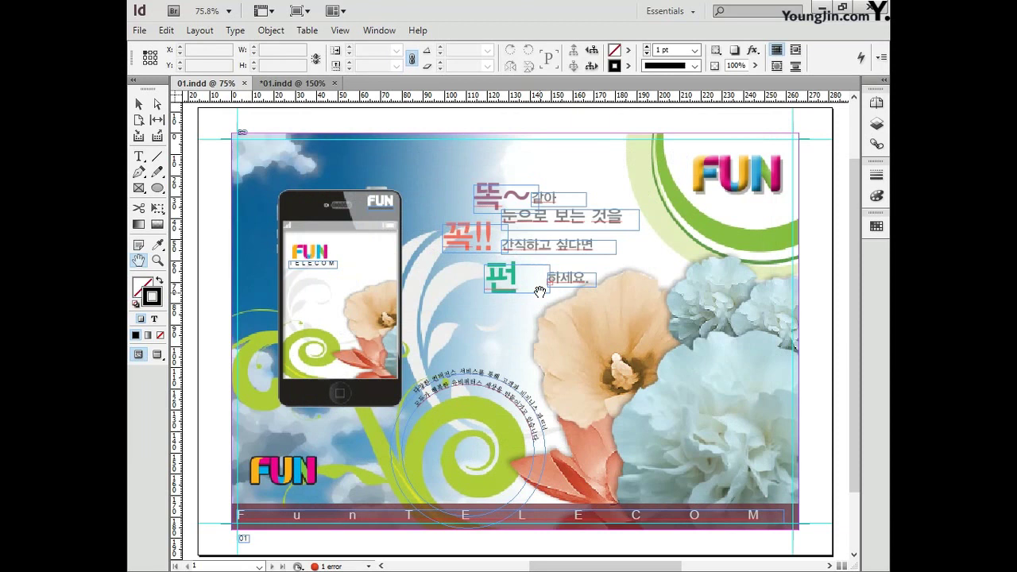